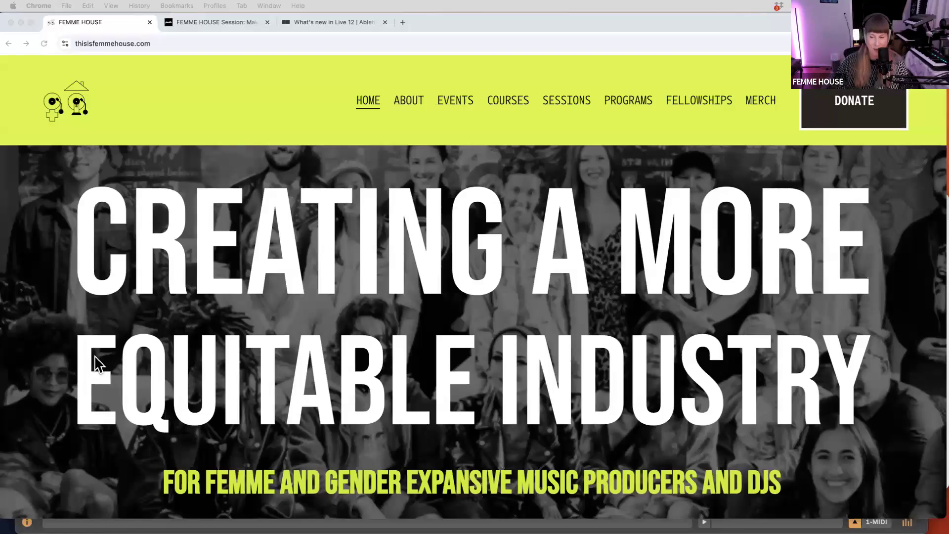
- Look over the FEMME HOUSE home page banner and switch to the Making Music In Ableton Live event page
scroll(308, 357, "up", 3)
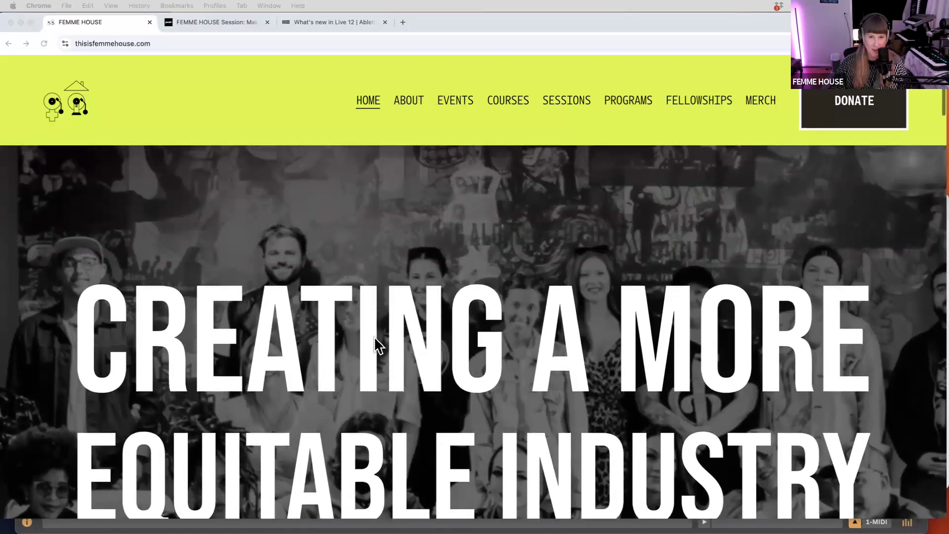
scroll(377, 346, "down", 2)
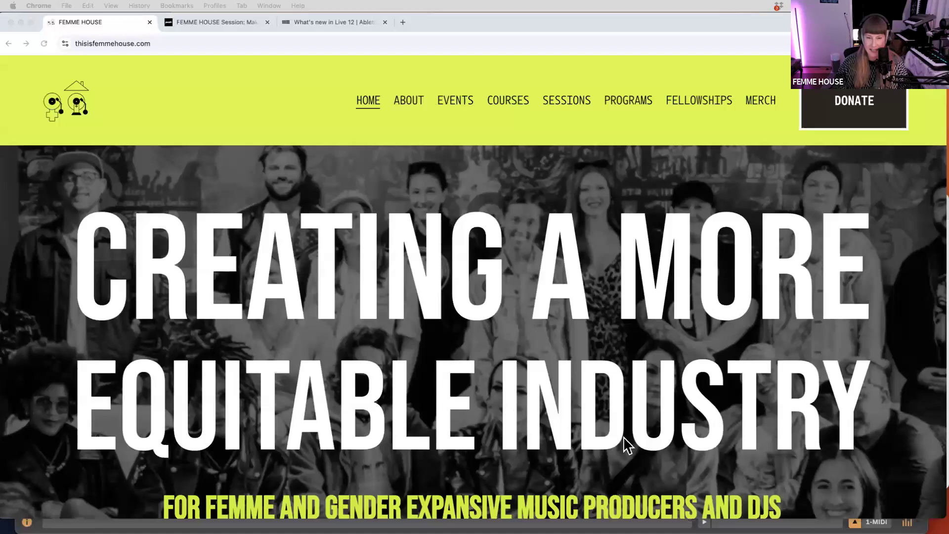
scroll(625, 442, "down", 2)
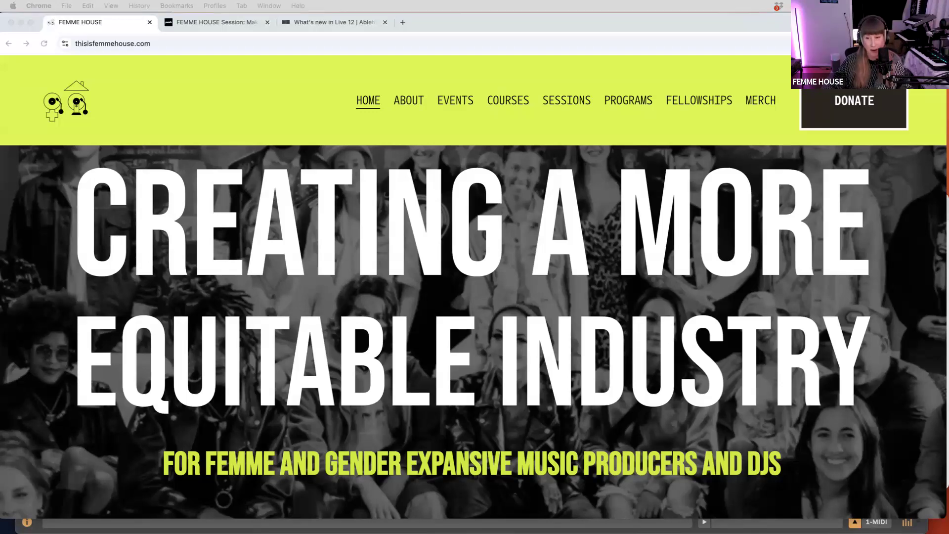
left_click(221, 21)
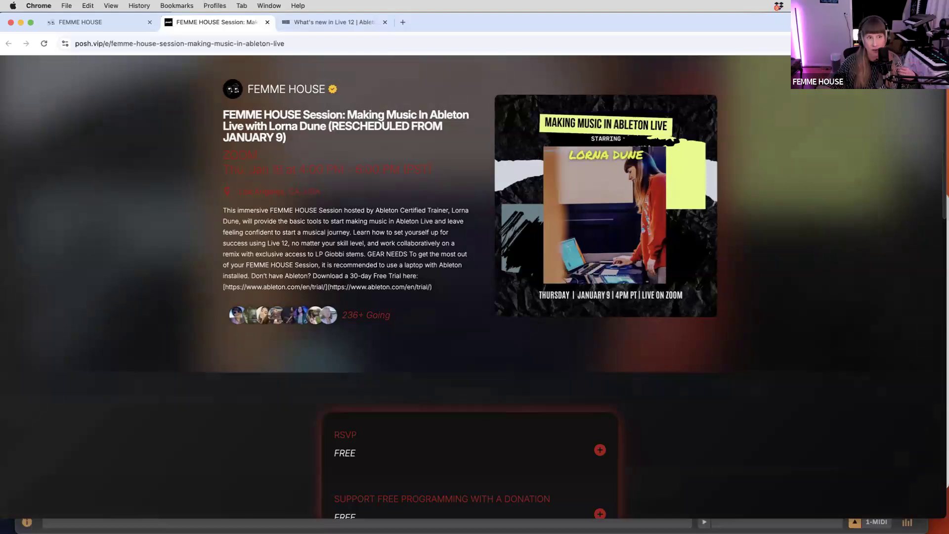
- Return to the FEMME HOUSE home page and read the mission statement and the sessions, courses, programs and scholarships links
left_click(81, 22)
scroll(716, 478, "down", 1)
scroll(715, 468, "up", 1)
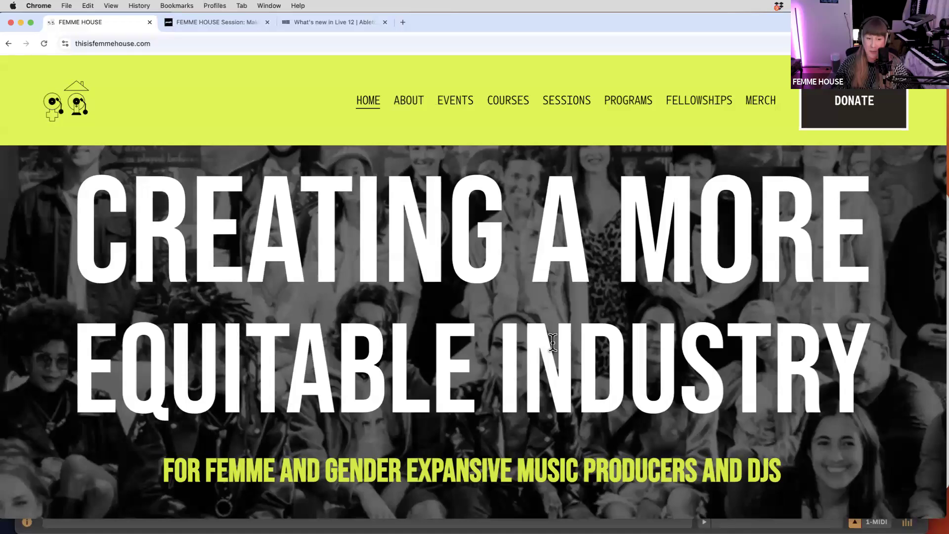
scroll(553, 342, "down", 12)
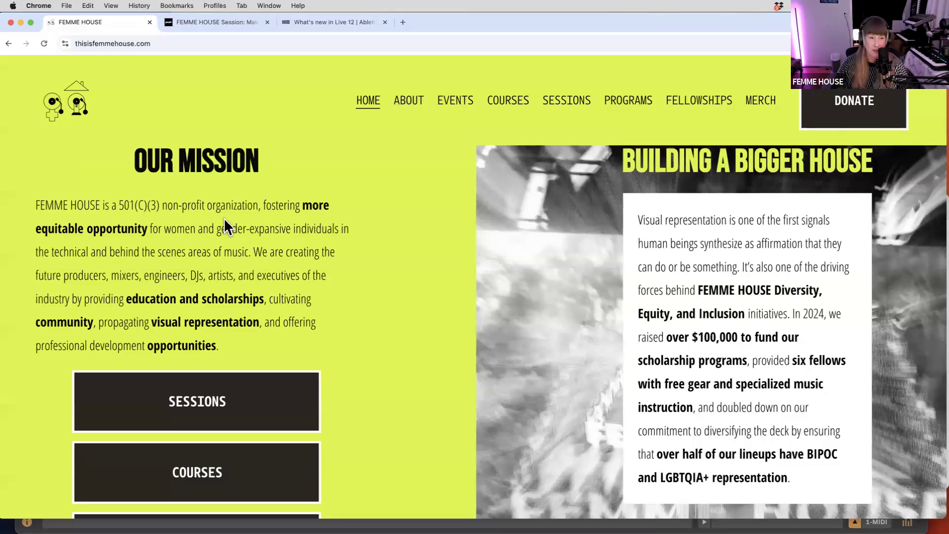
scroll(198, 269, "down", 1)
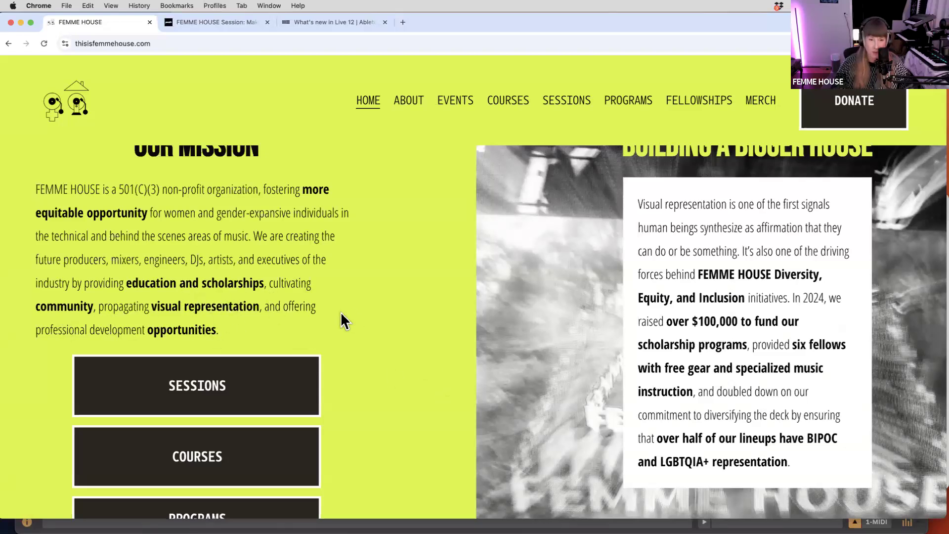
scroll(127, 326, "down", 2)
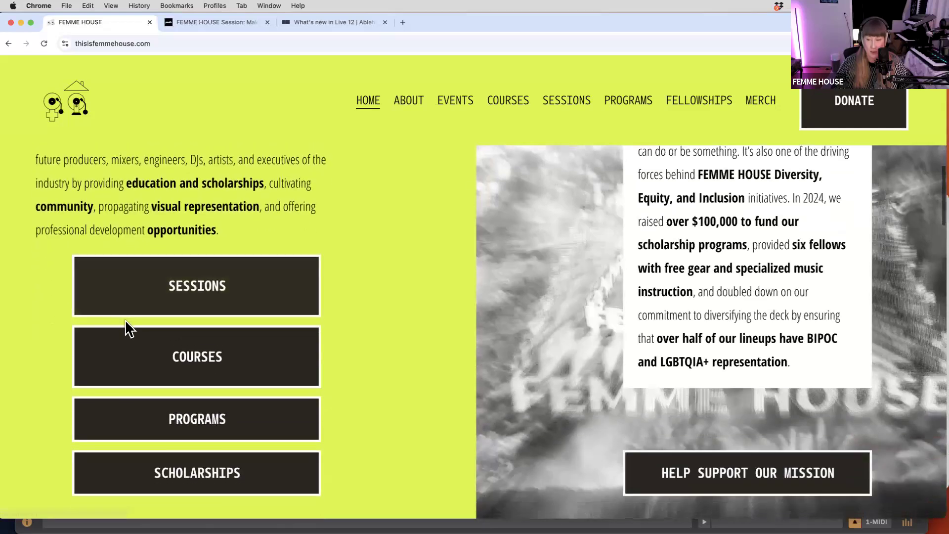
scroll(126, 328, "down", 1)
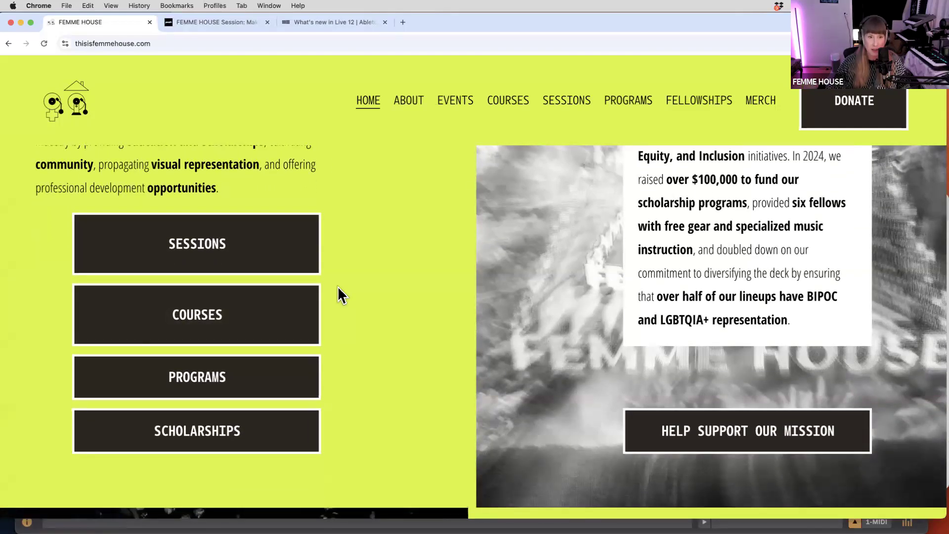
scroll(389, 283, "up", 1)
scroll(379, 284, "up", 1)
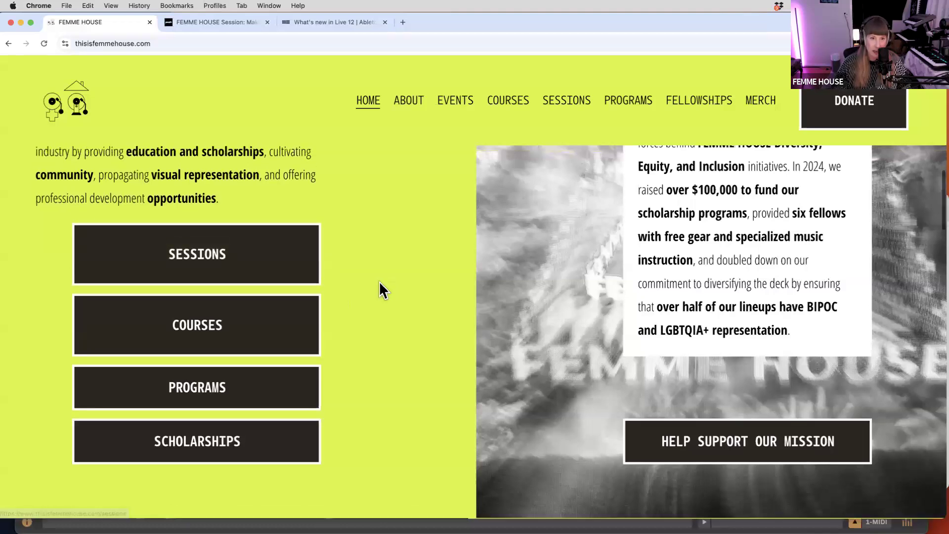
- Review the event and release announcements further down the FEMME HOUSE home page, including the Way Back Home Tour dates
scroll(432, 277, "down", 5)
scroll(499, 369, "down", 8)
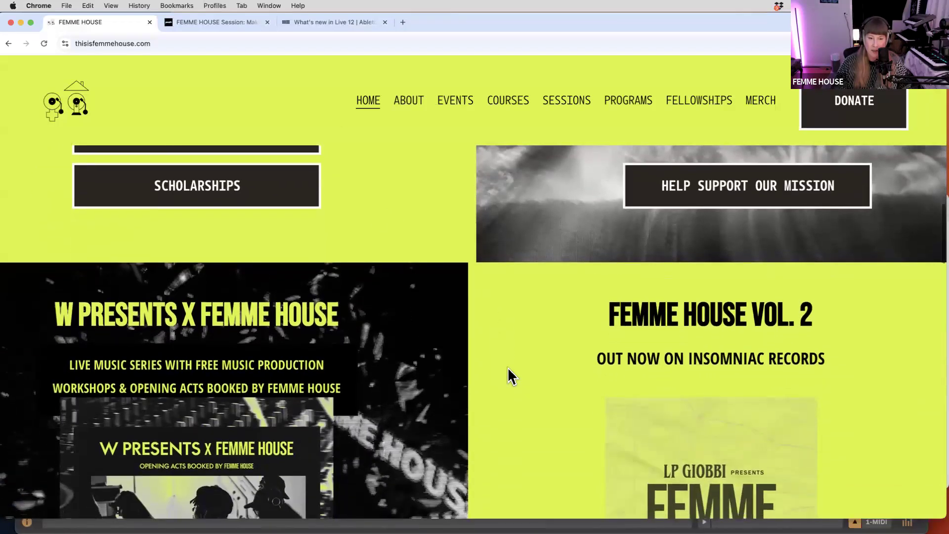
scroll(508, 368, "down", 5)
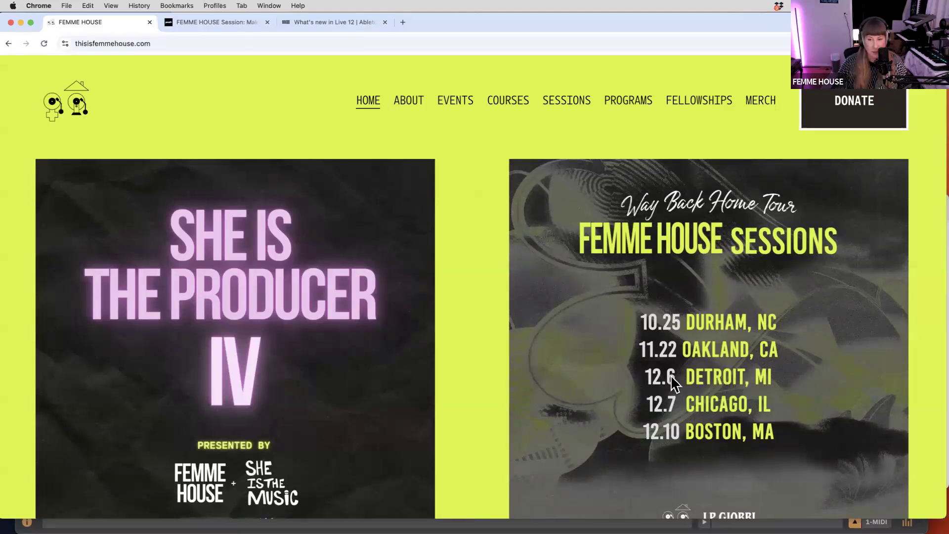
scroll(672, 378, "down", 1)
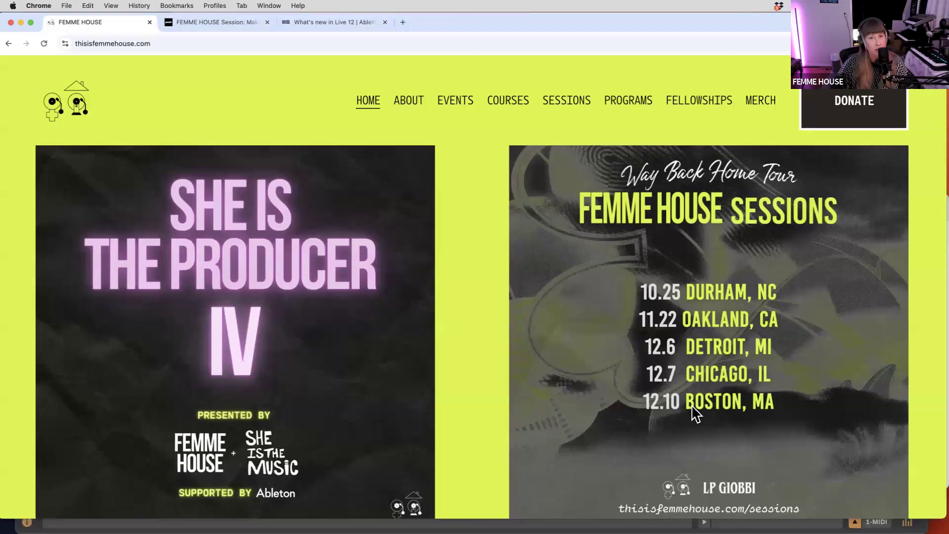
scroll(694, 395, "up", 6)
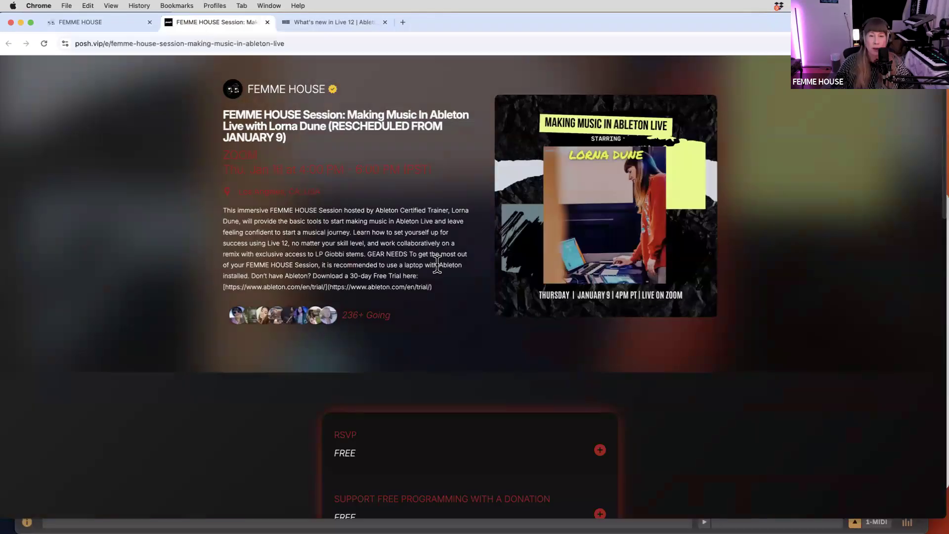
- Review the Making Music In Ableton Live event page, then open Ableton's What's new in Live 12 page at its beginning
left_click(195, 22)
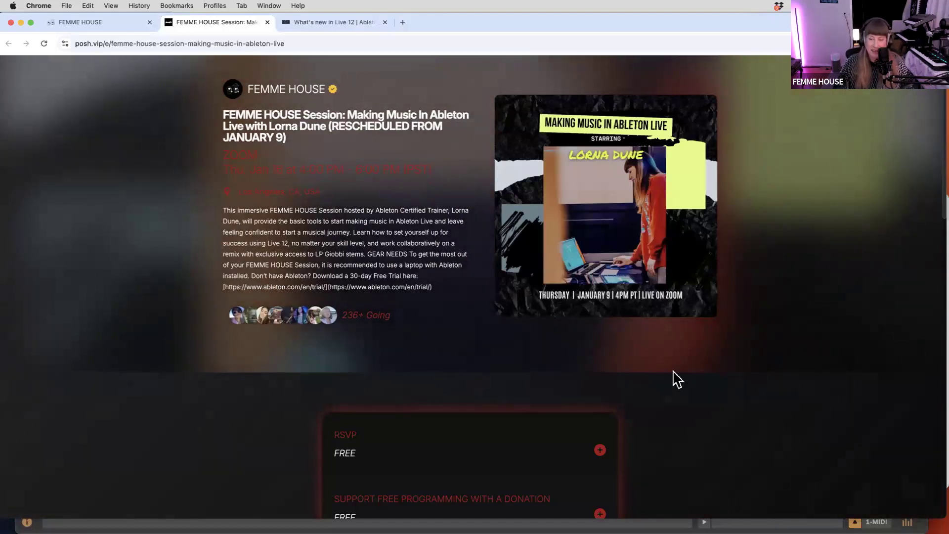
left_click(364, 25)
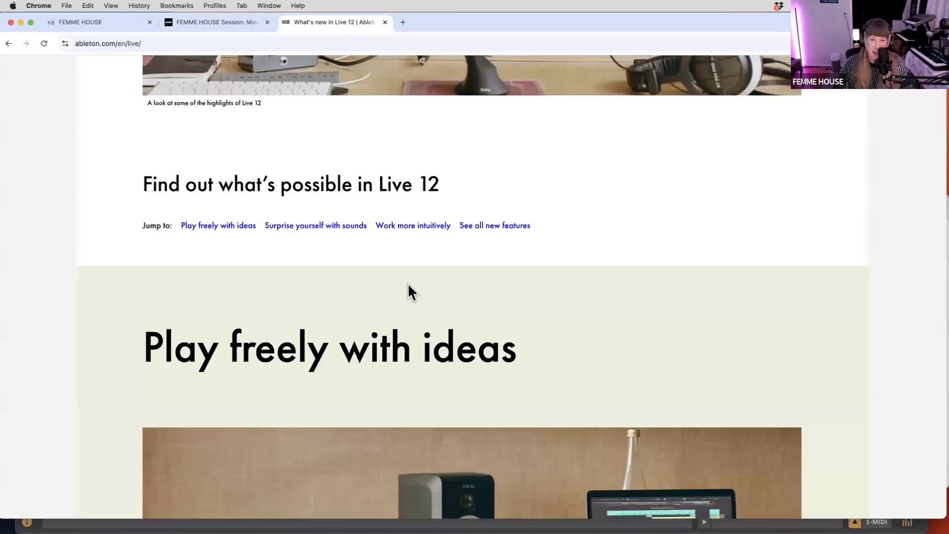
scroll(407, 283, "up", 15)
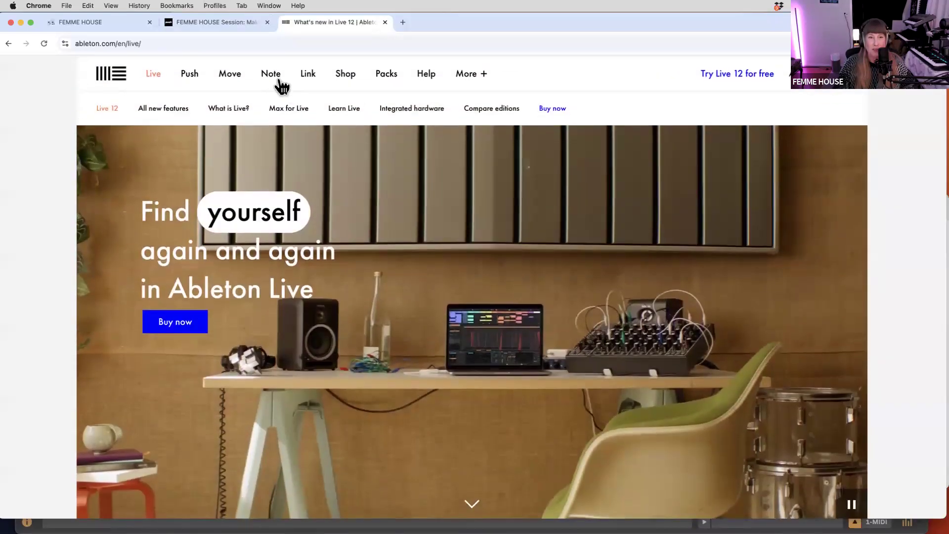
- Return to the event page and highlight the Ableton 30-day free trial link in the description
left_click(207, 22)
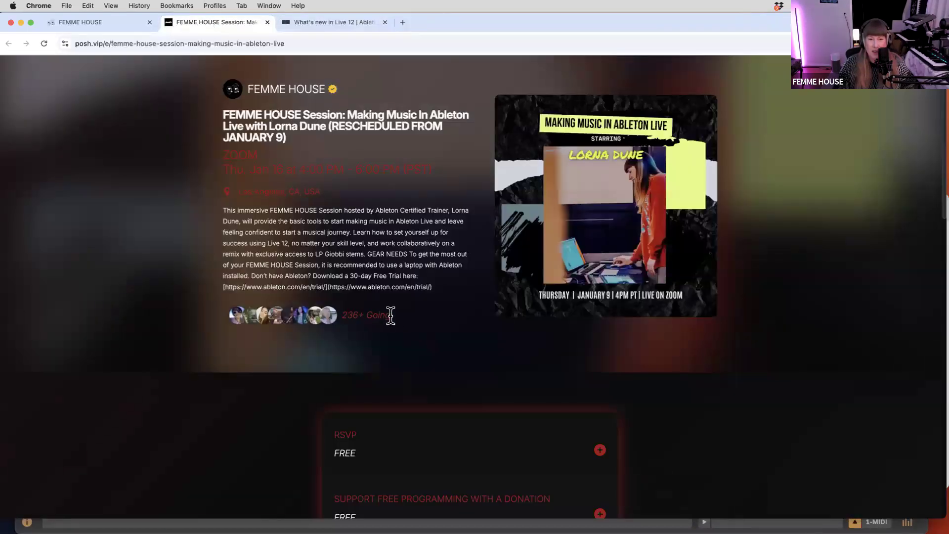
left_click_drag(225, 286, 411, 281)
left_click(410, 283)
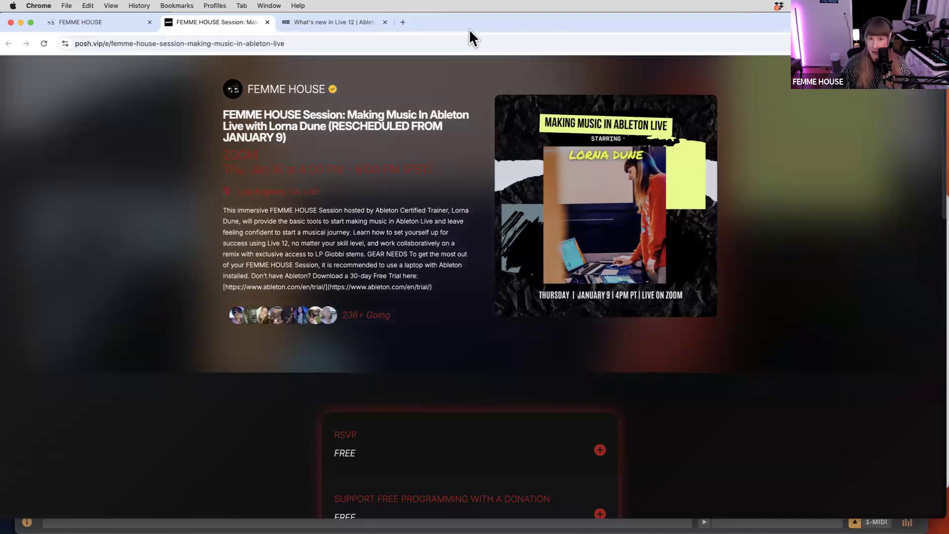
- Go back to Ableton's What's new in Live 12 page and browse to the Live 12 highlights video
left_click(352, 21)
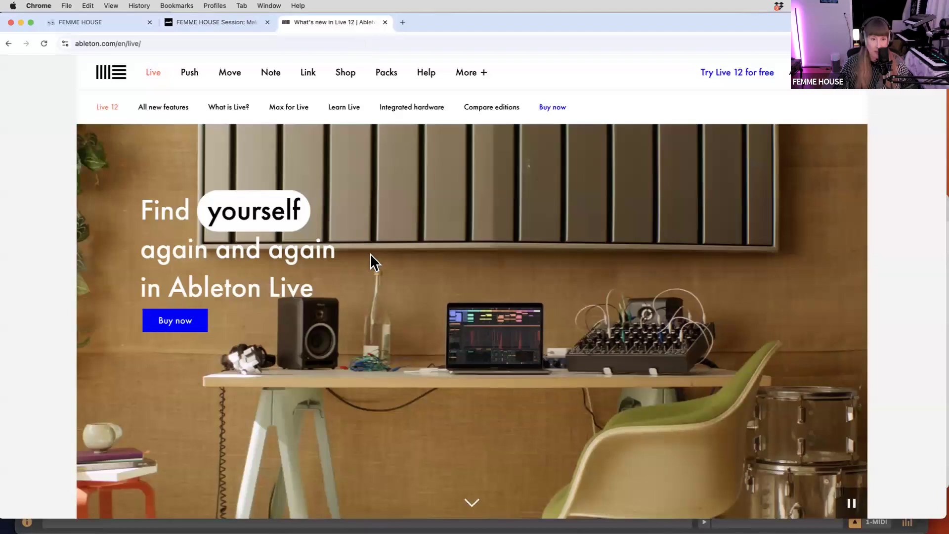
scroll(367, 248, "down", 10)
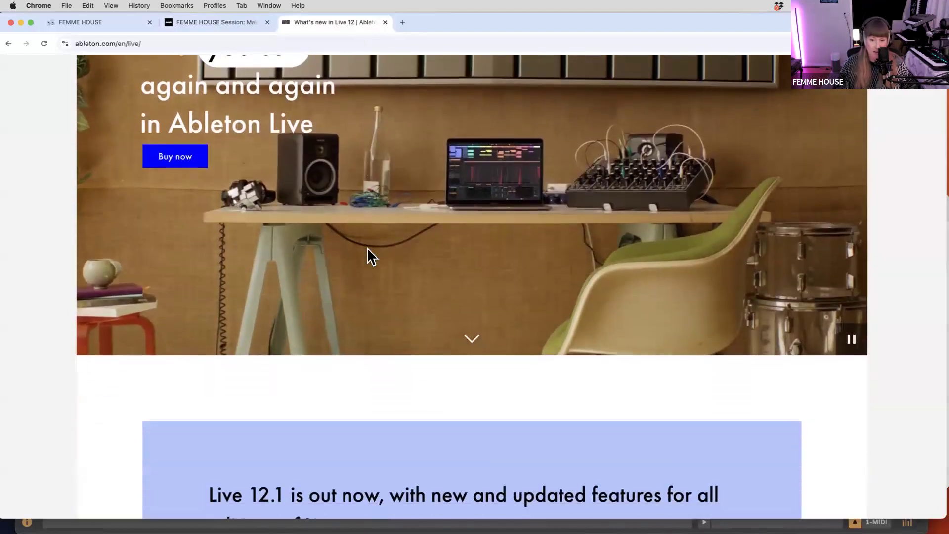
scroll(367, 248, "down", 7)
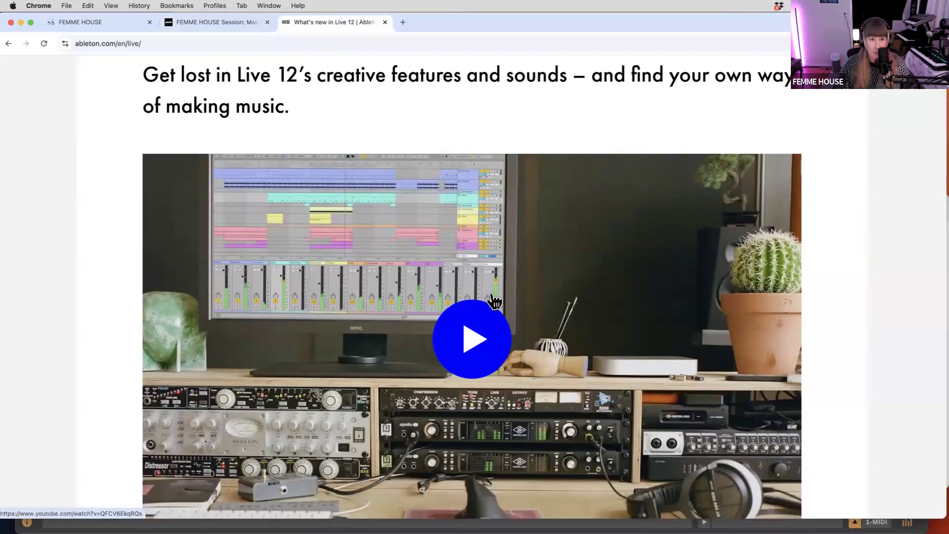
scroll(494, 302, "down", 2)
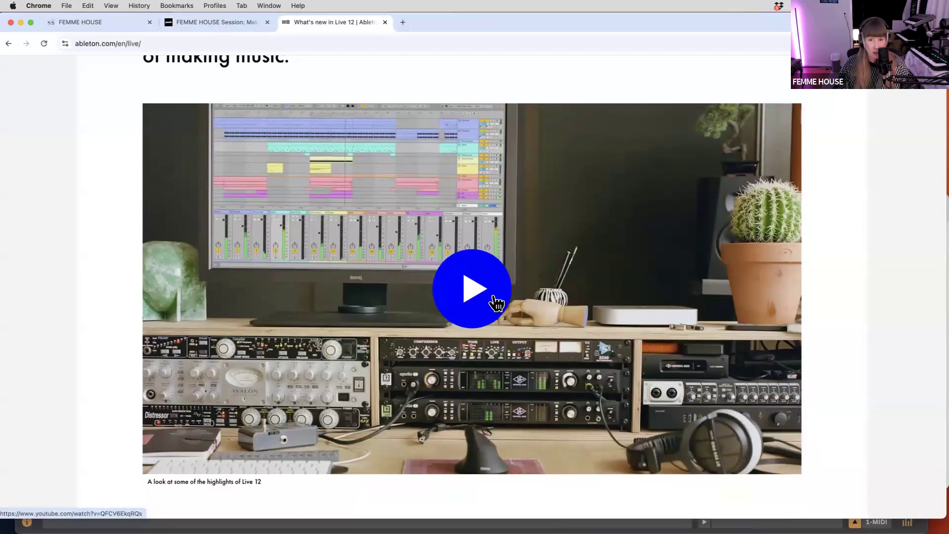
scroll(495, 303, "down", 7)
scroll(496, 302, "up", 6)
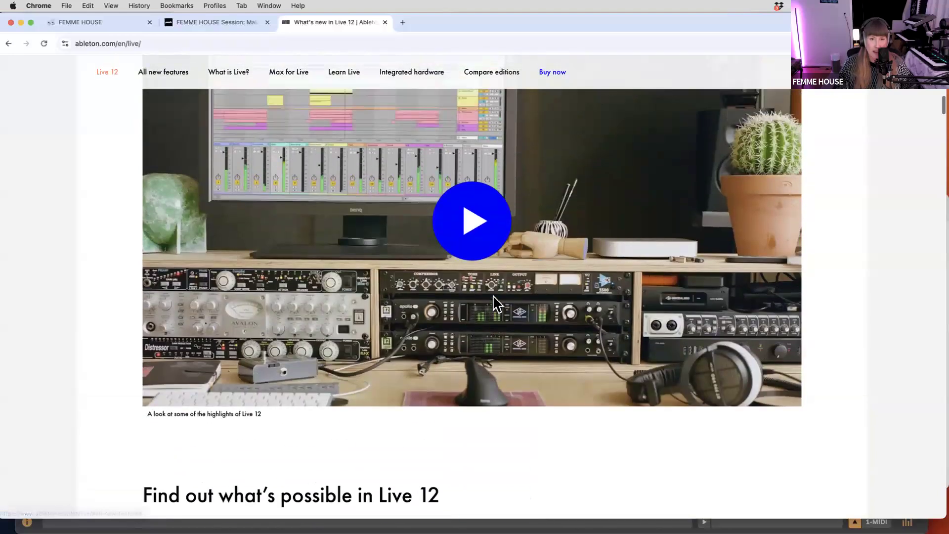
scroll(494, 303, "up", 3)
scroll(494, 301, "down", 2)
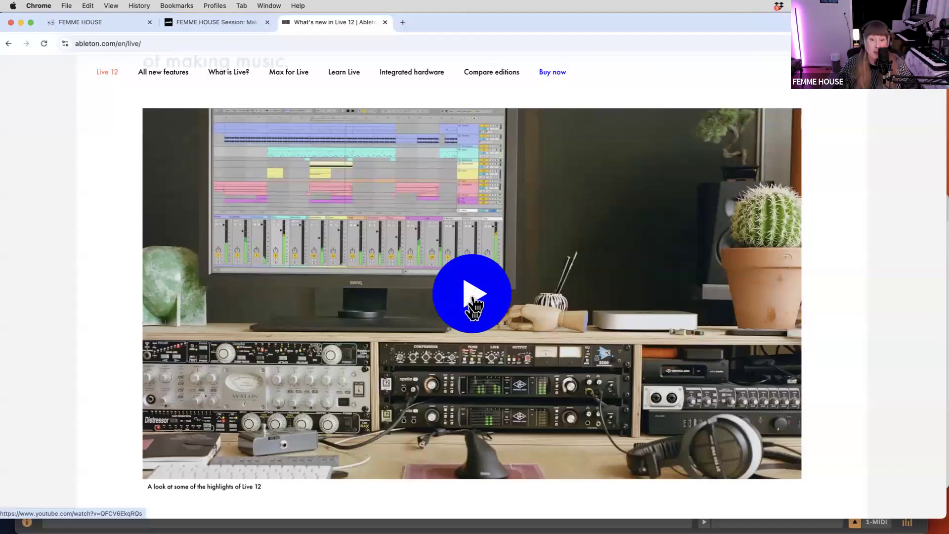
- Play the "Ableton Live 12: Explore what's new" video in full screen
left_click(474, 299)
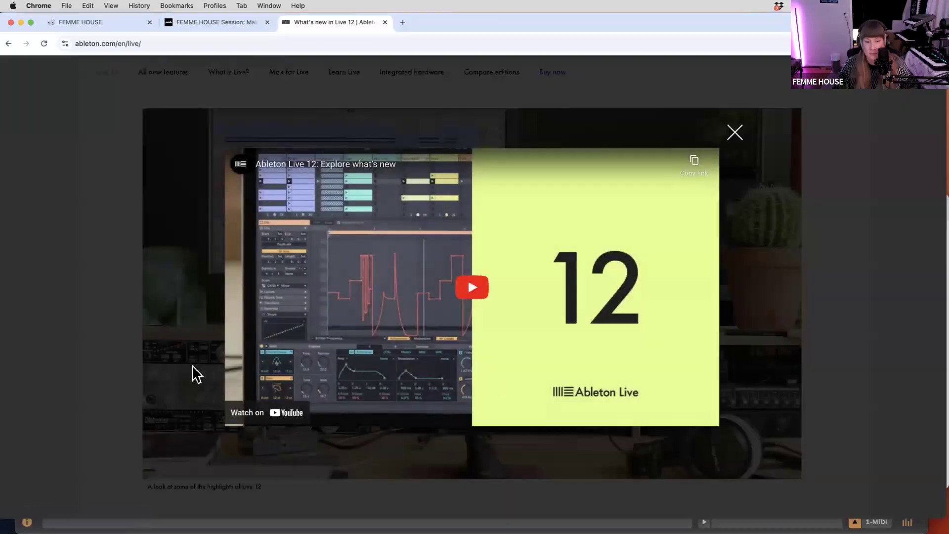
left_click(475, 289)
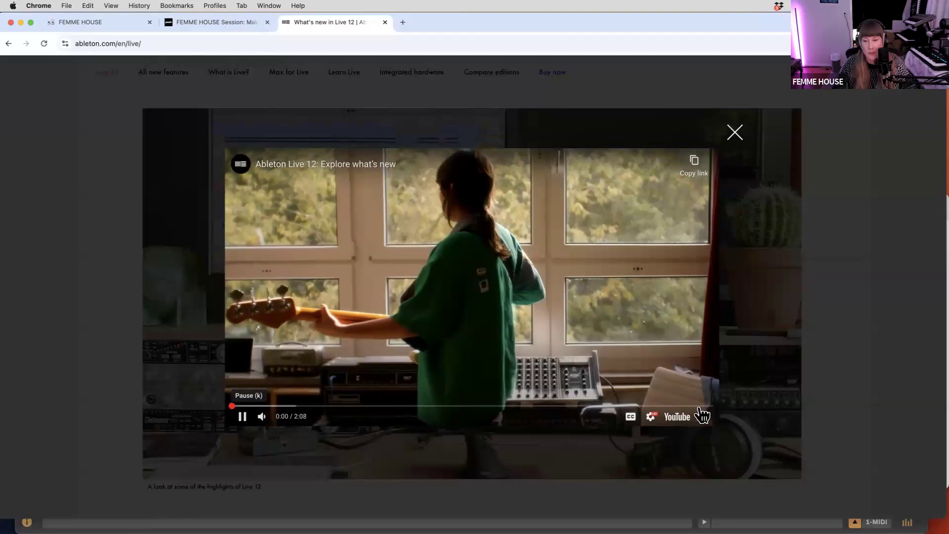
left_click(703, 418)
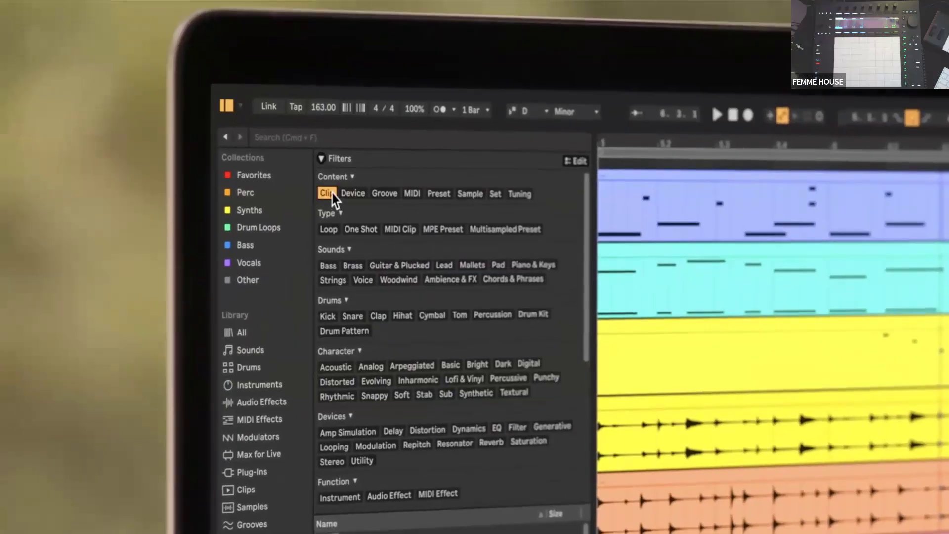
left_click(328, 266)
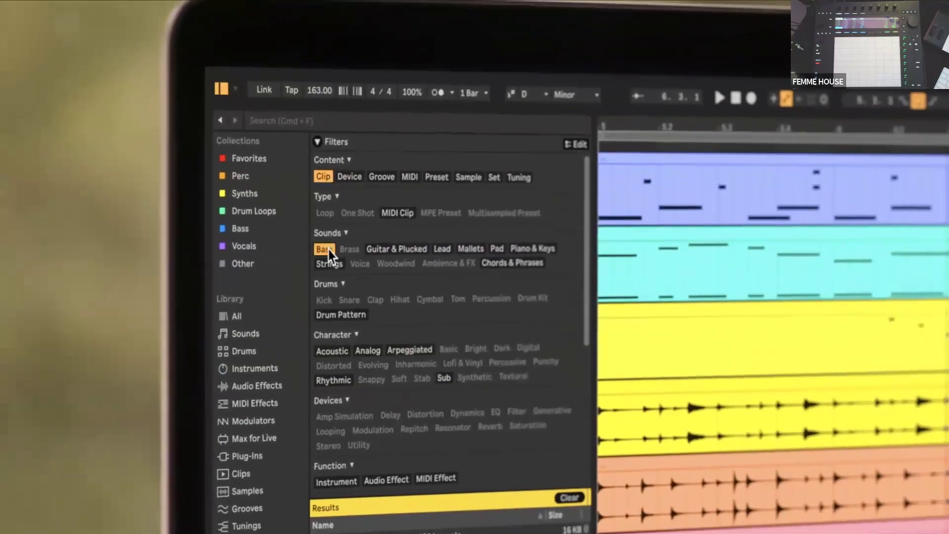
left_click(446, 394)
left_click(403, 461)
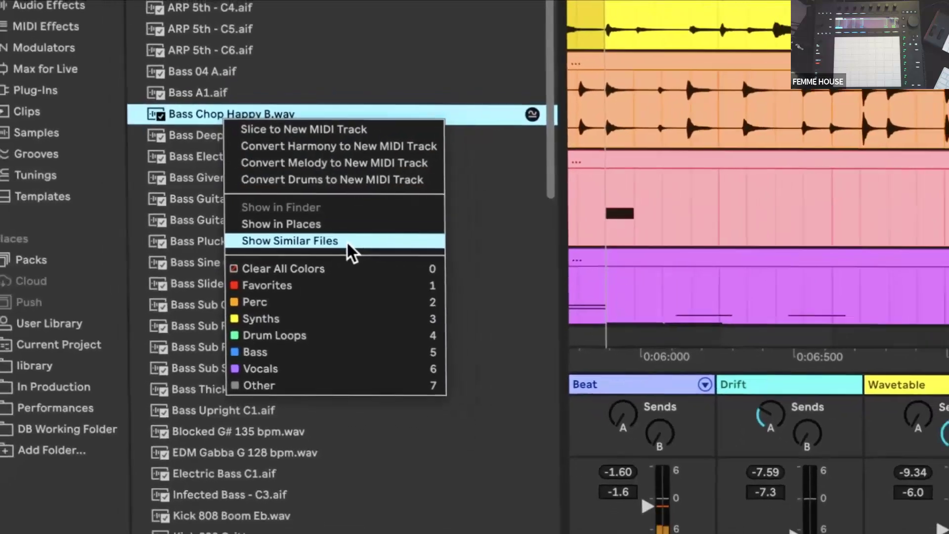
left_click(341, 250)
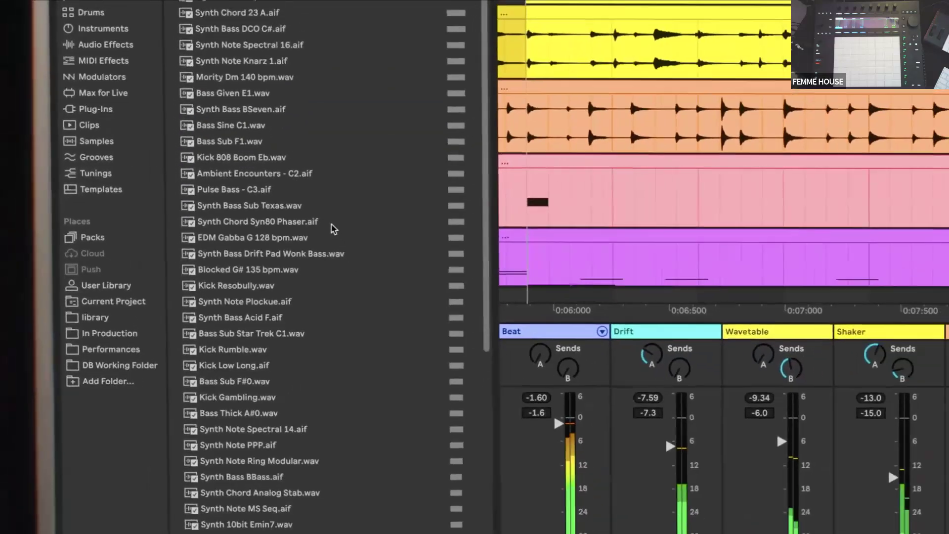
key("super+comma")
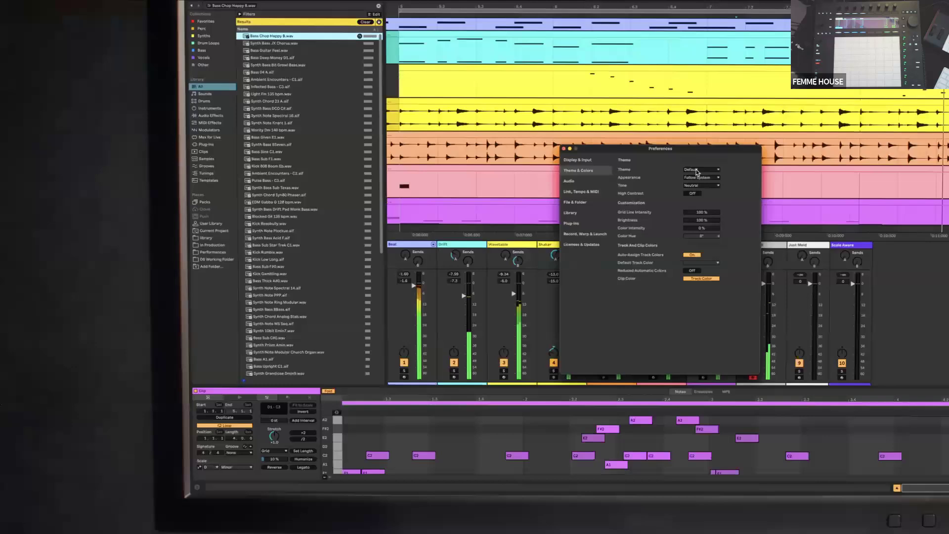
left_click(697, 170)
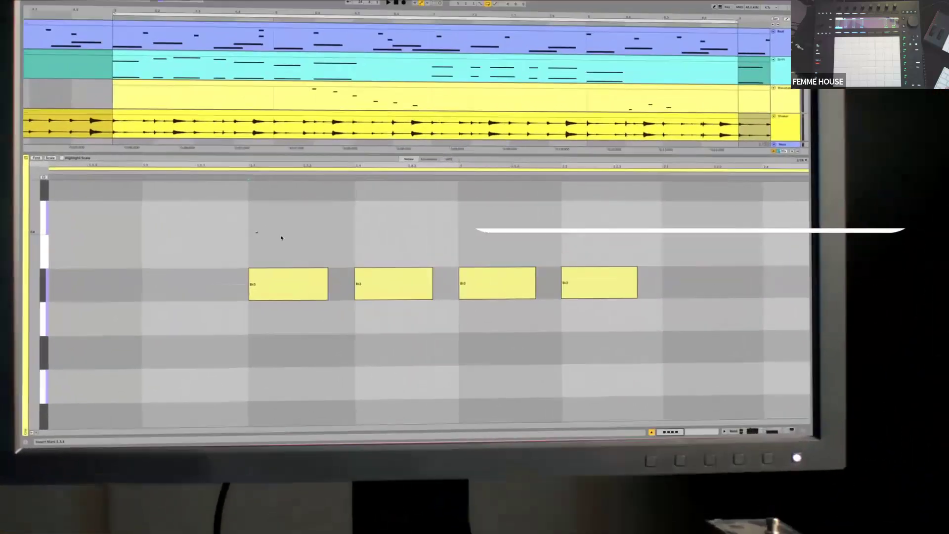
left_click_drag(282, 238, 667, 294)
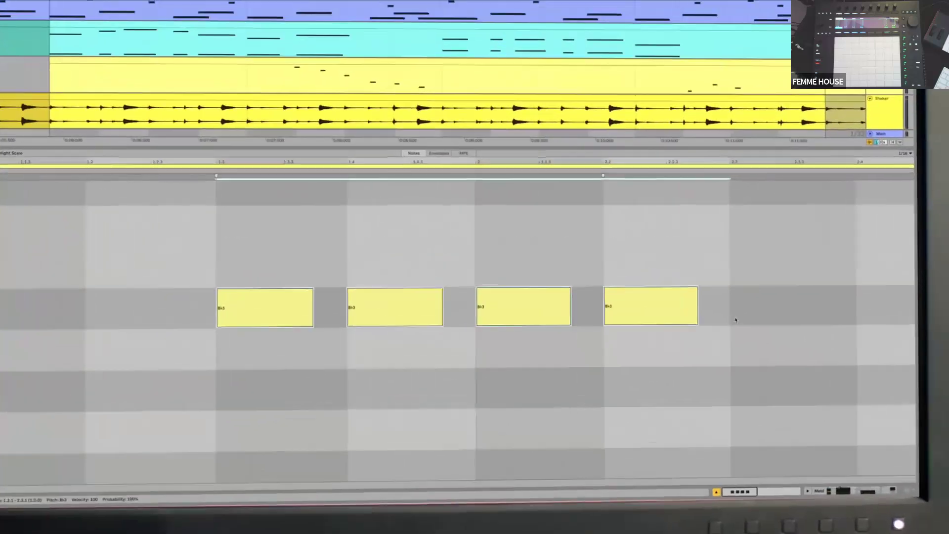
key("super+j")
right_click(464, 310)
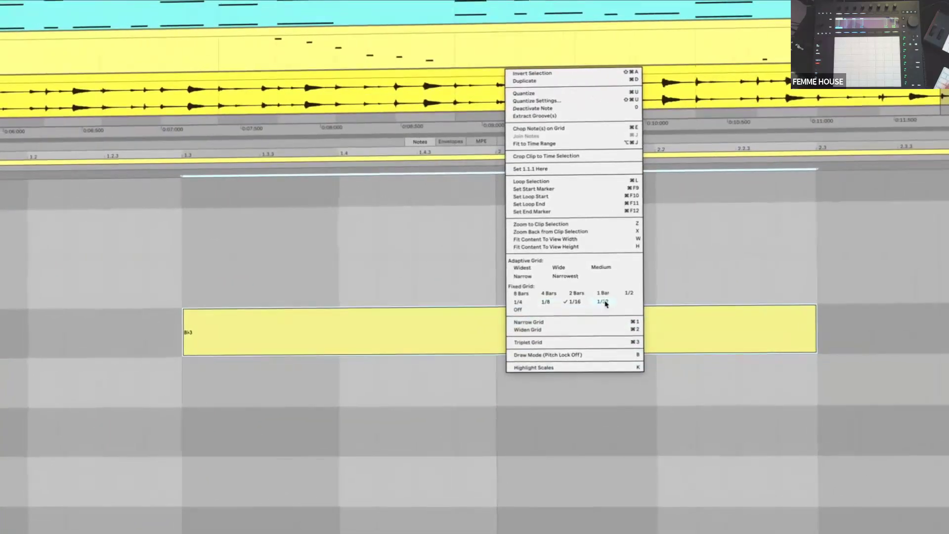
left_click(603, 303)
key("super+e")
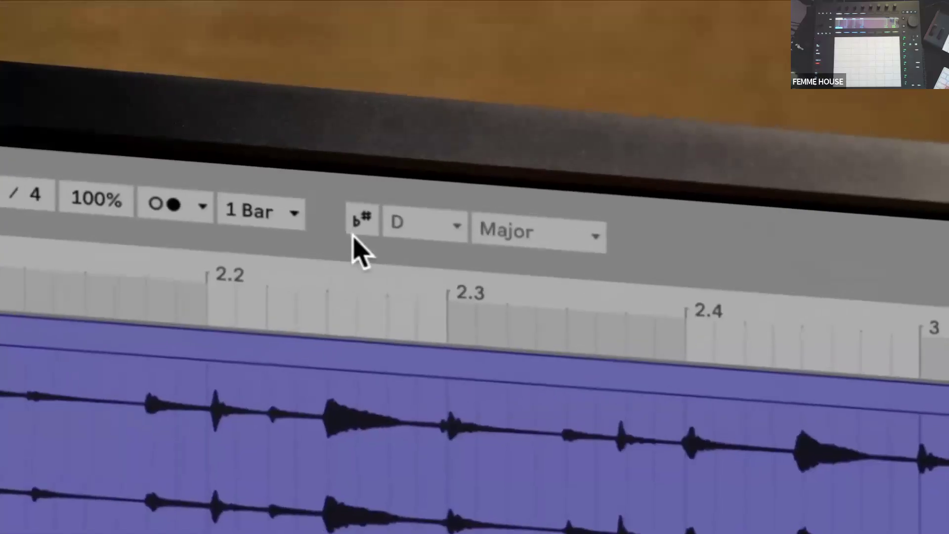
left_click(354, 227)
left_click(514, 252)
left_click(527, 322)
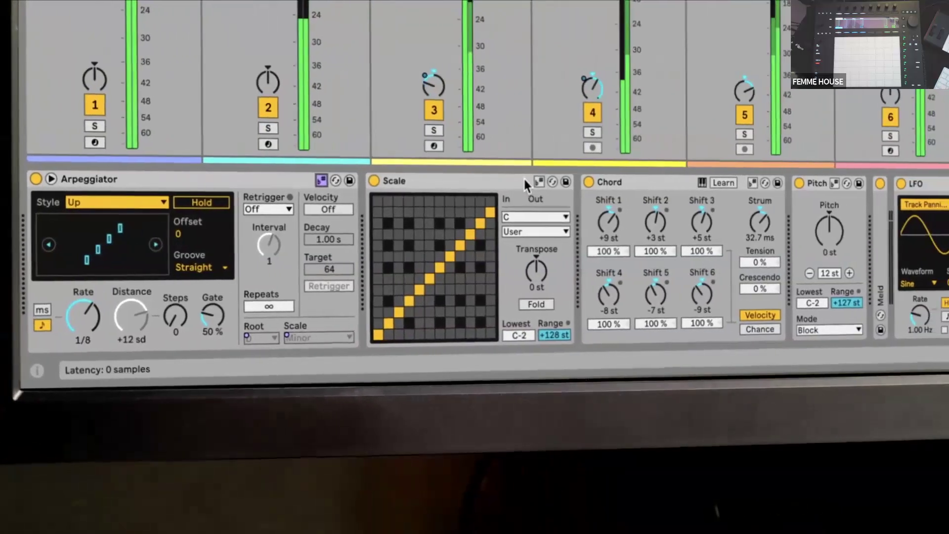
left_click(539, 181)
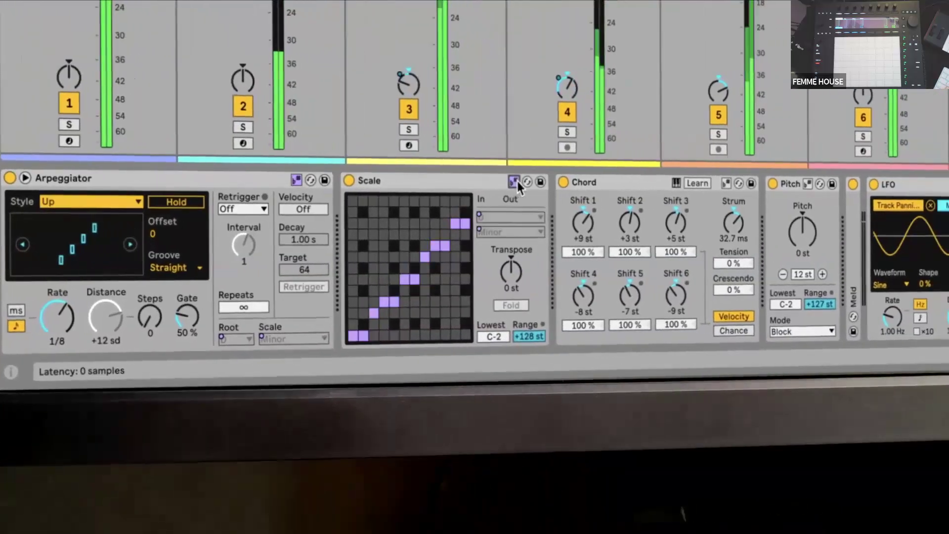
left_click(752, 182)
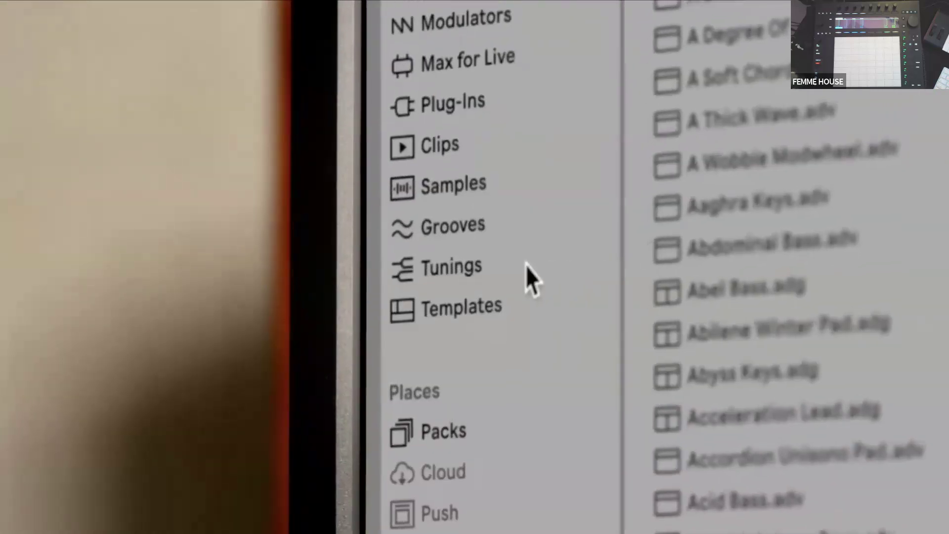
left_click(526, 267)
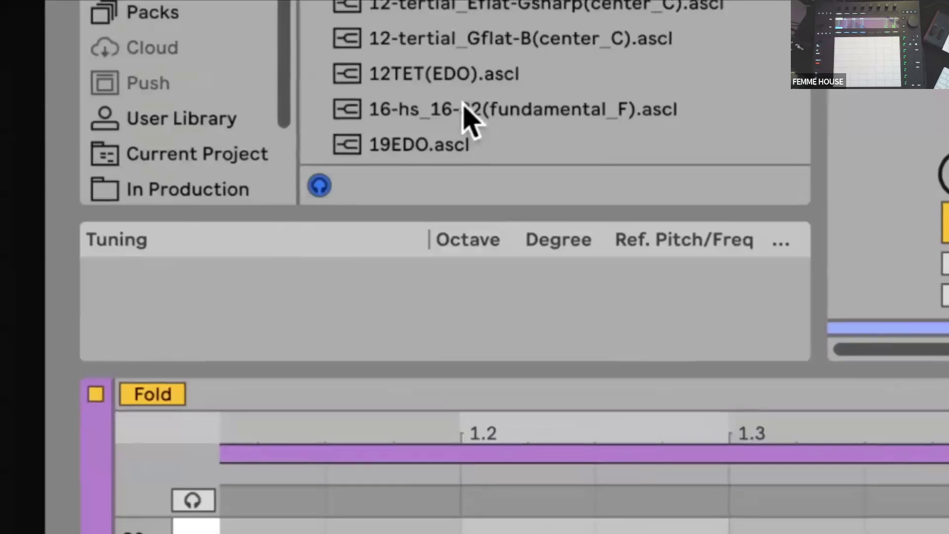
double_click(463, 105)
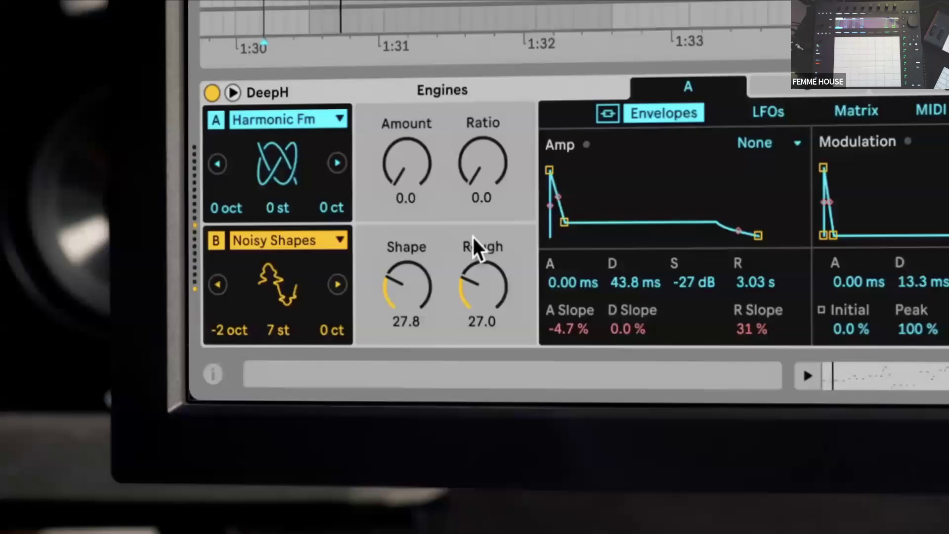
left_click_drag(401, 170, 423, 205)
left_click_drag(439, 163, 439, 140)
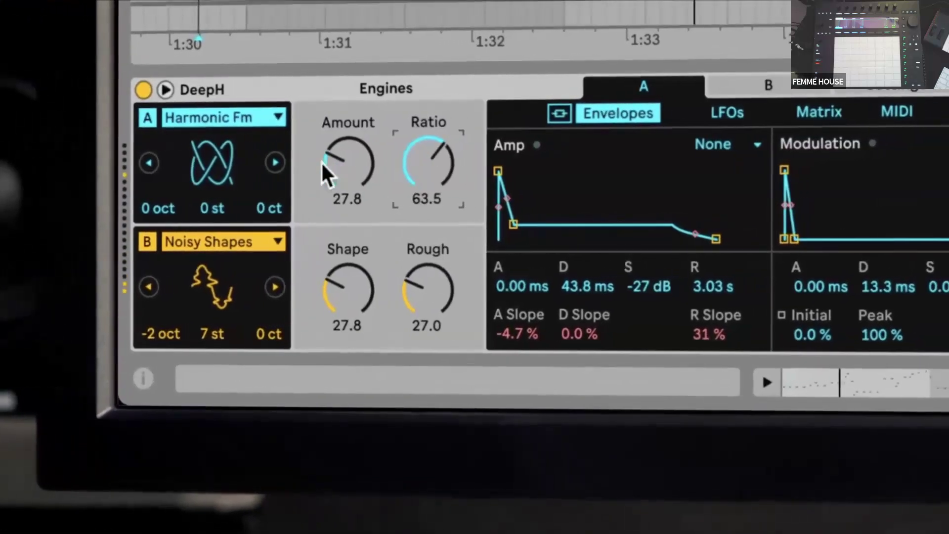
left_click(289, 162)
left_click(289, 161)
left_click(204, 203)
left_click_drag(304, 200, 303, 177)
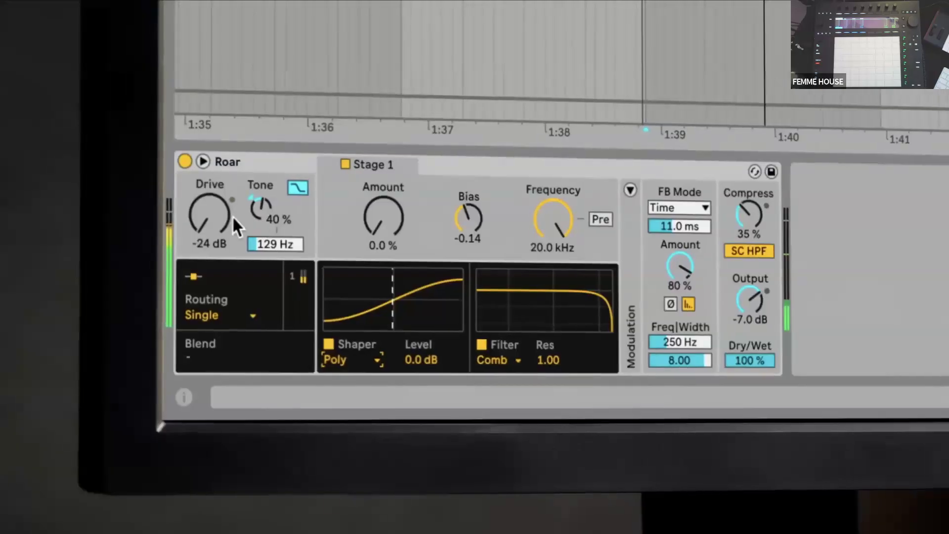
left_click_drag(232, 215, 232, 188)
left_click_drag(369, 212, 369, 193)
left_click(376, 363)
left_click(369, 343)
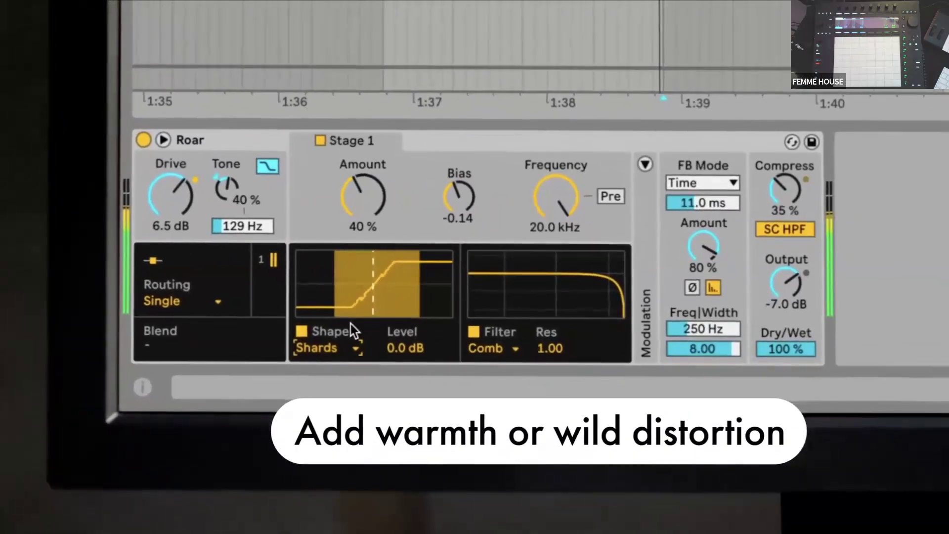
left_click_drag(557, 202, 557, 232)
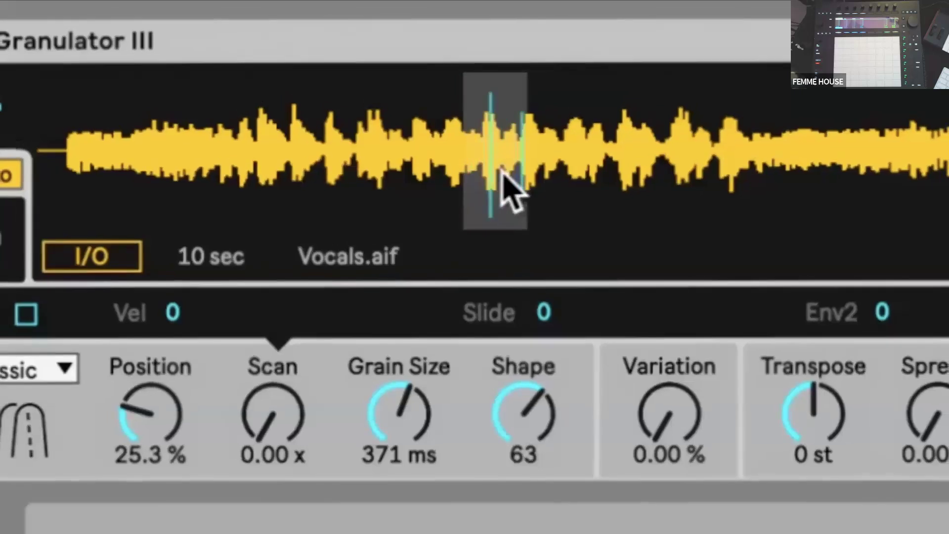
left_click_drag(514, 180, 298, 214)
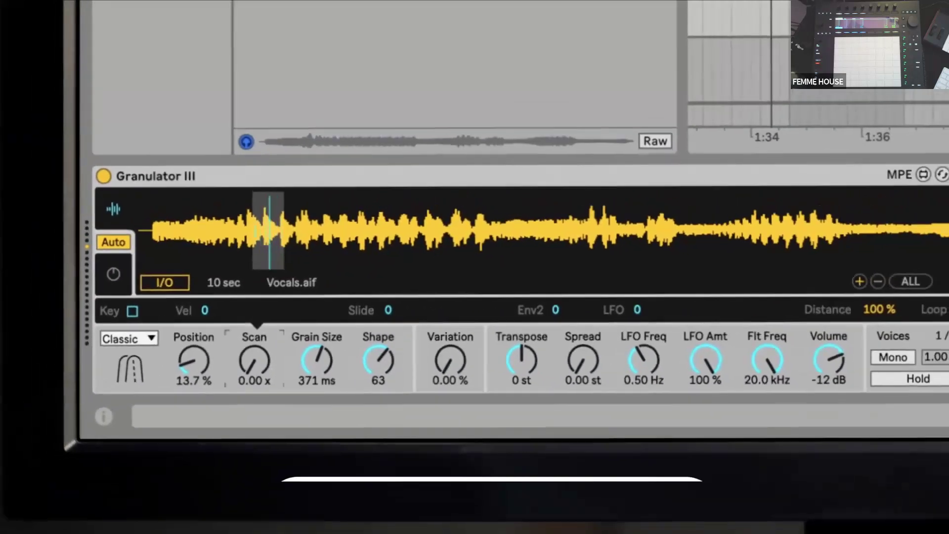
left_click_drag(273, 366, 327, 388)
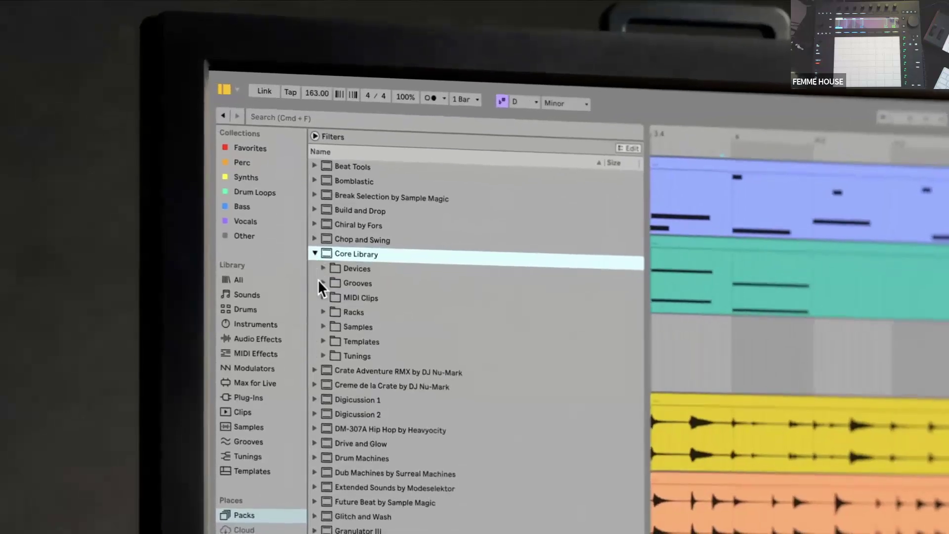
left_click(323, 320)
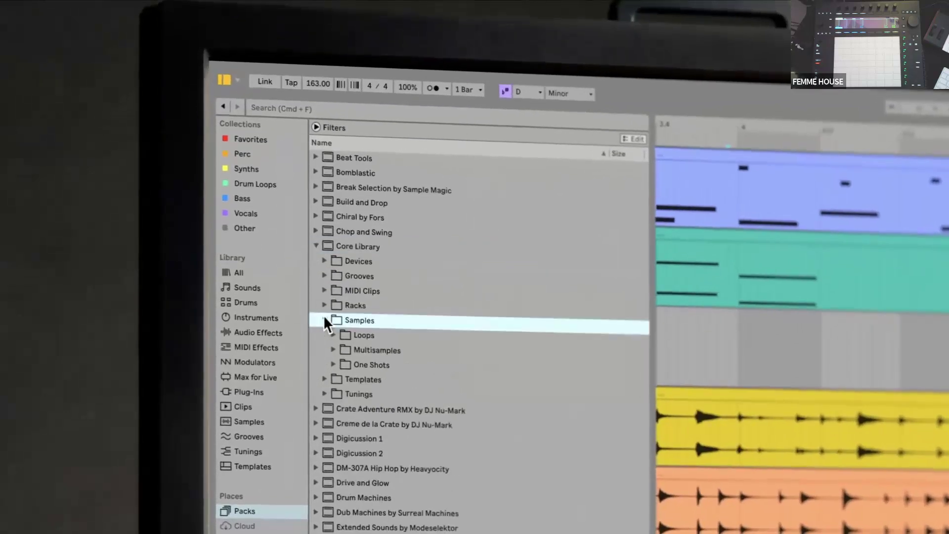
left_click(334, 328)
left_click(346, 337)
left_click(354, 347)
left_click(376, 373)
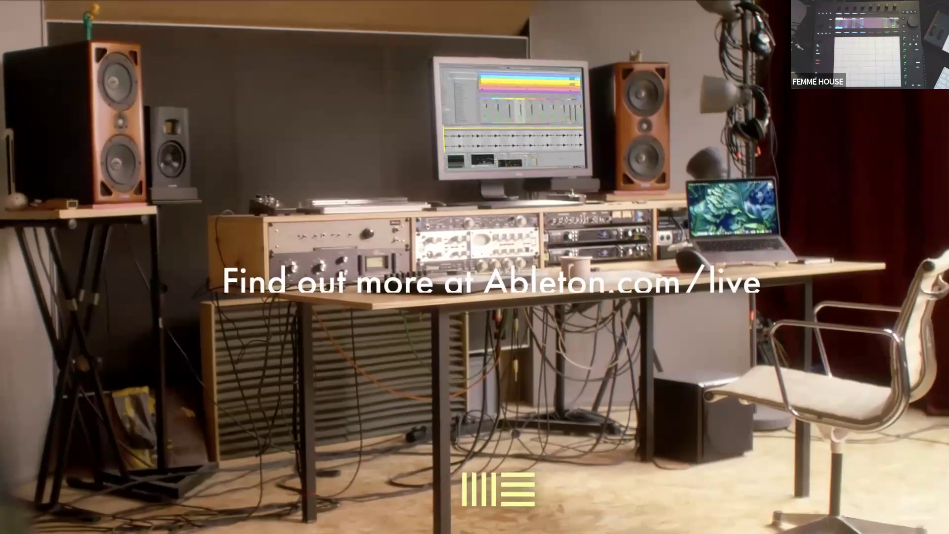
- Exit the finished video's full-screen view and minimize the browser window to reveal the Ableton Live set
mouse_move(316, 494)
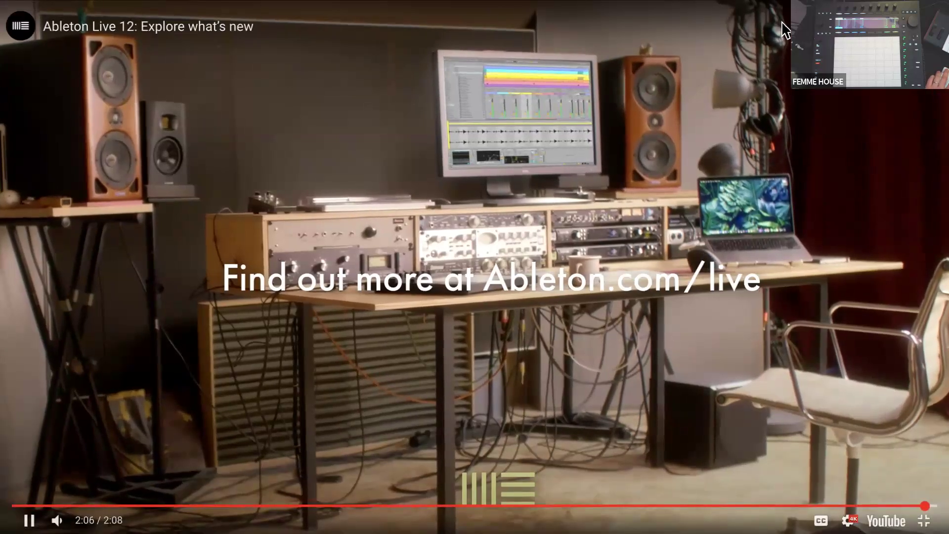
mouse_move(14, 10)
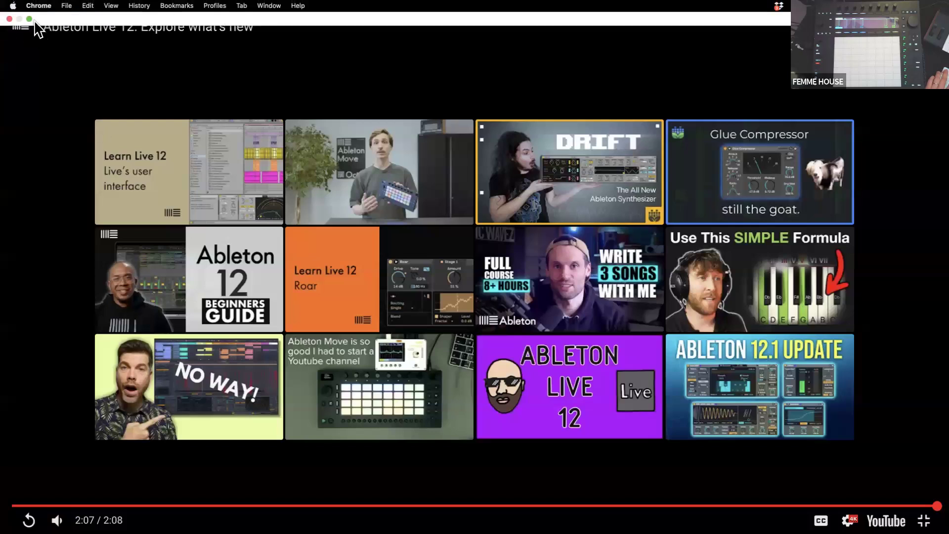
left_click(29, 19)
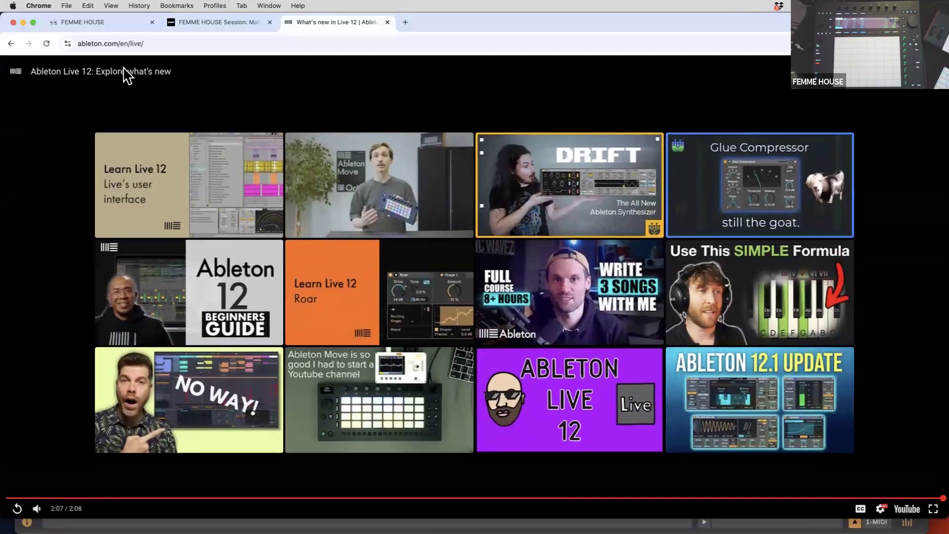
left_click(24, 23)
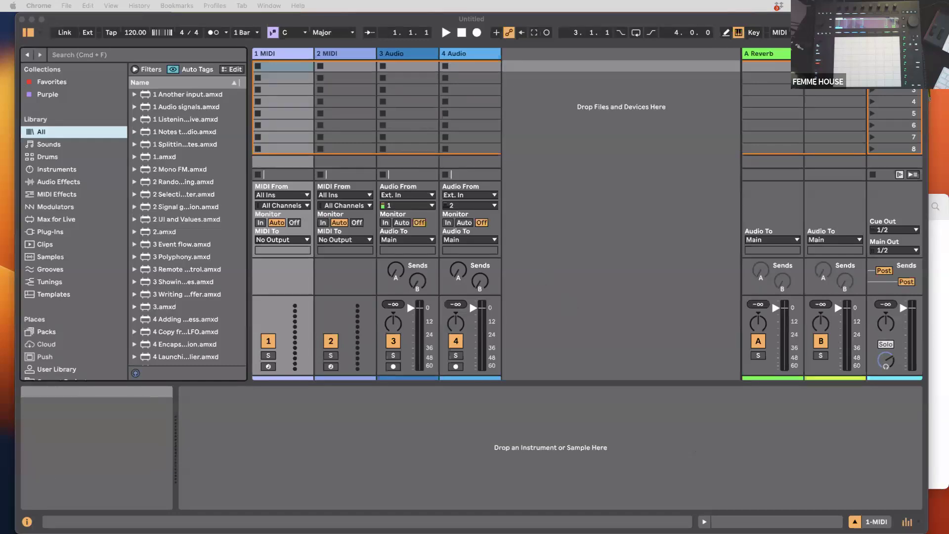
- Restore the browser window, close the Live 12 video player and open Ableton's Learn Live page
mouse_move(671, 514)
left_click(740, 514)
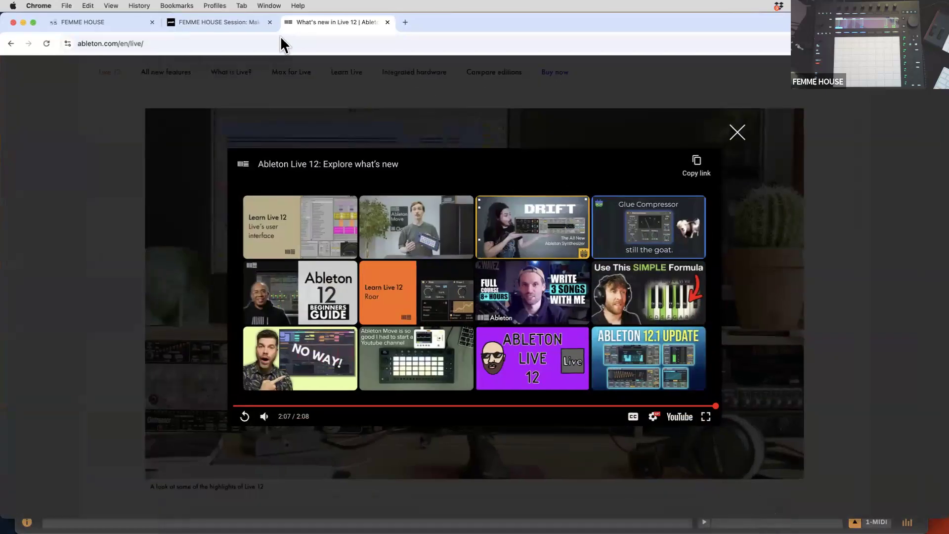
left_click(738, 133)
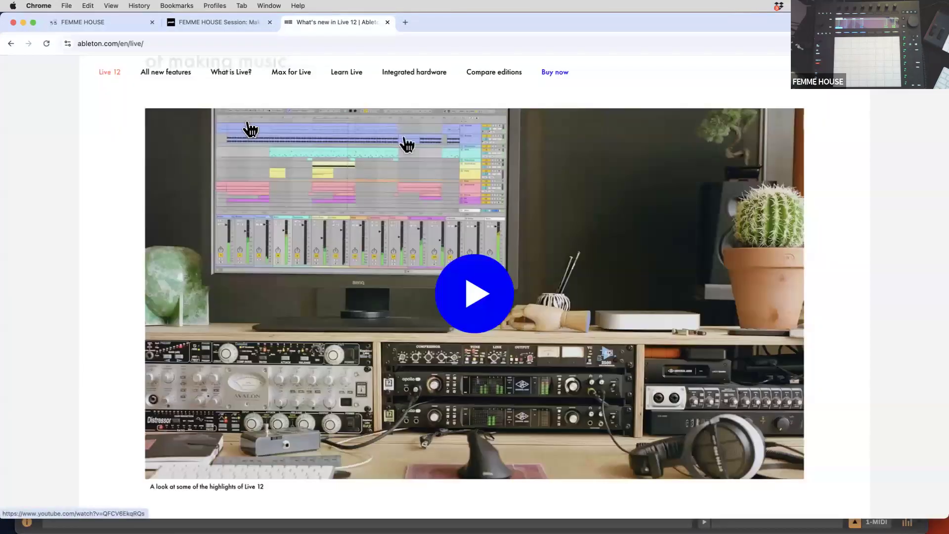
scroll(247, 99, "up", 3)
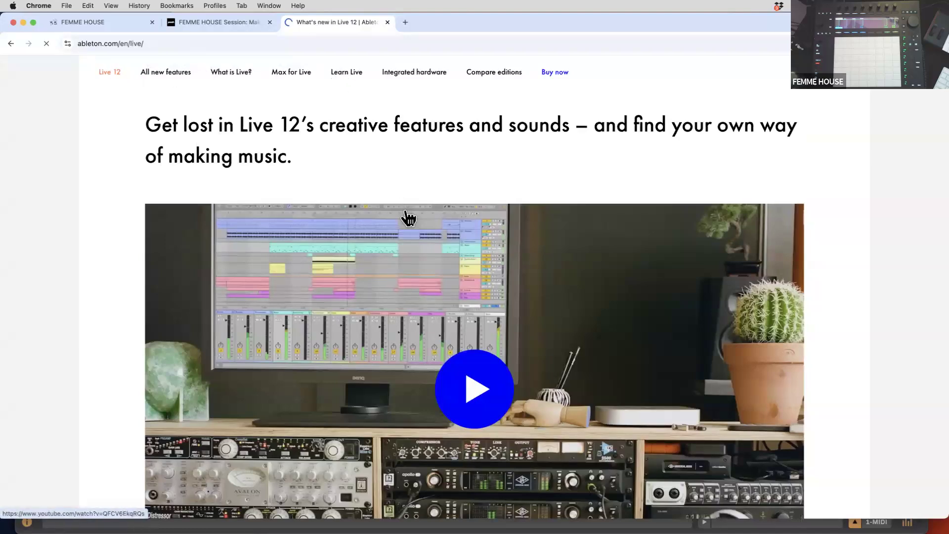
- Browse the Learn Live page's tutorial videos in the New features in Live 12 and Setup sections
scroll(532, 316, "down", 4)
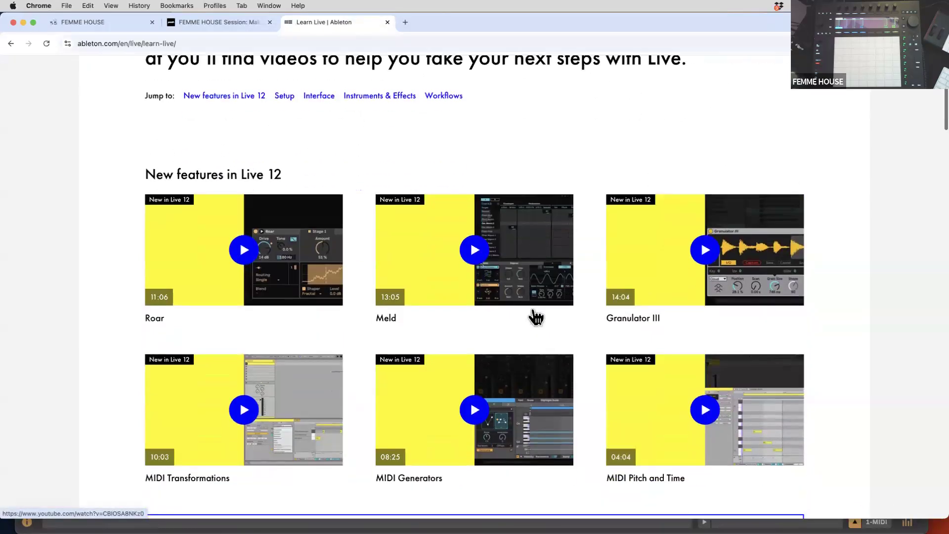
scroll(535, 316, "down", 3)
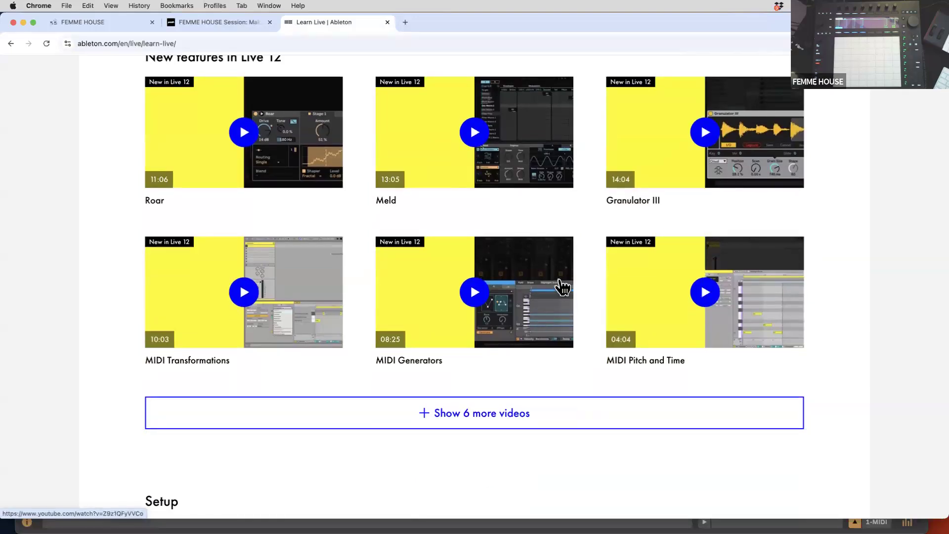
scroll(438, 285, "down", 5)
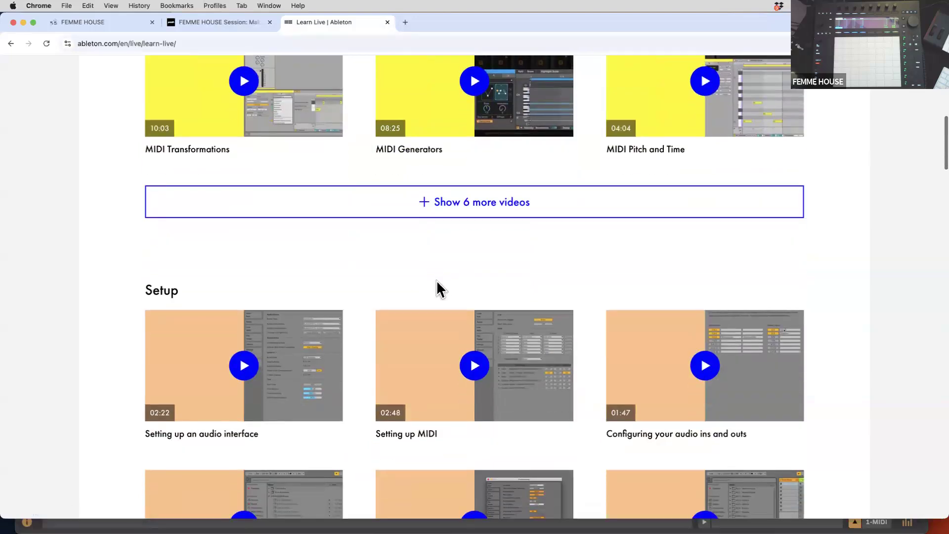
scroll(438, 280, "down", 2)
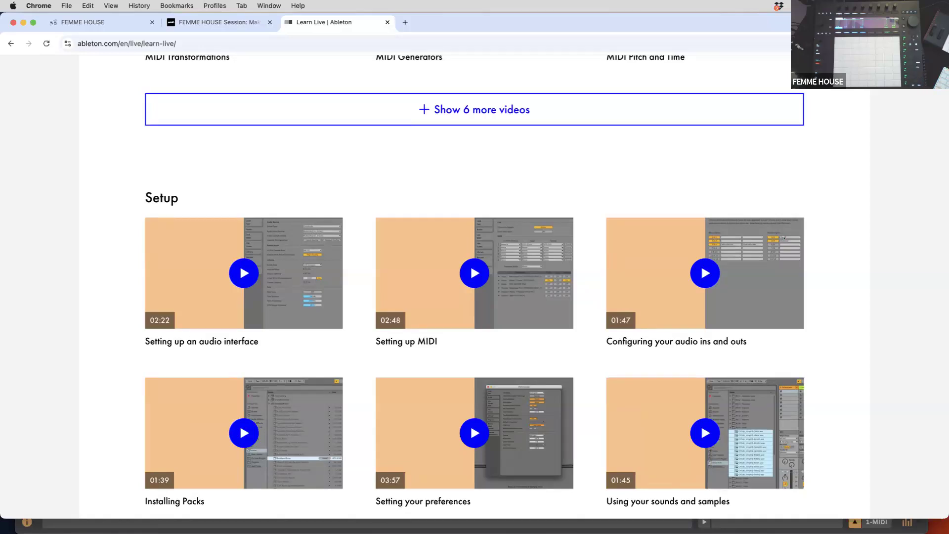
scroll(442, 311, "down", 2)
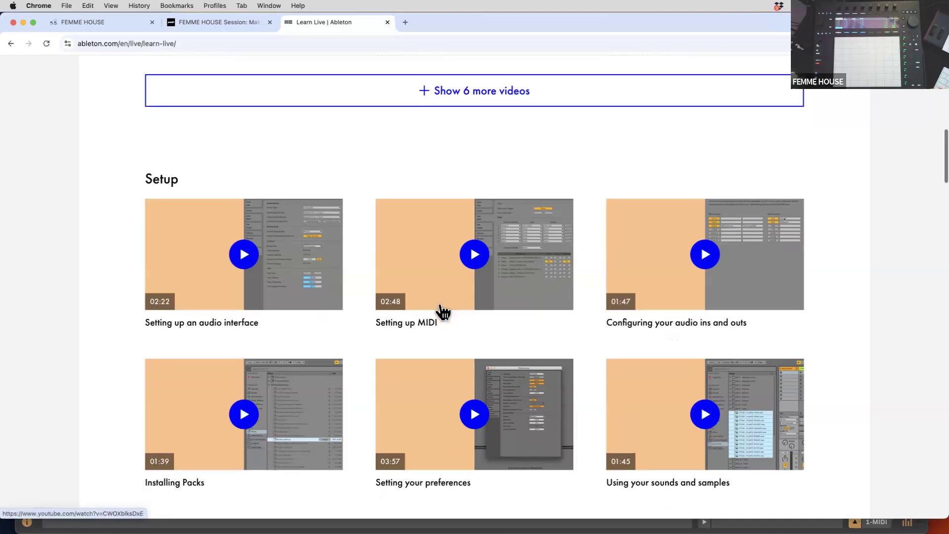
scroll(443, 312, "up", 3)
scroll(444, 312, "up", 7)
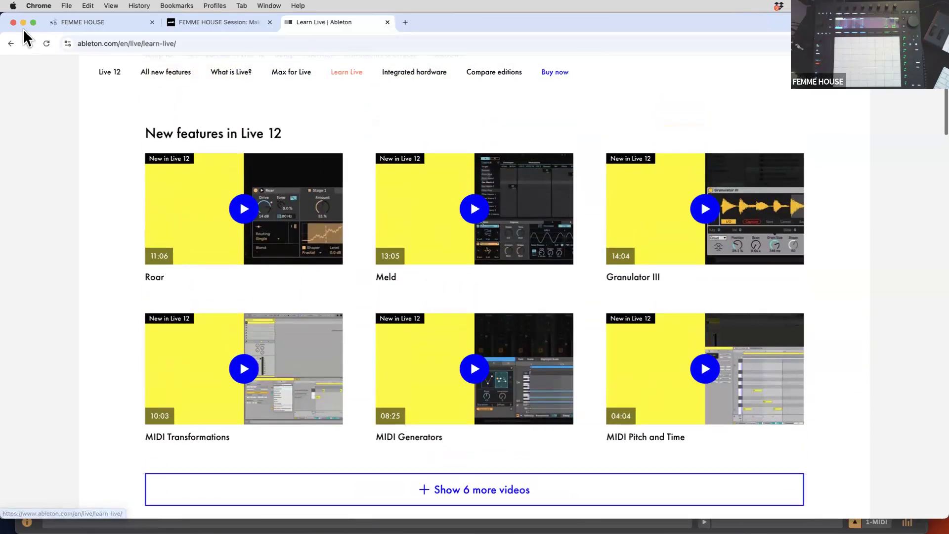
- Switch to Ableton Live and look through the library's Instruments, Audio Effects, MIDI Effects and Max for Live categories
left_click(23, 23)
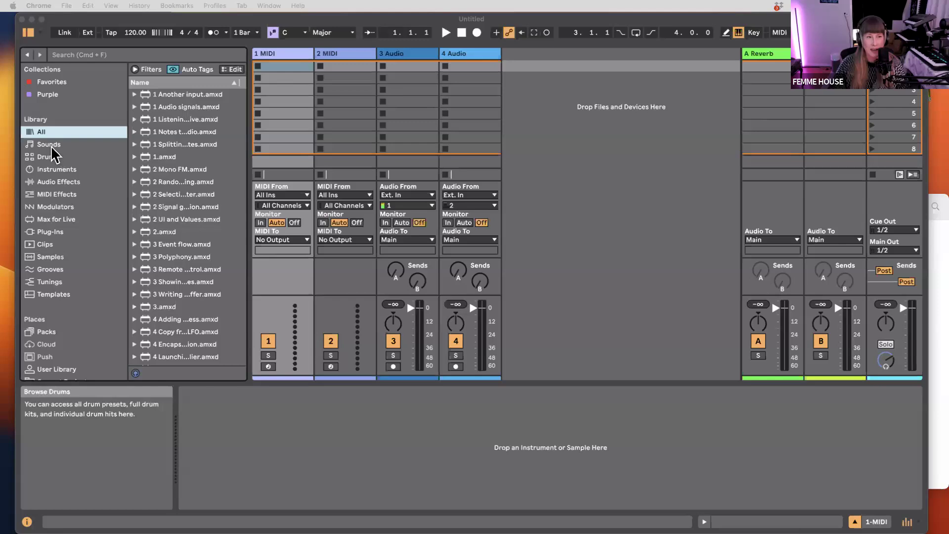
left_click(42, 132)
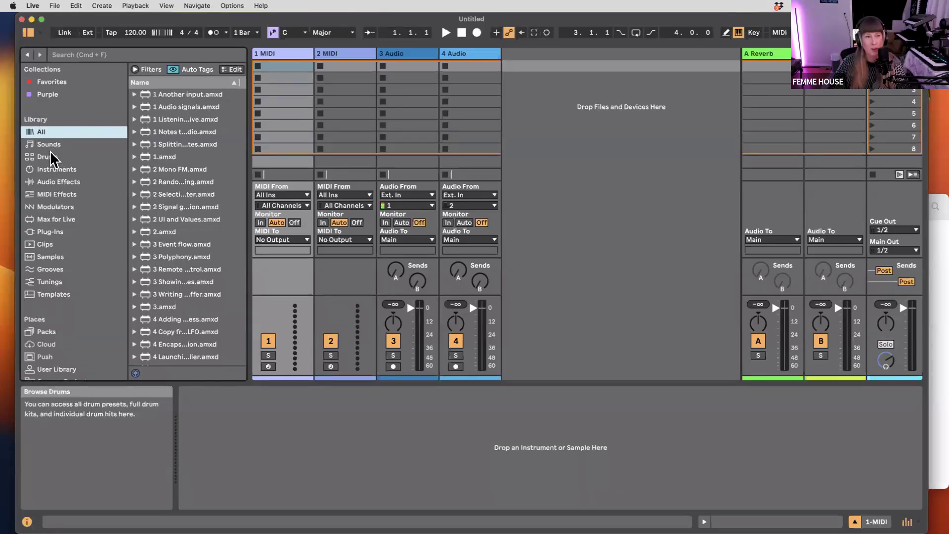
left_click(70, 170)
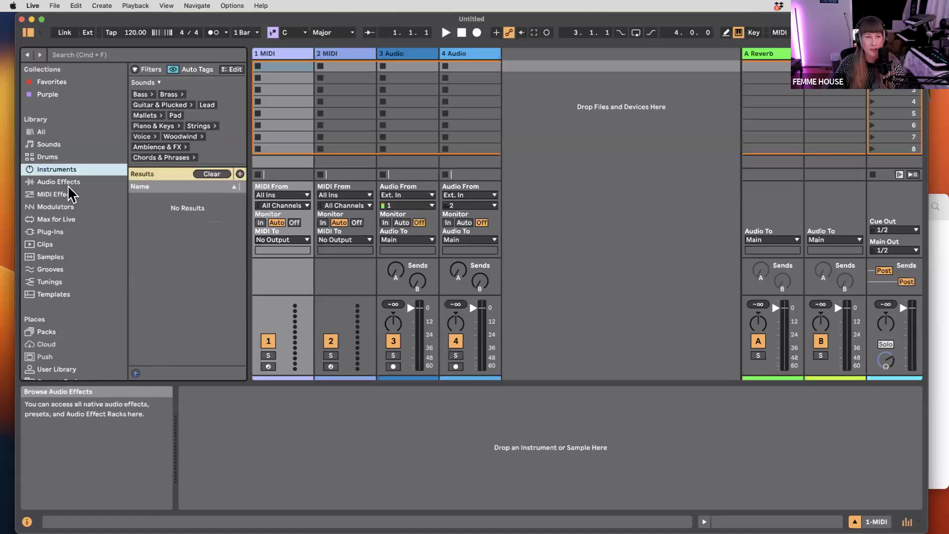
left_click(59, 182)
left_click(57, 194)
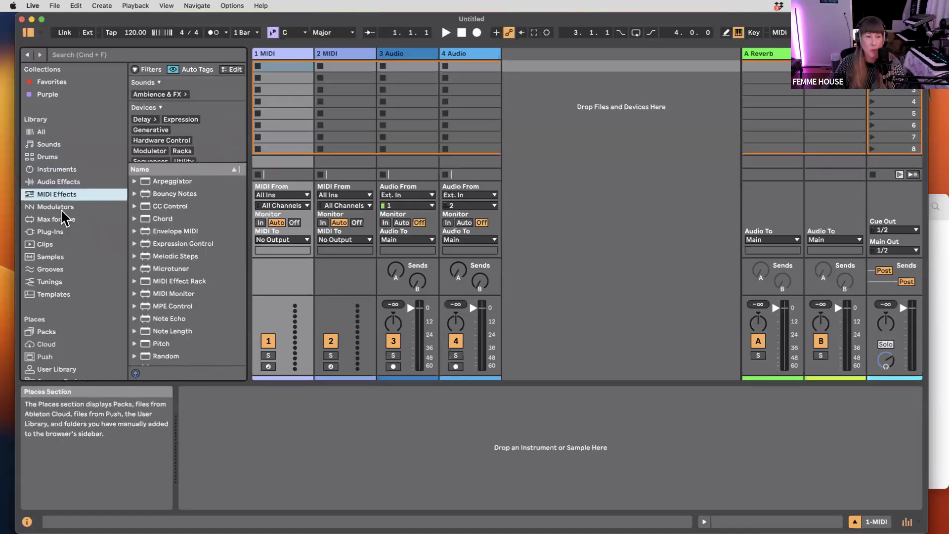
left_click(64, 219)
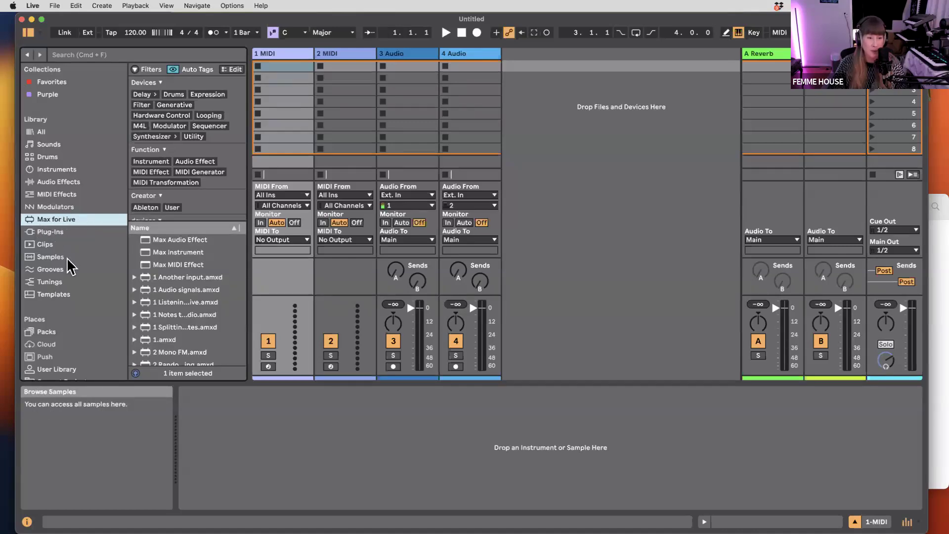
- Show the Plug-Ins category in the library, then return to the All category
scroll(74, 254, "down", 3)
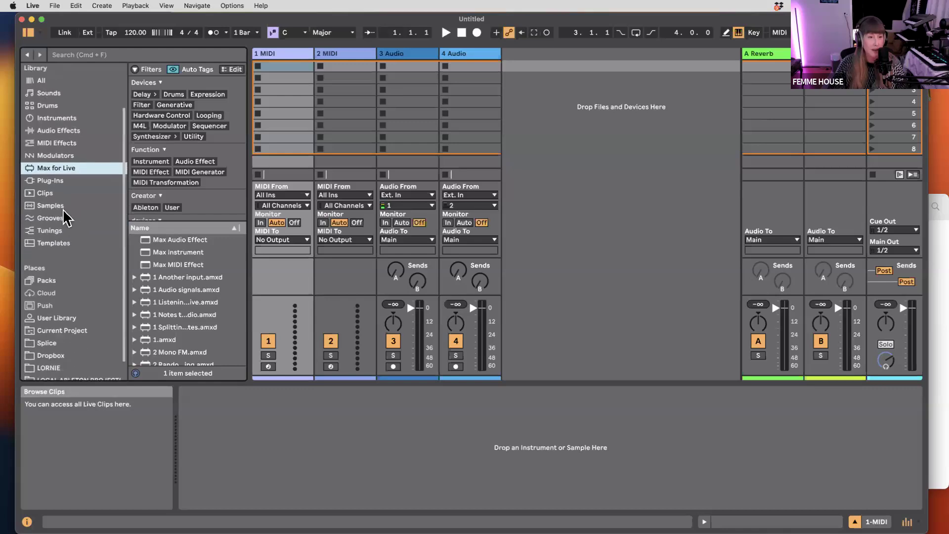
left_click(62, 174)
scroll(82, 242, "up", 3)
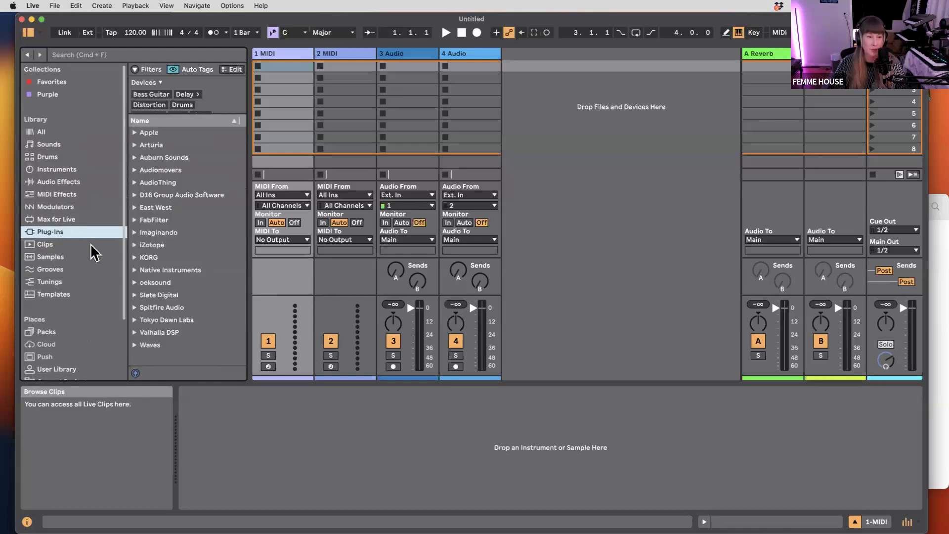
left_click(44, 132)
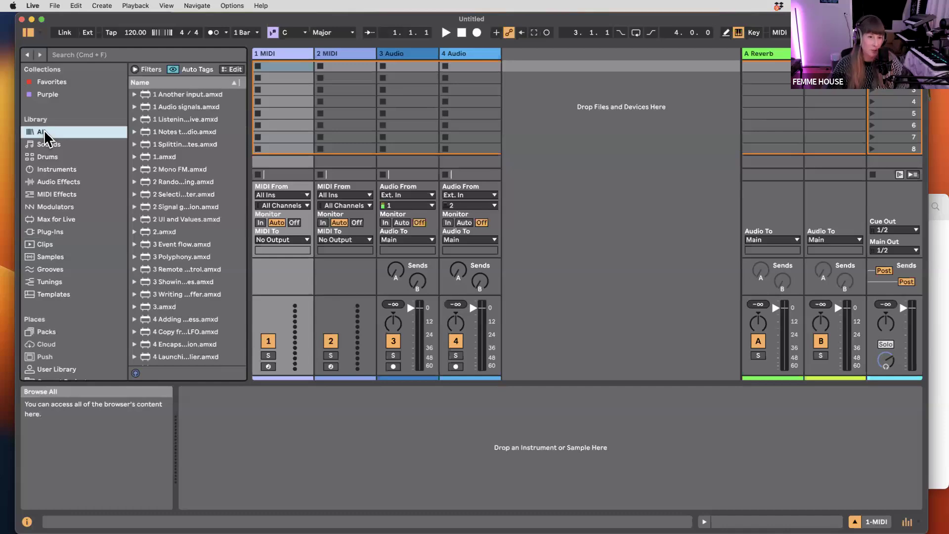
- Show the Sounds category in the library, then open the Audio settings and reposition the Settings window over the set
left_click(43, 146)
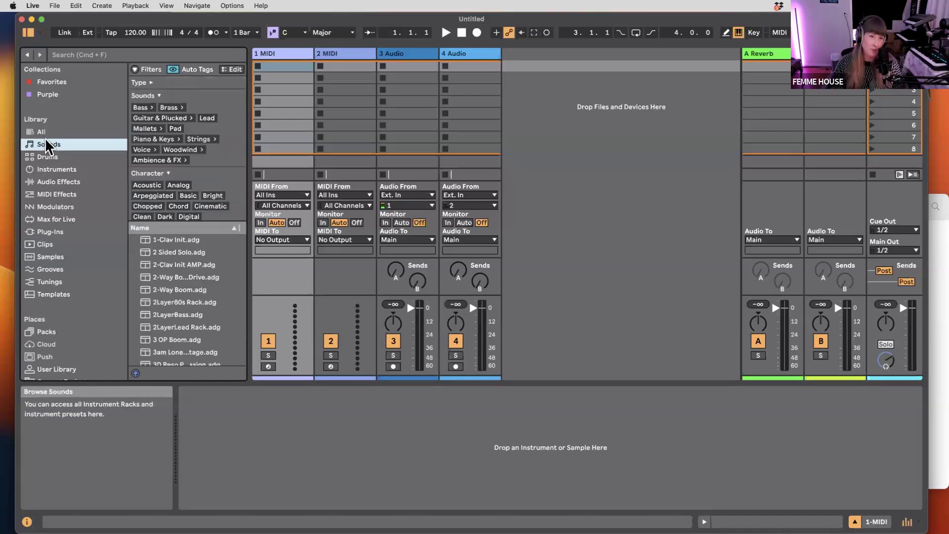
left_click(55, 7)
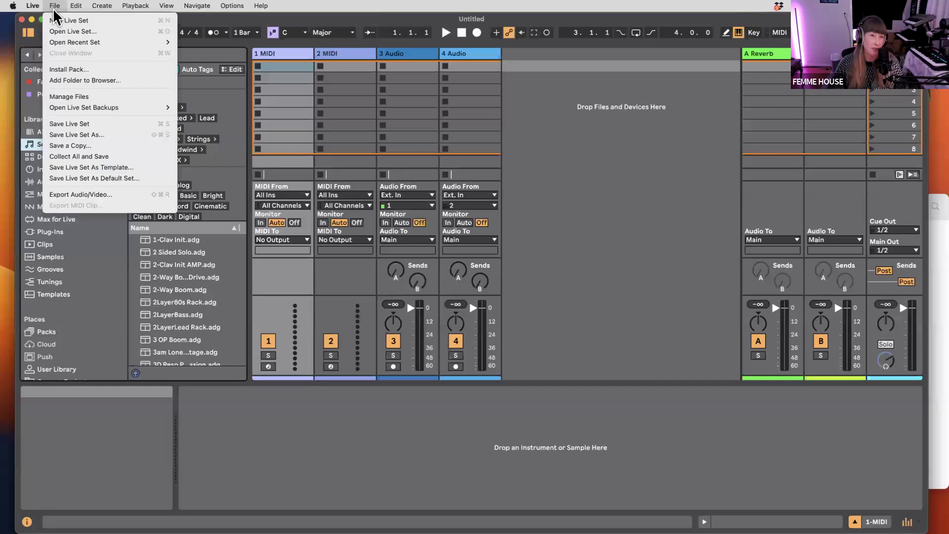
mouse_move(32, 6)
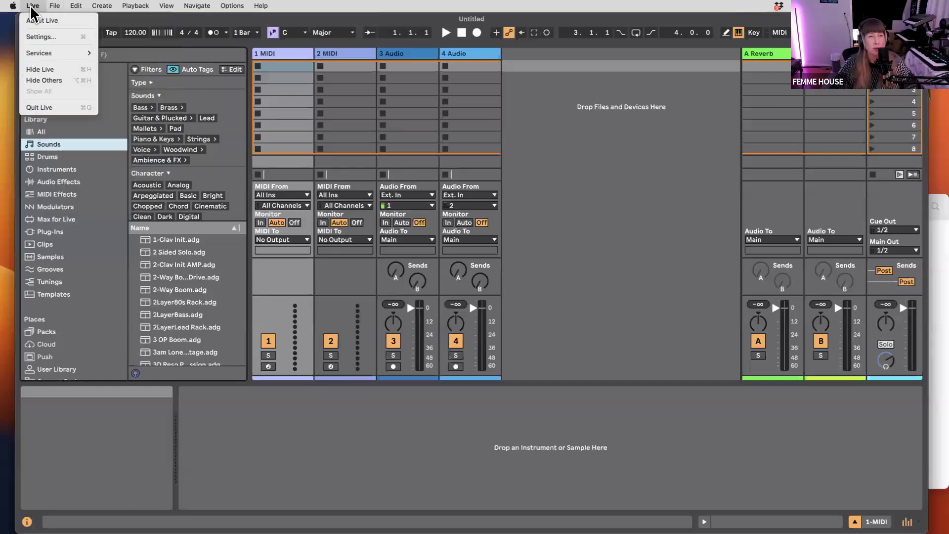
left_click(42, 37)
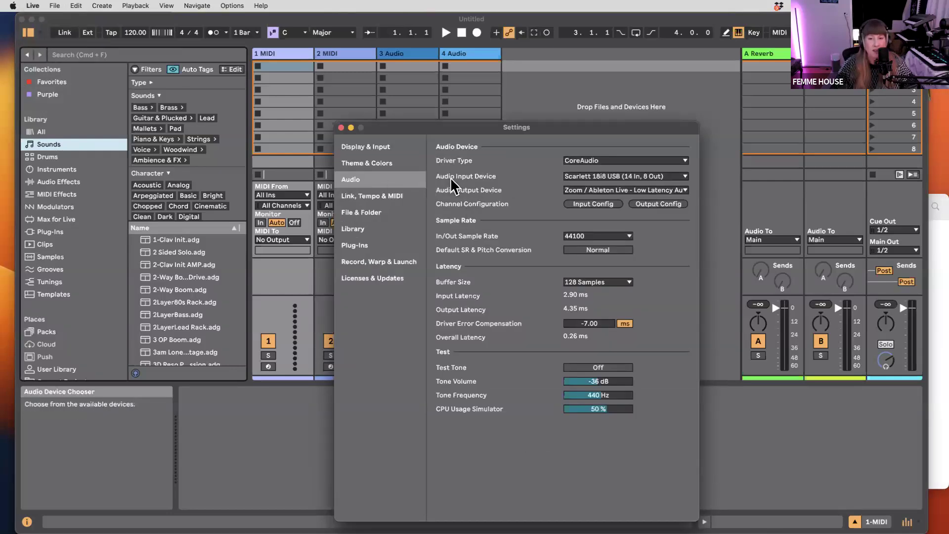
left_click_drag(459, 131, 396, 97)
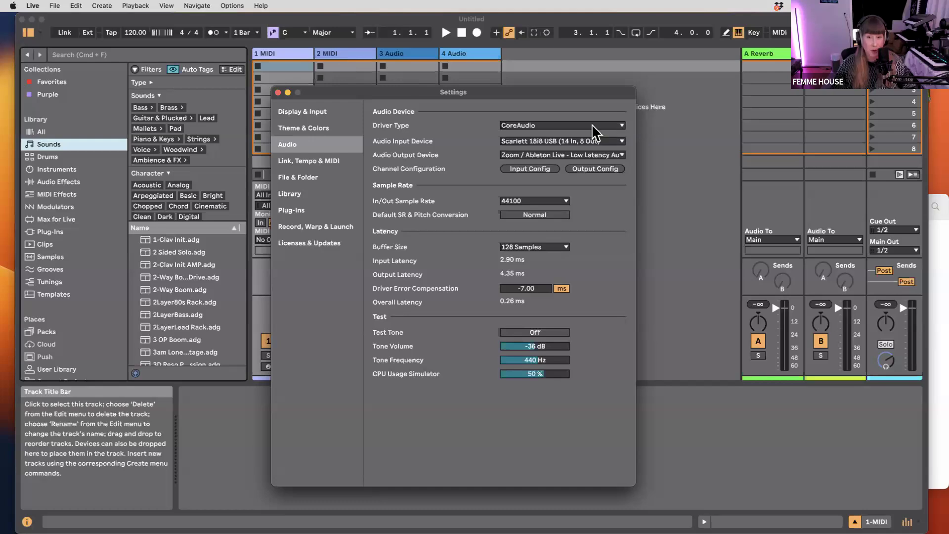
left_click_drag(514, 92, 587, 81)
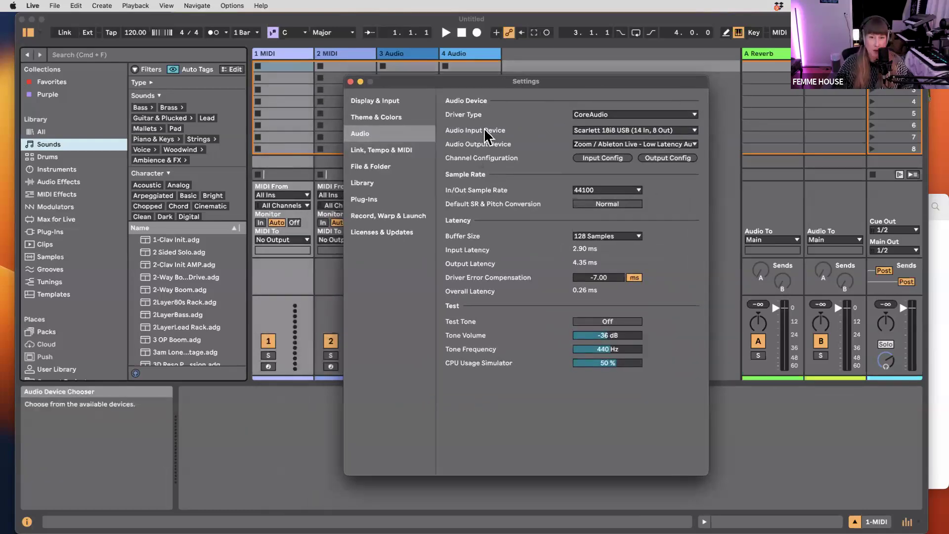
- Examine the audio input device choices and the sample rate options, keeping the In/Out Sample Rate at 44100
left_click(588, 131)
left_click(591, 133)
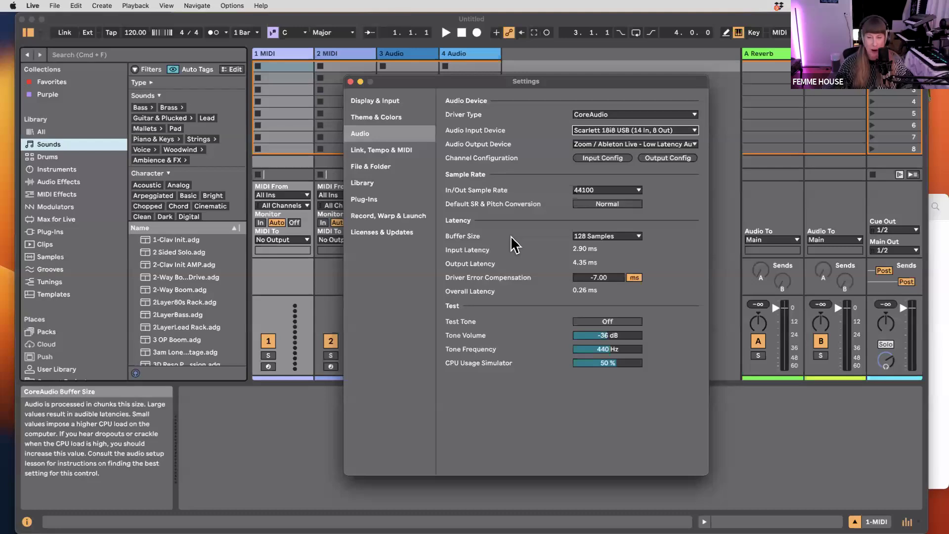
left_click(606, 190)
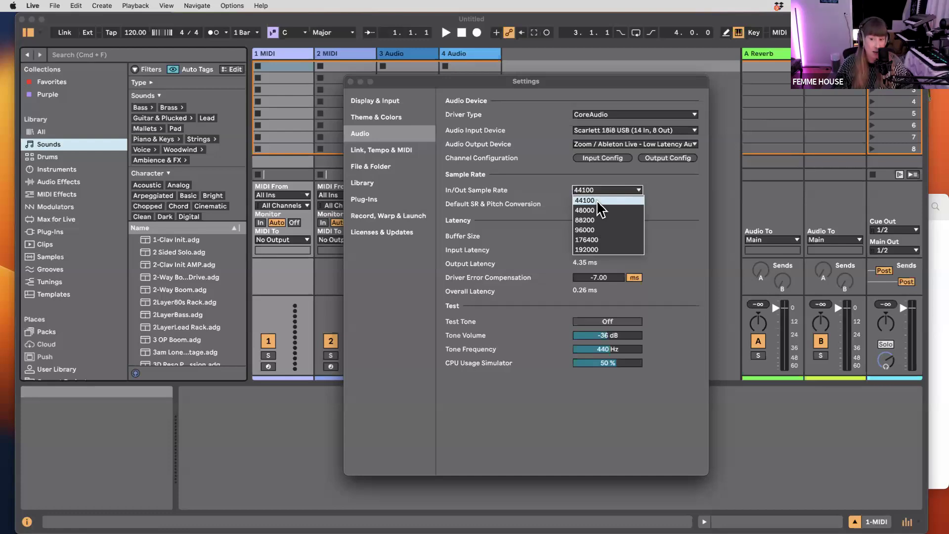
left_click(597, 200)
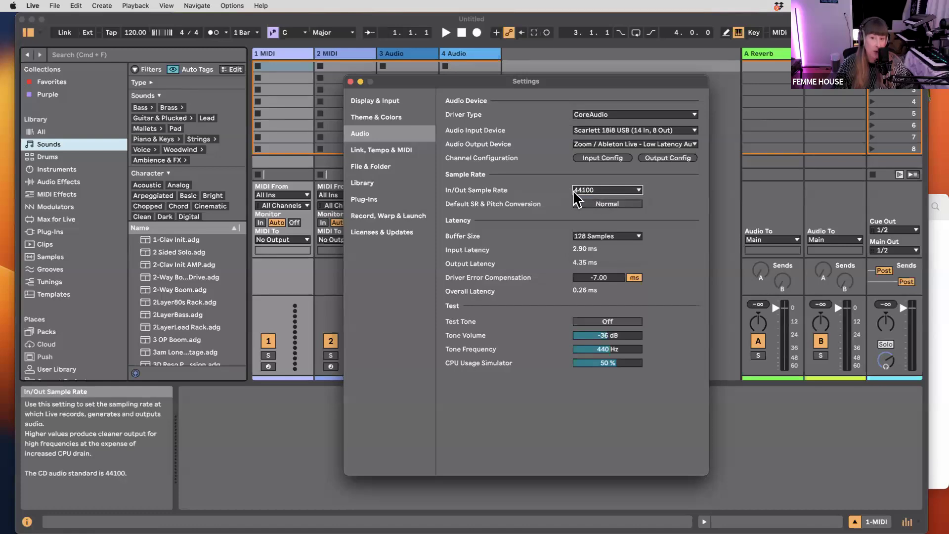
left_click(612, 190)
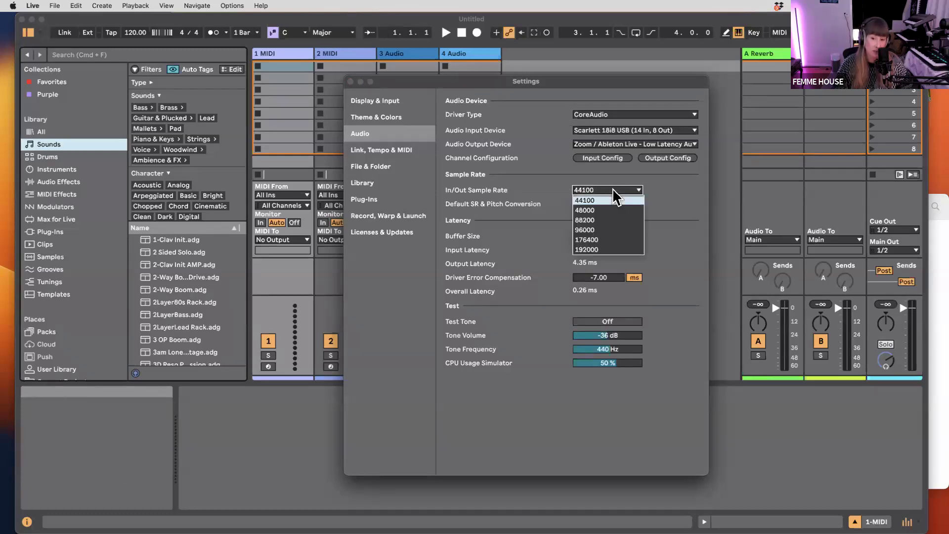
left_click(612, 189)
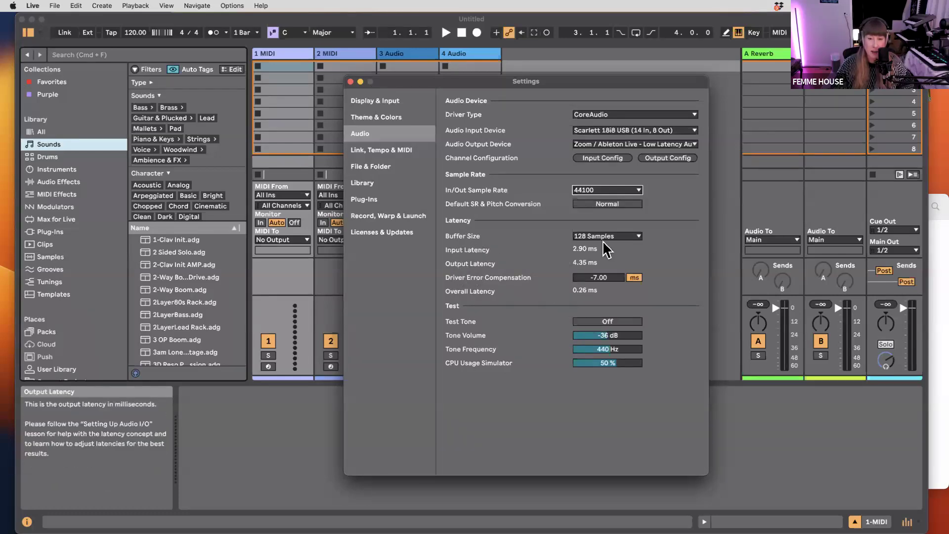
- Examine the Buffer Size options without changing the selection, then close the Settings window
left_click(591, 232)
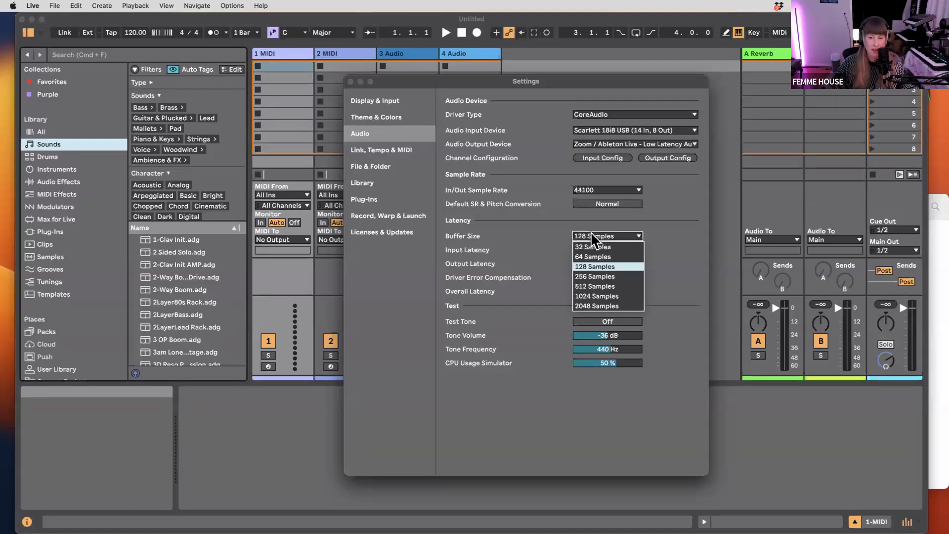
left_click(533, 297)
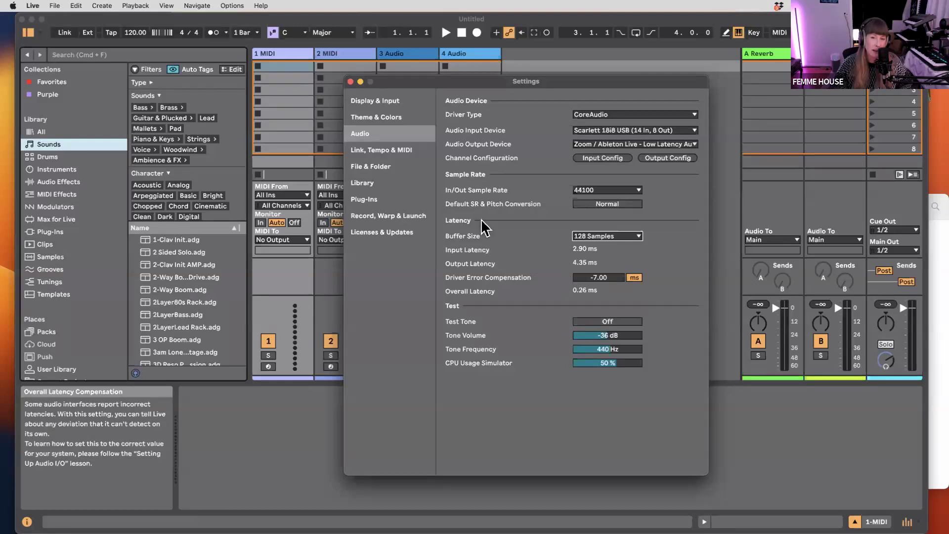
left_click(349, 82)
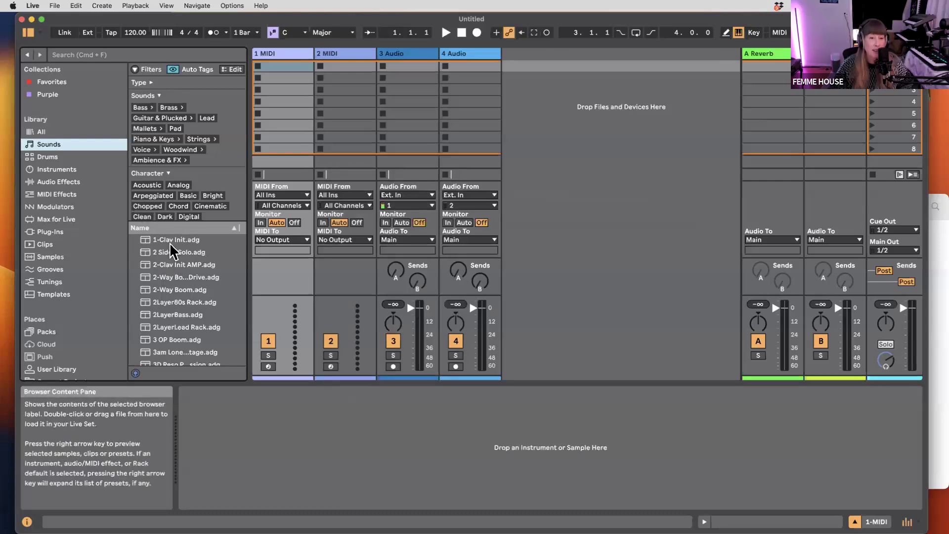
- Select the two MIDI tracks and the two audio tracks one after another in the Session View
left_click(343, 55)
left_click(280, 55)
left_click(340, 53)
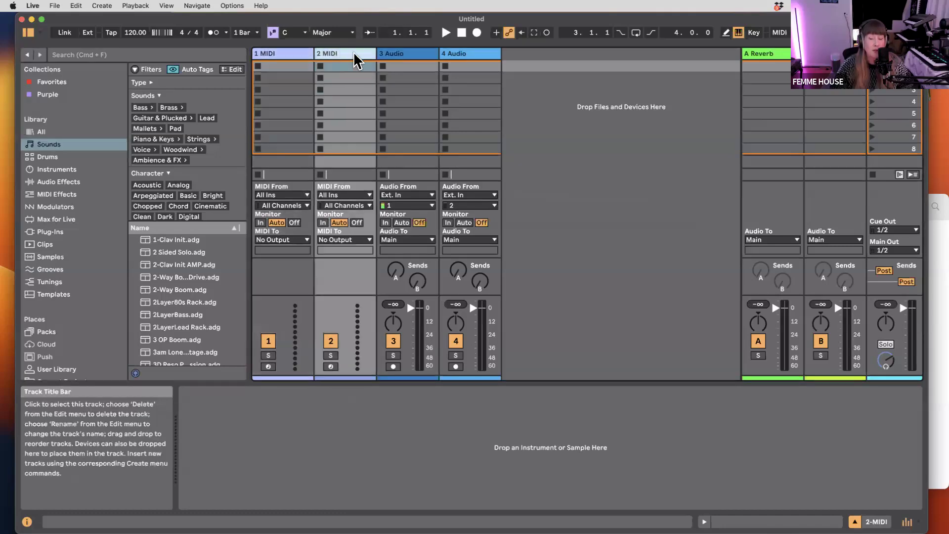
left_click(405, 55)
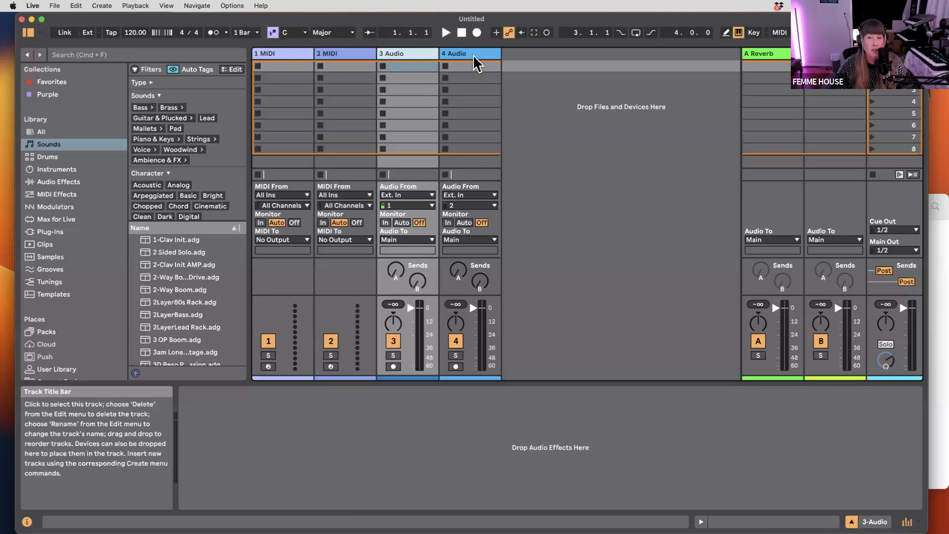
left_click(474, 61)
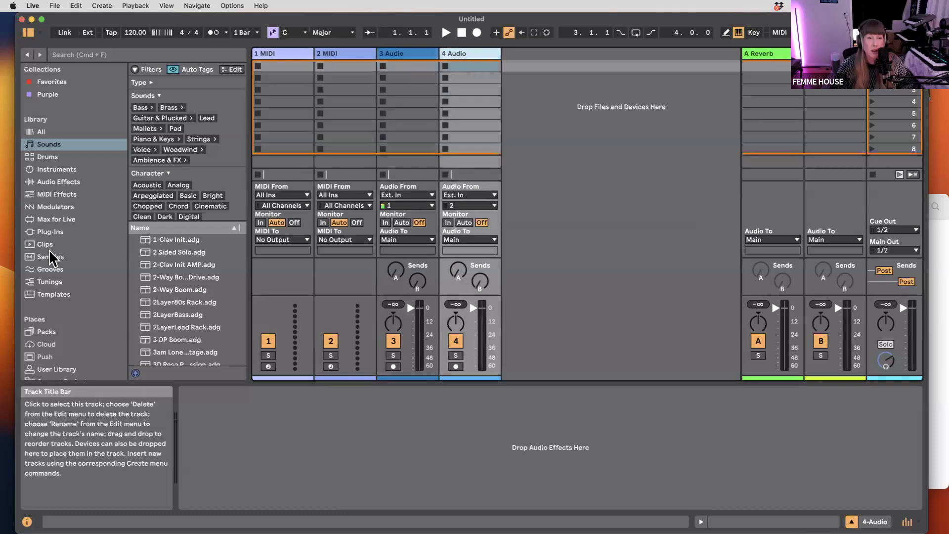
- Look through the library's All, Sounds, Drums and Instruments categories, ending on Instruments
left_click(41, 133)
left_click(48, 146)
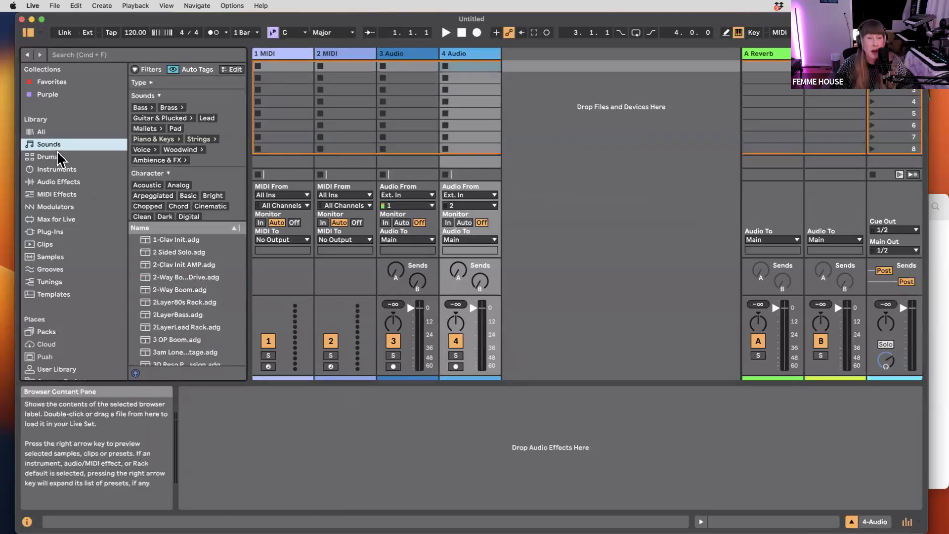
left_click(52, 158)
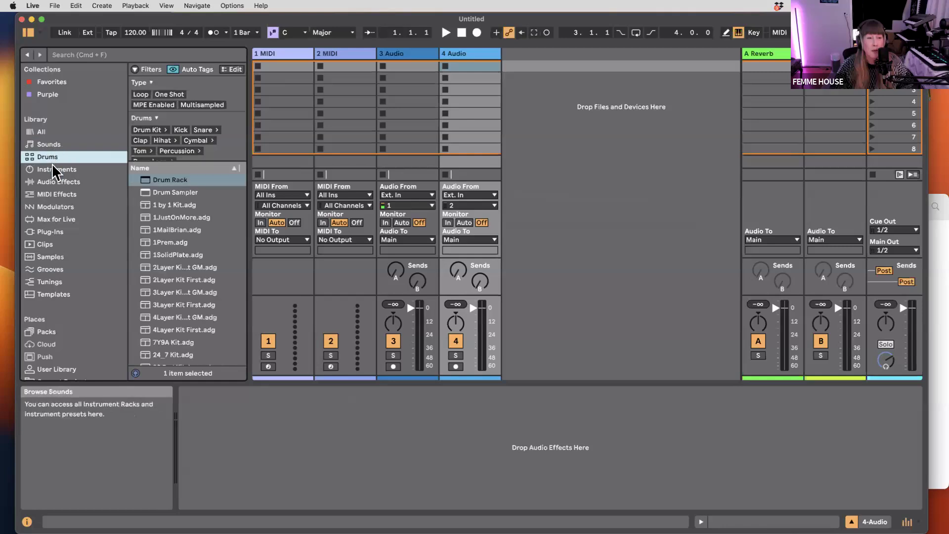
left_click(53, 170)
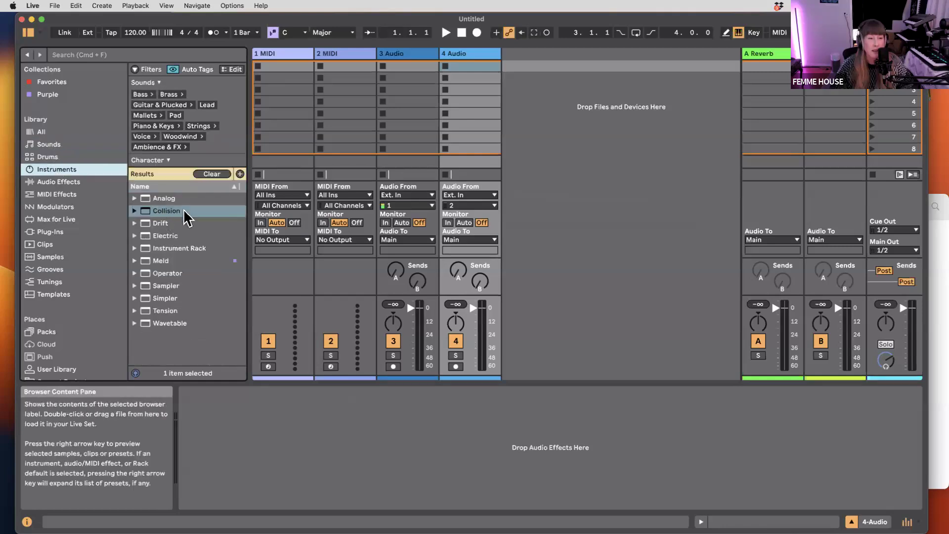
- Expand the Analog instrument's presets and widen the browser to fit the full preset names
left_click(134, 198)
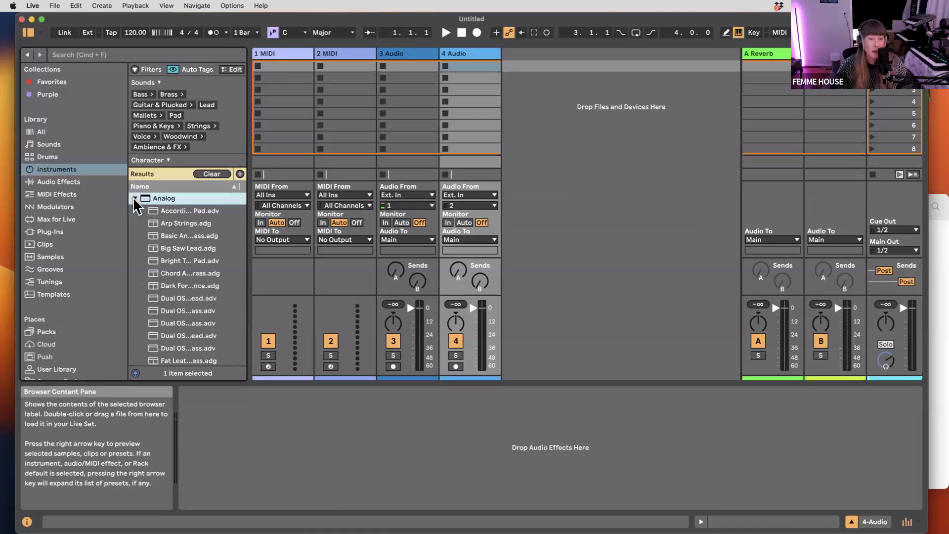
left_click(134, 198)
left_click(135, 198)
left_click_drag(247, 202, 289, 197)
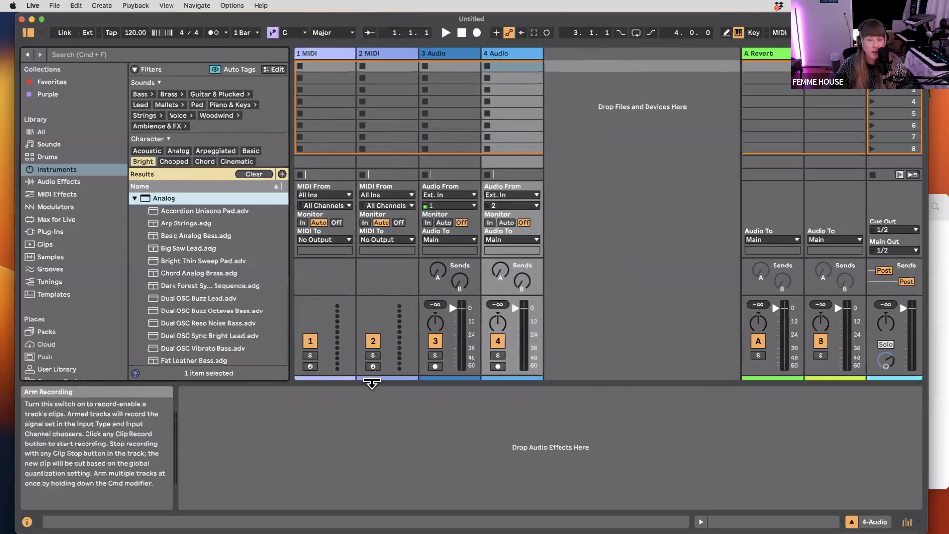
left_click_drag(369, 291, 388, 313)
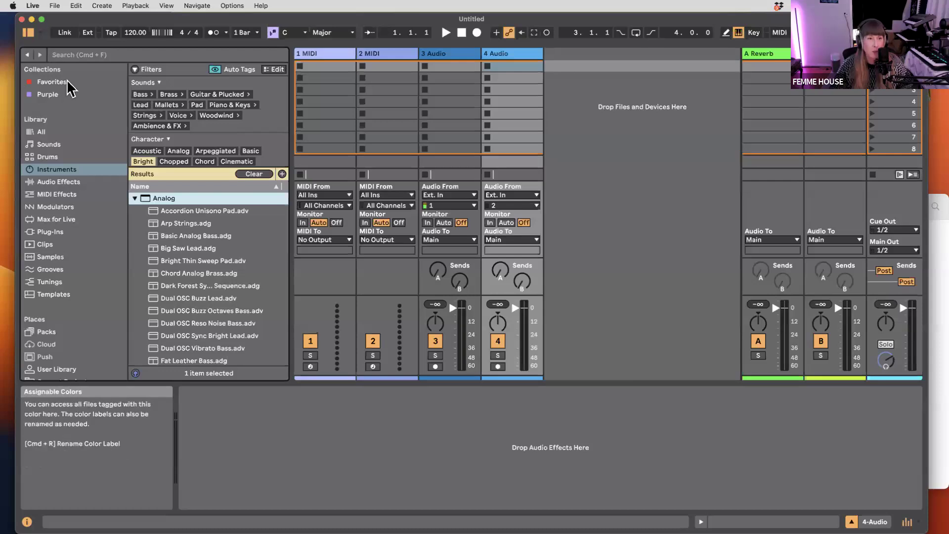
left_click(29, 33)
left_click(29, 34)
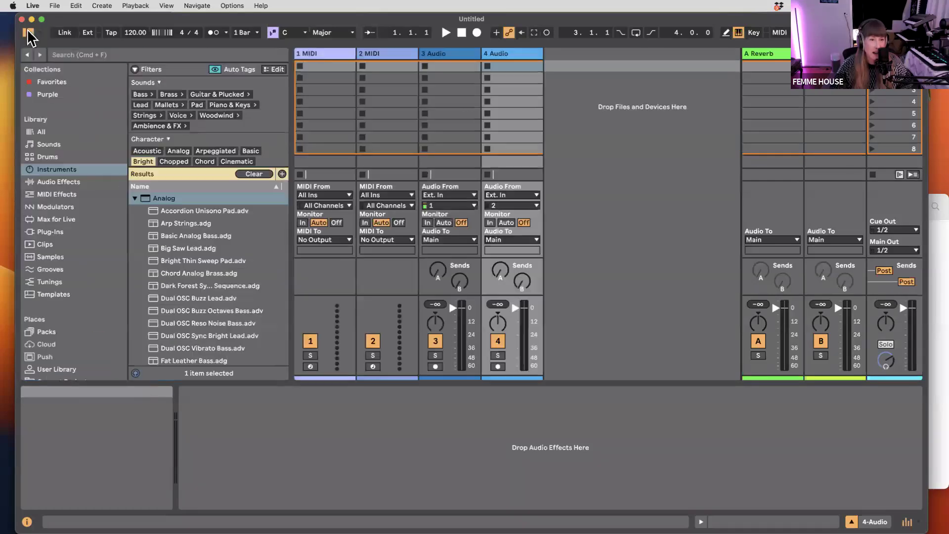
- Audition the Accordion Unisono Pad and Arp Strings presets, trying out the preview volume control and switching file preview on
left_click(191, 213)
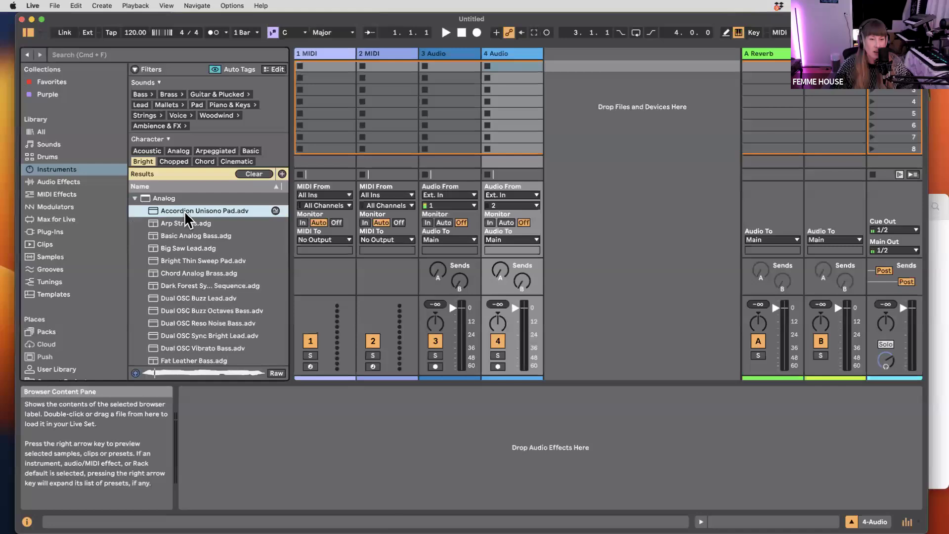
left_click(176, 223)
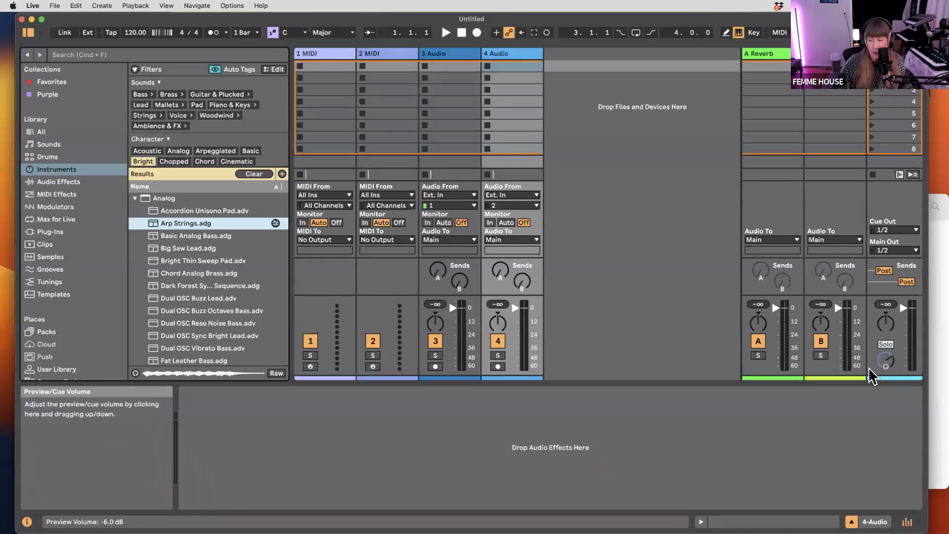
left_click(883, 362)
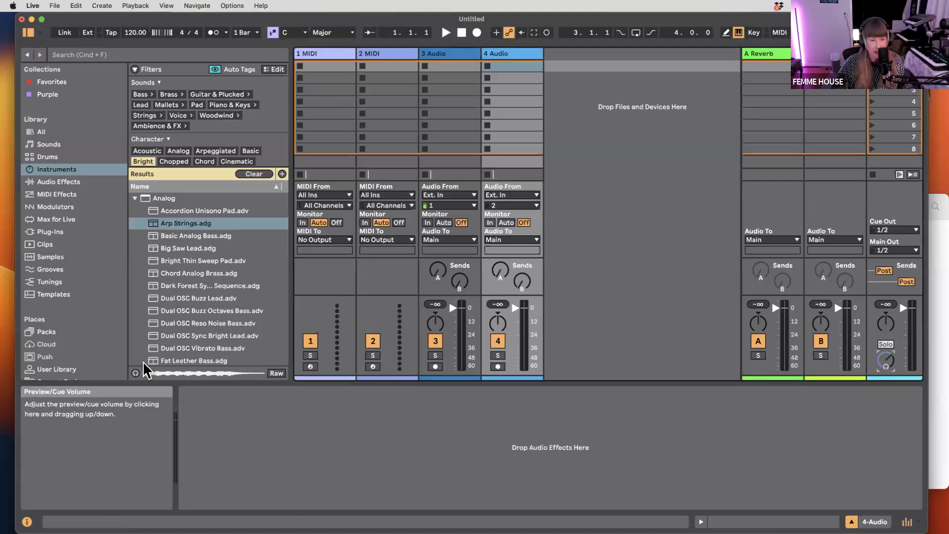
left_click(135, 374)
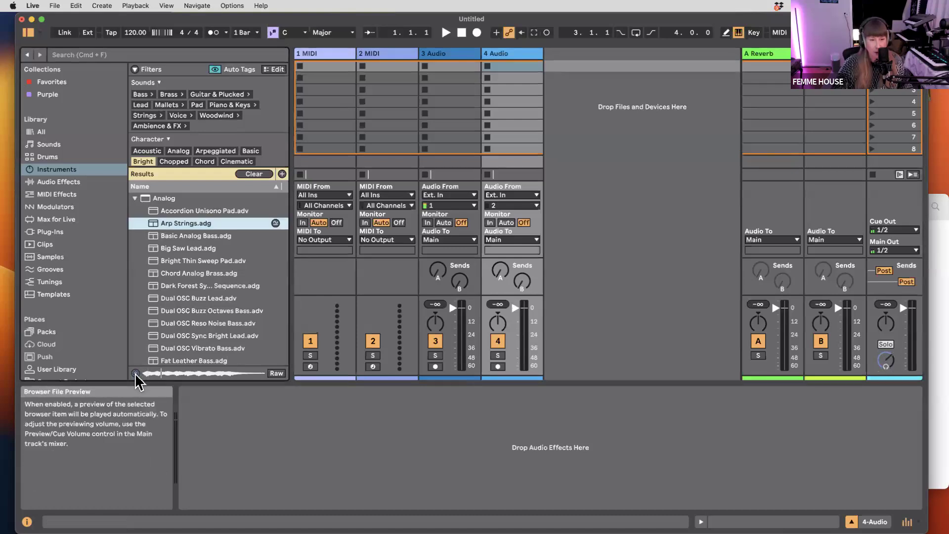
left_click(885, 361)
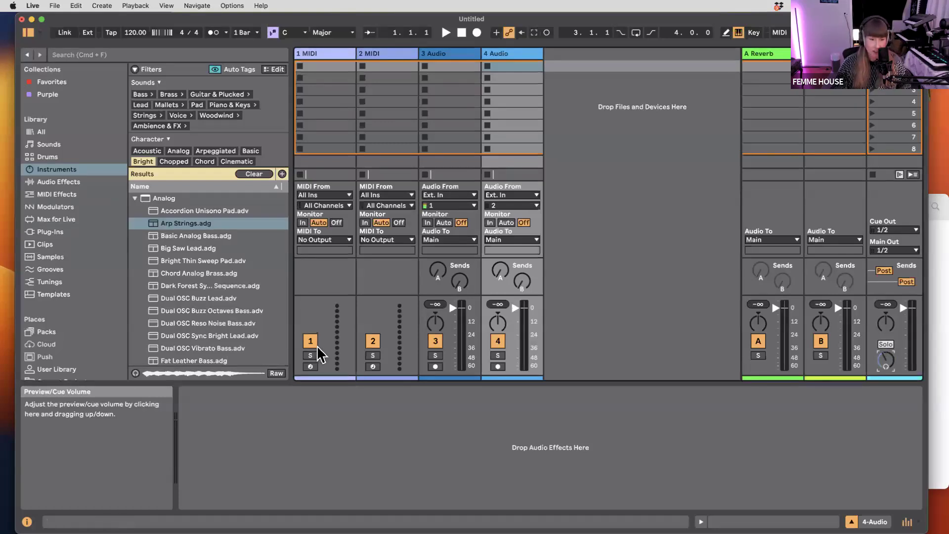
left_click(135, 374)
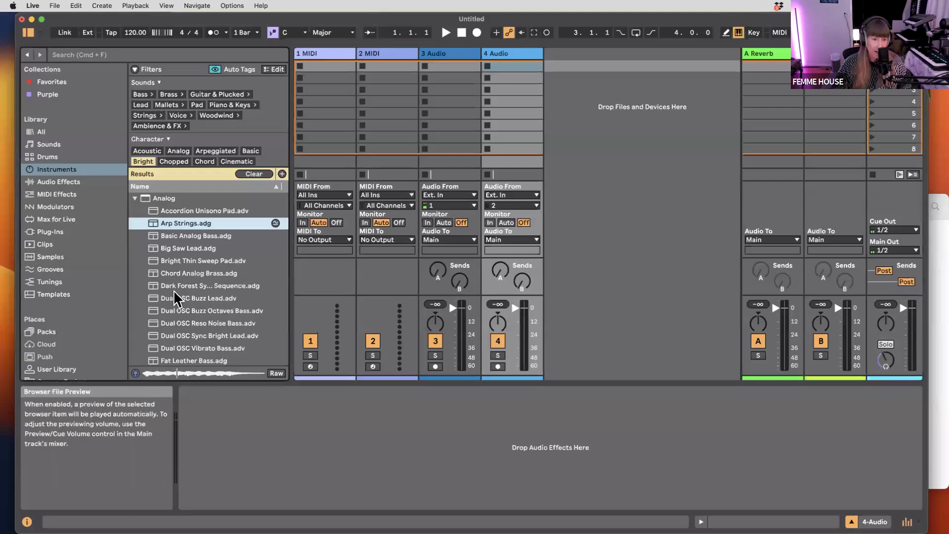
- Audition further Analog presets, including Bright Thin Sweep Pad, Dual OSC Sync Bright Lead and Light Ray
left_click(183, 262)
scroll(185, 296, "down", 2)
left_click(187, 311)
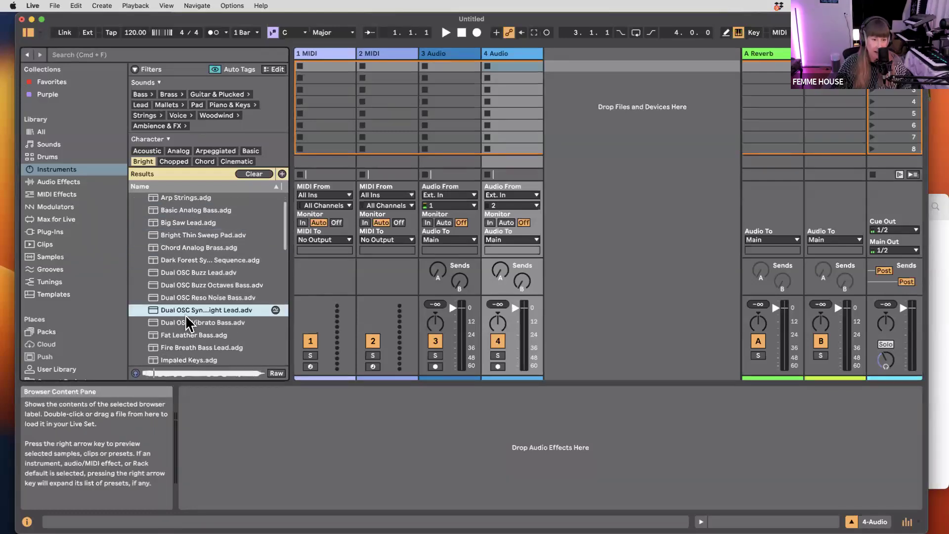
scroll(186, 320, "down", 3)
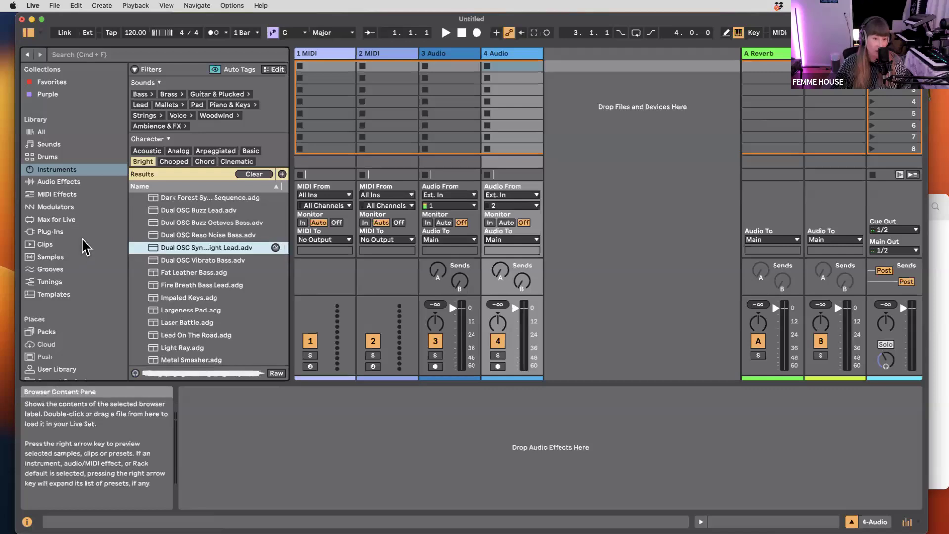
scroll(185, 313, "down", 3)
left_click(184, 307)
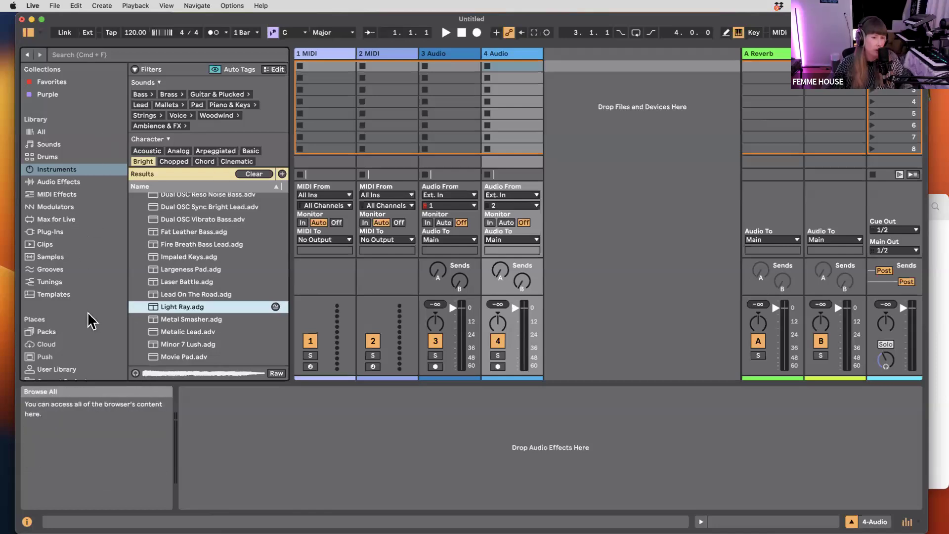
- Find the Meld instrument in the Instruments list and assign it to the Purple collection
scroll(177, 299, "down", 10)
scroll(178, 299, "down", 4)
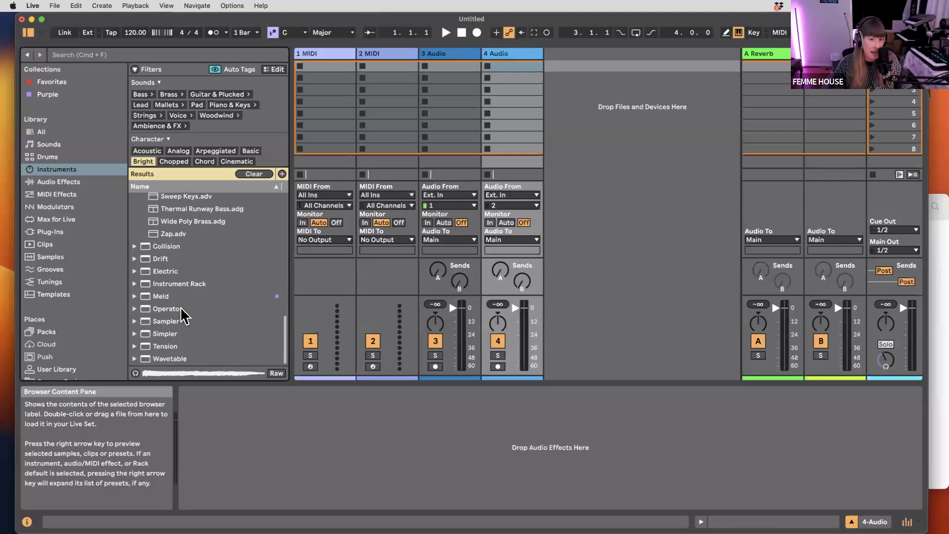
scroll(170, 272, "up", 5)
scroll(174, 286, "down", 4)
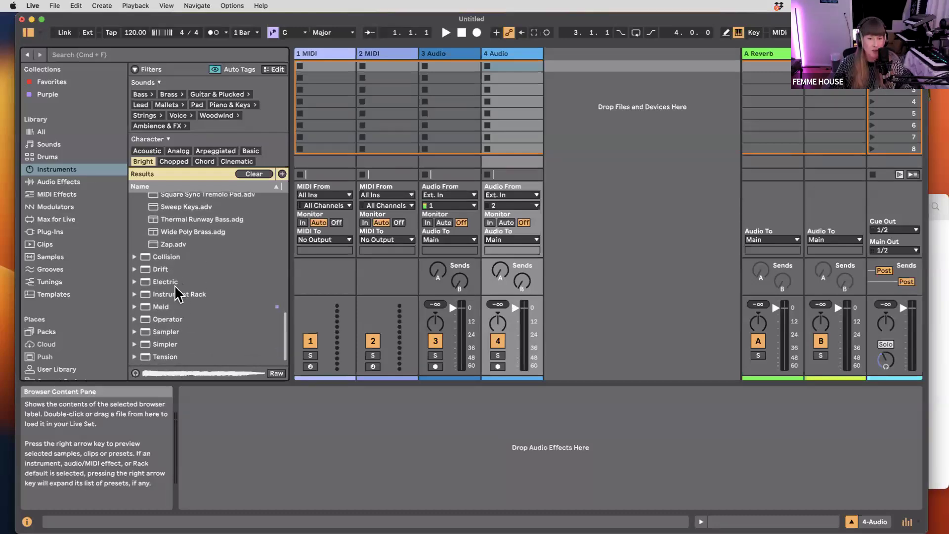
left_click(159, 305)
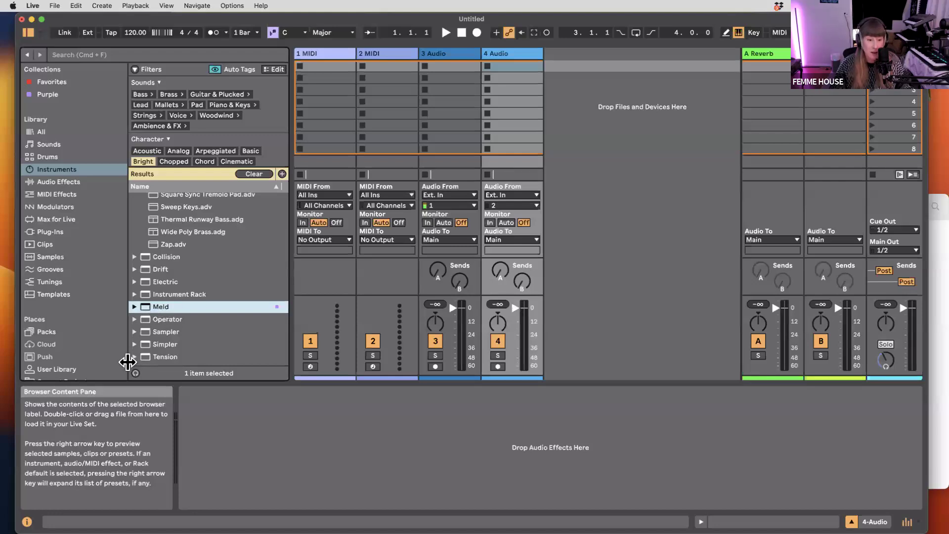
right_click(246, 308)
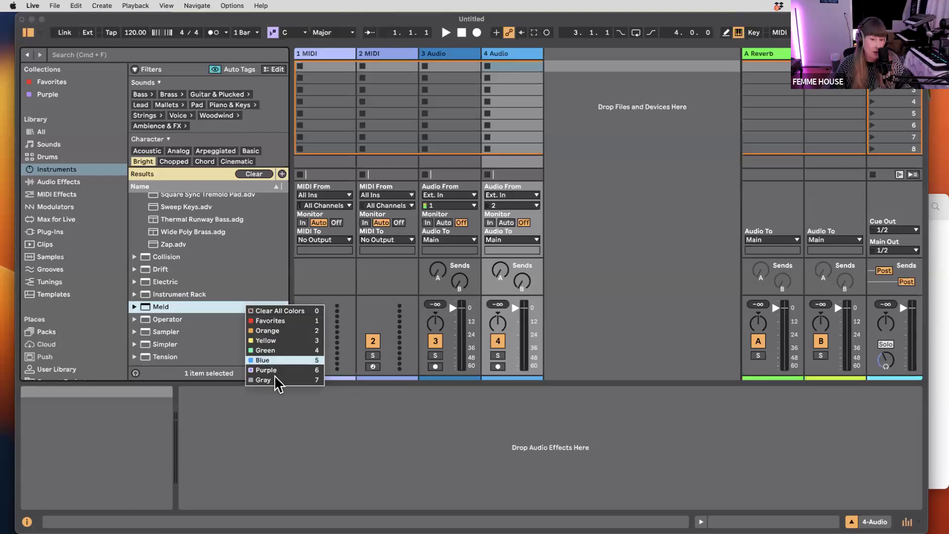
key("6")
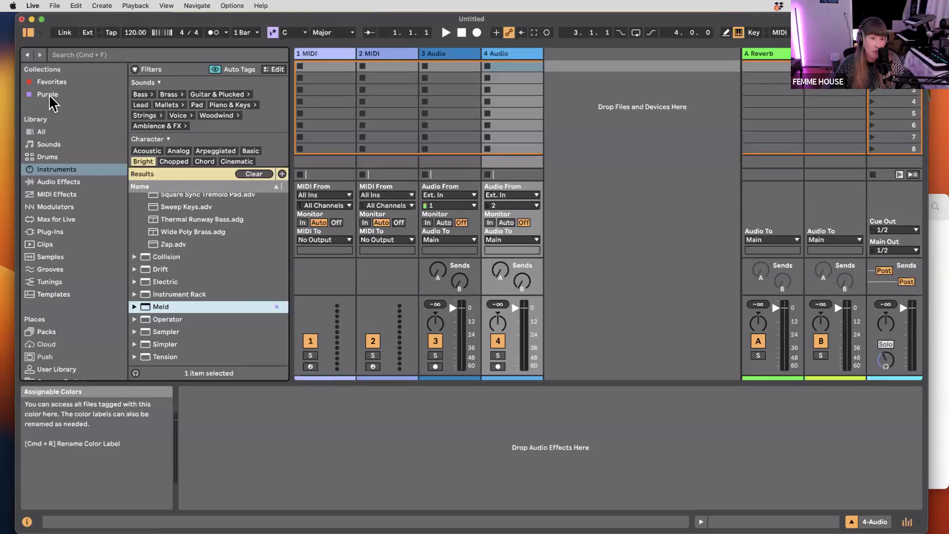
- Show the Favorites collection and audition the Alum MPE and Ambient Starfield Arp presets
left_click(46, 81)
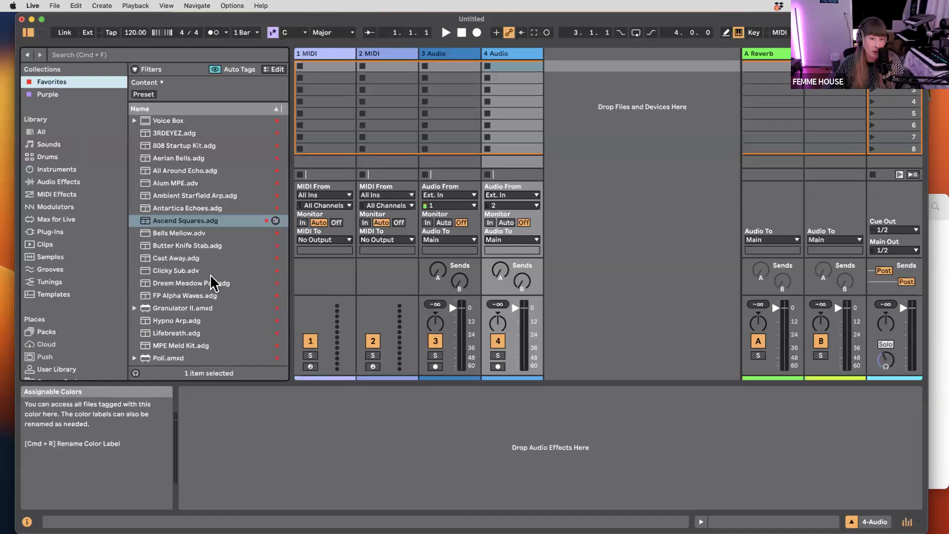
left_click(188, 184)
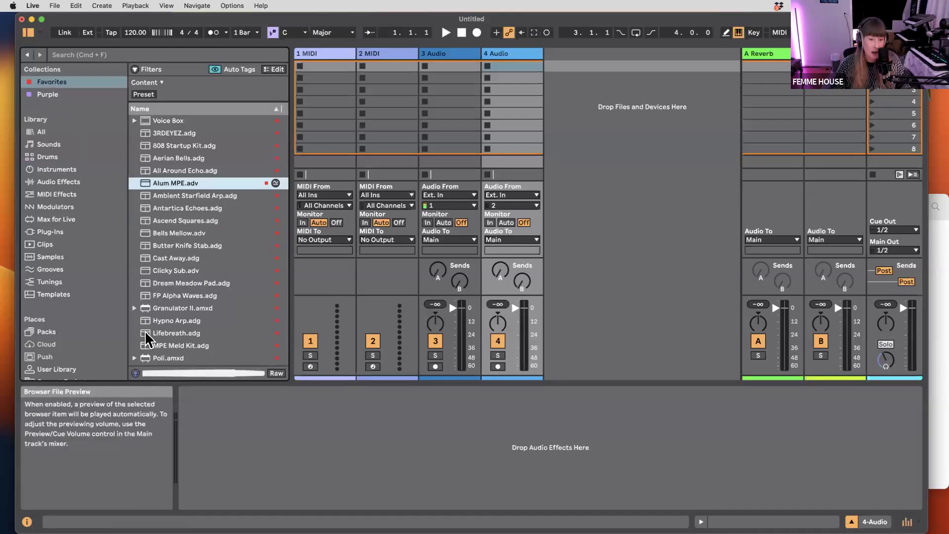
left_click(193, 196)
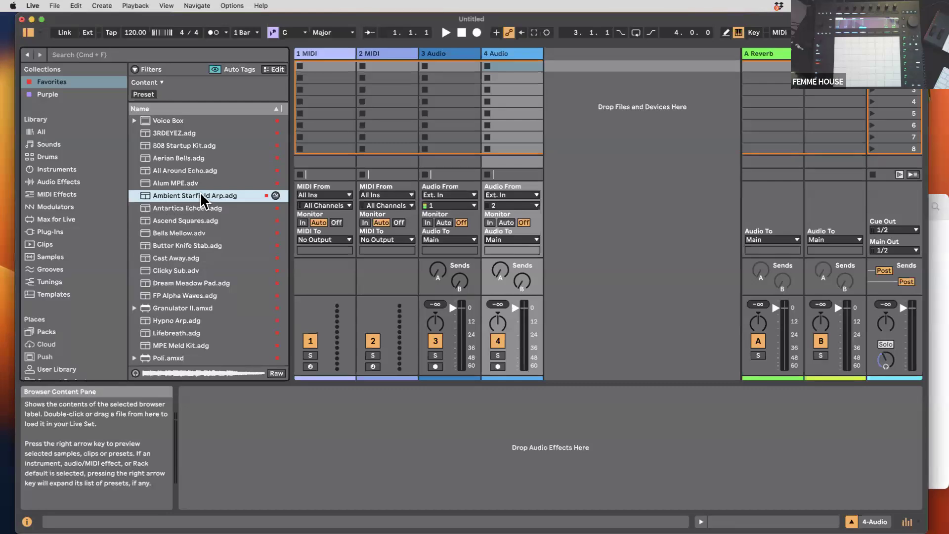
- Load the Ambient Starfield Arp preset onto the first MIDI track and lower that track's volume slightly
left_click_drag(166, 198, 205, 202)
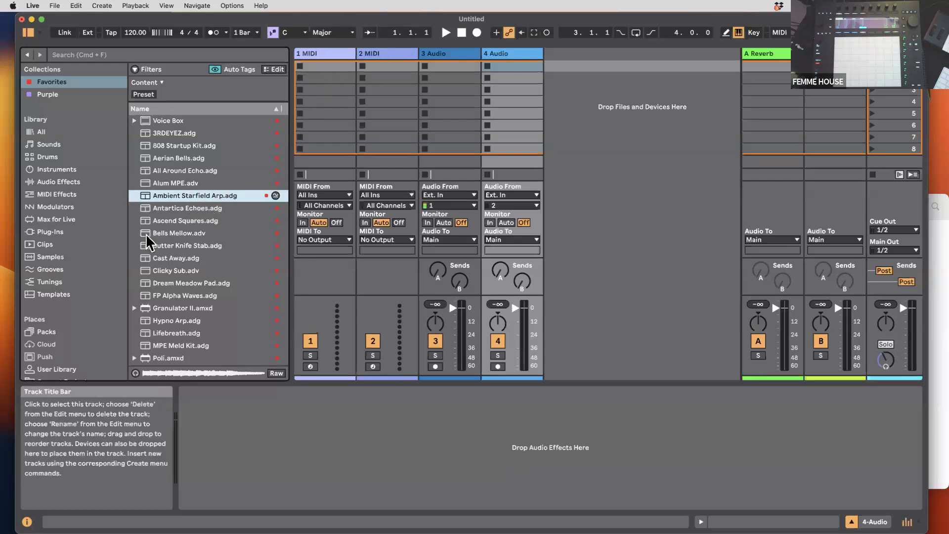
left_click_drag(168, 197, 329, 59)
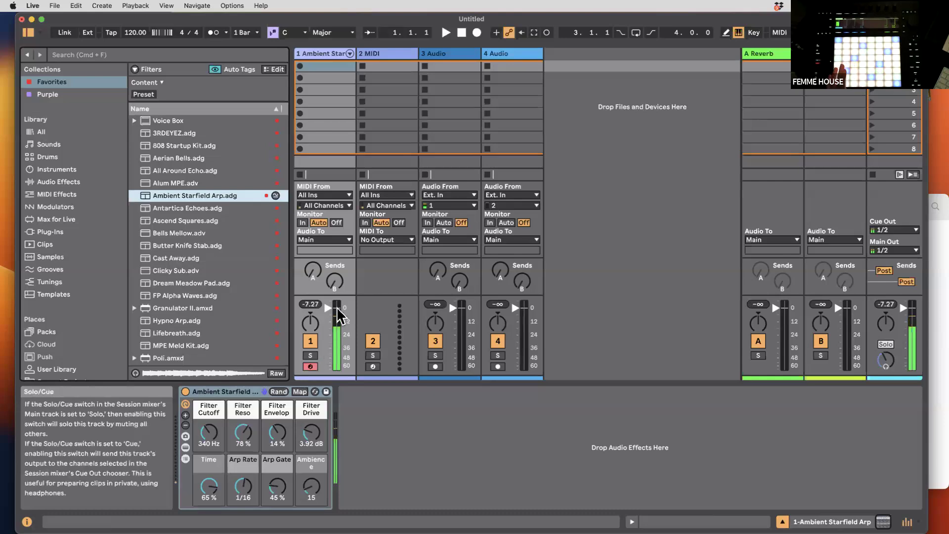
mouse_move(327, 307)
left_mouse_down()
mouse_move(330, 335)
mouse_move(328, 317)
left_mouse_up()
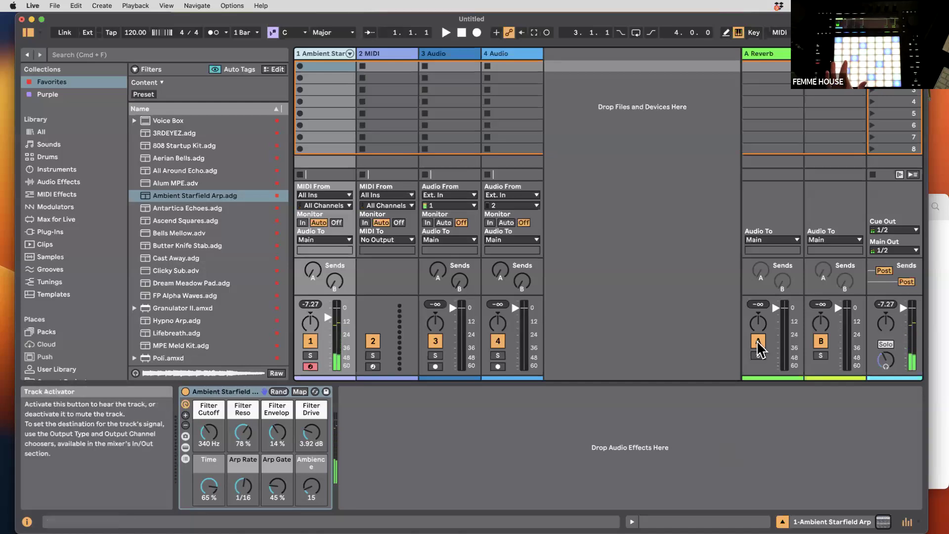
- Switch the audio output device to ZoomAudioDevice (2 In, 2 Out) and close the settings
left_click(35, 6)
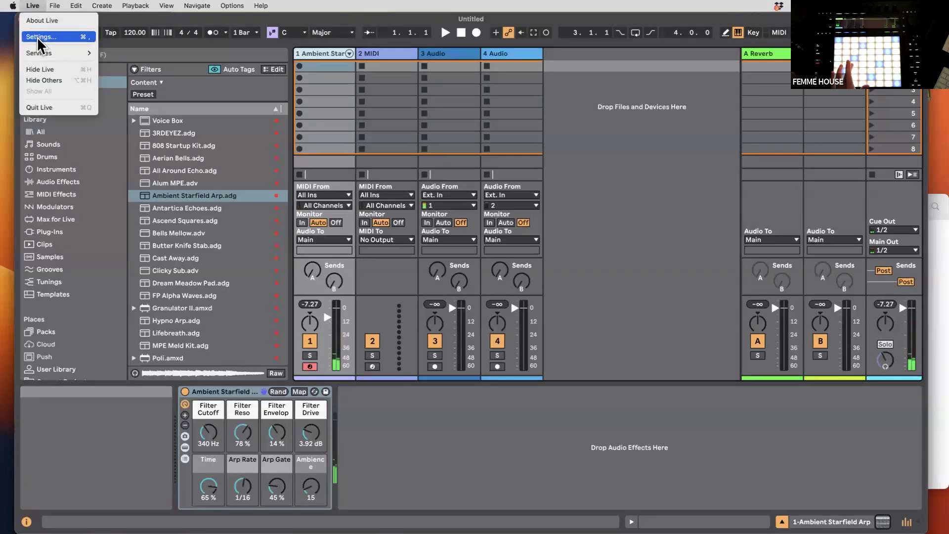
left_click(40, 37)
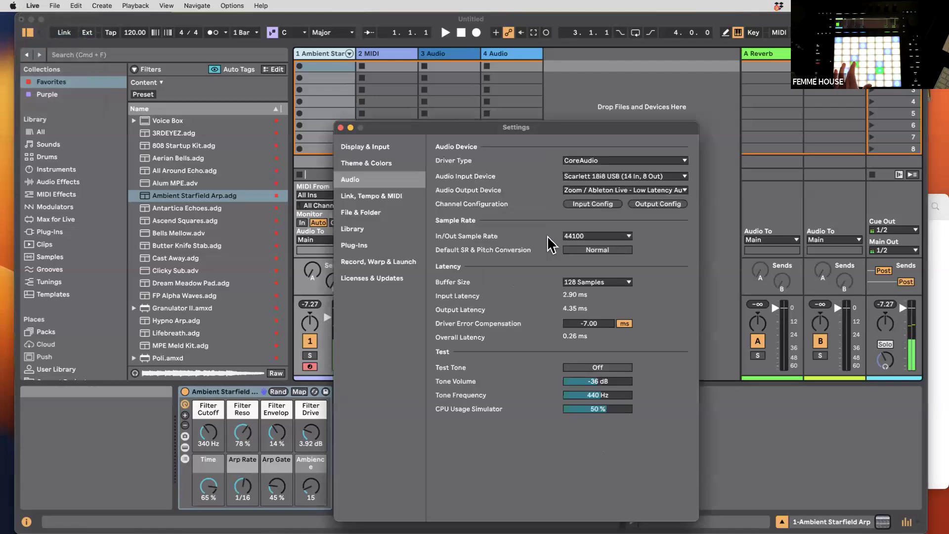
left_click(597, 189)
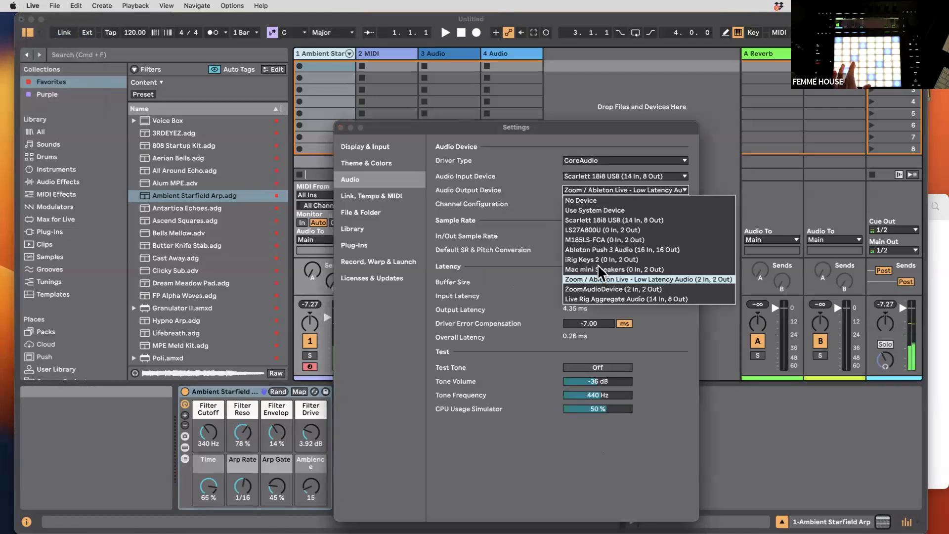
left_click(593, 290)
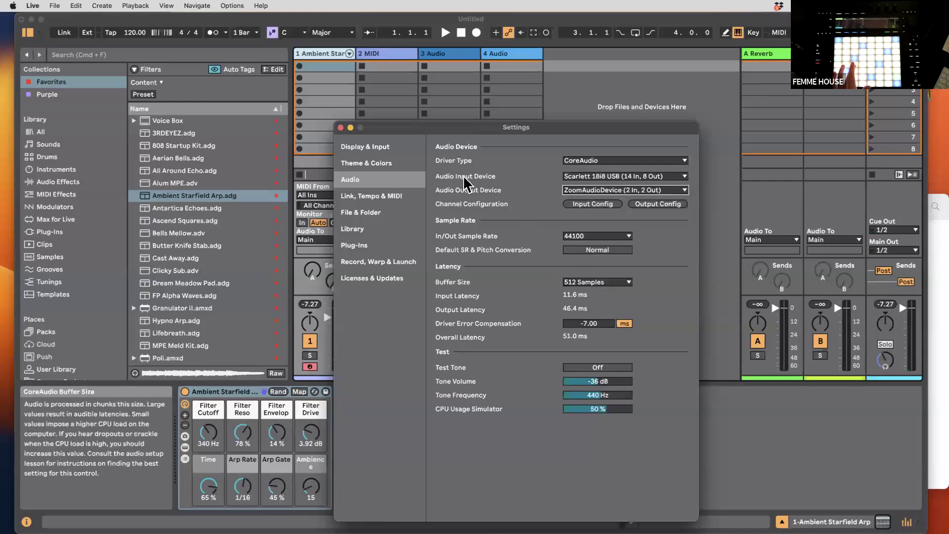
left_click(340, 127)
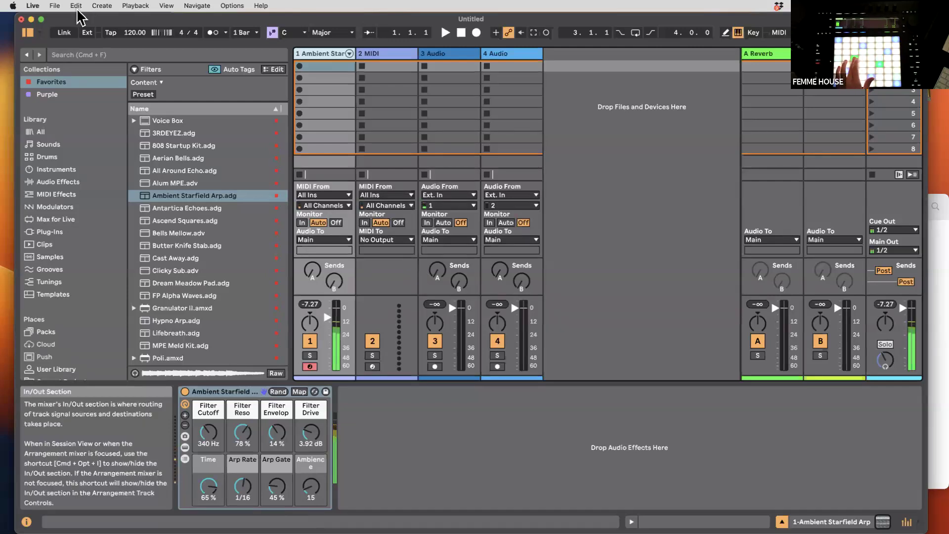
- Set the audio output device back to Zoom / Ableton Live - Low Latency Audio and close the settings
left_click(33, 5)
left_click(43, 40)
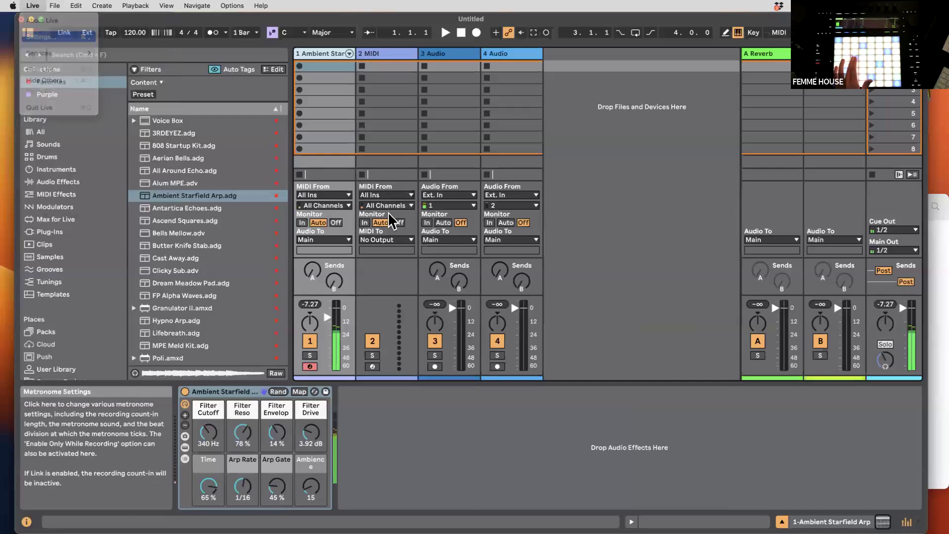
left_click(620, 191)
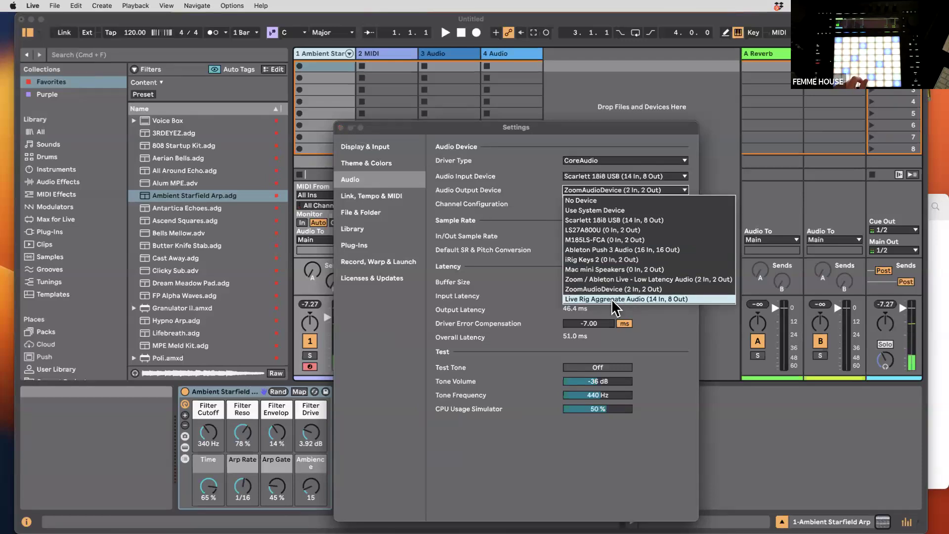
left_click(615, 280)
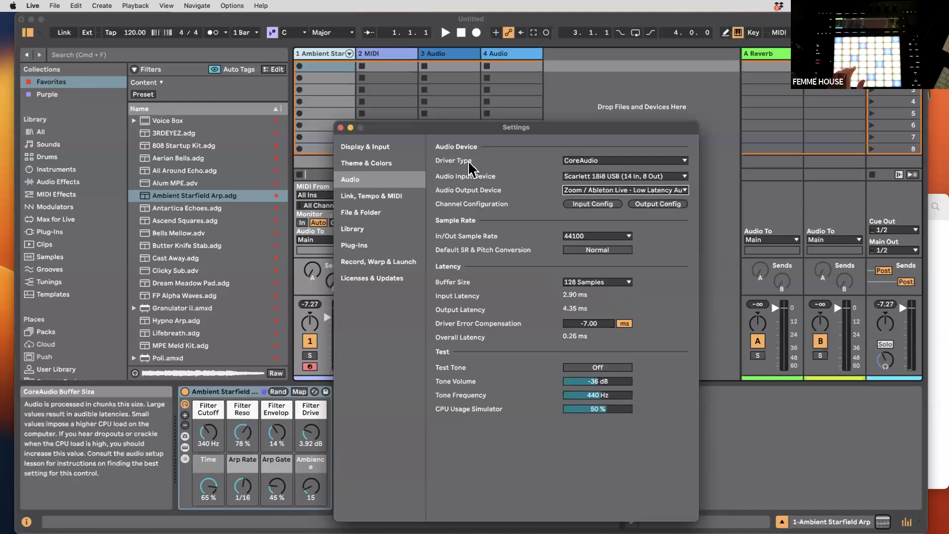
left_click(340, 127)
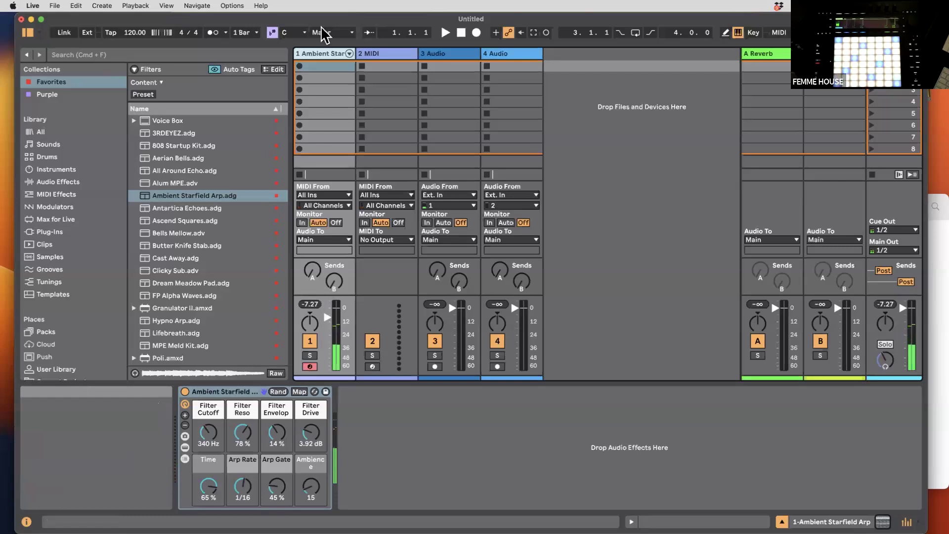
left_click(54, 6)
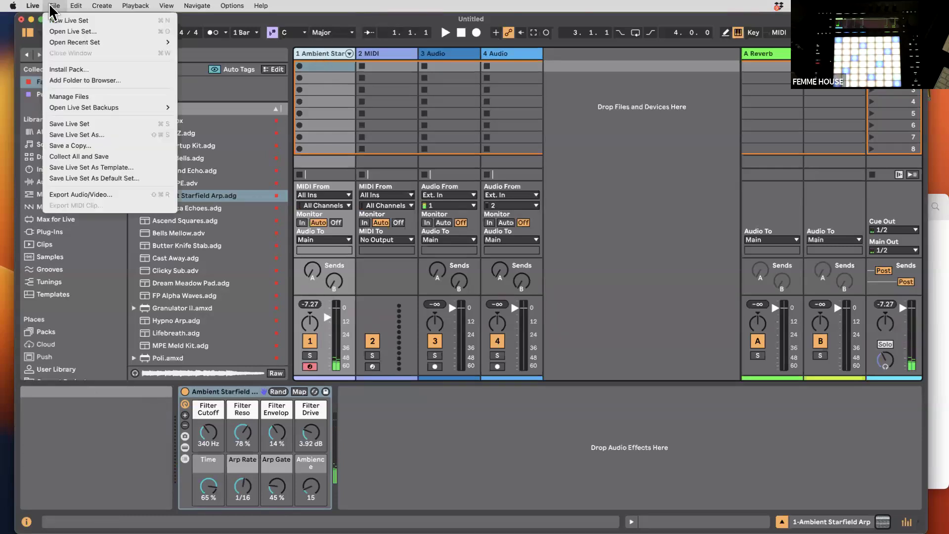
mouse_move(109, 42)
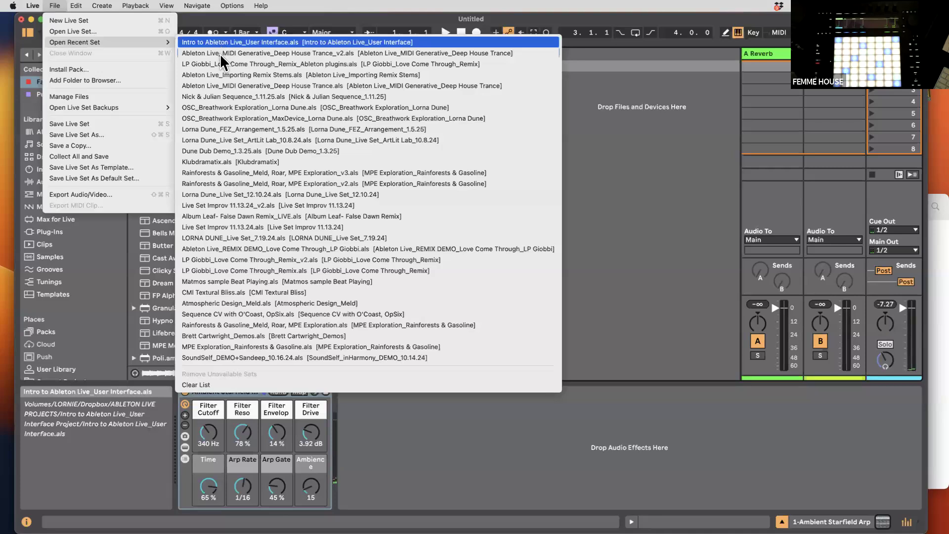
left_click(220, 53)
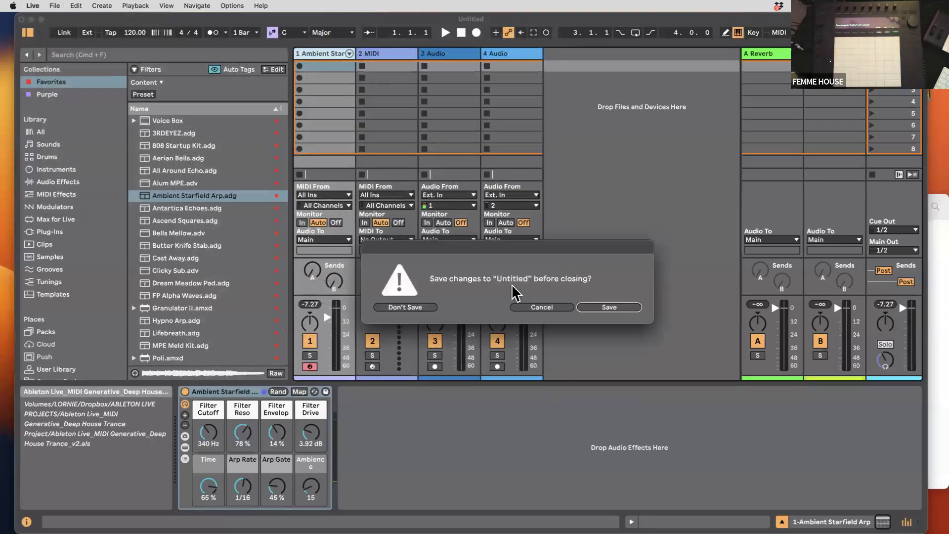
left_click(542, 307)
- Open the recent set Intro to Ableton Live_User Interface.als, discarding the changes to the untitled set
left_click(55, 5)
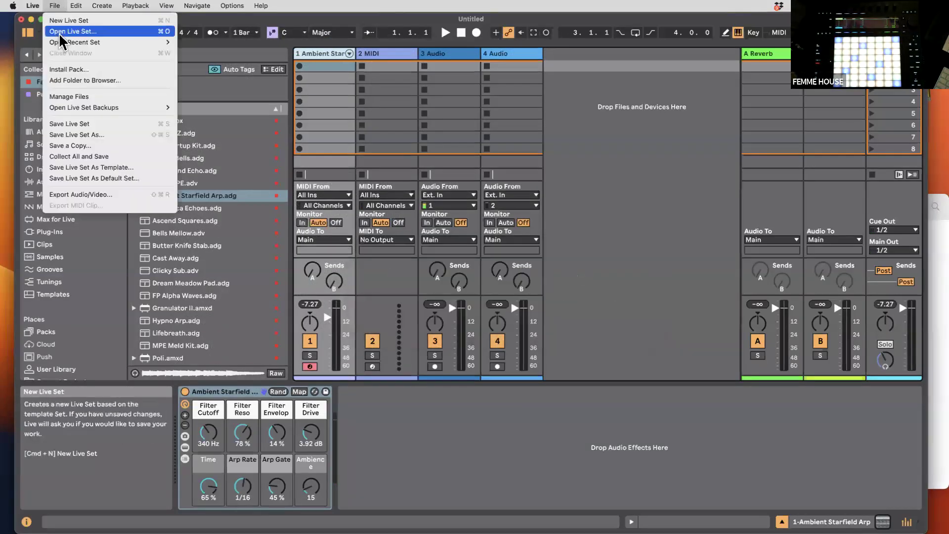
mouse_move(69, 42)
left_click(192, 42)
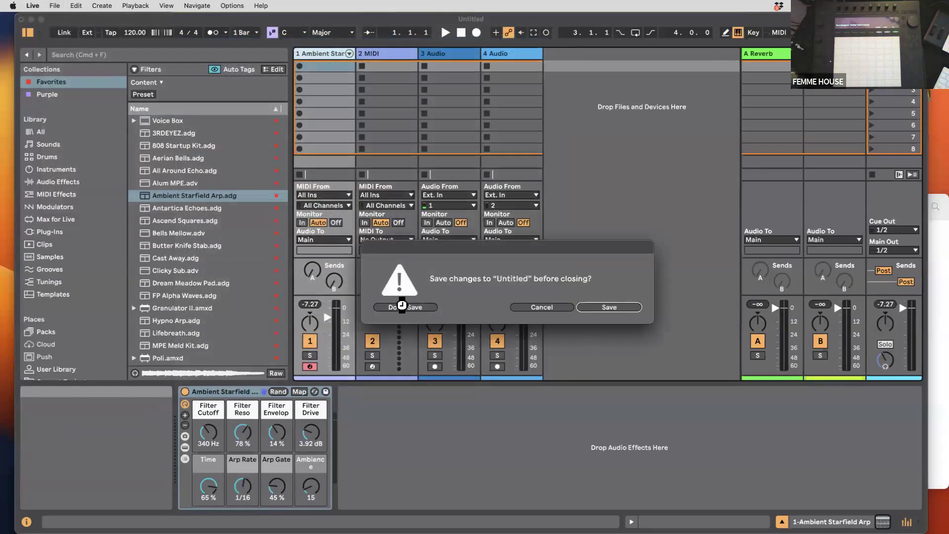
left_click(402, 307)
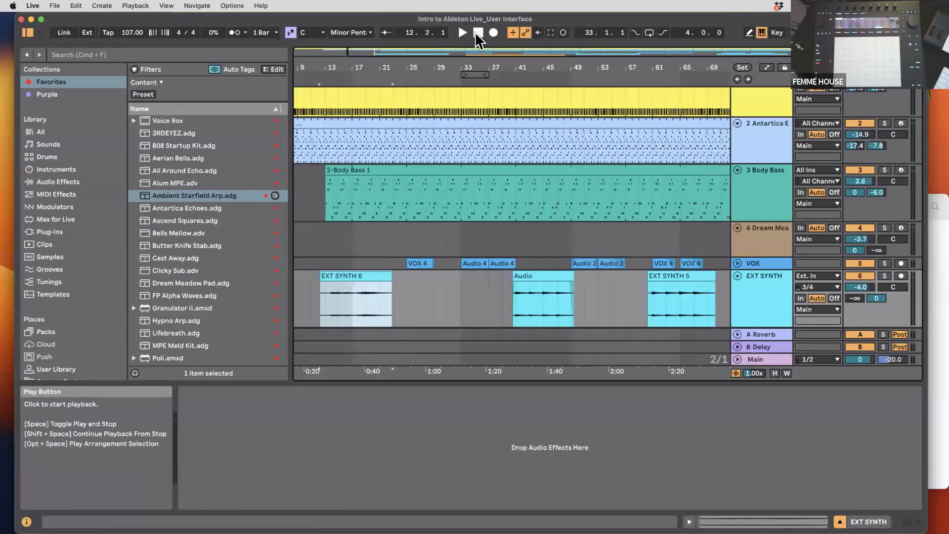
- Return the playback position to the start of the arrangement and check the audio device settings
left_click(478, 33)
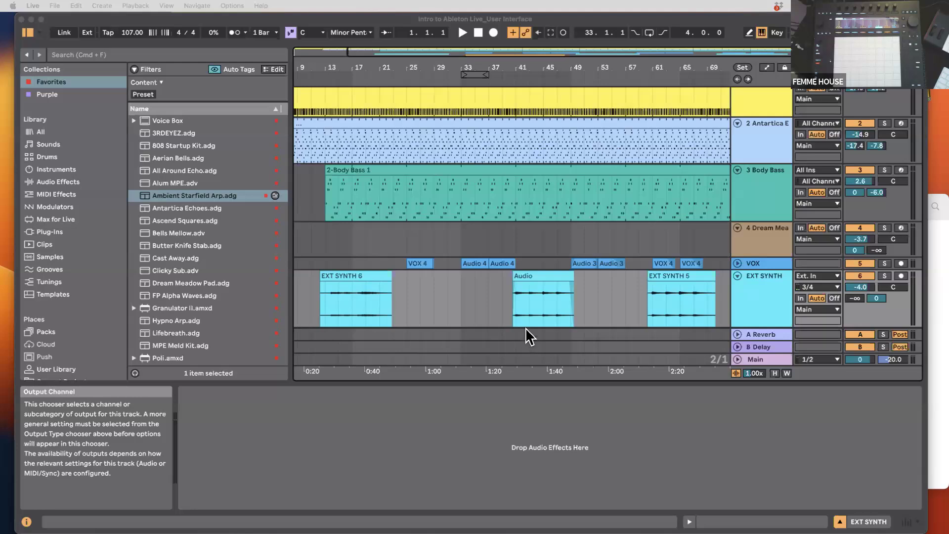
left_click(478, 34)
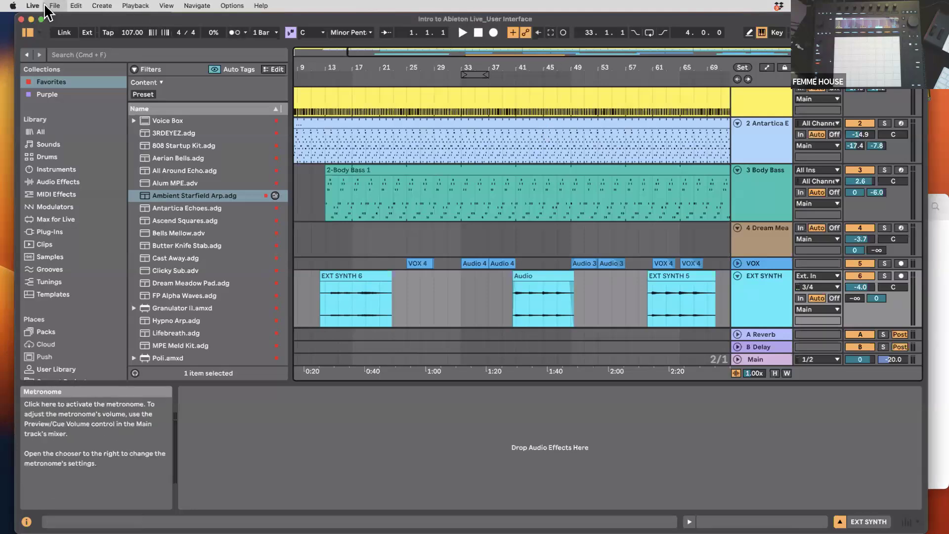
left_click(40, 5)
left_click(43, 37)
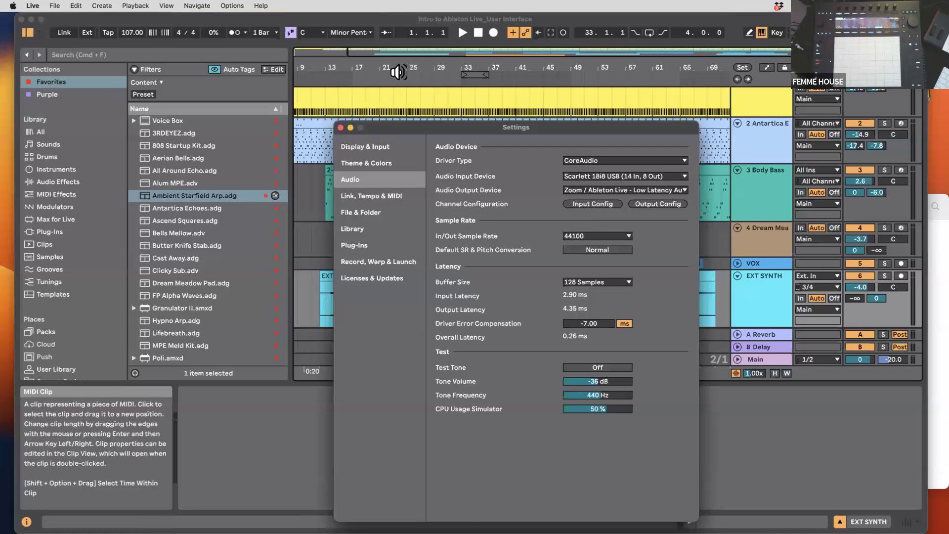
left_click(340, 128)
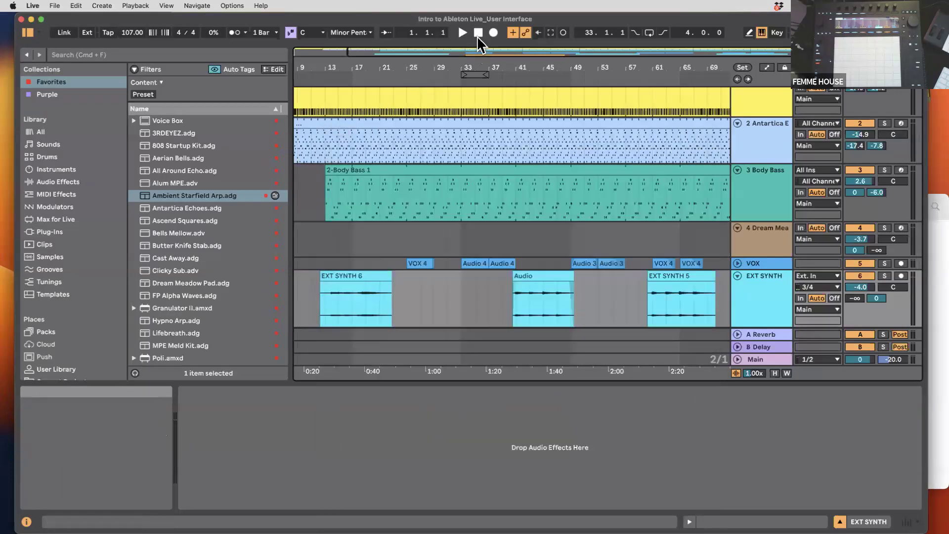
- Play the opening bars of the arrangement to test the sound, then stop playback
left_click(463, 33)
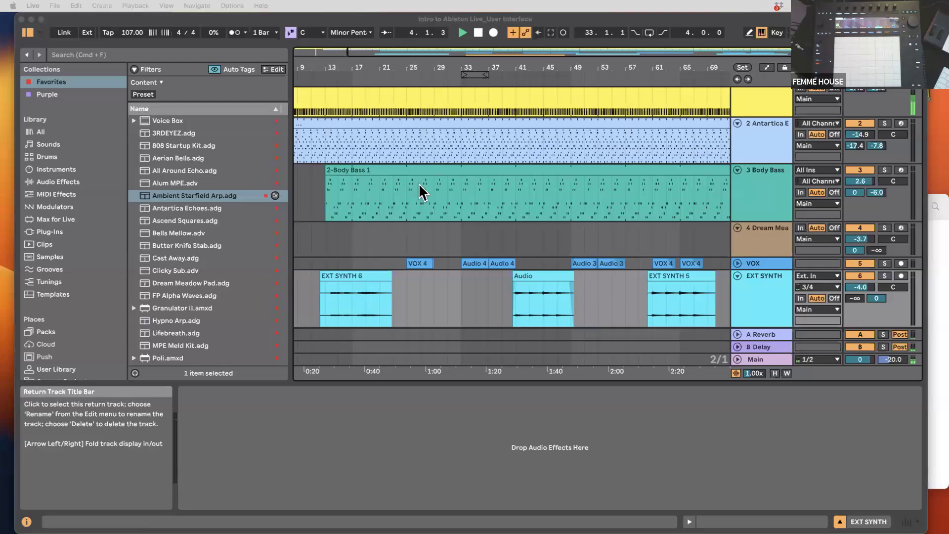
left_click(461, 31)
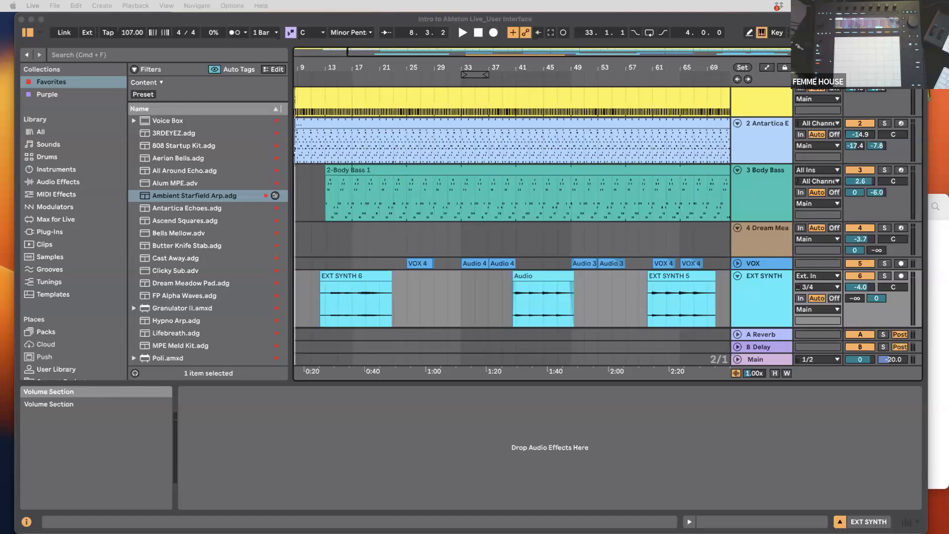
left_click(478, 34)
- Set the audio output device to ZoomAudioDevice (2 In, 2 Out) for the opened set
left_click(33, 6)
left_click(36, 36)
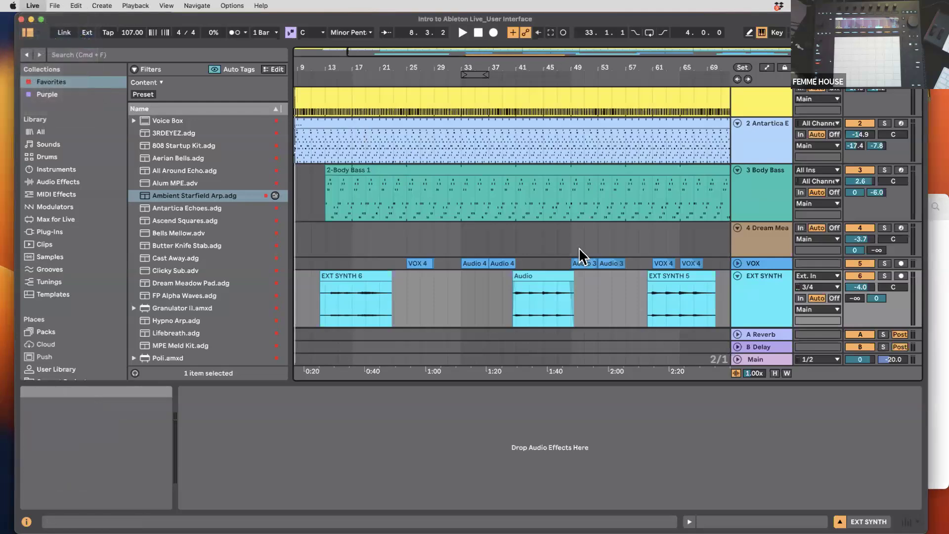
left_click(609, 190)
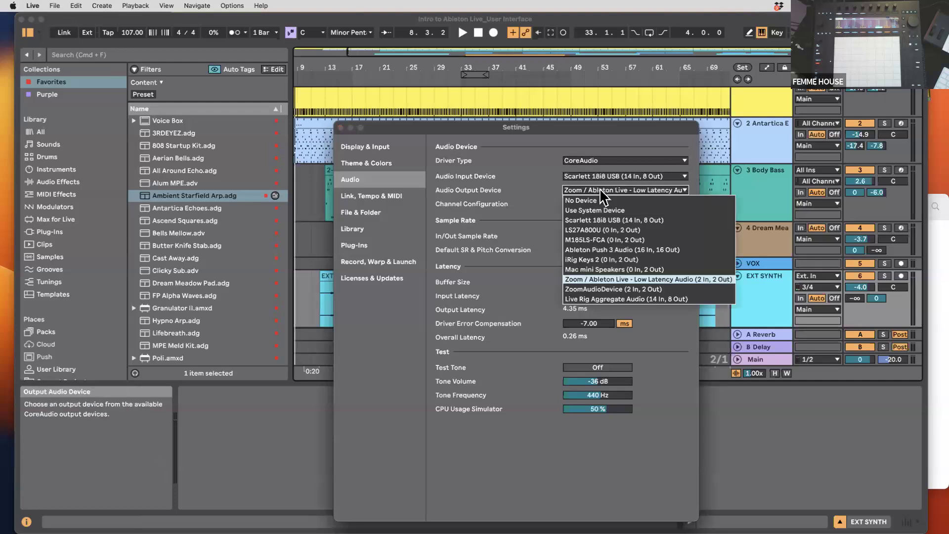
left_click(597, 290)
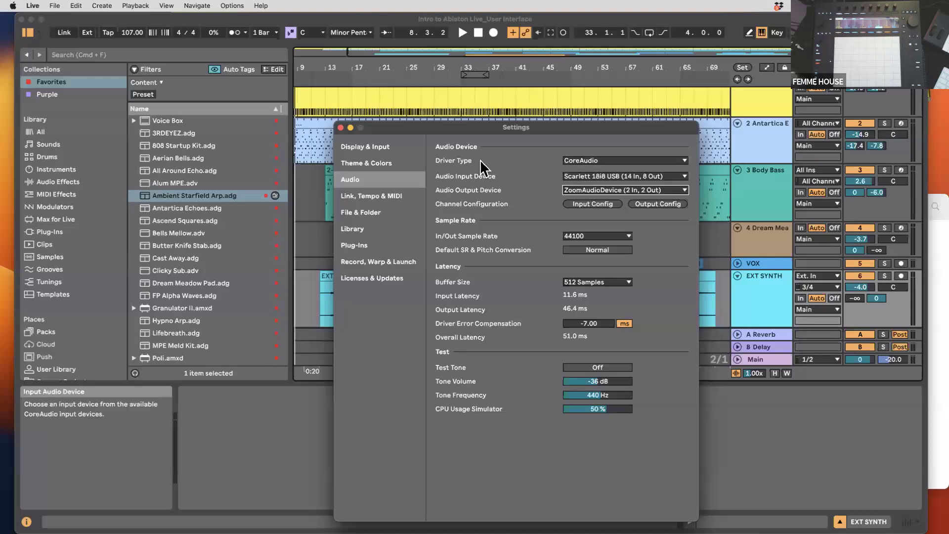
- Close the audio settings and play the arrangement to check the sound
left_click(340, 127)
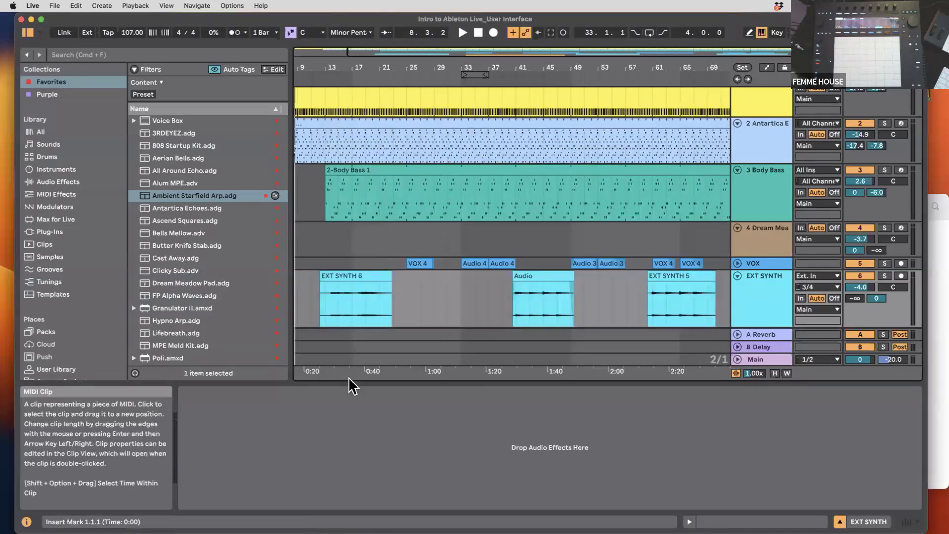
key("space")
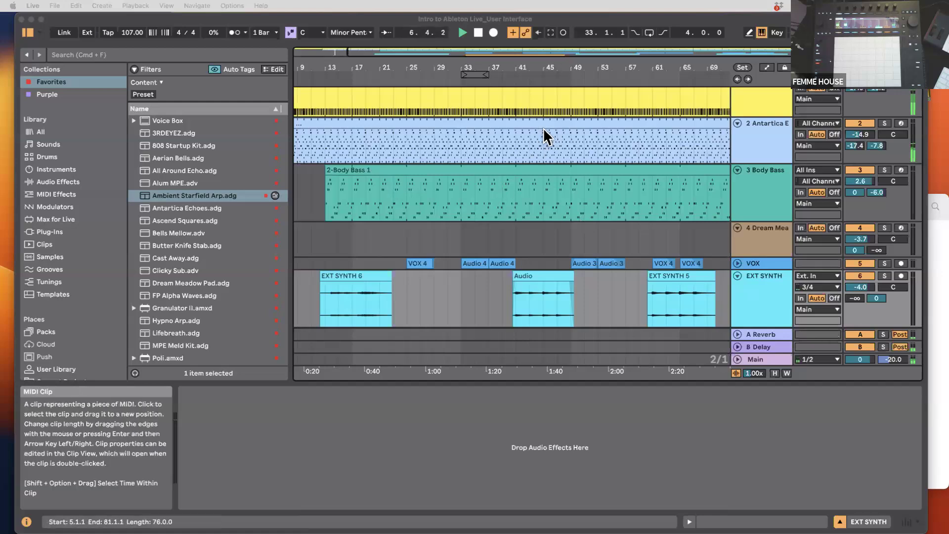
left_click(291, 167)
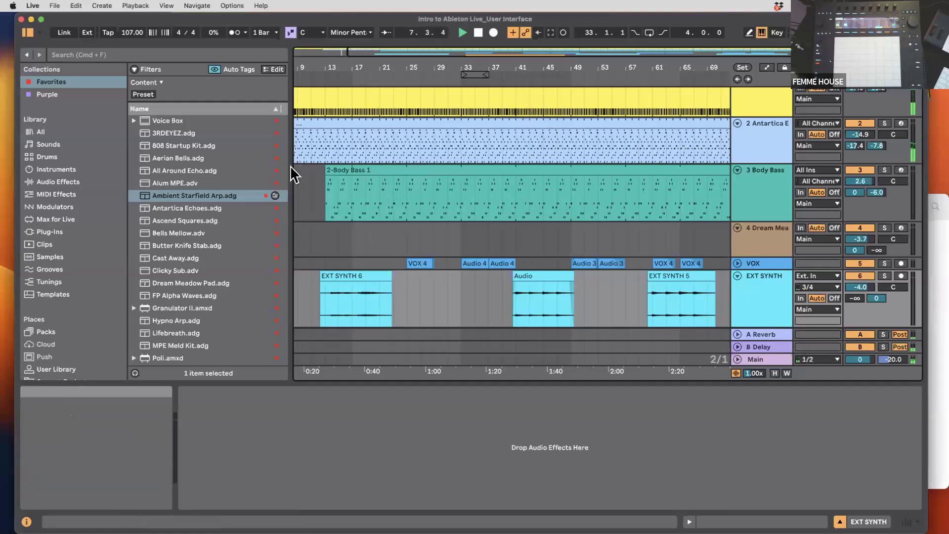
- Narrow the Live window from its outer edge with the browser hidden, show the browser again and widen it
key("super+alt+b")
left_click_drag(13, 192, 33, 192)
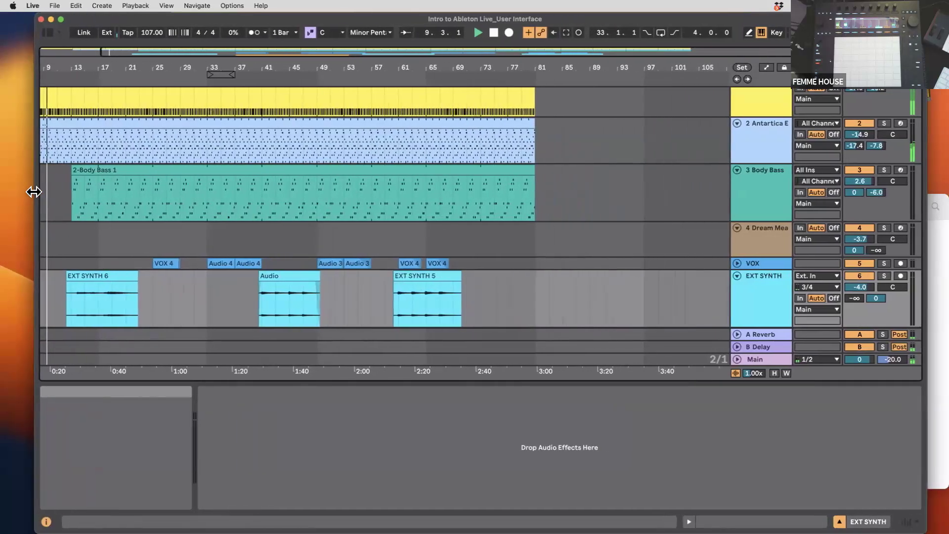
key("super+alt+b")
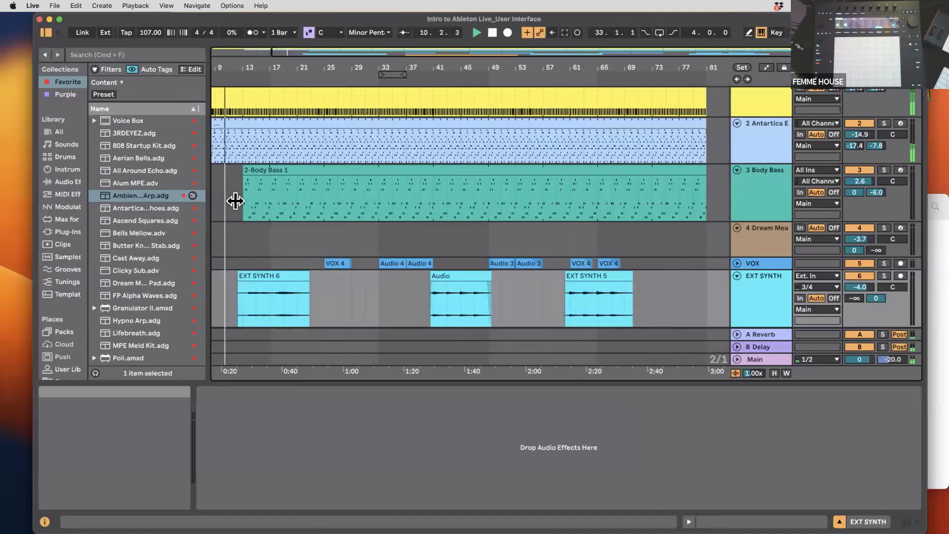
left_click_drag(236, 201, 247, 202)
- Switch to Session View and select the Drum Rack track to show its devices
scroll(349, 200, "up", 2)
scroll(350, 200, "left", 3)
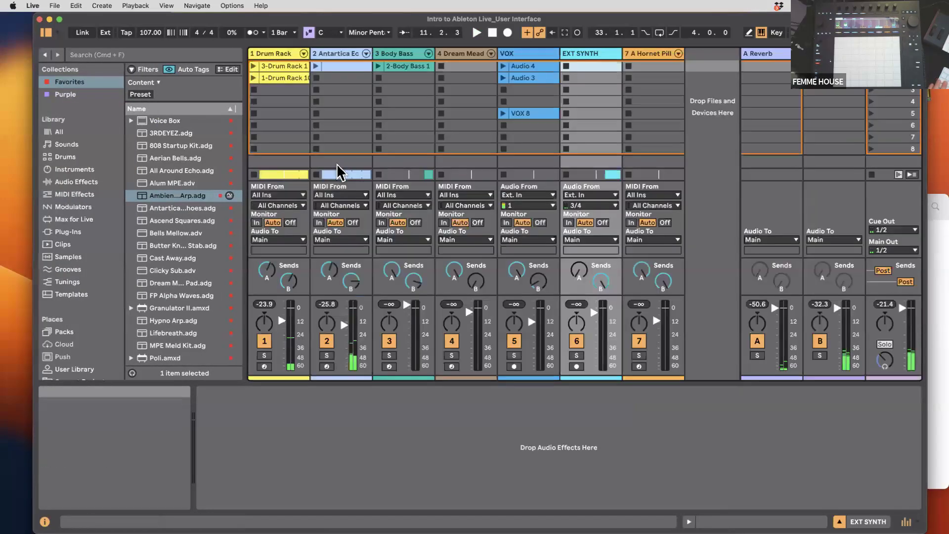
key("Tab")
left_click(277, 59)
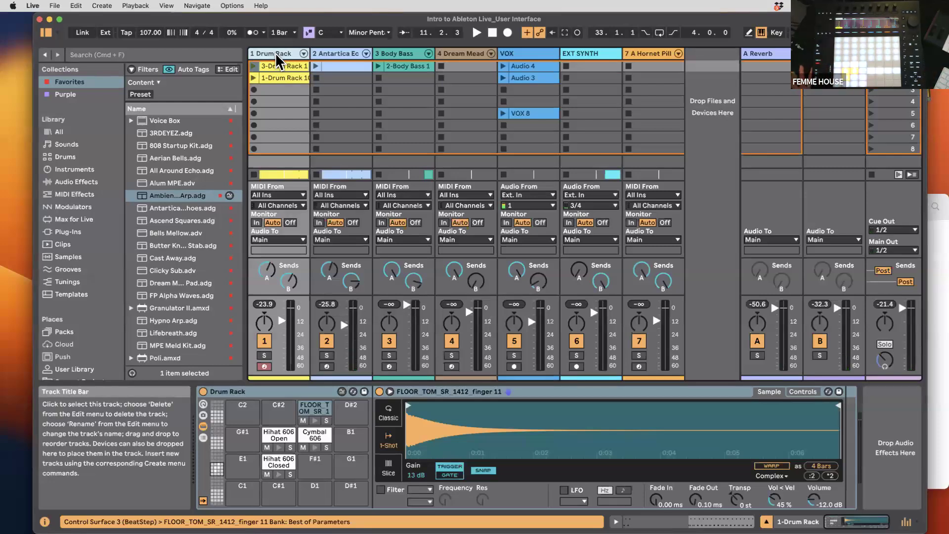
- Reposition the Live window and widen it so the session mixer fills more of the display
left_click(947, 74)
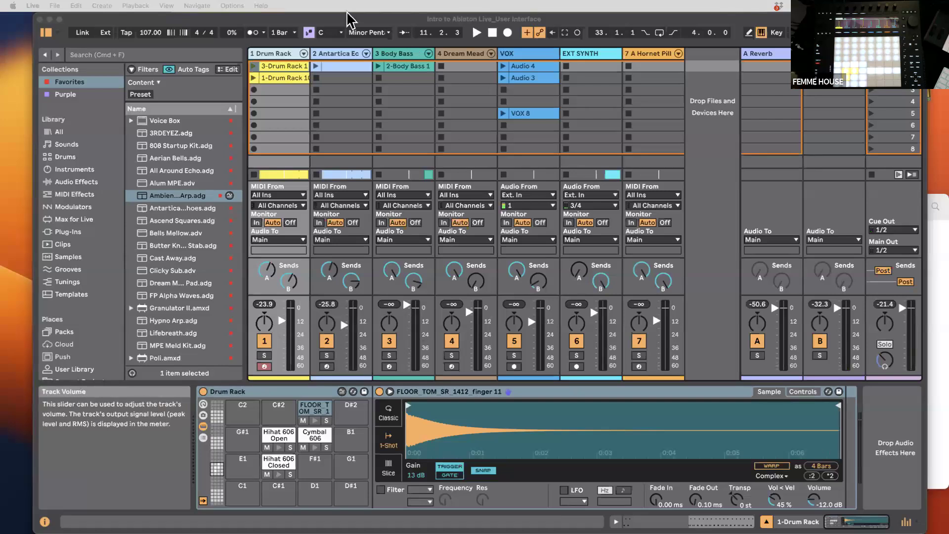
left_click_drag(448, 21, 441, 21)
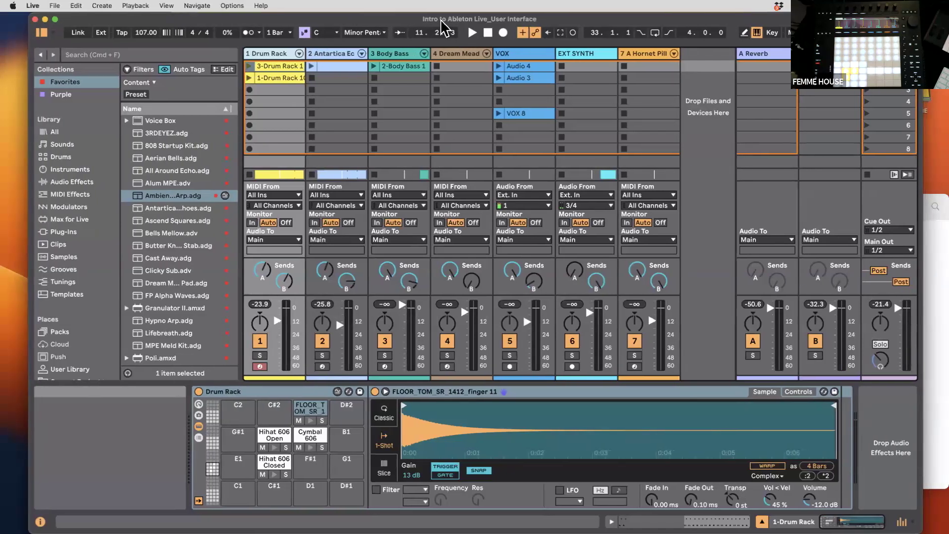
left_click_drag(920, 59, 946, 59)
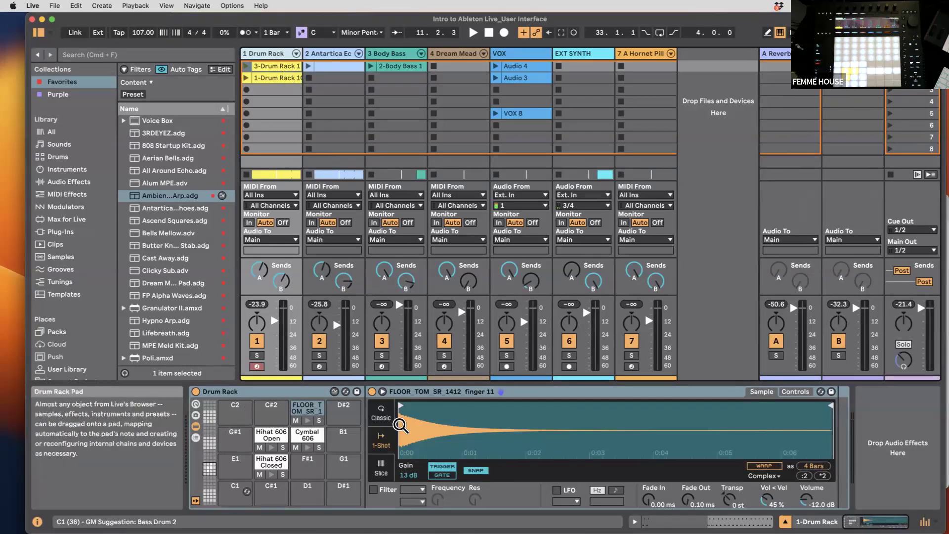
- Compare the Antartica Echoes and Drum Rack track devices, and audition the Hihat 606 Open, Hihat 606 Closed and Cymbal 606 pads
left_click(316, 53)
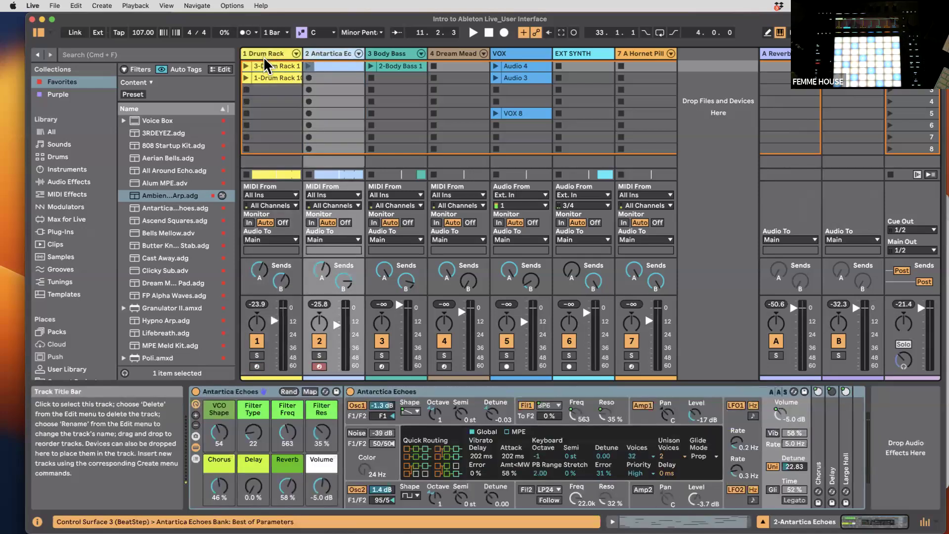
left_click(269, 53)
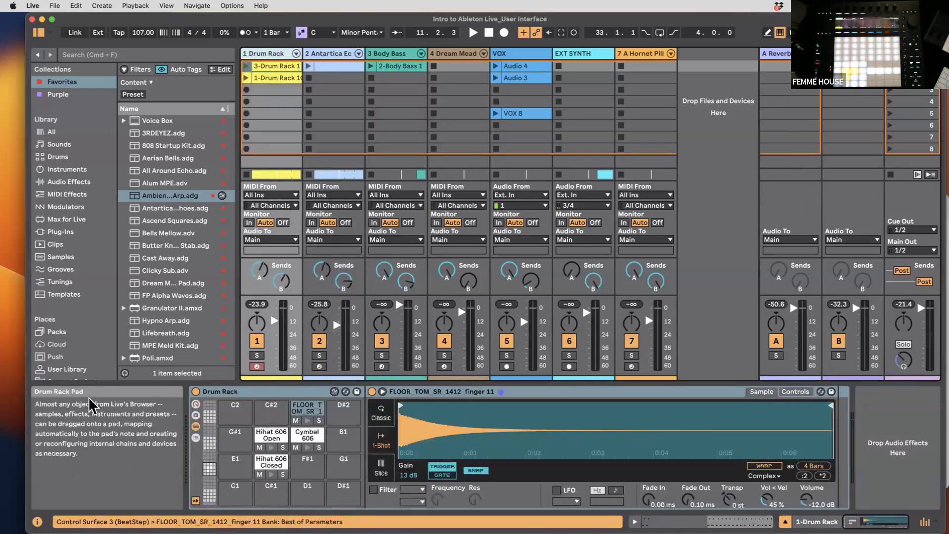
left_click(271, 447)
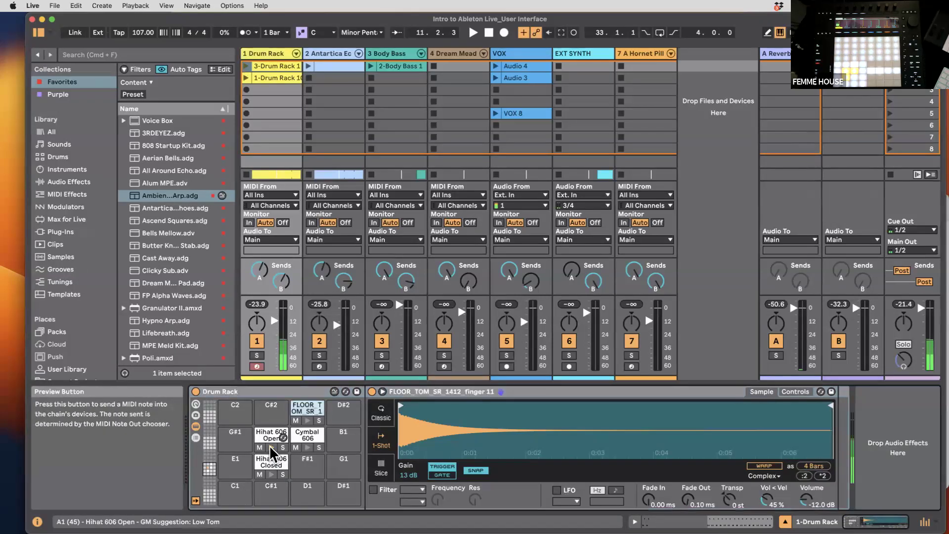
left_click(271, 474)
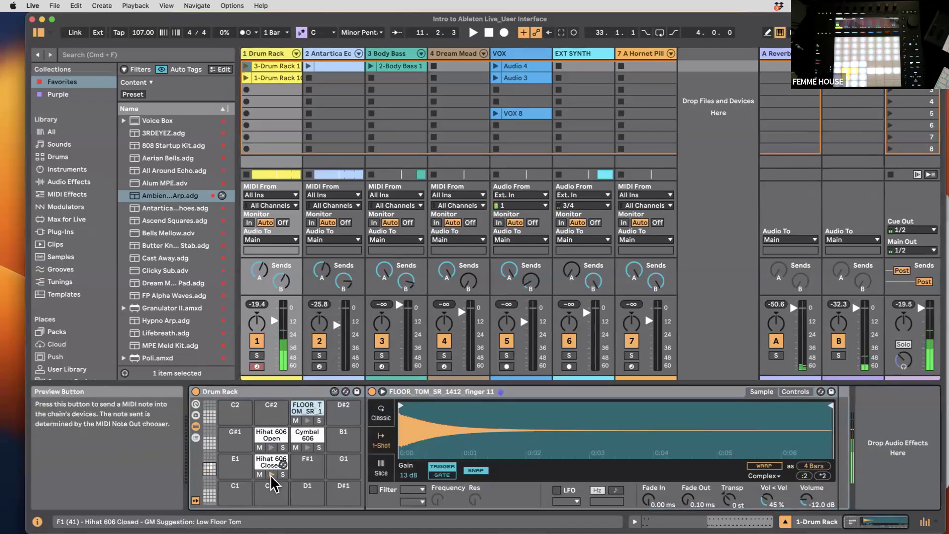
left_click(271, 477)
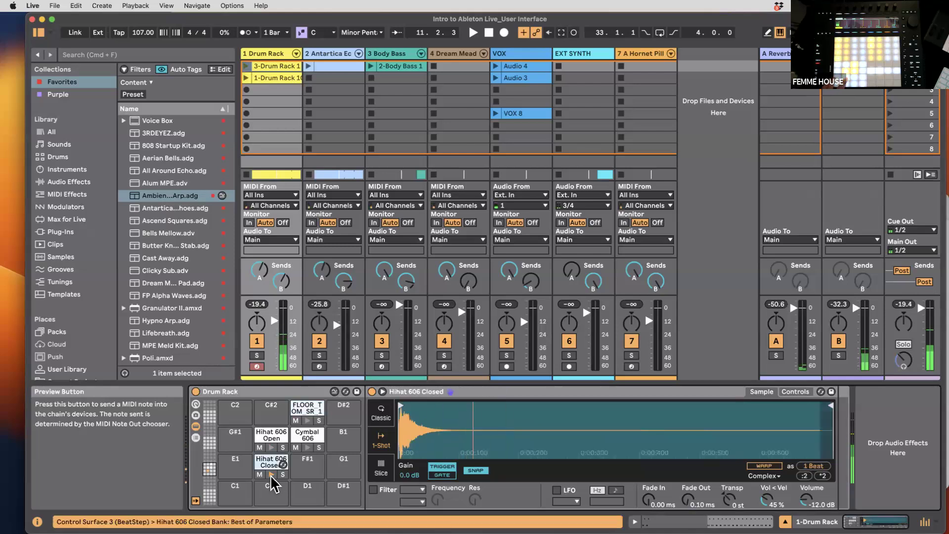
left_click(271, 447)
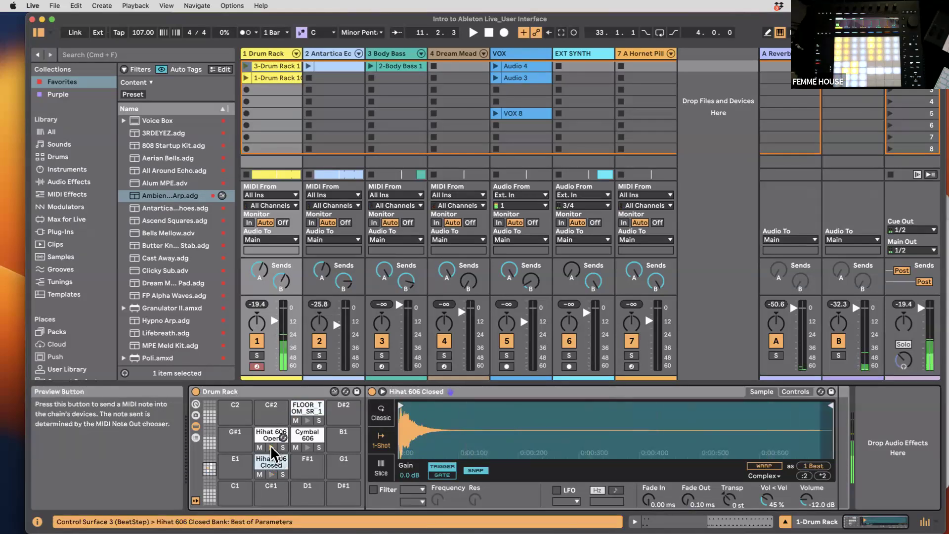
left_click(308, 451)
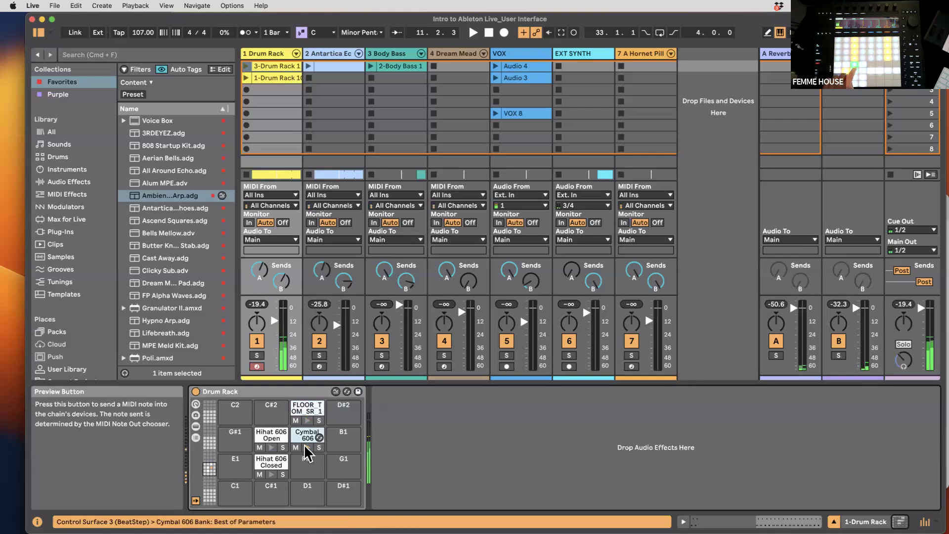
- Examine the clip slots of the Drum Rack track, from the notes of clip 3-Drum Rack 1 to the empty slots below it
left_click(272, 68)
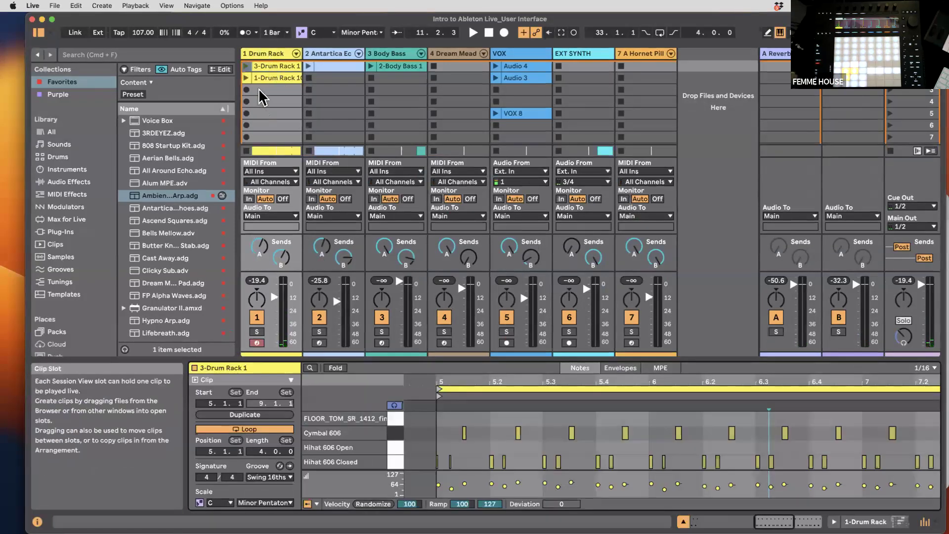
left_click(269, 103)
left_click(269, 116)
left_click(278, 128)
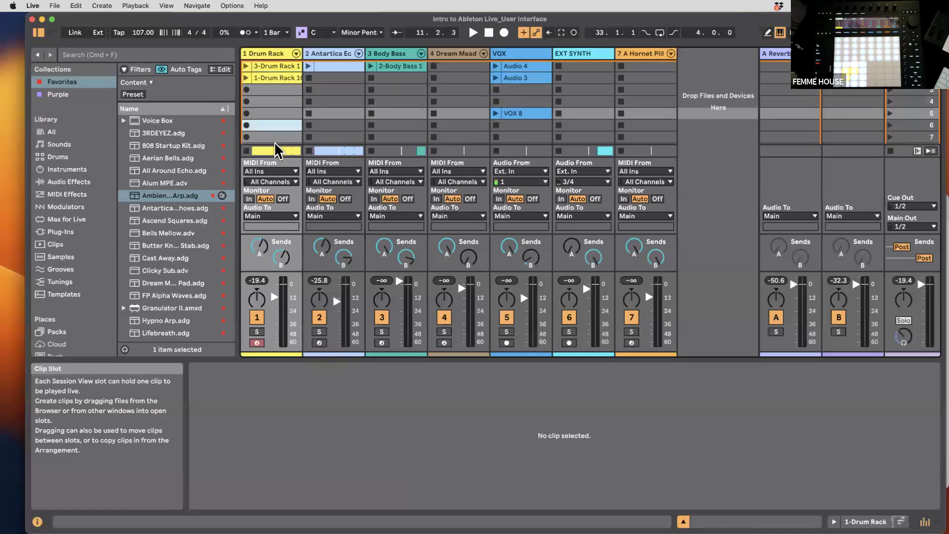
left_click(276, 138)
left_click(275, 127)
left_click(277, 113)
left_click(277, 101)
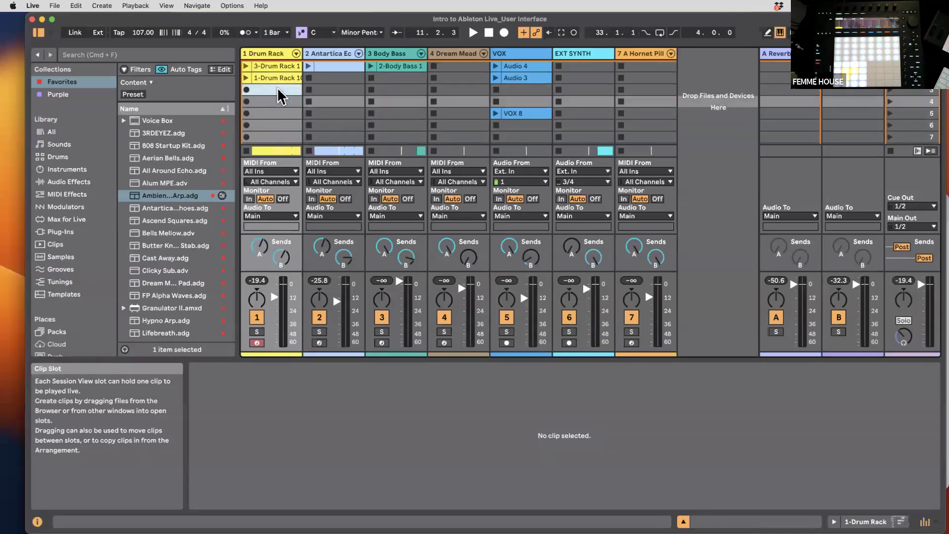
left_click(274, 89)
left_click(264, 65)
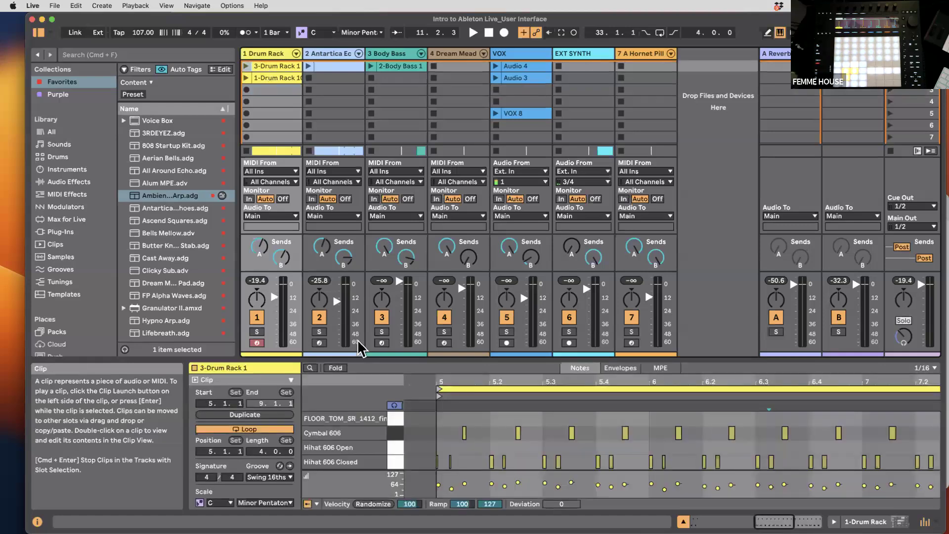
- Compare the audio clip Audio 4 on the VOX track with the MIDI clip 3-Drum Rack 1 in a temporarily enlarged clip view
left_click_drag(502, 360, 500, 322)
left_click(521, 69)
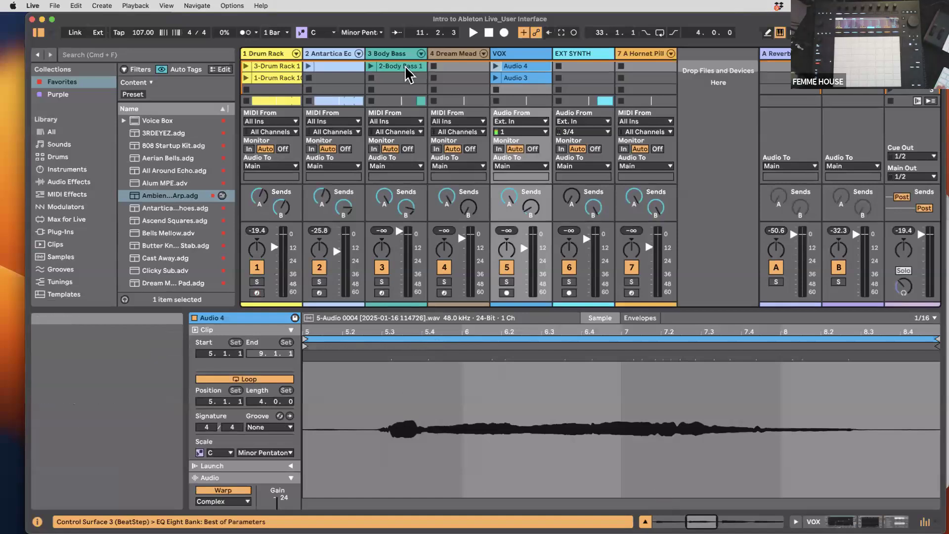
left_click(264, 67)
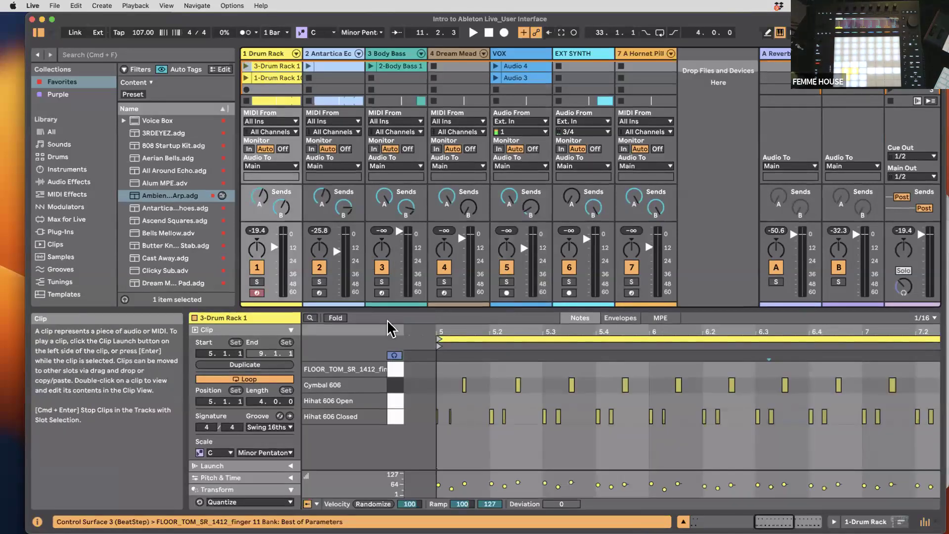
left_click_drag(392, 310, 393, 358)
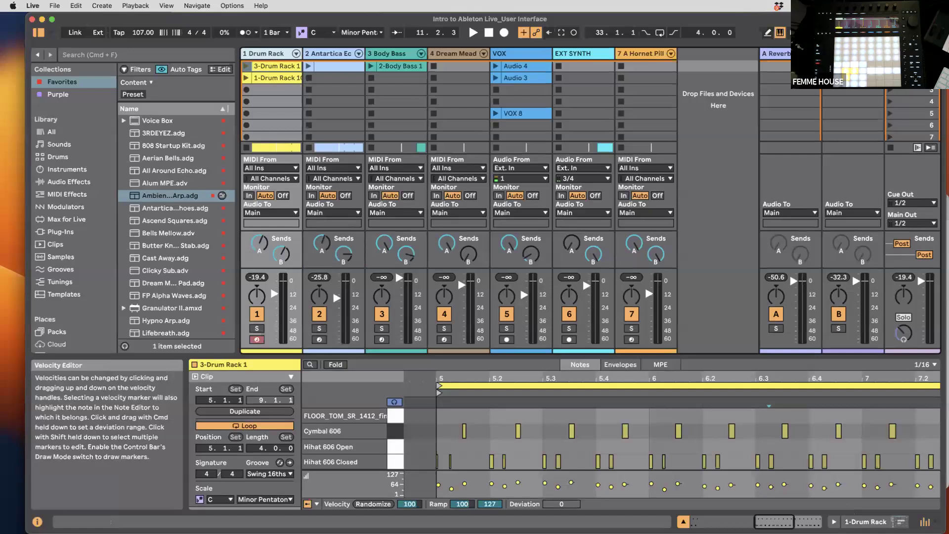
- Alternate between the Drum Rack device view and the clip view of 3-Drum Rack 1, ending on the clip's notes
left_click(880, 521)
left_click(796, 521)
left_click(880, 522)
left_click(795, 521)
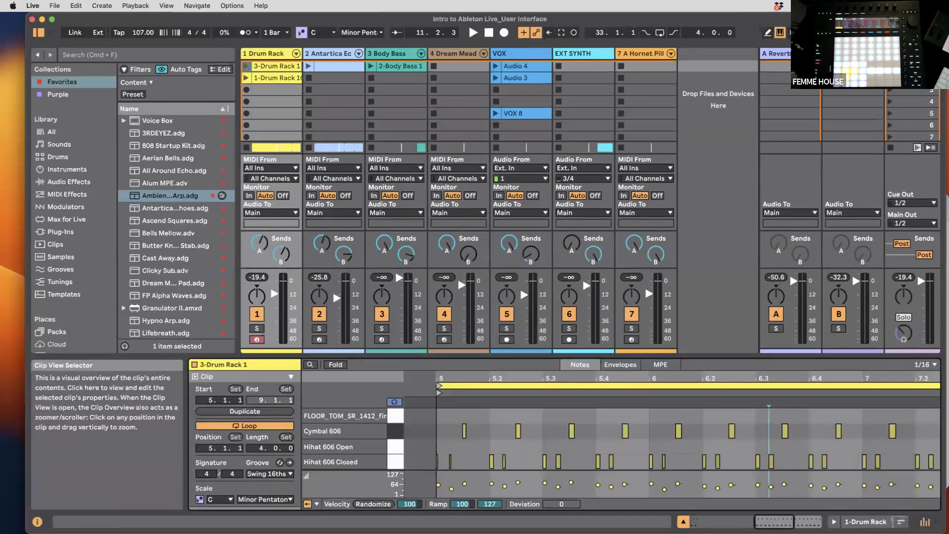
left_click(880, 522)
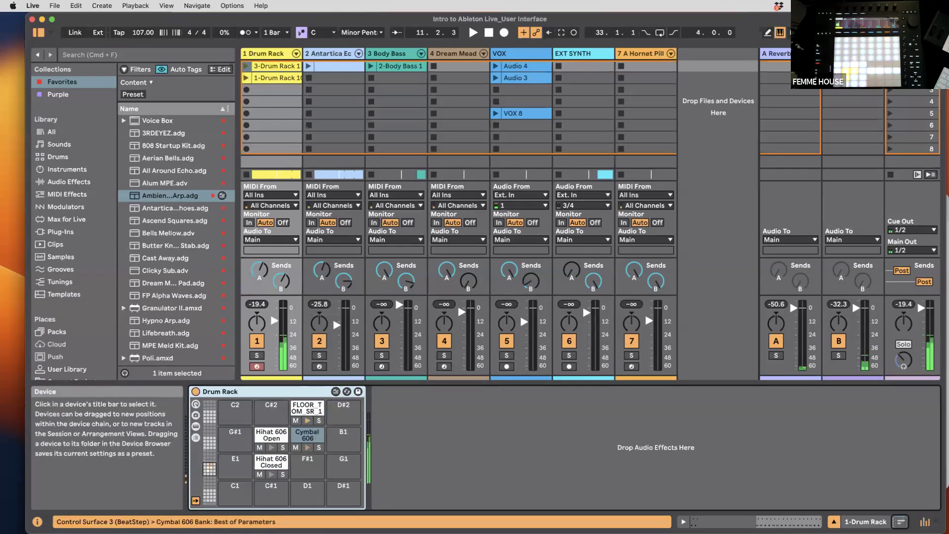
left_click(761, 519)
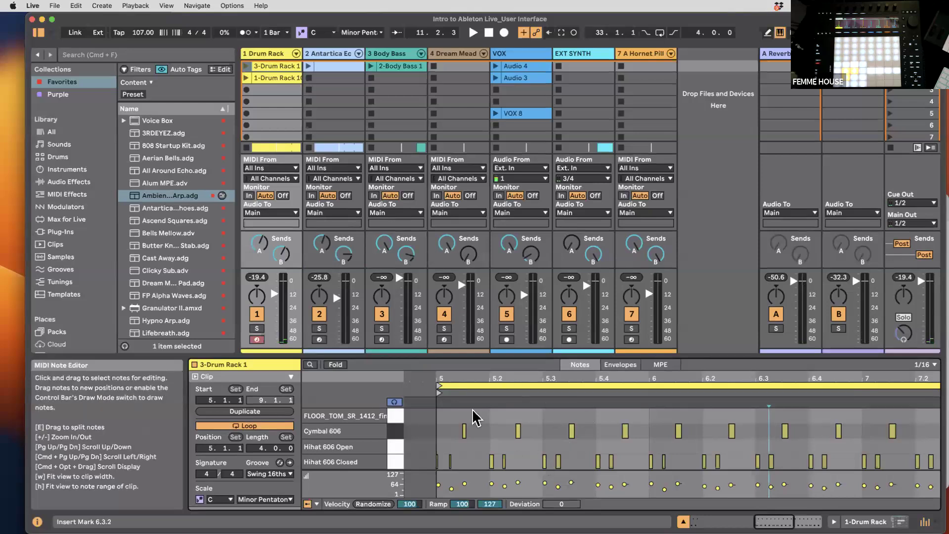
- Enlarge the note editor of clip 3-Drum Rack 1 and enable Draw Mode
left_click_drag(461, 353, 439, 197)
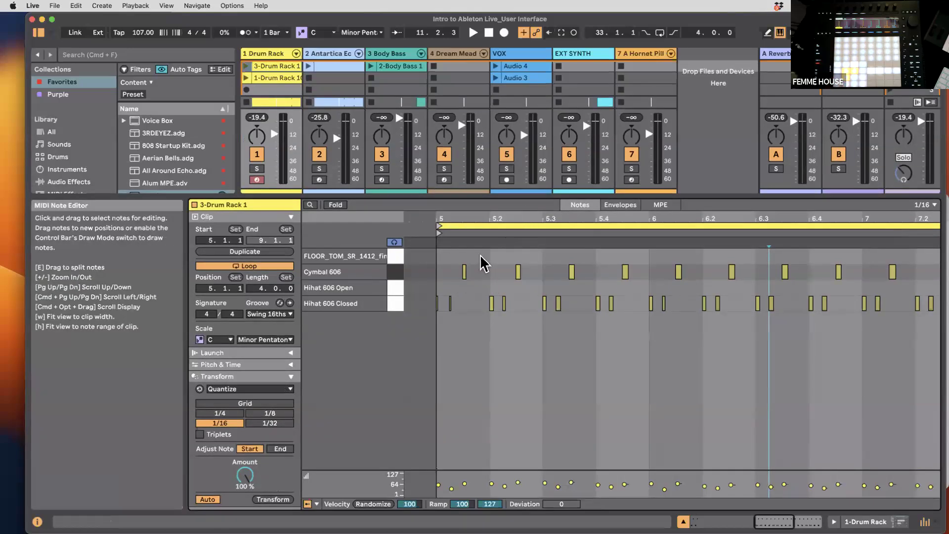
key("b")
key("b")
key("b")
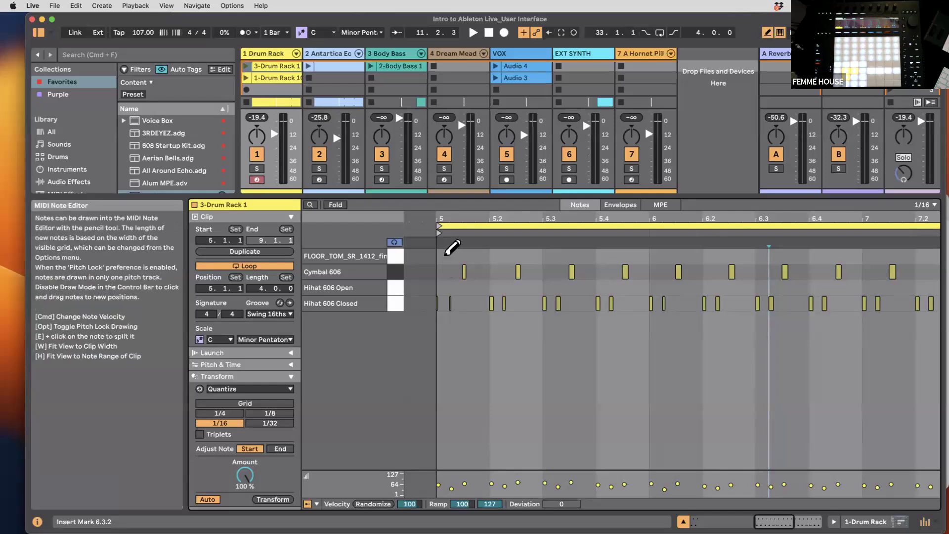
- Try drawing a few FLOOR_TOM notes in the first bar of clip 3-Drum Rack 1, and remove them again
left_click(442, 256)
left_click(495, 256)
left_click(535, 256)
mouse_move(545, 255)
left_mouse_down()
mouse_move(715, 256)
mouse_move(434, 261)
left_mouse_up()
key("b")
key("Delete")
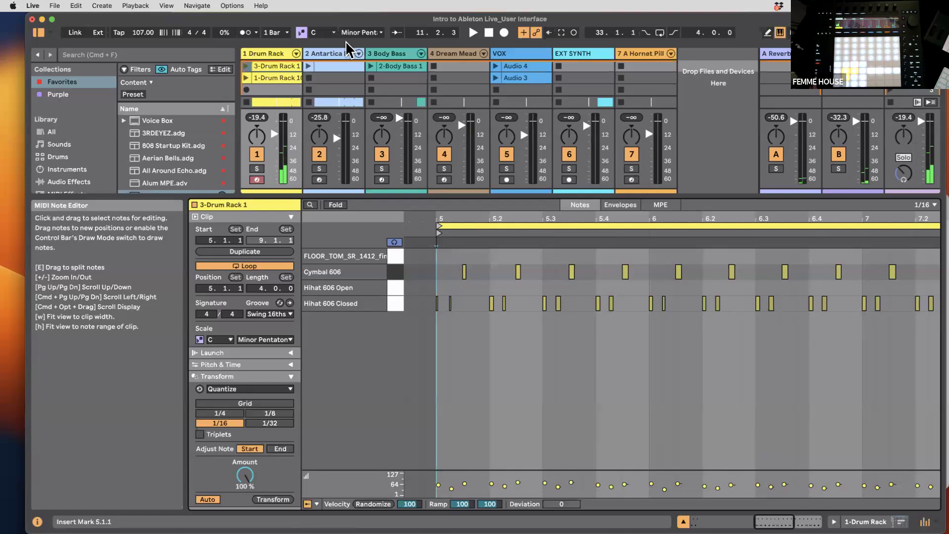
- Solo the Drum Rack track and start playback
left_click(260, 170)
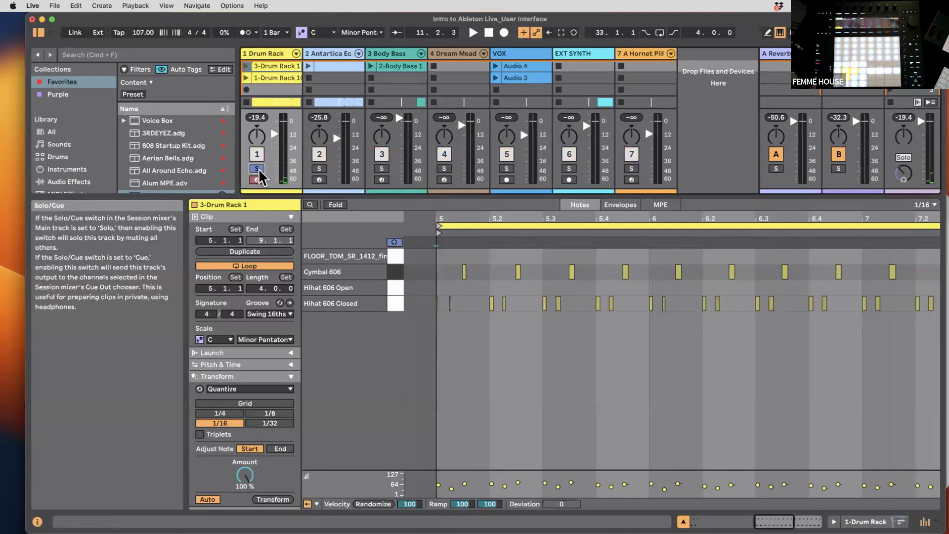
key("space")
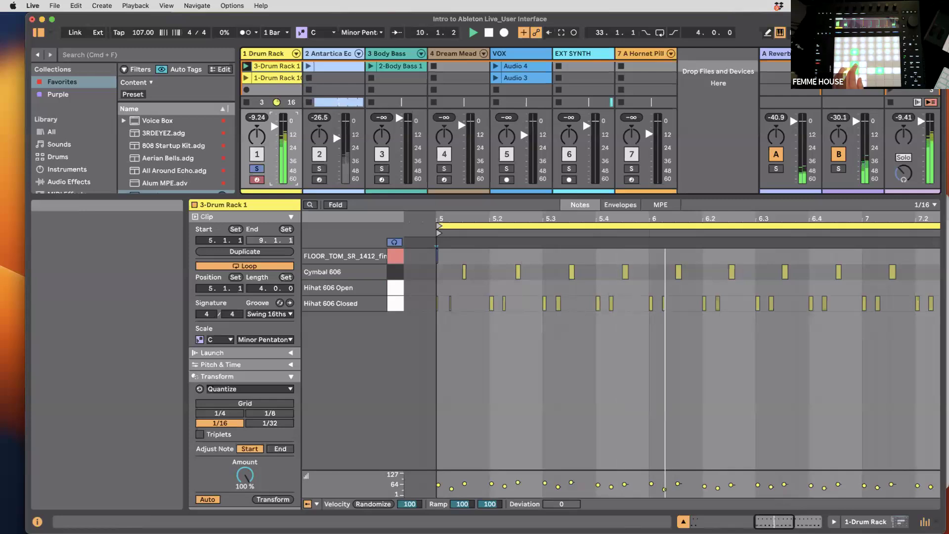
- Extend the Live window to the display edge and reduce the clip view height to reveal the mixer's routing and sends
left_click_drag(26, 13, 1, 13)
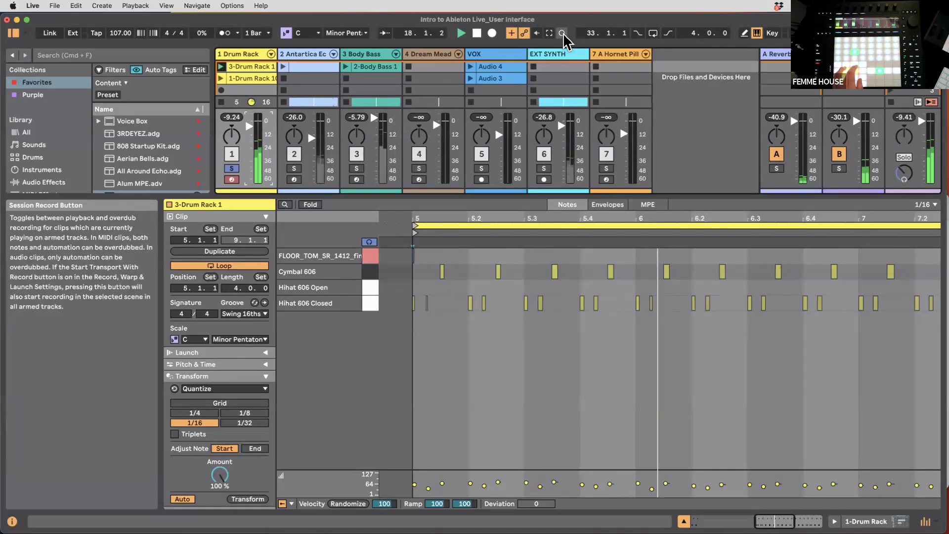
left_click_drag(423, 195, 424, 316)
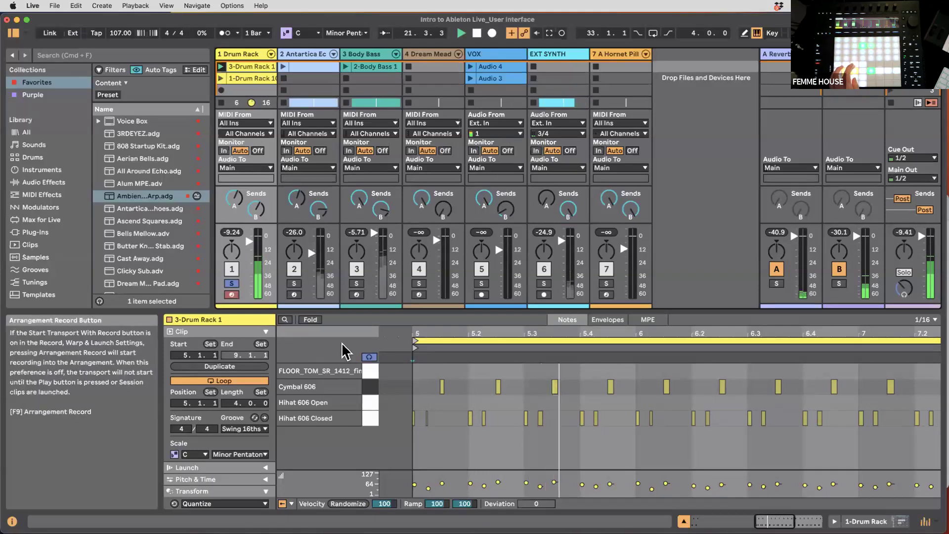
mouse_move(367, 303)
left_mouse_down()
mouse_move(361, 321)
mouse_move(361, 314)
left_mouse_up()
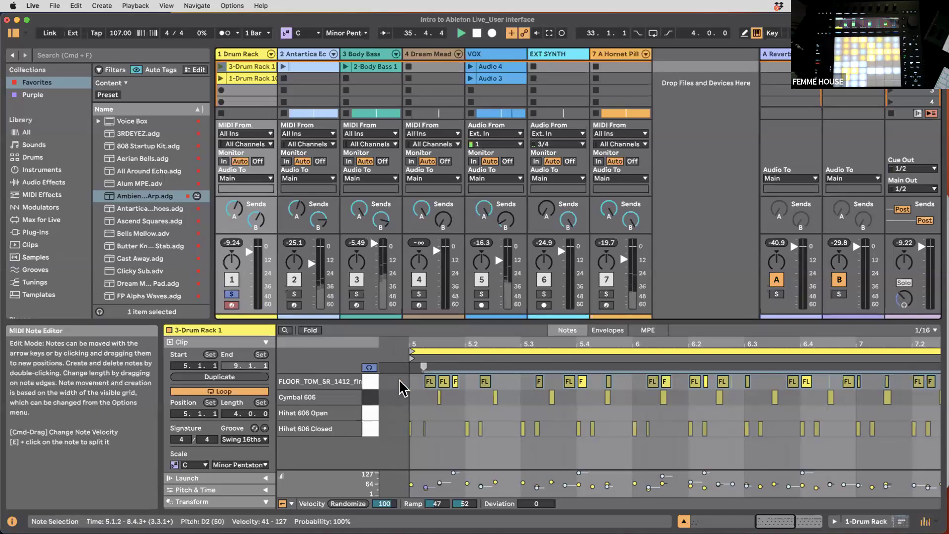
- Create an empty MIDI clip in the Drum Rack track's third slot and audition its cymbal and hi-hat sounds
double_click(257, 90)
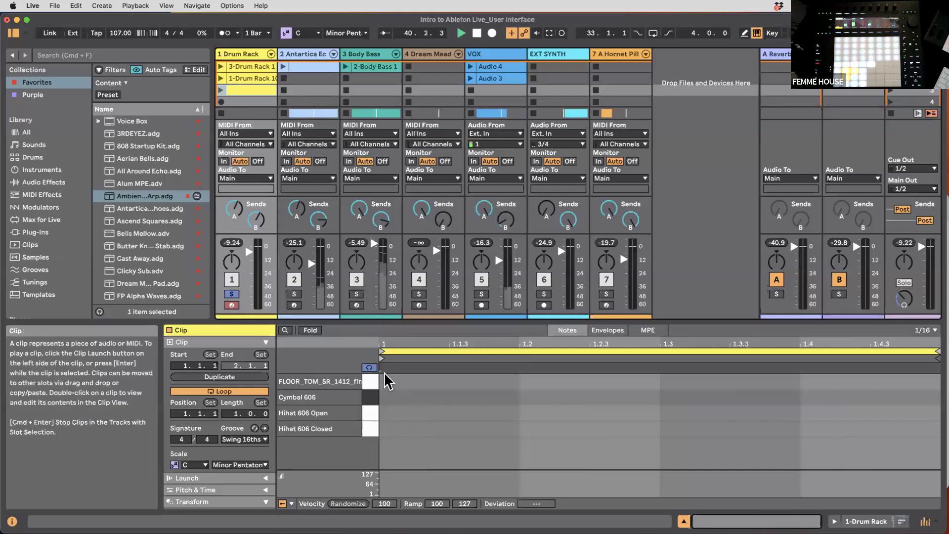
left_click_drag(387, 321, 393, 249)
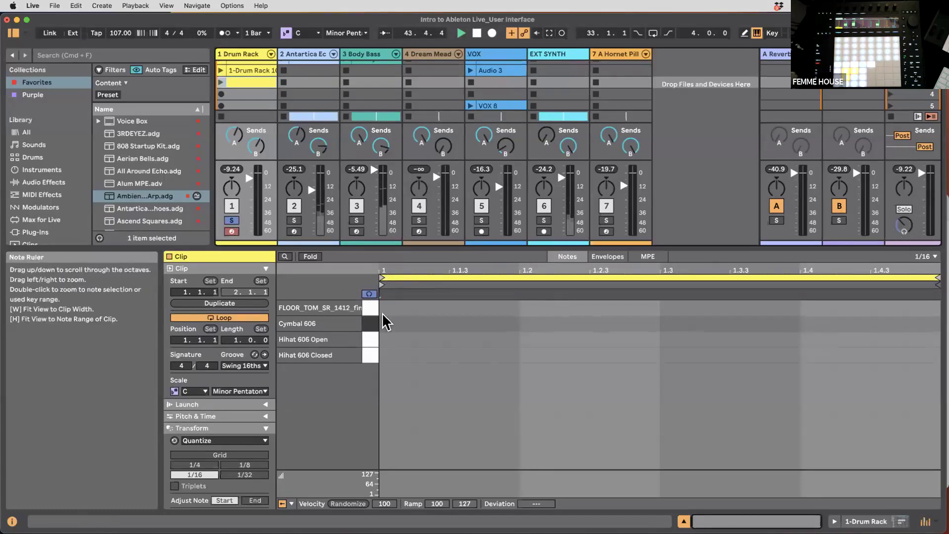
left_click(370, 323)
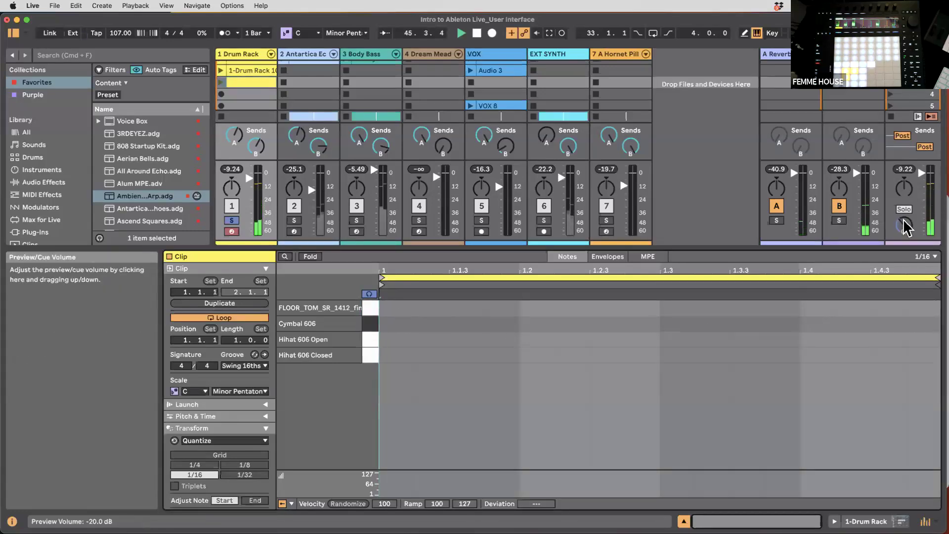
left_click(370, 340)
left_click(369, 356)
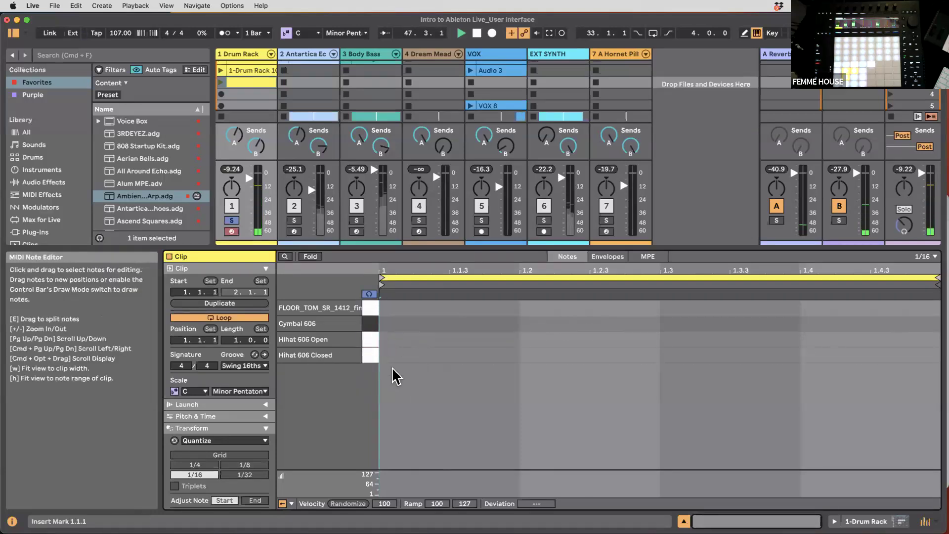
- Try drawing closed hi-hat, open hi-hat and Cymbal 606 notes across the bar in Draw Mode, and delete them all again
key("b")
left_click(396, 355)
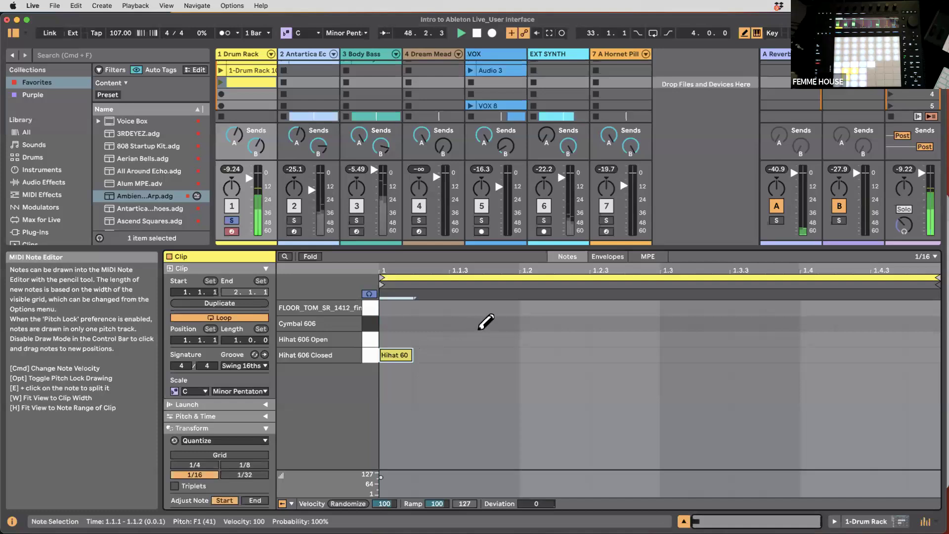
left_click(462, 339)
left_click(534, 323)
left_click(706, 339)
left_click(806, 339)
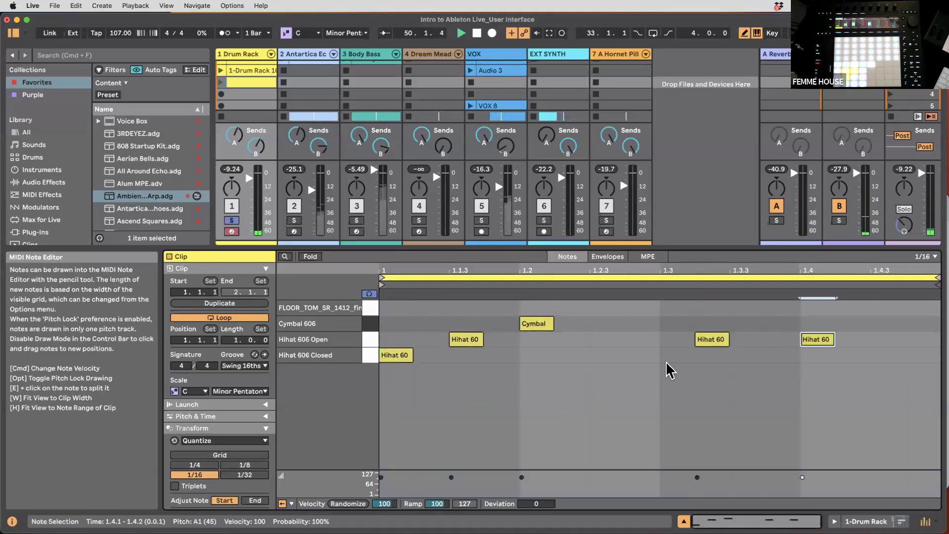
key("b")
mouse_move(867, 369)
left_mouse_down()
mouse_move(303, 331)
mouse_move(307, 306)
left_mouse_up()
key("Delete")
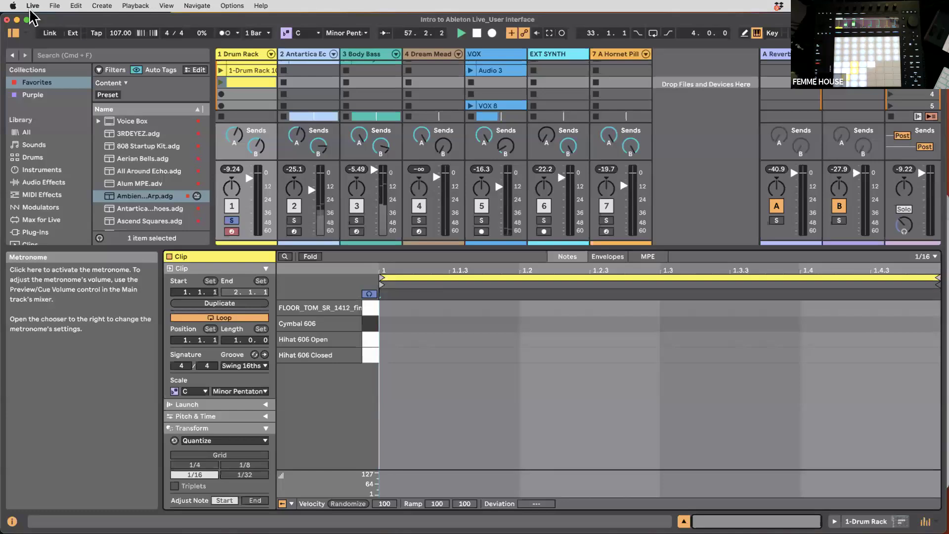
- Turn on the metronome and stop playback
left_click(225, 35)
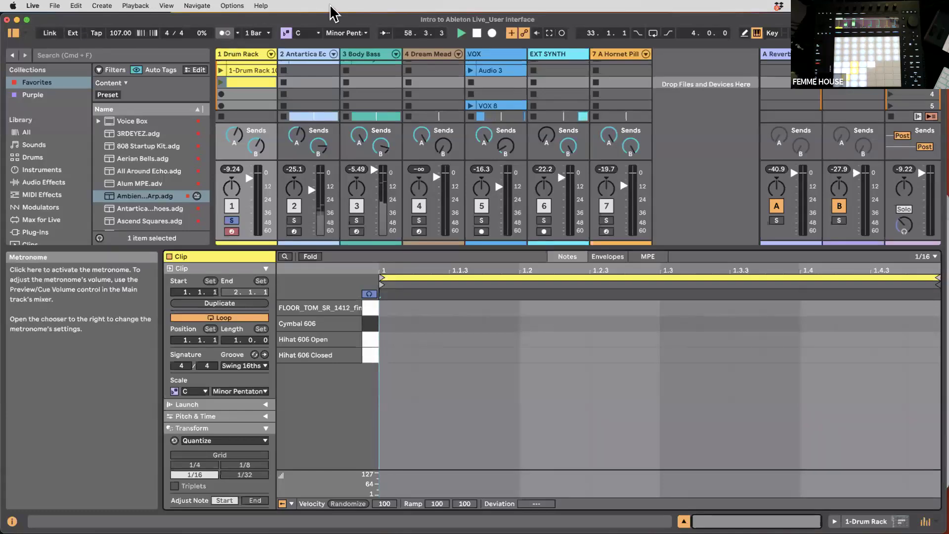
left_click(476, 34)
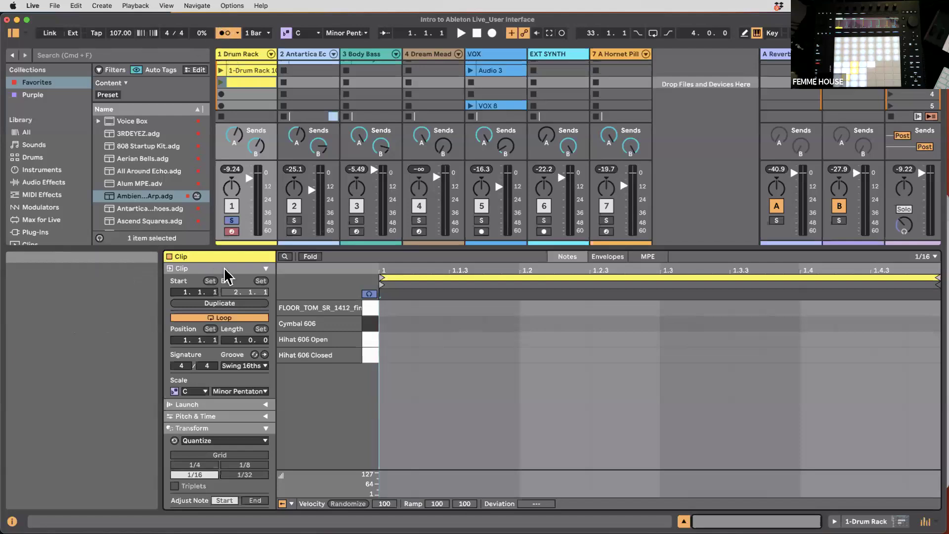
left_click_drag(257, 246, 257, 279)
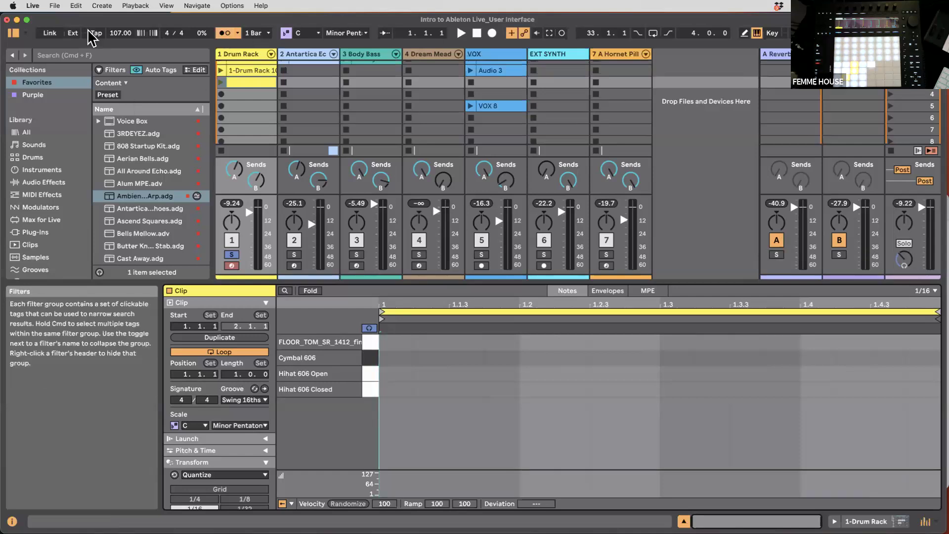
- Review the metronome's count-in options and record a one-bar hi-hat pattern into the empty Drum Rack clip
left_click(239, 34)
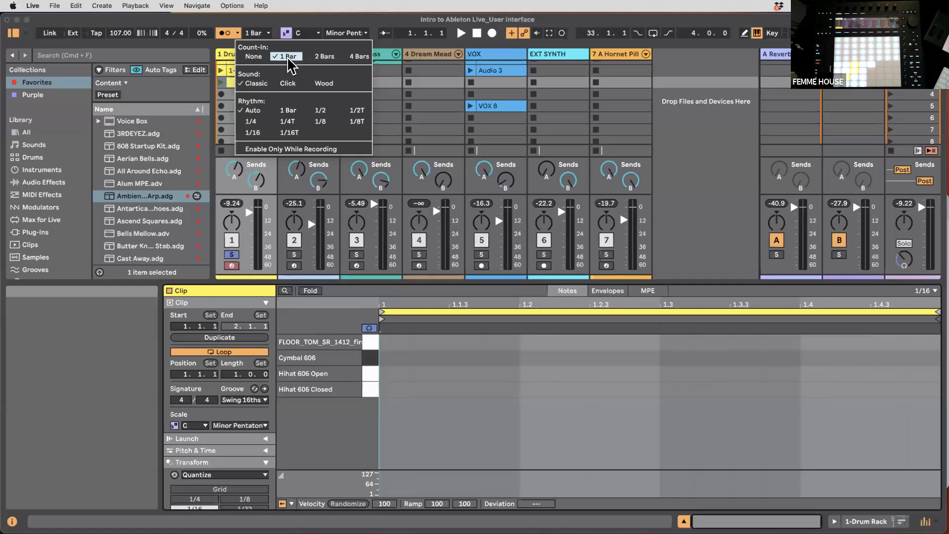
left_click(240, 24)
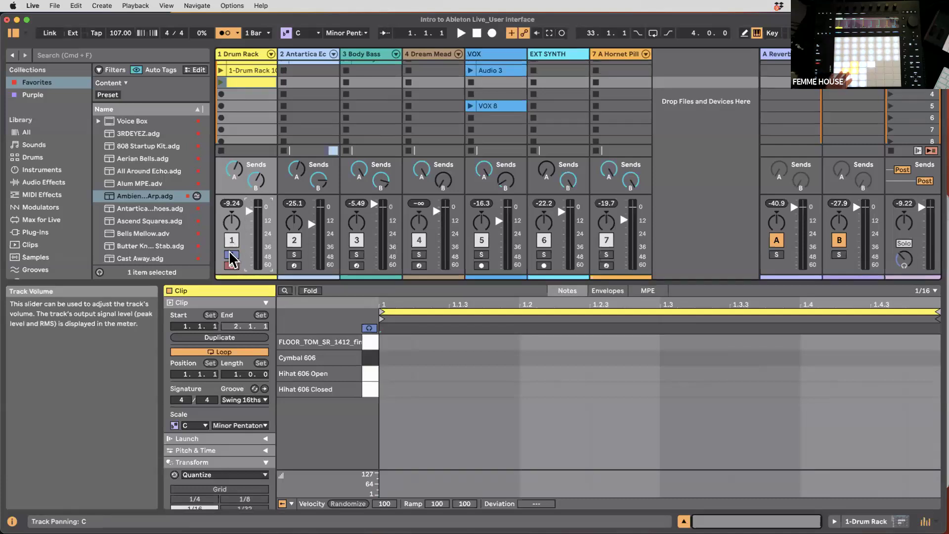
left_click(562, 34)
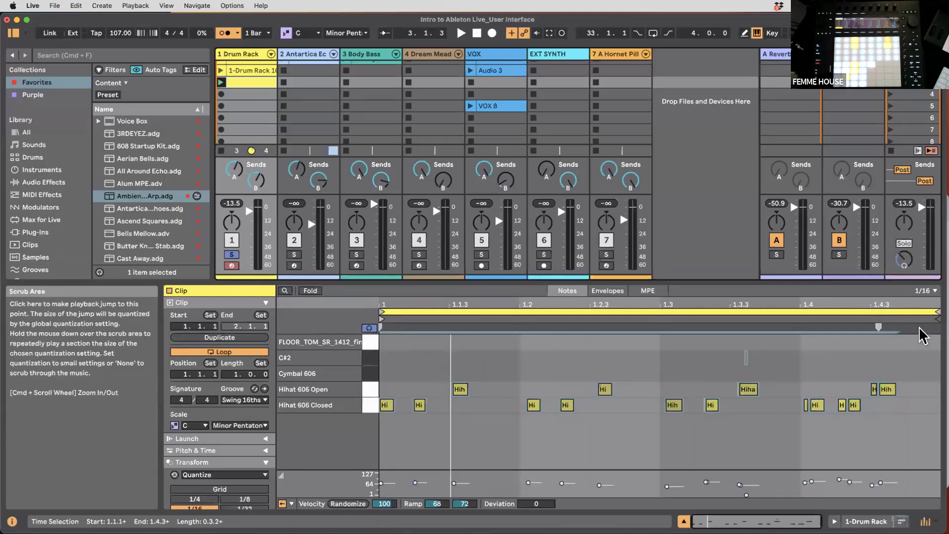
- Delete the stray C#2 note and the short extra Hihat 606 Open note near 1.3.3 from the recorded clip
left_click_drag(933, 311, 849, 316)
scroll(419, 365, "left", 5)
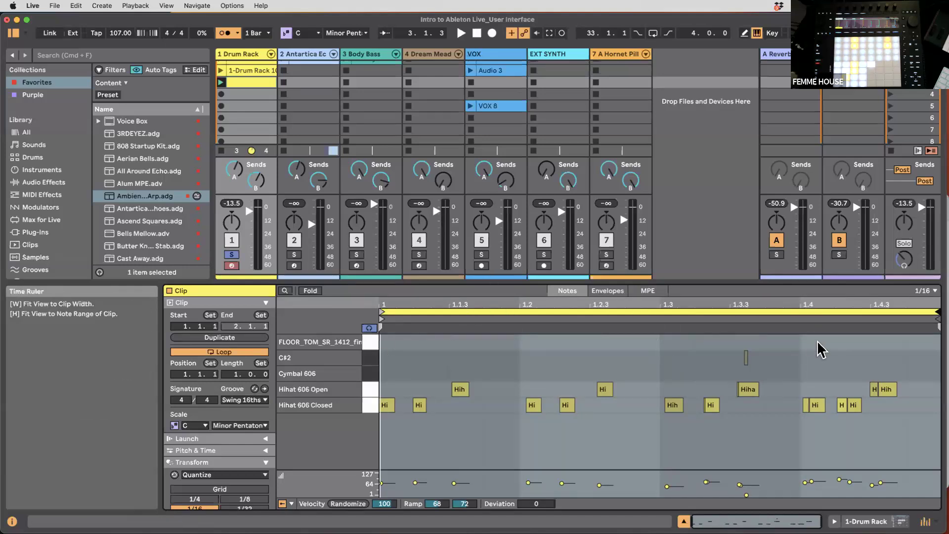
left_click(746, 358)
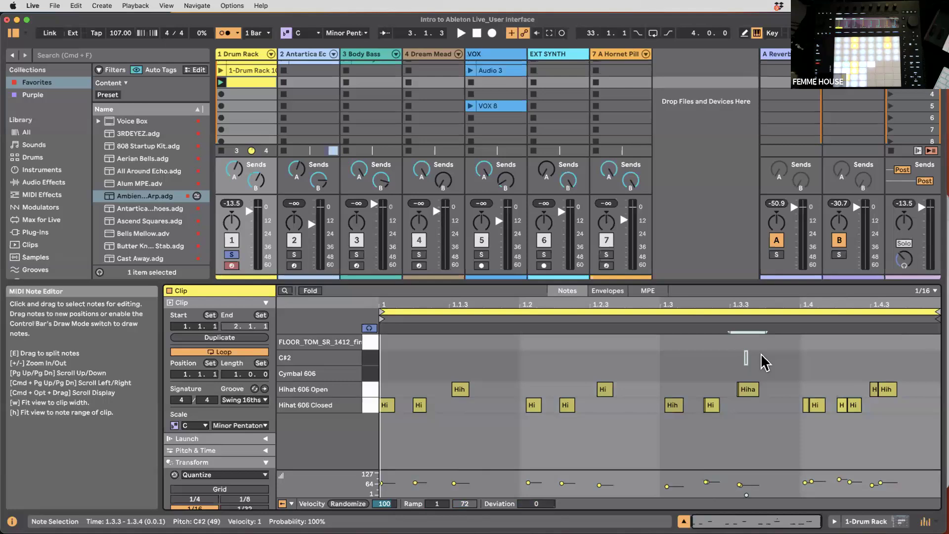
left_click(729, 394)
scroll(743, 421, "up", 5)
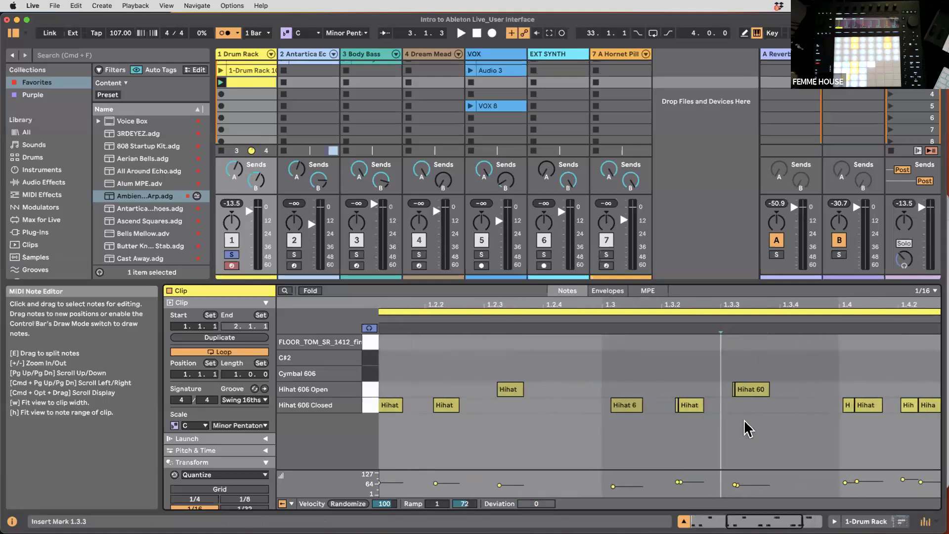
left_click_drag(720, 382, 734, 390)
left_click(646, 407)
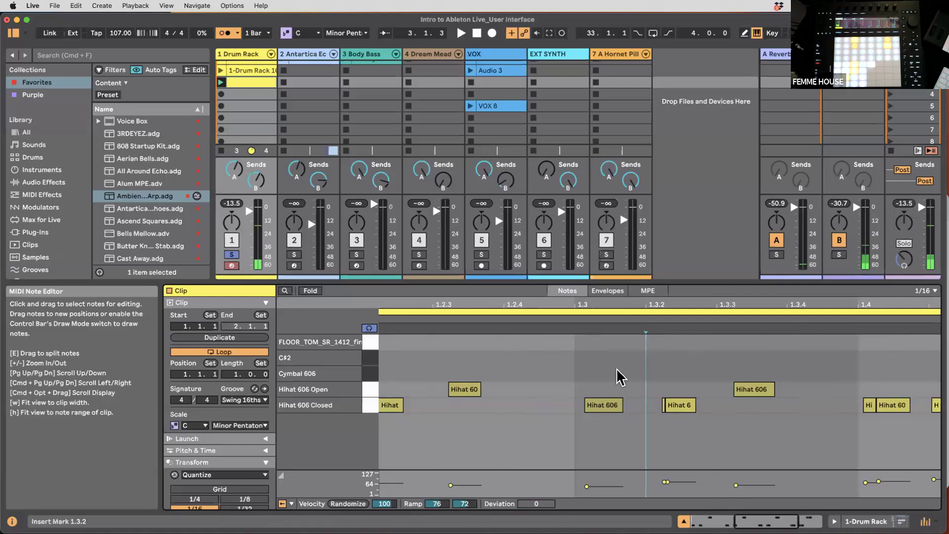
key("w")
- Move the Hihat 606 Closed note just after beat 1.2 onto the 1.2 grid line
left_click_drag(651, 445, 342, 376)
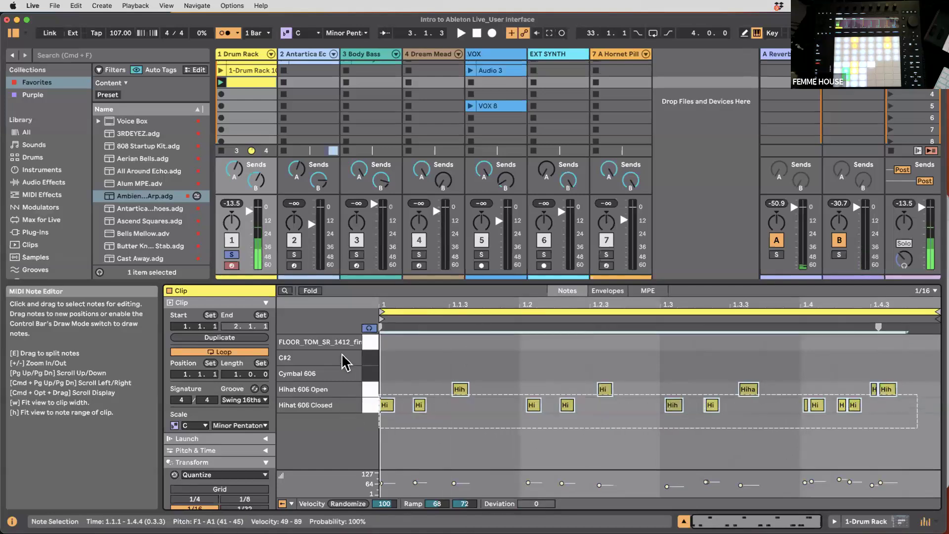
left_click(626, 456)
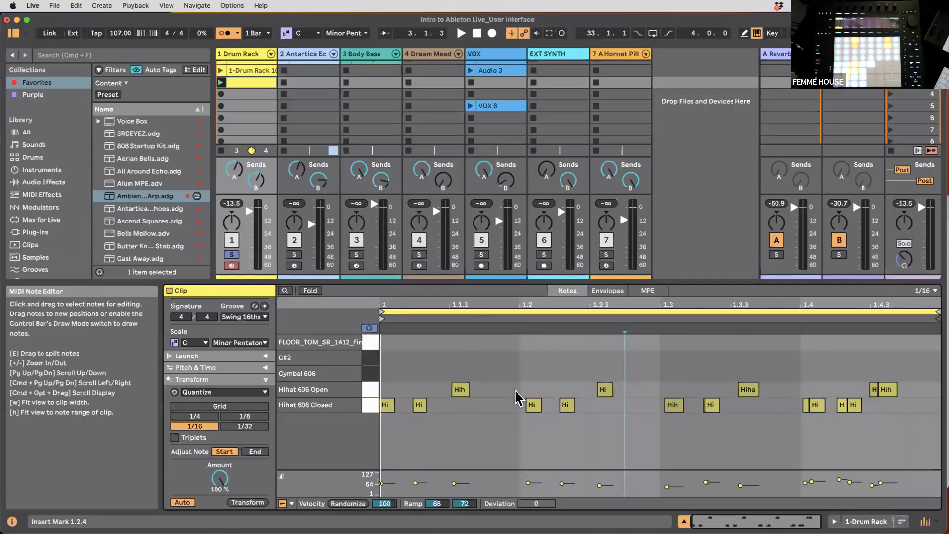
left_click_drag(538, 405, 531, 407)
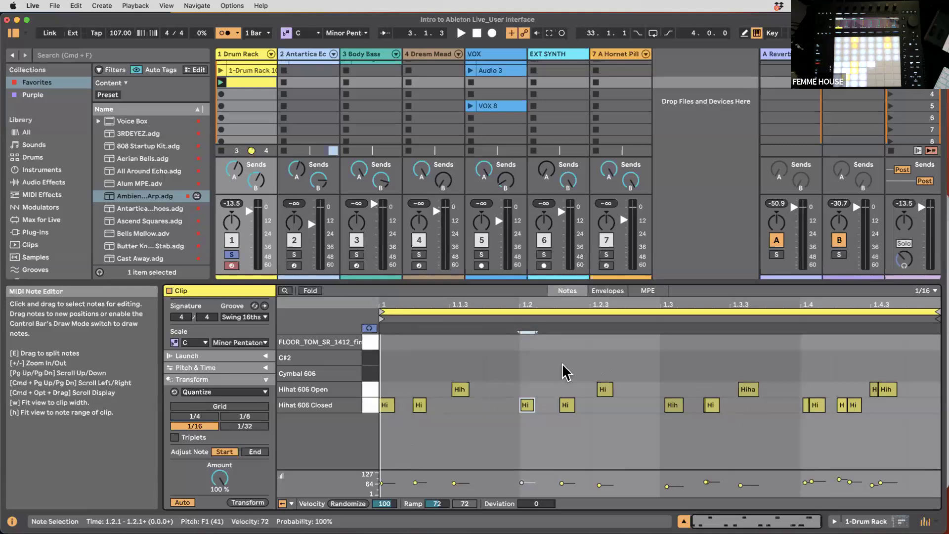
- Quantize the starts of all recorded hi-hat notes to the 1/16 grid with an amount of 100%
right_click(510, 363)
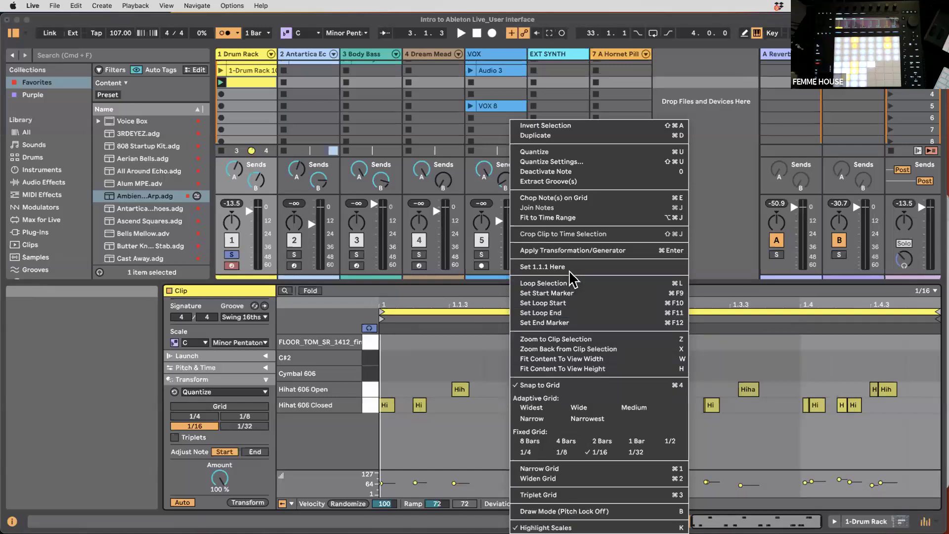
left_click(541, 160)
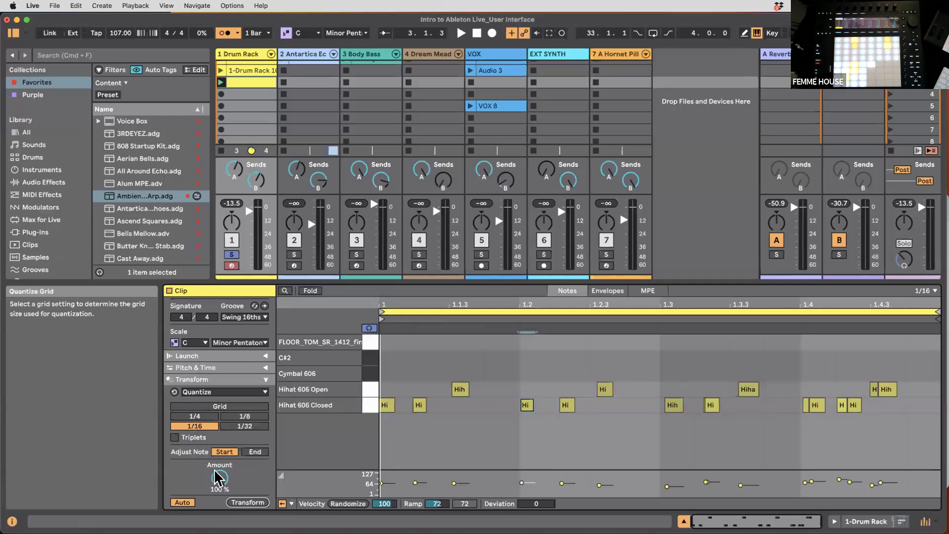
left_click(244, 503)
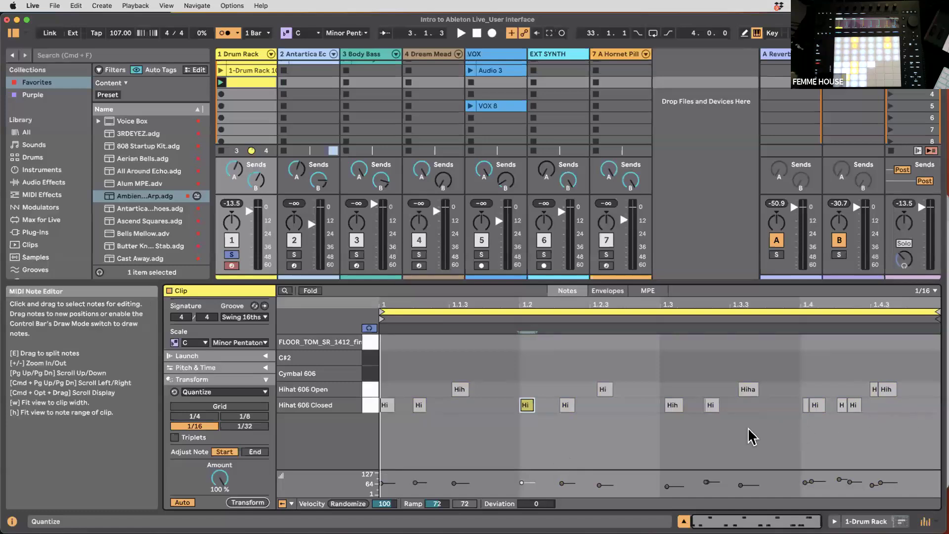
key("super+a")
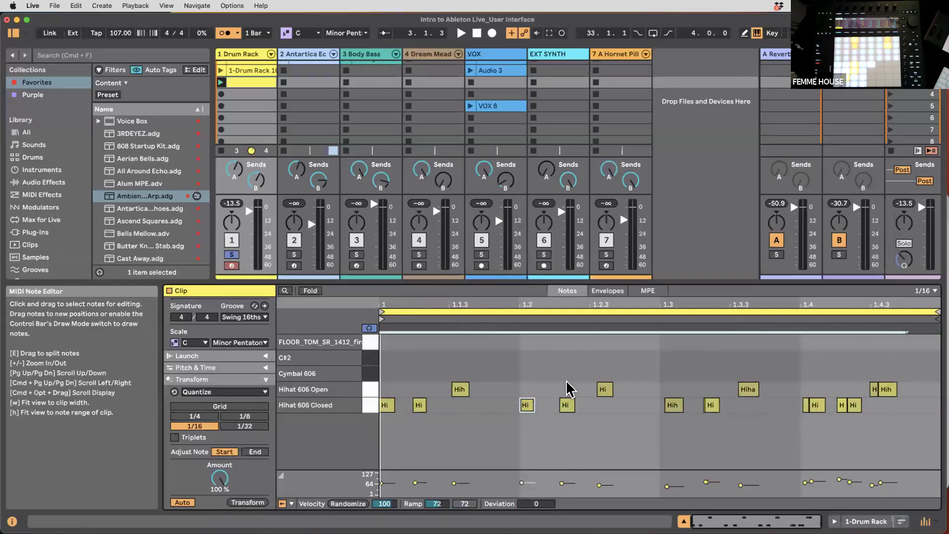
left_click(913, 453)
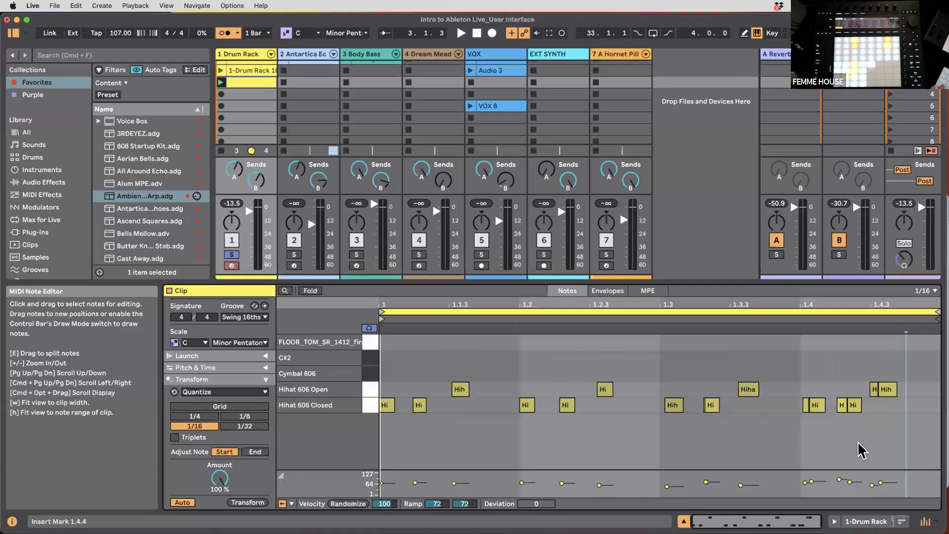
key("super+a")
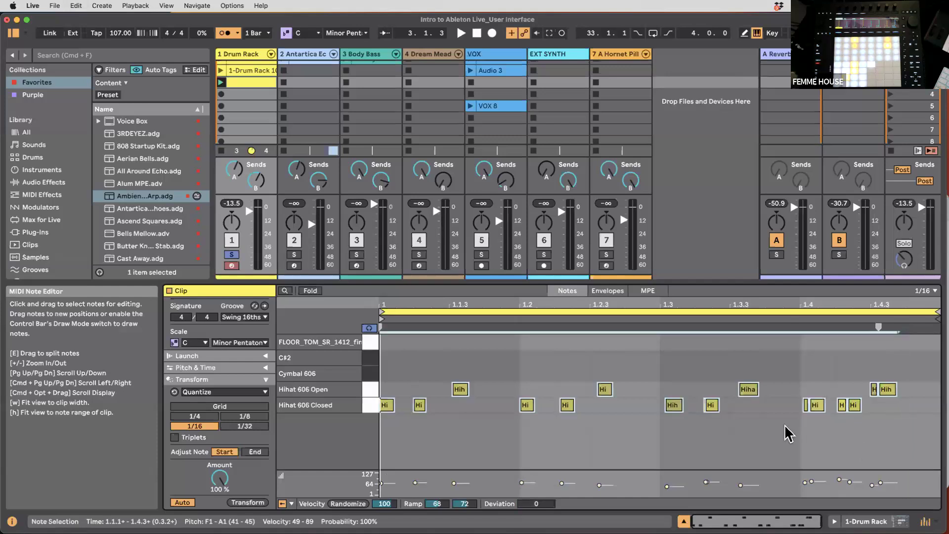
left_click(247, 502)
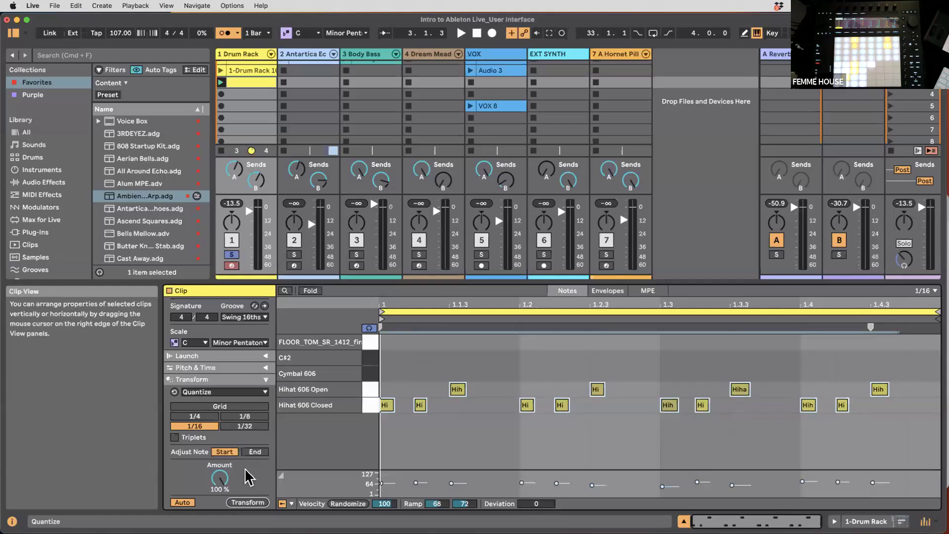
- Play back the quantized hi-hat clip, and unsolo the Drum Rack track after stopping it
key("space")
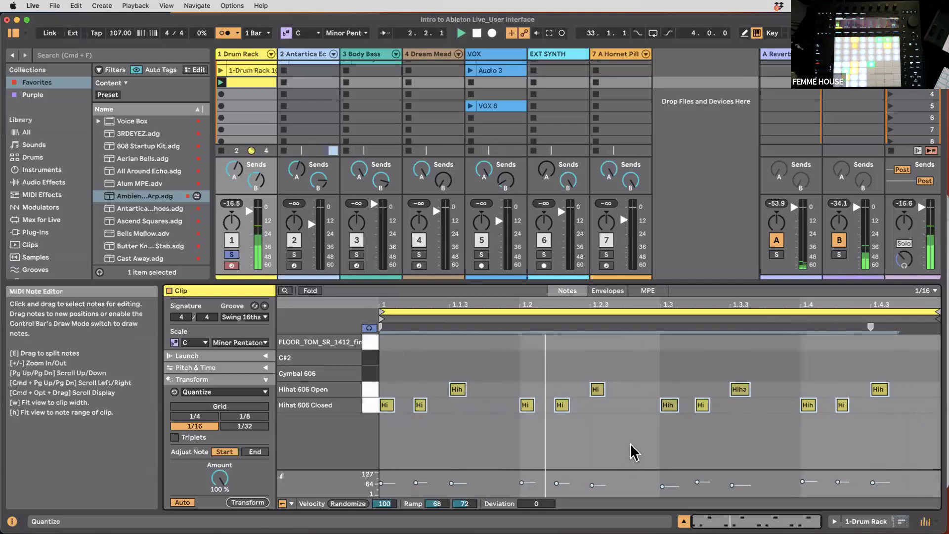
left_click_drag(499, 283, 483, 265)
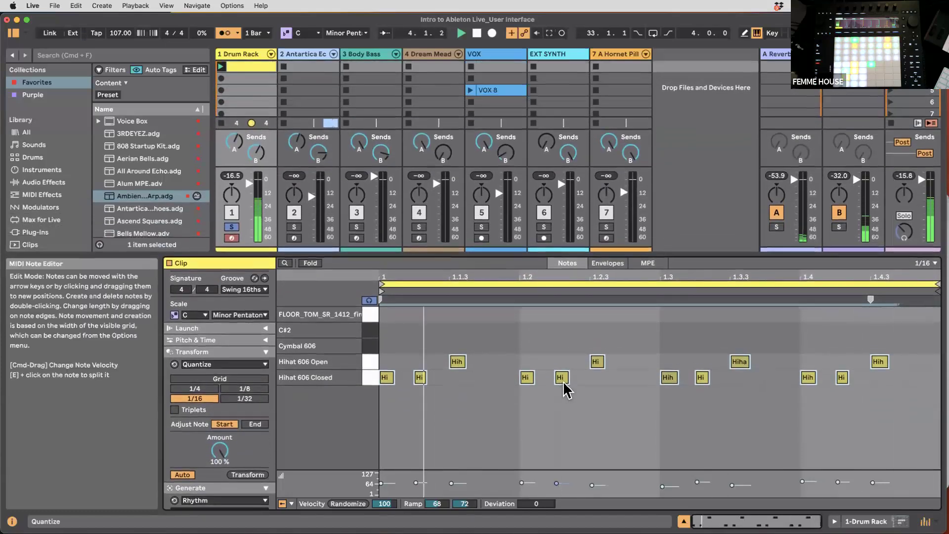
key("space")
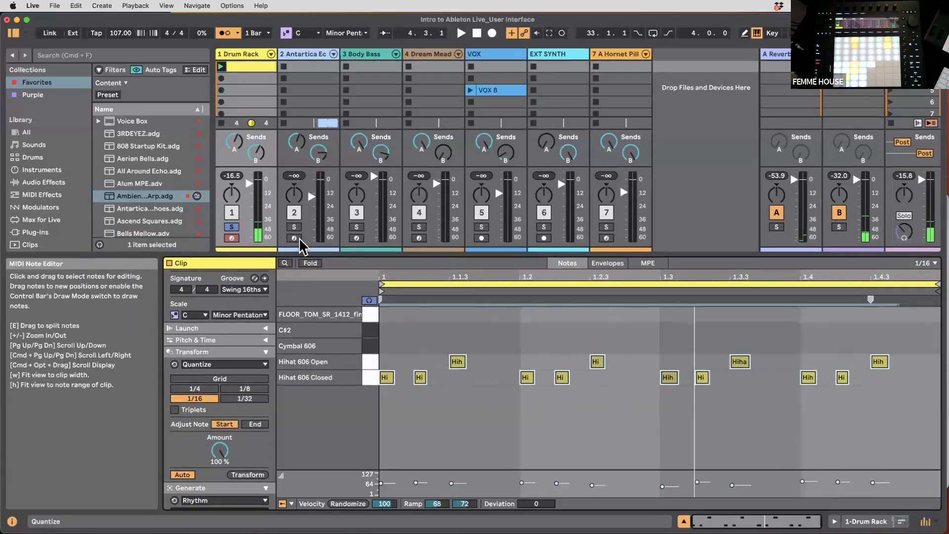
left_click(231, 227)
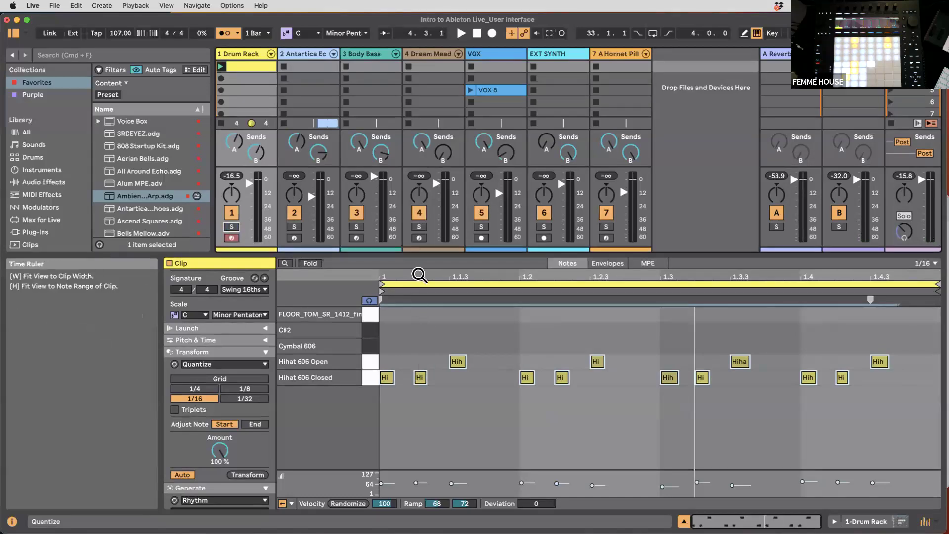
- Reduce the clip view height to reveal the clip slots and track routing, and open the first clip of the Antartica Echoes track
left_click_drag(349, 253, 360, 319)
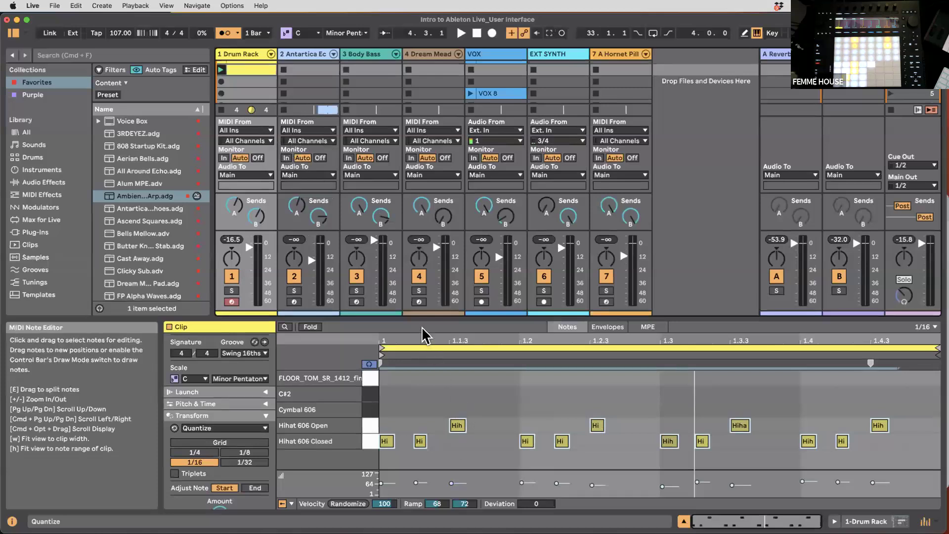
left_click_drag(421, 322, 422, 359)
scroll(306, 138, "up", 1)
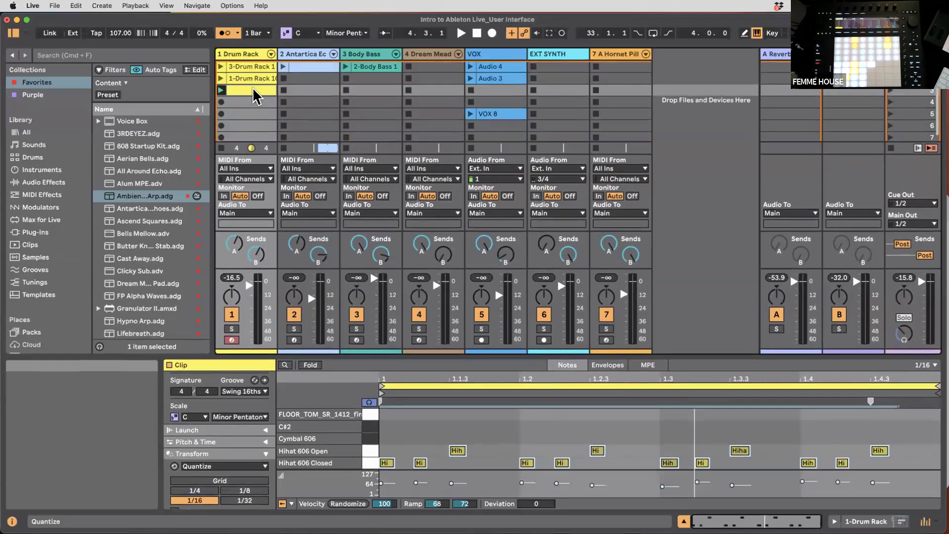
left_click(248, 67)
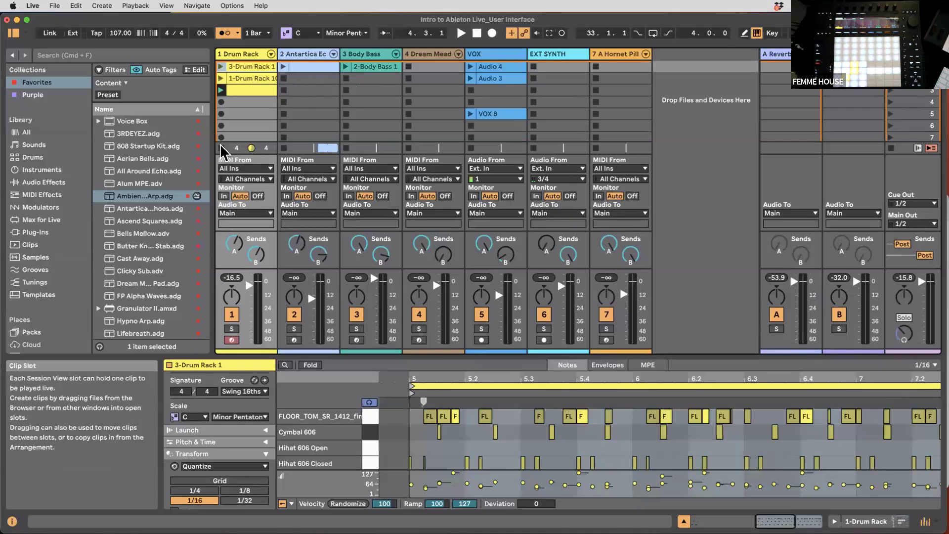
left_click(312, 67)
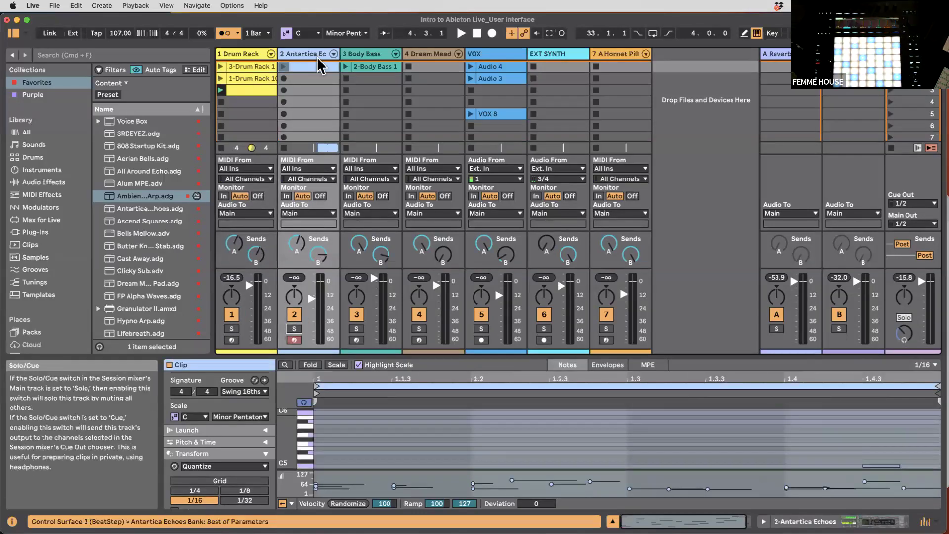
- Play the soloed first Antartica Echoes clip at a higher track volume without the metronome, and solo the Drum Rack track alongside it
left_click(283, 67)
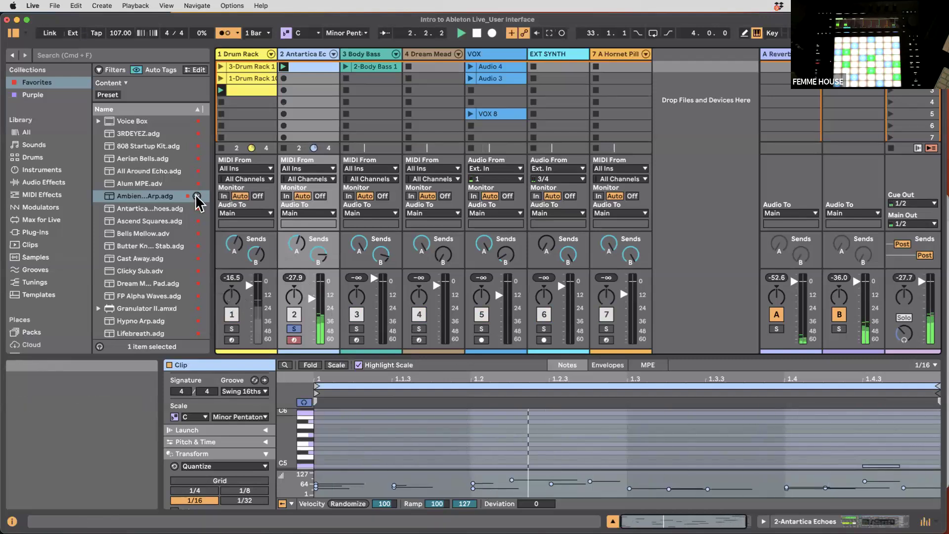
left_click_drag(311, 284, 311, 286)
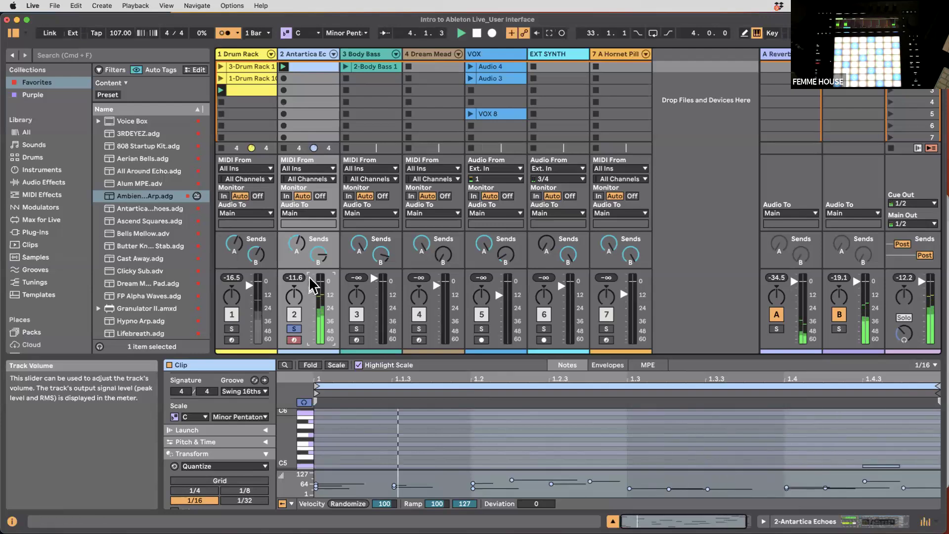
left_click(225, 32)
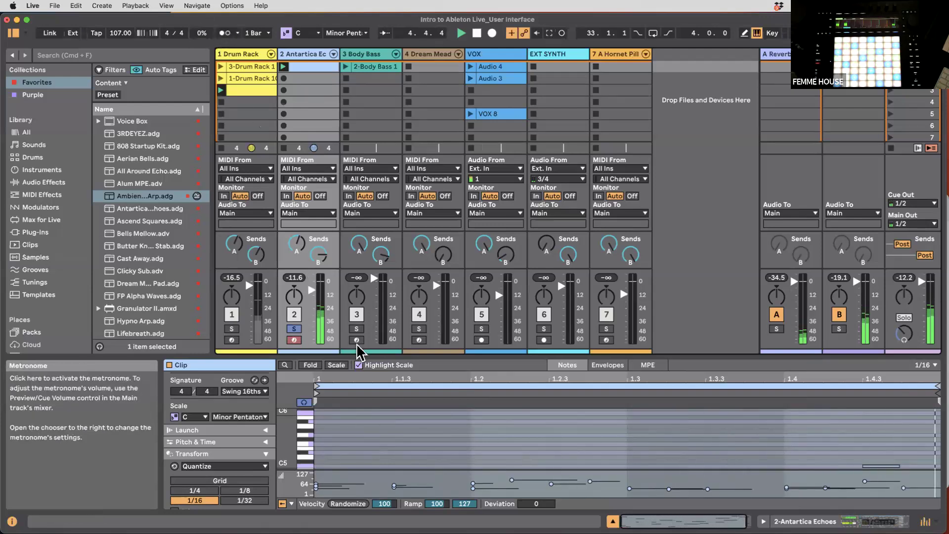
left_click(232, 330)
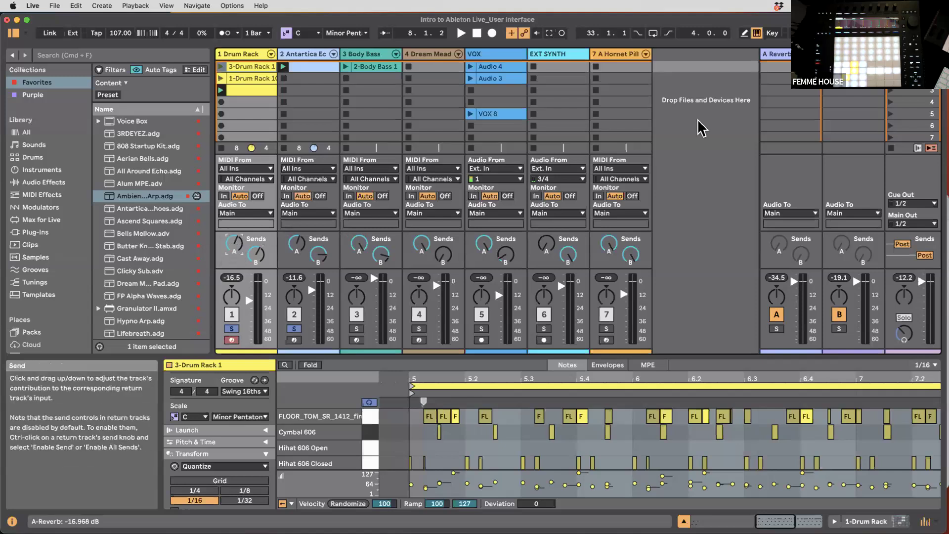
- Select the A-Reverb and B-Delay return tracks in turn, and lower the Drum Rack track's reverb send
left_click(787, 58)
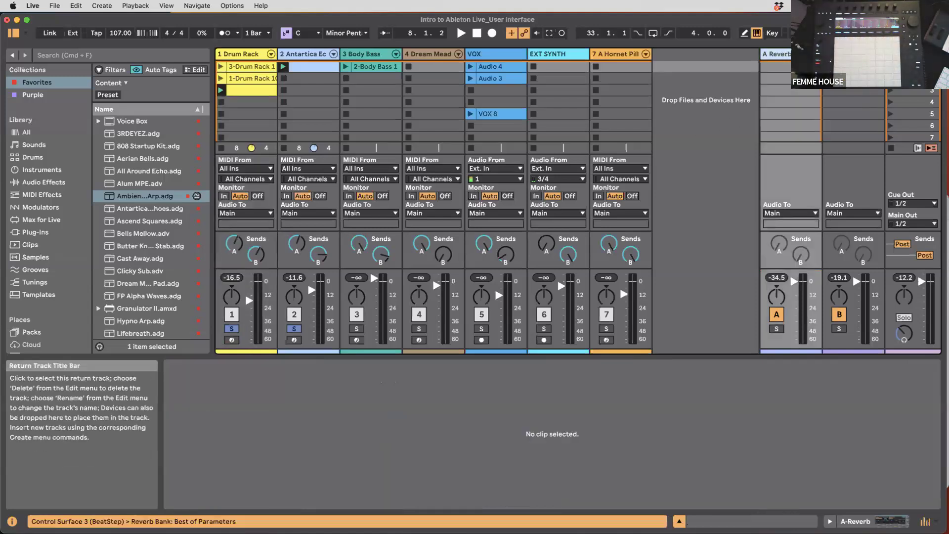
left_click(850, 55)
left_click(787, 54)
left_click(850, 55)
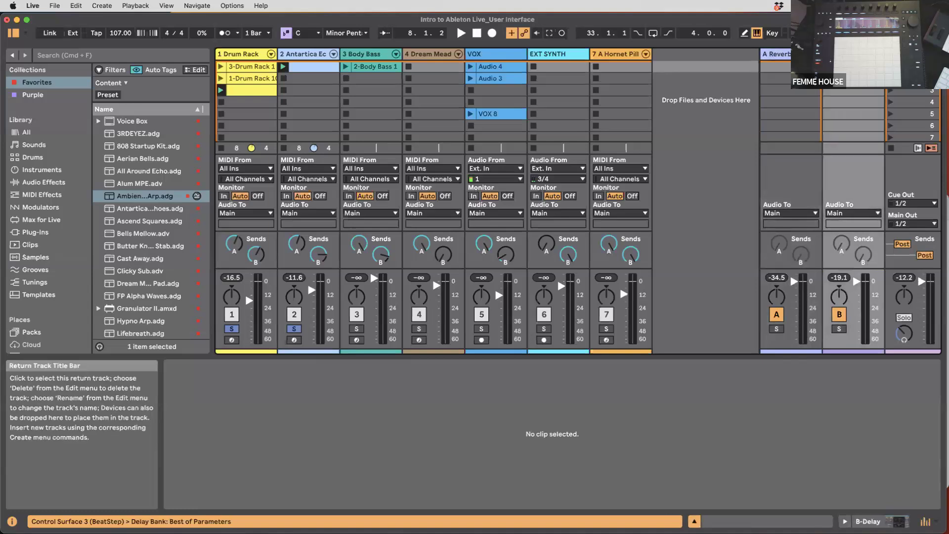
left_click(787, 56)
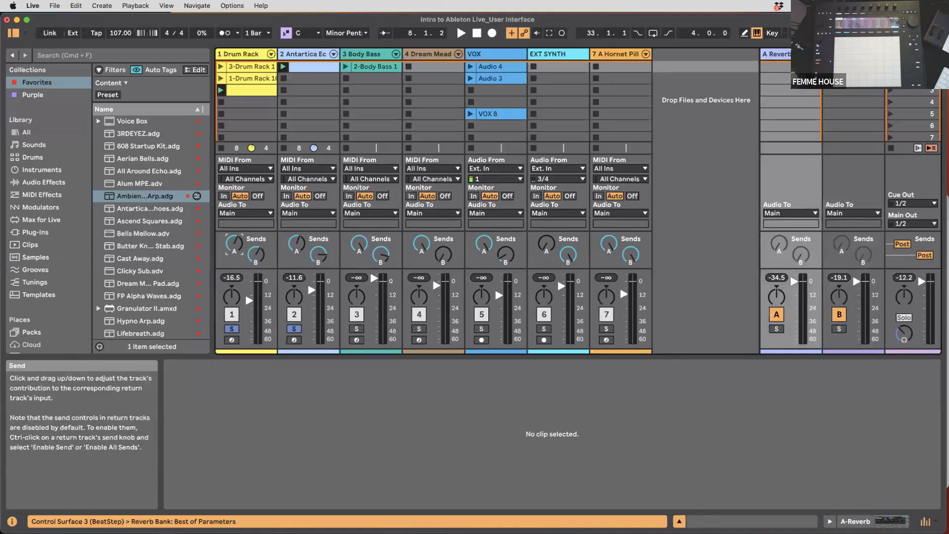
left_click_drag(234, 243, 234, 252)
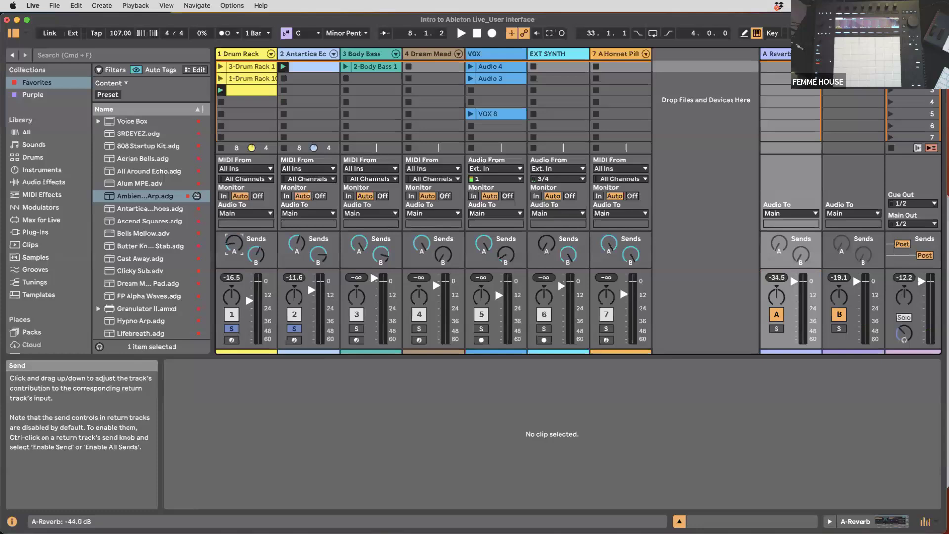
- Show the Reverb and Delay devices on the return tracks, and raise the reverb sends of the Drum Rack and Antartica Echoes tracks
left_click(250, 66)
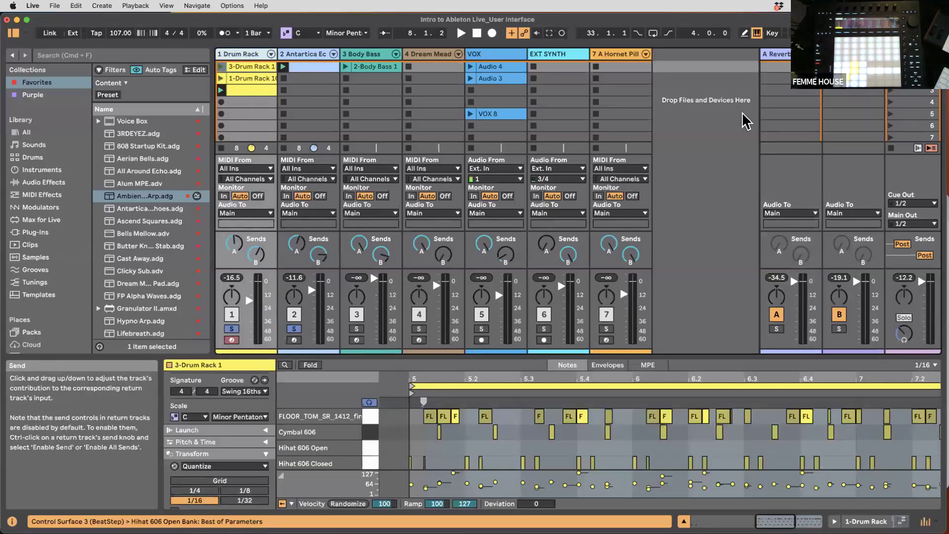
left_click(785, 58)
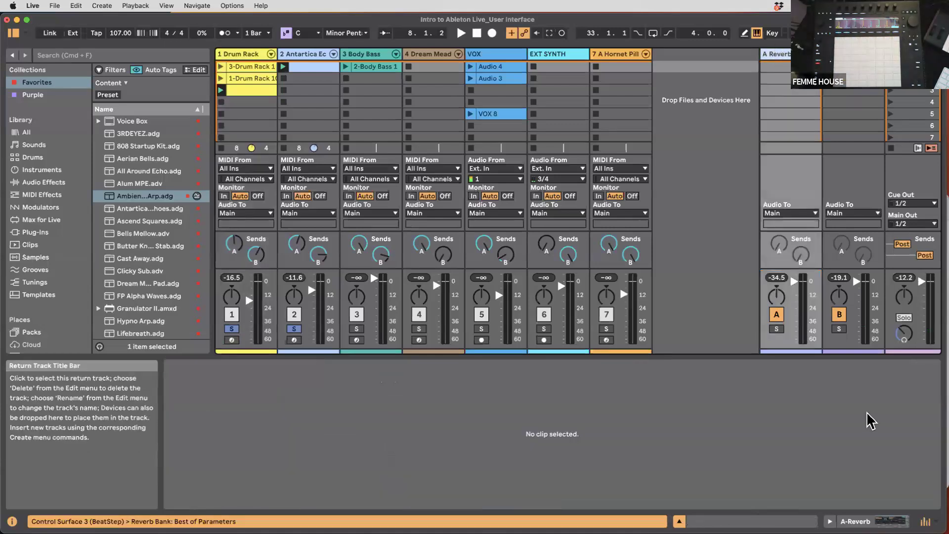
left_click(885, 518)
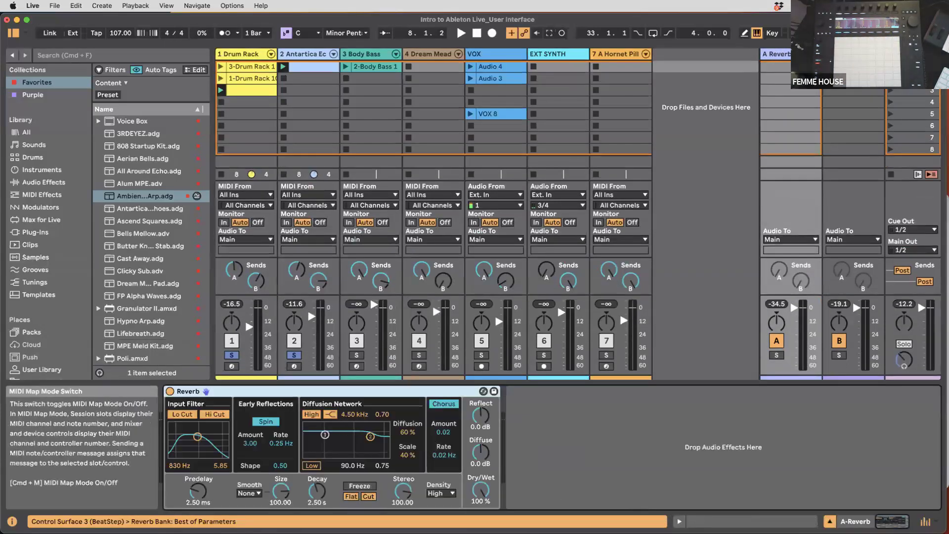
left_click(846, 54)
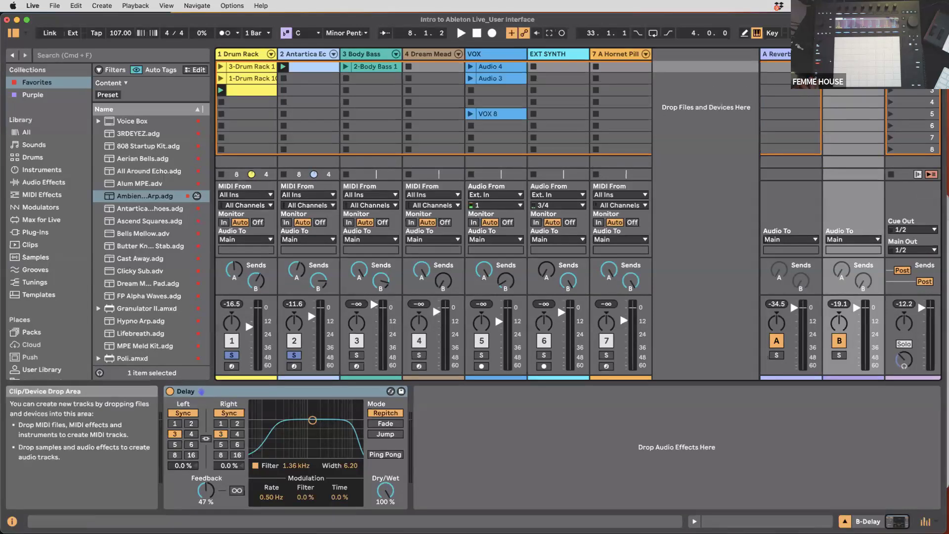
left_click(777, 54)
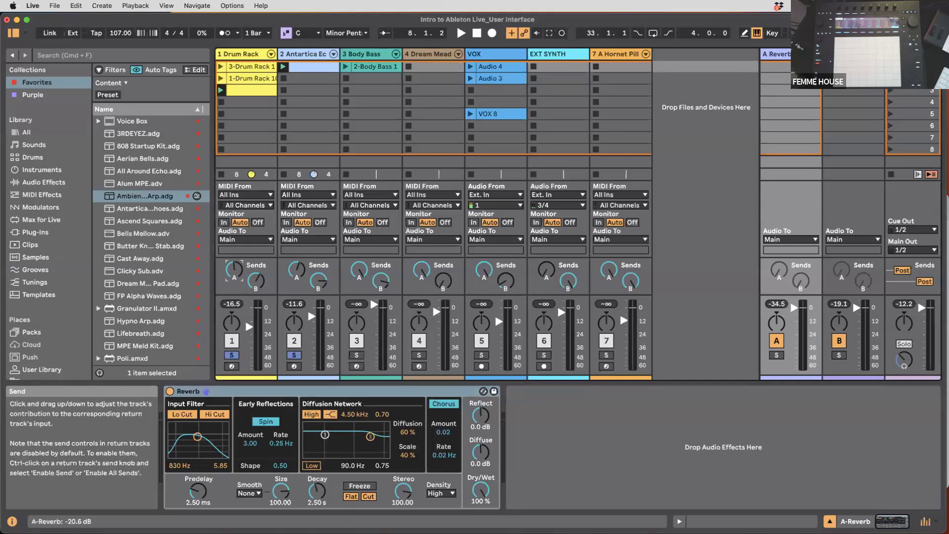
left_click_drag(297, 269, 296, 284)
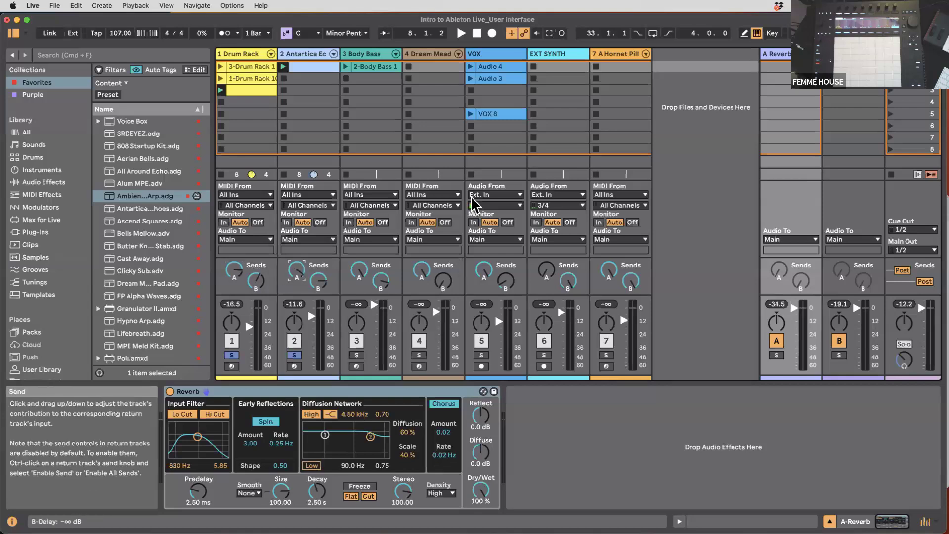
- Open the 2-Body Bass 1 clip in an enlarged note editor, solo its track and play it with the other soloed tracks
left_click(373, 55)
double_click(370, 67)
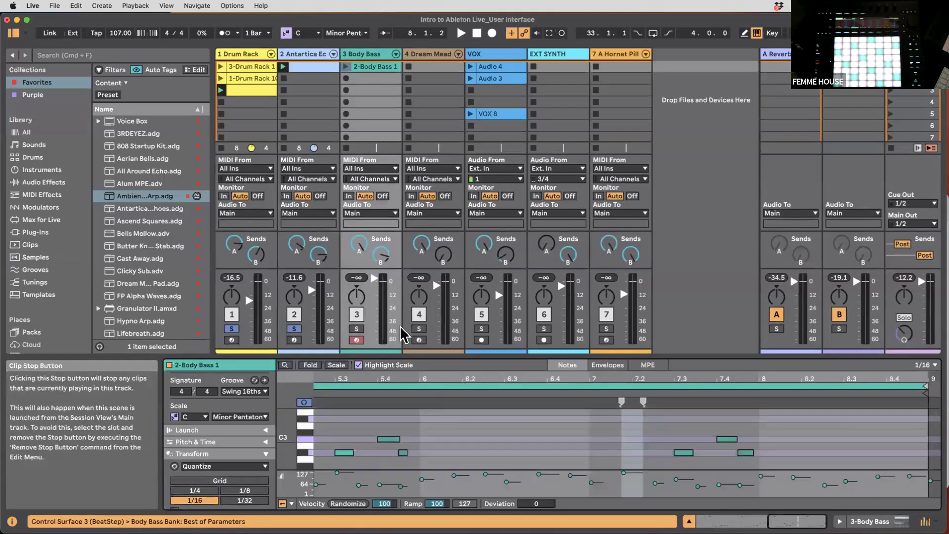
left_click_drag(402, 355, 403, 332)
key("space")
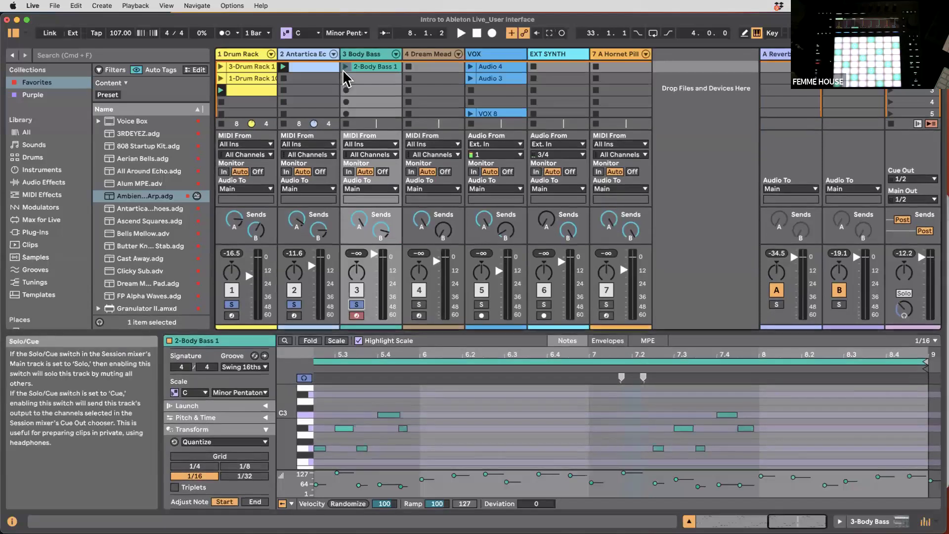
left_click_drag(407, 334, 409, 239)
scroll(413, 363, "down", 5)
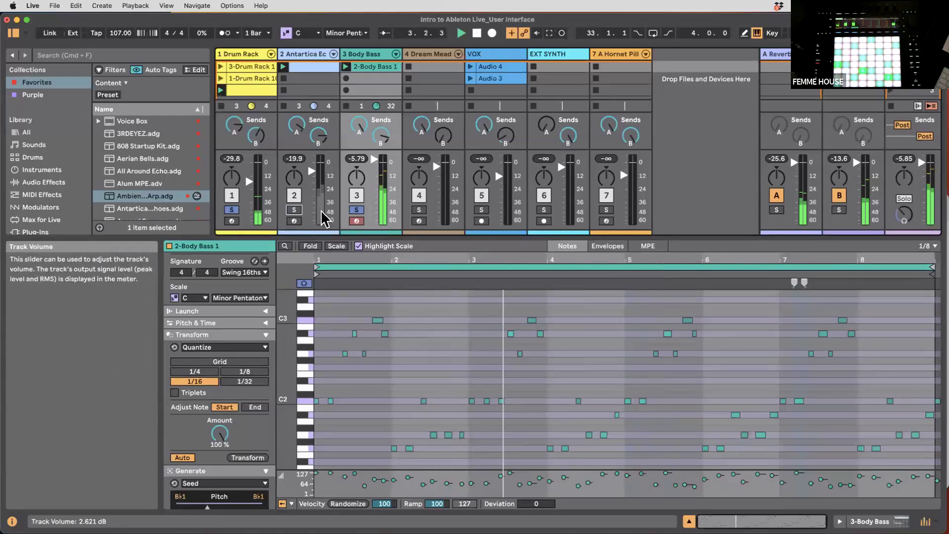
- Listen to the Body Bass track alone, stop playback and clear its solo, and shrink the clip view to reveal the track routing
left_click(231, 211)
left_click(356, 209)
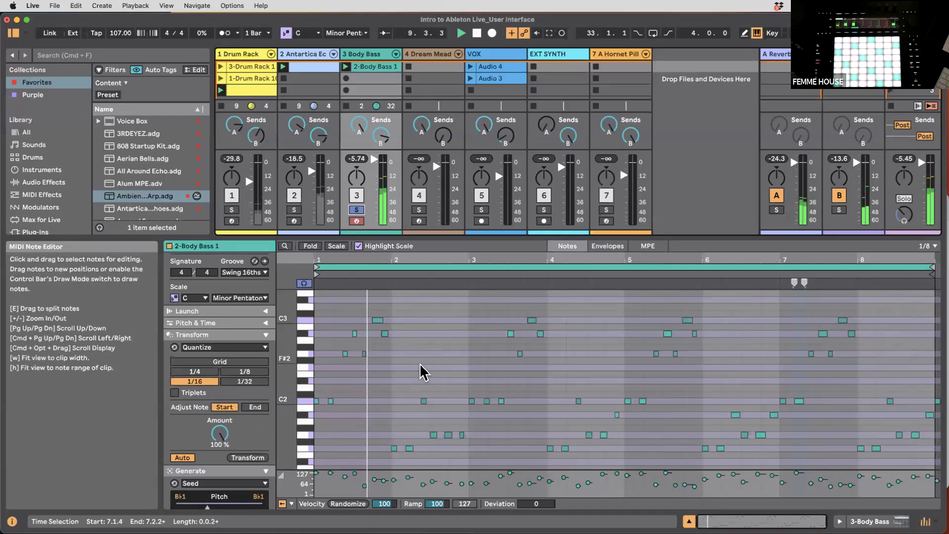
key("space")
scroll(424, 373, "down", 5)
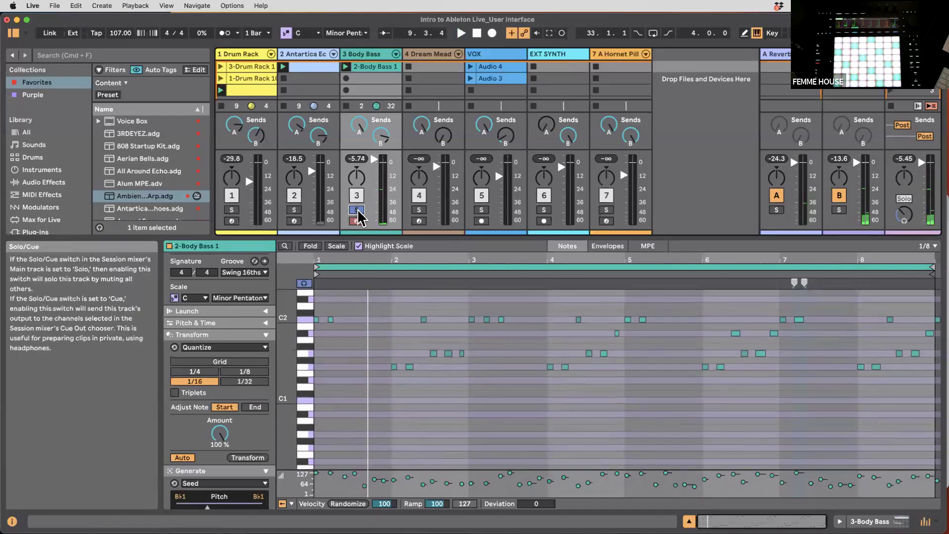
left_click_drag(372, 240, 373, 315)
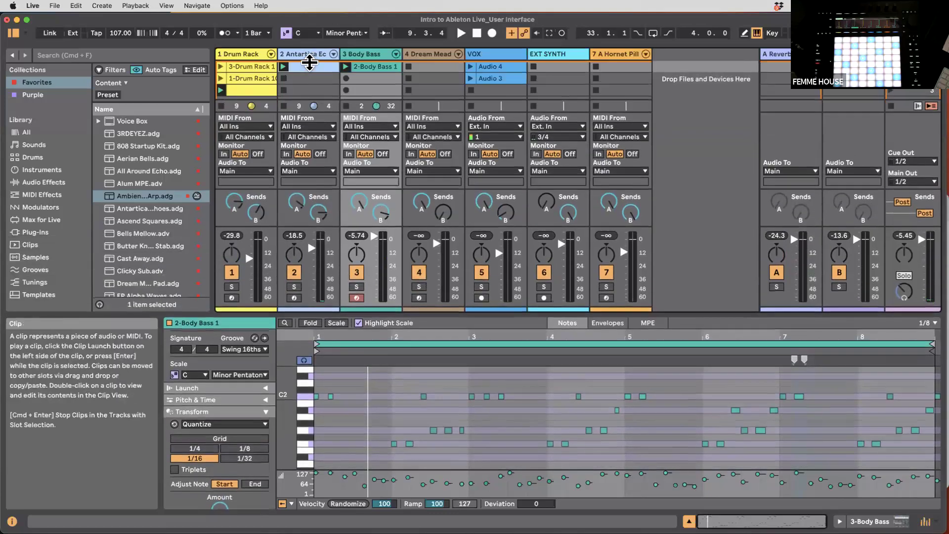
- Open the first Antartica Echoes clip in an enlarged note editor with its track soloed, and collapse the Transform tools to show Generate fully
left_click(309, 64)
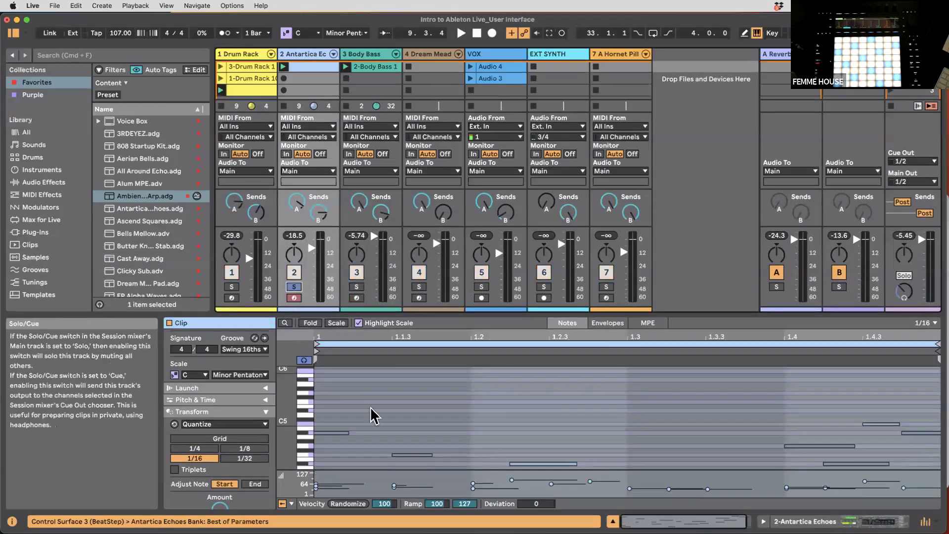
left_click_drag(368, 315, 363, 155)
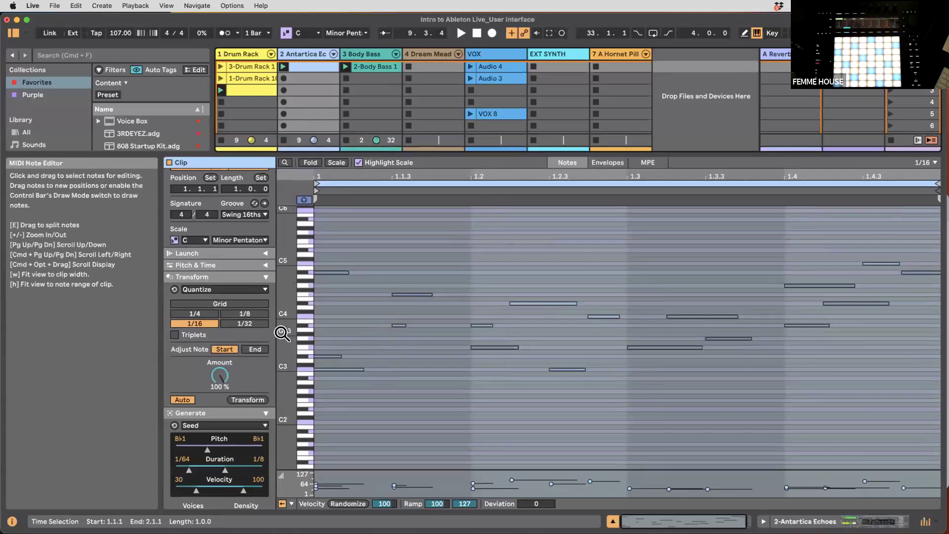
scroll(250, 328, "down", 3)
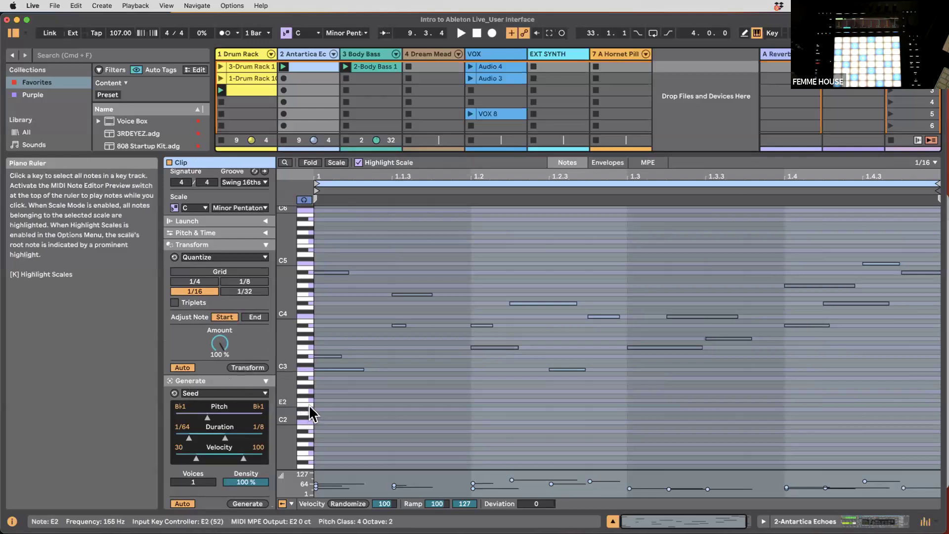
scroll(217, 370, "up", 6)
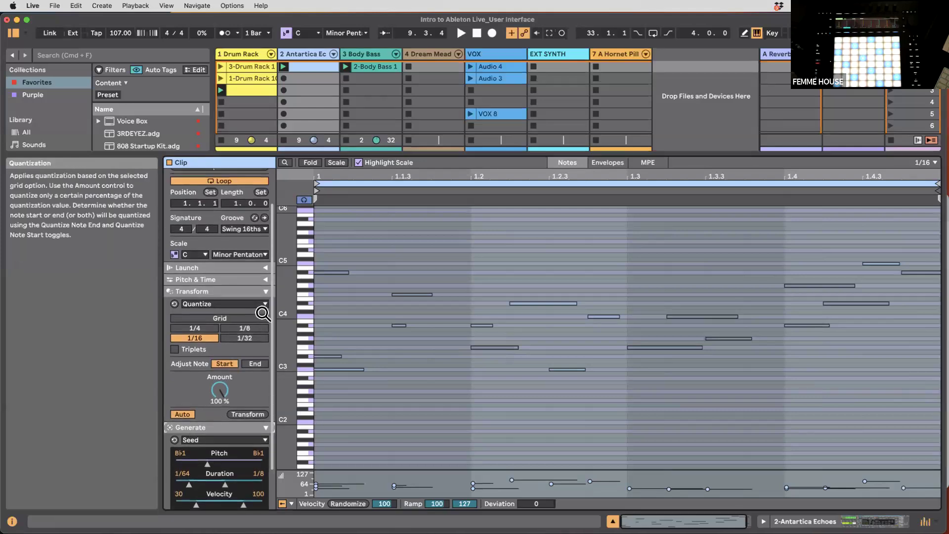
left_click(224, 329)
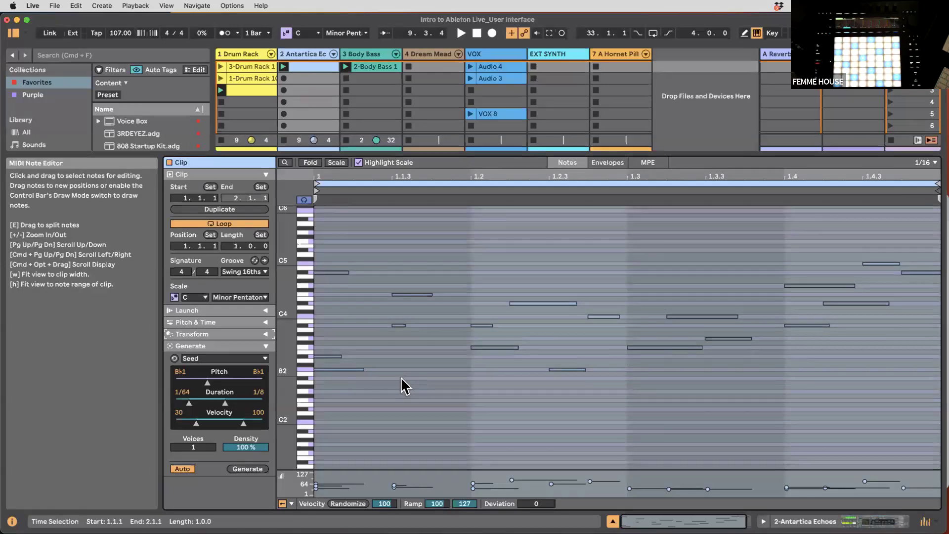
- Create an empty clip in the second Antartica Echoes slot and choose the Stacks generator for it
double_click(301, 78)
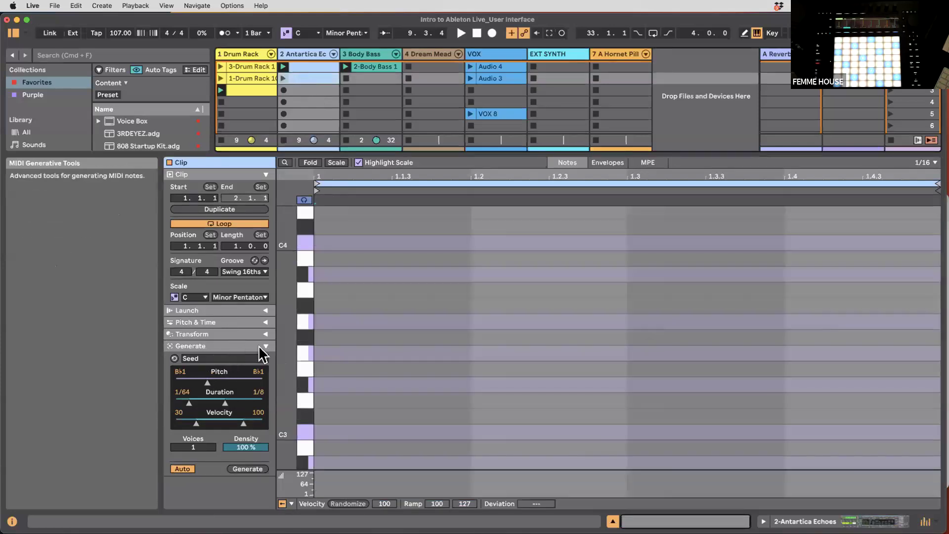
left_click(222, 358)
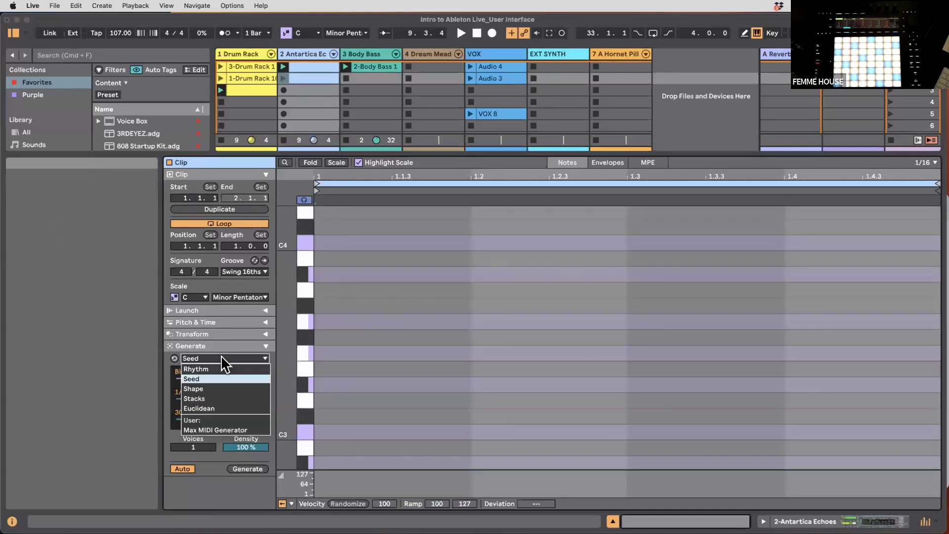
left_click(213, 400)
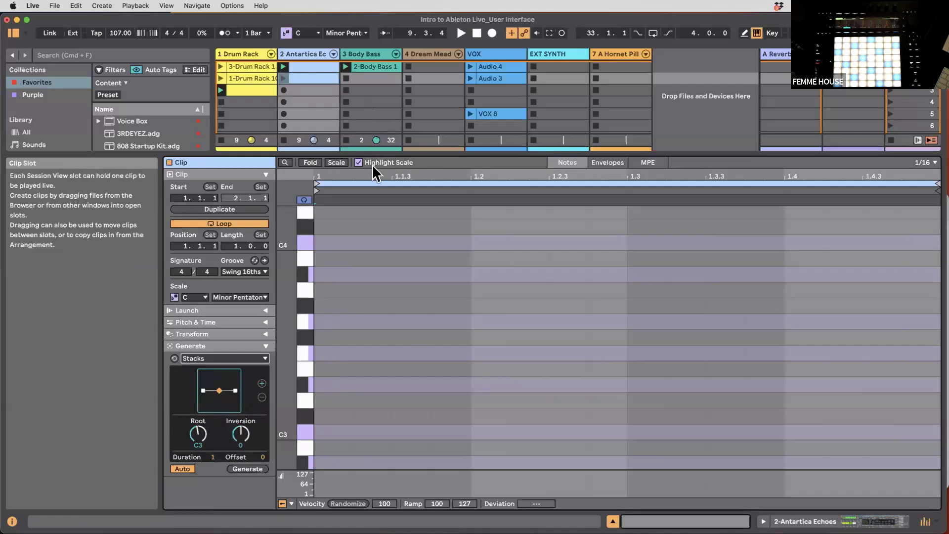
left_click_drag(371, 154, 371, 203)
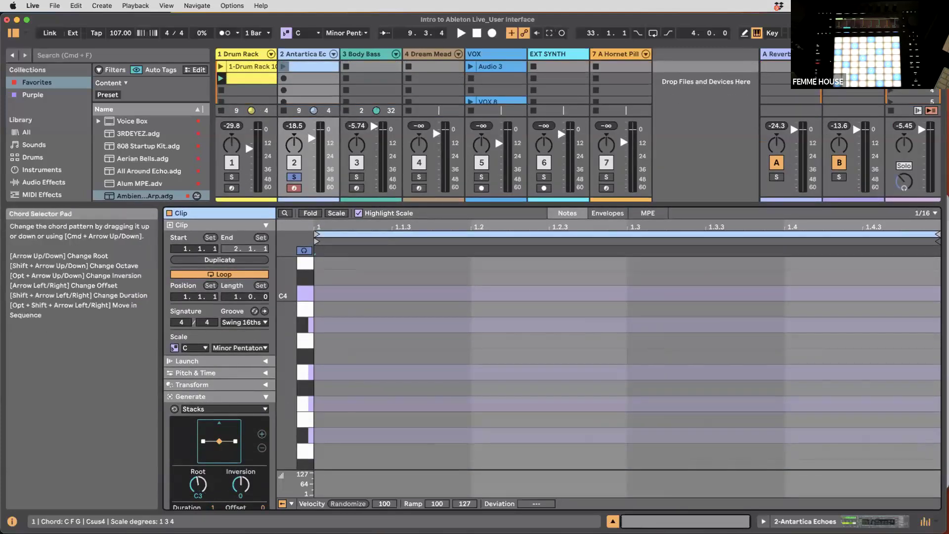
- Generate a three-note chord in the new clip with Stacks, using root G3 and inversion 2
left_click(219, 441)
left_click_drag(196, 490, 239, 475)
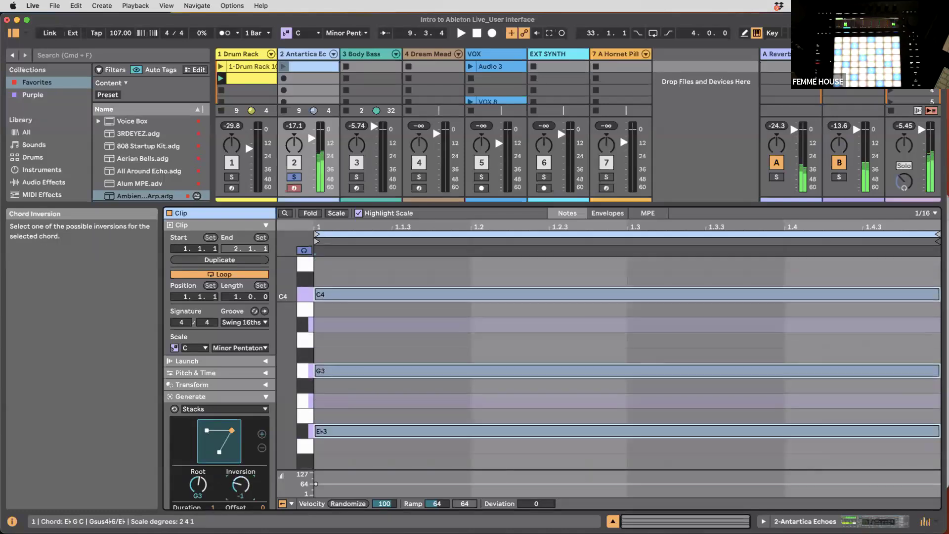
left_click_drag(241, 485, 240, 475)
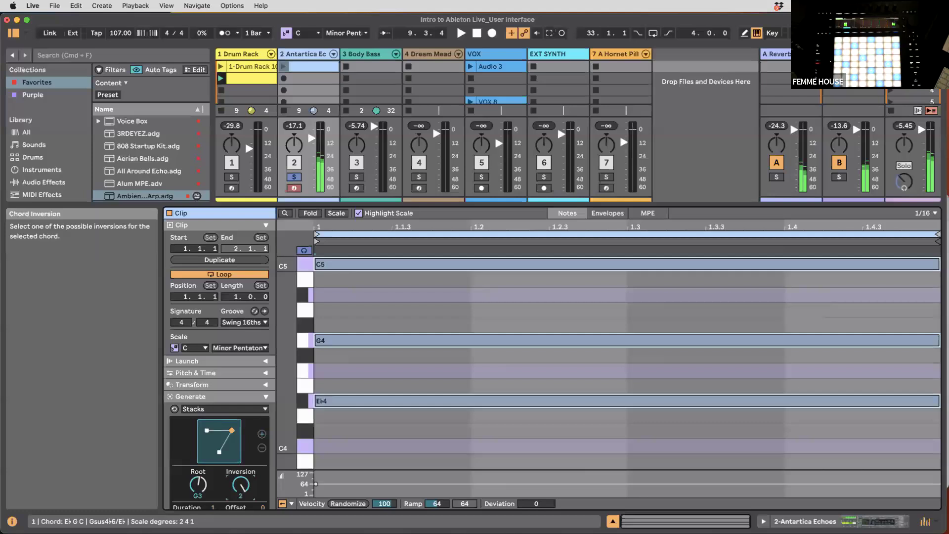
- Add a second Stacks chord with root E♭3 and inversion 2, play the clip, and deselect the generated notes
left_click(262, 434)
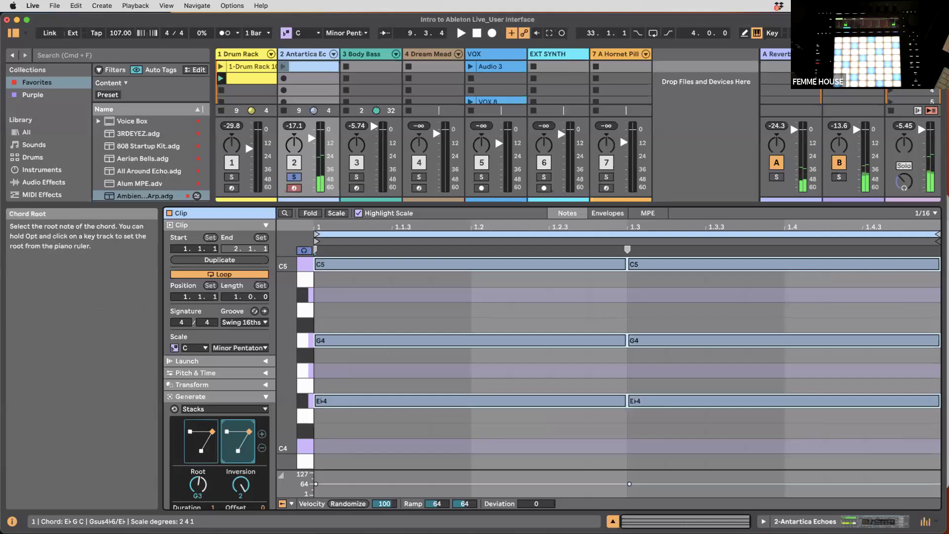
left_click_drag(200, 485, 200, 494)
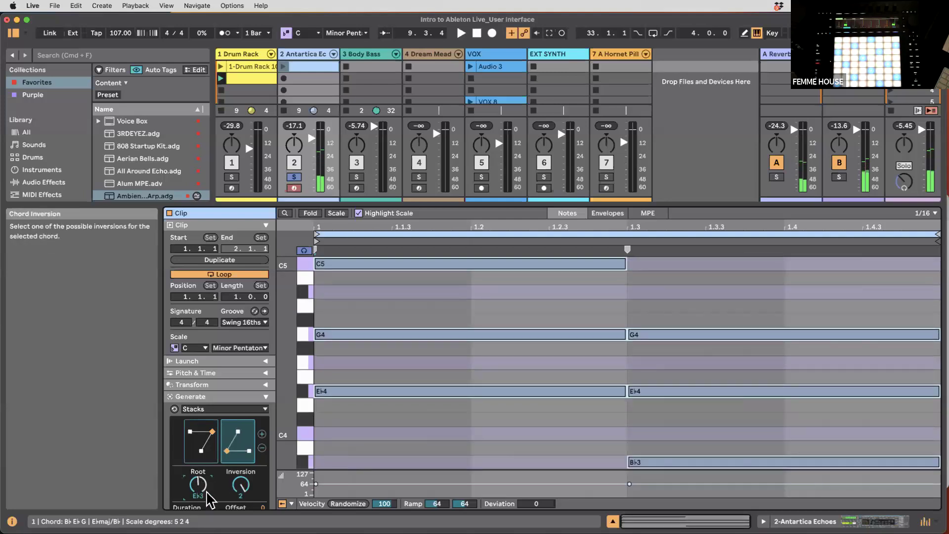
mouse_move(241, 484)
left_mouse_down()
mouse_move(240, 500)
mouse_move(241, 479)
left_mouse_up()
left_click(283, 66)
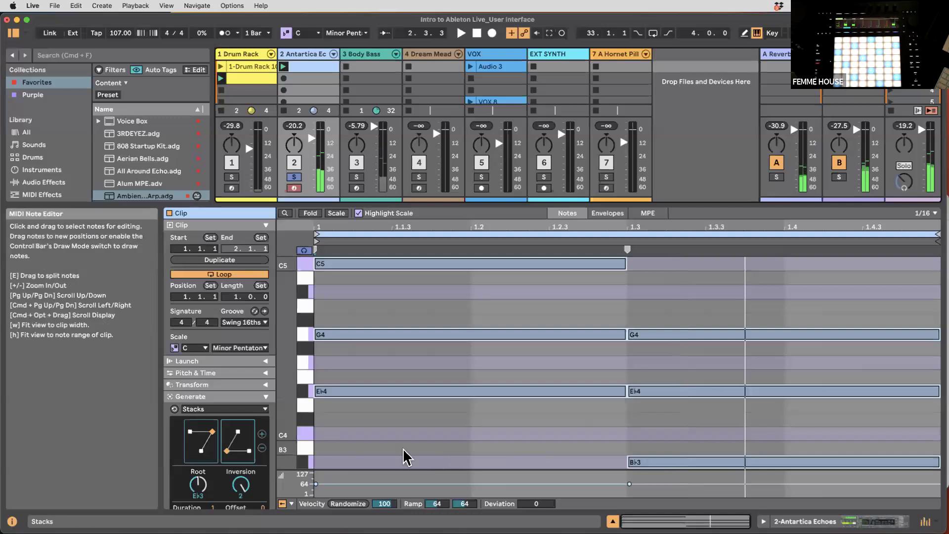
left_click(436, 421)
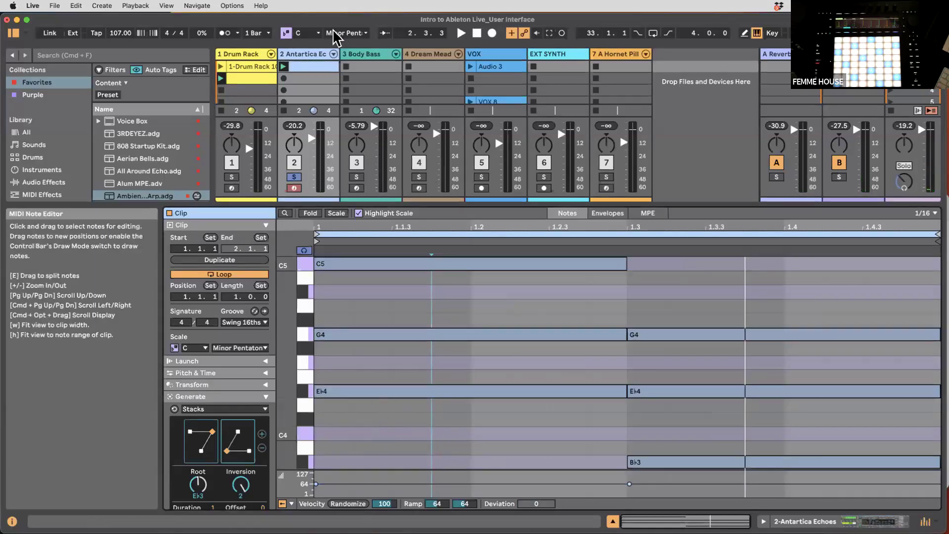
- Delete all the chord notes from the clip and switch its generator from Stacks to Rhythm and on to Seed
key("super+a")
key("Delete")
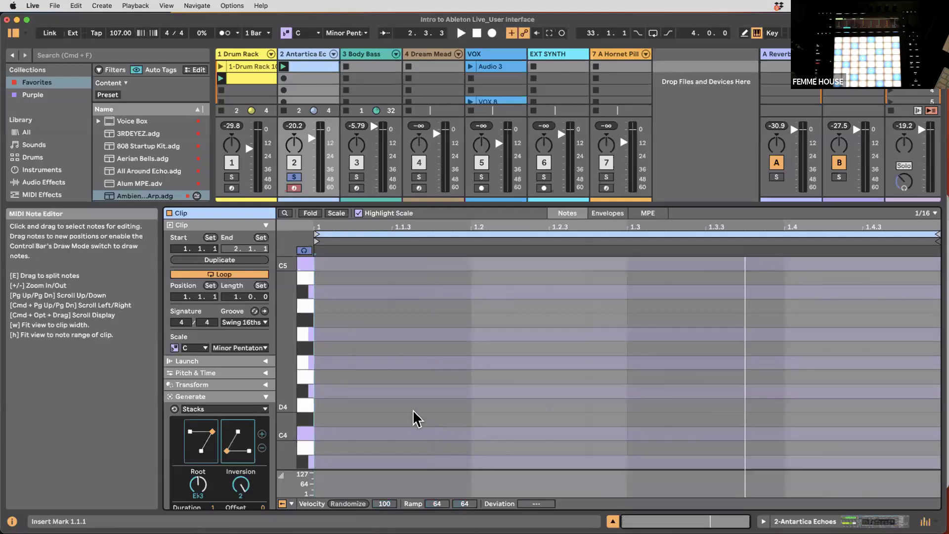
left_click(231, 409)
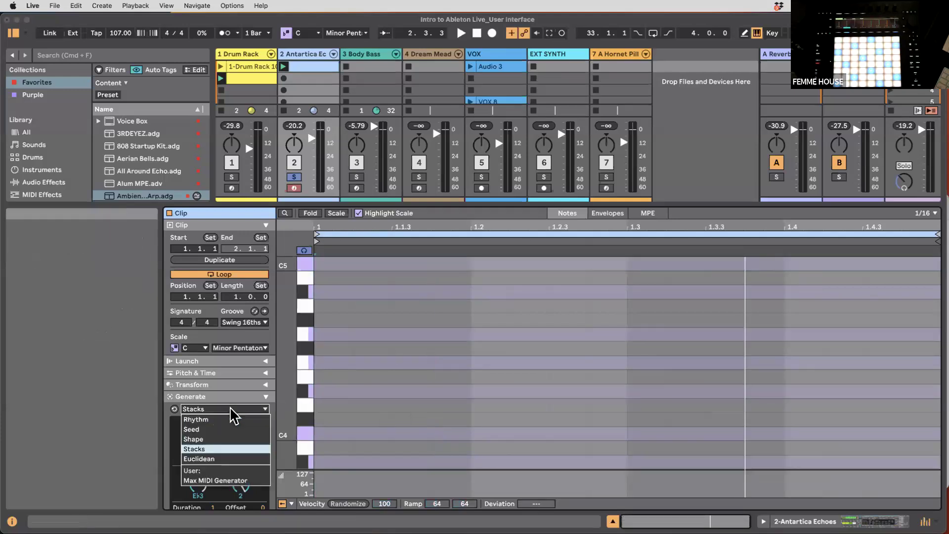
left_click(222, 419)
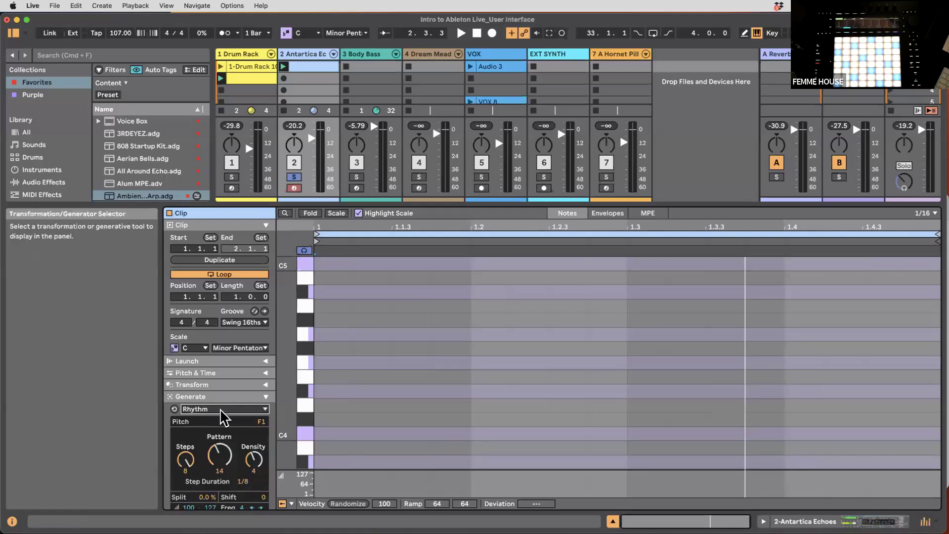
left_click(224, 409)
left_click(205, 429)
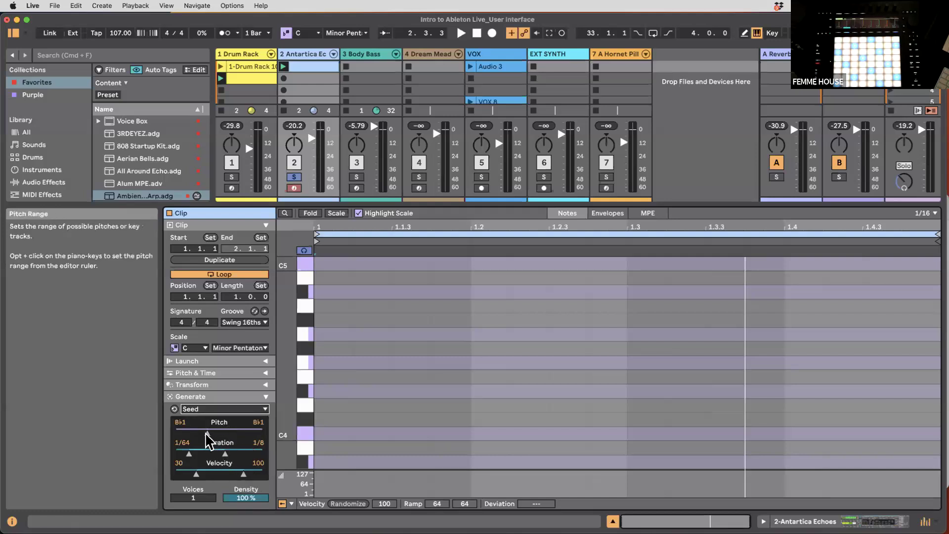
- Generate a run of B♭2 notes with Seed by raising its pitch range, and set the voices to 5
left_click_drag(207, 433, 215, 433)
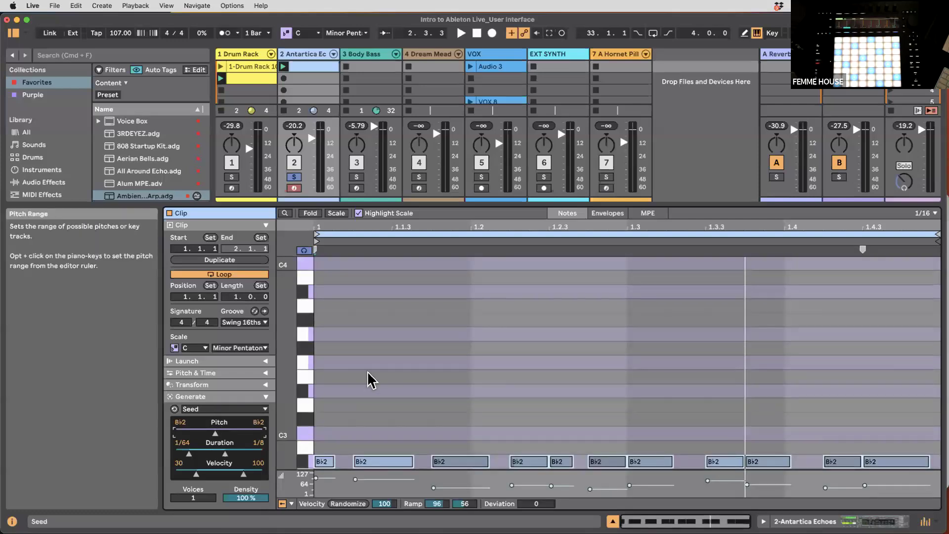
scroll(376, 379, "down", 3)
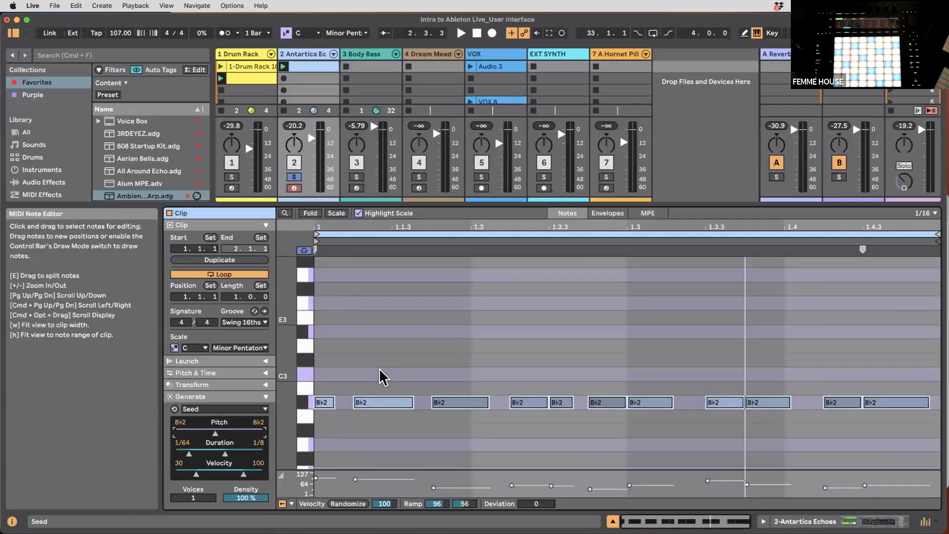
left_click(353, 388)
scroll(228, 466, "down", 1)
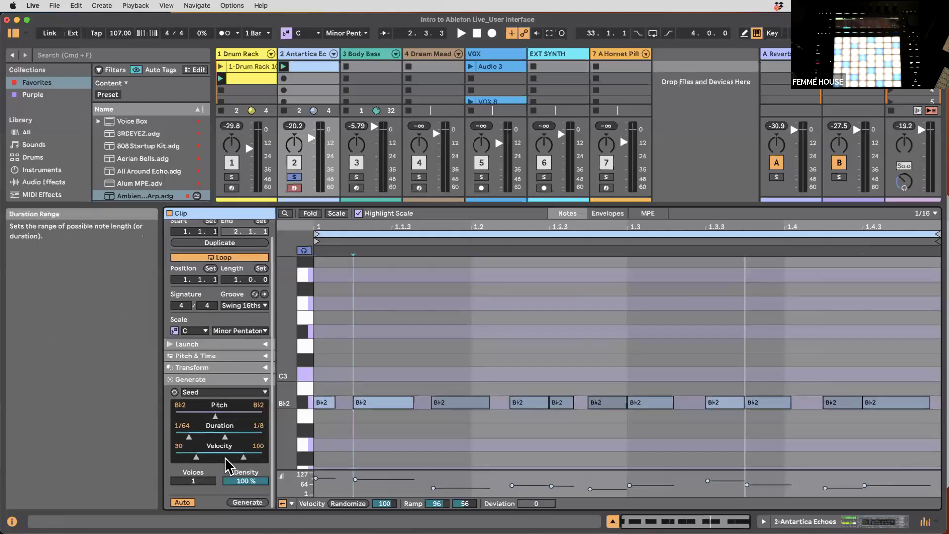
left_click(249, 502)
left_click(192, 480)
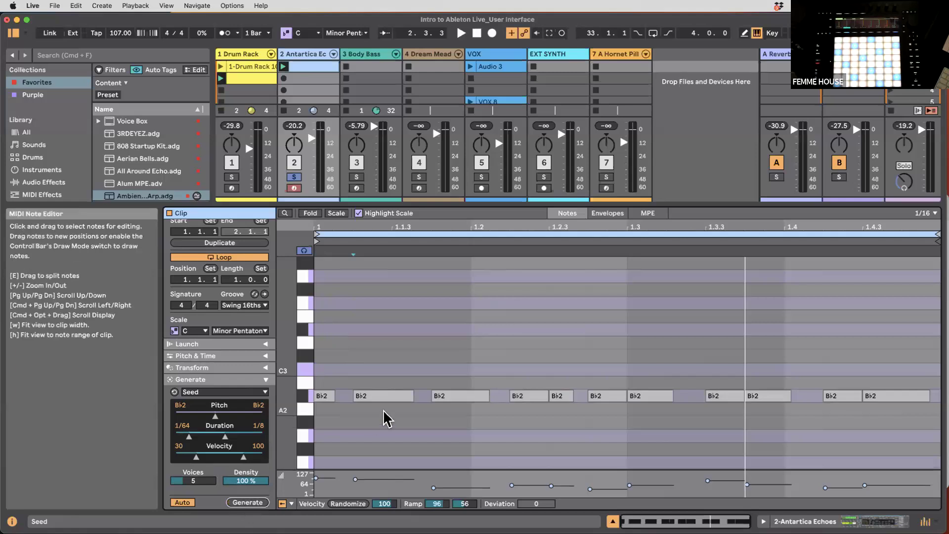
- Choose the Shape generator and draw a U-shaped pitch curve between C3 and C5 to generate a melody
left_click(247, 392)
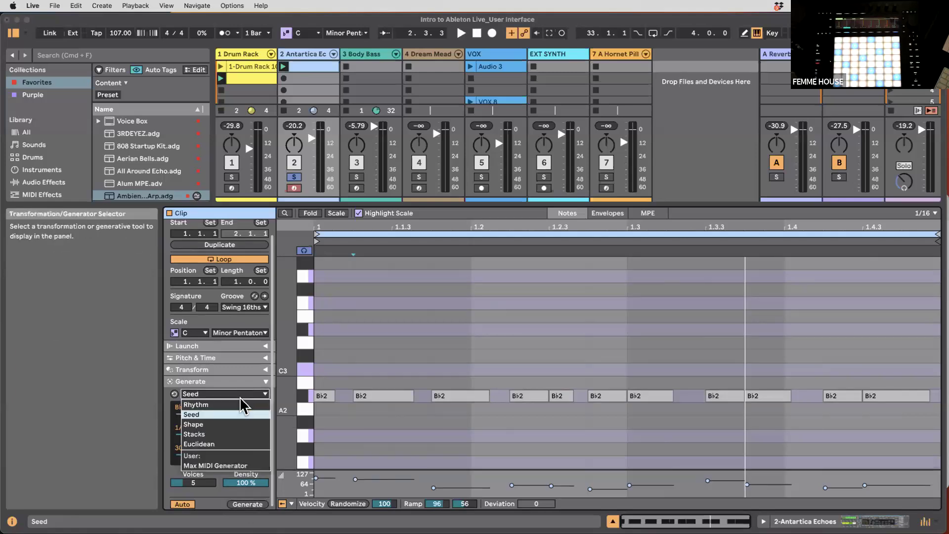
left_click(226, 430)
mouse_move(179, 430)
left_mouse_down()
mouse_move(252, 425)
mouse_move(255, 415)
mouse_move(211, 438)
mouse_move(176, 408)
left_mouse_up()
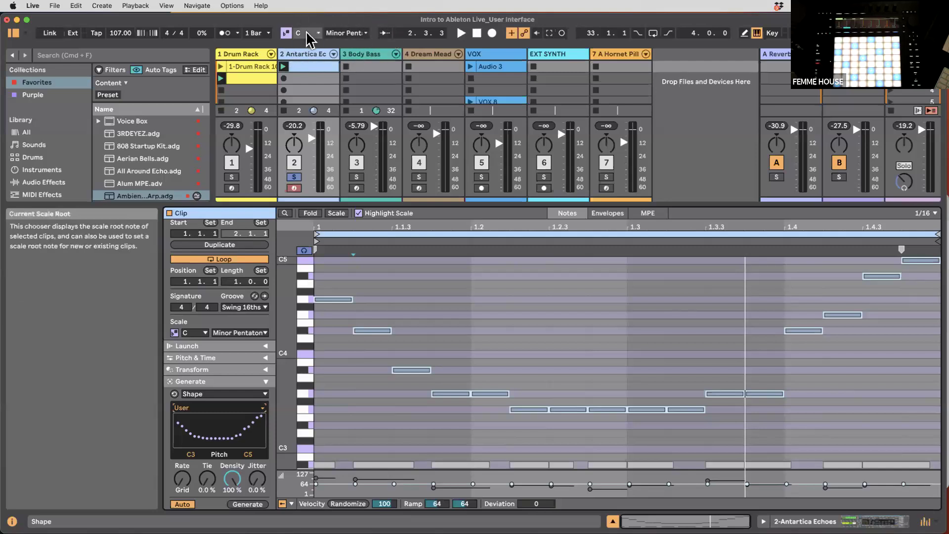
left_click(346, 34)
left_click(346, 33)
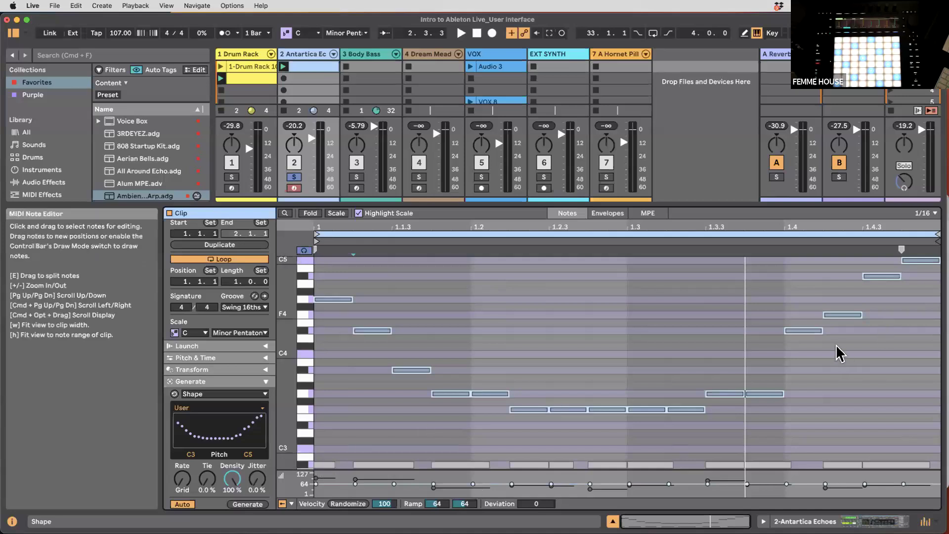
- Play the Antartica Echoes clip to audition the Shape melody, and stop playback
left_click(284, 67)
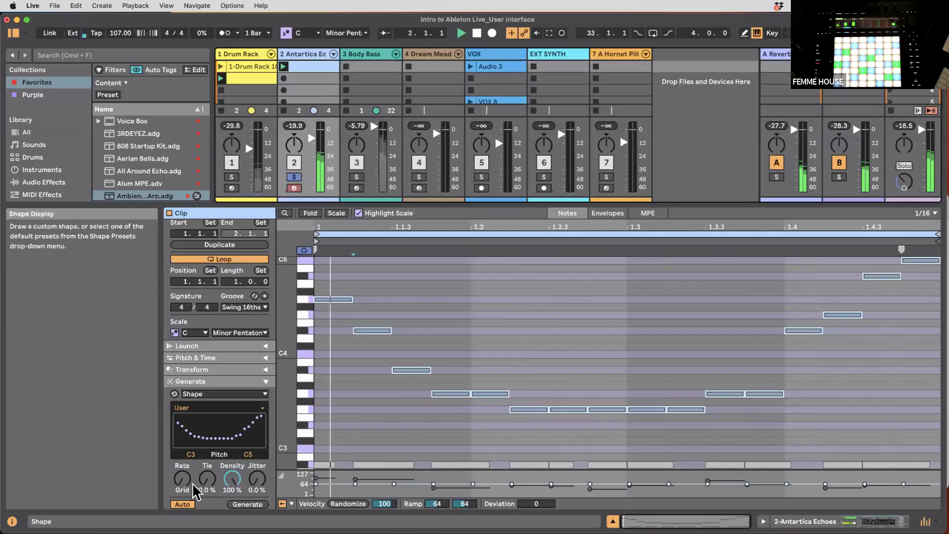
scroll(419, 416, "down", 2)
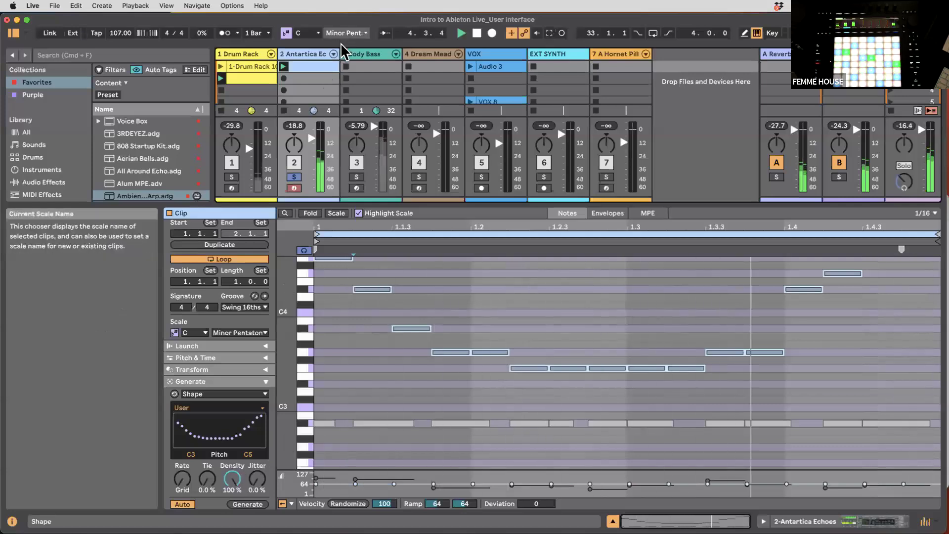
scroll(423, 381, "up", 2)
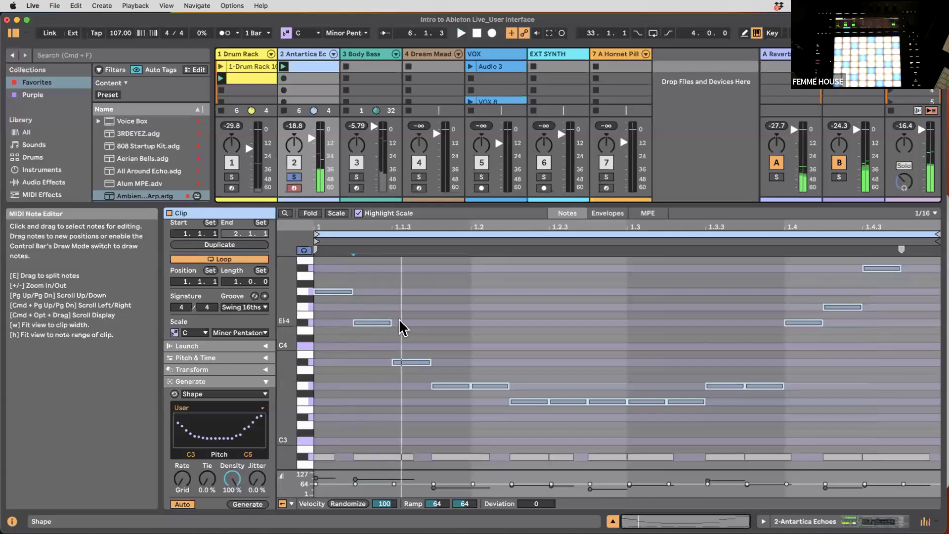
- Narrow the browser and collapse the clip view so that Session View and its mixer fill the full height
left_click_drag(328, 203, 332, 220)
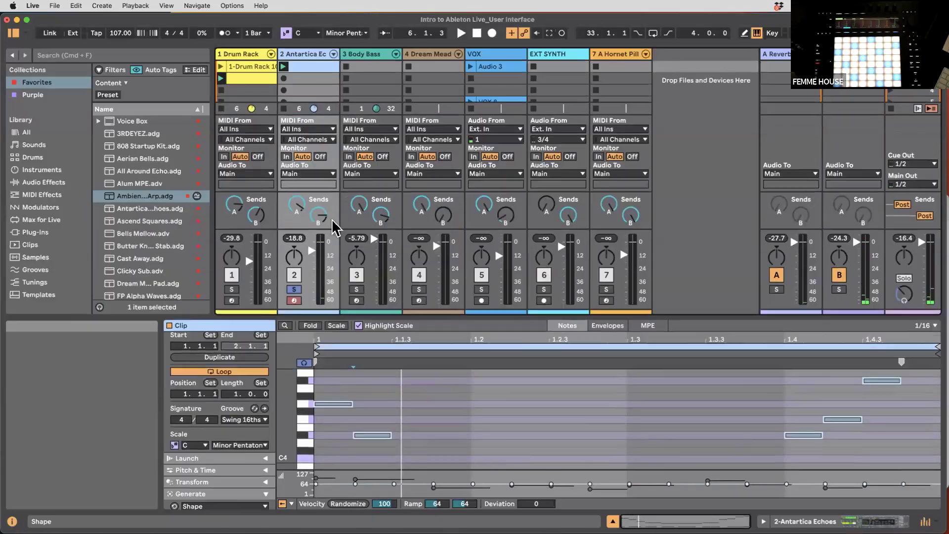
scroll(348, 127, "up", 1)
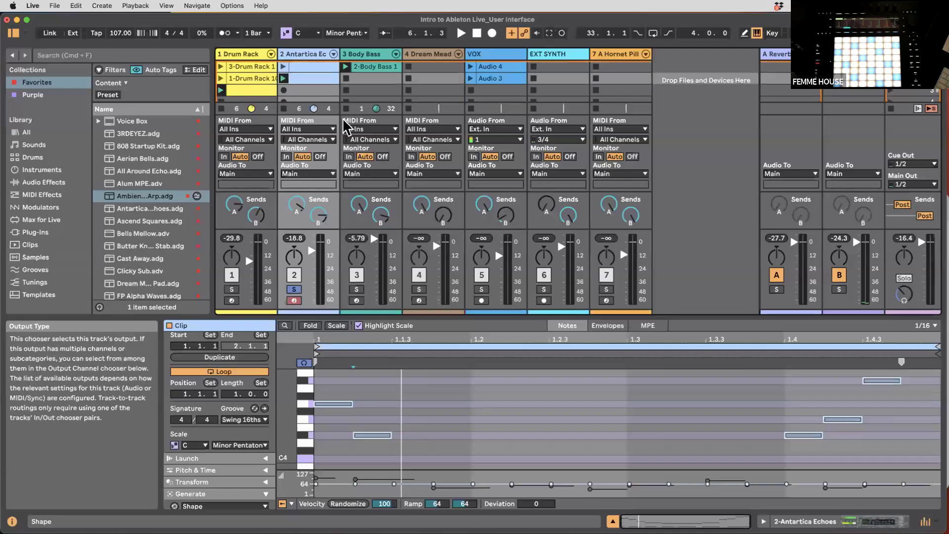
left_click_drag(346, 314, 336, 341)
left_click_drag(212, 237, 200, 211)
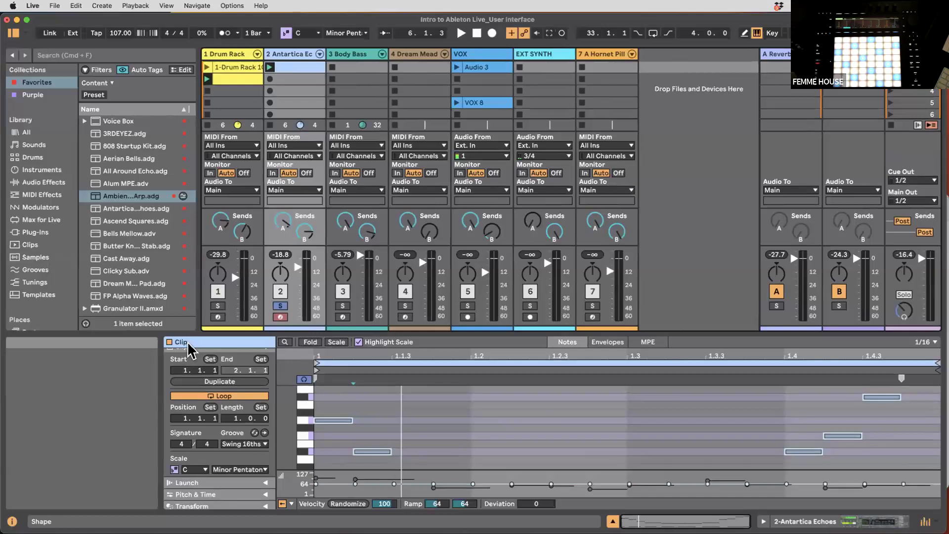
left_click_drag(191, 334, 196, 449)
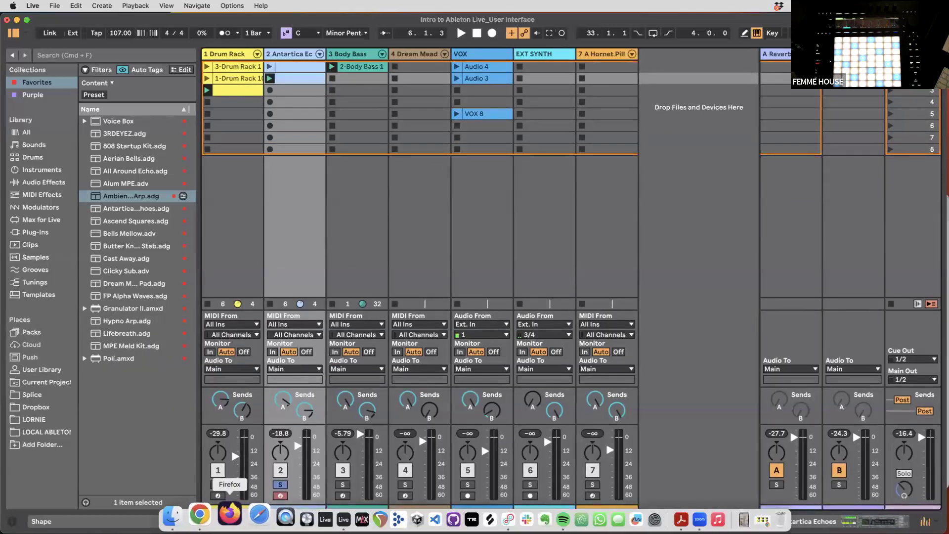
left_click_drag(132, 445, 131, 533)
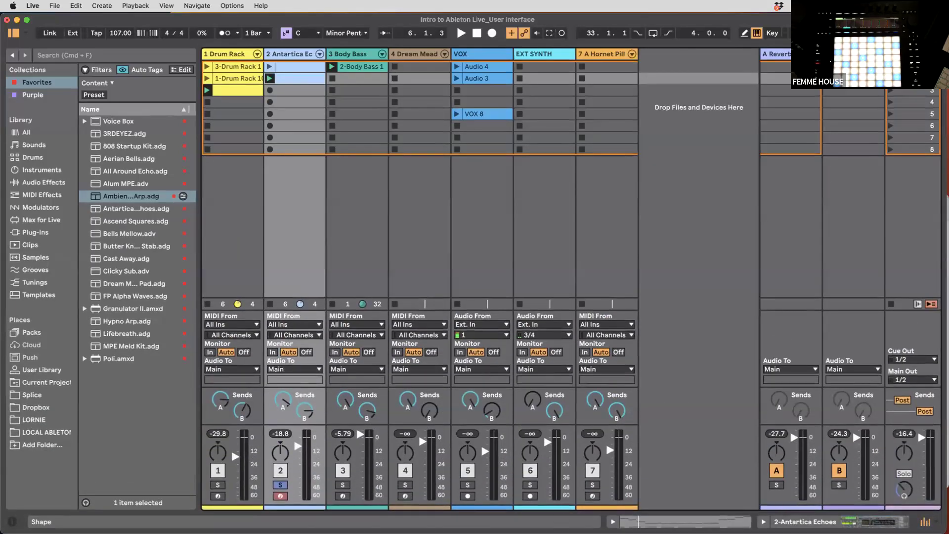
- Check the mixer's display options, hide the whole mixer, and show it again
right_click(851, 438)
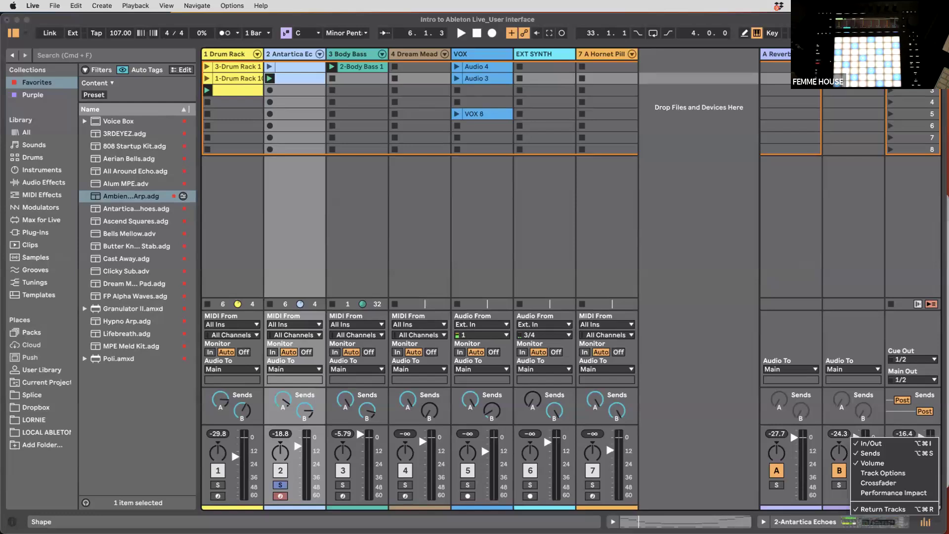
left_click(925, 522)
left_click(925, 522)
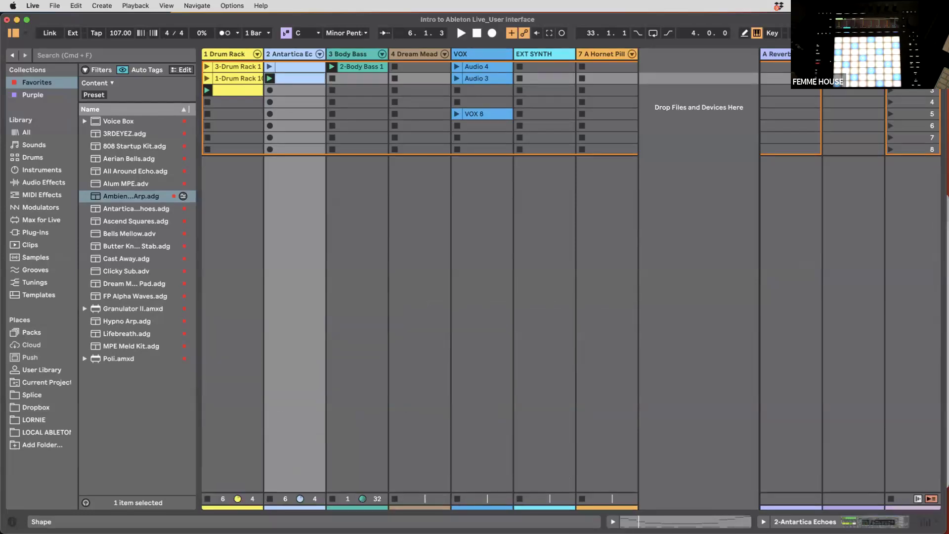
key("alt+super+m")
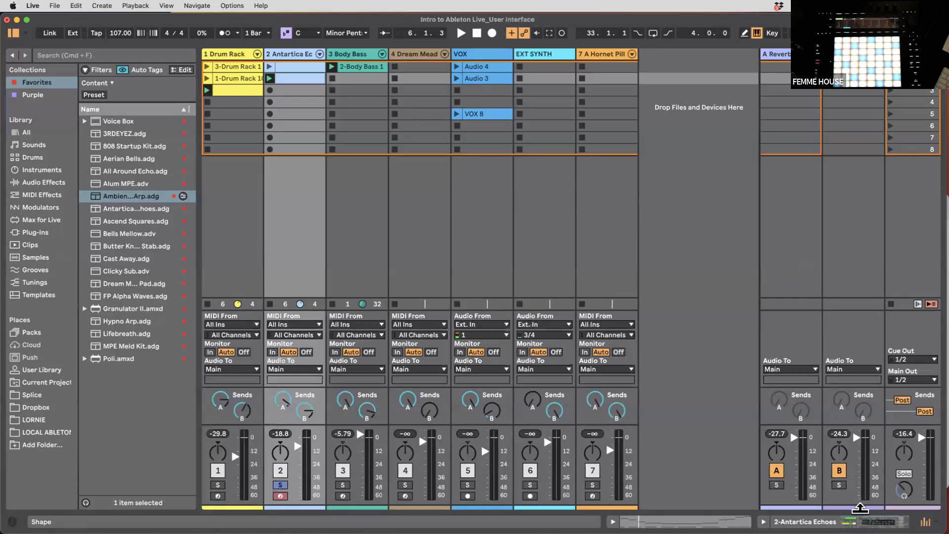
- Show the Antartica Echoes device chain and hide the mixer's In/Out section
left_click(873, 522)
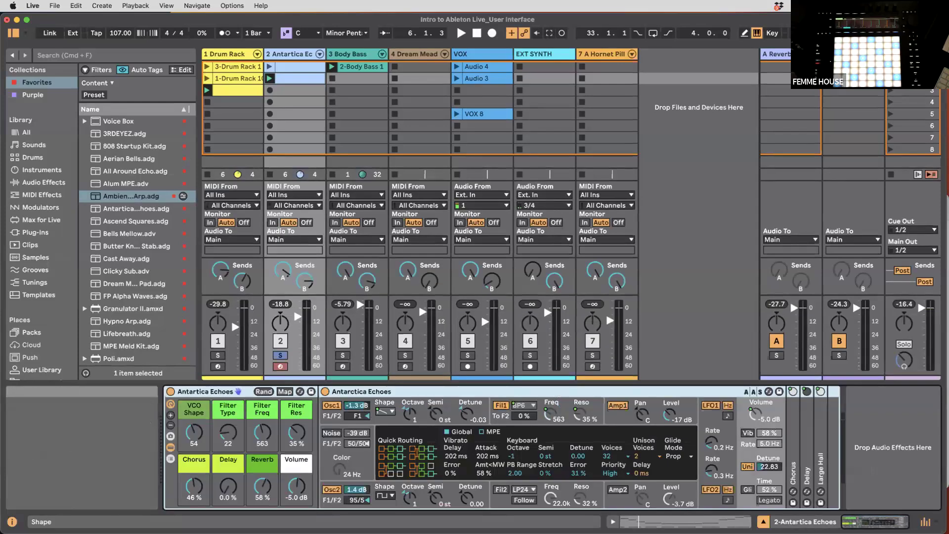
left_click(925, 522)
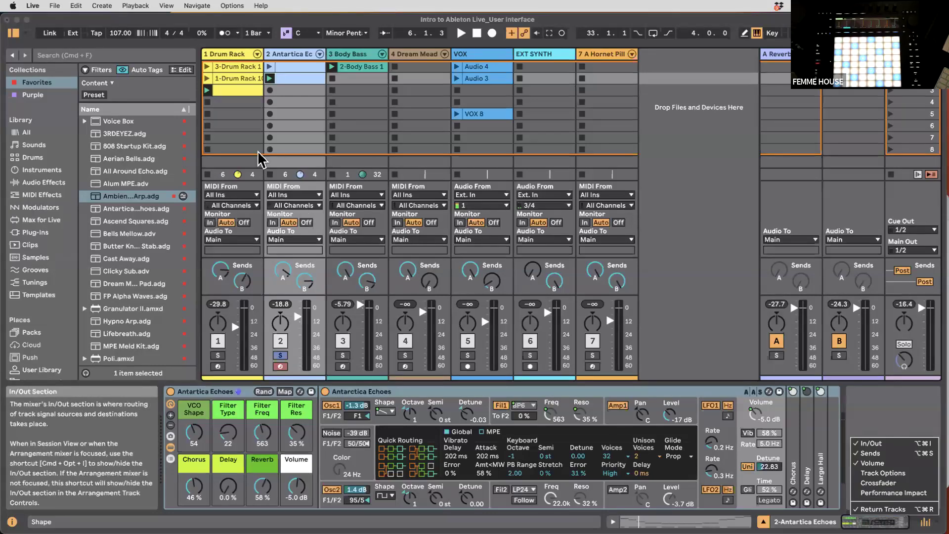
left_click(874, 444)
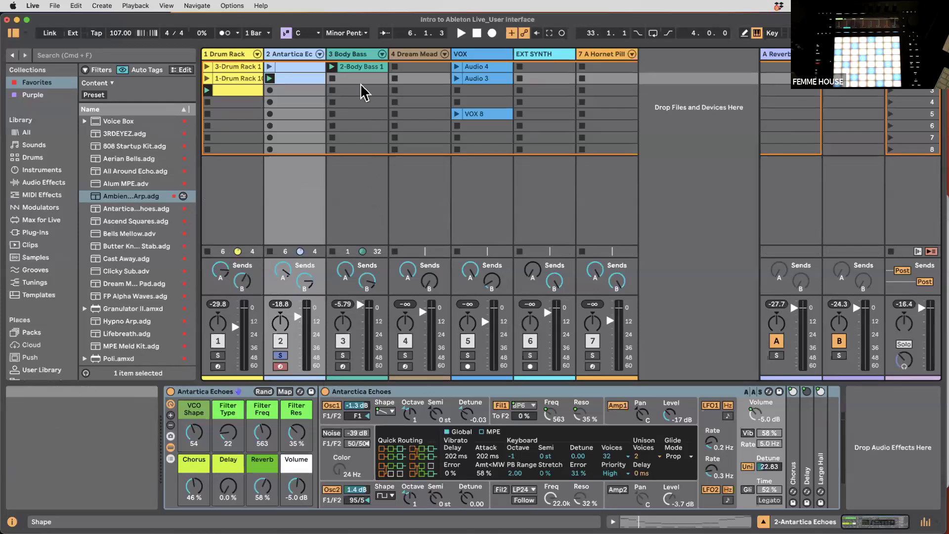
- Select the empty fourth slot of Body Bass, return the stopped transport to the start, and unsolo Antartica Echoes
left_click(346, 105)
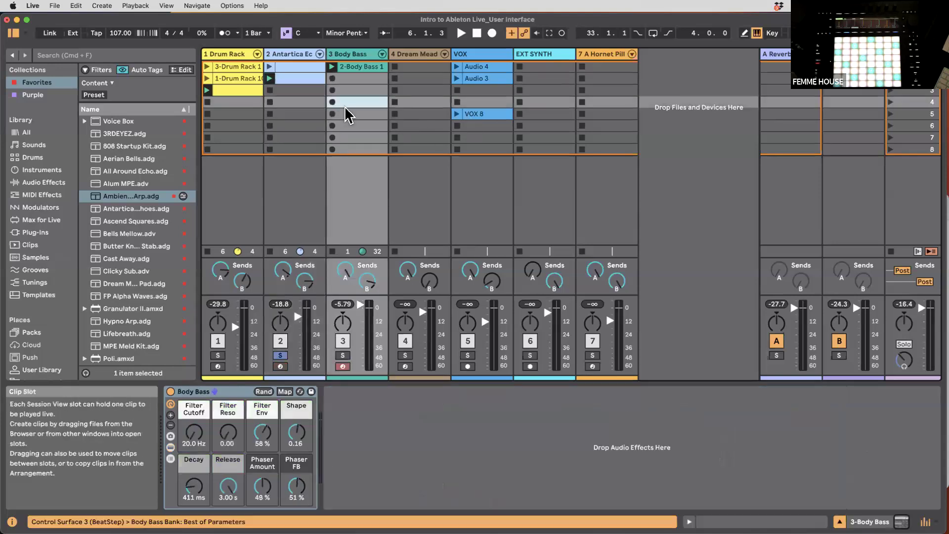
left_click(477, 33)
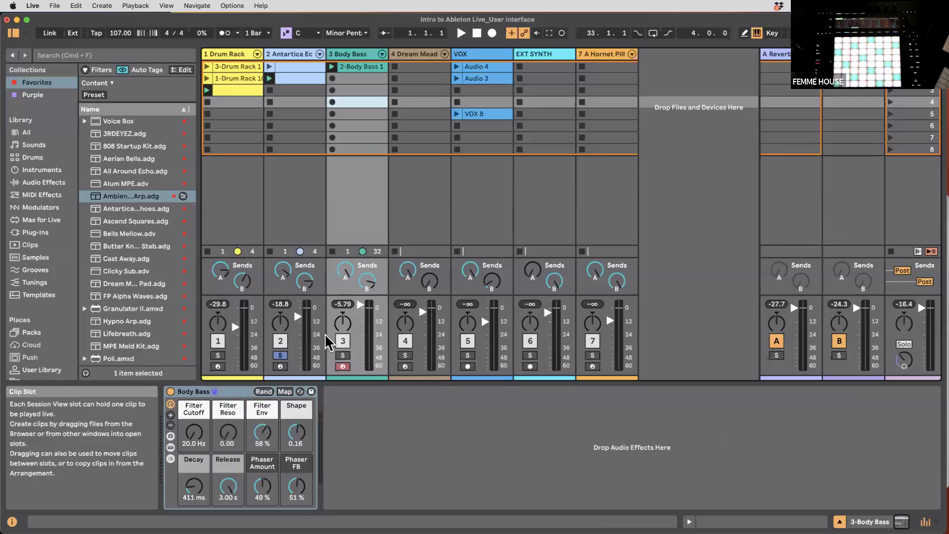
left_click(280, 354)
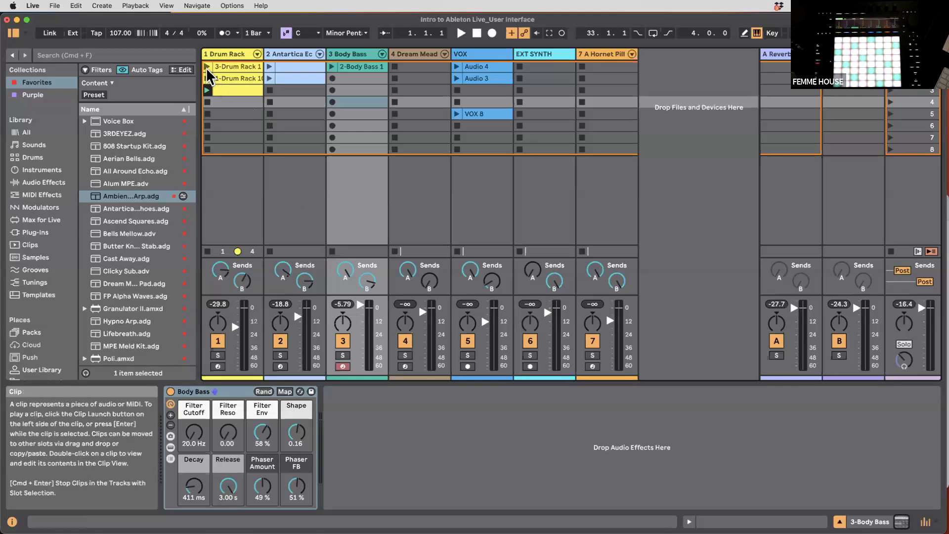
- Launch the 1-Drum Rack 10 clip, adding the 2-Body Bass 1 clip and the first Antartica Echoes clip to it
left_click(211, 90)
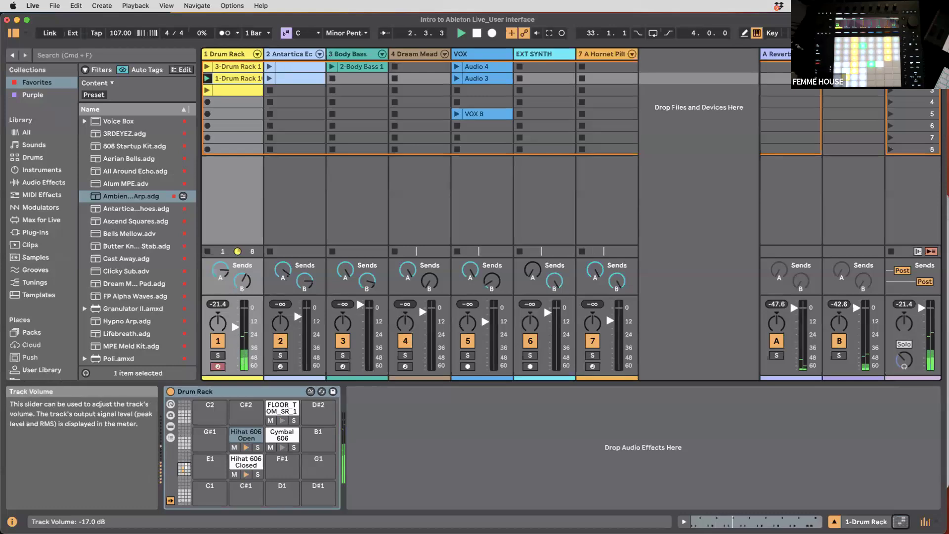
left_click(332, 68)
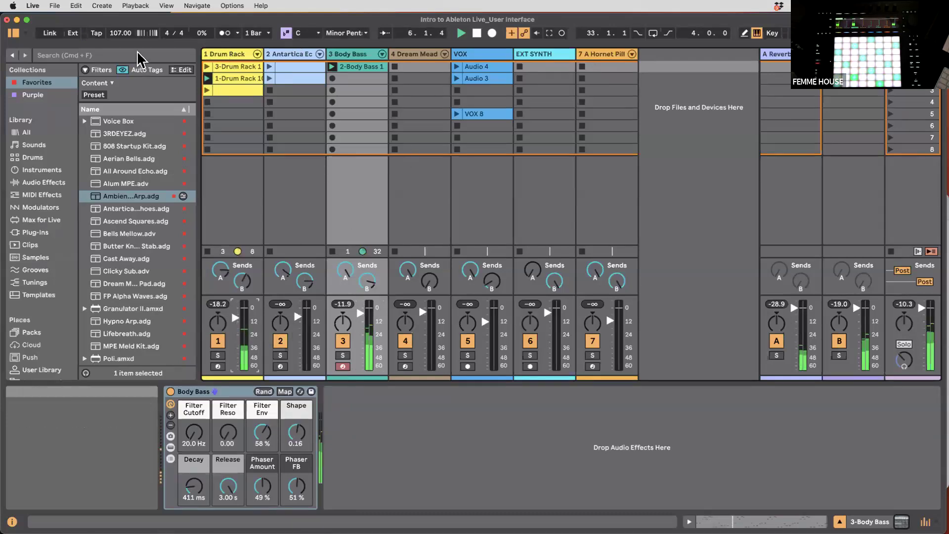
left_click(270, 68)
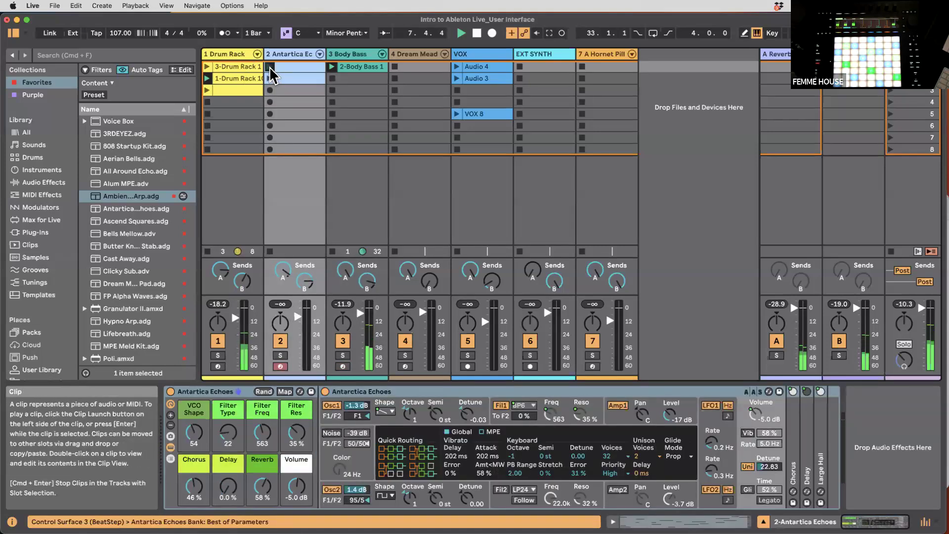
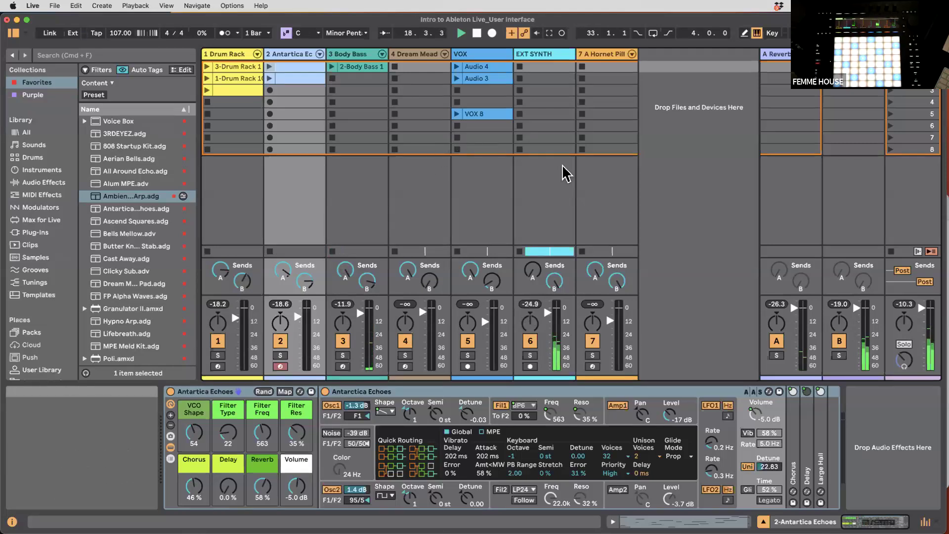
- Switch to Arrangement View and examine how the synth, vocal and A Hornet Pillow clips are laid out along the timeline
key("Tab")
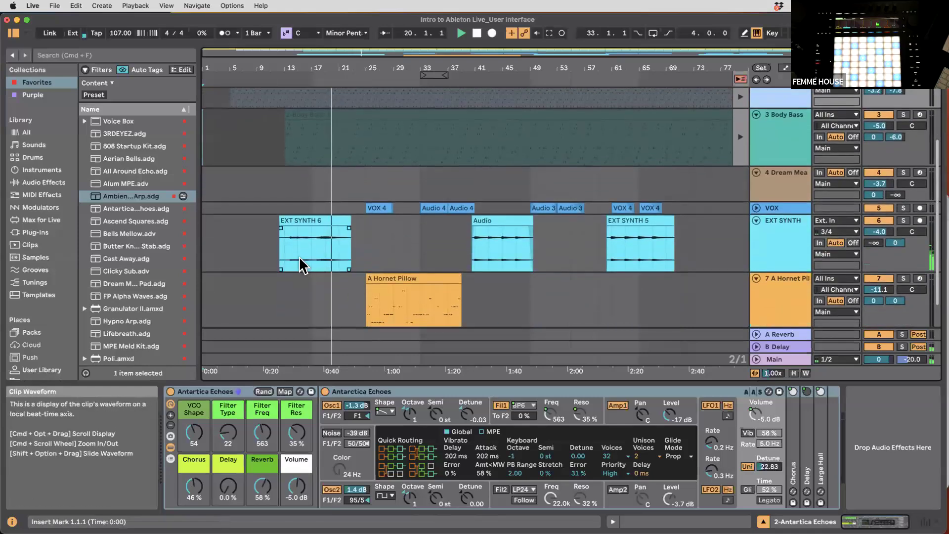
scroll(299, 257, "up", 2)
scroll(318, 248, "left", 3)
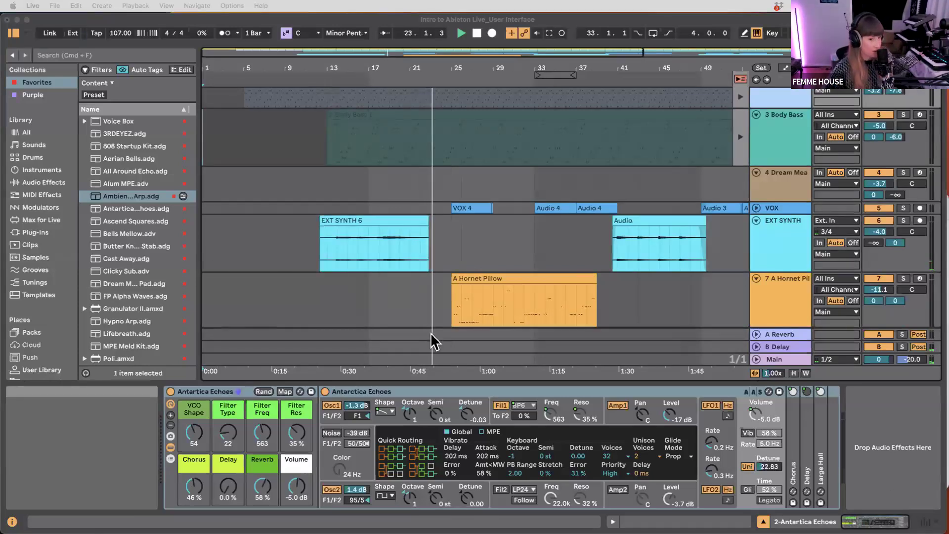
scroll(592, 182, "up", 3)
scroll(588, 180, "down", 3)
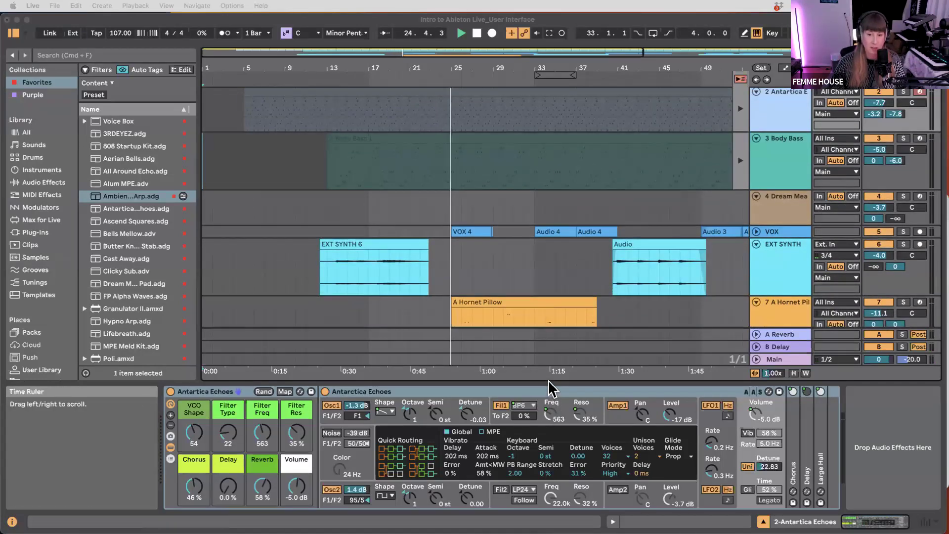
- Stop playback and compare how the set's tracks are laid out in Session View and Arrangement View, ending in Arrangement View
left_click(477, 34)
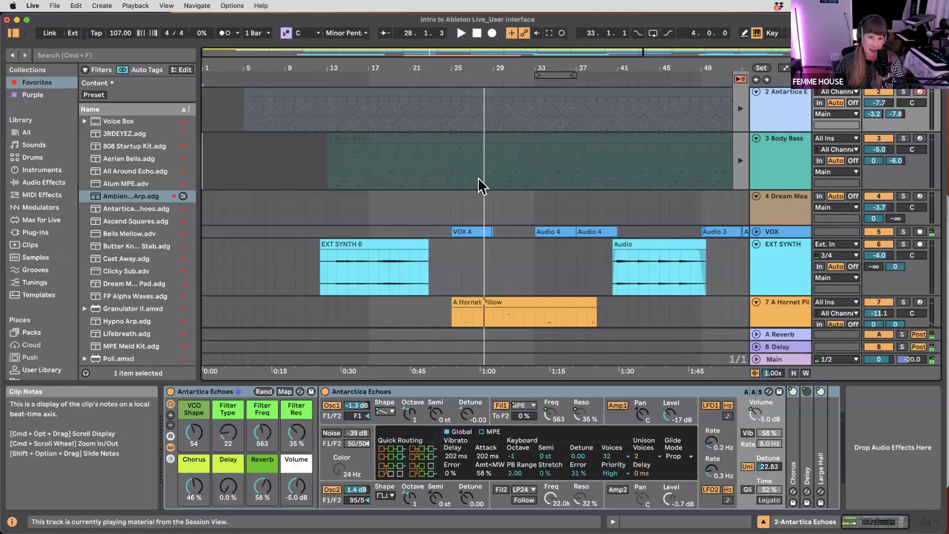
scroll(479, 184, "up", 3)
key("Tab")
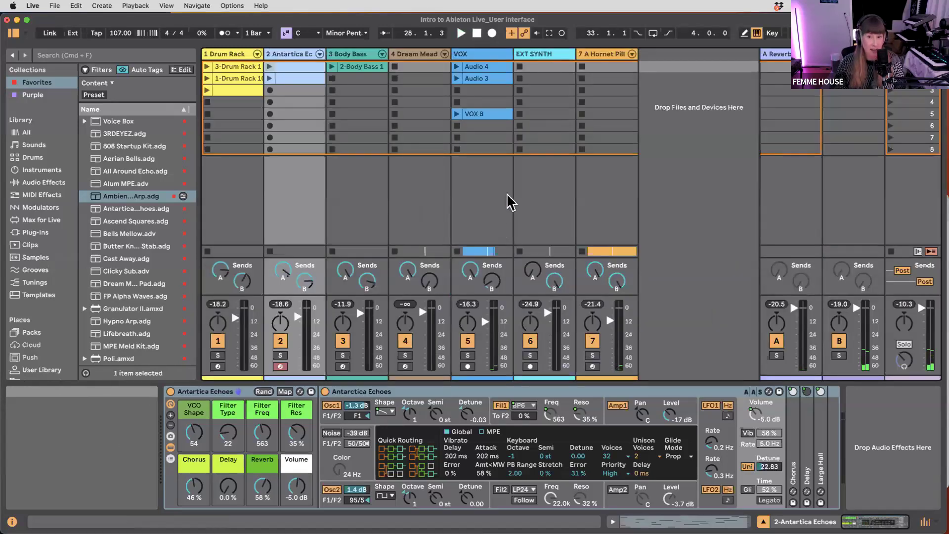
key("Tab")
key("Tab")
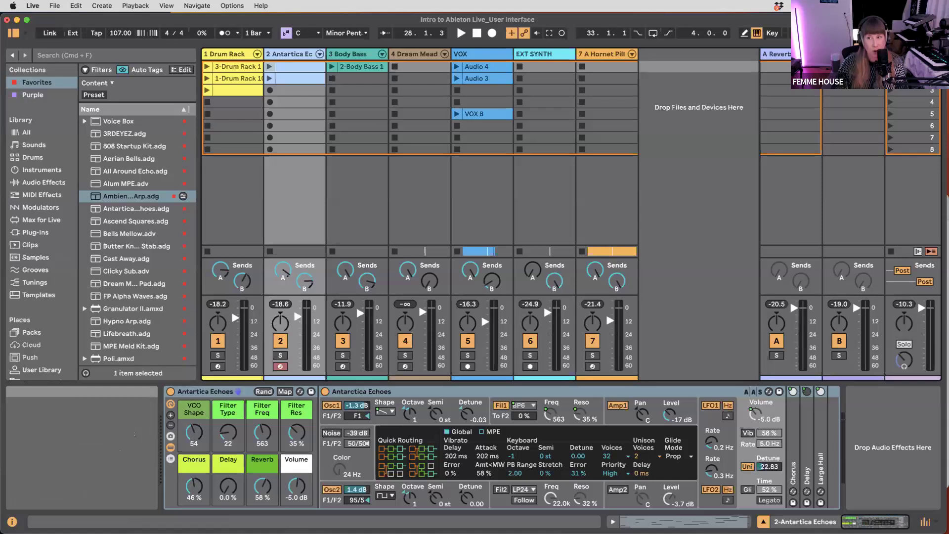
key("Tab")
key("Tab")
key("Tab")
key("Tab")
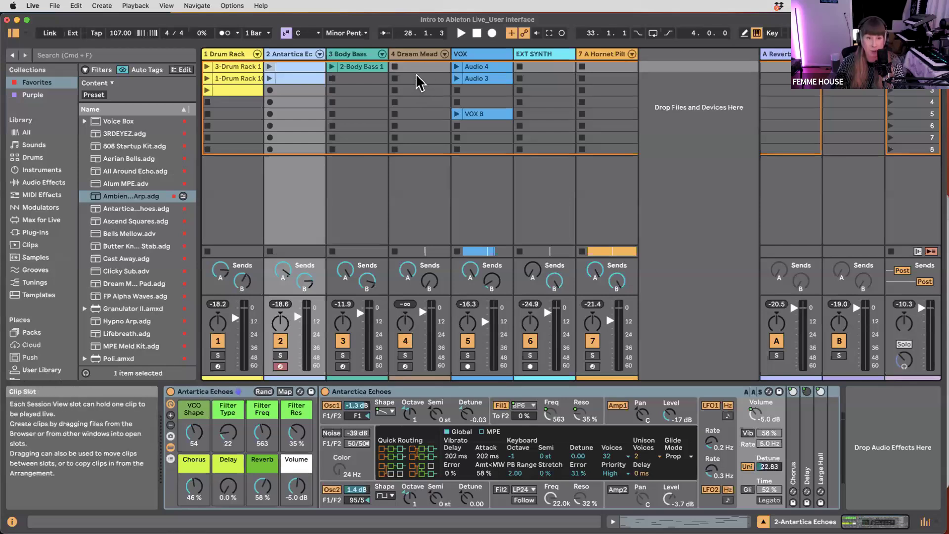
key("Tab")
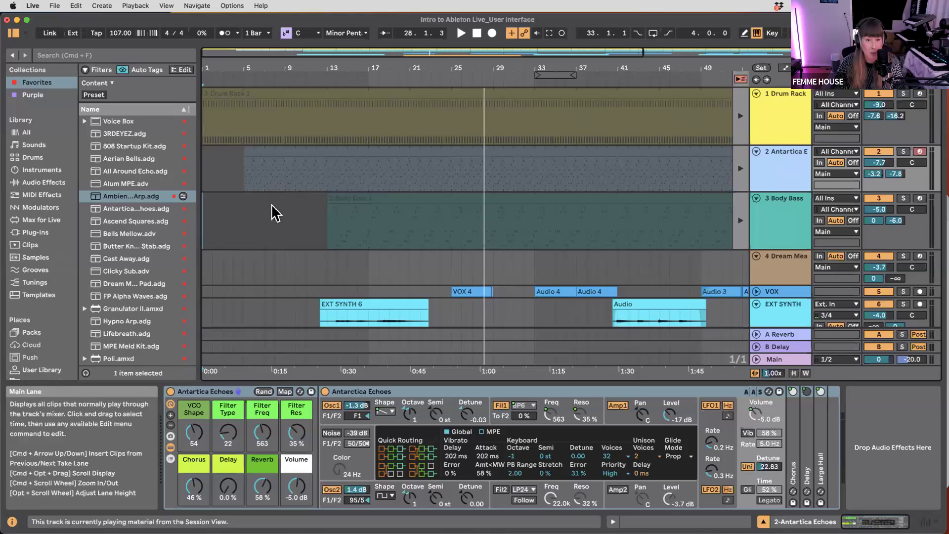
- Select the Drum Rack track in the Arrangement, switch to Session View and show the mixer's In/Out section
scroll(297, 292, "right", 3)
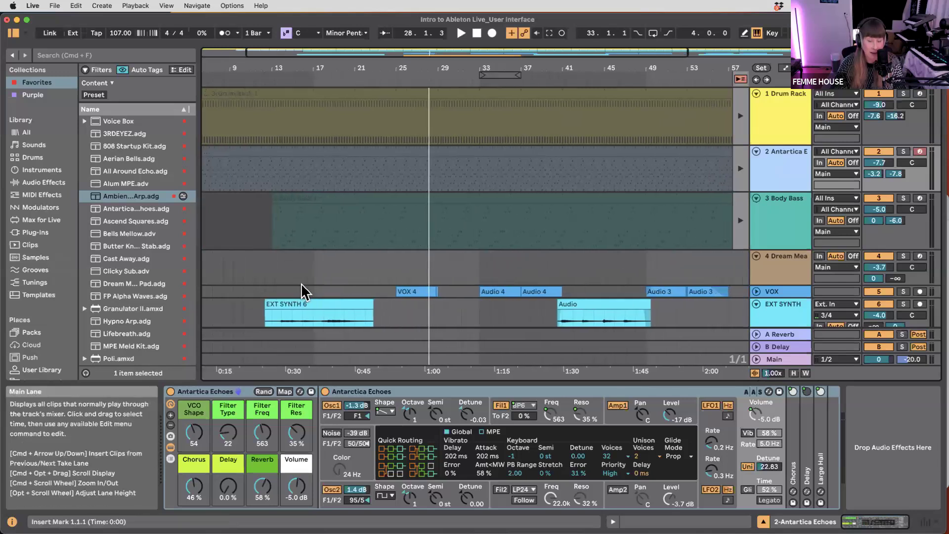
left_click(800, 112)
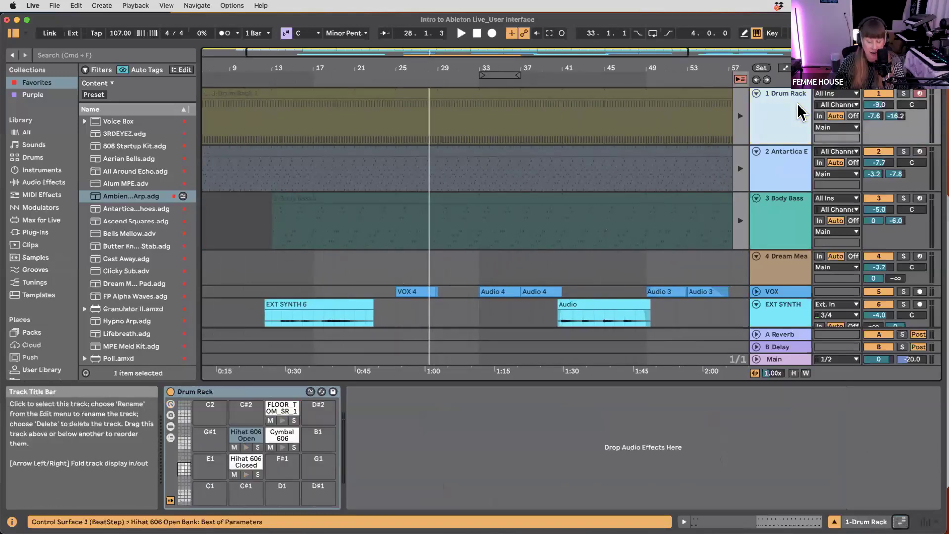
key("Tab")
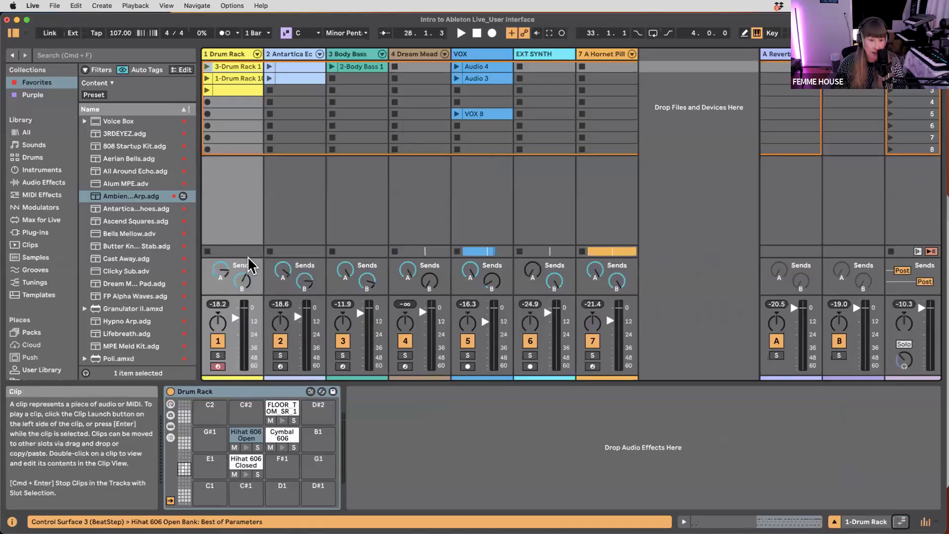
left_click(900, 521)
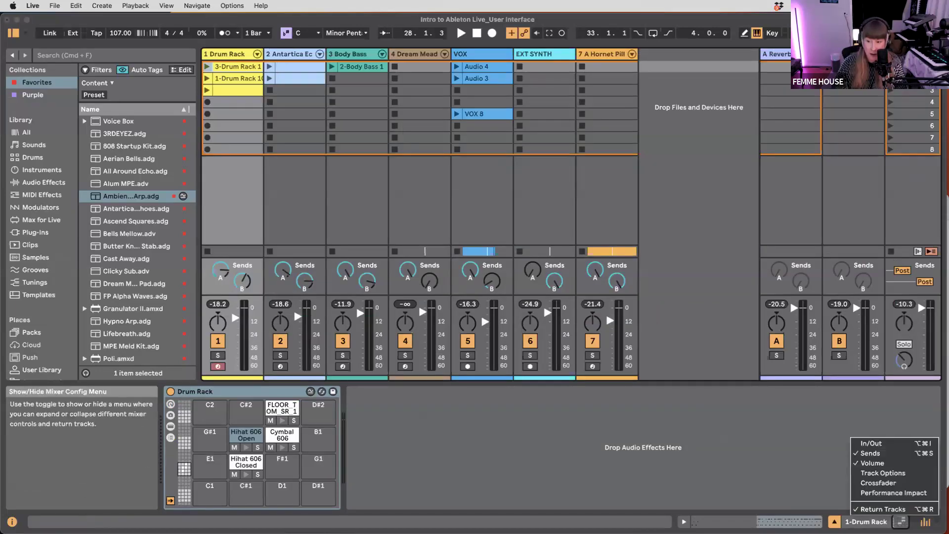
left_click(871, 444)
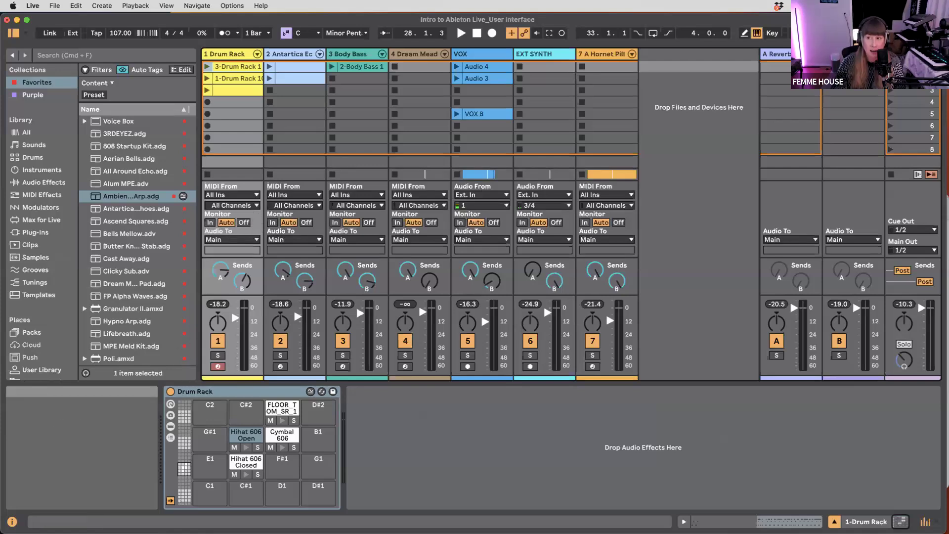
- Compare the Drum Rack track's routing, send and volume controls between Arrangement View and Session View
key("Tab")
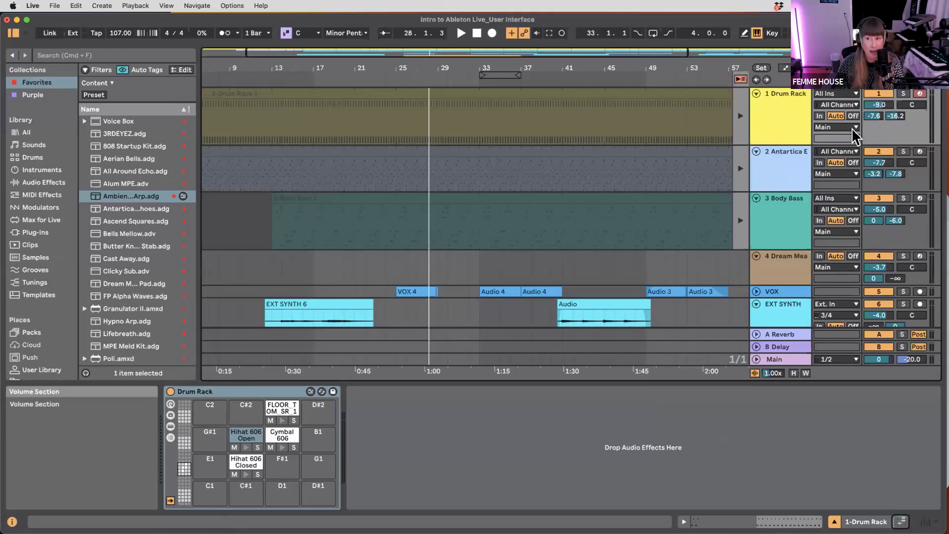
key("Tab")
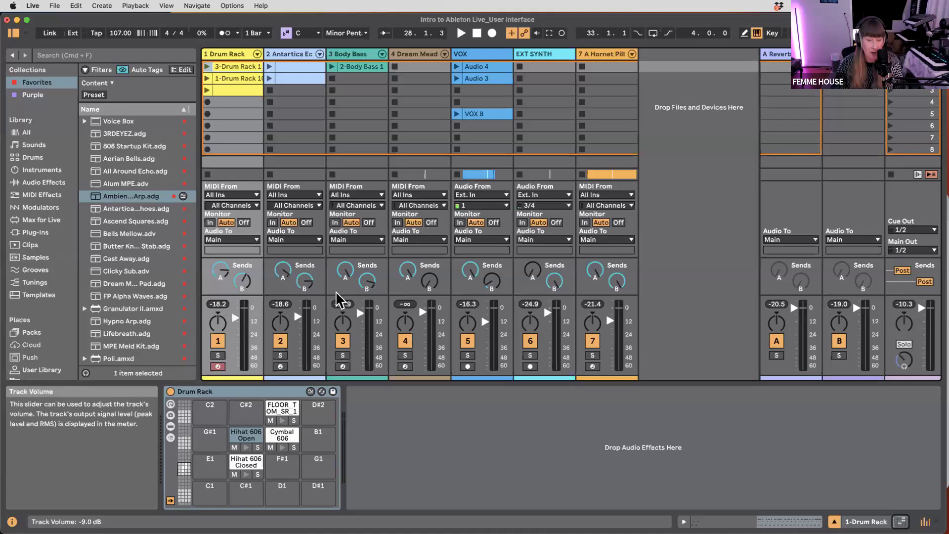
key("Tab")
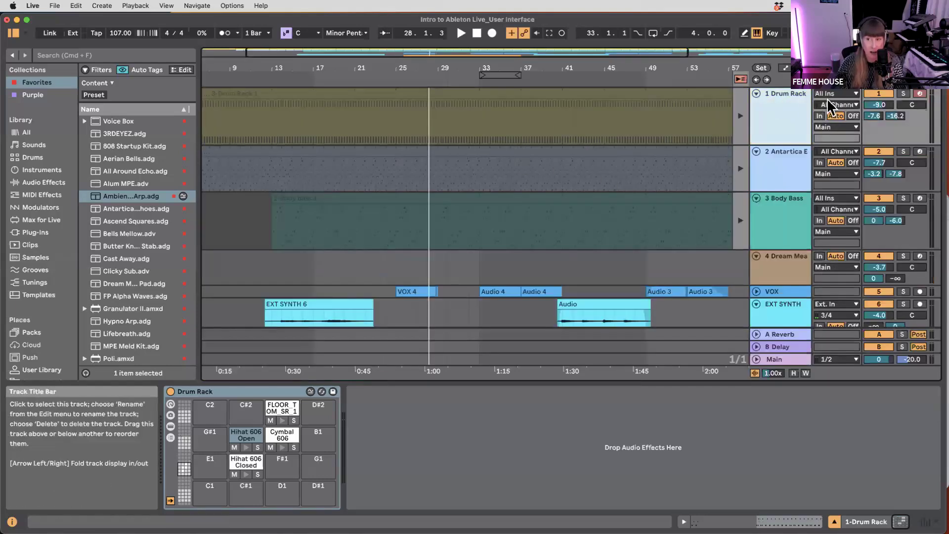
- Set the Drum Rack track's volume to -10.4 dB, and switch off its track activator and solo it
left_click(881, 110)
left_click_drag(880, 105, 880, 106)
left_click(880, 94)
left_click(904, 94)
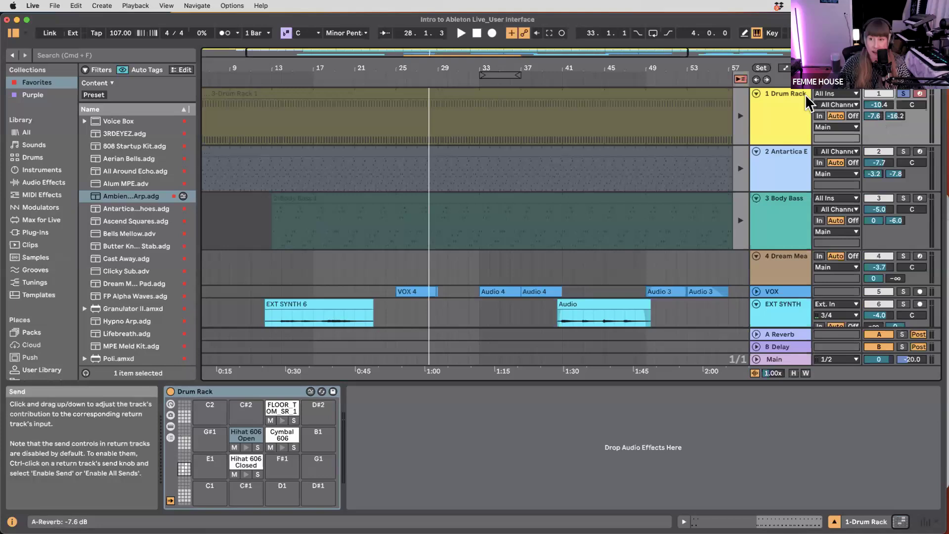
- Return all tracks from Session clips to playing the material stored in the Arrangement
scroll(435, 226, "down", 3)
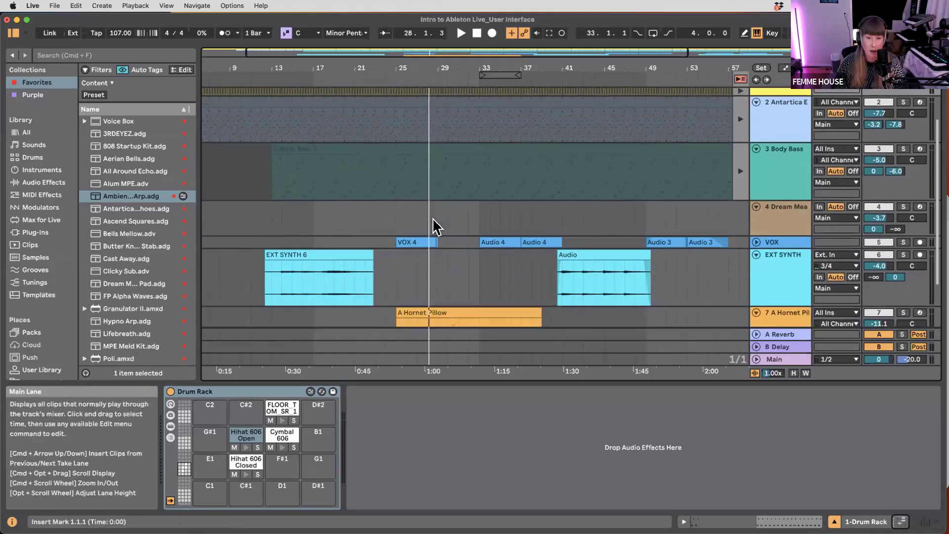
scroll(435, 227, "up", 3)
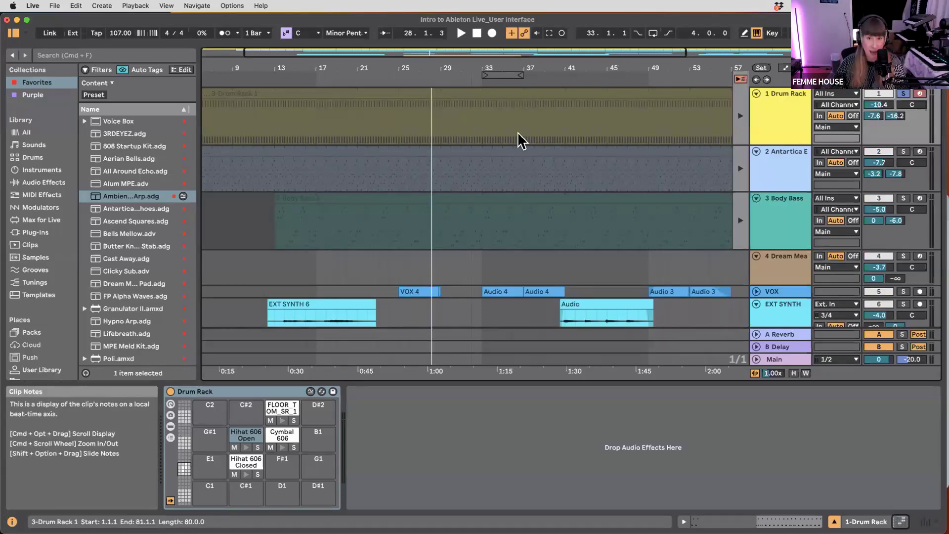
left_click(739, 79)
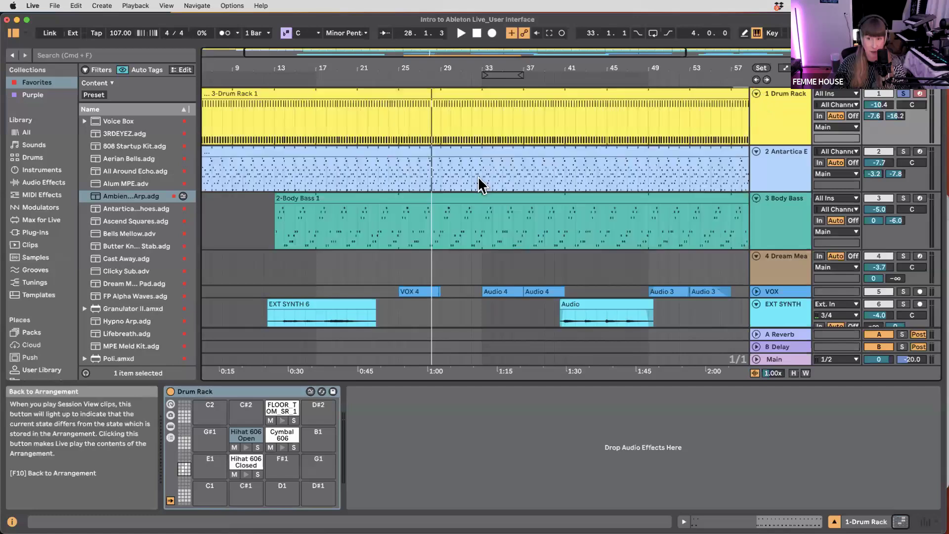
- Delete the Drum Rack track's long Arrangement clip and replace it with a copy of the Session View 3-Drum Rack 1 clip at bar 1
scroll(475, 176, "down", 5)
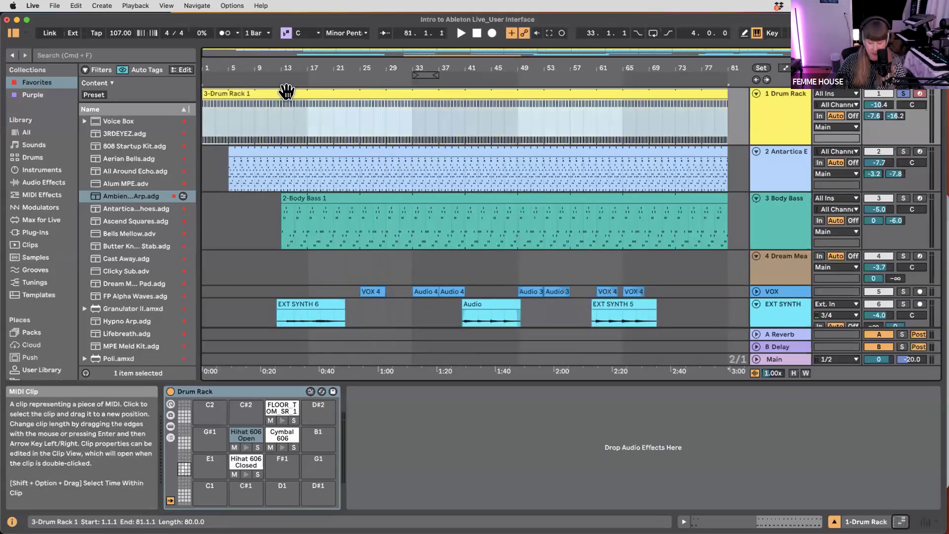
key("Delete")
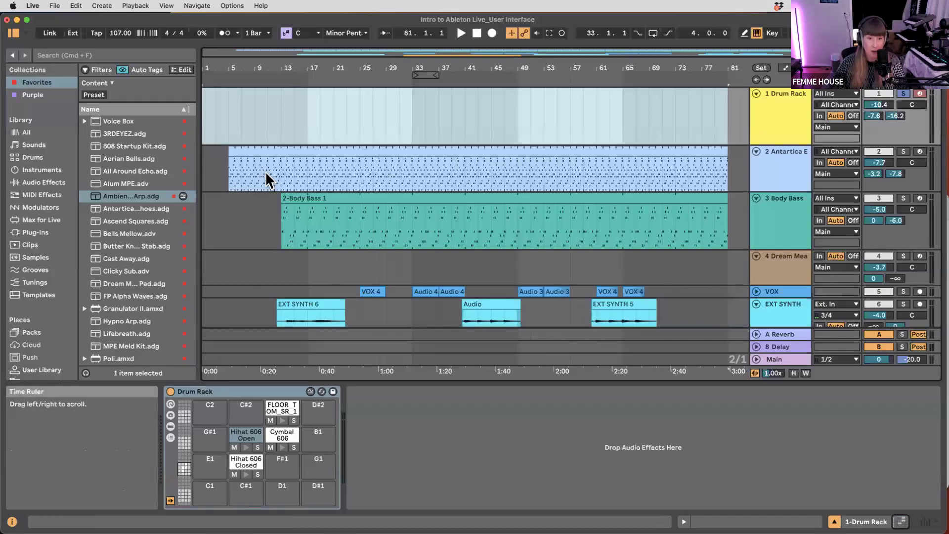
key("Tab")
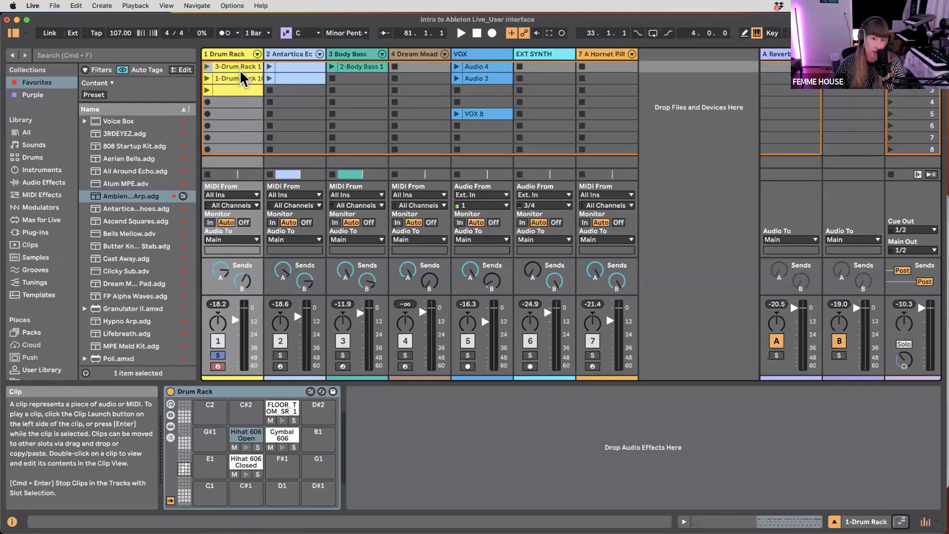
key("Tab")
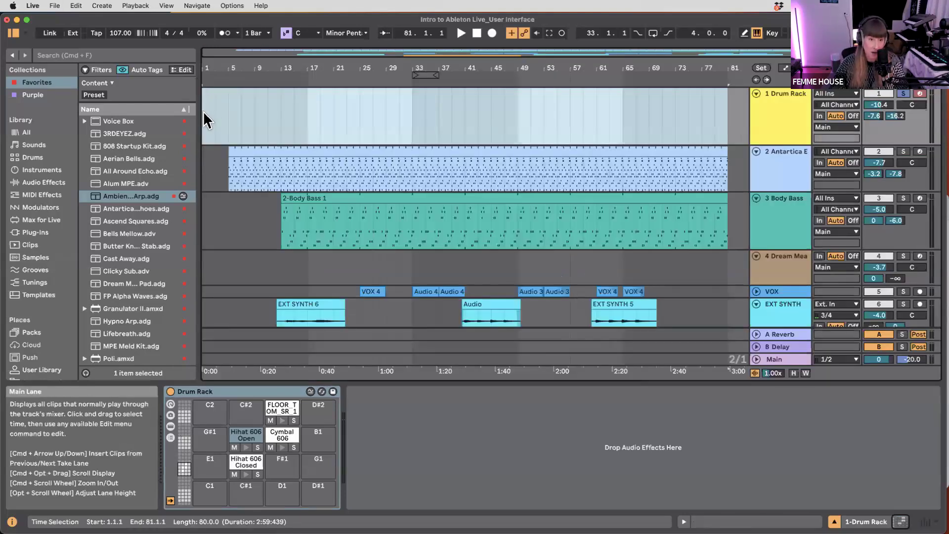
left_click(218, 106)
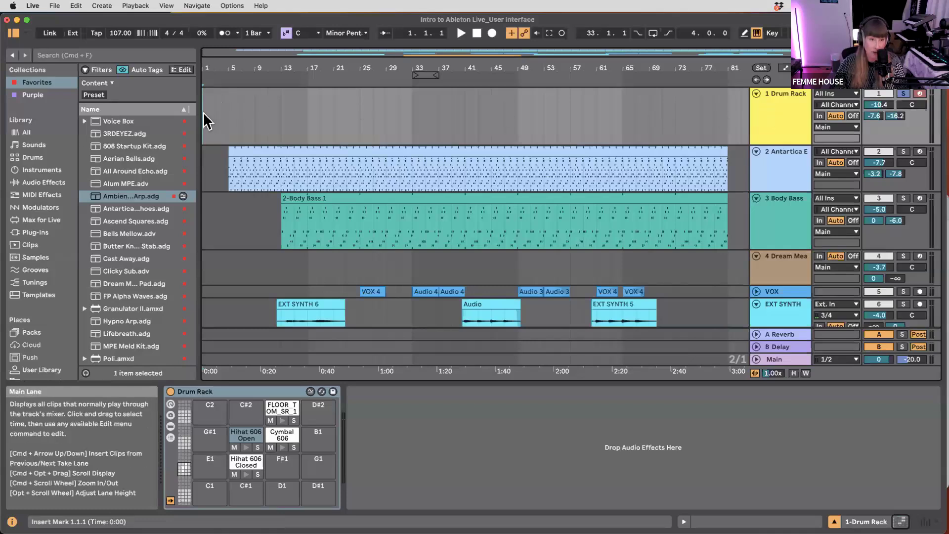
key("super+v")
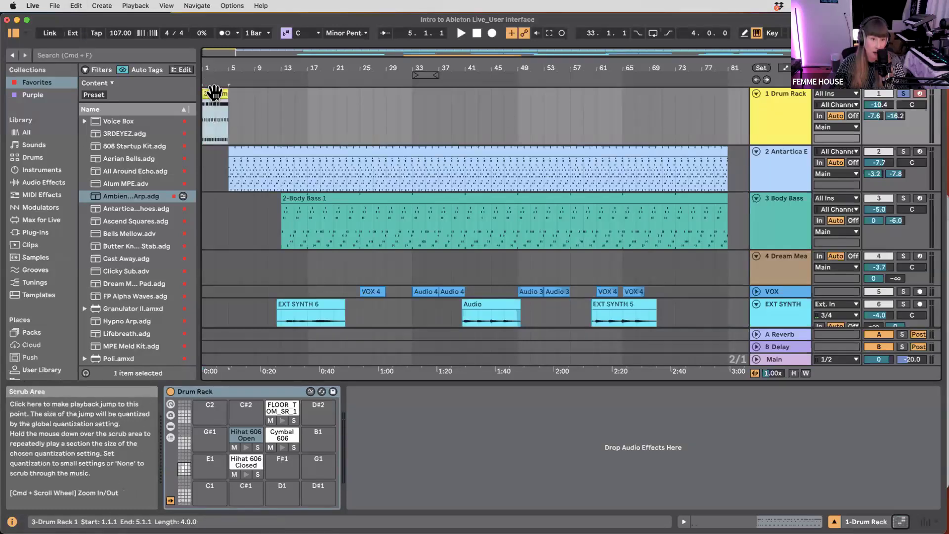
- Open the pasted 3-Drum Rack 1 clip's notes and extend the looped clip to bar 81
double_click(214, 91)
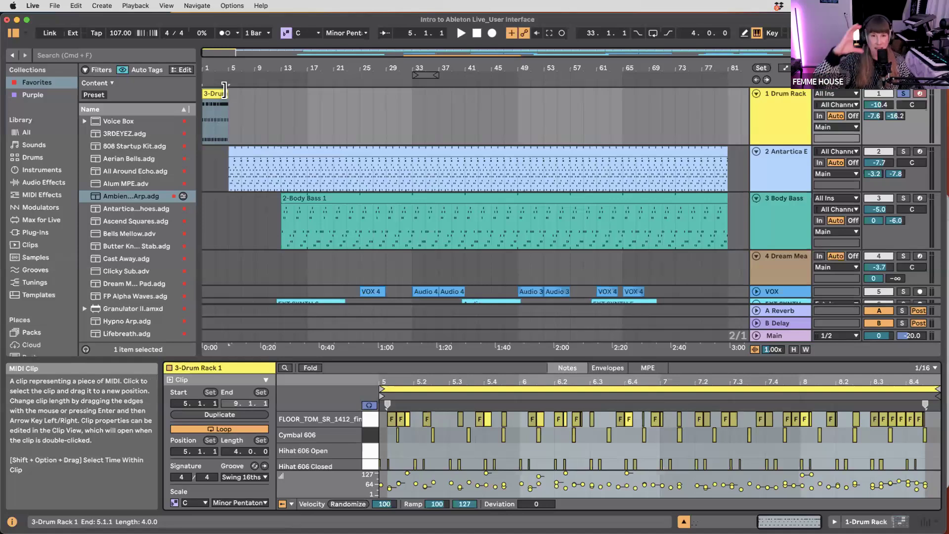
left_click_drag(224, 90, 733, 115)
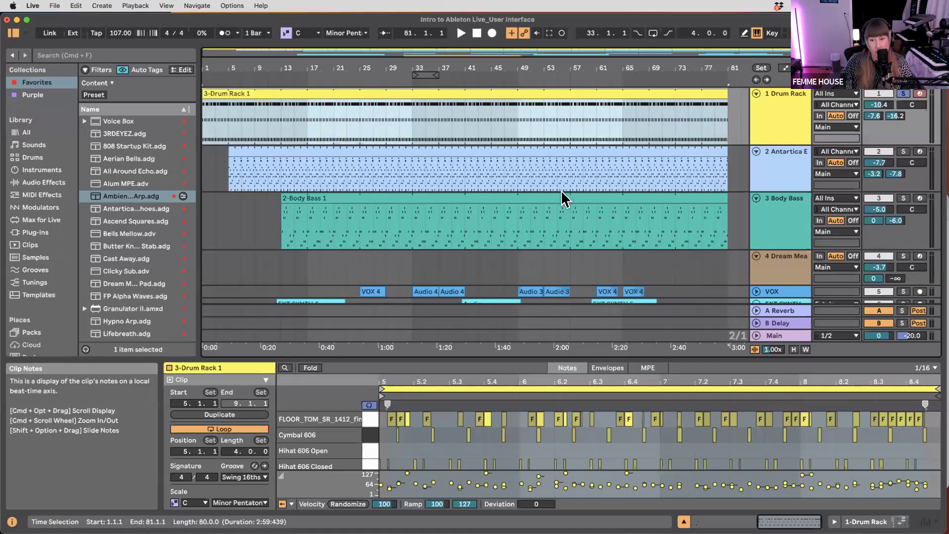
- View the notes of the Antartica Echoes and 2-Body Bass 1 Arrangement clips, and place the insert marker at bar 11
scroll(561, 190, "down", 4)
scroll(301, 88, "up", 2)
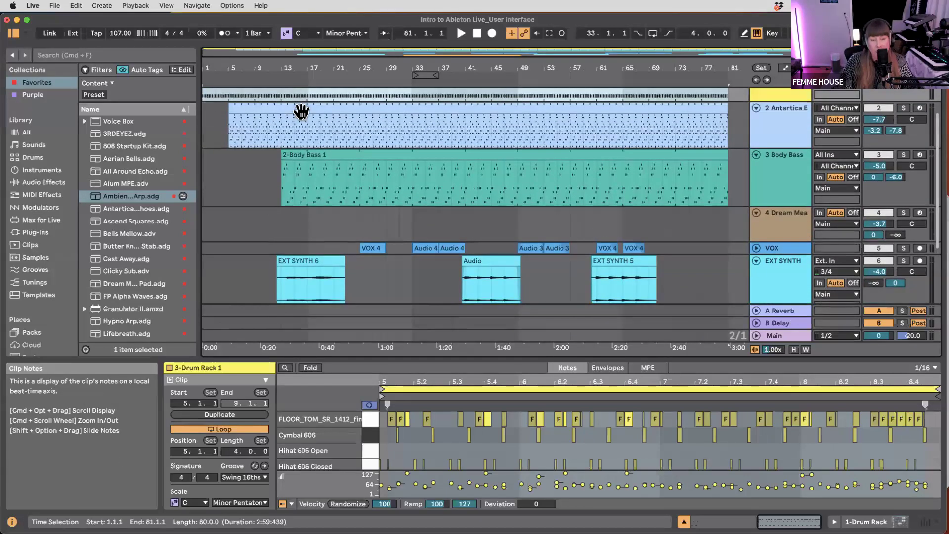
scroll(300, 111, "up", 2)
left_click(328, 149)
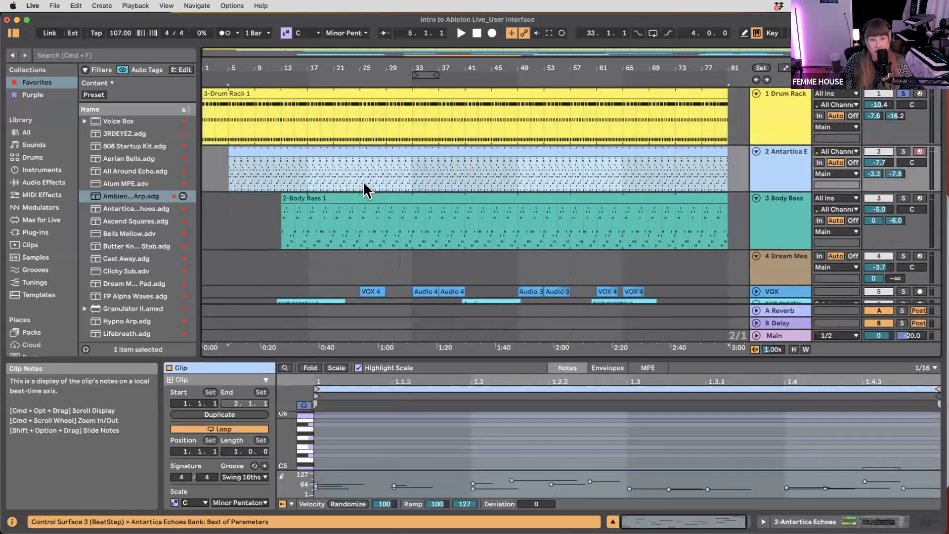
left_click(365, 197)
scroll(394, 208, "down", 4)
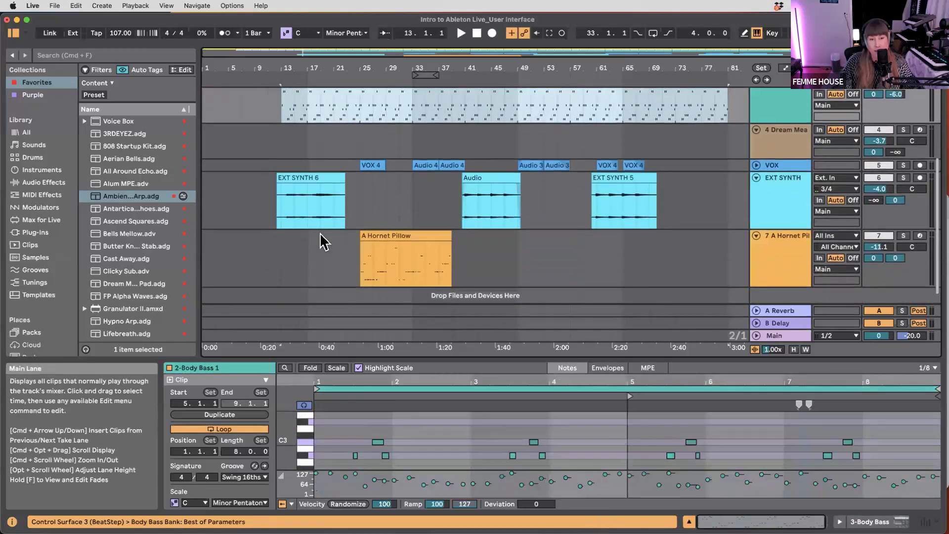
left_click(272, 120)
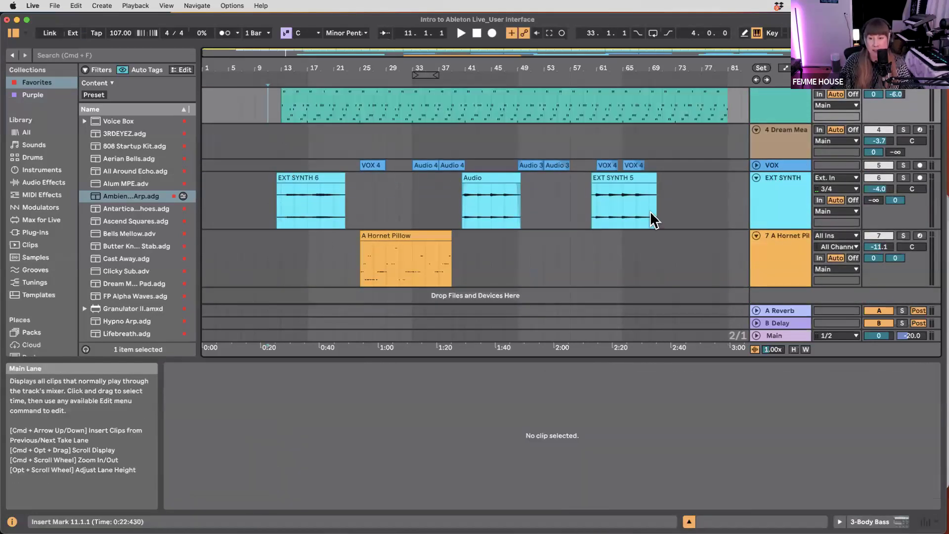
- Unsolo the Drum Rack track and arm the EXT SYNTH track for recording, keeping EXT SYNTH selected
left_click(781, 208)
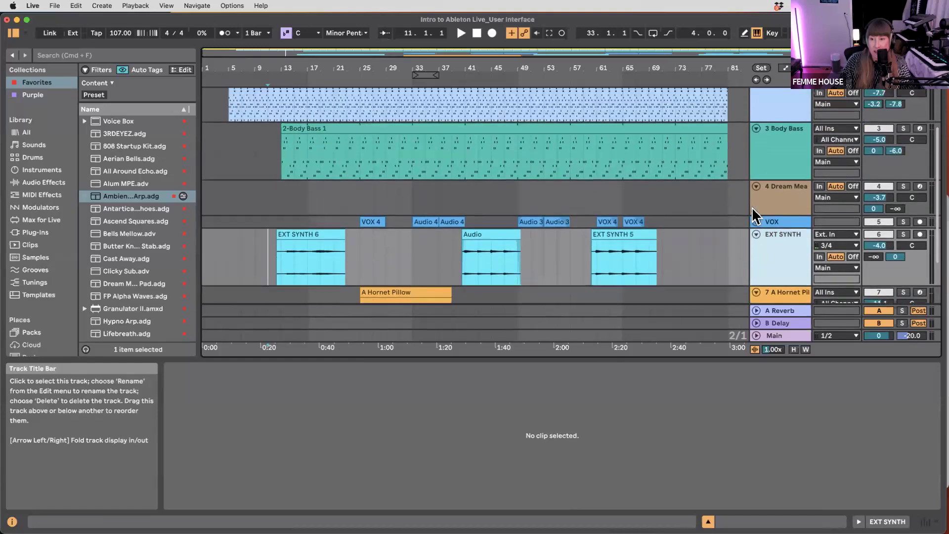
scroll(752, 211, "up", 3)
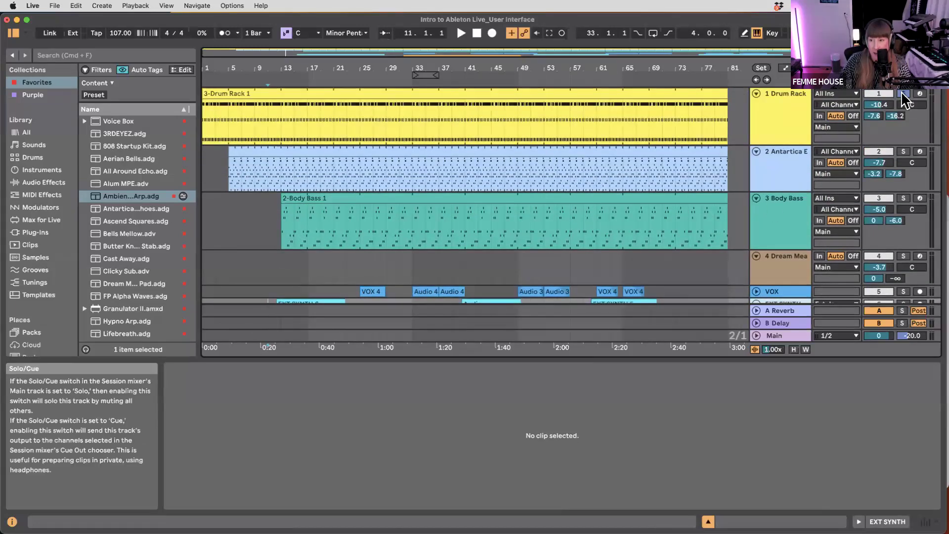
scroll(800, 249, "down", 2)
scroll(800, 250, "down", 1)
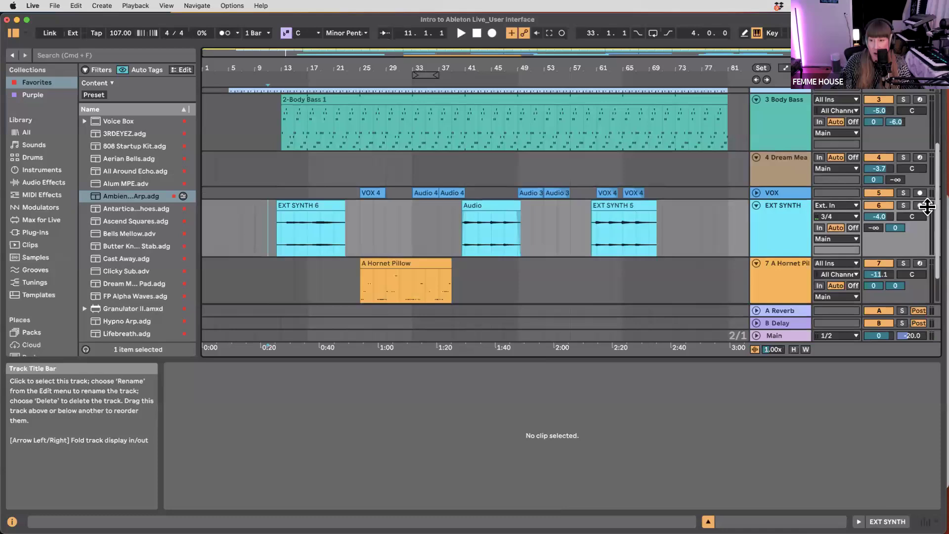
left_click(790, 221)
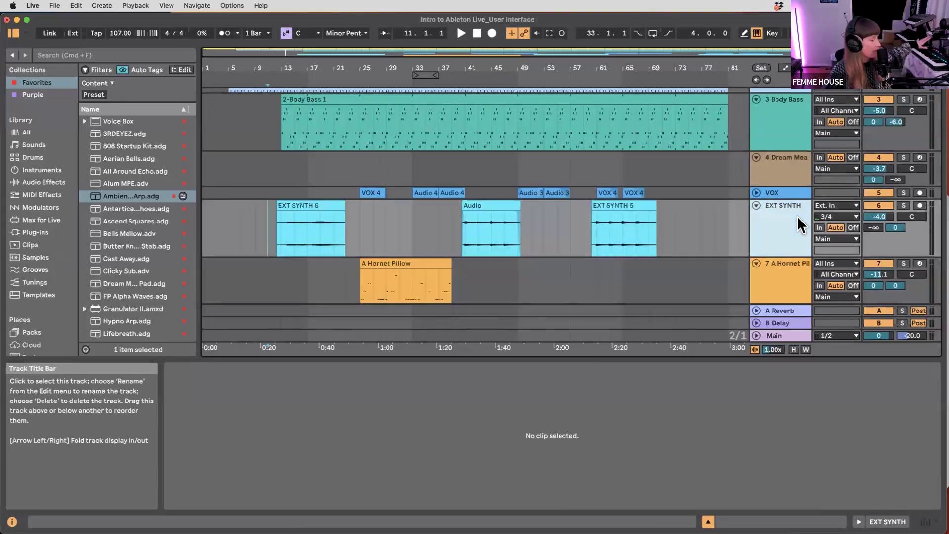
left_click(920, 205)
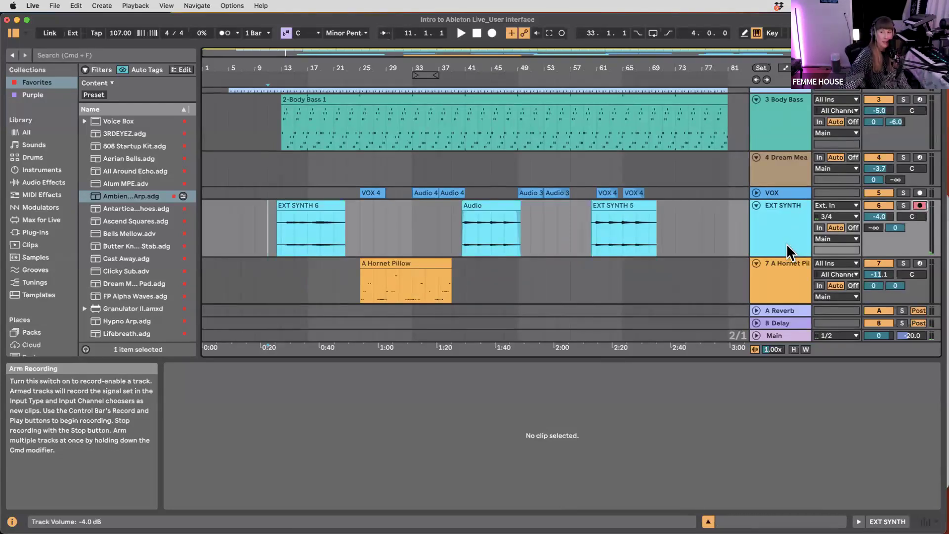
left_click(775, 230)
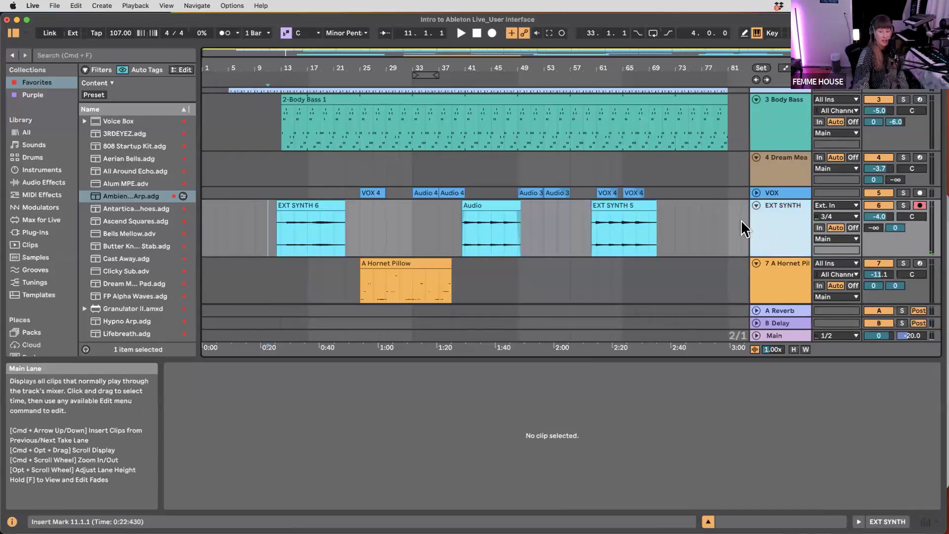
- Choose 3/4 as the EXT SYNTH track's input channel and raise the track's volume to -2.5 dB in Arrangement View
key("Tab")
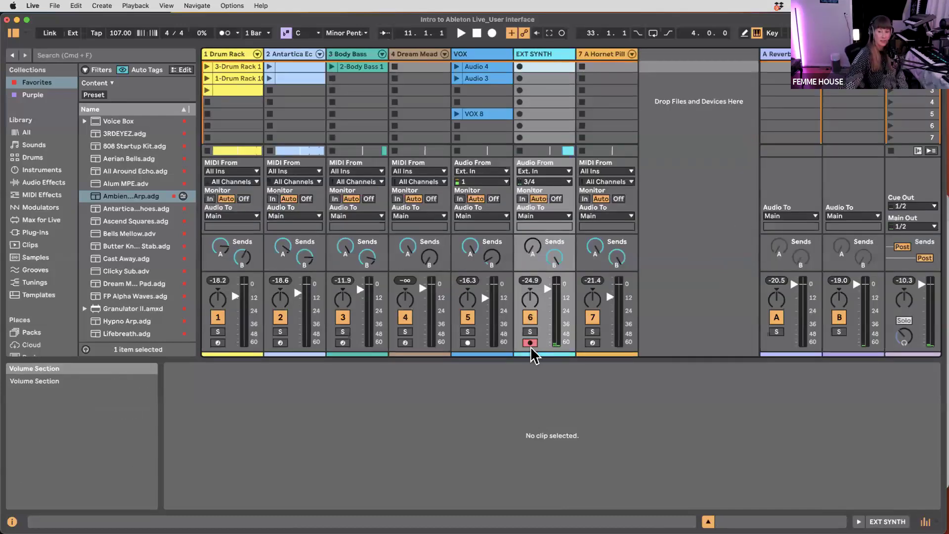
key("Tab")
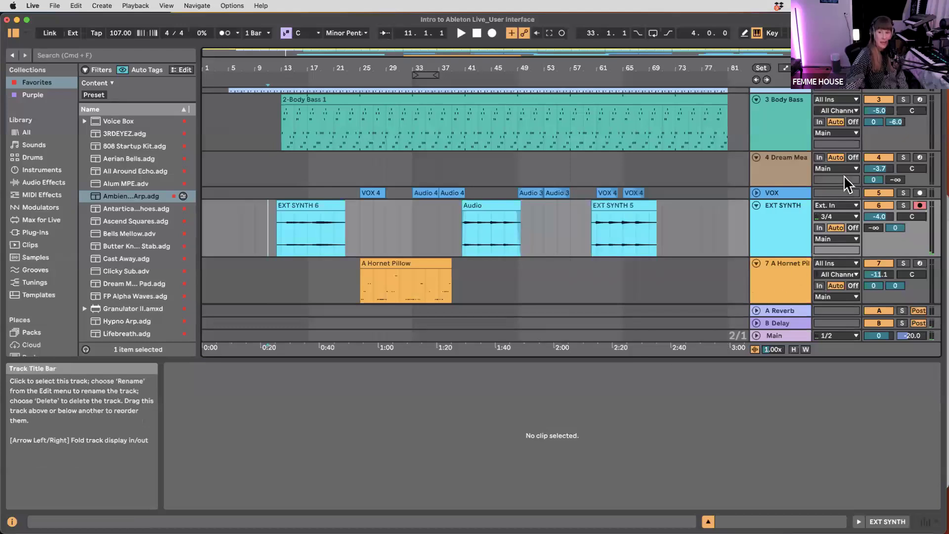
left_click(830, 217)
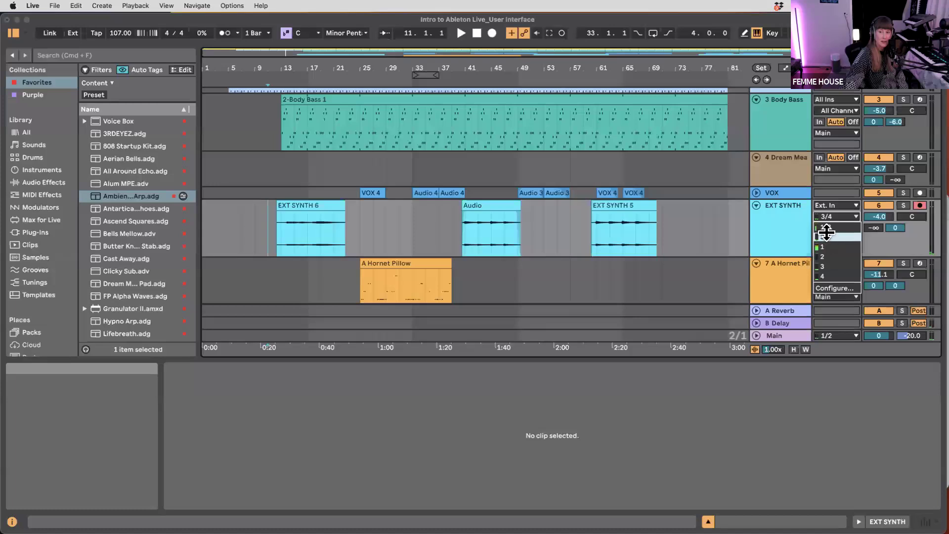
left_click(830, 237)
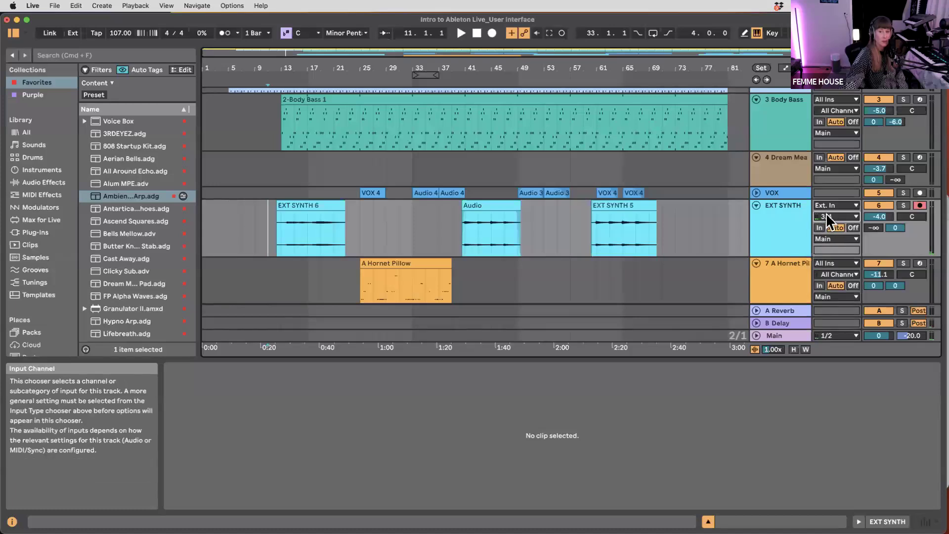
left_click(830, 218)
left_click(831, 221)
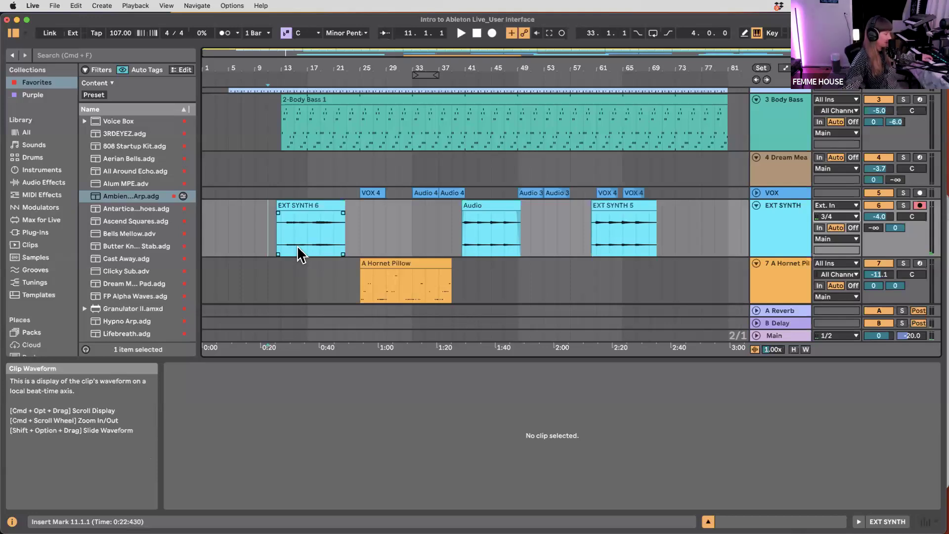
left_click_drag(878, 218, 878, 213)
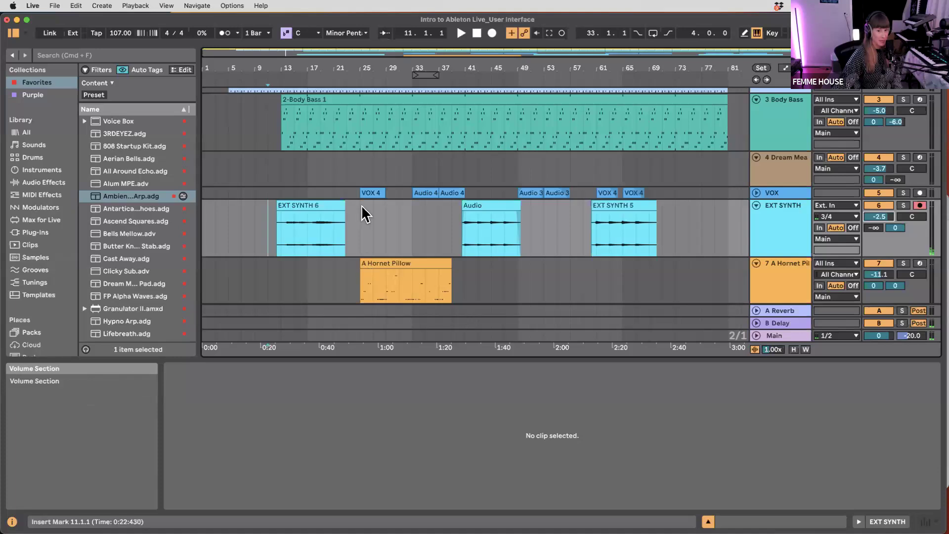
- Deactivate the EXT SYNTH 6 clip in the arrangement and return the song position to 1.1.1
left_click(316, 206)
key("0")
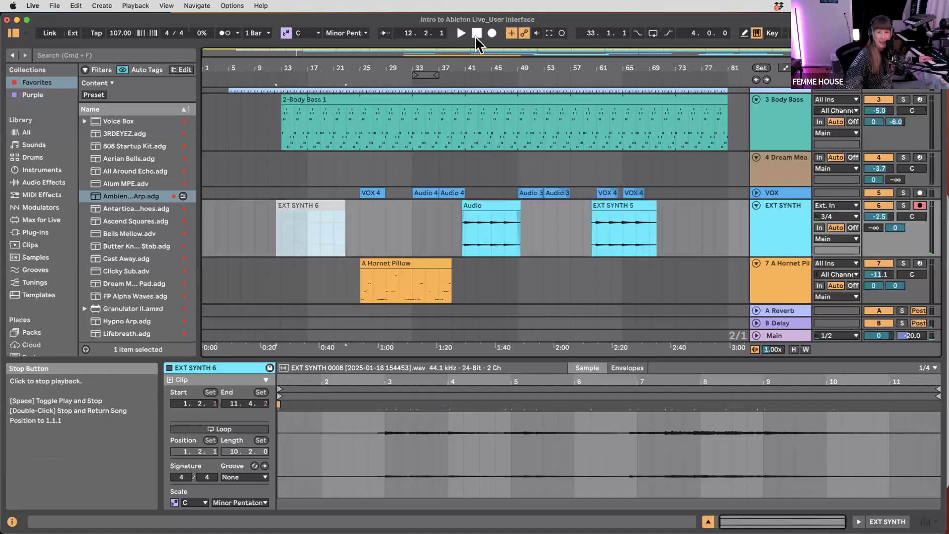
left_click(476, 44)
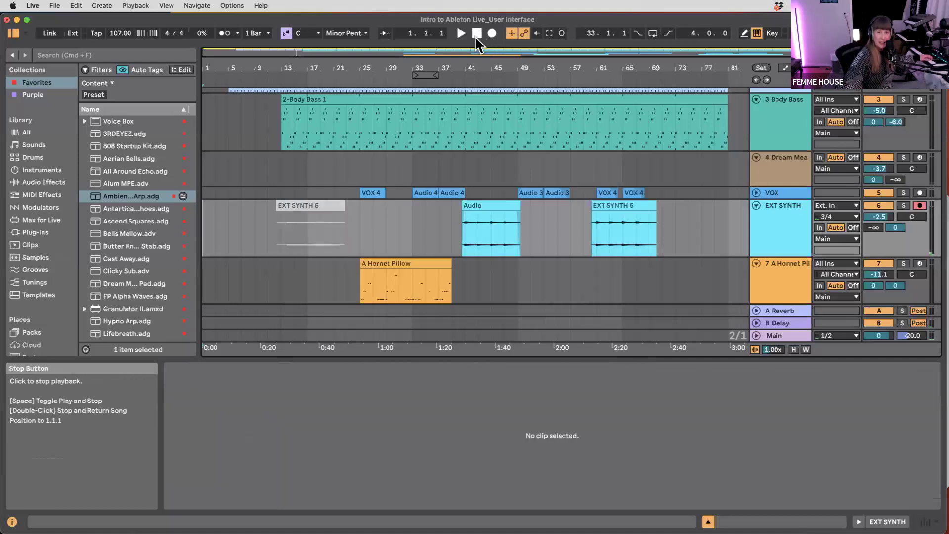
- Choose a metronome option and start recording a new take on the EXT SYNTH track from the song's beginning
left_click(237, 33)
left_click(272, 57)
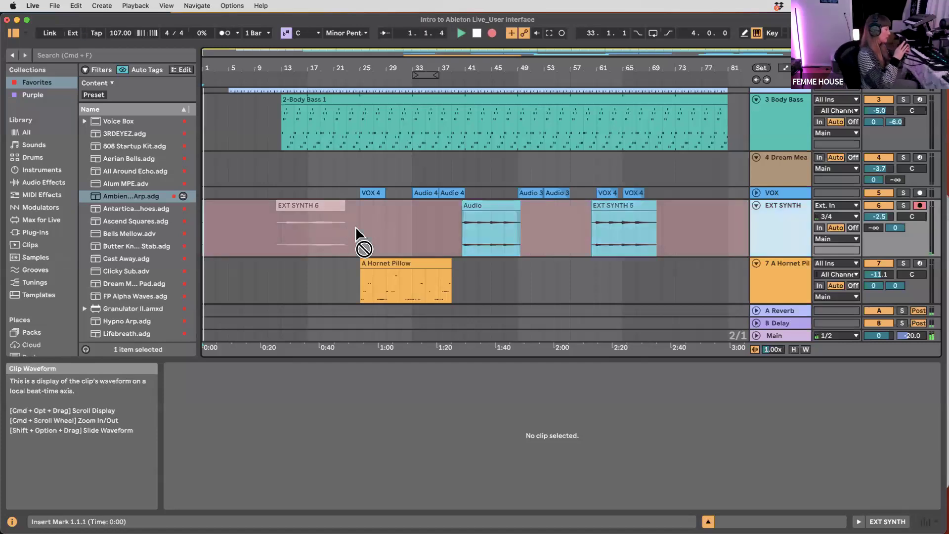
scroll(354, 227, "up", 2)
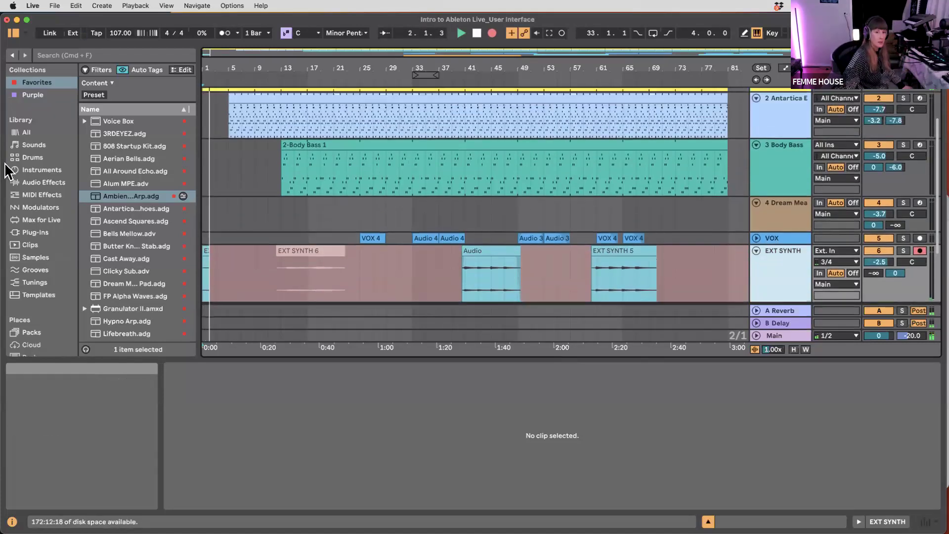
- Open the 3-Drum Rack 1 clip during recording and select all of its floor tom notes
scroll(250, 141, "up", 2)
left_click(239, 93)
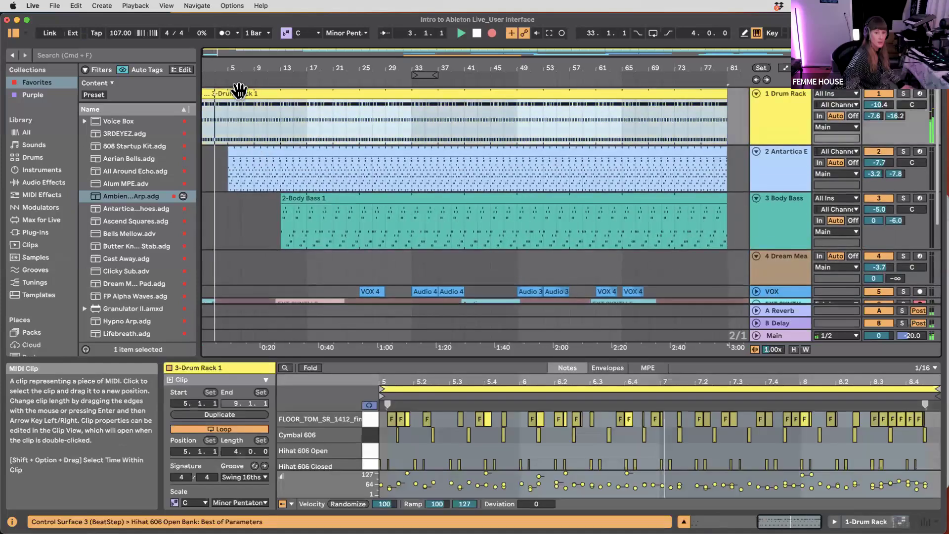
left_click(370, 419)
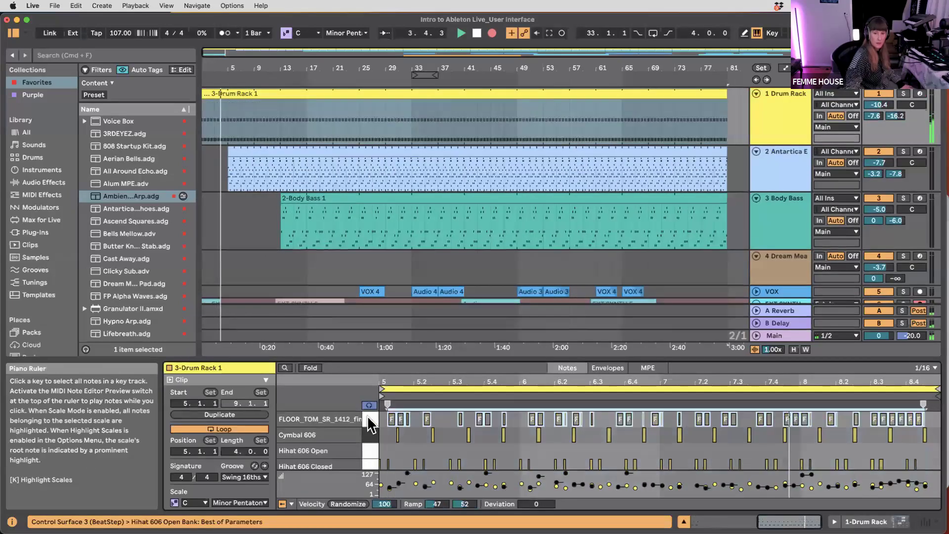
scroll(388, 210, "down", 6)
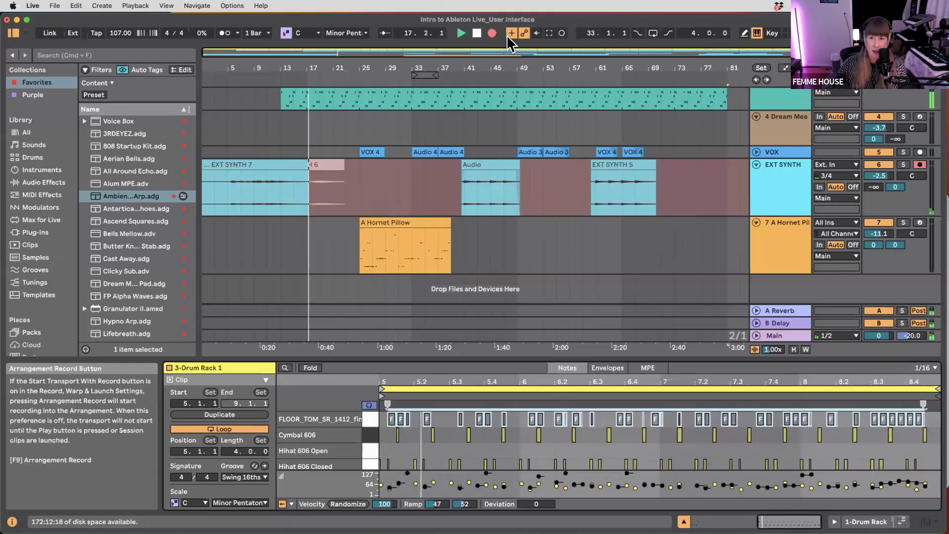
- End the EXT SYNTH recording, stop playback, and select the EXT SYNTH 7 clip
left_click(492, 34)
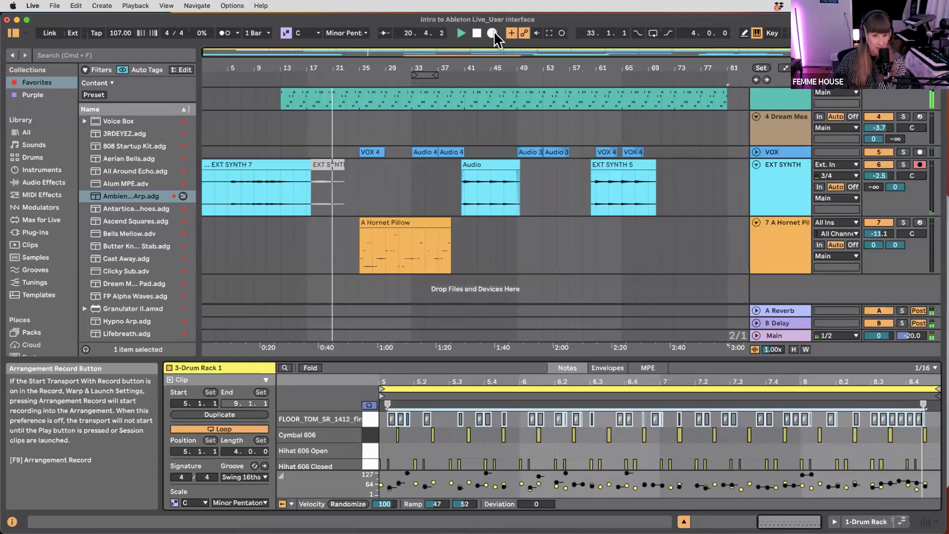
key("space")
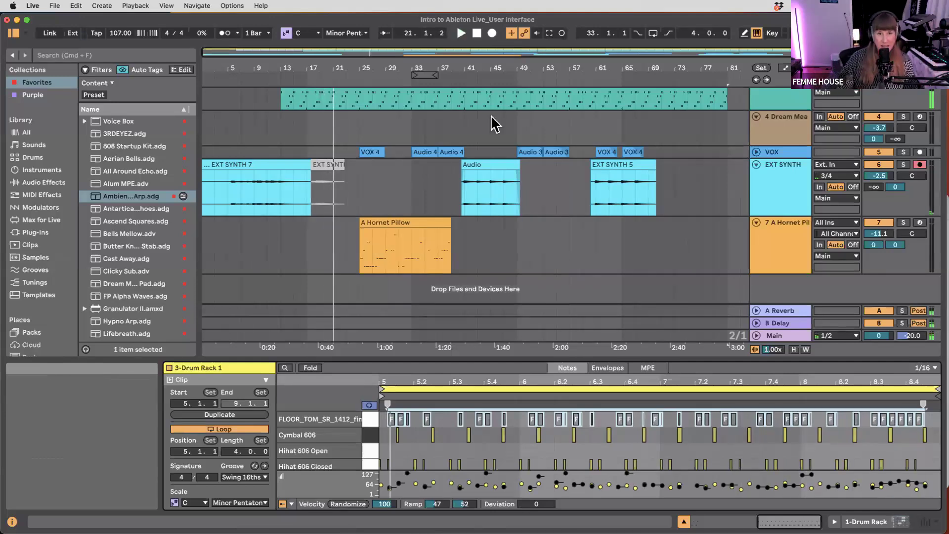
left_click(328, 167)
left_click(248, 166)
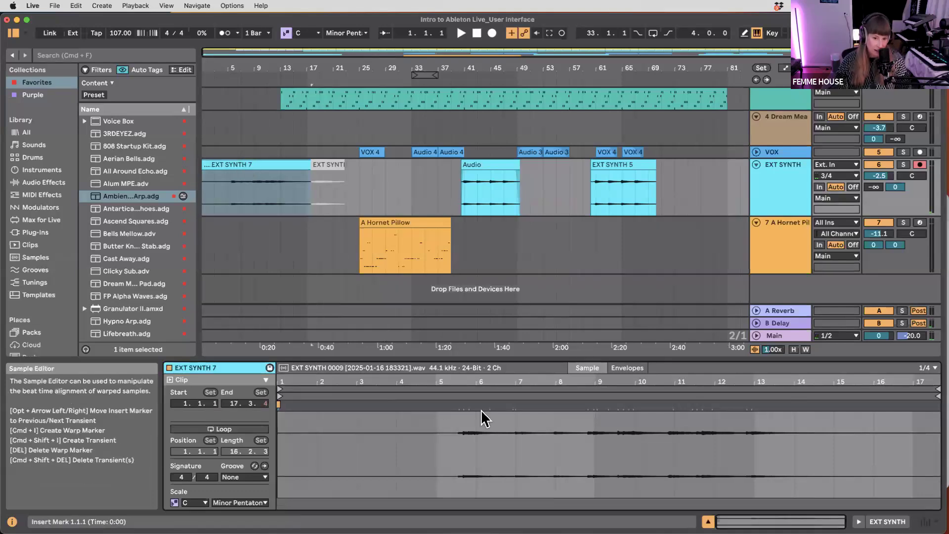
- Enlarge the clip view to reveal the audio settings of EXT SYNTH 7 and set the clip gain to 0.3 dB
left_click_drag(477, 358, 471, 226)
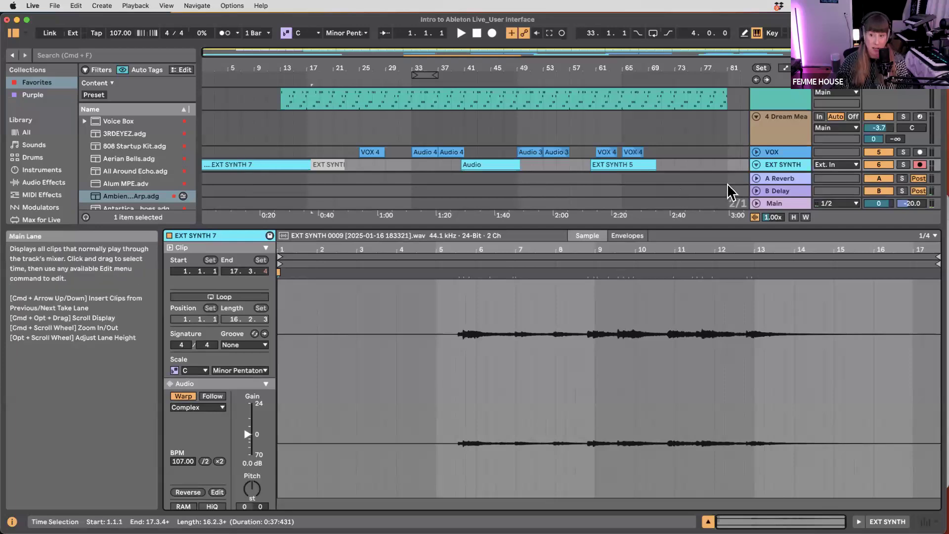
left_click_drag(682, 227, 682, 293)
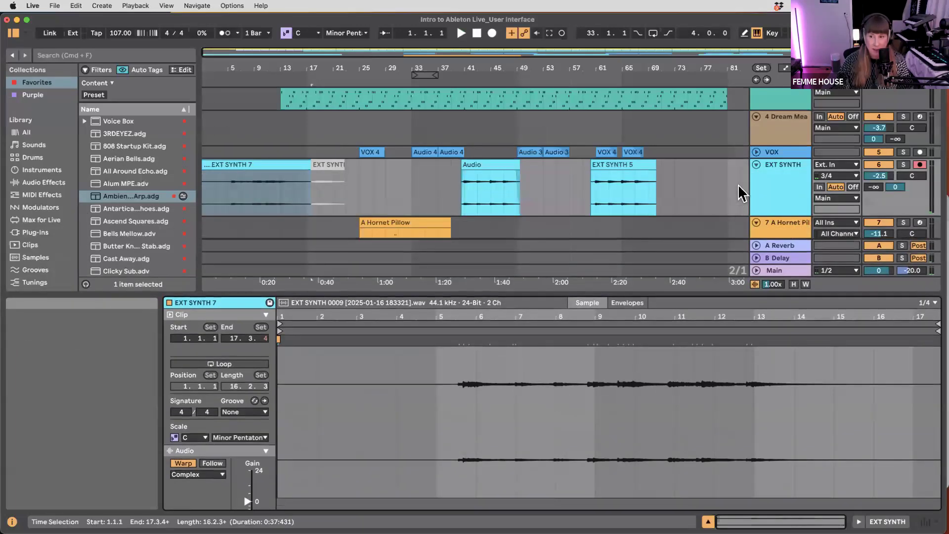
mouse_move(455, 292)
left_mouse_down()
mouse_move(462, 199)
mouse_move(460, 292)
left_mouse_up()
left_click(257, 163)
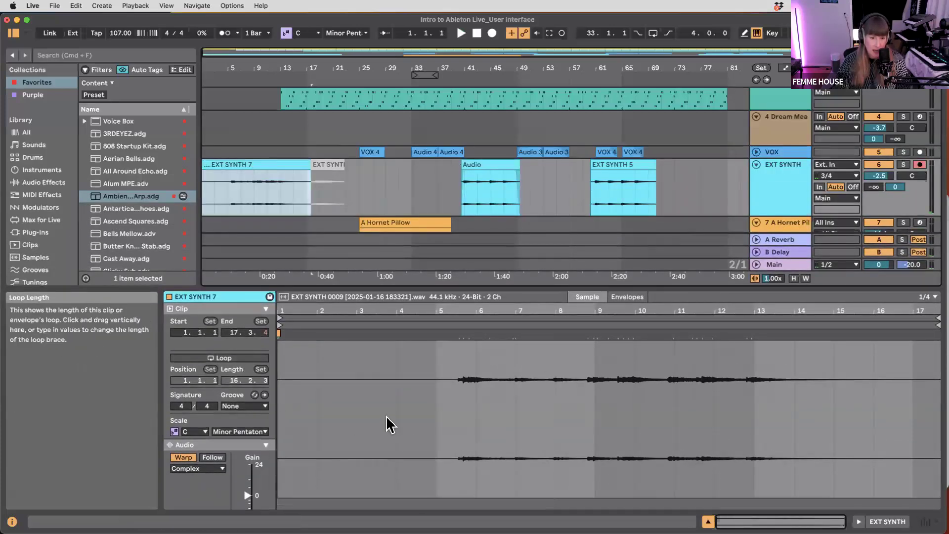
left_click_drag(383, 287, 387, 158)
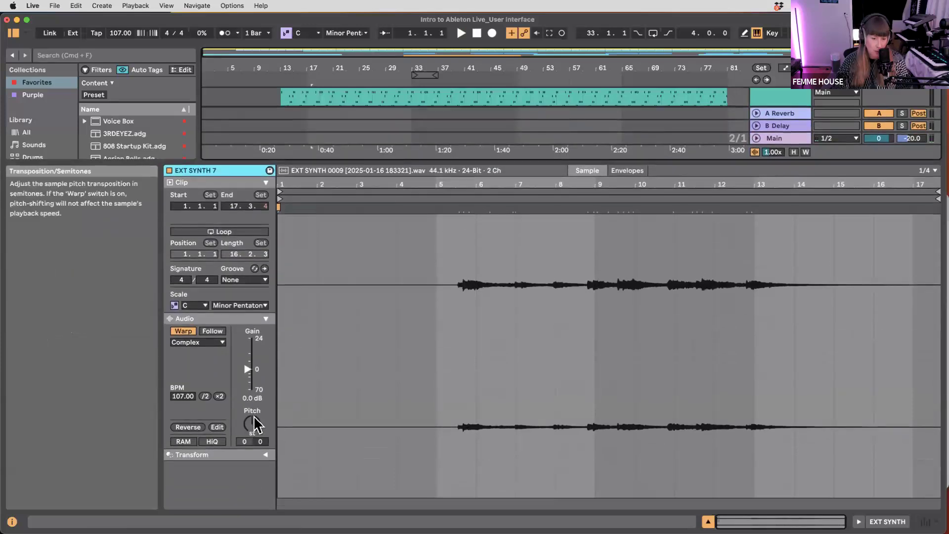
mouse_move(247, 368)
left_mouse_down()
mouse_move(247, 359)
mouse_move(247, 368)
left_mouse_up()
left_click_drag(252, 425, 253, 432)
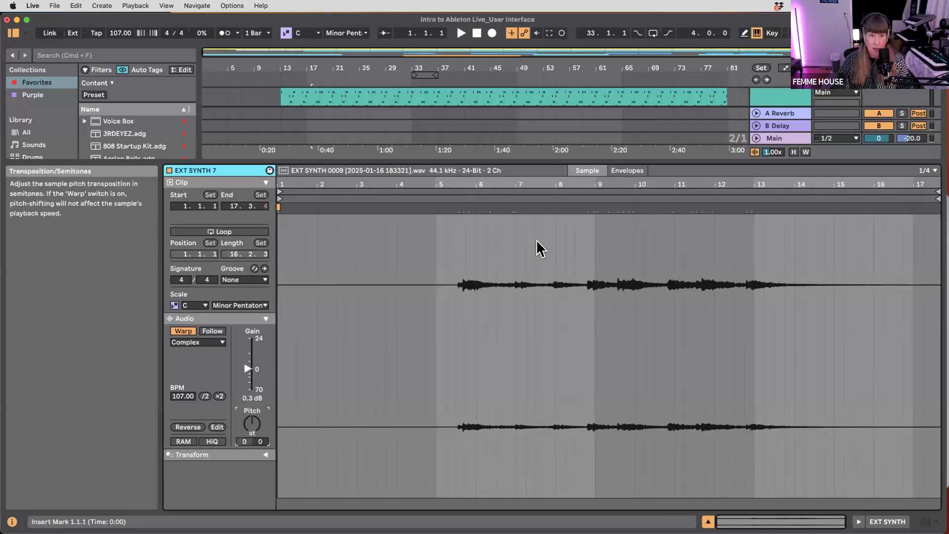
left_click_drag(623, 160, 622, 278)
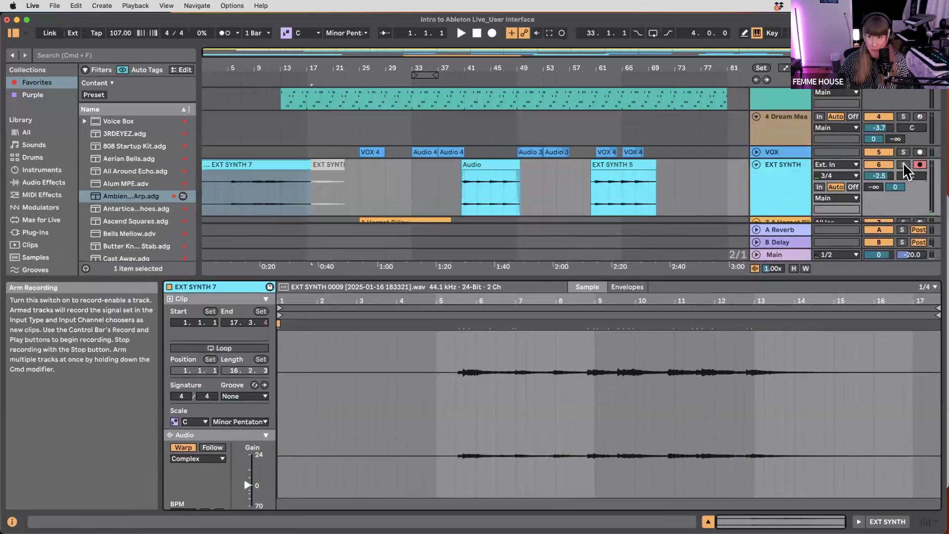
- Play the EXT SYNTH 7 clip from bar 5 and raise the track's Reverb send to 0 dB
left_click(232, 187)
left_click(231, 187)
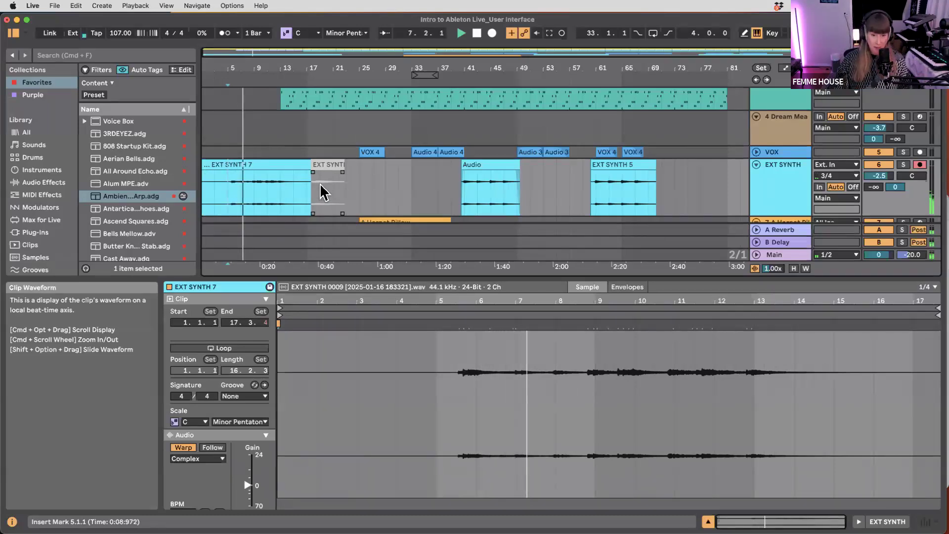
left_click_drag(874, 188, 874, 141)
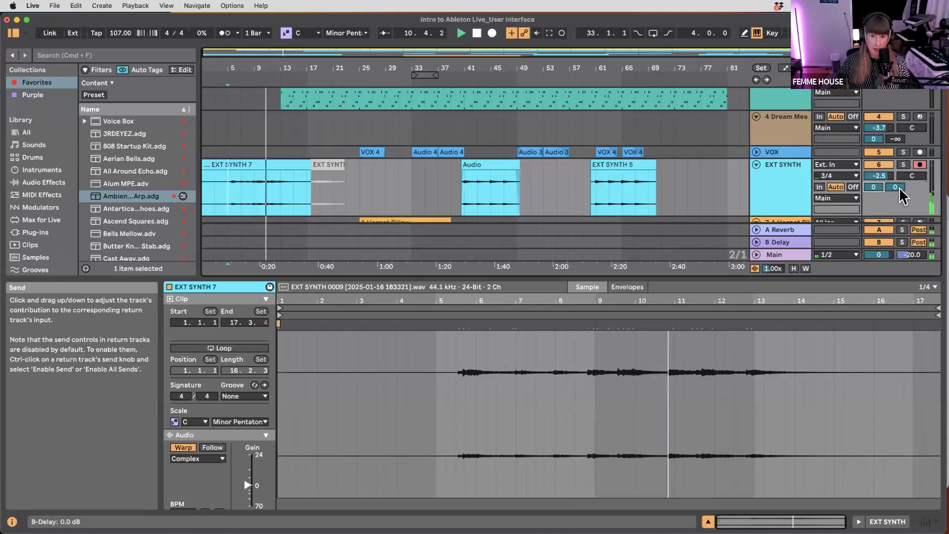
left_click_drag(486, 277, 478, 342)
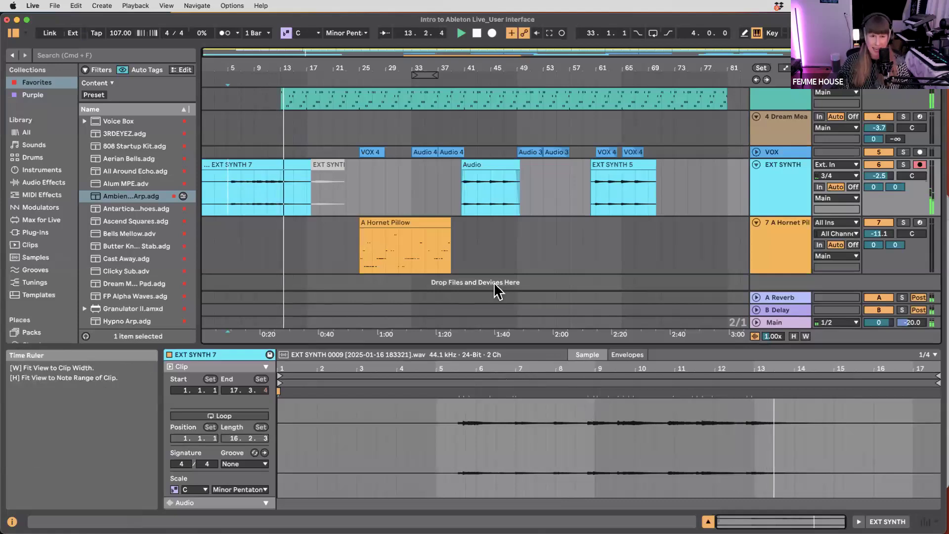
scroll(368, 176, "up", 4)
scroll(369, 171, "up", 2)
scroll(368, 168, "down", 6)
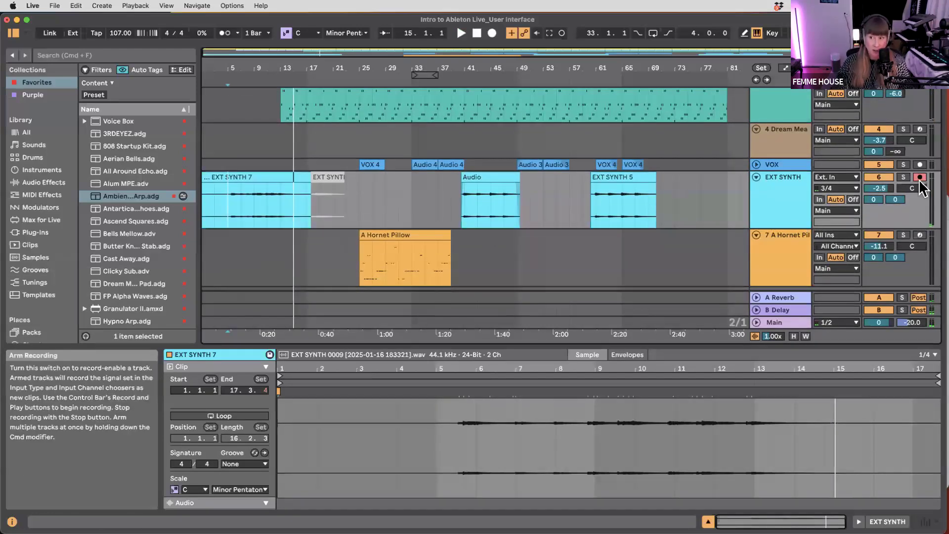
- Unfold the VOX track and zoom in on its recorded take lanes
left_click(757, 164)
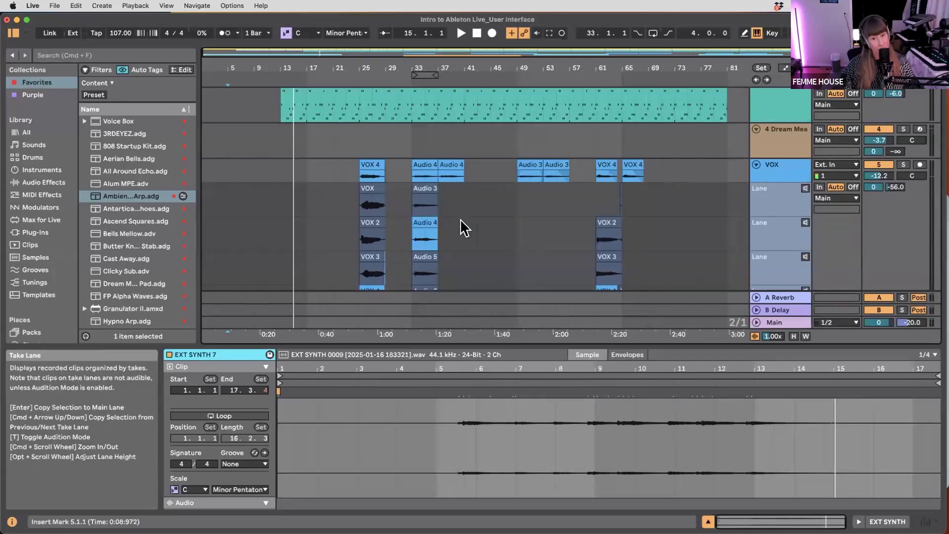
scroll(475, 227, "down", 2)
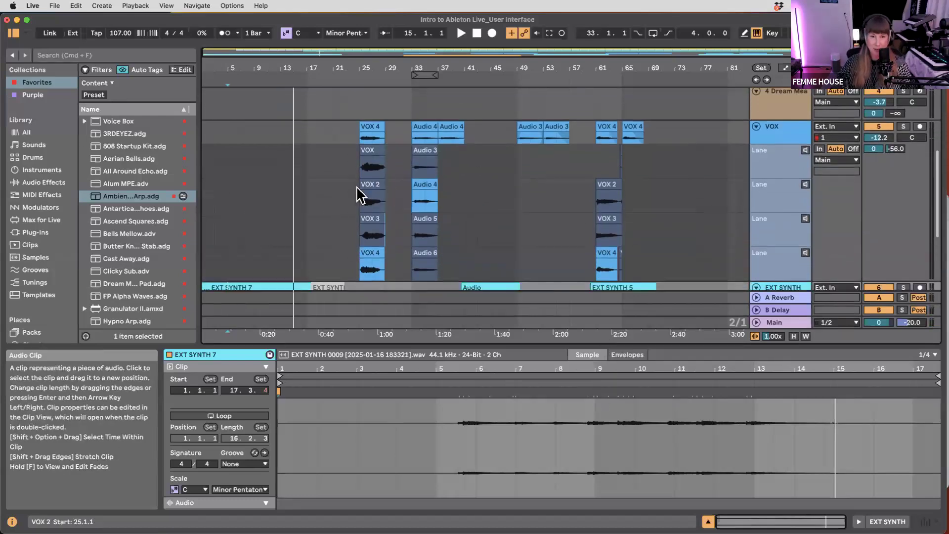
scroll(369, 188, "up", 3)
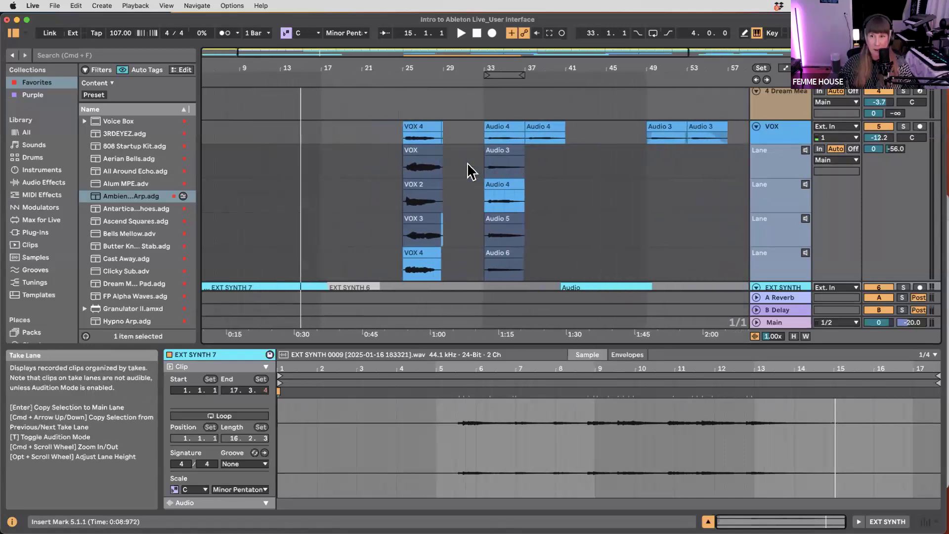
scroll(467, 170, "left", 2)
- Set the VOX track's external input channel to 1, checking it in Session View
left_click(789, 143)
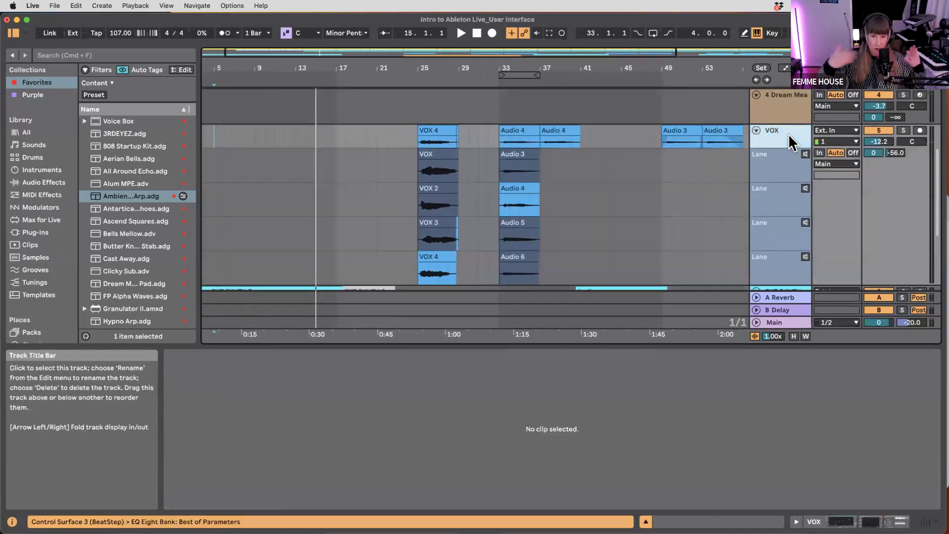
left_click(840, 142)
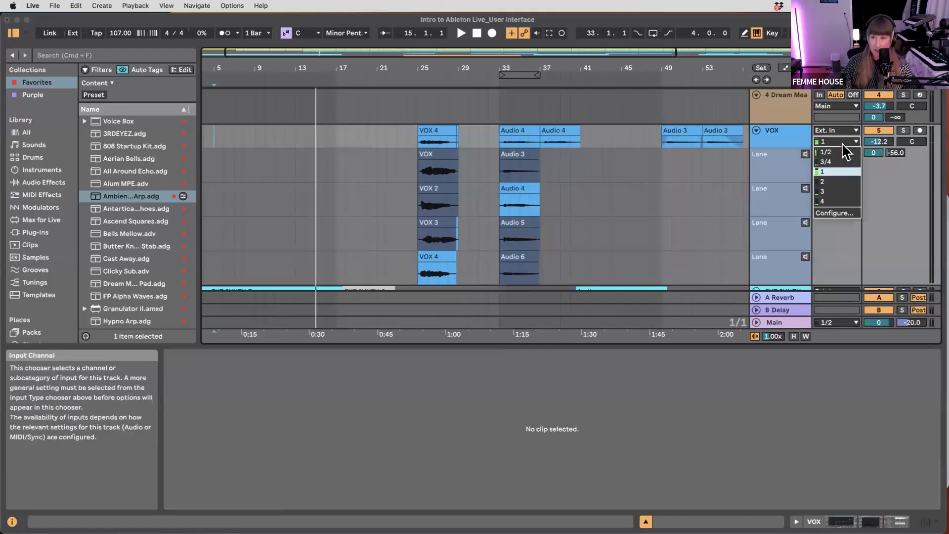
left_click(833, 182)
key("Tab")
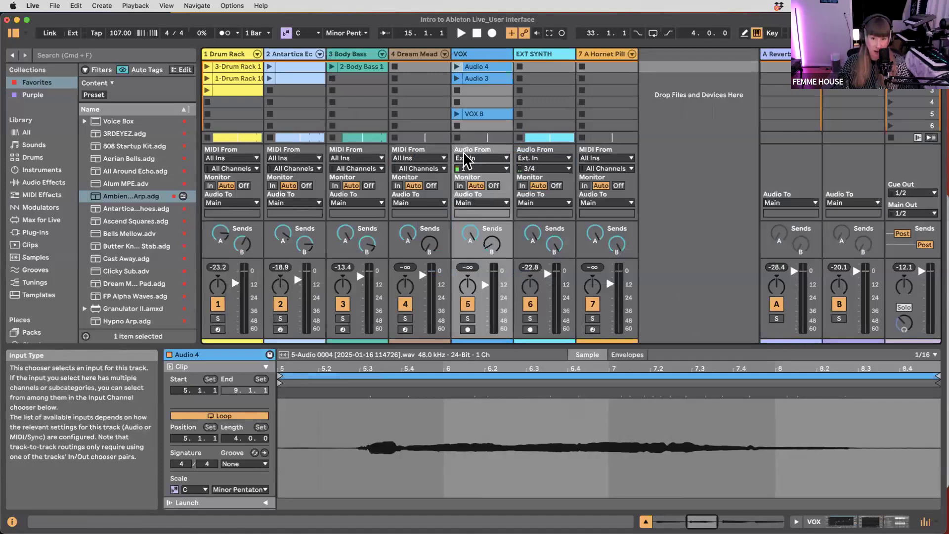
left_click(474, 169)
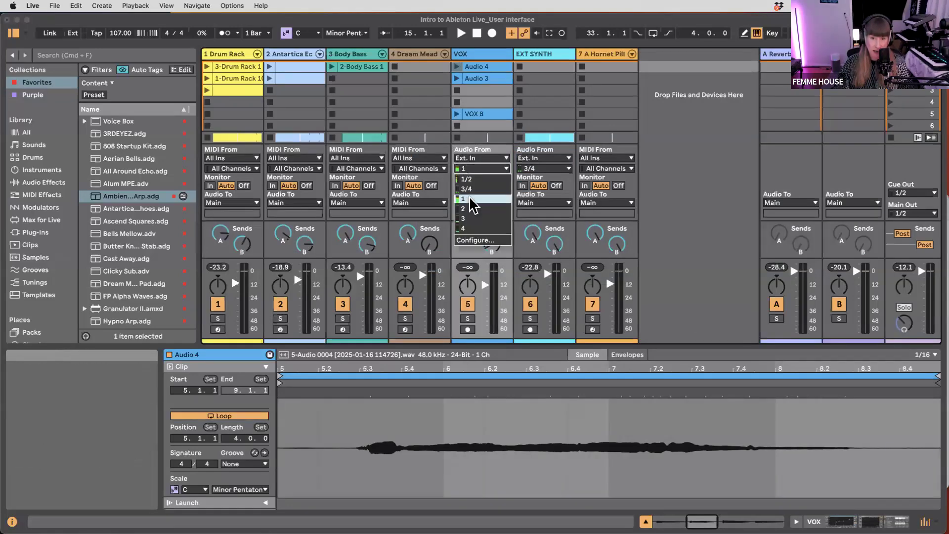
left_click(473, 200)
- Arm the VOX track for recording in Arrangement View and set its monitoring to Off
key("Tab")
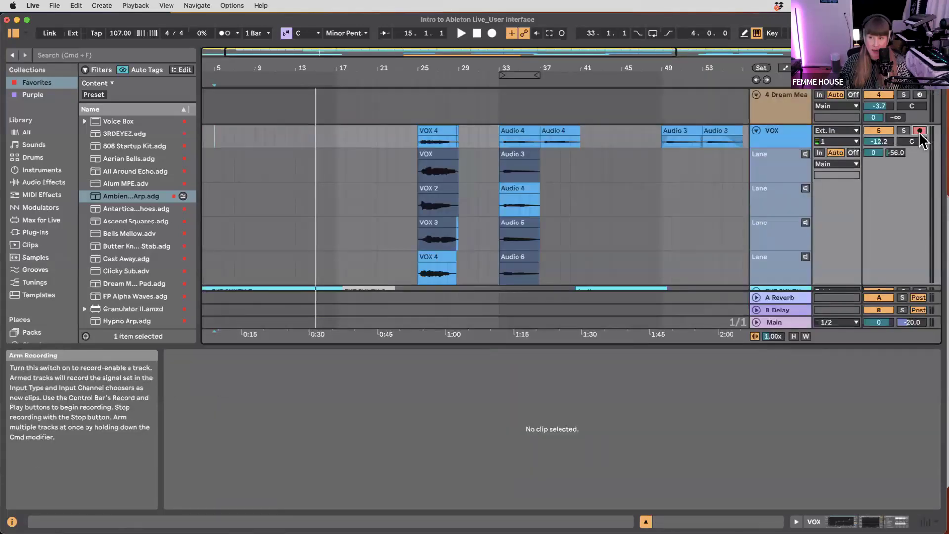
left_click(852, 153)
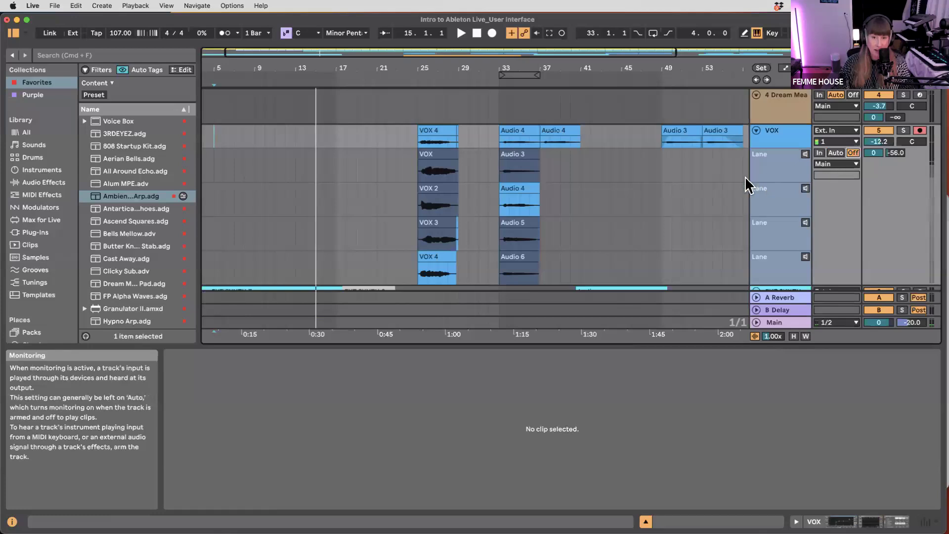
- Set the VOX track's monitoring to Auto in Session View and show its device chain
key("Tab")
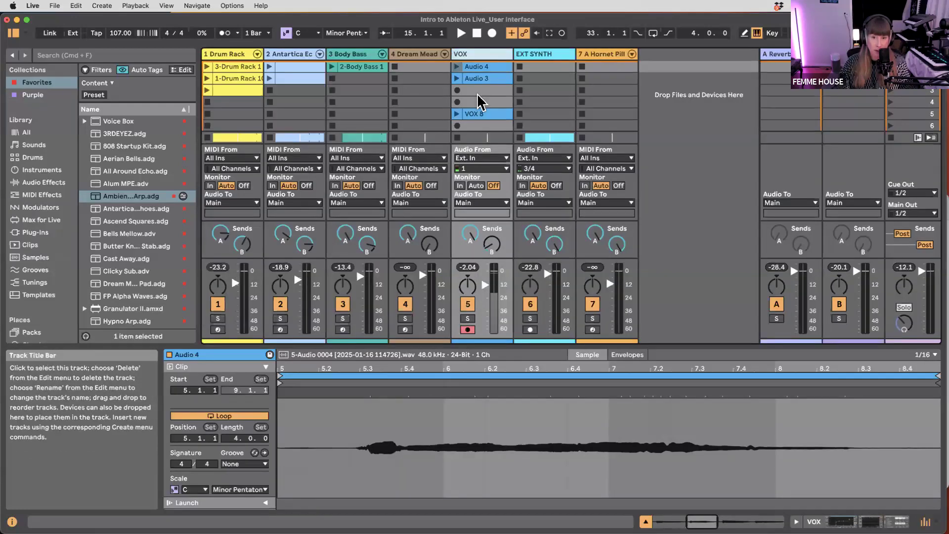
left_click(477, 185)
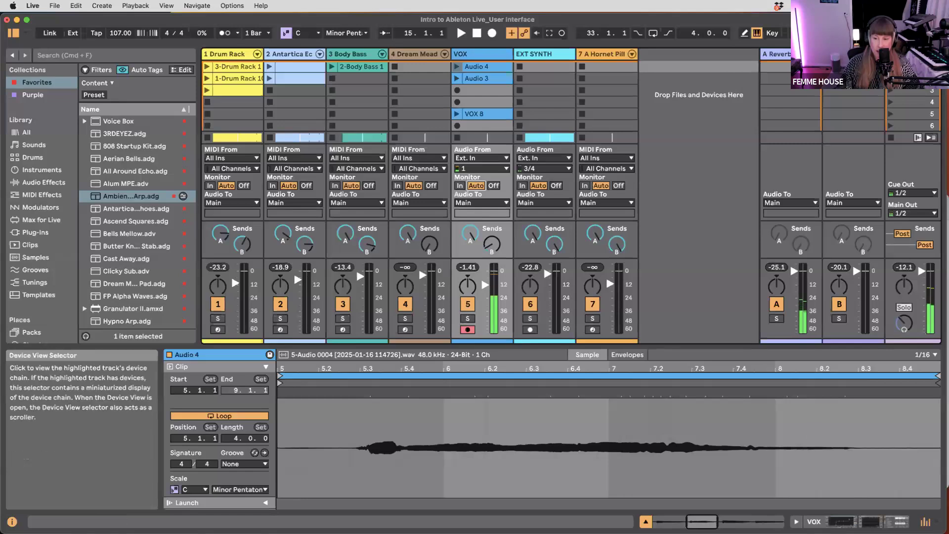
left_click(862, 521)
left_click_drag(862, 521, 873, 521)
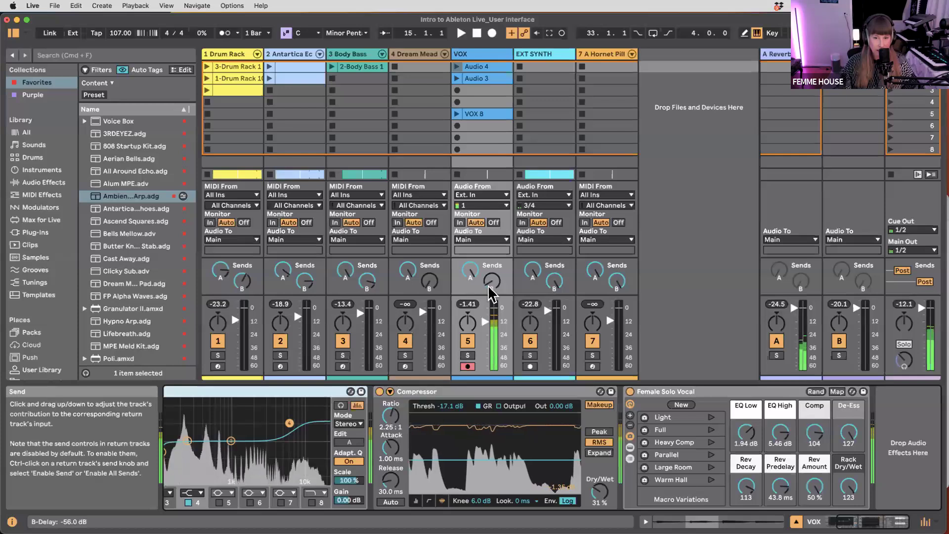
- Set VOX monitoring to Off and look through its EQ Eight, Compressor and Female Solo Vocal devices
left_click(493, 222)
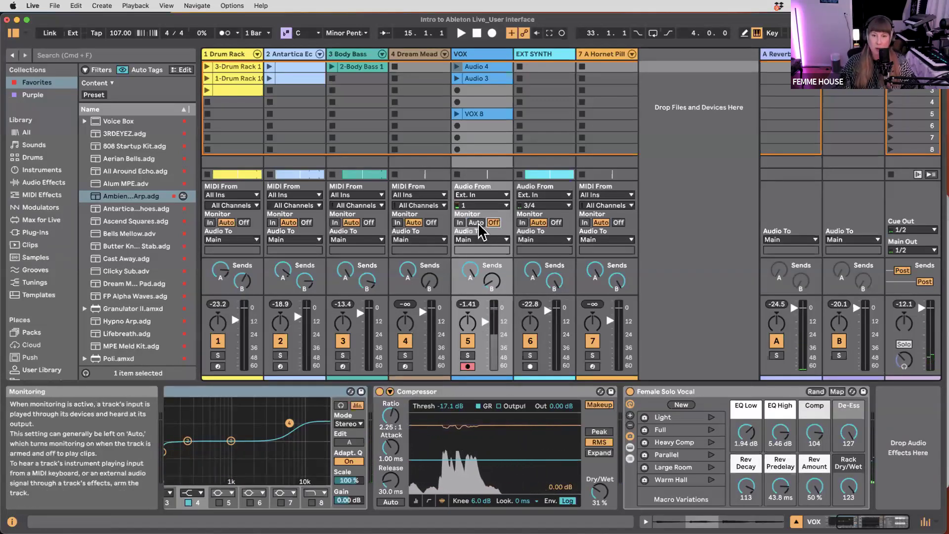
scroll(235, 450, "left", 4)
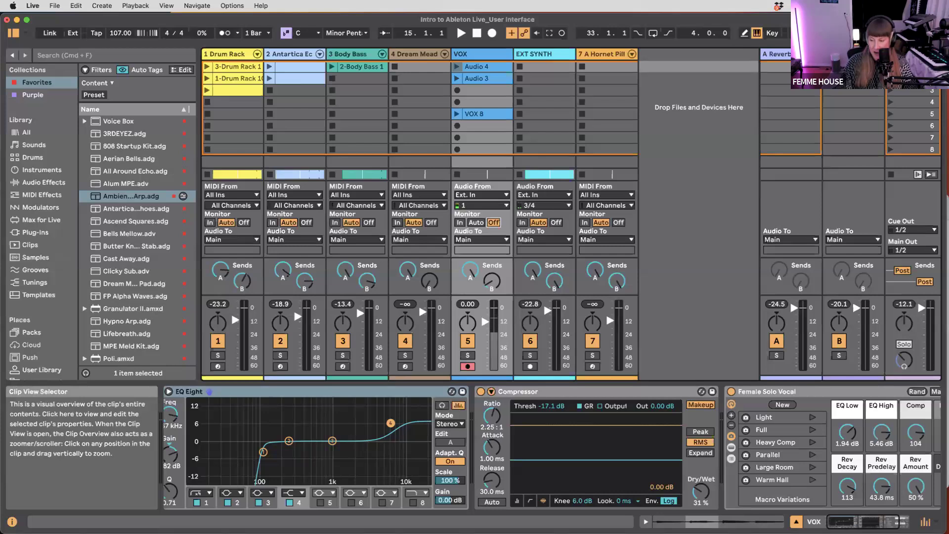
scroll(588, 442, "right", 4)
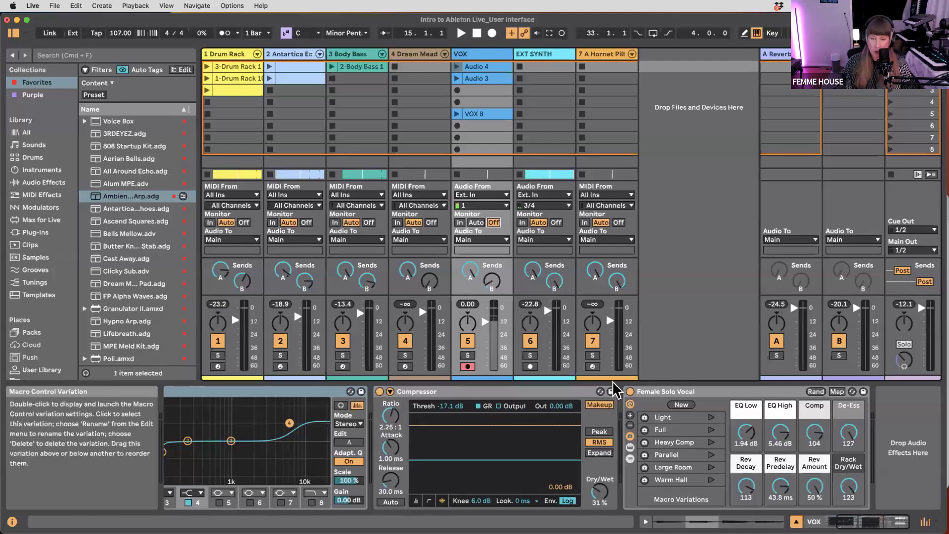
- Search Audio Effects for "flanger" and add Phaser-Flanger after the Female Solo Vocal rack on the VOX track
left_click(690, 391)
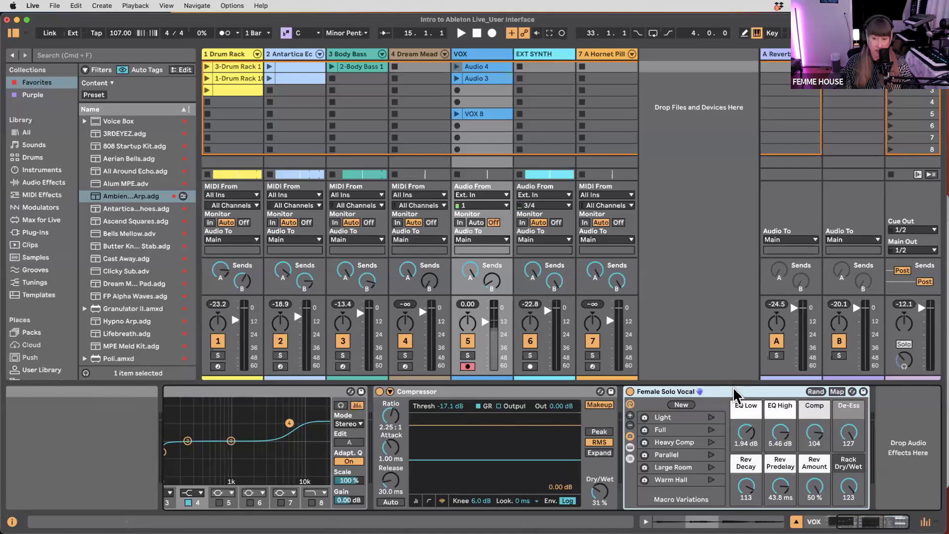
left_click(41, 169)
left_click(41, 183)
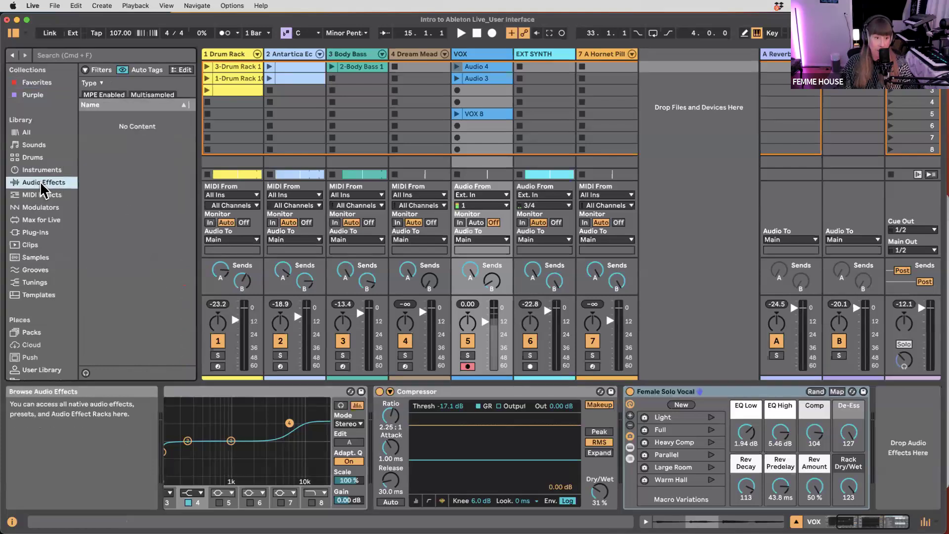
left_click(63, 56)
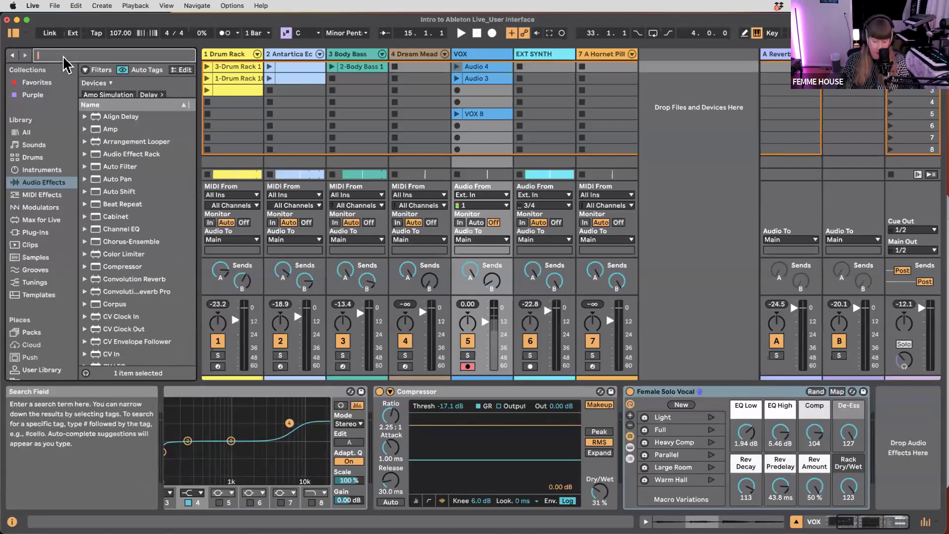
type("f")
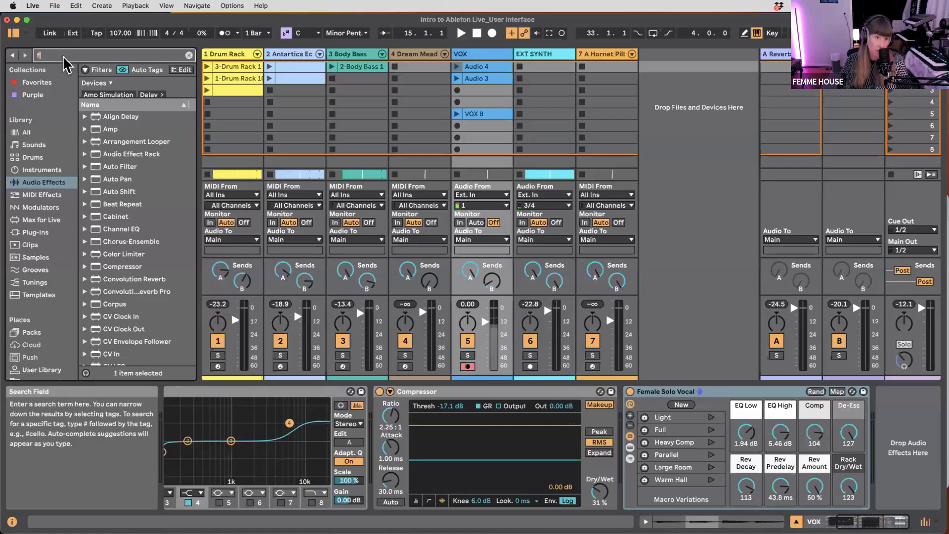
type("langer")
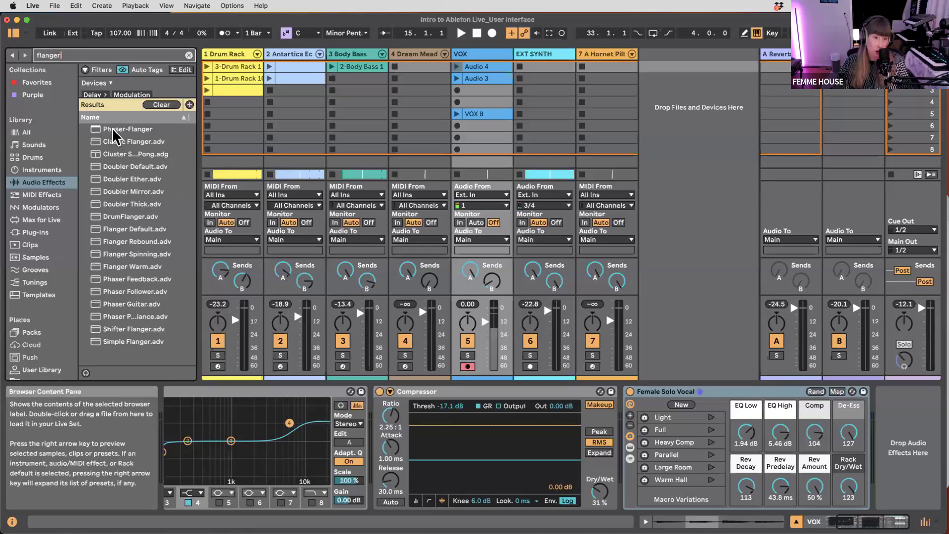
left_click_drag(116, 130, 906, 450)
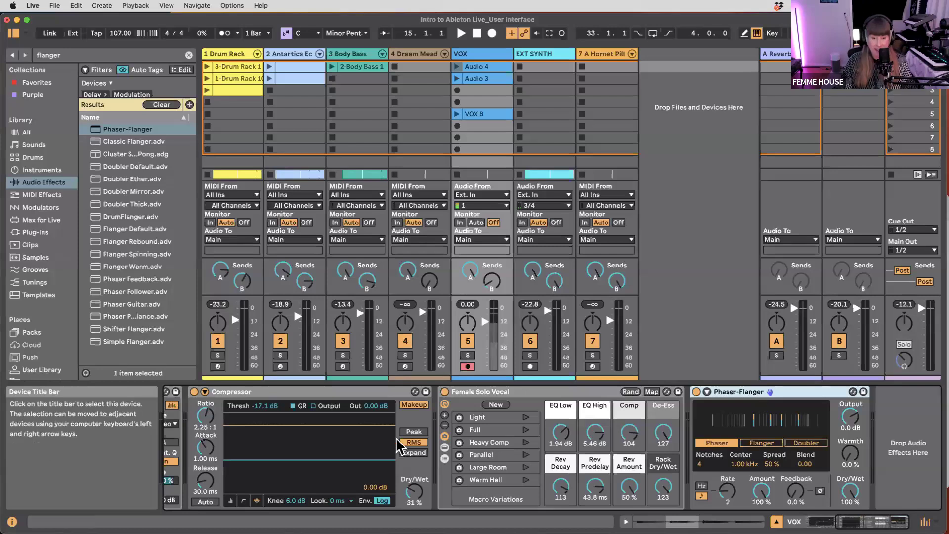
- Set the Phaser-Flanger's Warmth to 51% and set the VOX track's monitoring to Off
scroll(265, 494, "left", 5)
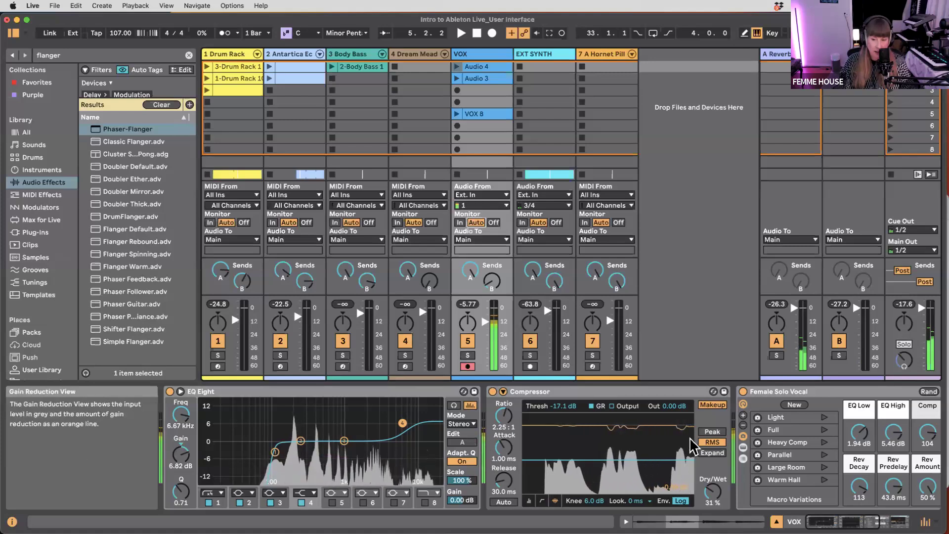
scroll(693, 446, "right", 2)
scroll(333, 420, "right", 10)
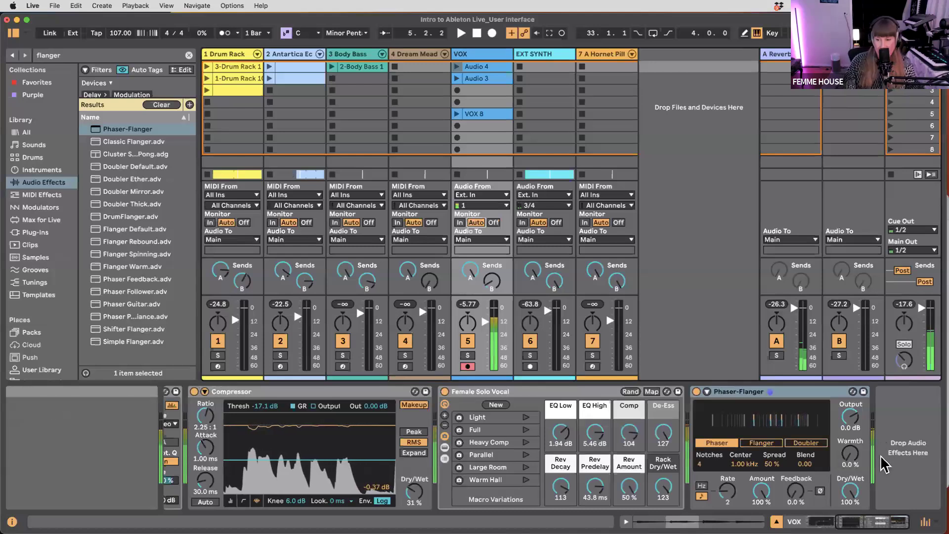
left_click_drag(850, 452, 850, 423)
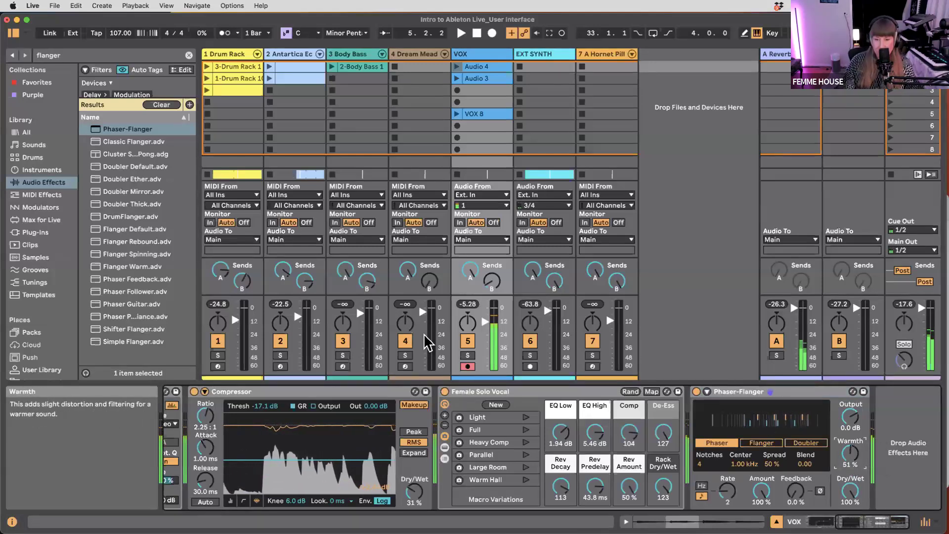
left_click(494, 223)
- In Arrangement View, select the empty four-bar range from 17.1.1 to 21.1.1 on the VOX main lane
key("Tab")
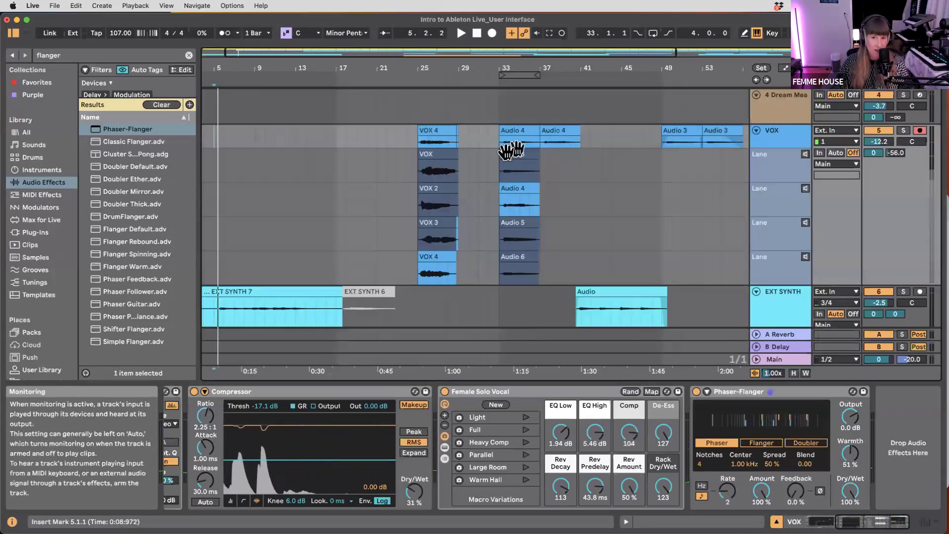
scroll(478, 217, "right", 4)
scroll(480, 219, "down", 5)
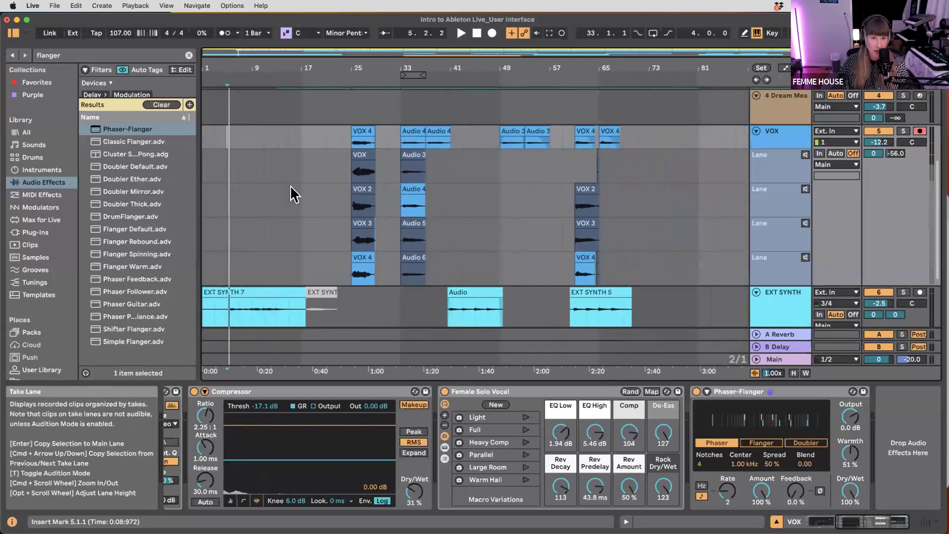
scroll(267, 186, "up", 5)
scroll(339, 301, "down", 2)
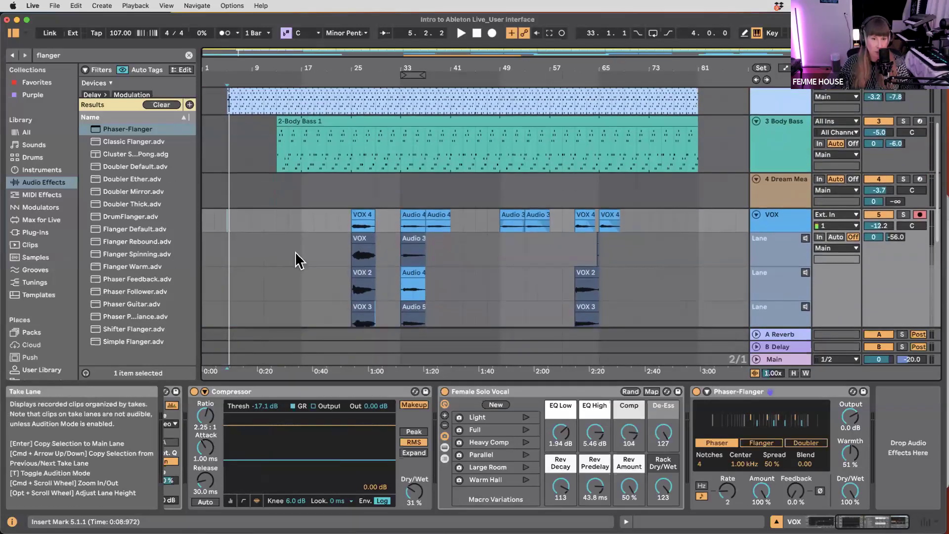
scroll(300, 260, "up", 3)
scroll(300, 260, "up", 1)
left_click_drag(304, 220, 349, 227)
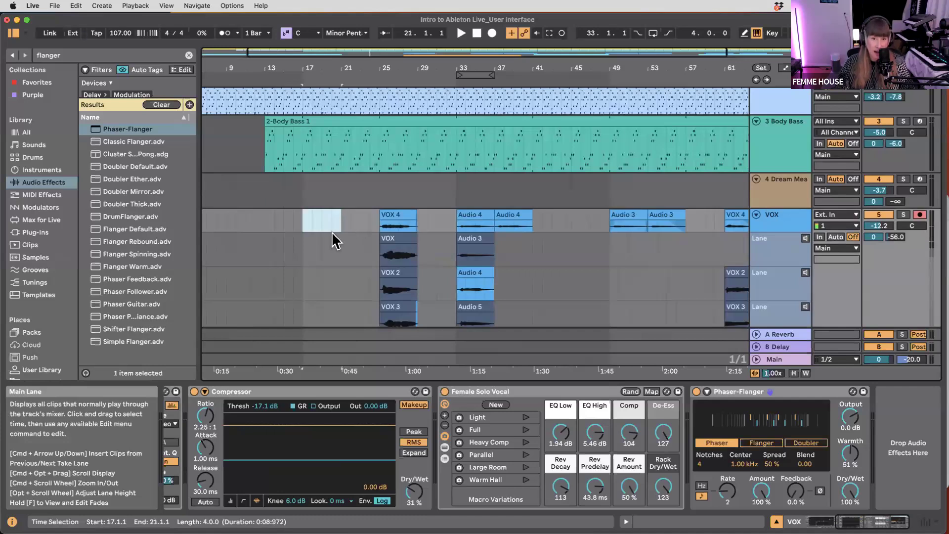
scroll(330, 233, "up", 5)
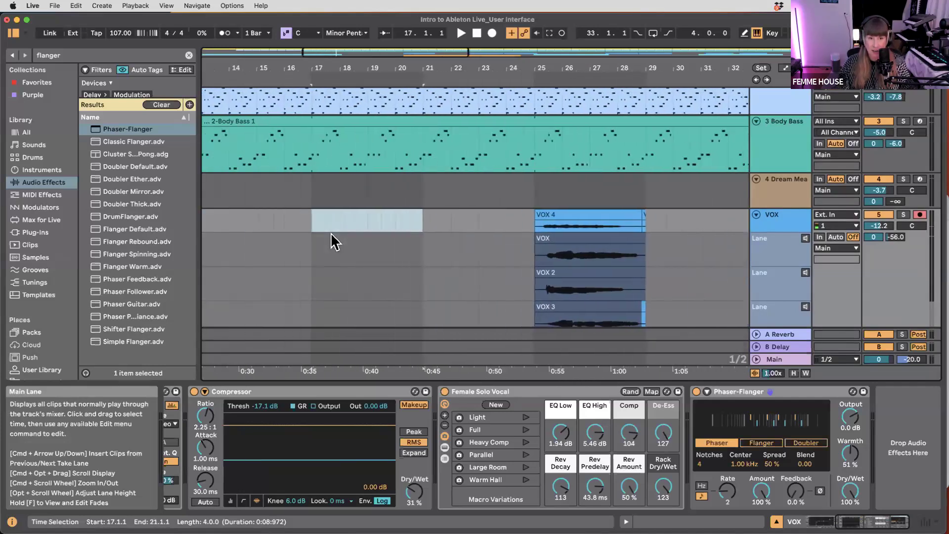
scroll(330, 233, "left", 1)
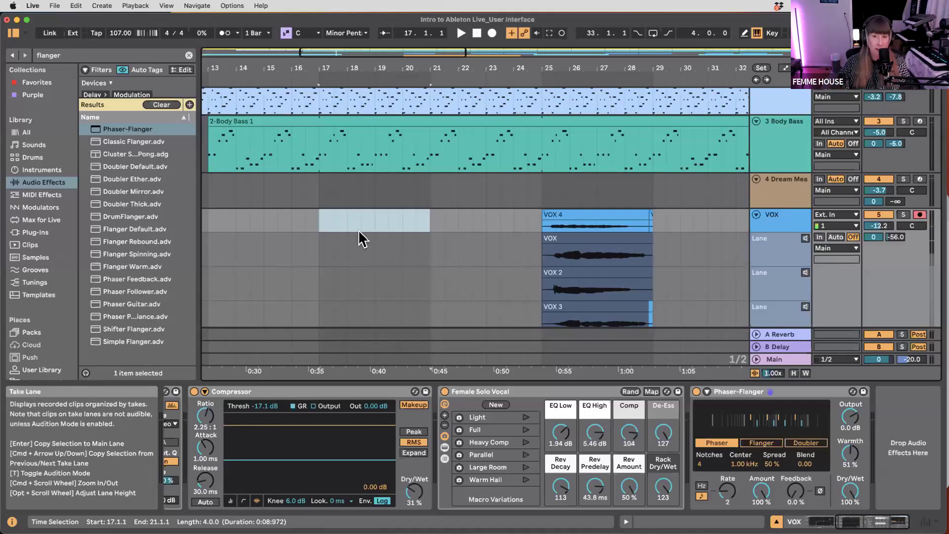
- Enable the Arrangement loop, set it to bars 17 to 21, and play the looped section
scroll(359, 231, "down", 2)
scroll(381, 220, "left", 3)
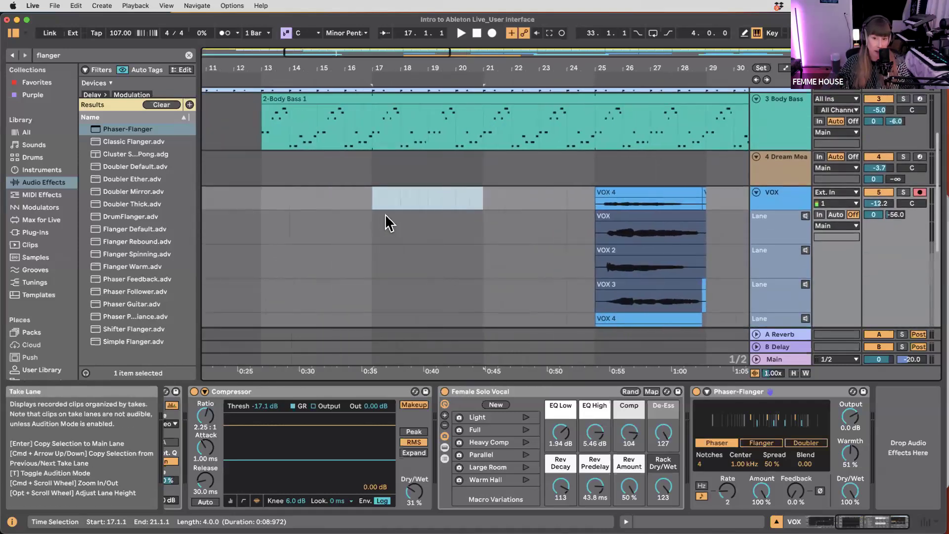
left_click(499, 198)
left_click_drag(374, 203, 428, 201)
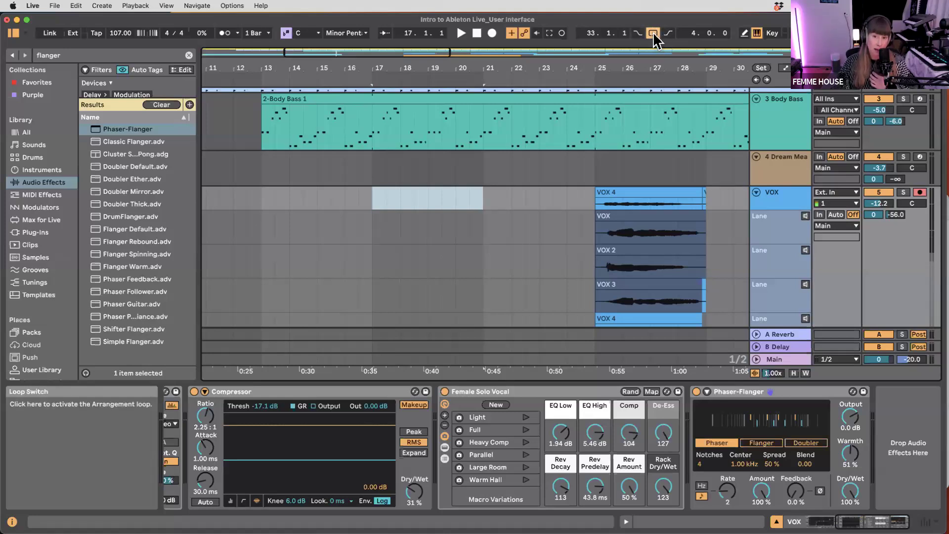
left_click_drag(402, 206, 478, 202)
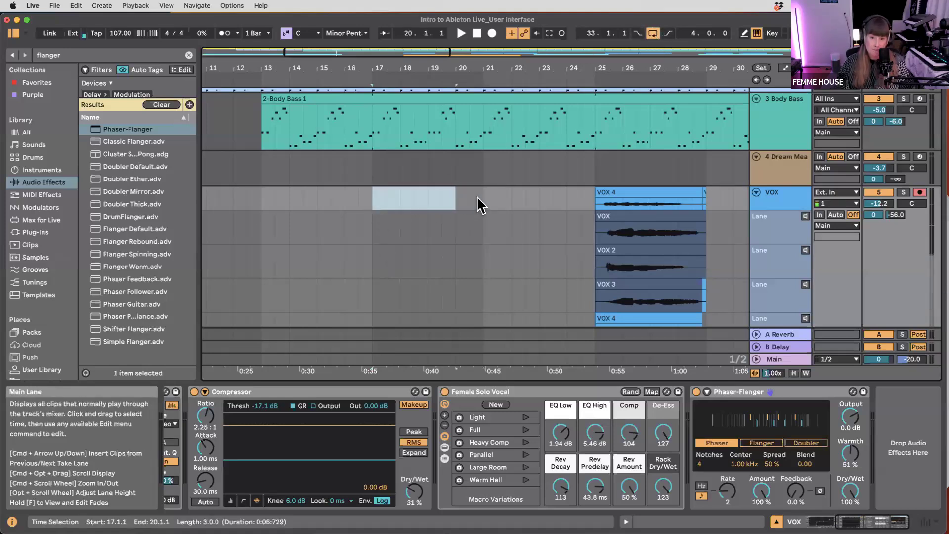
key("super+l")
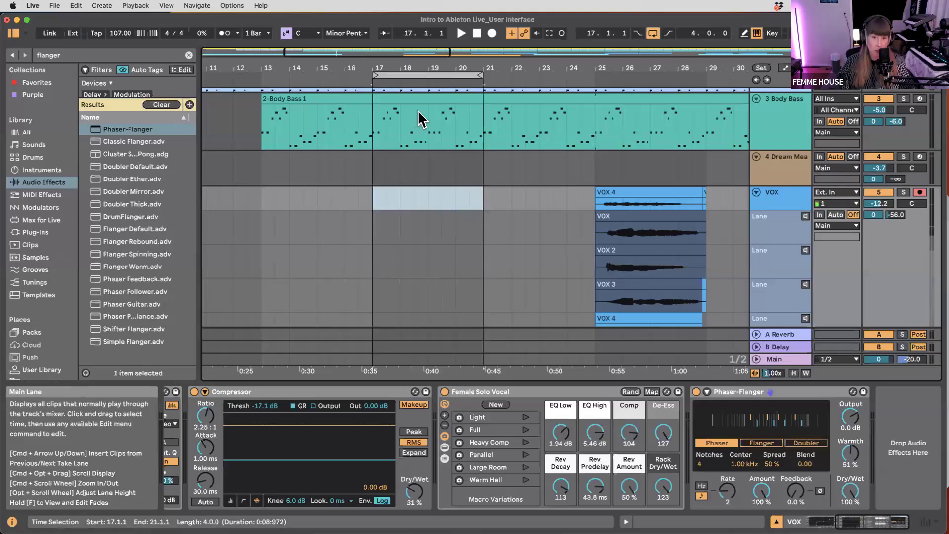
left_click(420, 74)
key("space")
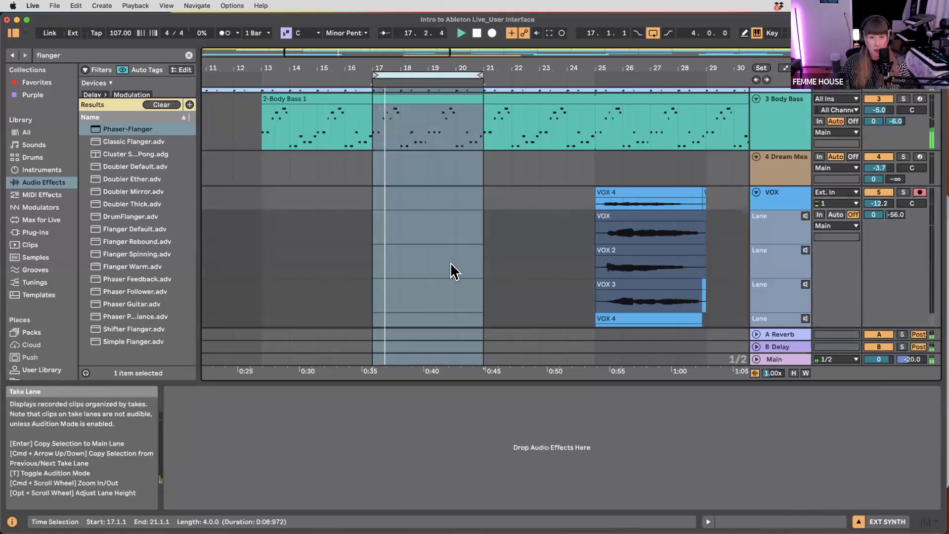
- Check the Show Take Lanes option for the VOX track
scroll(451, 269, "down", 3)
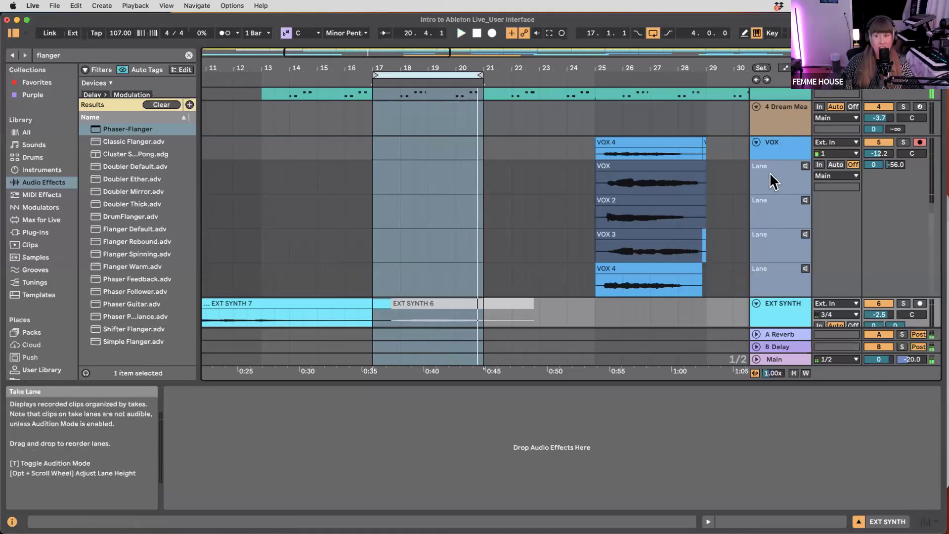
right_click(783, 151)
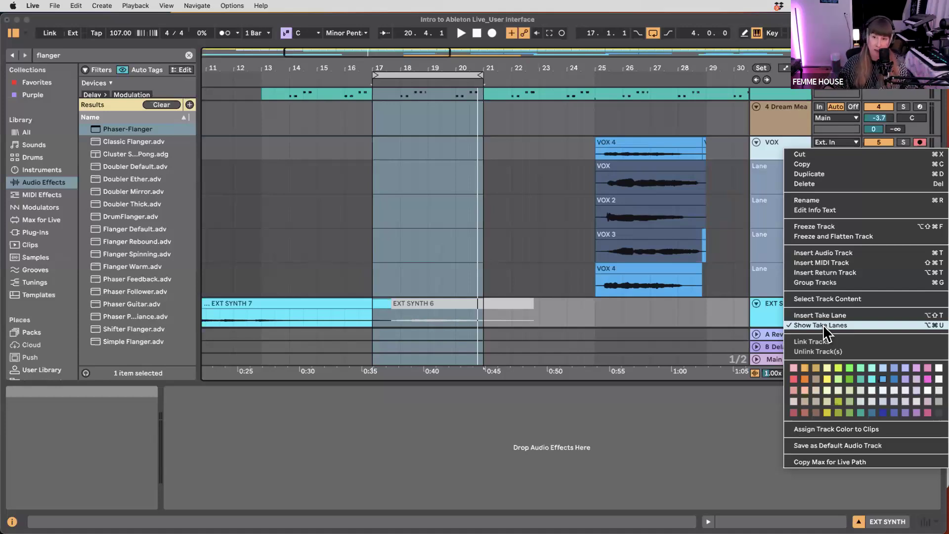
left_click(786, 134)
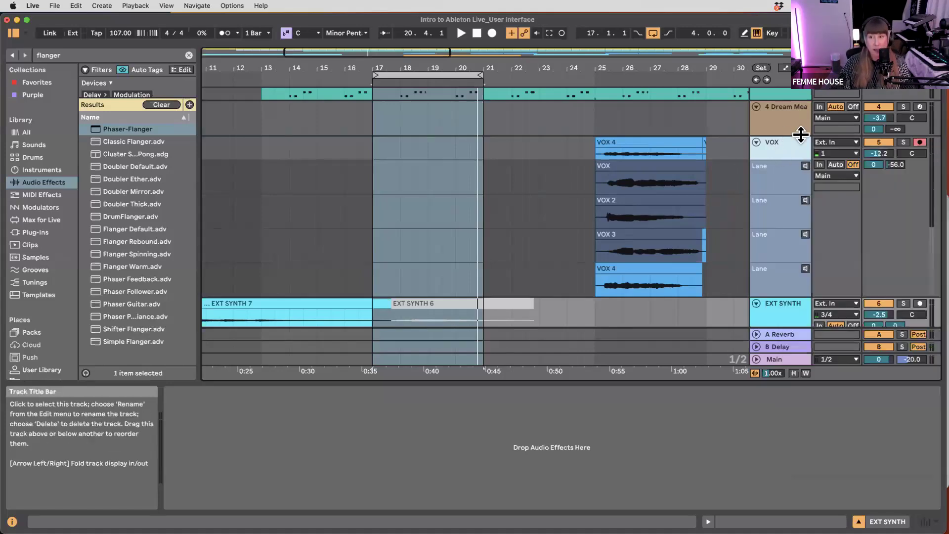
- Set VOX monitoring to Auto and record looped vocal takes starting at bar 17
left_click(370, 146)
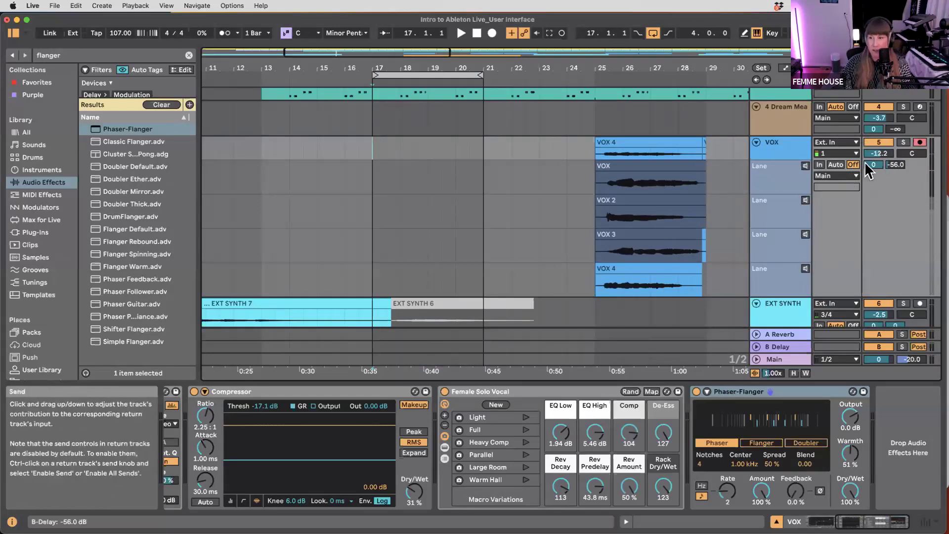
left_click(835, 164)
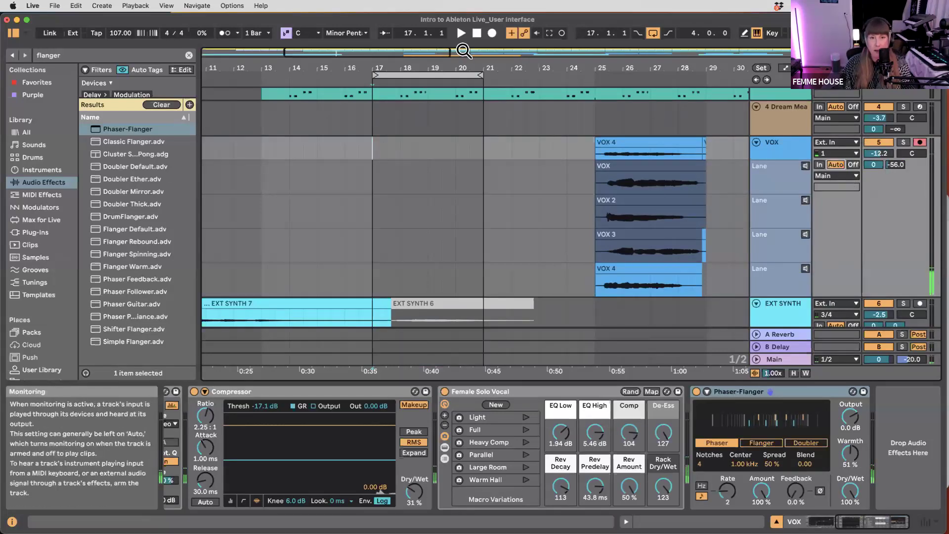
left_click(491, 33)
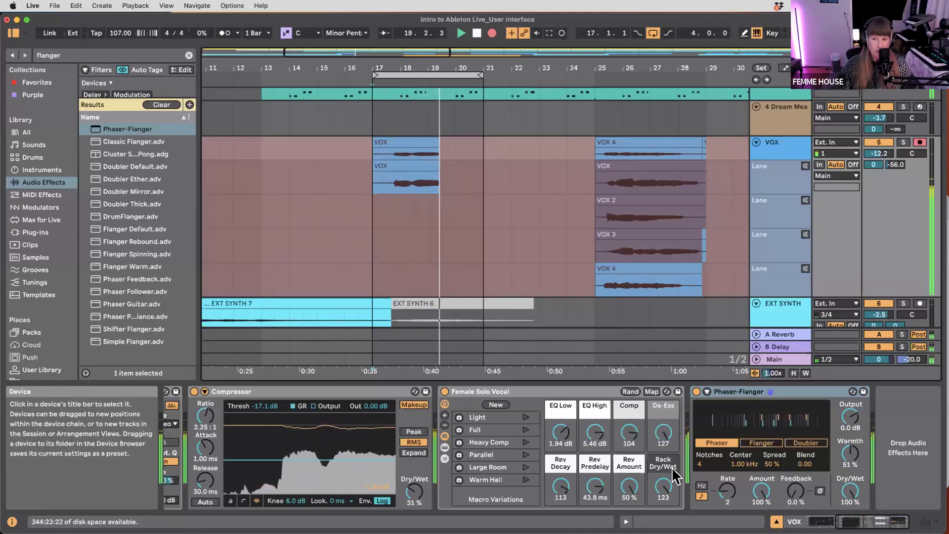
scroll(438, 239, "down", 2)
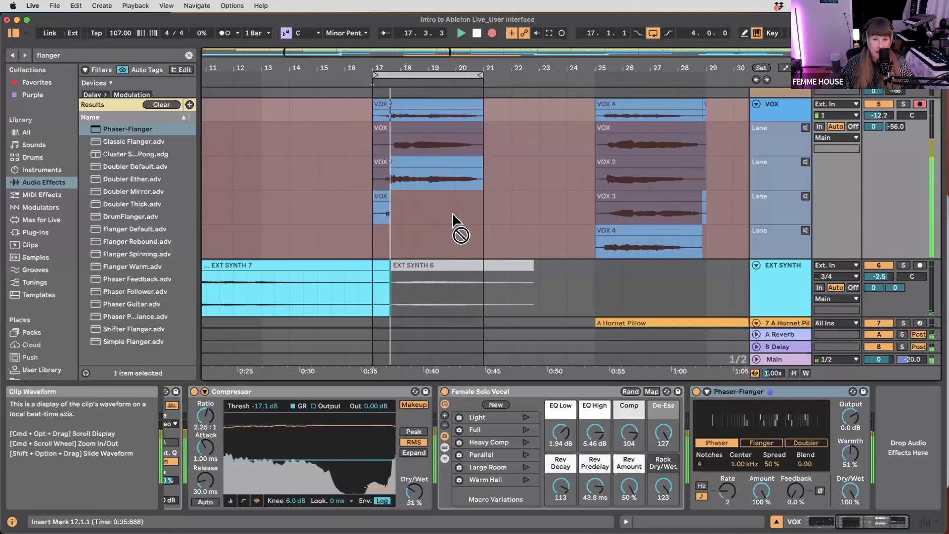
scroll(452, 438, "left", 3)
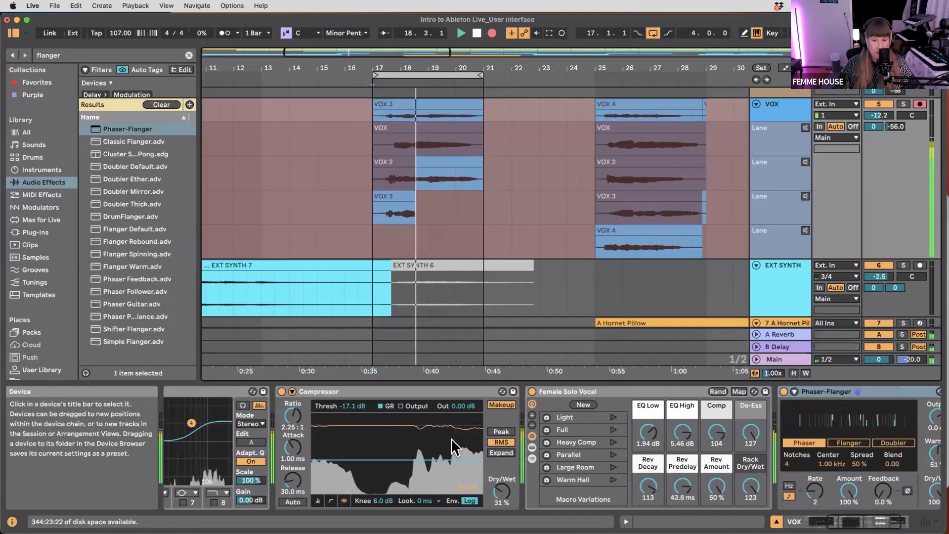
scroll(451, 447, "left", 7)
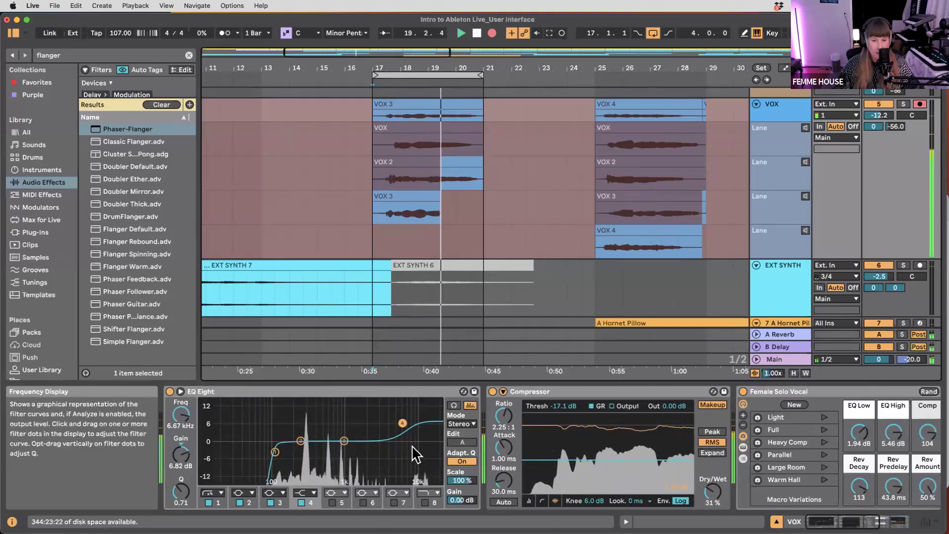
scroll(413, 447, "right", 10)
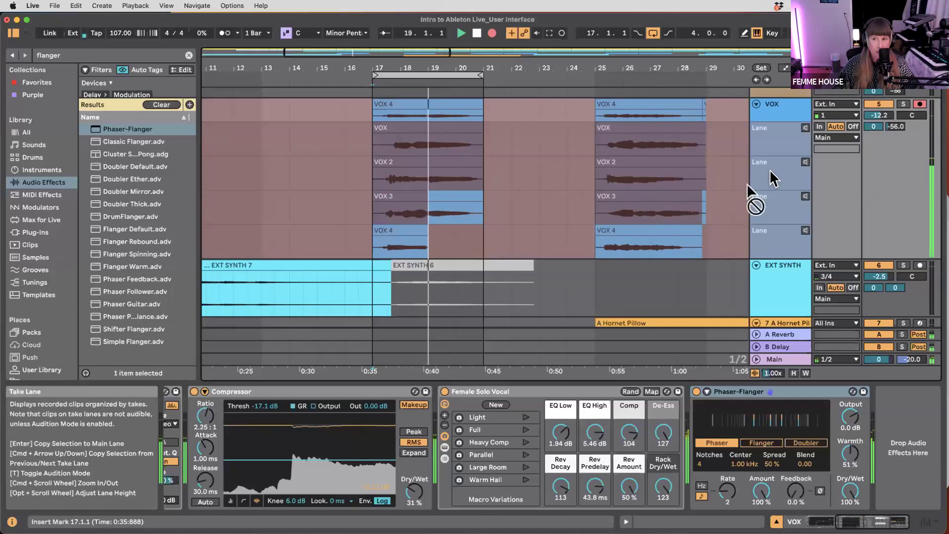
- Stop recording and playback, and set the VOX track's monitoring to Off
left_click(493, 34)
key("space")
left_click(852, 126)
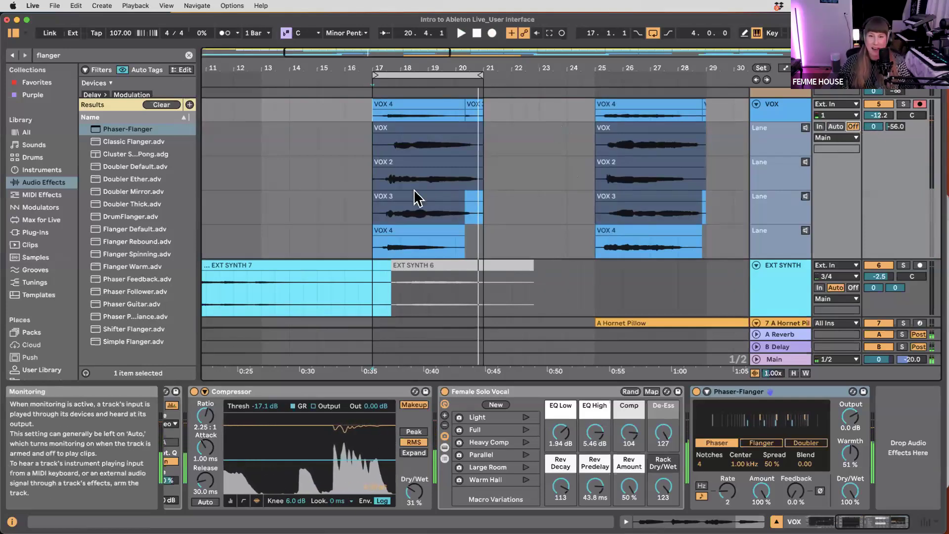
- Select the short VOX 3 segment ending at bar 21 on the VOX main lane
scroll(502, 164, "up", 3)
left_click_drag(465, 164, 489, 162)
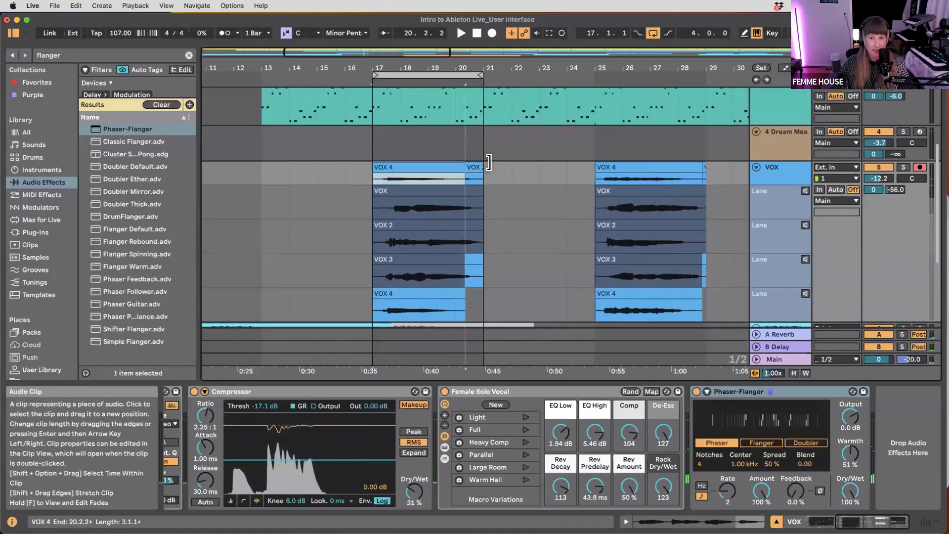
scroll(484, 247, "down", 2)
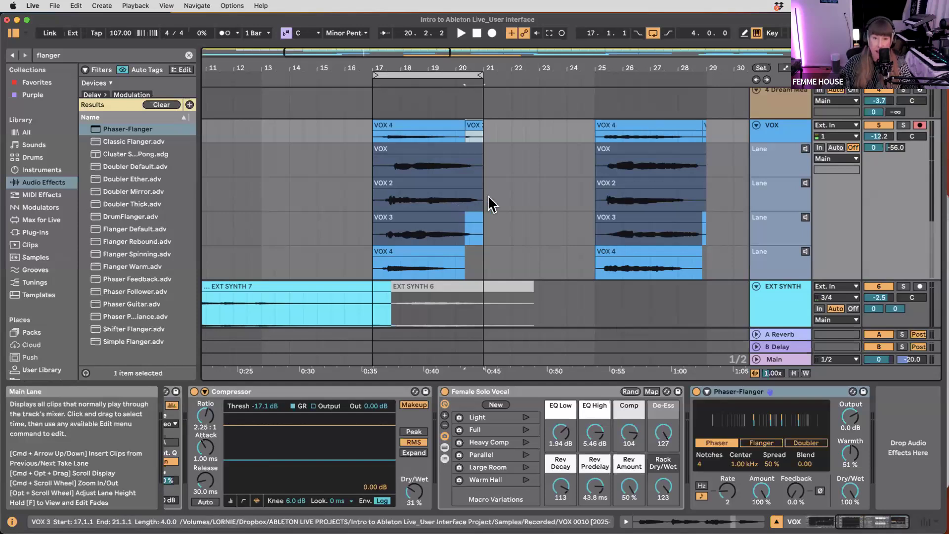
- Insert a new audio track directly below the VOX track
scroll(515, 181, "left", 3)
left_click(781, 133)
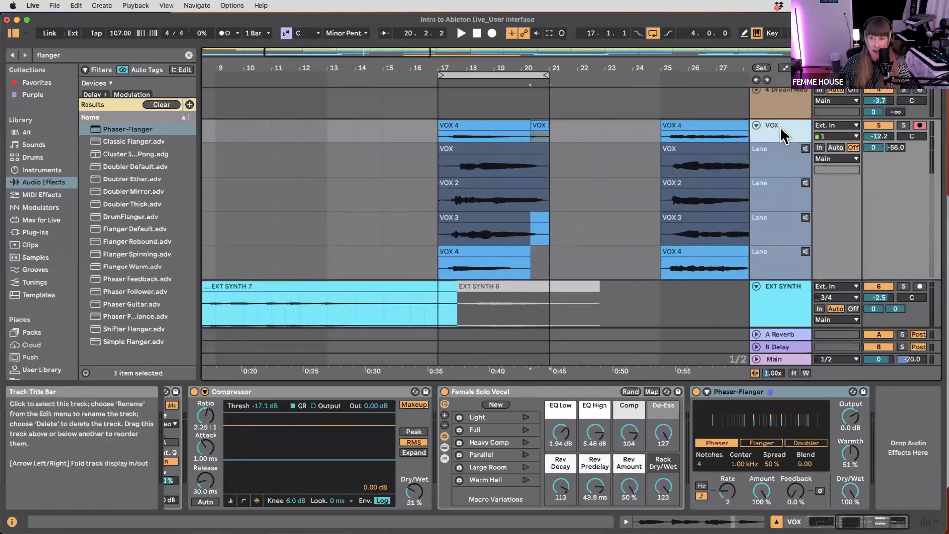
key("super+t")
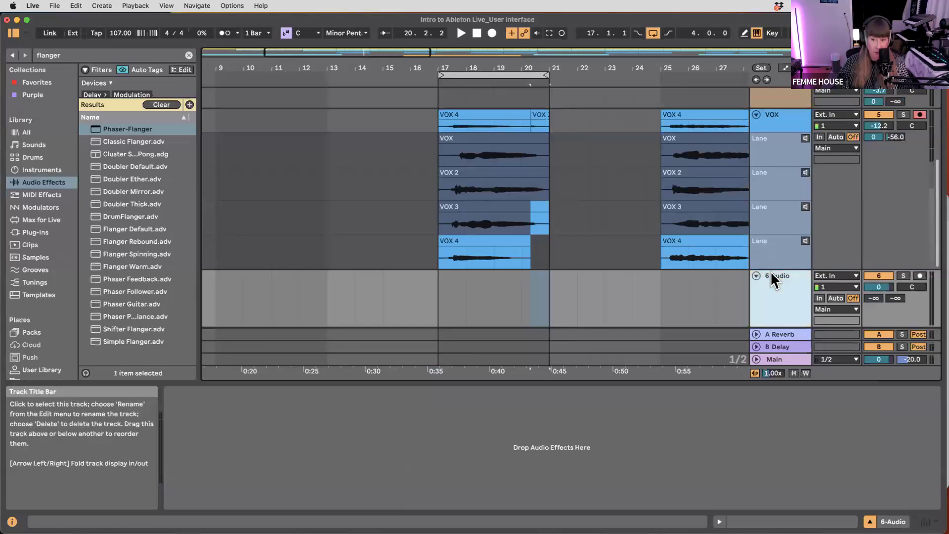
- Set the new audio track's external input to channel 1 and arm it for recording
scroll(772, 279, "down", 3)
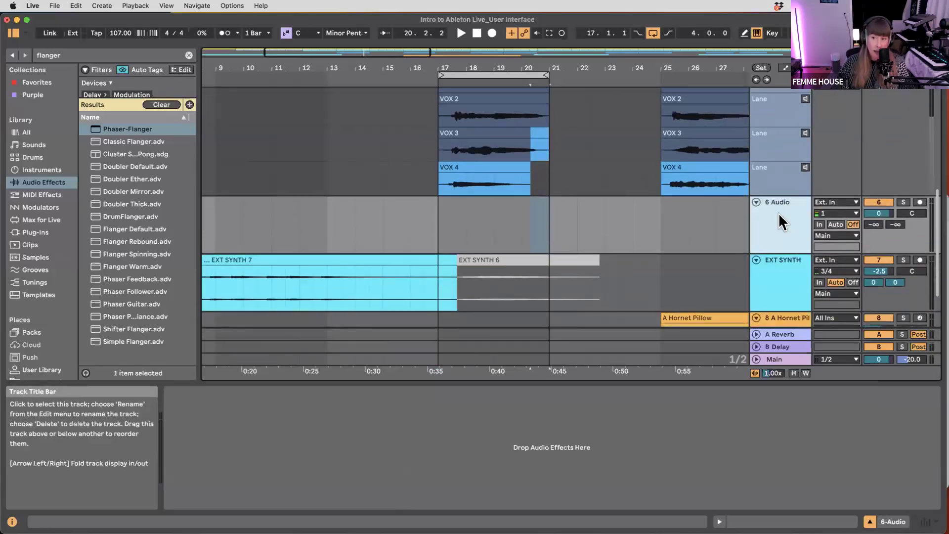
left_click(834, 213)
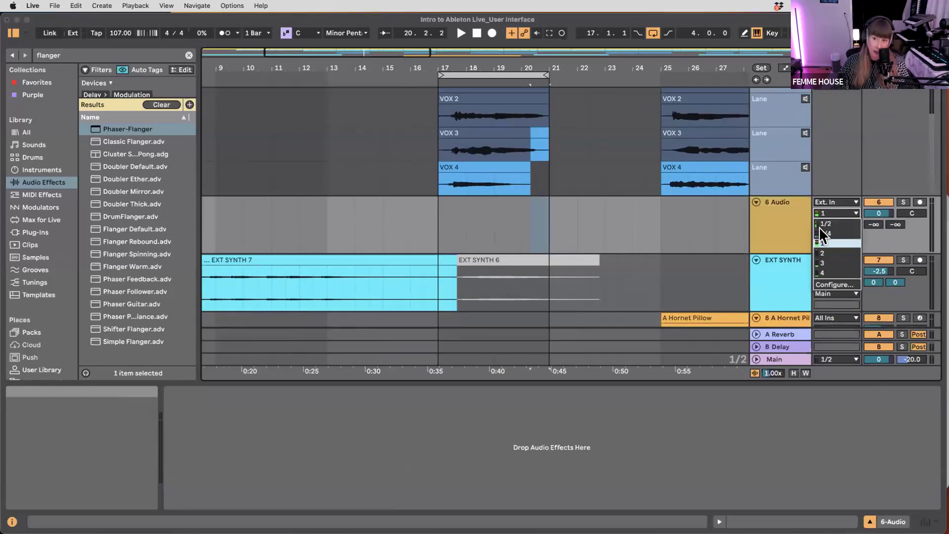
left_click(821, 243)
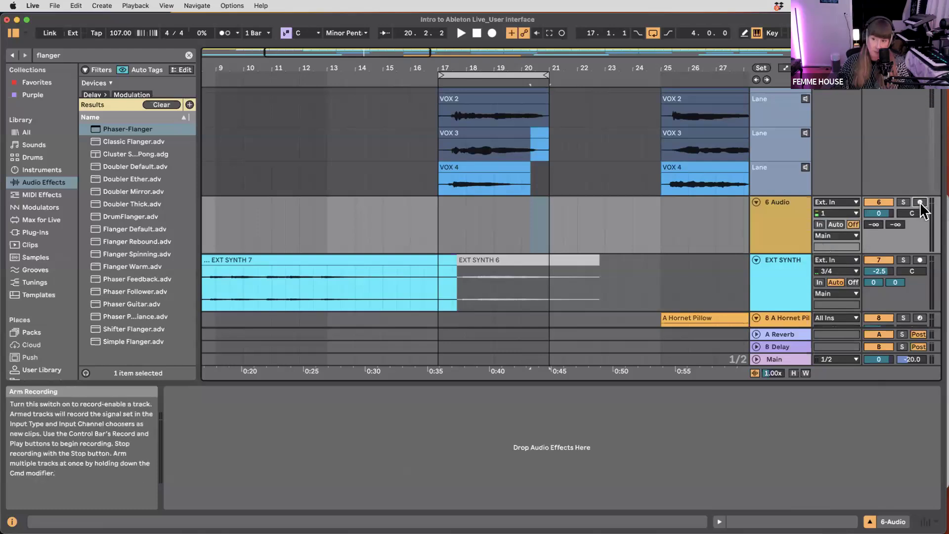
- Show take lanes for the new audio track and increase its track height
right_click(780, 220)
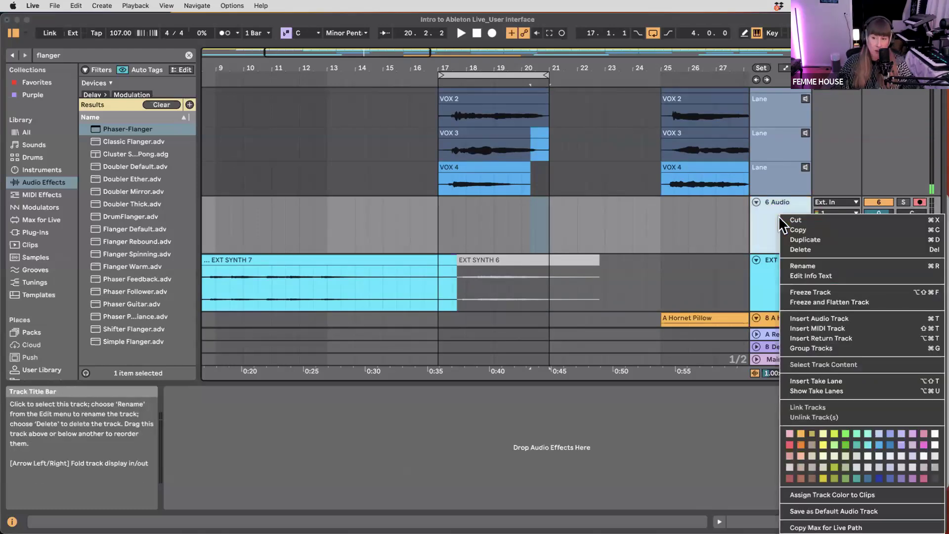
left_click(810, 390)
left_click_drag(779, 251, 779, 285)
left_click(455, 251)
left_click(521, 240)
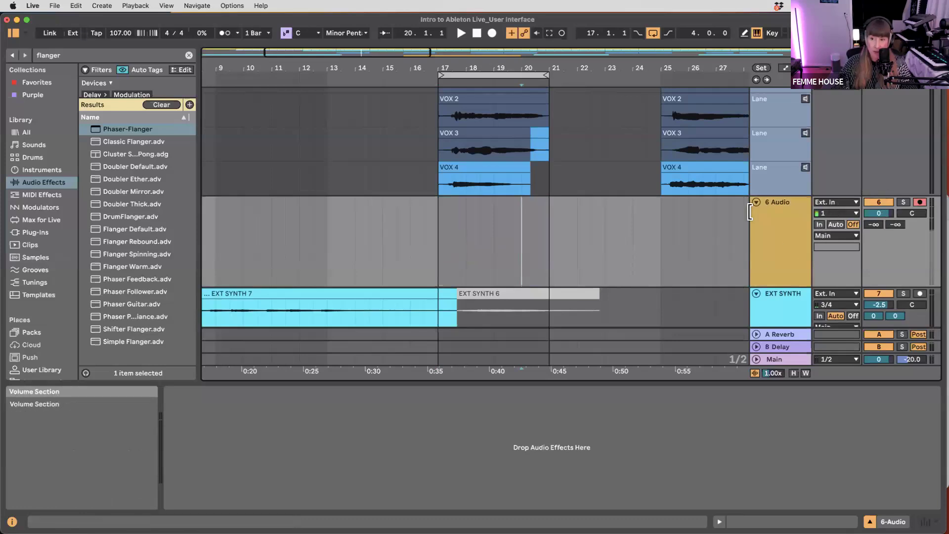
- Copy the VOX 2 take at bar 17 to the VOX main lane, and replace it with the VOX 3 take
scroll(509, 154, "up", 3)
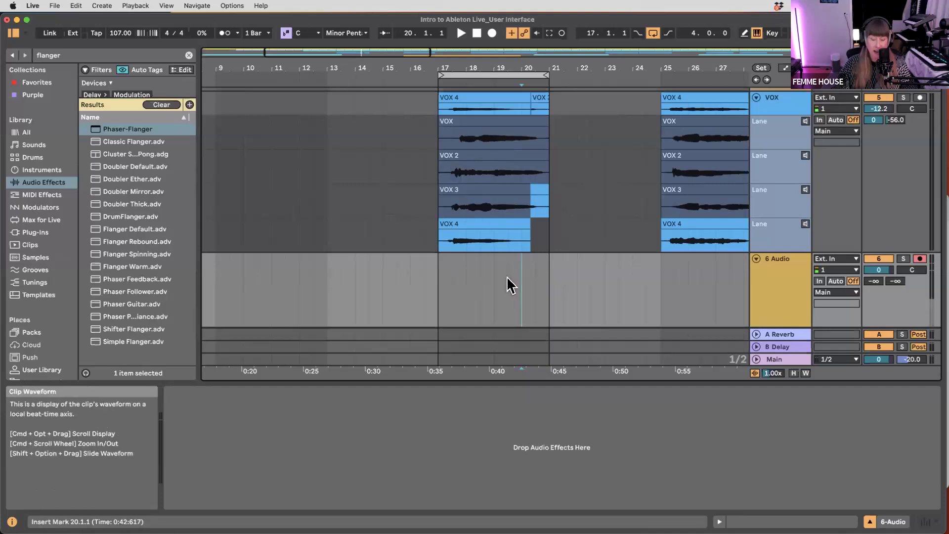
scroll(509, 284, "up", 5)
scroll(468, 217, "right", 3)
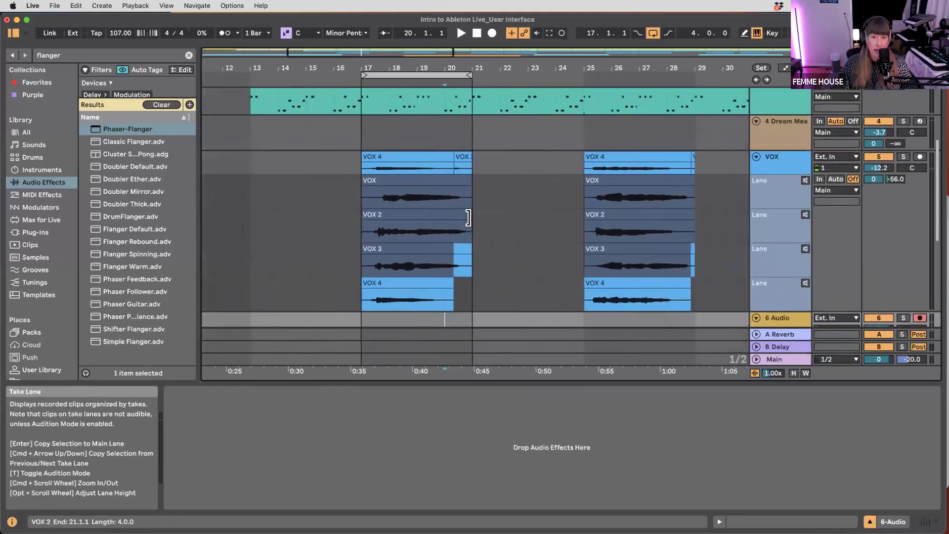
left_click(424, 179)
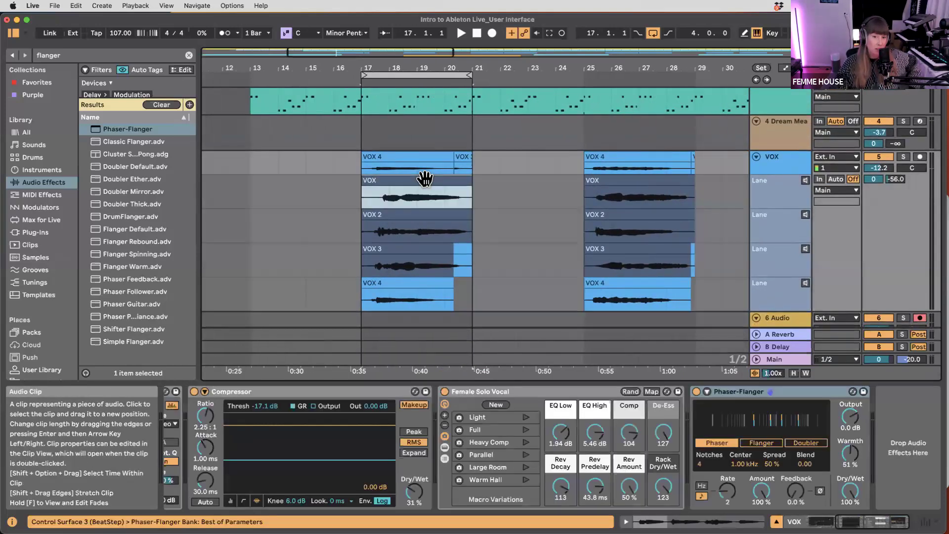
left_click(419, 213)
left_click(419, 214)
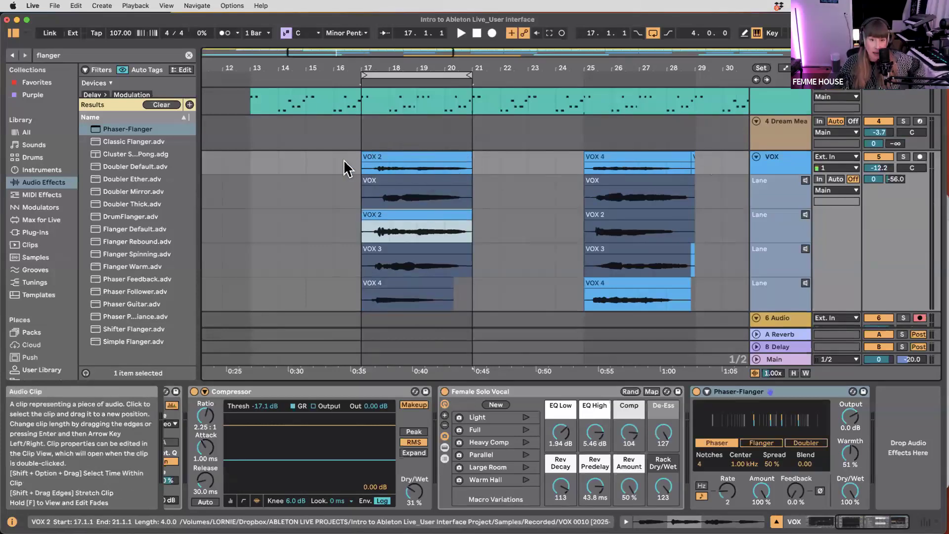
left_click(406, 244)
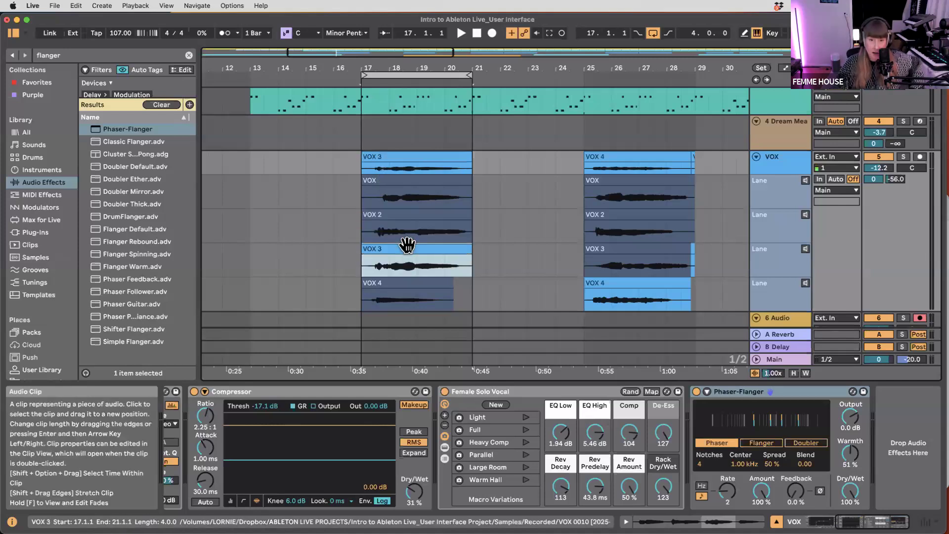
- Copy the first VOX take at bar 17 to the main lane and play it back
left_click(421, 182)
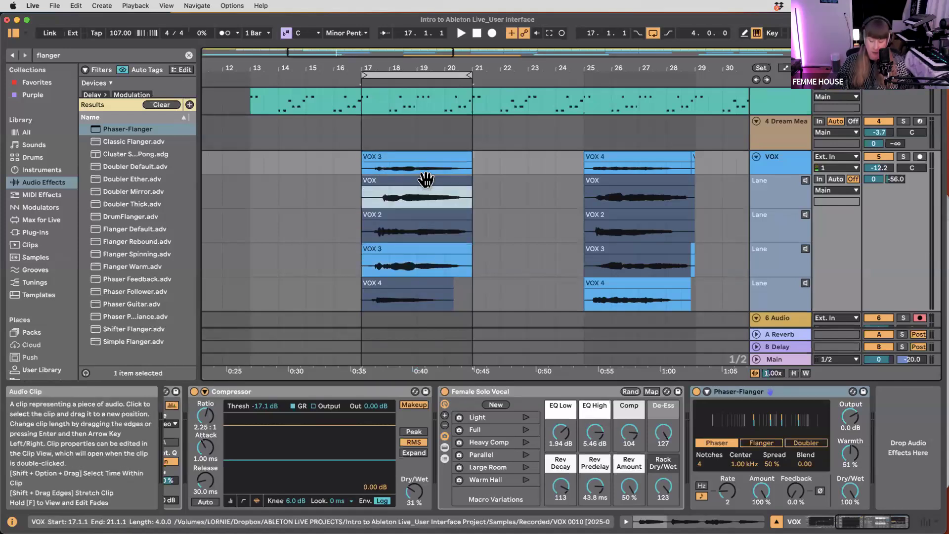
left_click(435, 179)
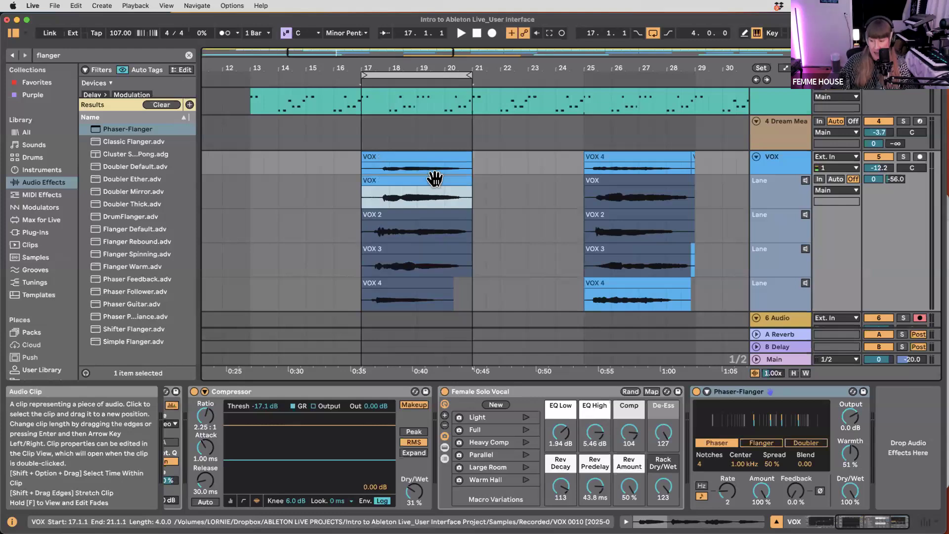
key("space")
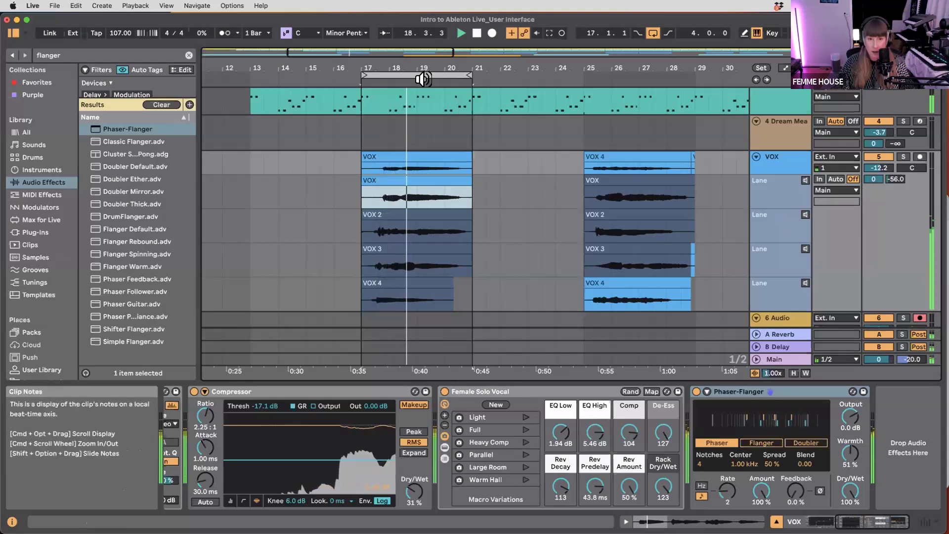
key("space")
- Move the four-bar loop to bar 25 and delete the bar 17 clip from the VOX main lane
left_click_drag(425, 76, 654, 64)
left_click(394, 156)
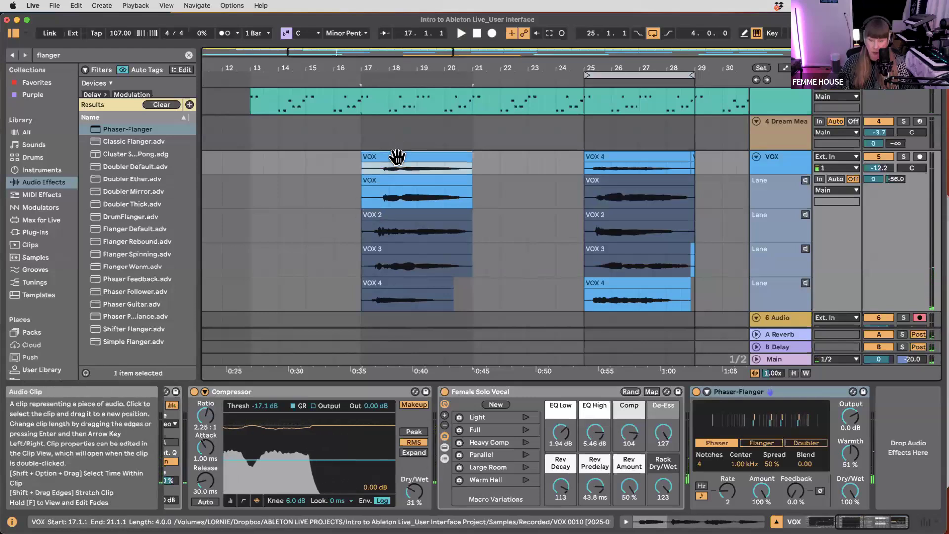
key("Delete")
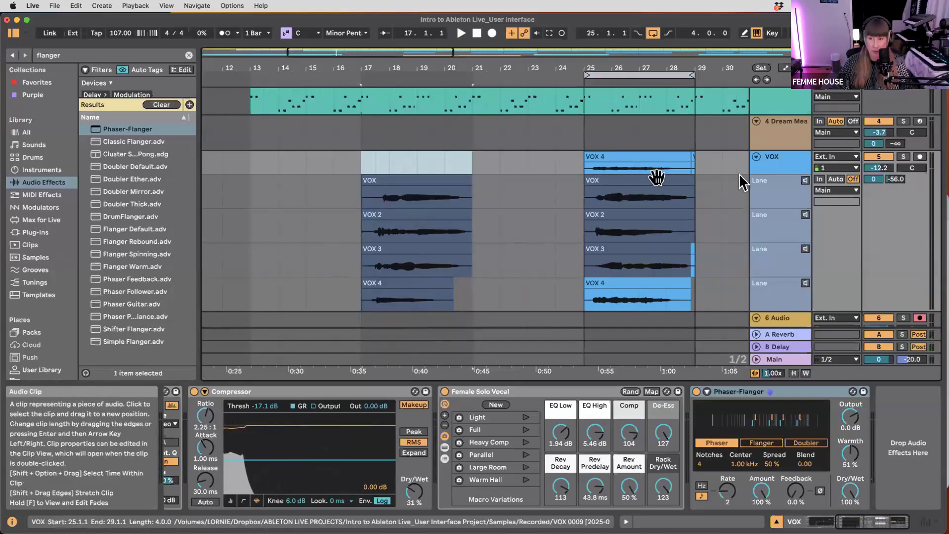
- Play the arrangement from bar 25 and solo the VOX track to listen to the vocal
left_click(585, 197)
key("space")
scroll(631, 197, "right", 3)
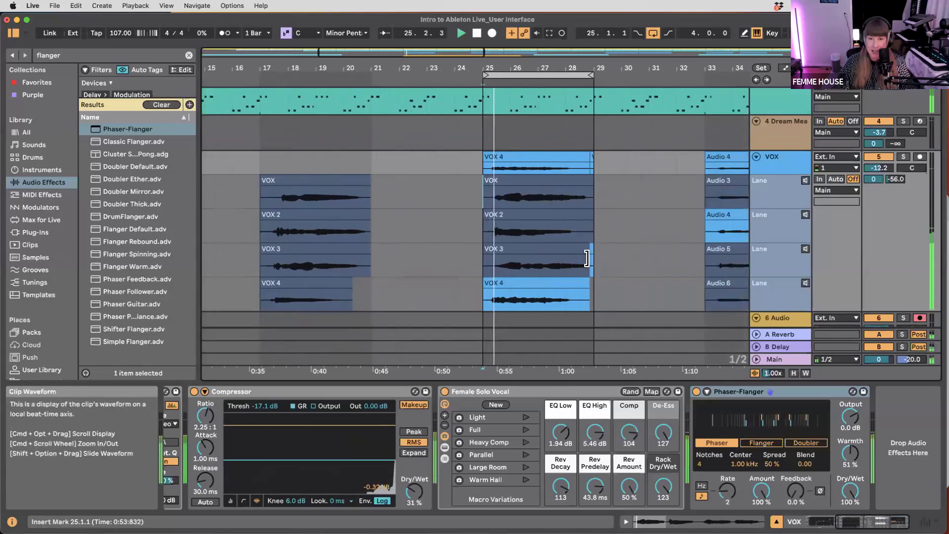
scroll(589, 257, "down", 1)
scroll(602, 254, "up", 1)
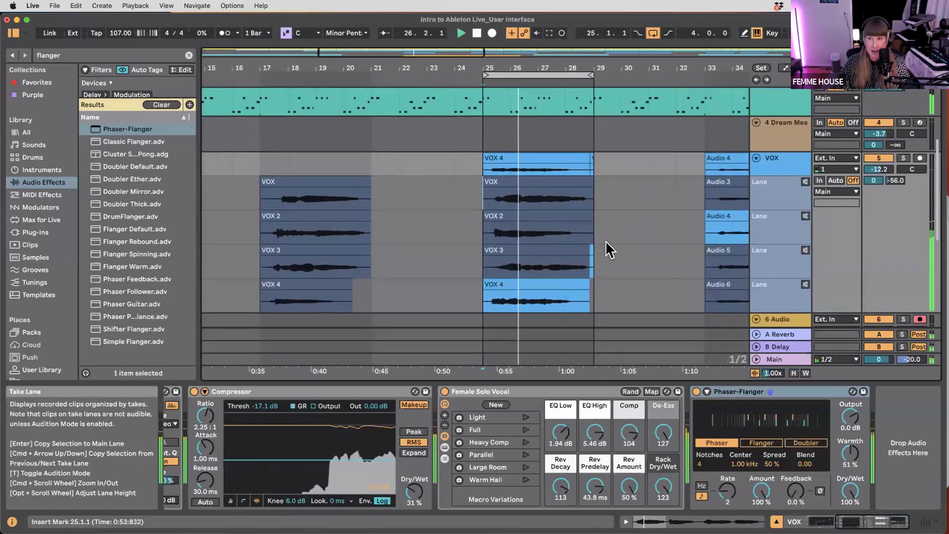
scroll(608, 248, "down", 1)
scroll(608, 249, "right", 3)
left_click(902, 129)
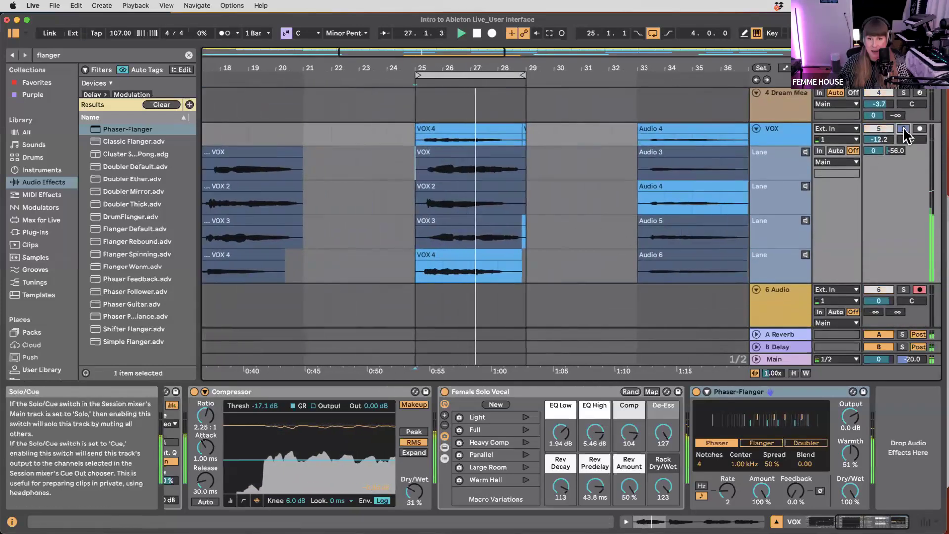
- Copy the first VOX take at bar 25 to the main lane and play it back
left_click(475, 148)
key("space")
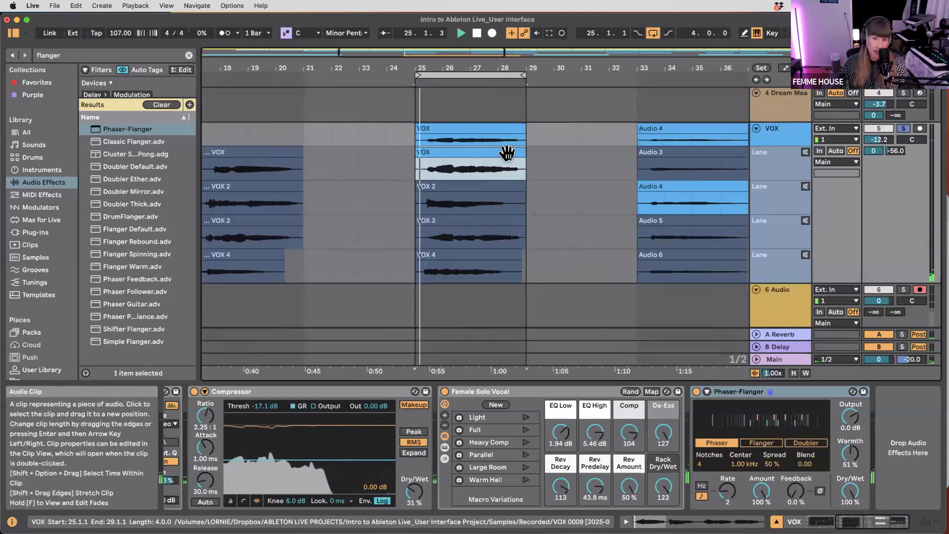
scroll(628, 183, "up", 3)
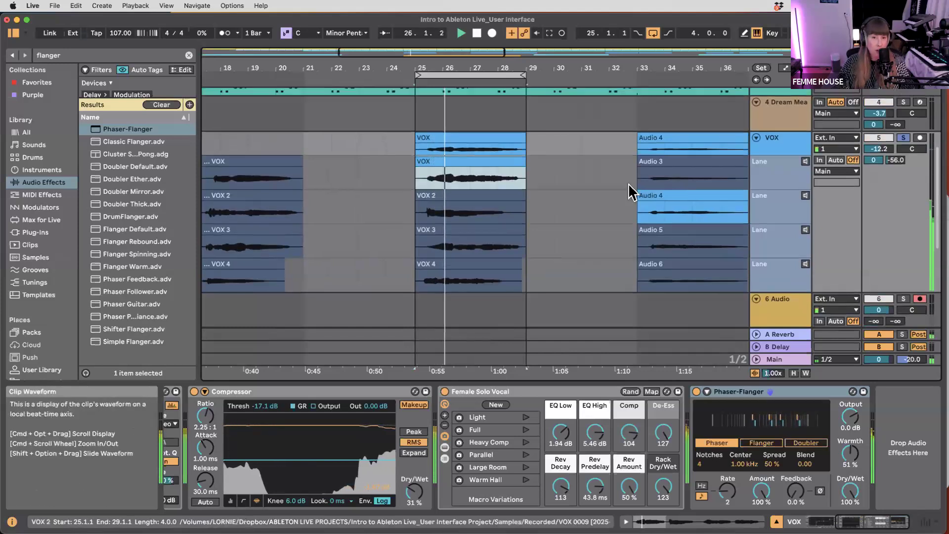
scroll(515, 211, "down", 3)
- Turn off arrangement looping and let playback run past bar 29 toward the bar 33 takes
scroll(520, 212, "down", 5, "super")
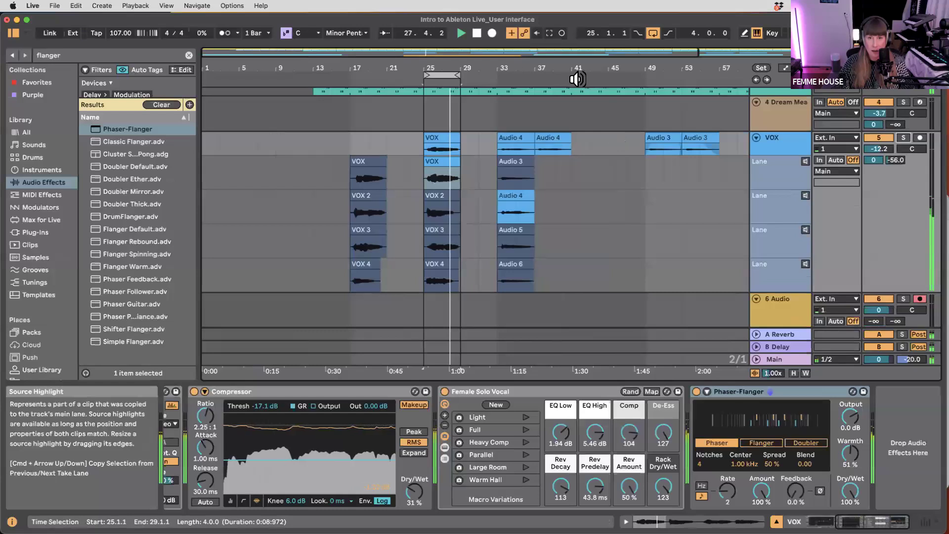
left_click(653, 32)
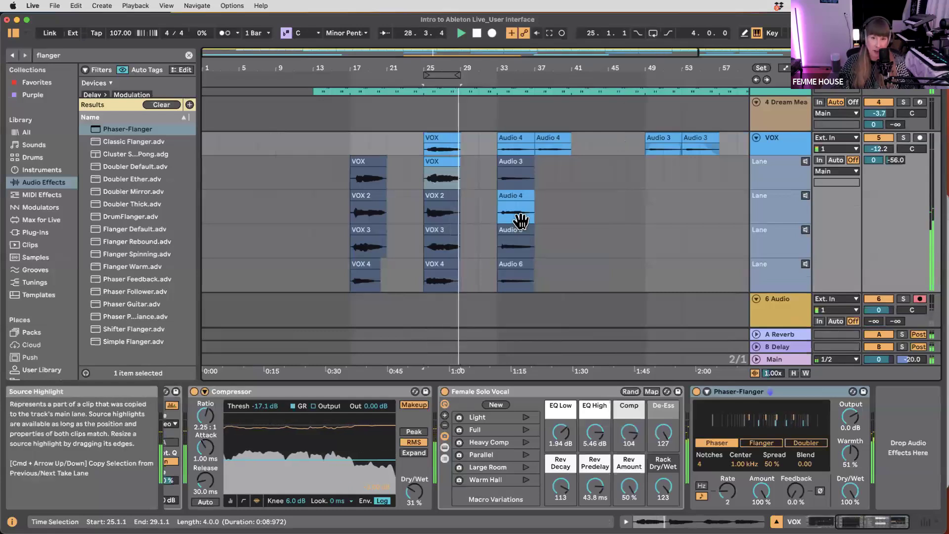
scroll(519, 218, "up", 2)
scroll(577, 304, "up", 3)
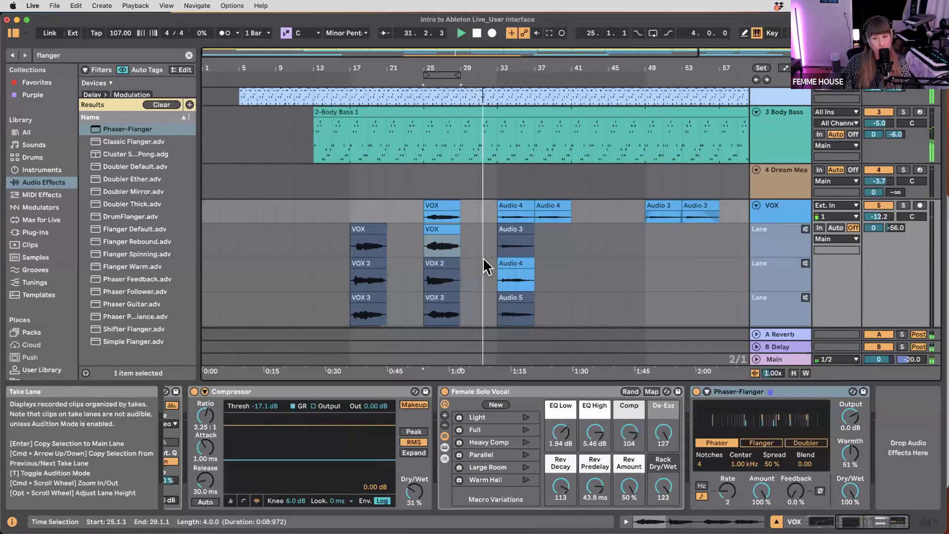
scroll(492, 259, "down", 1)
scroll(521, 224, "down", 1)
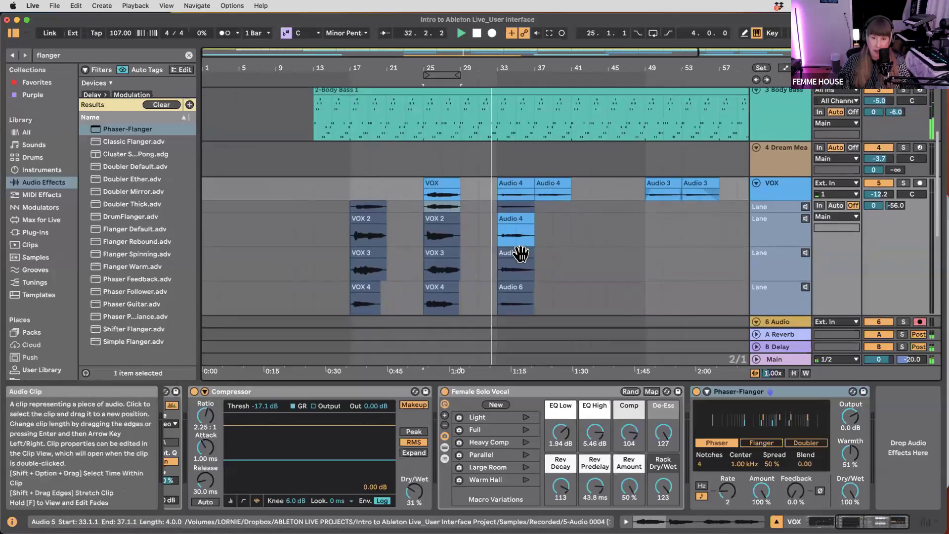
- Try the Audio 5 take at bar 33 in the VOX main lane and switch back to the Audio 4 take
left_click(519, 254)
key("Return")
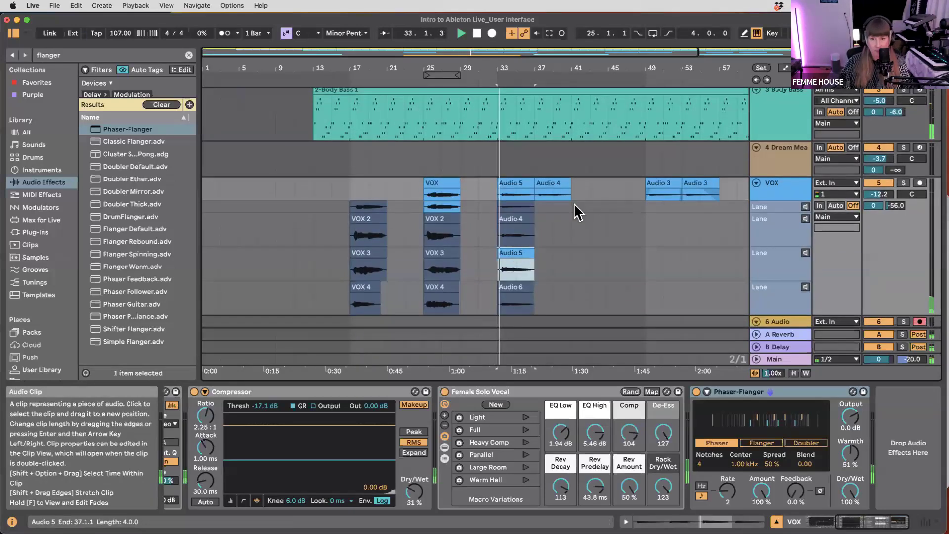
left_click(512, 216)
key("Return")
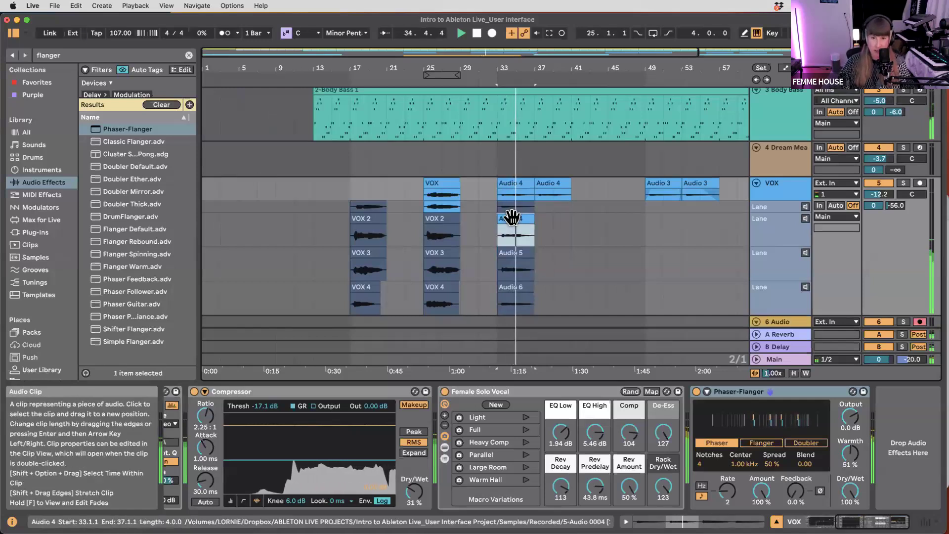
key("space")
- Delete the empty 6 Audio track below the VOX track
scroll(549, 269, "down", 3)
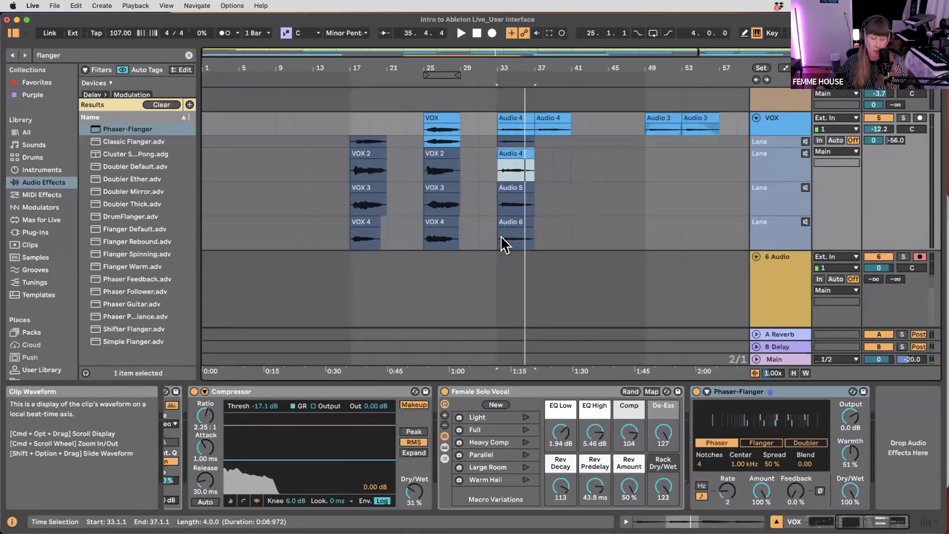
scroll(510, 238, "down", 2)
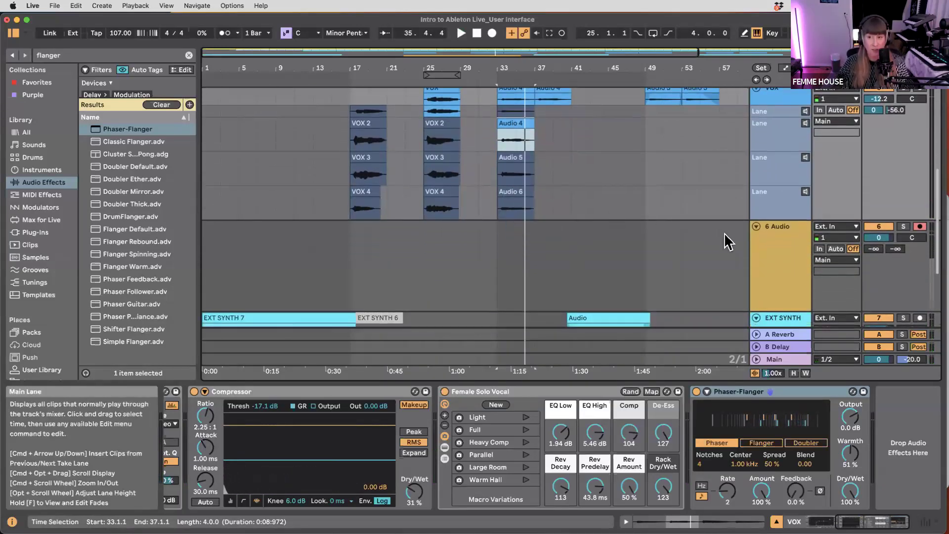
left_click(778, 247)
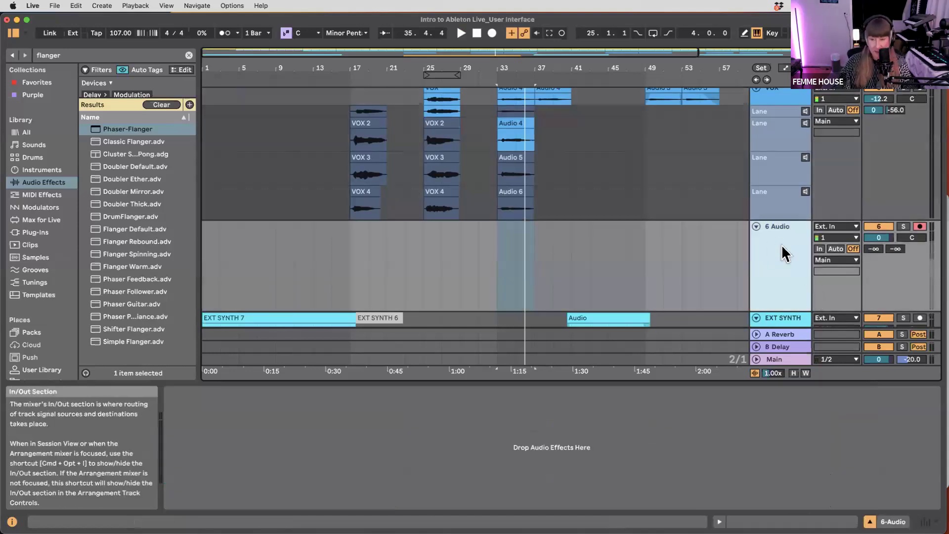
left_click(733, 202)
left_click(773, 242)
key("Delete")
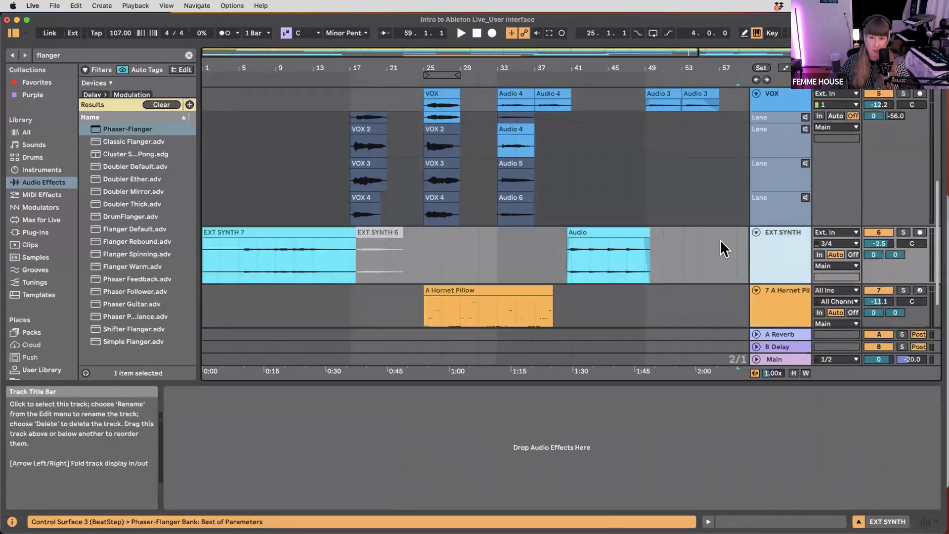
- Open the A Hornet Pillow MIDI clip in the note editor and enlarge the clip view
scroll(600, 242, "down", 1)
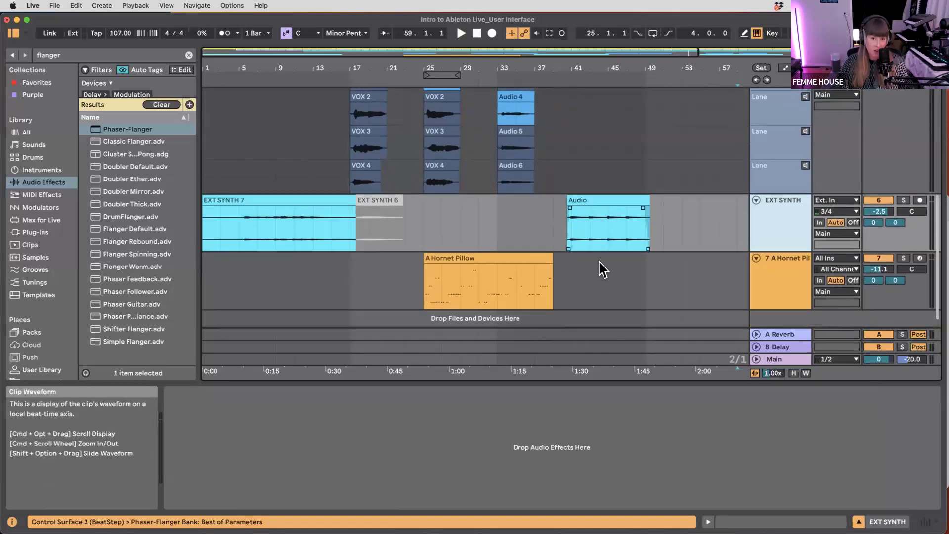
double_click(492, 261)
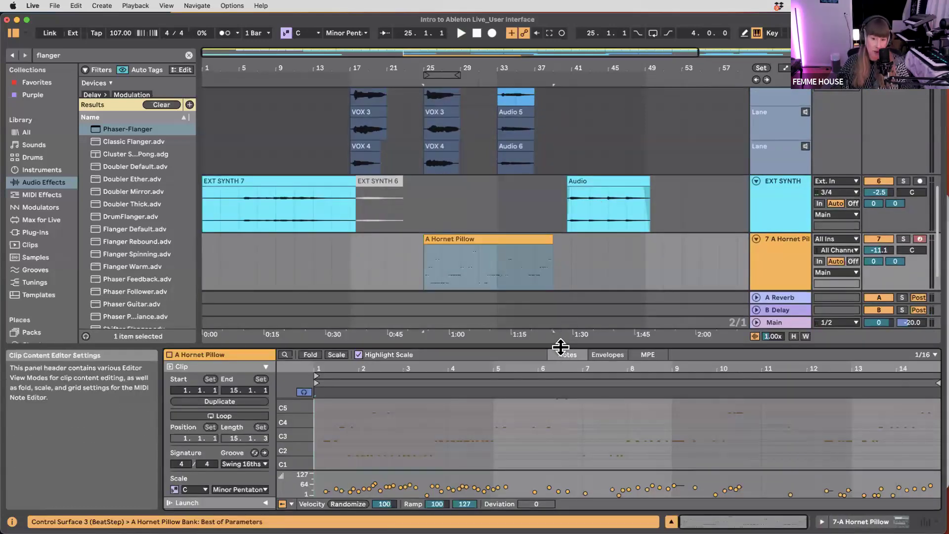
left_click_drag(562, 345, 556, 312)
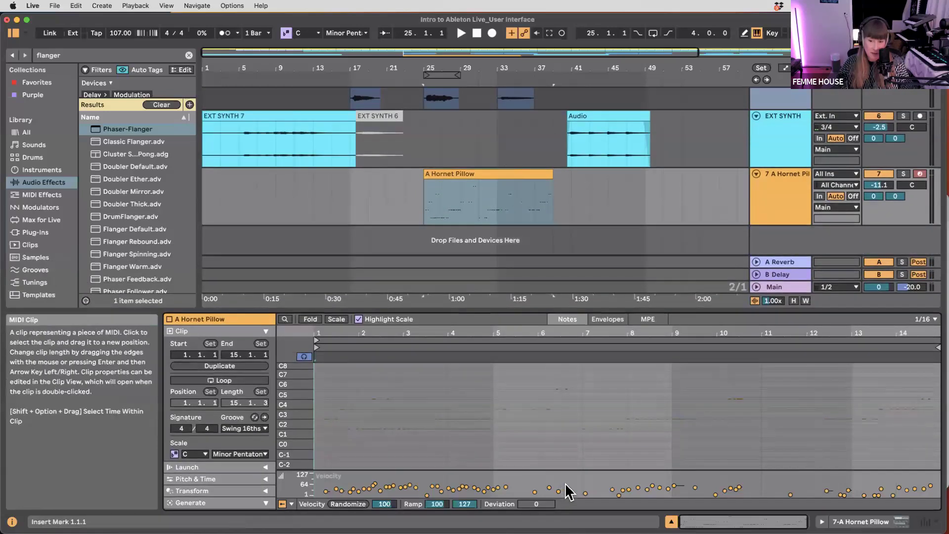
left_click_drag(565, 317, 549, 286)
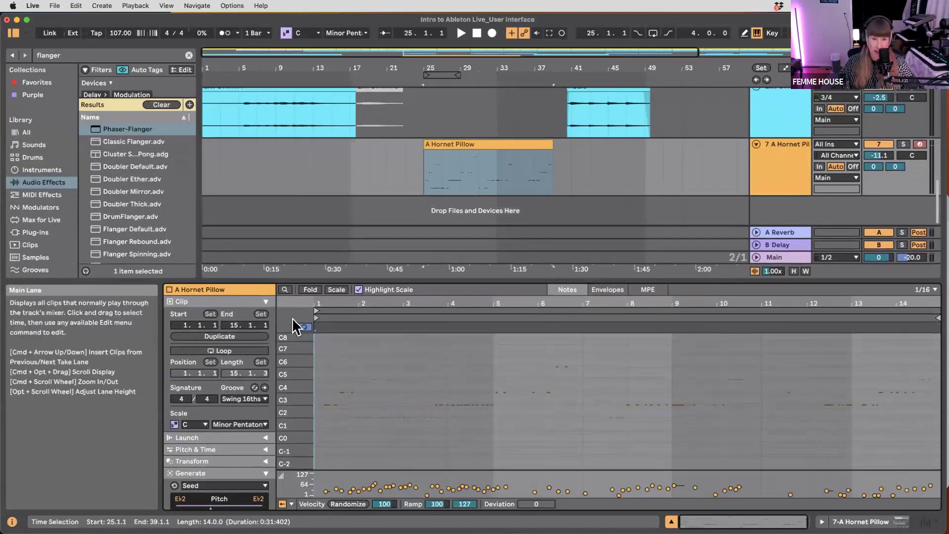
left_click(496, 441)
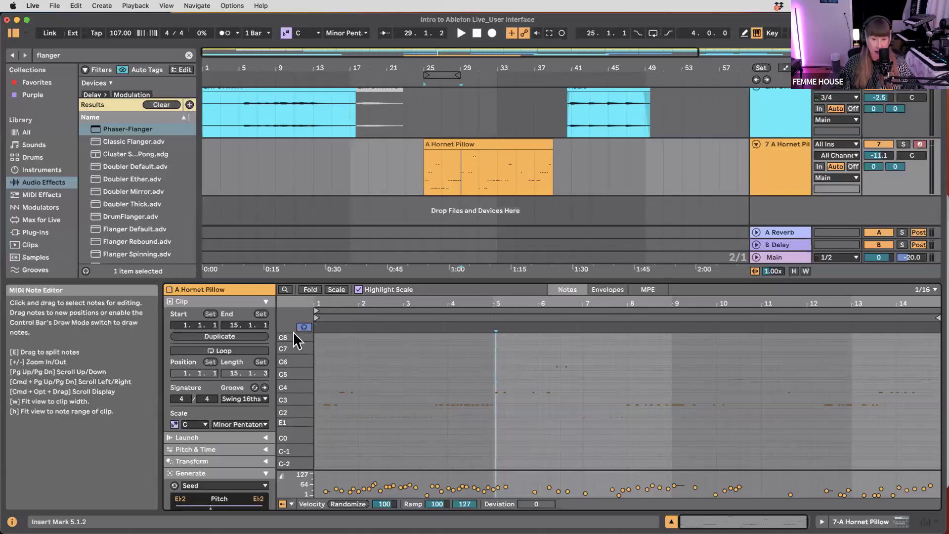
- Fold the A Hornet Pillow note editor to only the keys that contain notes and play the clip
left_click(311, 289)
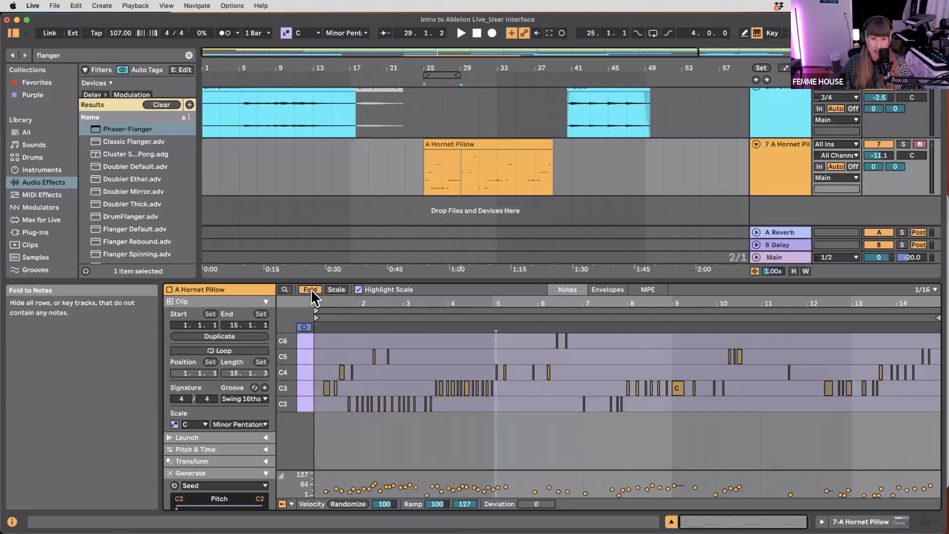
left_click(311, 289)
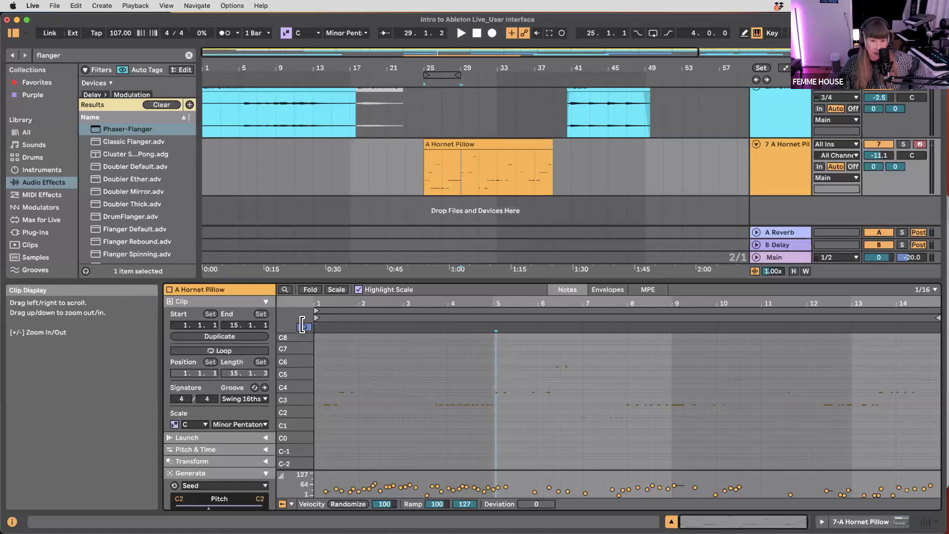
left_click(311, 289)
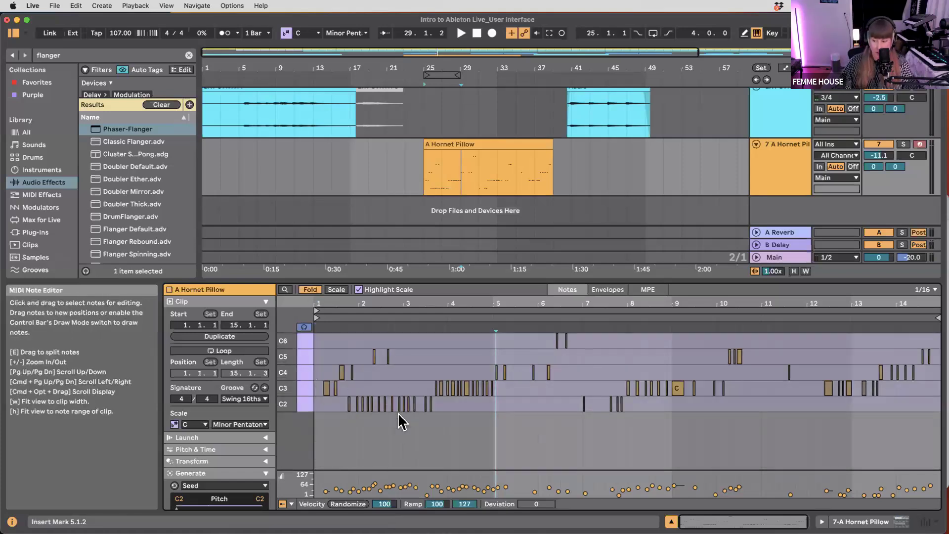
key("space")
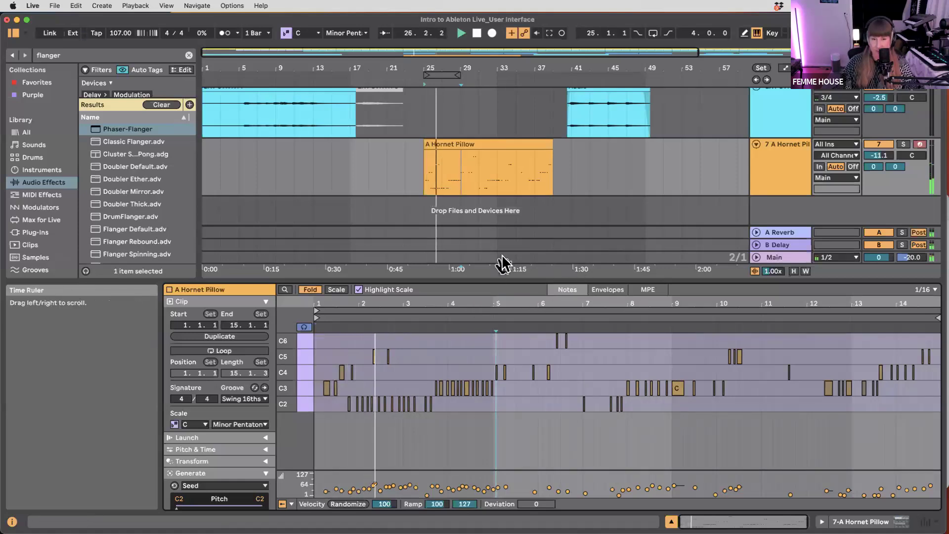
- Shrink the clip view and move the arrangement loop brace to start at bar 17, over the first VOX takes
scroll(521, 223, "up", 3)
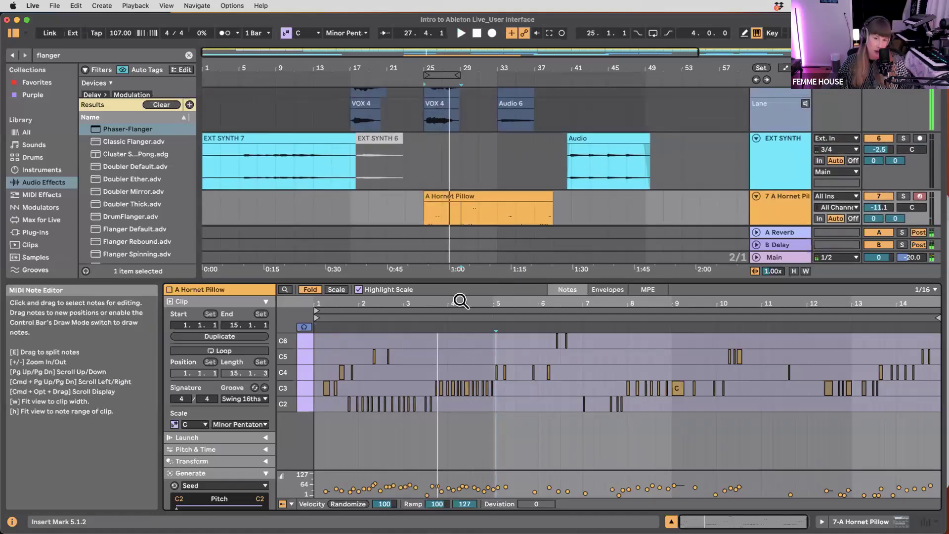
left_click_drag(459, 284, 458, 397)
scroll(527, 198, "up", 4)
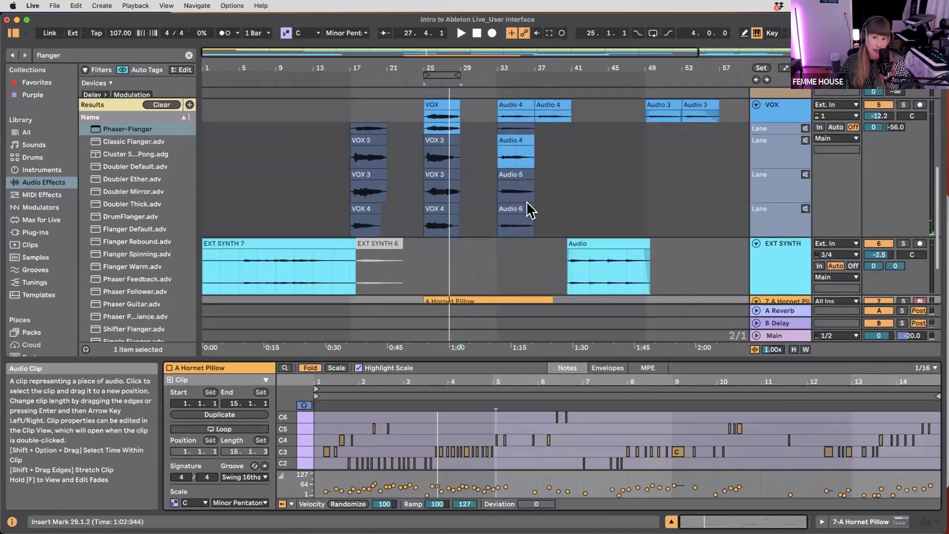
scroll(527, 210, "up", 4)
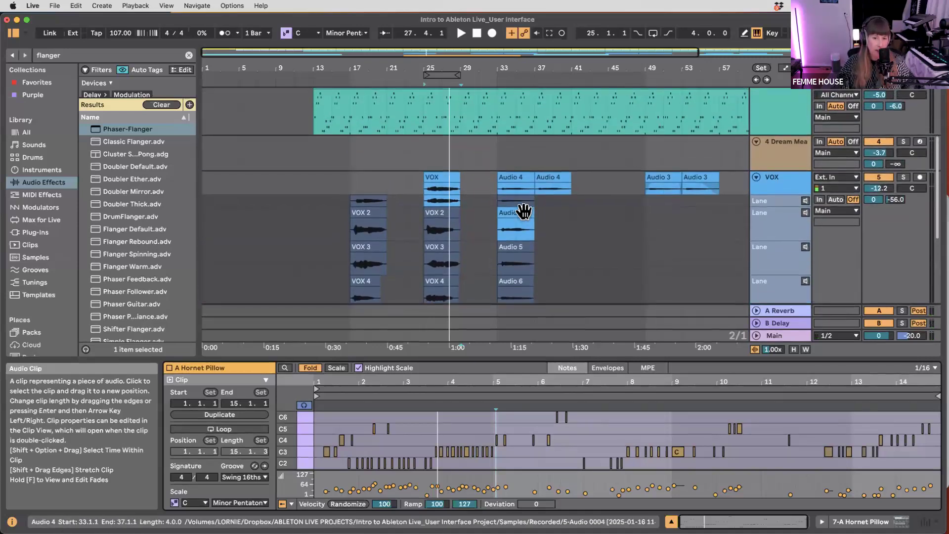
left_click_drag(435, 75, 379, 81)
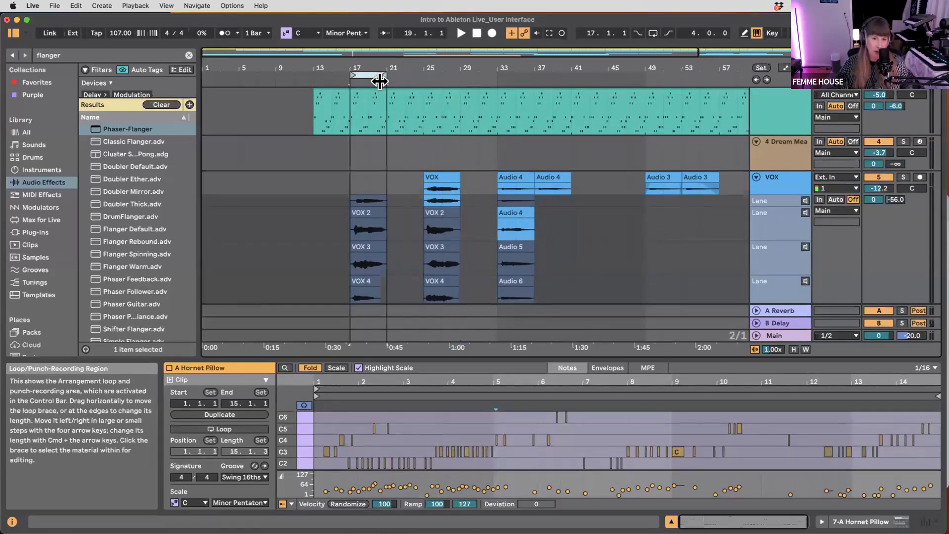
left_click(380, 81)
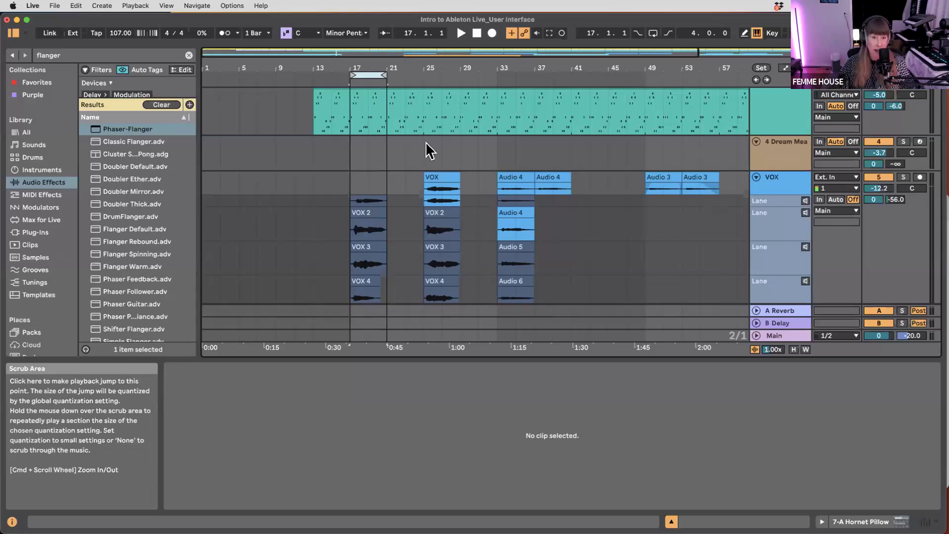
- Compare the VOX takes at bar 25 and the Audio 5 and Audio 6 takes at bar 33 in their take lanes
scroll(430, 159, "down", 3)
left_click(442, 186)
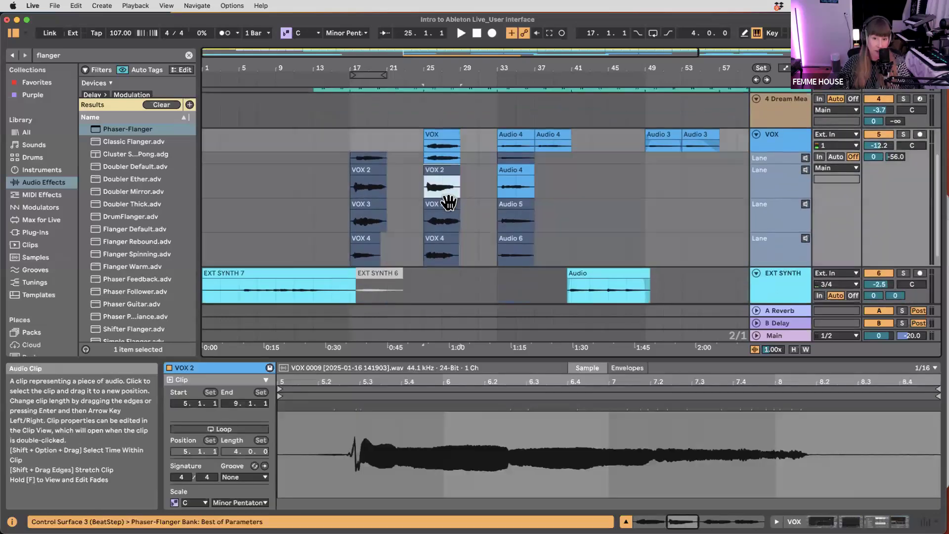
left_click(448, 203)
left_click(444, 234)
left_click(442, 202)
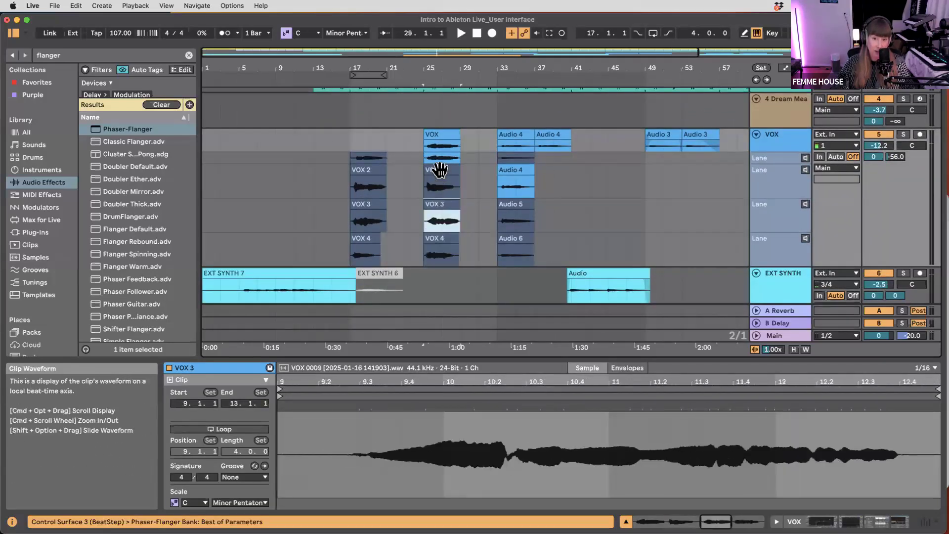
left_click(515, 218)
left_click(511, 238)
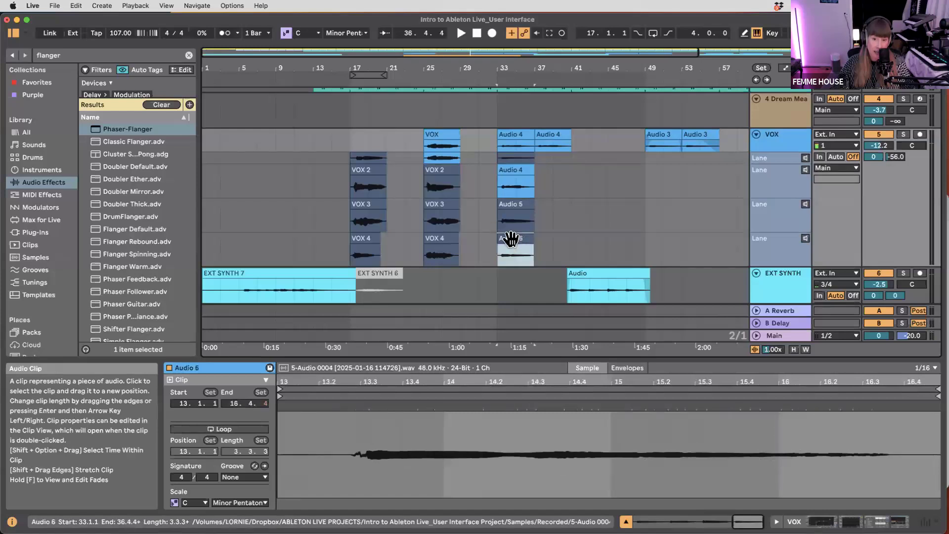
left_click(439, 182)
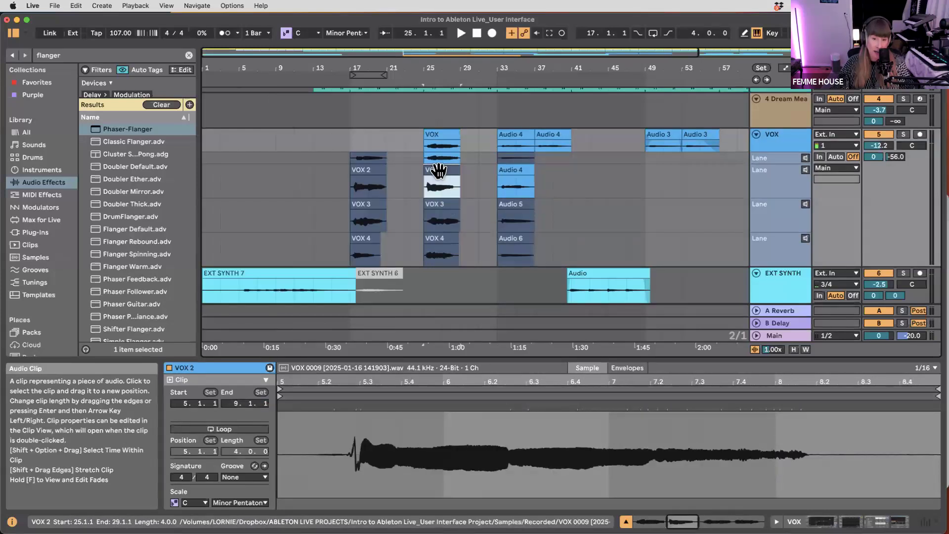
- Toggle auditioning of the second VOX take lane on and off, and copy its VOX 2 take at bar 25 to the main lane
left_click(805, 170)
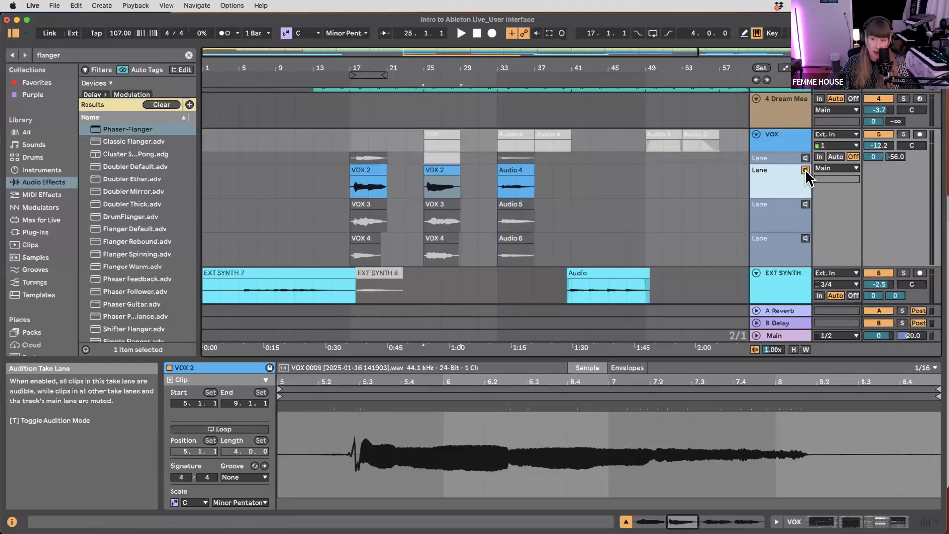
left_click(805, 170)
left_click(446, 171)
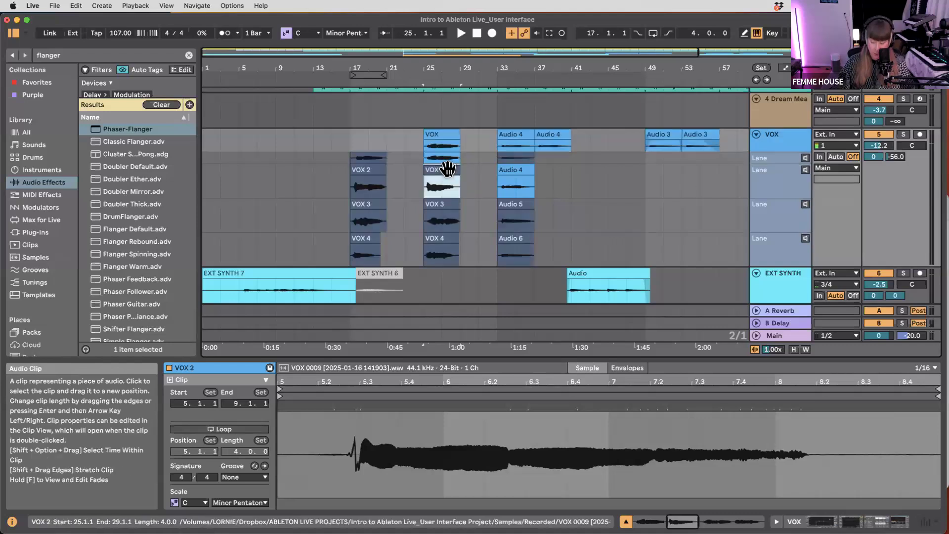
left_click(447, 168)
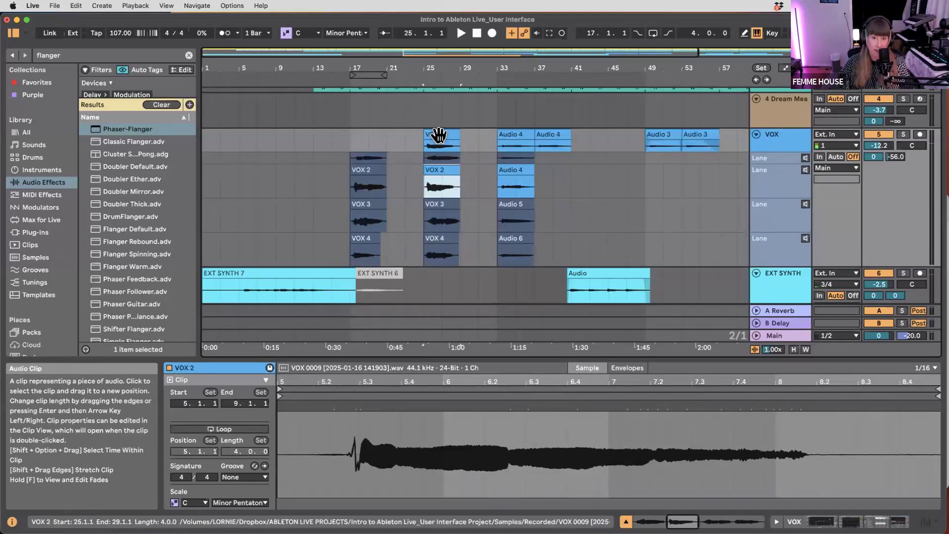
- Look over the arrangement from the 7 A Hornet Pillow track up to the Body Bass track, including the VOX take lanes
scroll(443, 220, "down", 4)
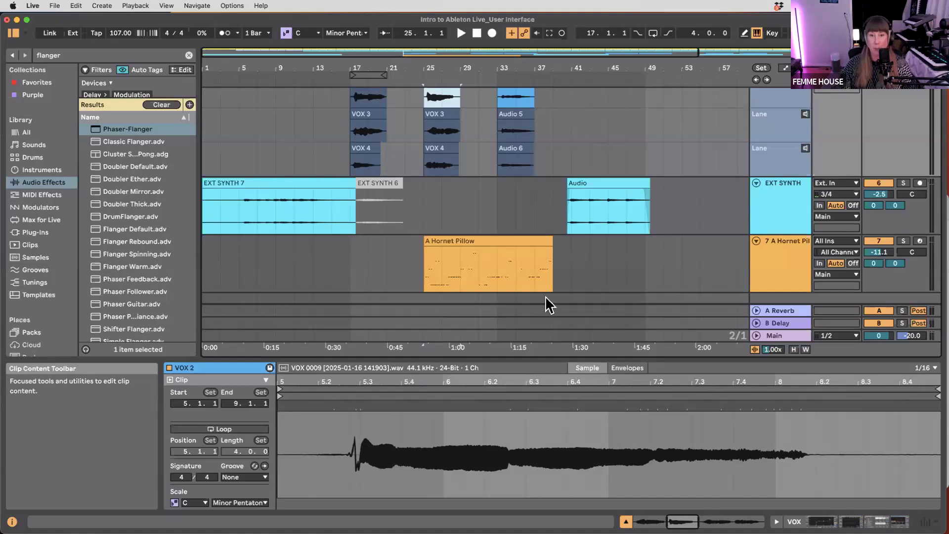
scroll(544, 247, "up", 5)
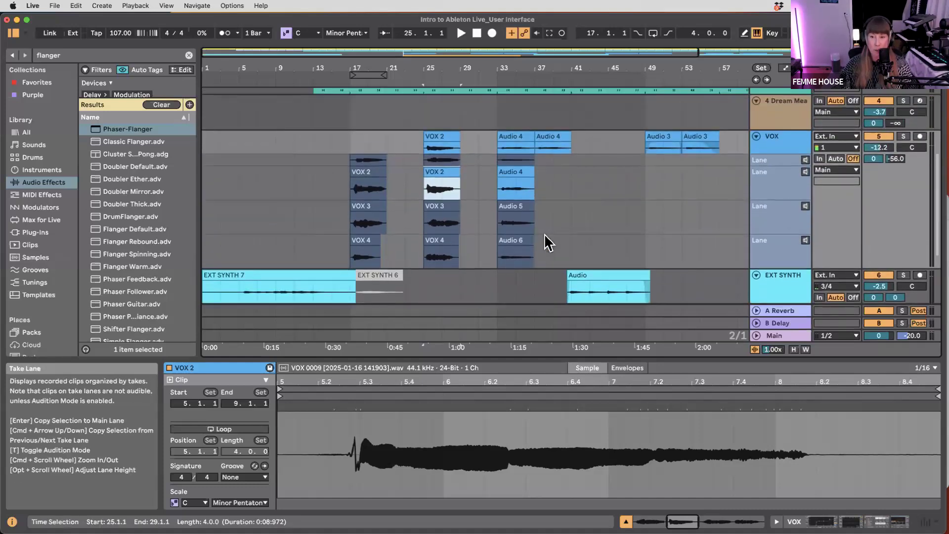
scroll(576, 239, "down", 3)
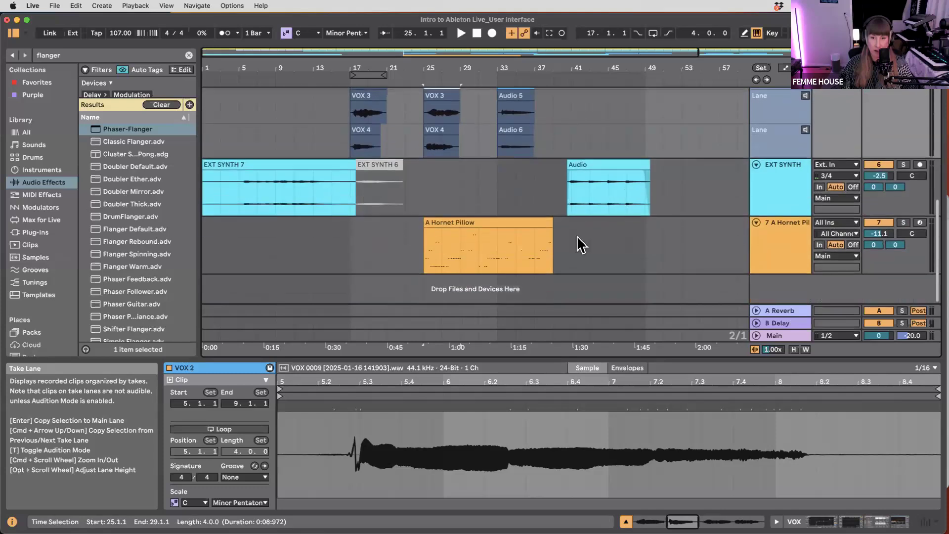
scroll(614, 299, "up", 3)
scroll(544, 222, "up", 3)
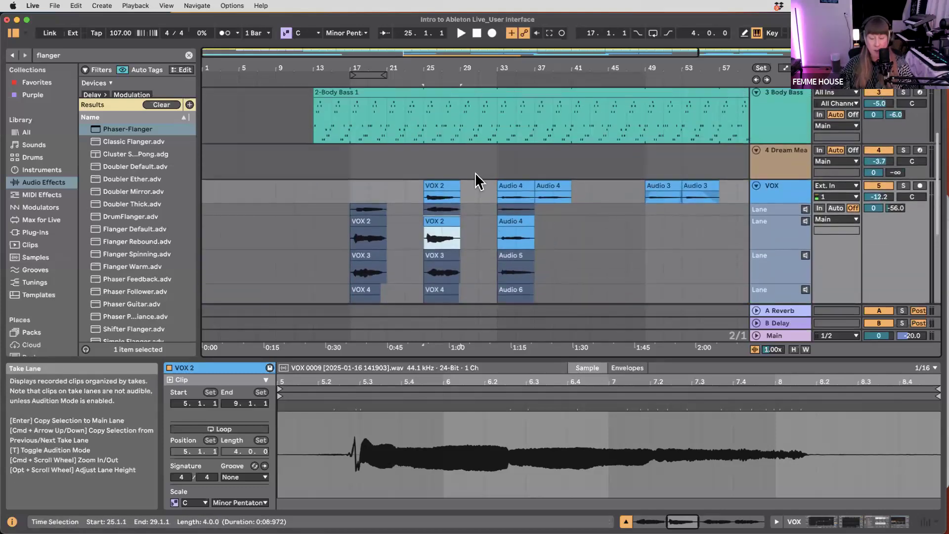
scroll(574, 233, "up", 5)
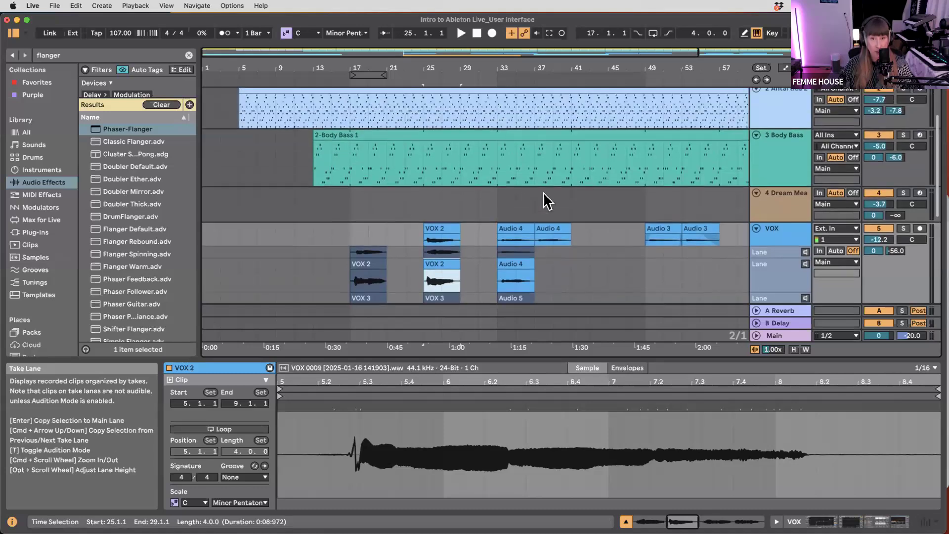
scroll(509, 185, "down", 3)
scroll(487, 236, "down", 4)
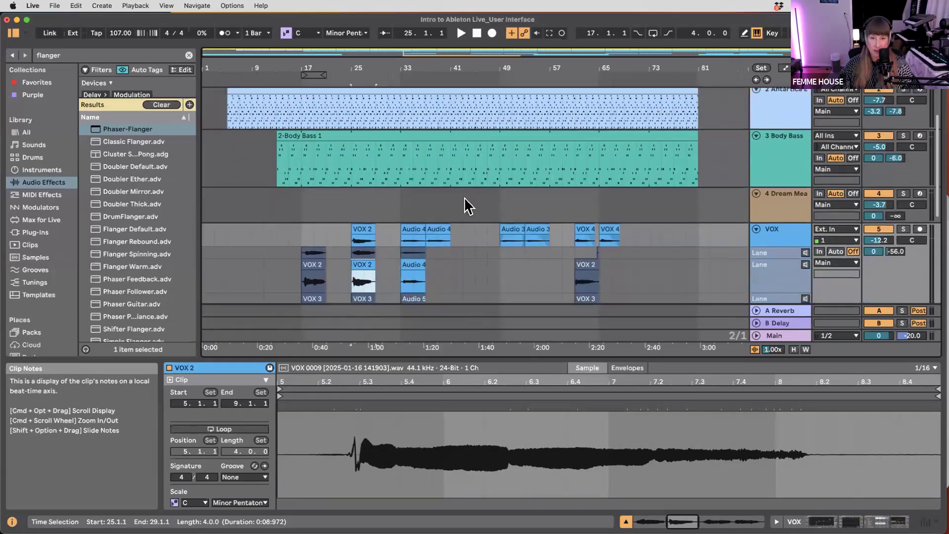
- Return the song position to 1.1.1 and open the recent set Ableton Live_MIDI Generative_Deep House Trance_v2.als without saving the current set
left_click(475, 33)
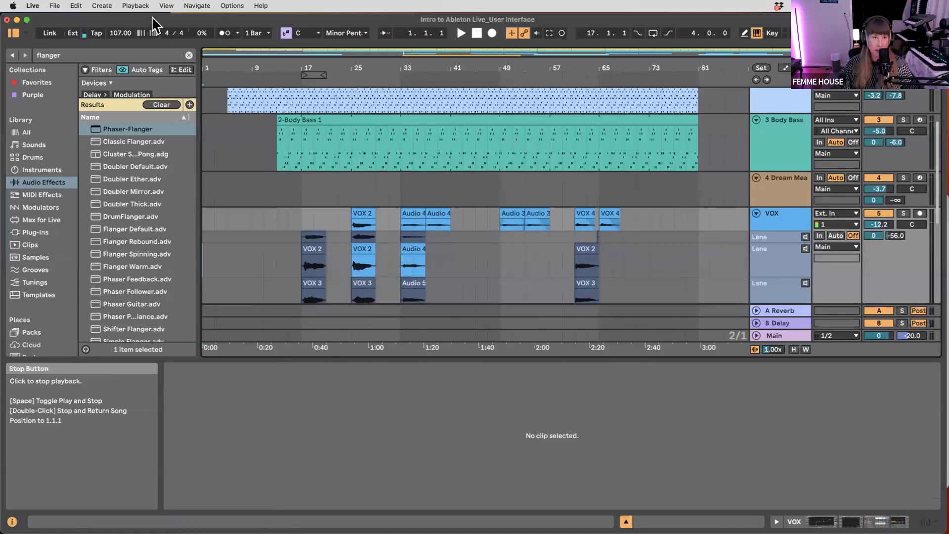
left_click(55, 6)
mouse_move(77, 43)
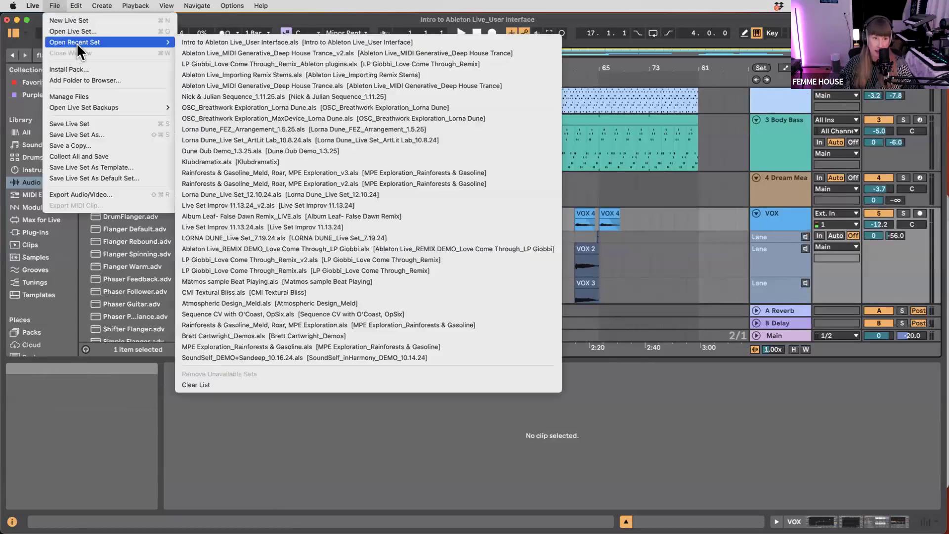
left_click(209, 53)
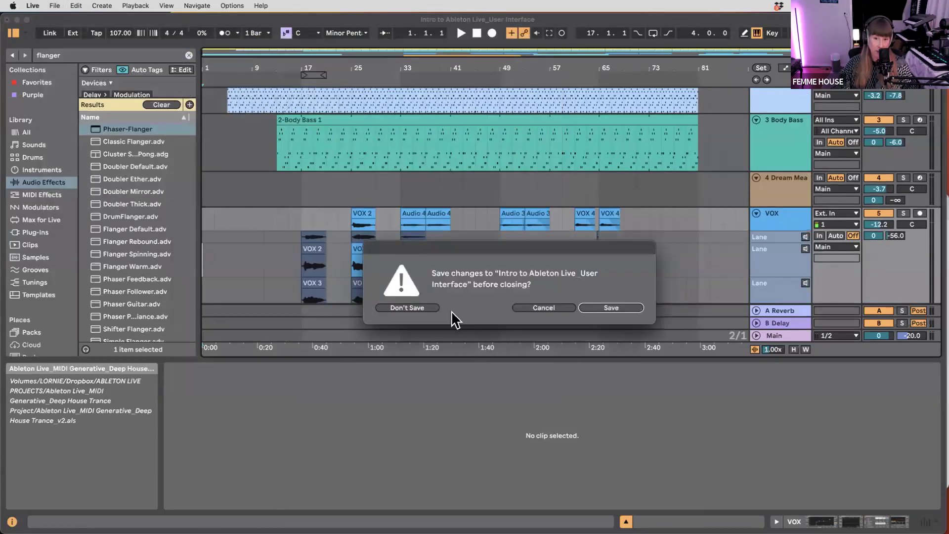
left_click(406, 307)
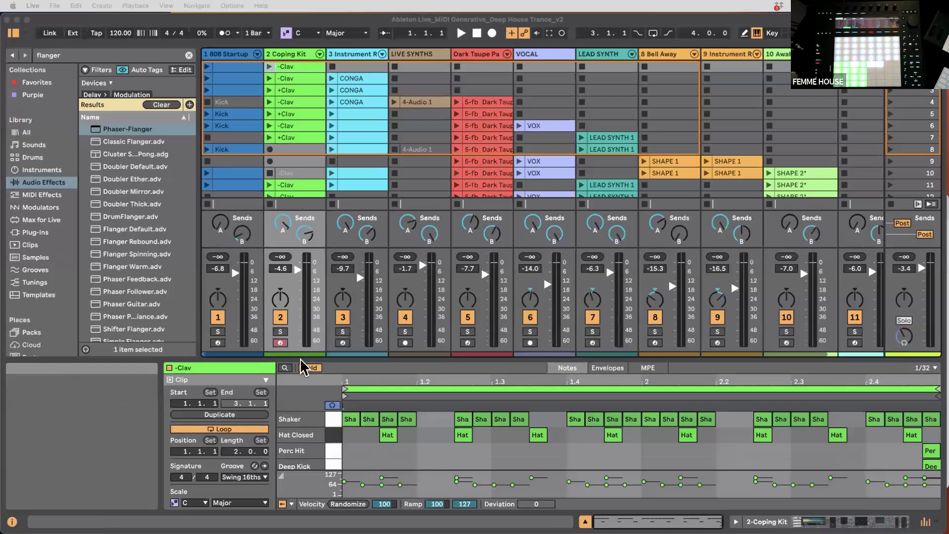
- Open the LEAD SYNTH 1 clip in scene 7 in an enlarged, unfolded note editor
left_click(372, 363)
left_click_drag(377, 360, 361, 291)
scroll(493, 89, "right", 2)
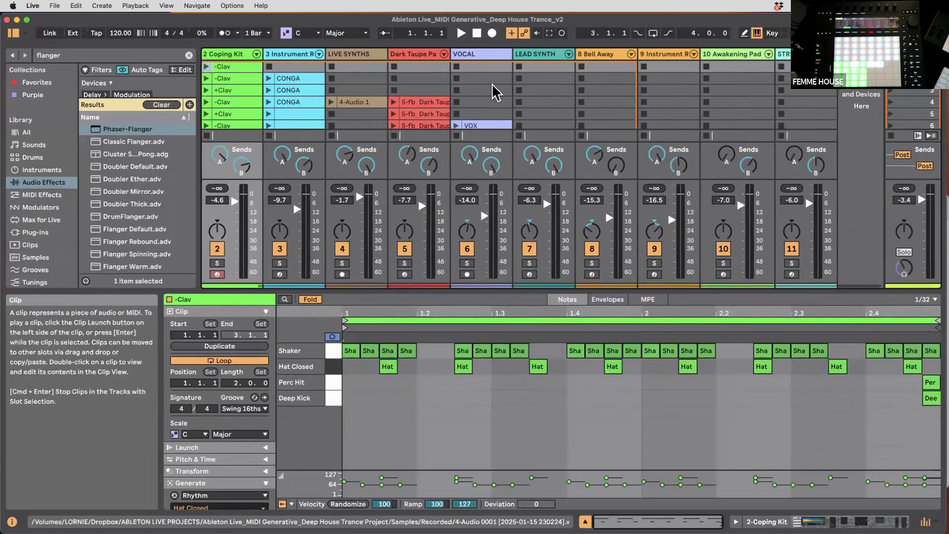
scroll(493, 89, "down", 4)
left_click(538, 95)
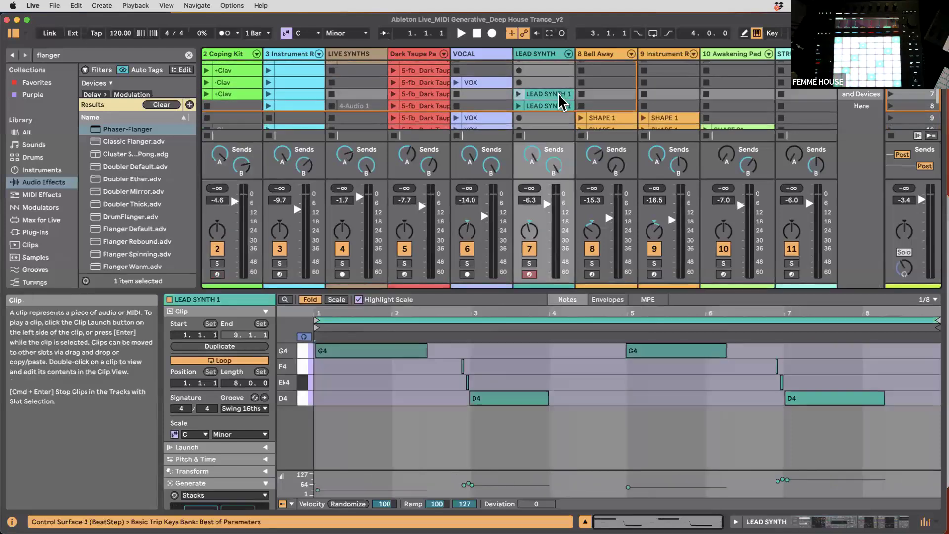
left_click(309, 299)
left_click_drag(355, 290, 350, 170)
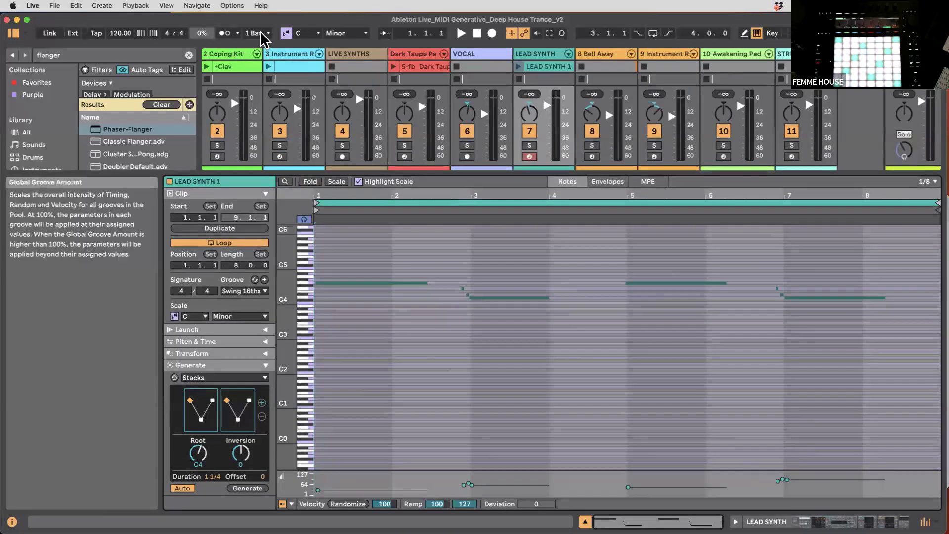
- Preview notes on the LEAD SYNTH 1 piano ruler with only the C Minor scale keys shown, and switch the Scale view back off
left_click(337, 182)
left_click_drag(299, 231, 303, 460)
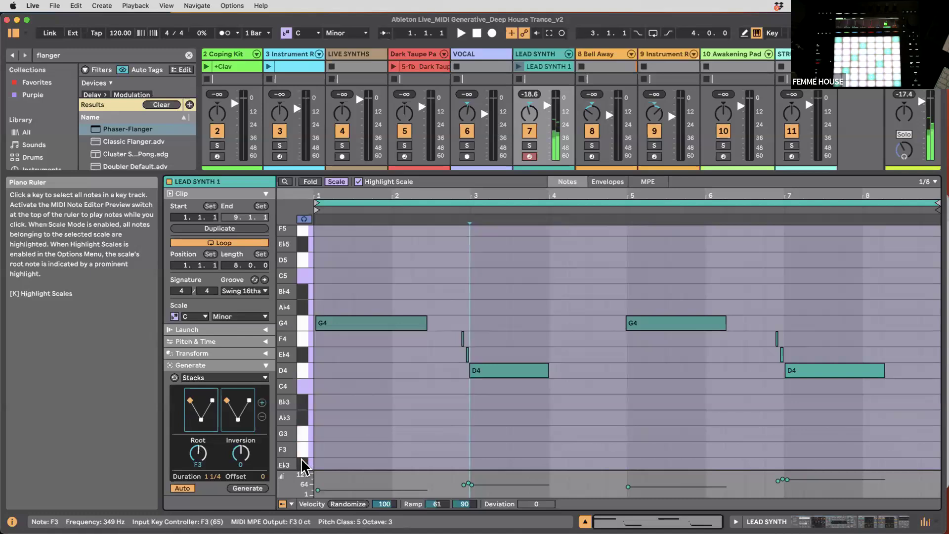
left_click_drag(417, 172, 414, 233)
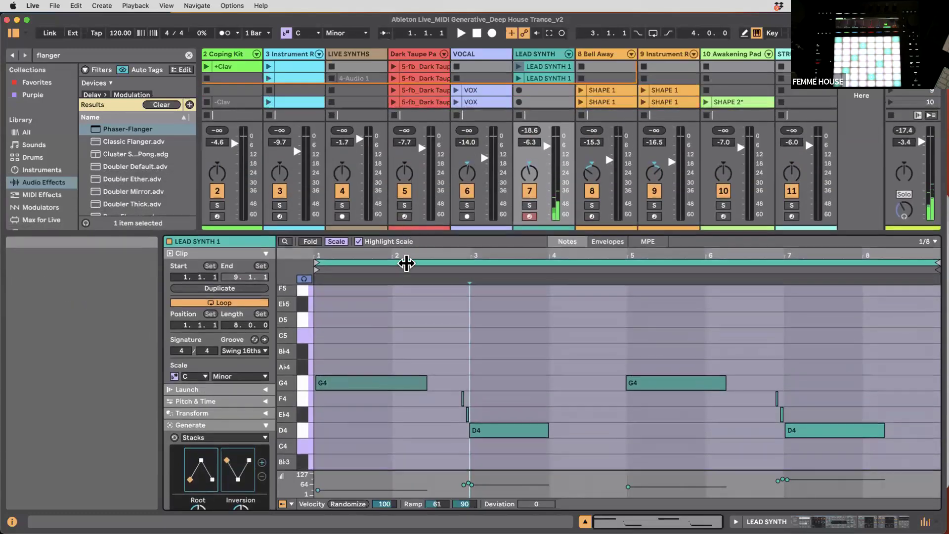
left_click(337, 242)
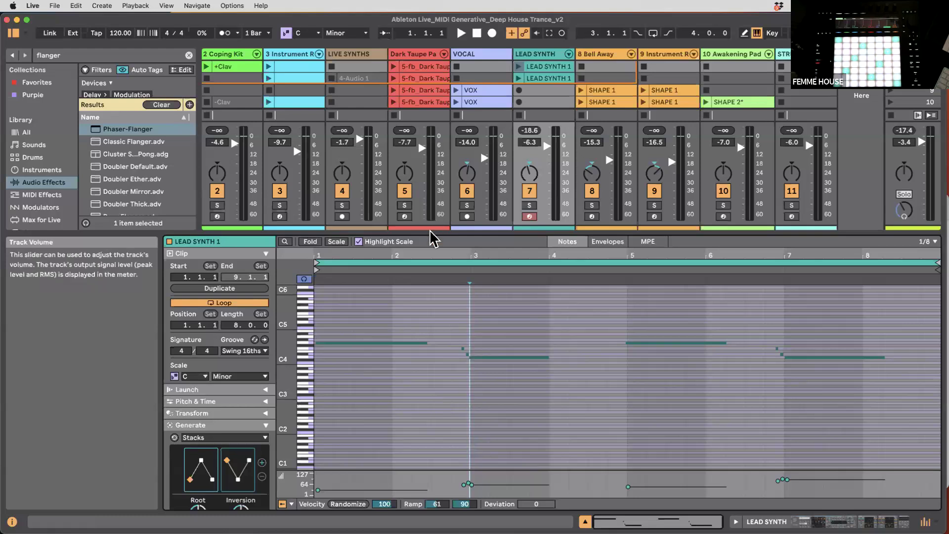
- Open the first visible Kick clip on the 808 Startup Kit track and resize the clip view to show its drum rows
left_click_drag(425, 229, 430, 353)
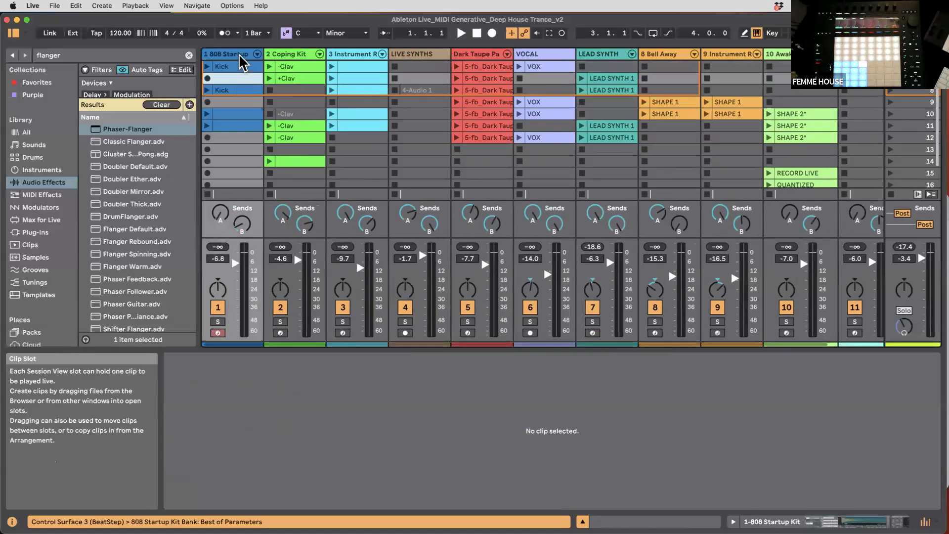
left_click(232, 67)
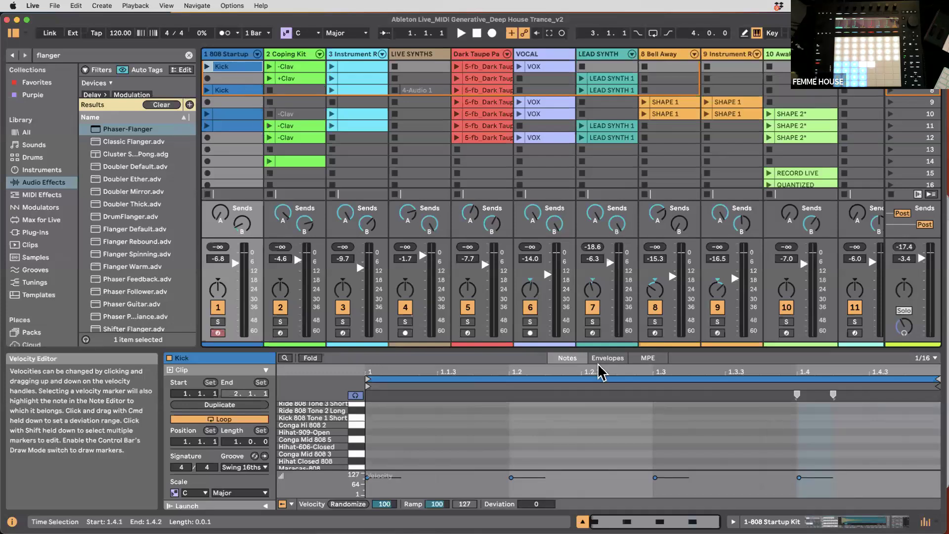
left_click_drag(499, 348, 495, 286)
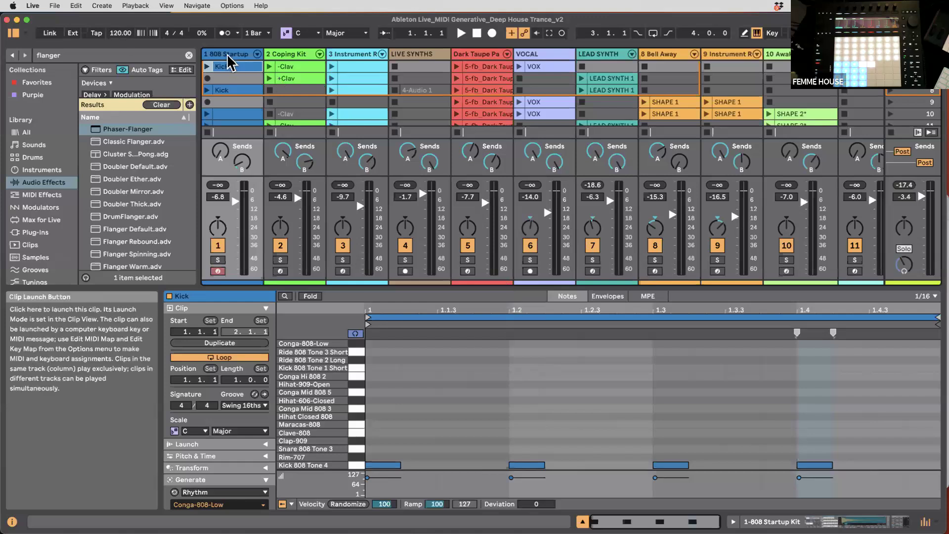
- Launch the scene 6 Kick clip on the soloed 808 Startup Kit track in an enlarged clip view, with the track volume at -3.8 dB
left_click(218, 261)
key("Return")
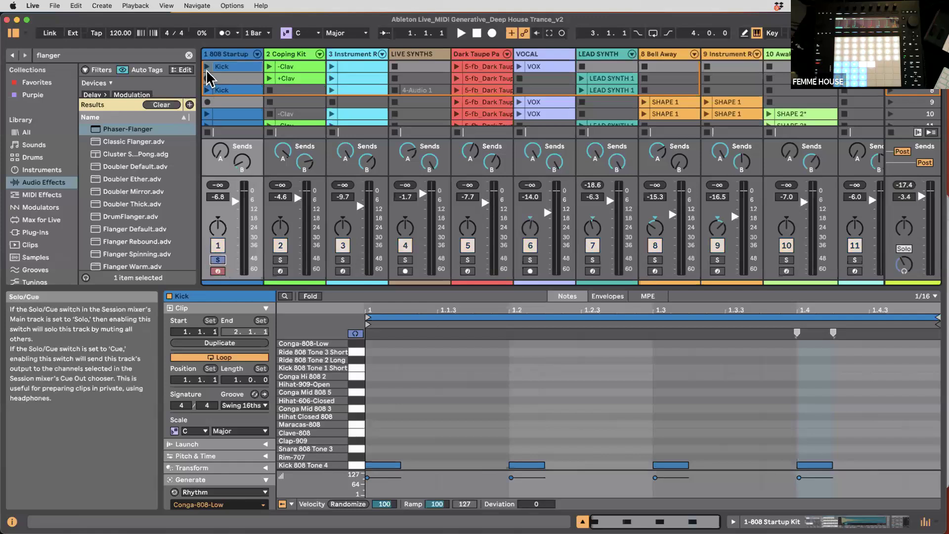
left_click_drag(444, 285, 444, 245)
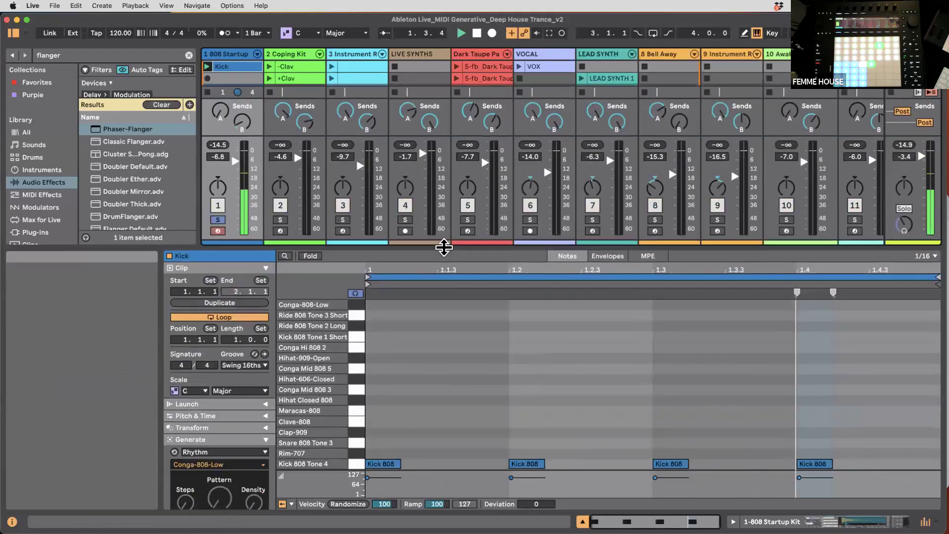
left_click_drag(236, 167, 236, 162)
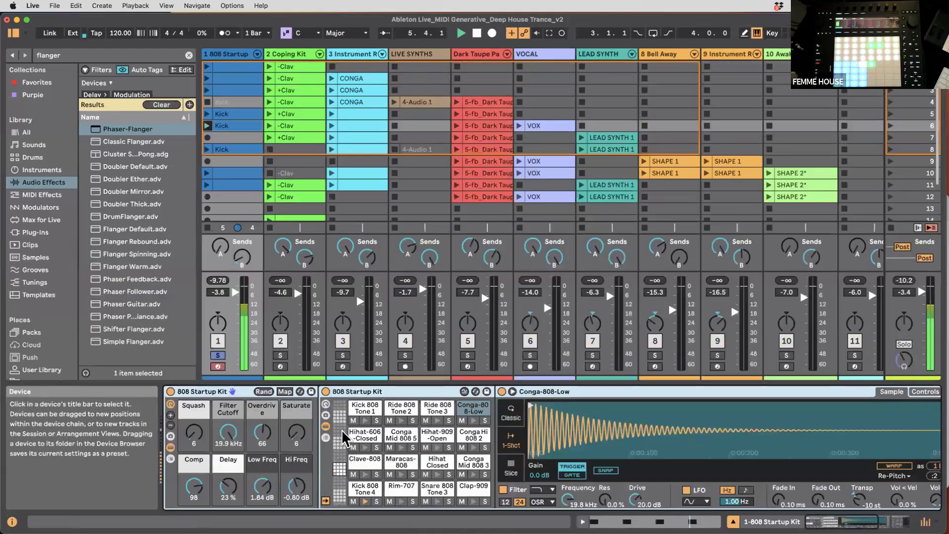
- Audition the Rim-707 and Hihat Closed pads in the 808 Startup Kit drum rack, and return to the Kick clip's notes
left_click(393, 489)
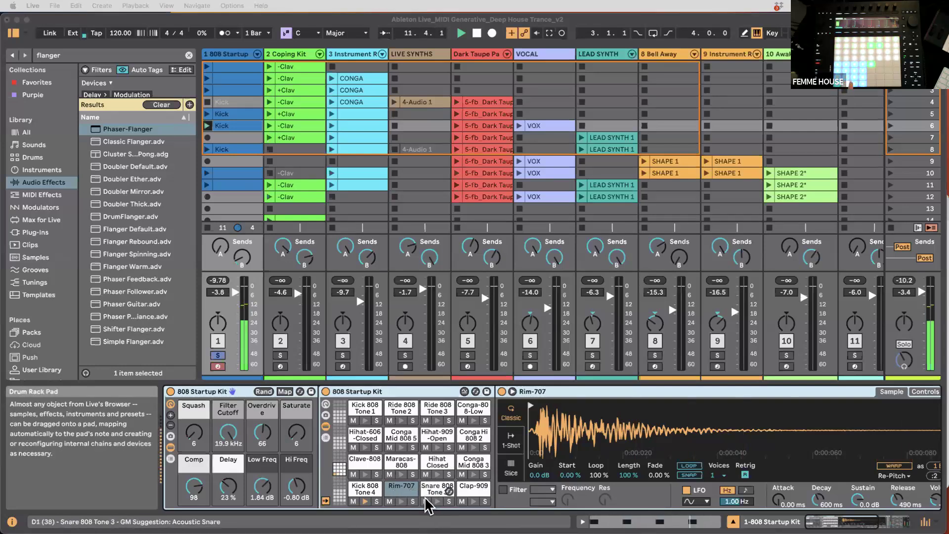
left_click(437, 475)
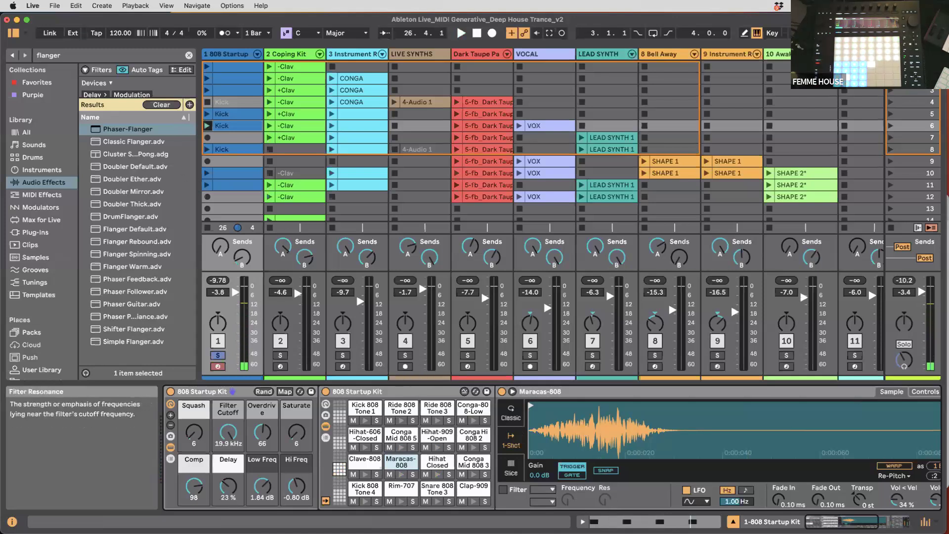
left_click(613, 520)
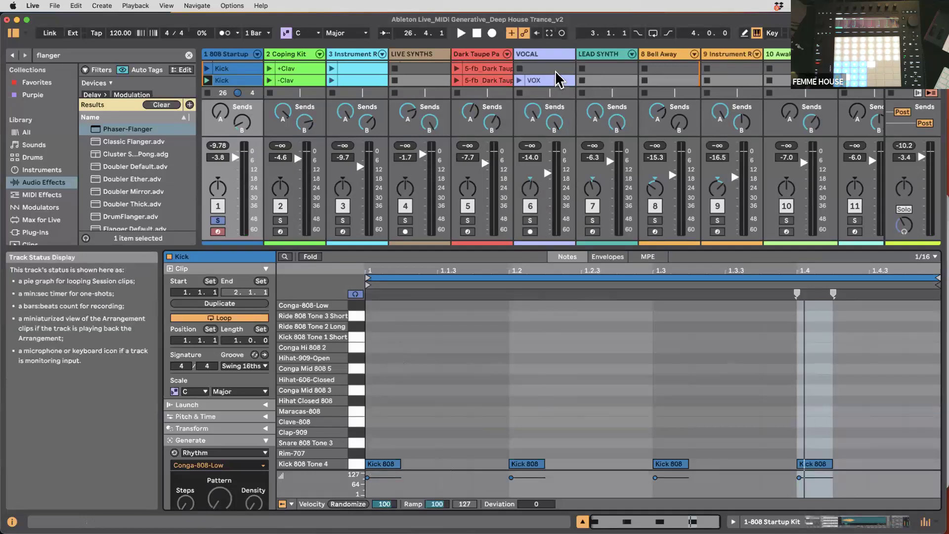
left_click(218, 220)
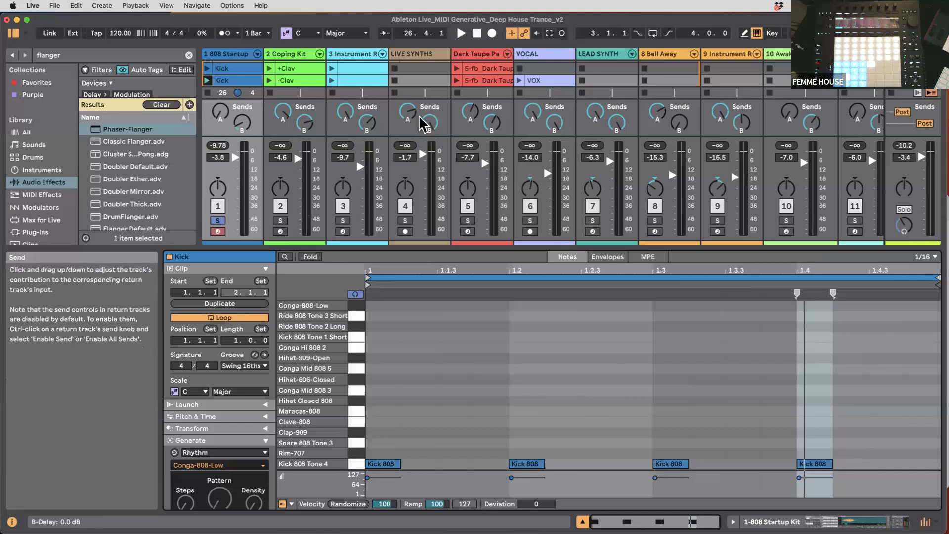
- Capture the played MIDI into the Kick clip and extend its loop start back to 14.2.1
left_click(549, 33)
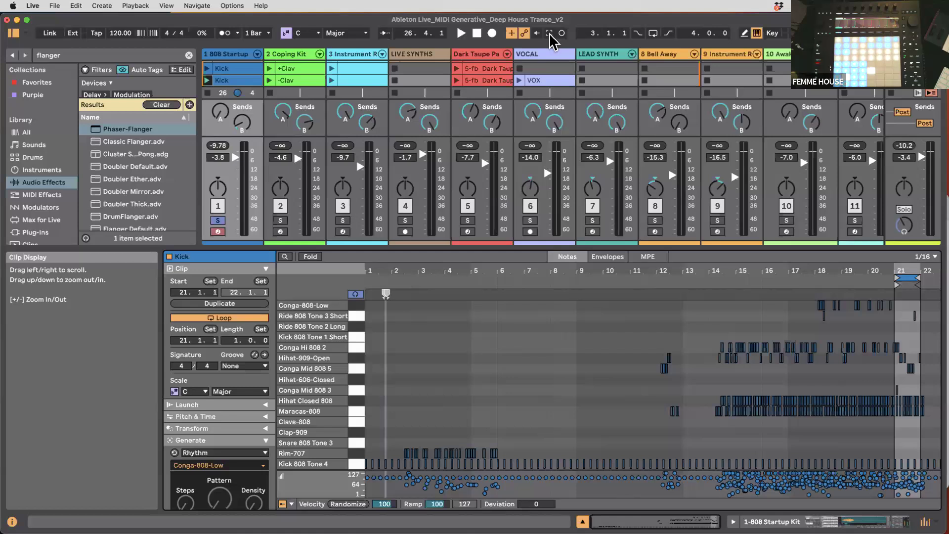
left_click(769, 277)
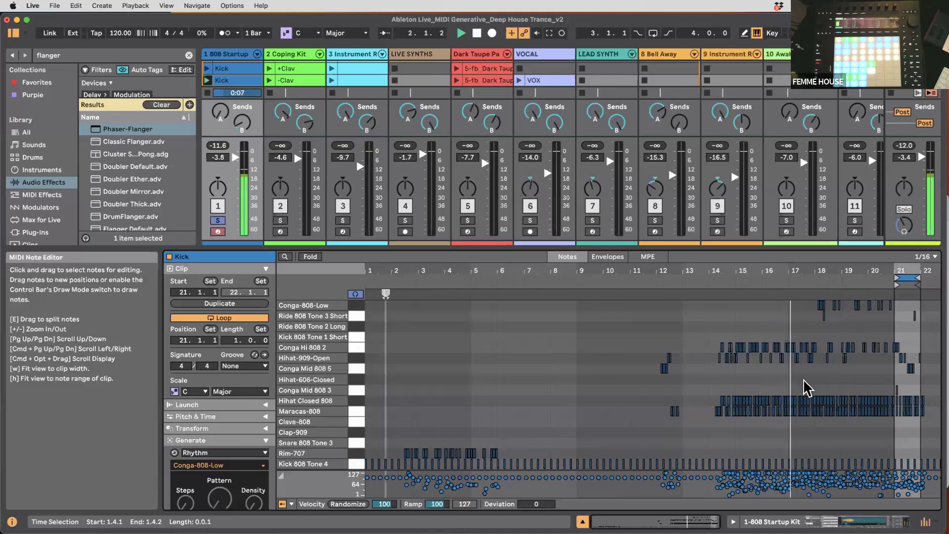
scroll(834, 366, "up", 2)
scroll(834, 366, "right", 2)
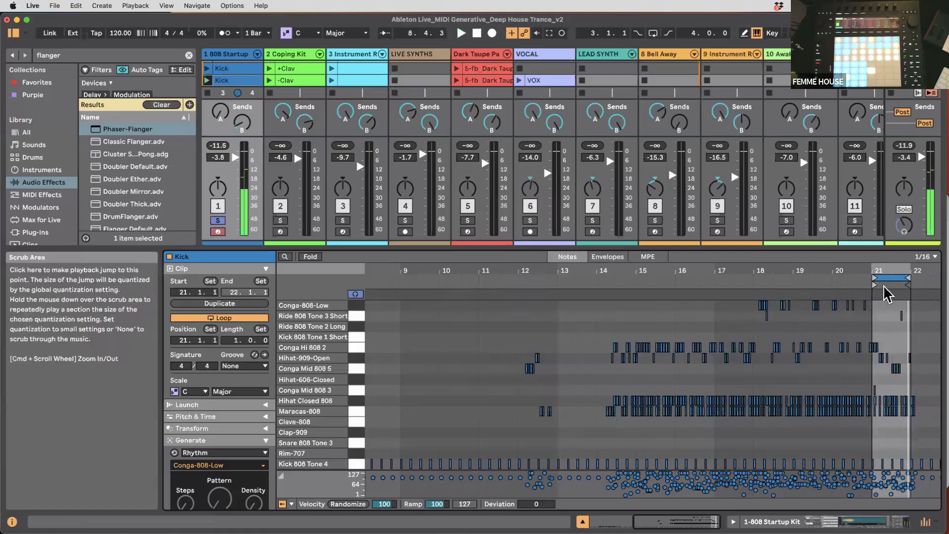
left_click(737, 383)
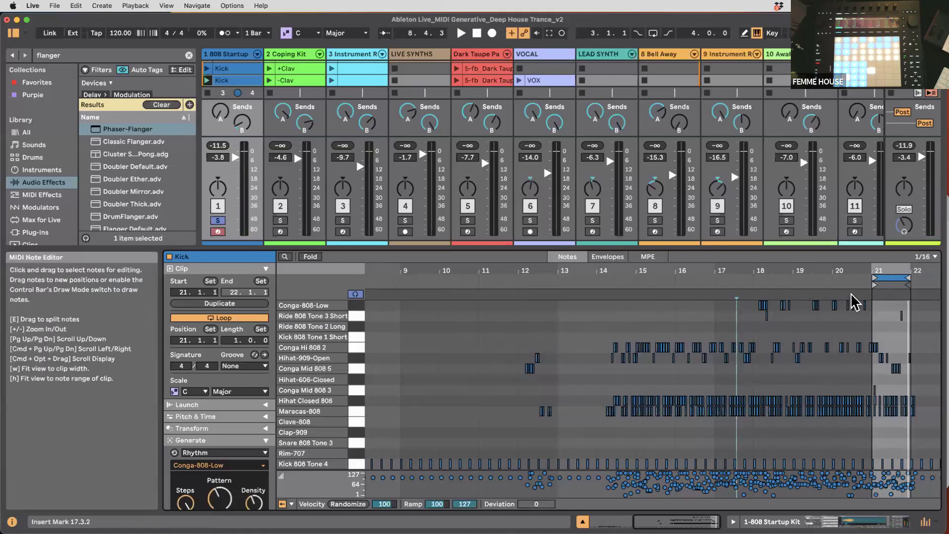
left_click_drag(874, 280, 604, 282)
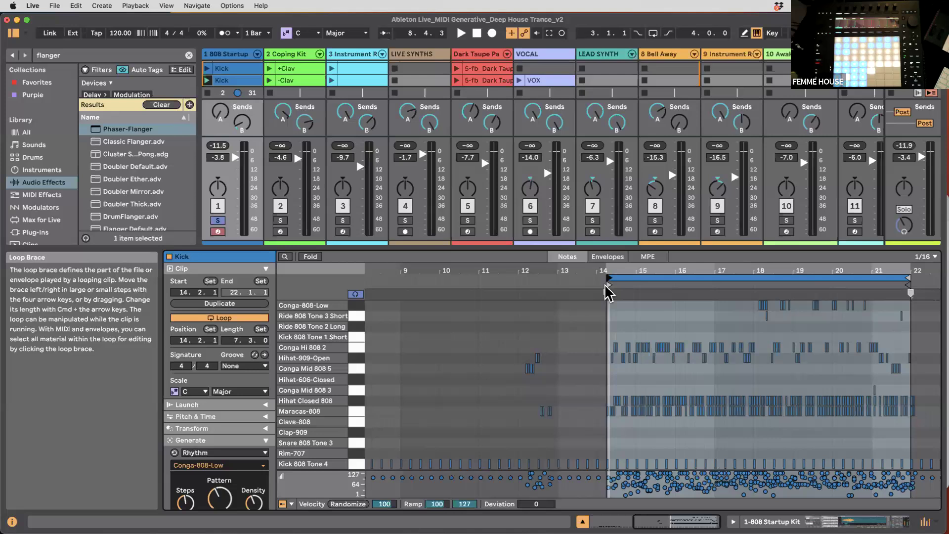
left_click(652, 324)
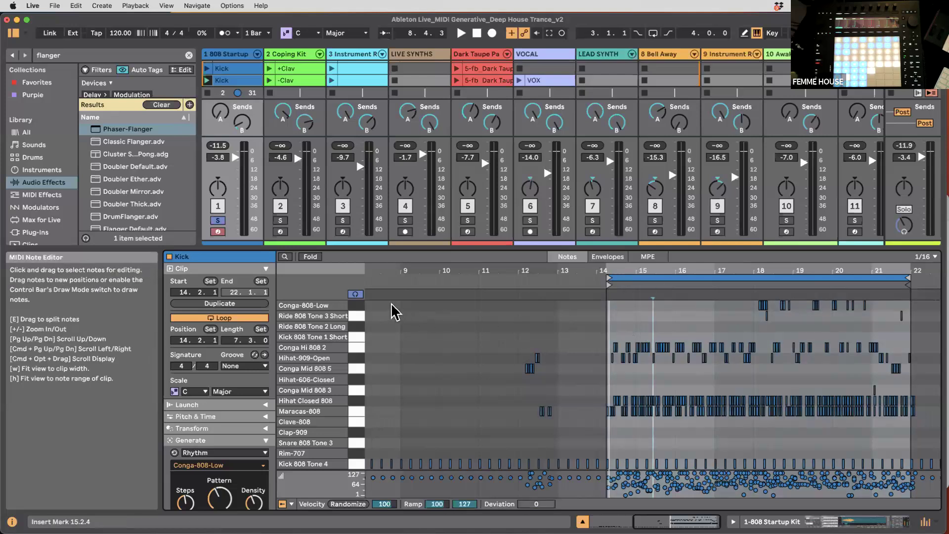
- Fold the Kick clip to its used rows and delete all conga, Ride 808 Tone 3 Short and Hihat-909-Open notes
left_click(311, 257)
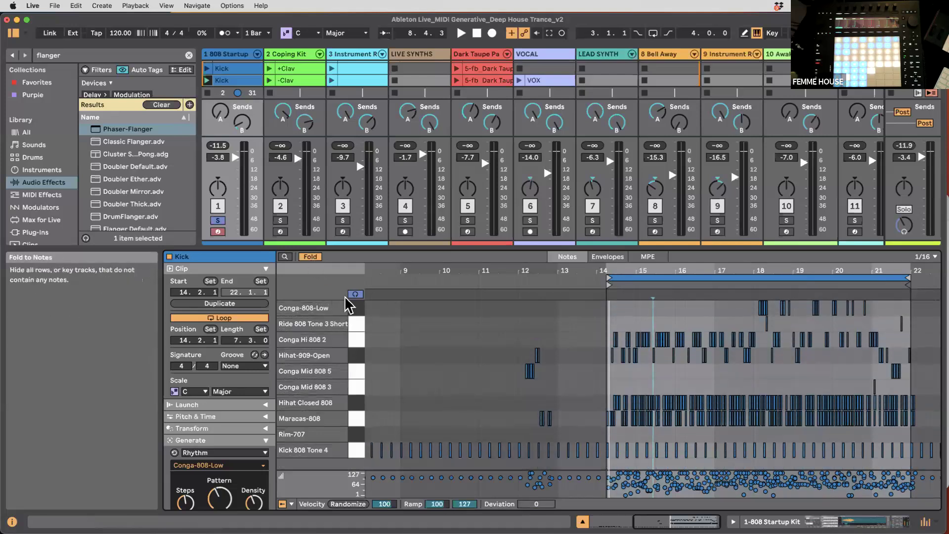
left_click_drag(356, 366, 353, 296)
key("Delete")
left_click_drag(355, 388, 357, 352)
key("Delete")
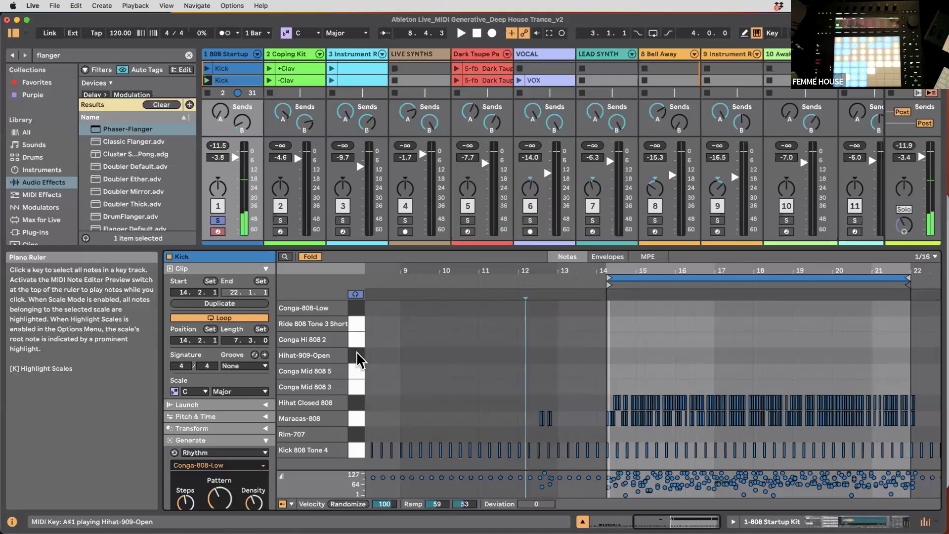
- Delete all Hihat Closed 808 and Maracas-808 notes from the Kick clip
left_click(353, 416)
left_click(354, 402)
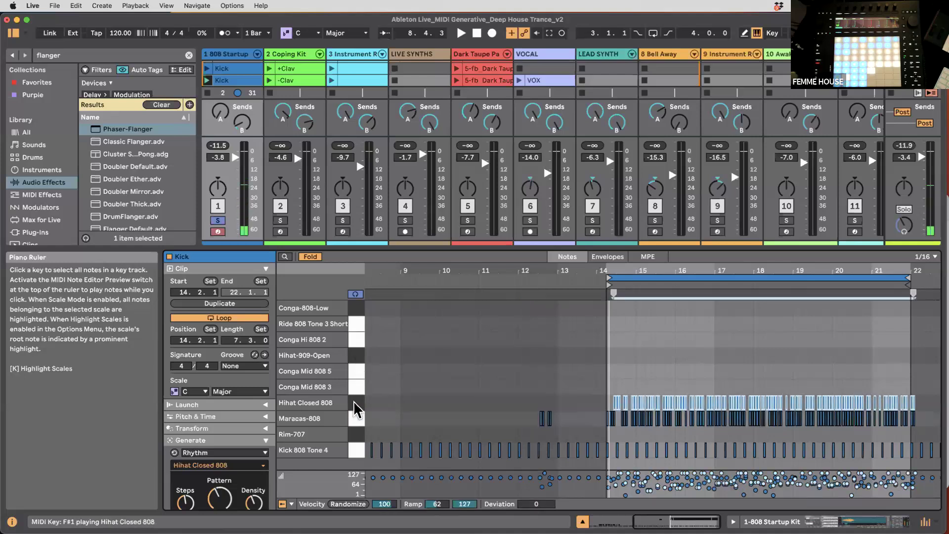
key("Delete")
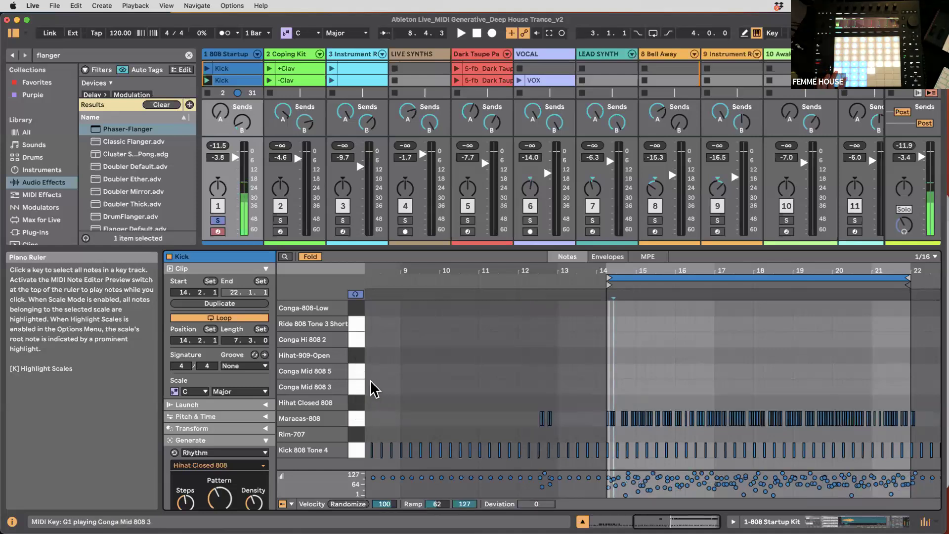
left_click(354, 419)
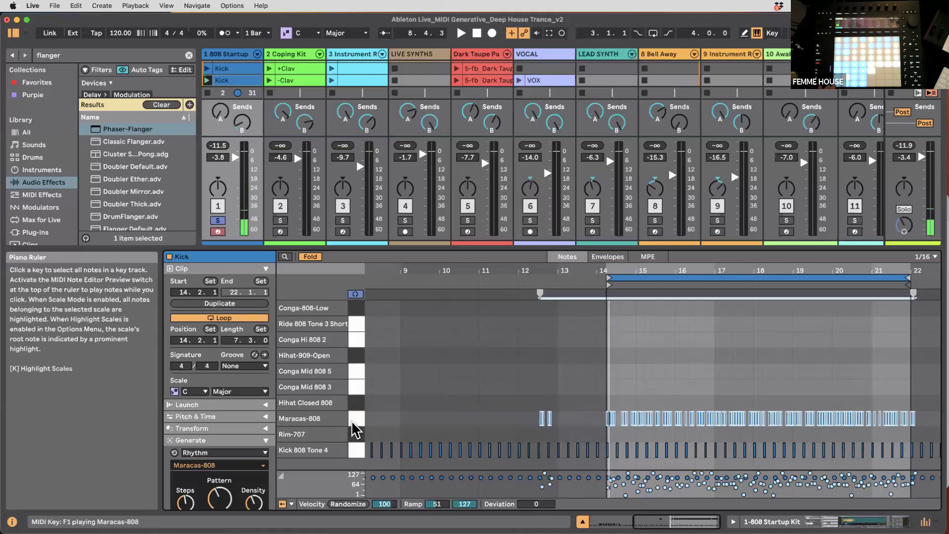
key("Delete")
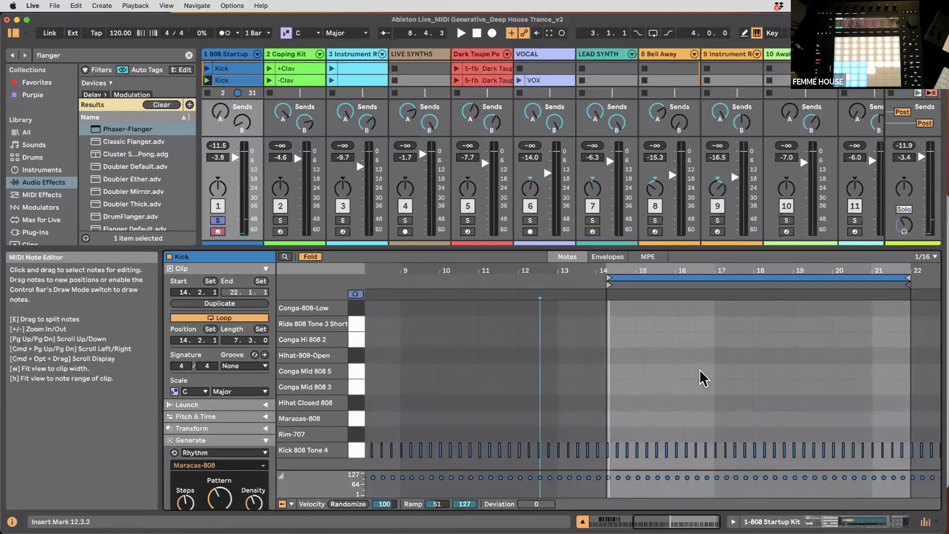
- Overdub new drum hits into the Kick clip's loop from 14.2.1 to 22.1.1 using session recording
key("plus")
key("plus")
scroll(703, 378, "down", 5)
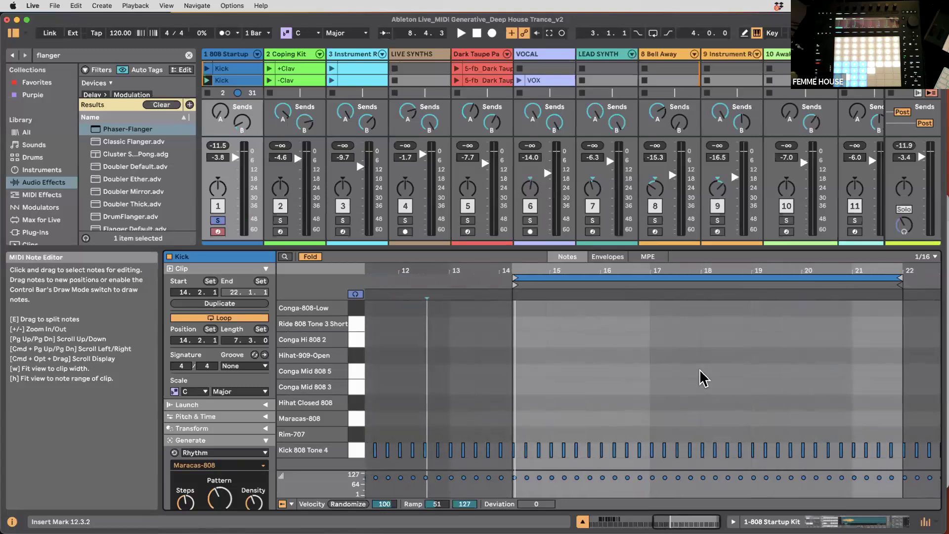
scroll(701, 377, "up", 3)
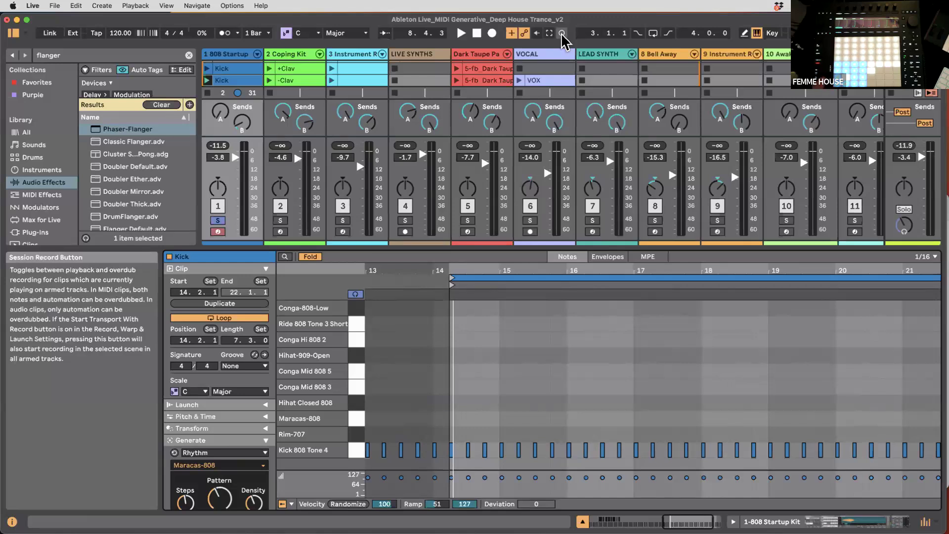
scroll(573, 390, "right", 3)
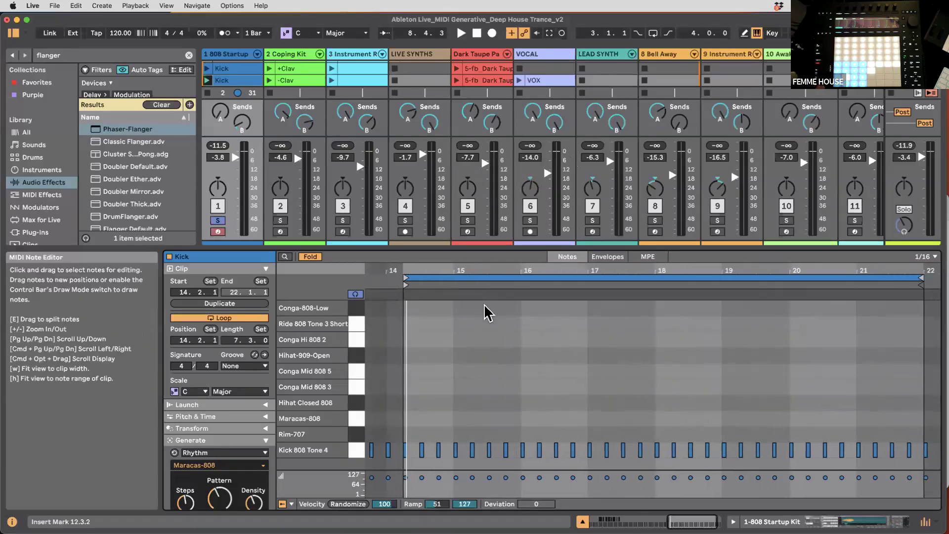
left_click(562, 33)
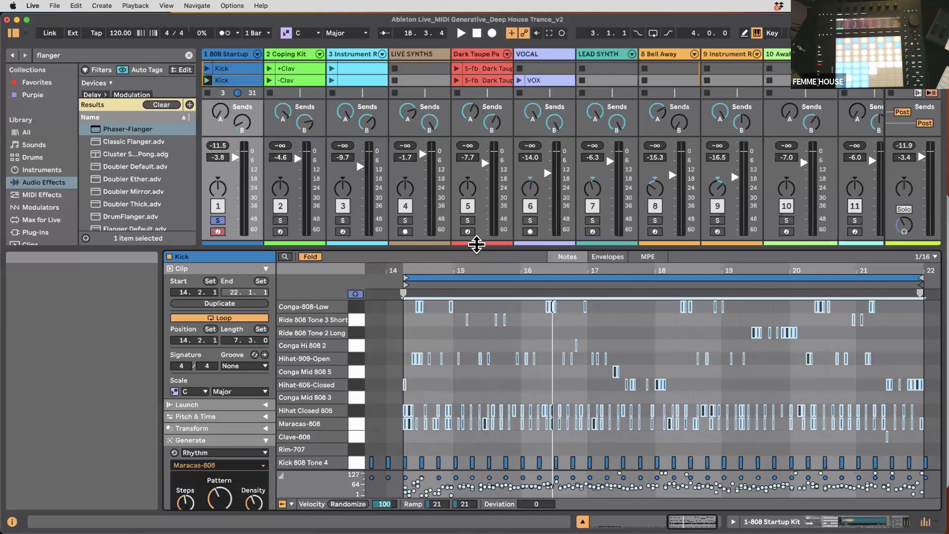
- Launch the scene 6 -Clav clip on the Coping Kit track, with that track added to the solo at -1.2 dB
left_click_drag(474, 249, 422, 260)
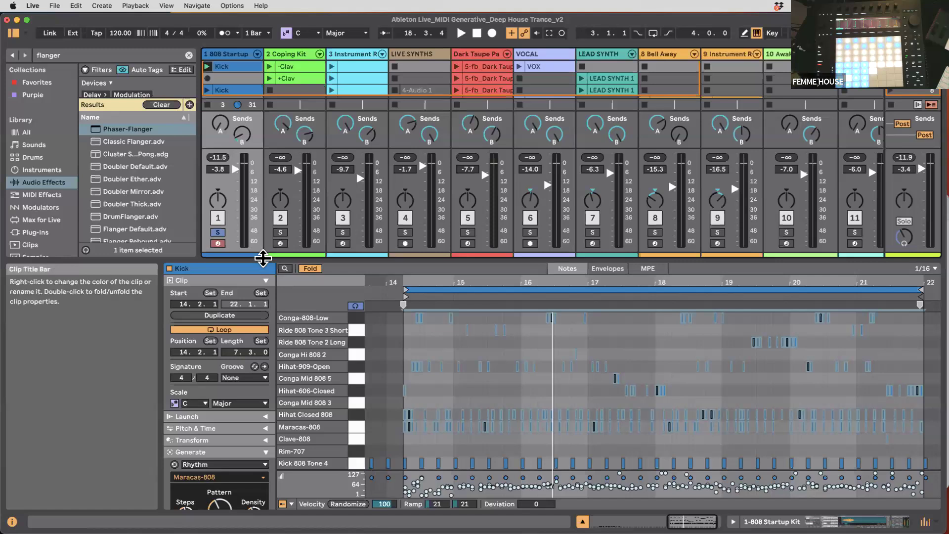
left_click_drag(267, 265, 265, 405)
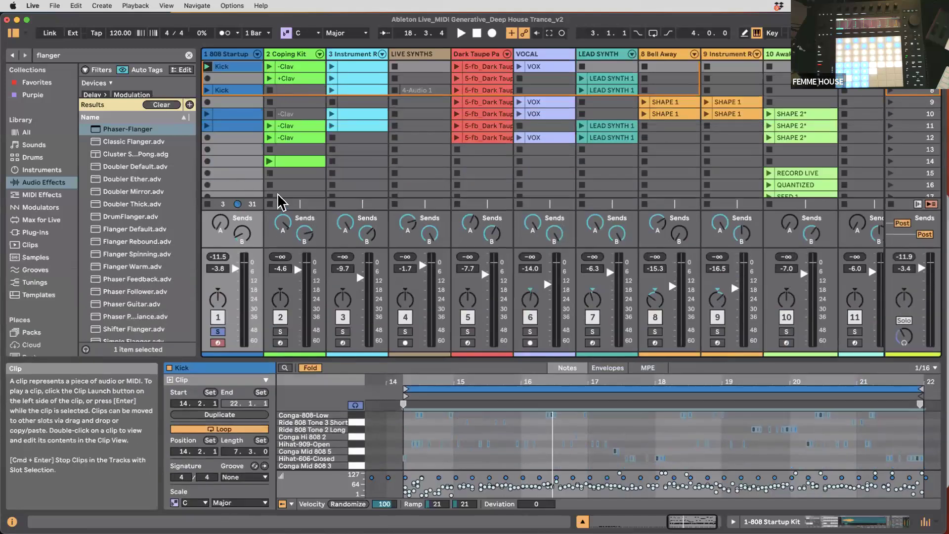
left_click(269, 67)
left_click(280, 331, "super")
left_click_drag(296, 269, 296, 264)
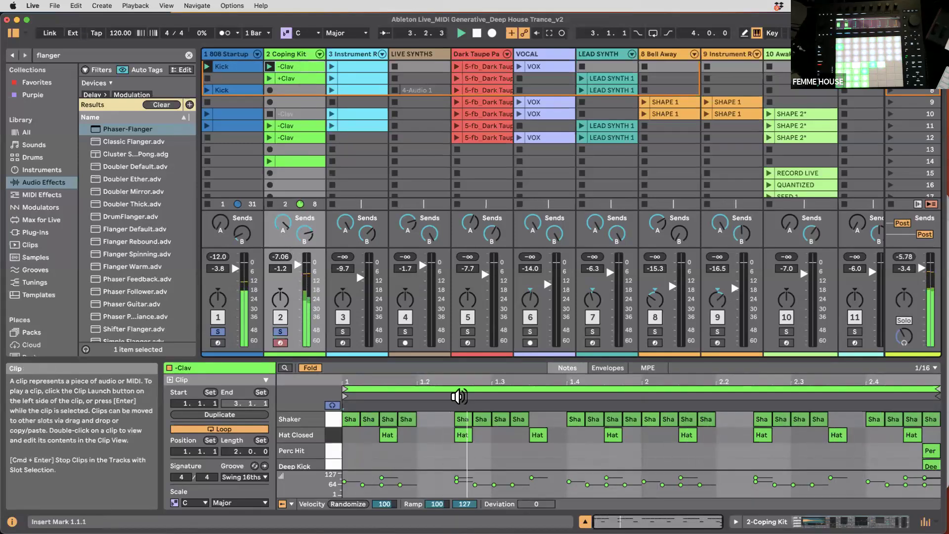
- Look at the Coping Kit drum rack, and show the -Clav clip's notes unfolded in an enlarged editor
left_click(282, 54)
left_click(774, 522)
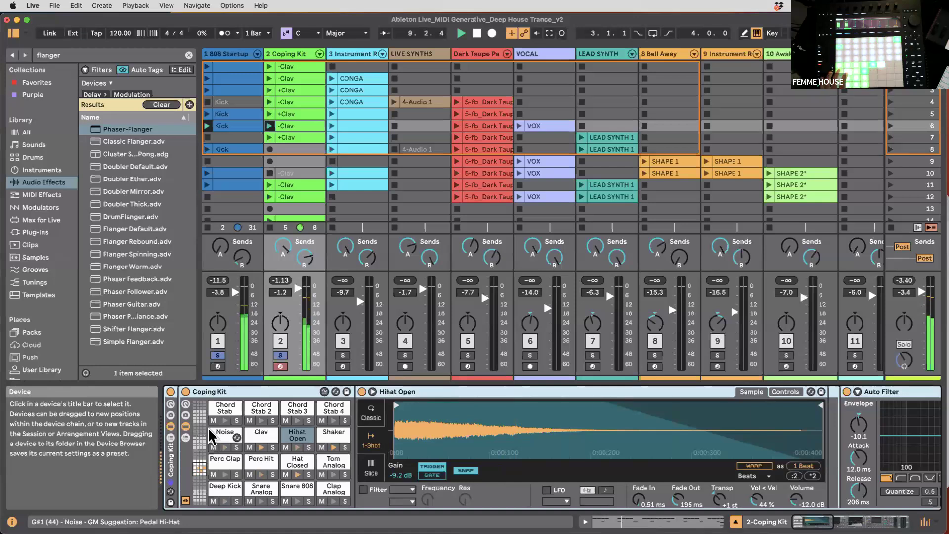
left_click(657, 522)
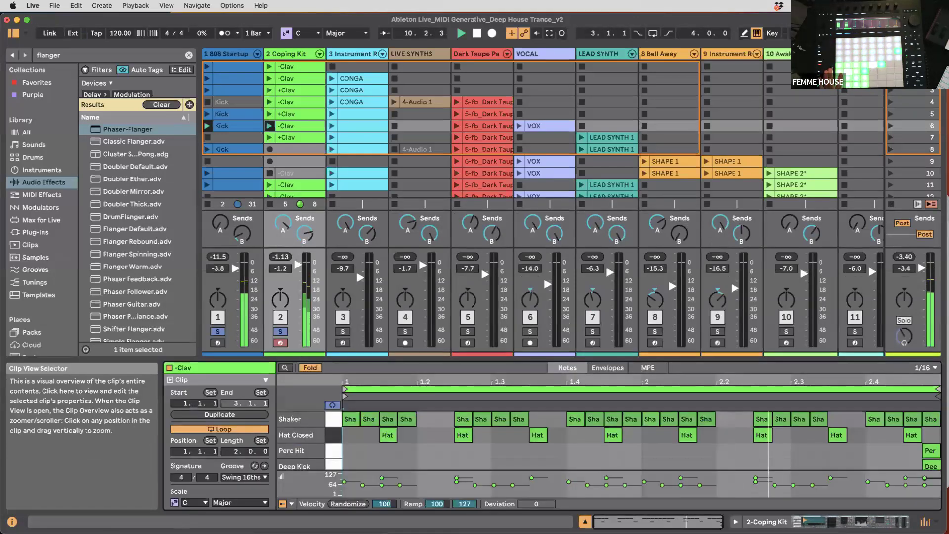
left_click_drag(423, 359, 424, 307)
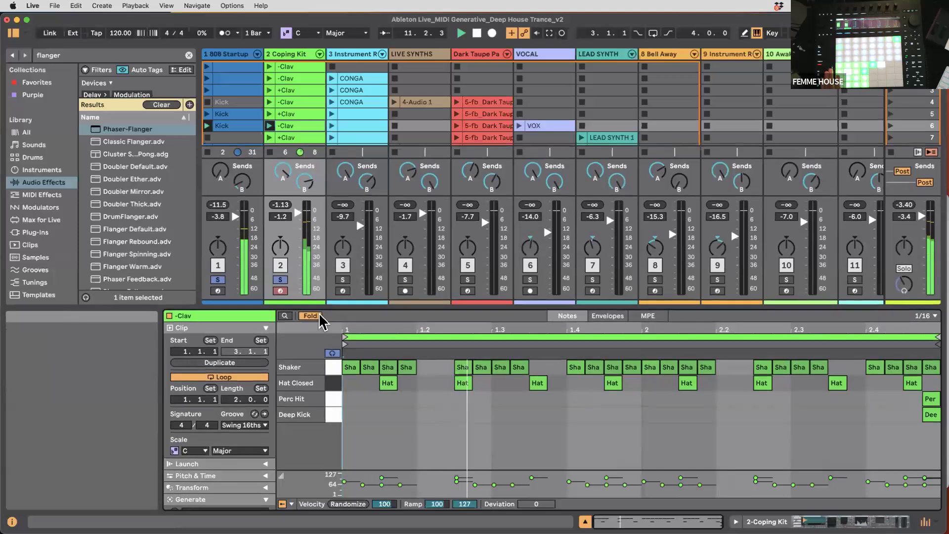
left_click(316, 316)
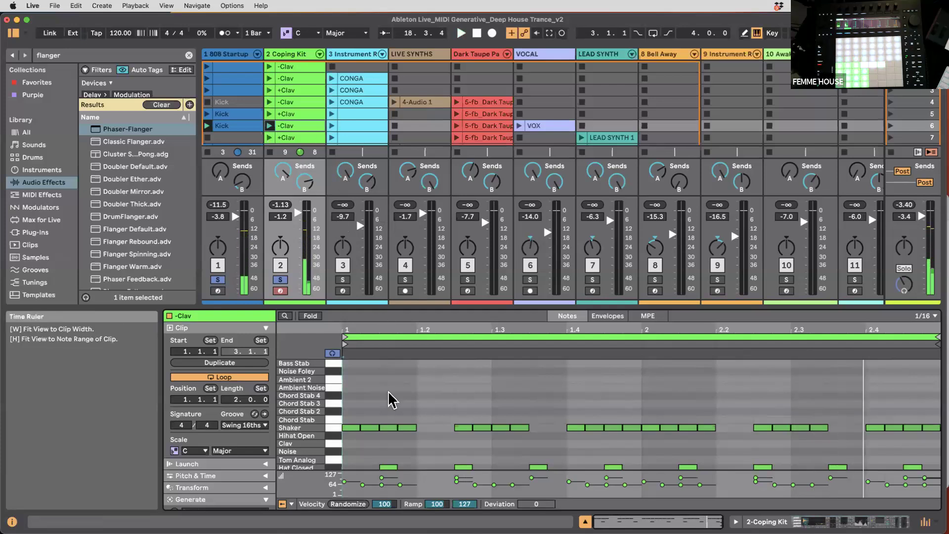
- Open the scene 2 CONGA clip on the Instrument Rack track and solo that track exclusively
left_click(359, 80)
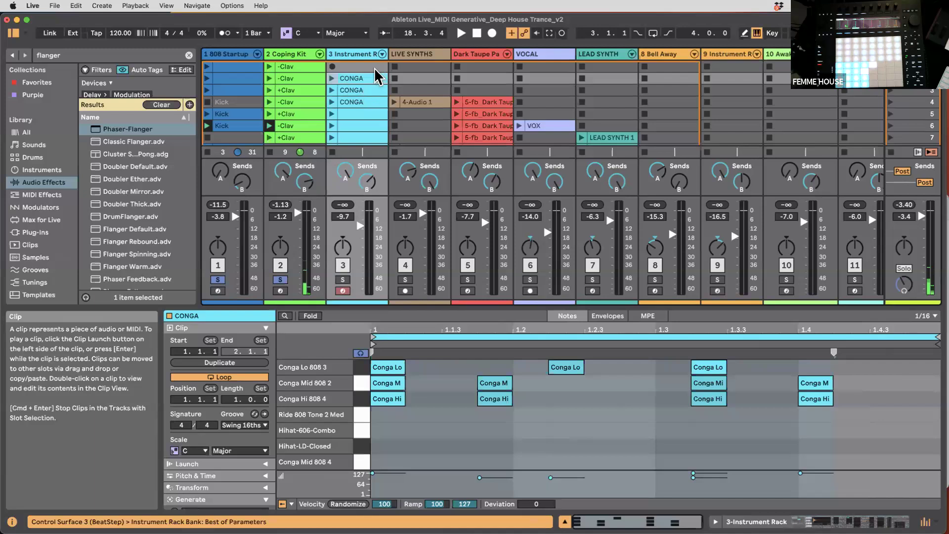
left_click(342, 279)
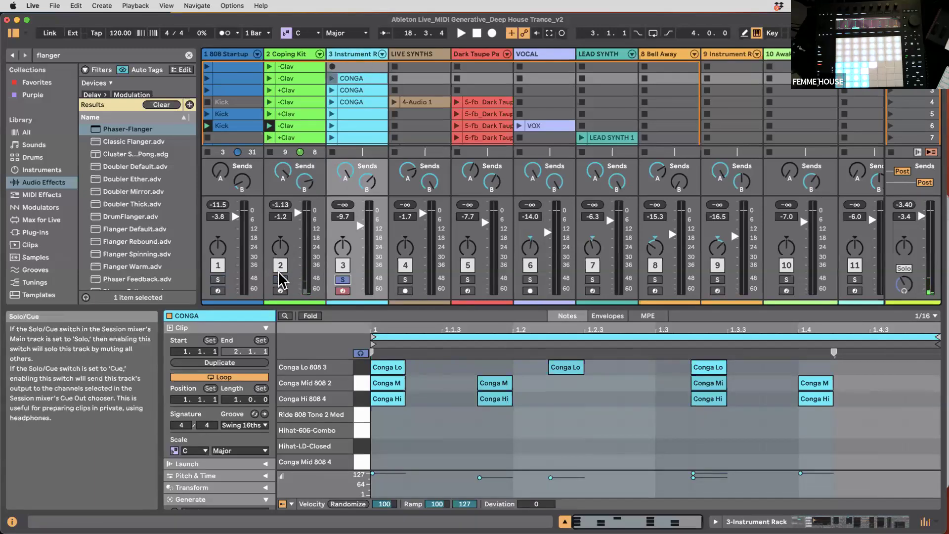
- Browse the Drums library with the flanger search cleared, shrinking the clip view to make the browser list taller
left_click(25, 158)
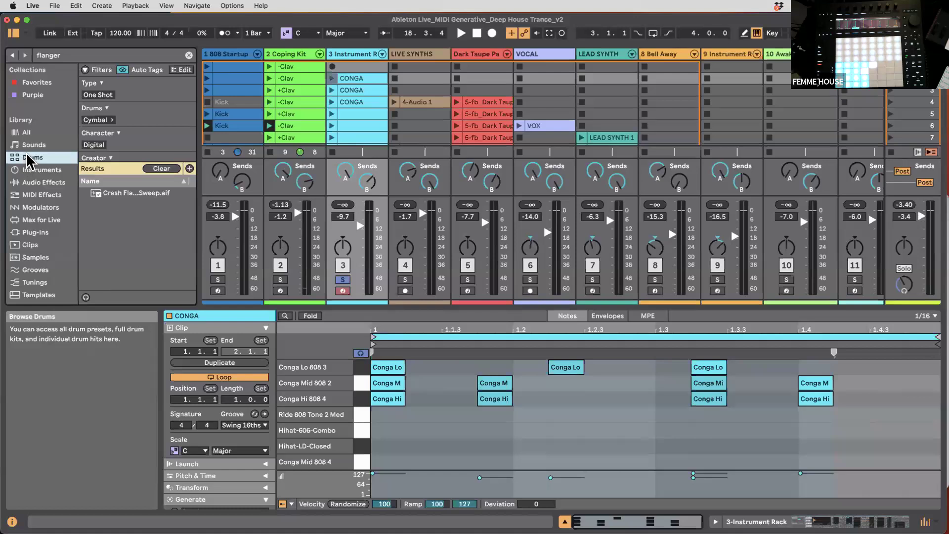
left_click(189, 54)
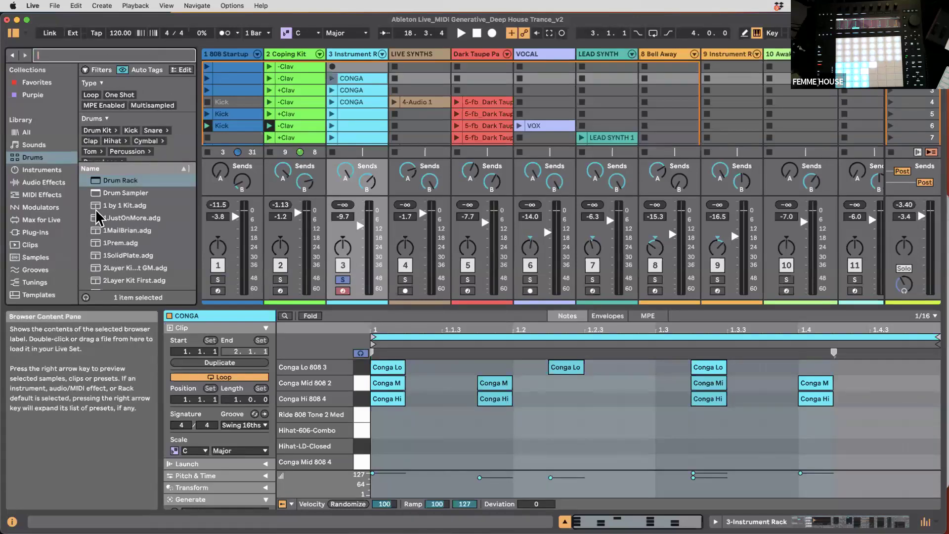
scroll(131, 242, "down", 1)
left_click_drag(157, 347, 157, 398)
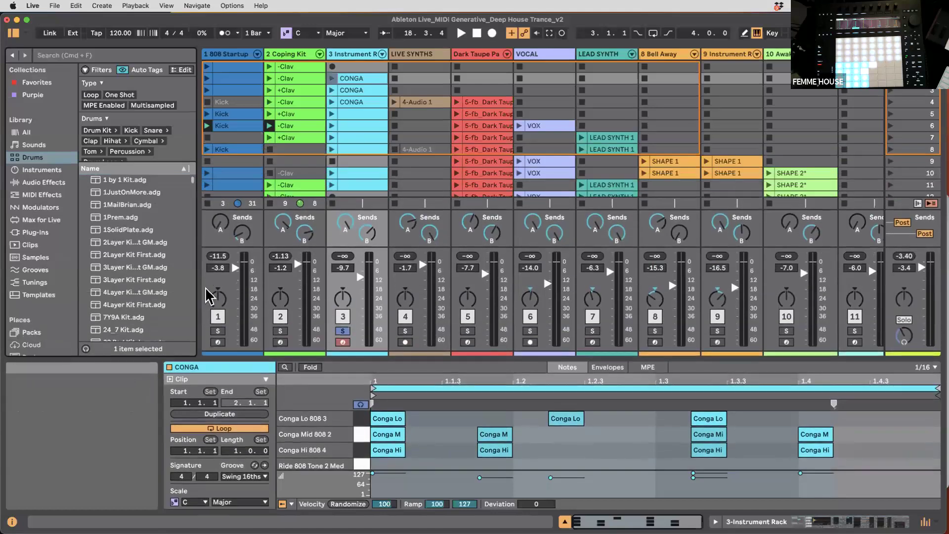
- Widen the browser and preview the 3Layer Kit First.adg and 4Layer Kit First GM.adg drum kits
left_click_drag(205, 286, 338, 267)
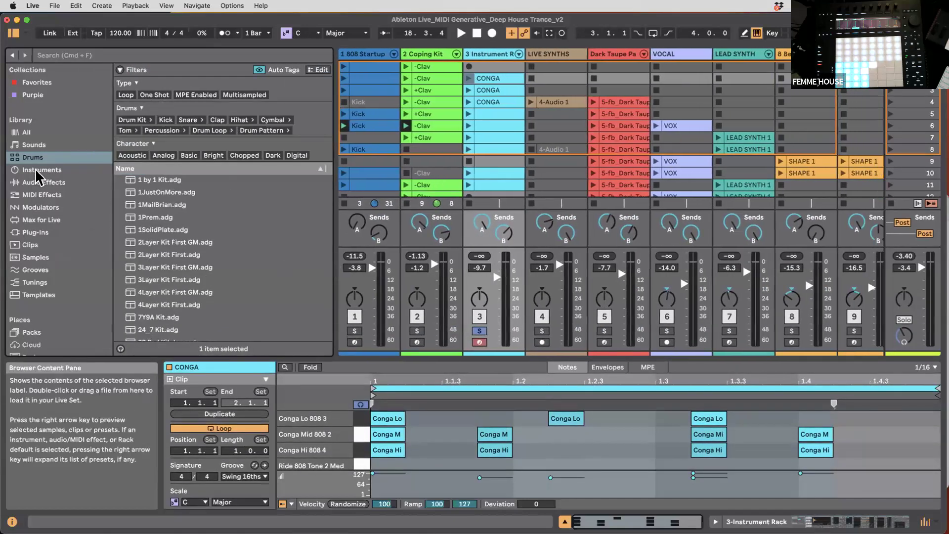
scroll(168, 245, "down", 3)
left_click(168, 239)
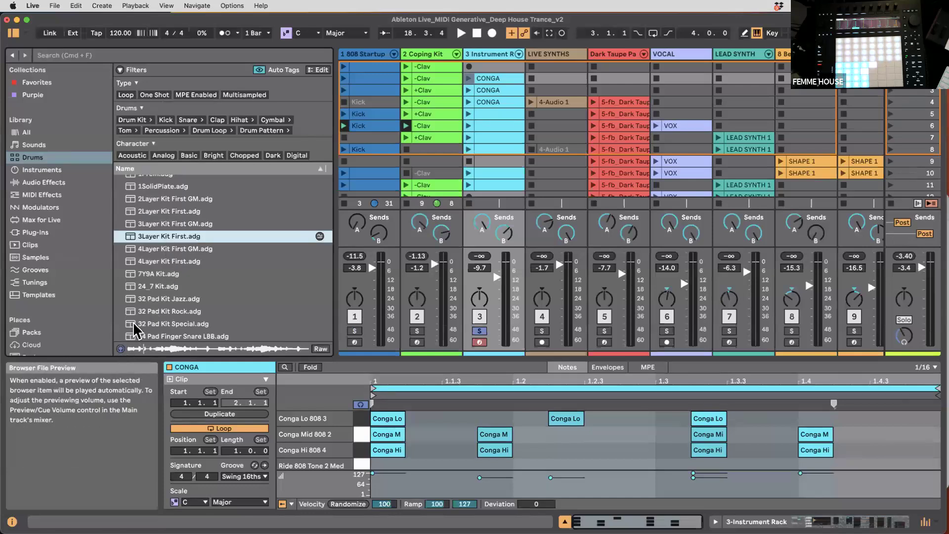
scroll(208, 238, "down", 1)
left_click(179, 234)
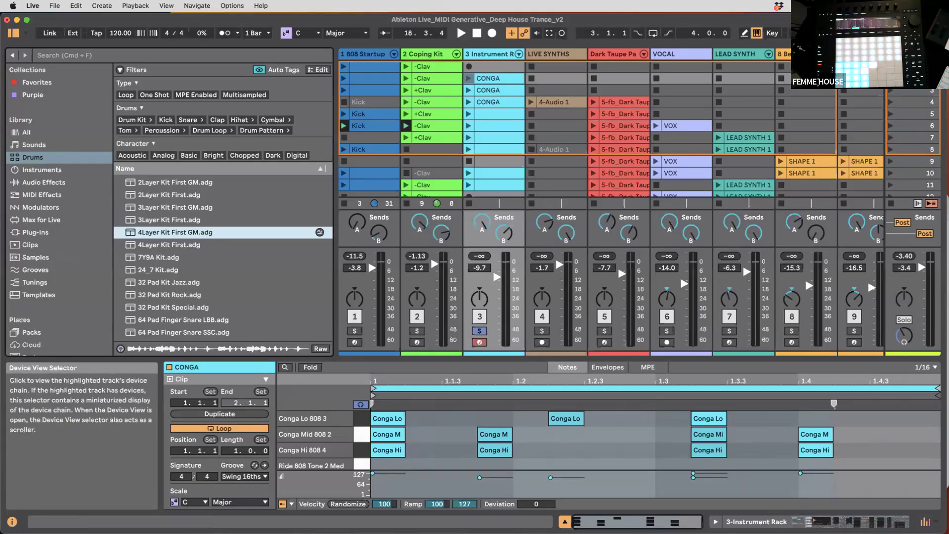
- Show the Instrument Rack track's device chain and look further through the drum kit list
left_click(754, 522)
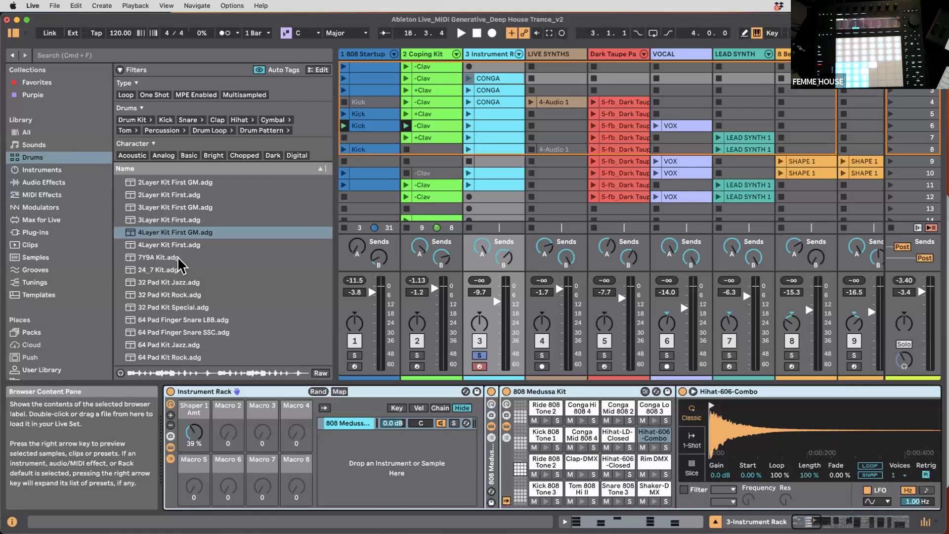
scroll(175, 247, "down", 10)
scroll(223, 286, "up", 12)
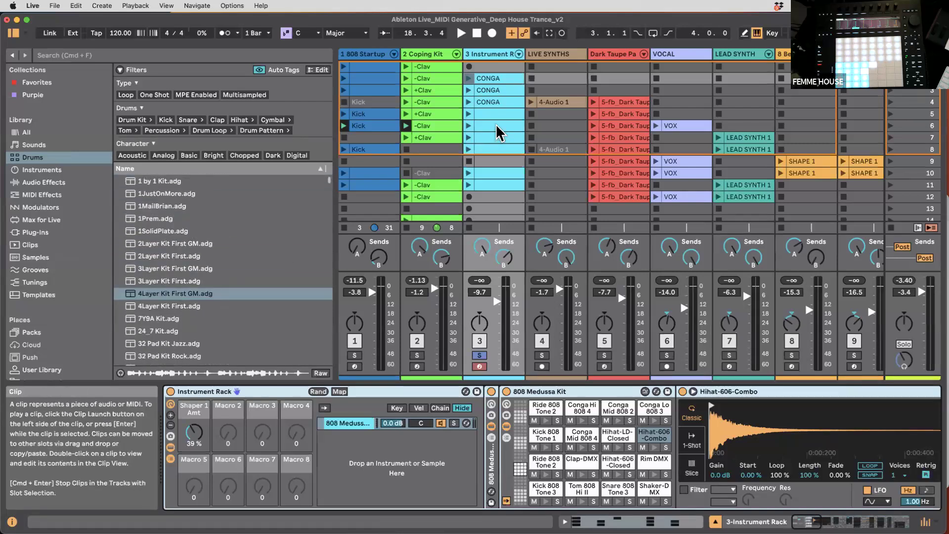
- Show the notes of the scene 2 CONGA clip on the Instrument Rack track in an enlarged clip editor
left_click(496, 83)
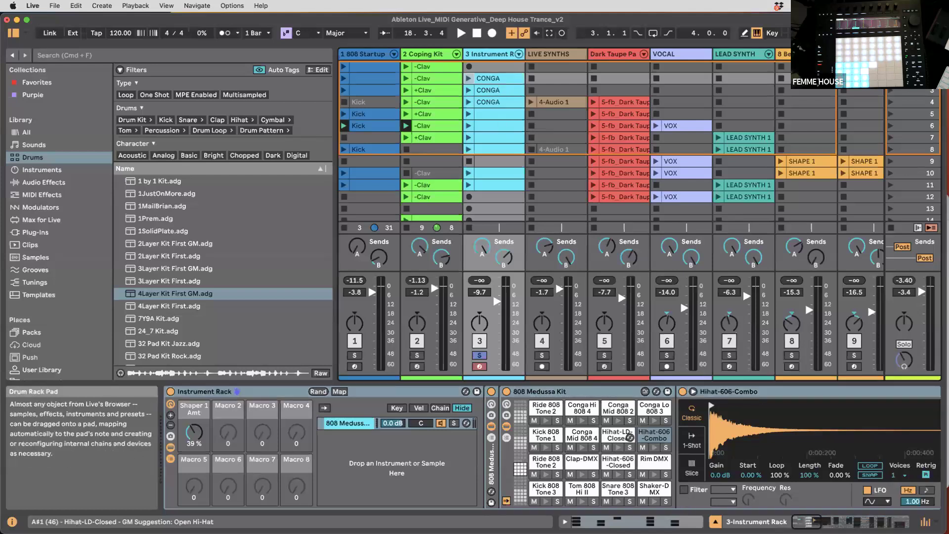
left_click(610, 521)
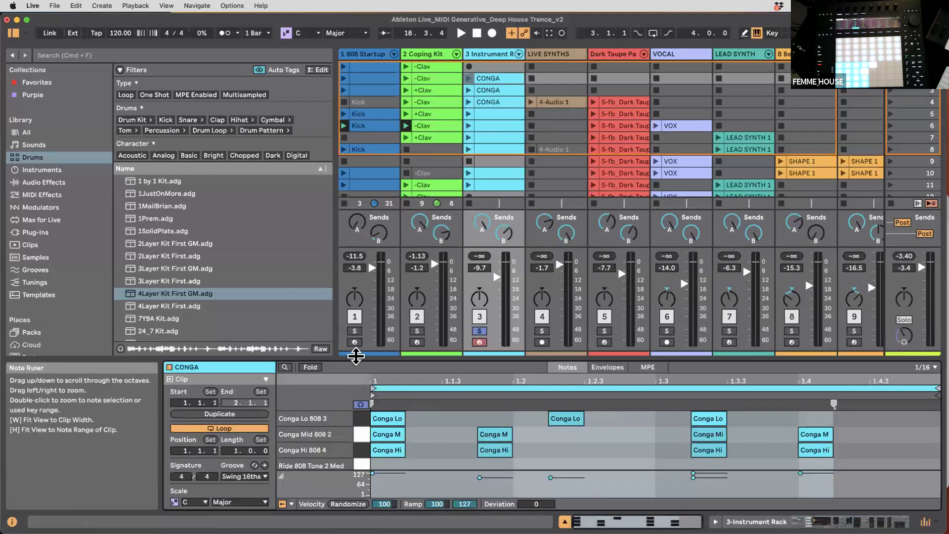
left_click_drag(350, 357, 339, 152)
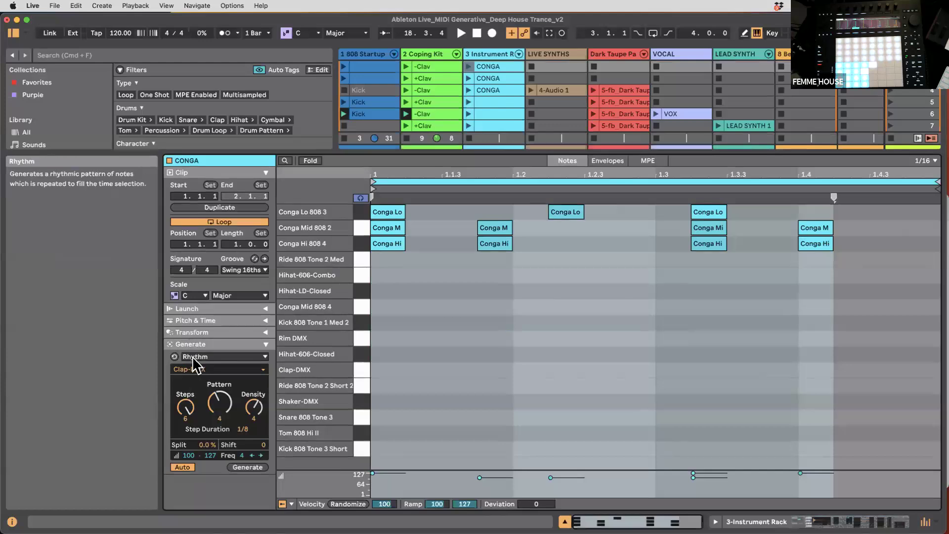
- Generate a Rhythm pattern on the Conga Mid 808 4 pad with 8 steps, pattern 10, density 3 and step duration 1/8
left_click(401, 308)
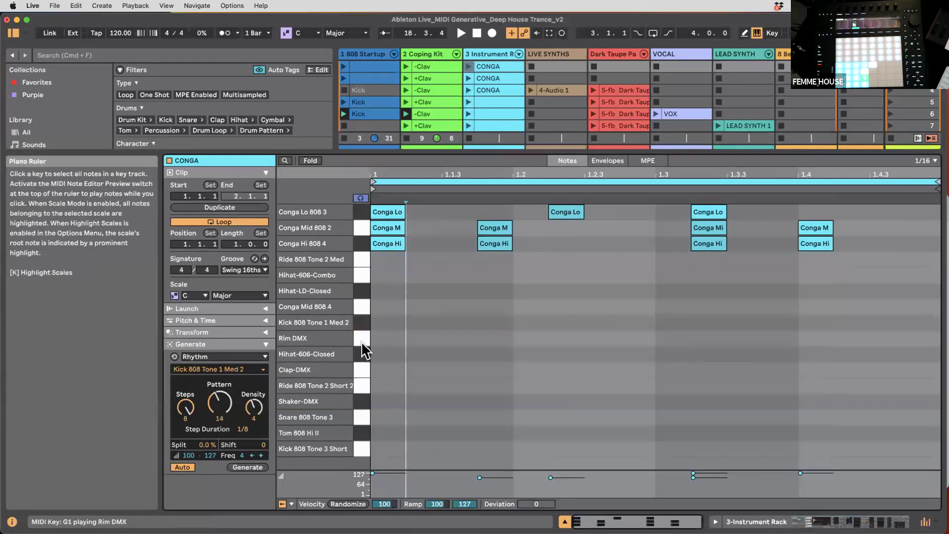
left_click(359, 281)
left_click(361, 306)
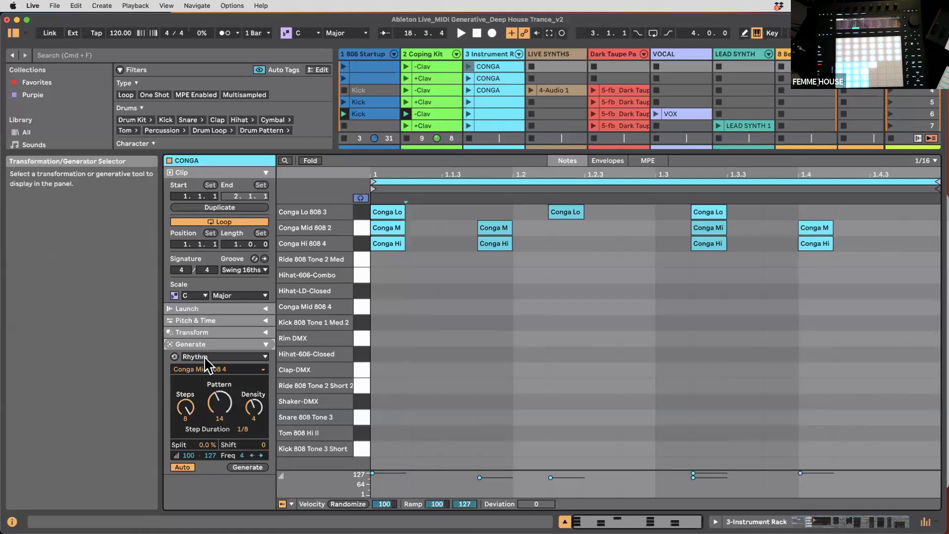
left_click_drag(219, 407, 243, 428)
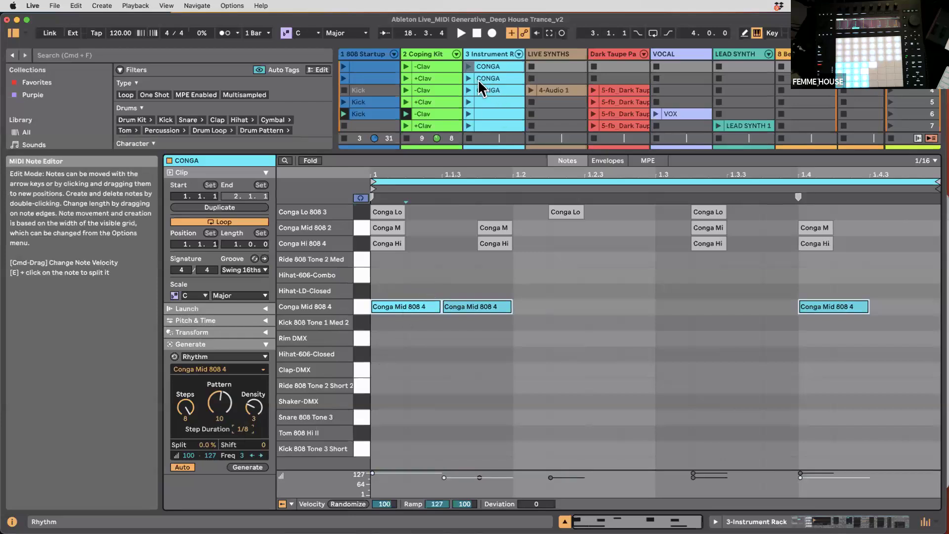
- Launch the scene 2 CONGA clip and delete all of its generated Conga Mid 808 4 notes
left_click(469, 66)
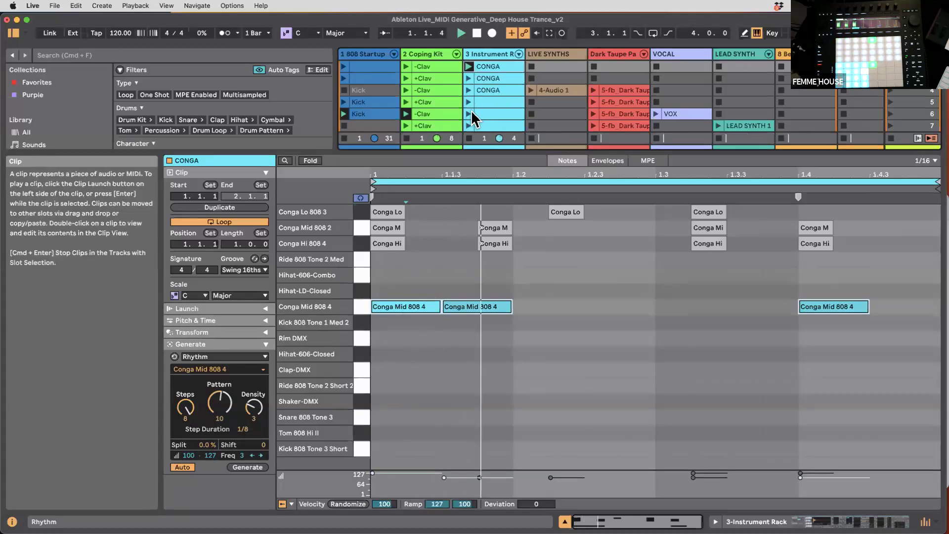
left_click(365, 315)
key("Delete")
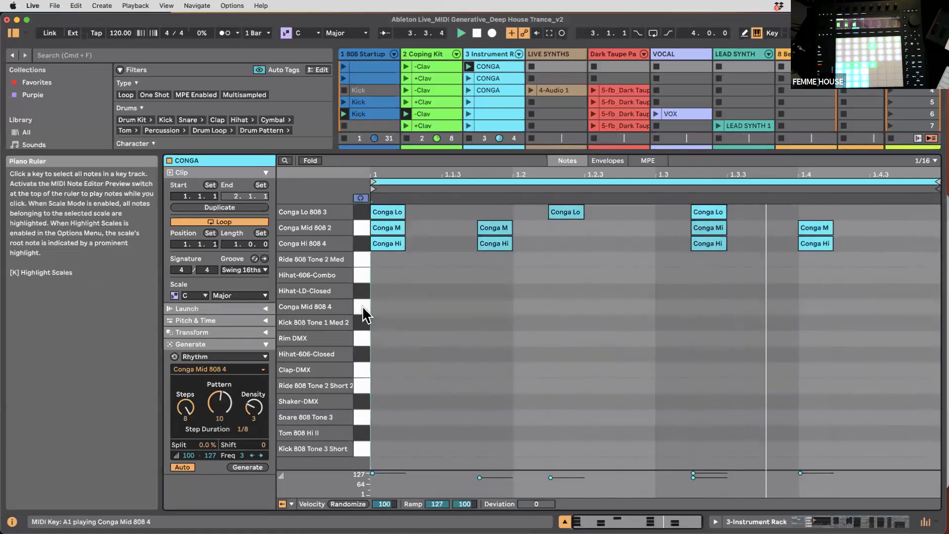
- Shrink the clip editor and play the CONGA clip with the 808 Startup and Coping Kit tracks added to the solo
left_click_drag(400, 216, 396, 315)
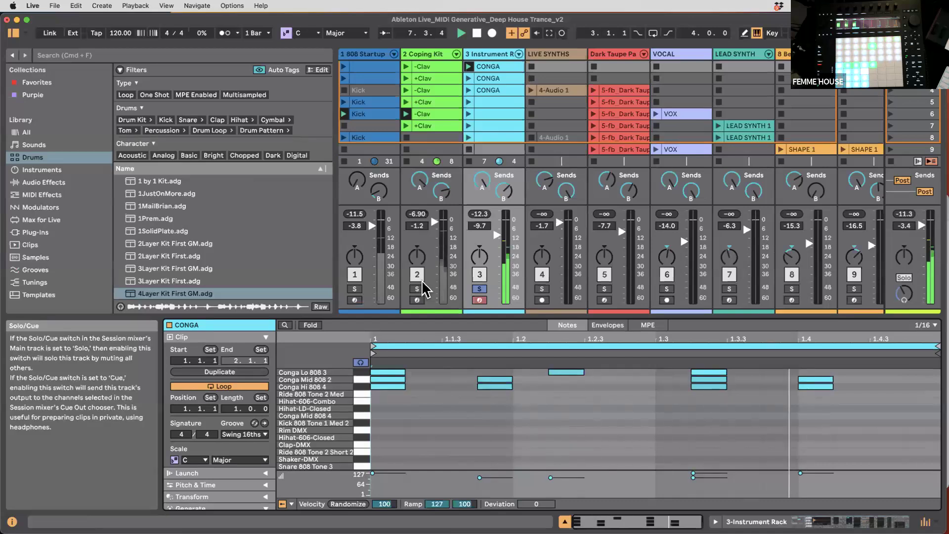
left_click(351, 289, "super")
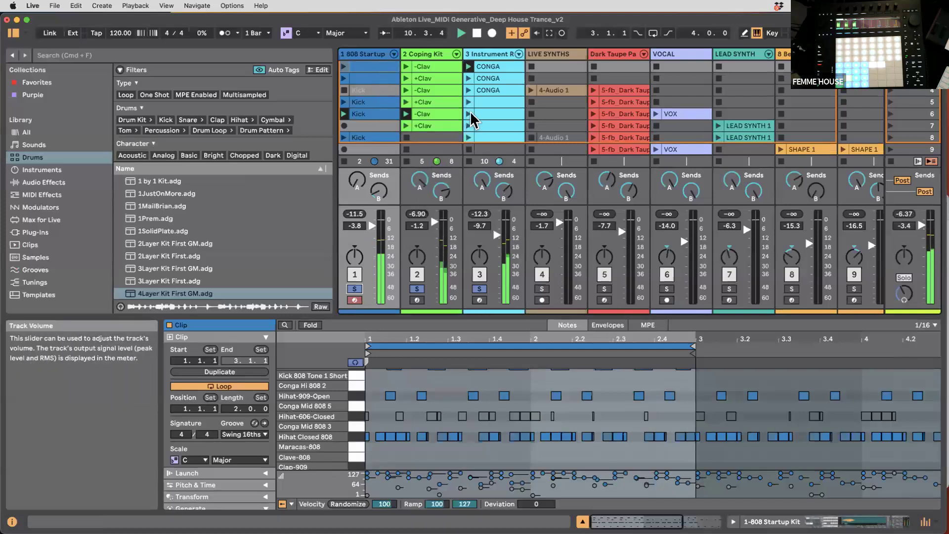
scroll(485, 66, "up", 1)
left_click(484, 66)
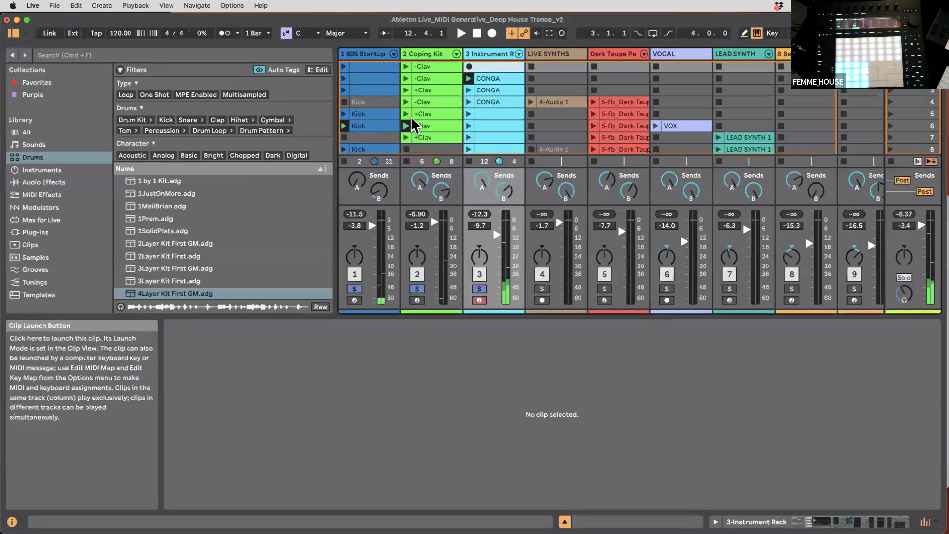
scroll(563, 81, "right", 2)
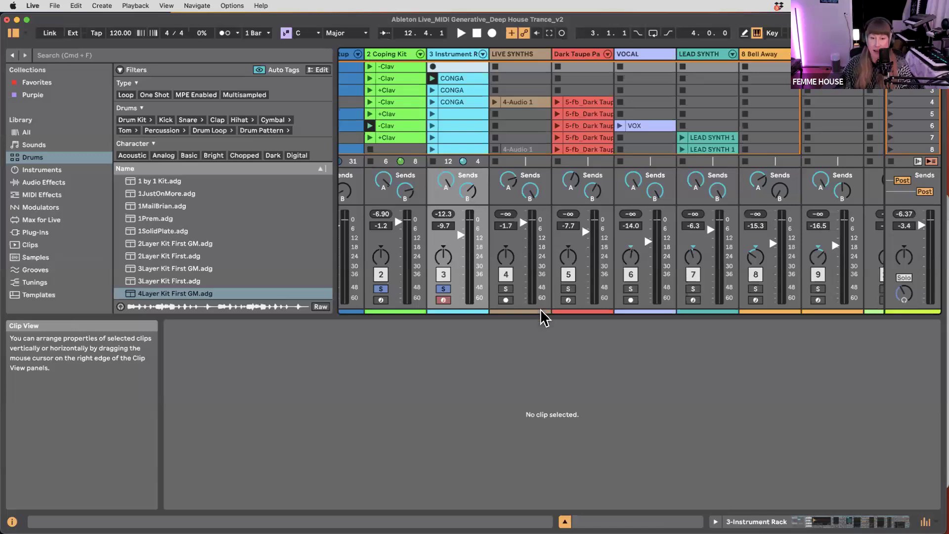
- Clear the track solos and select the LIVE SYNTHS track, shrinking the clip view and browser to give the mixer more room
left_click(444, 289)
scroll(492, 131, "right", 2)
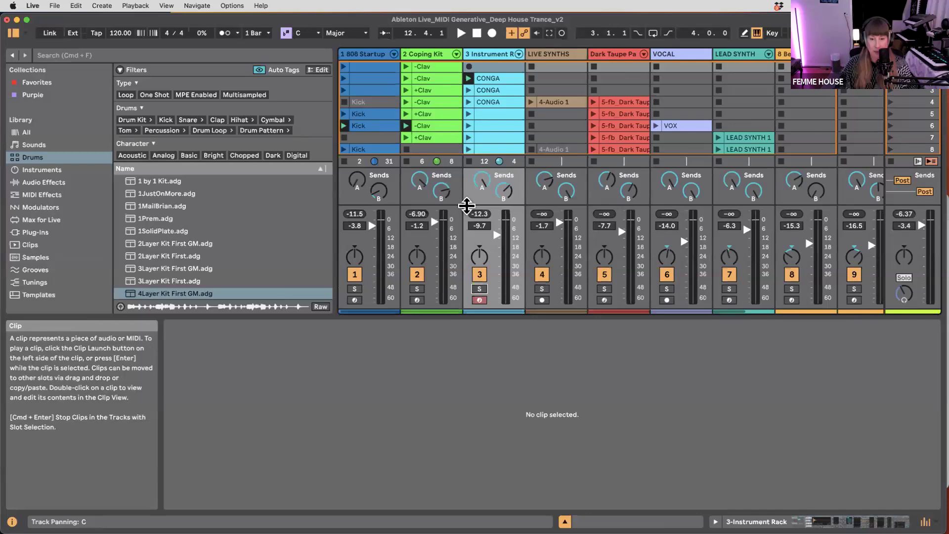
scroll(489, 131, "right", 2)
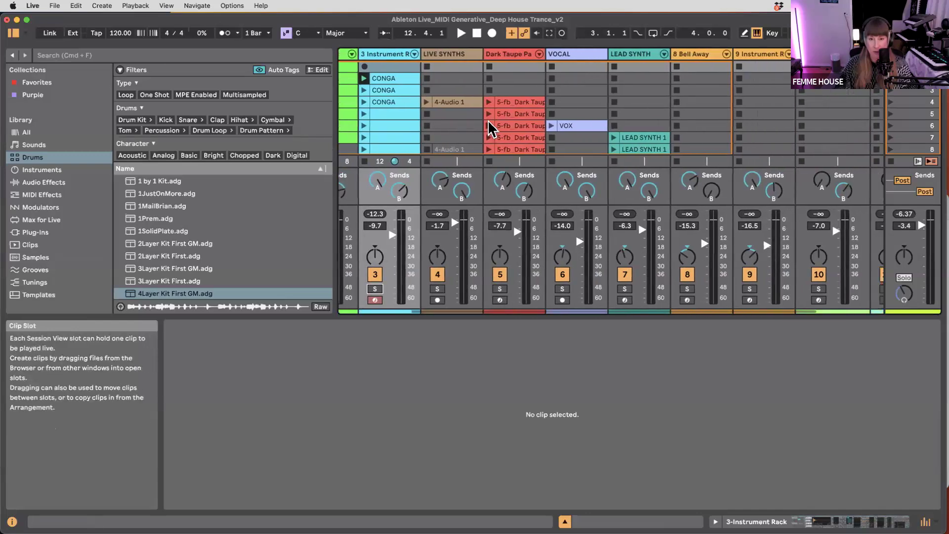
left_click(455, 55)
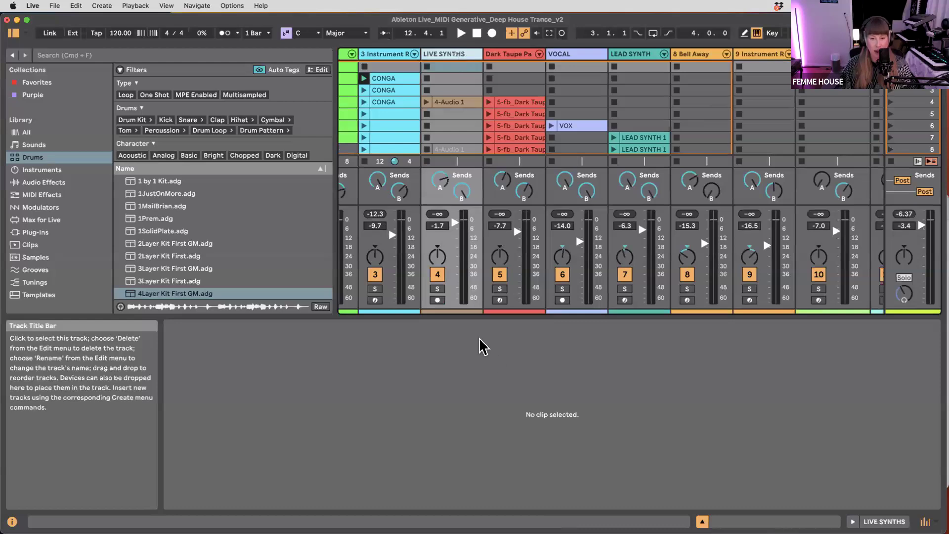
left_click_drag(484, 317, 519, 430)
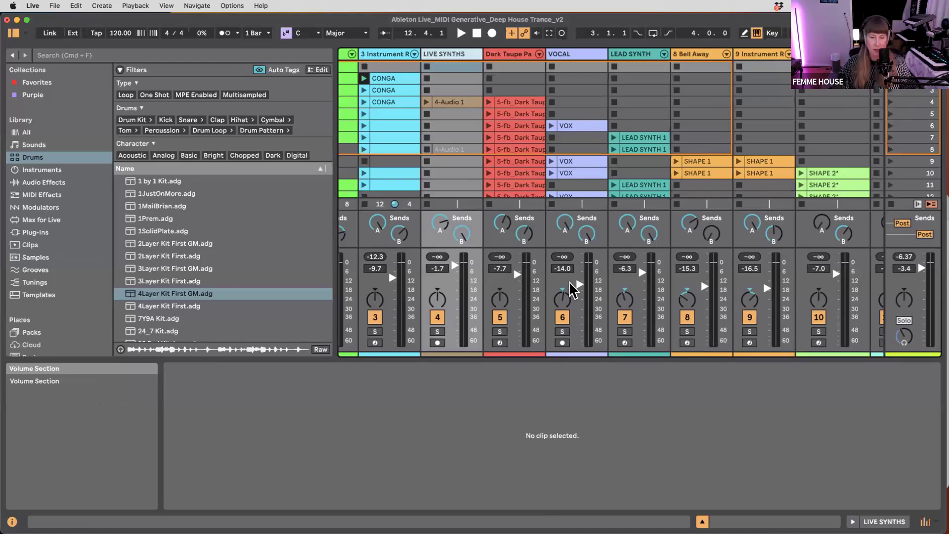
scroll(451, 99, "left", 3)
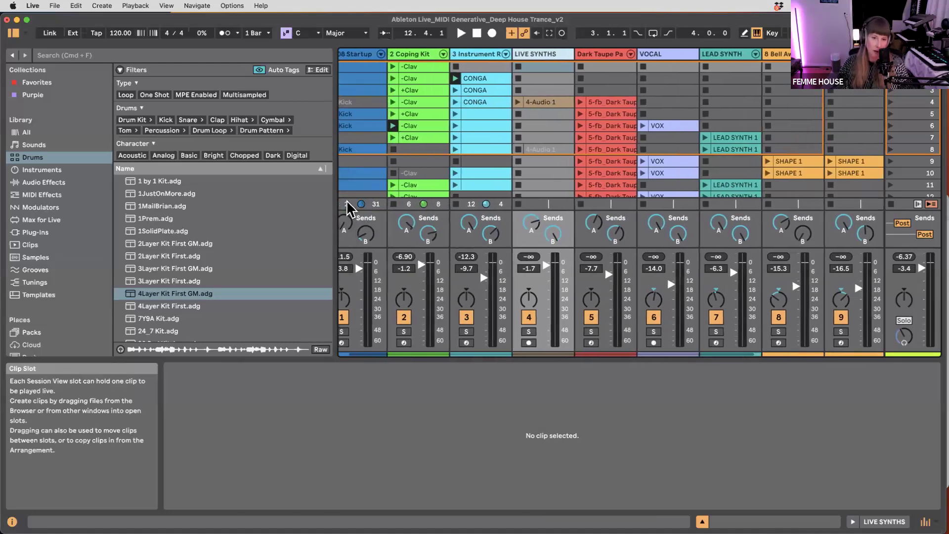
left_click_drag(336, 175, 259, 178)
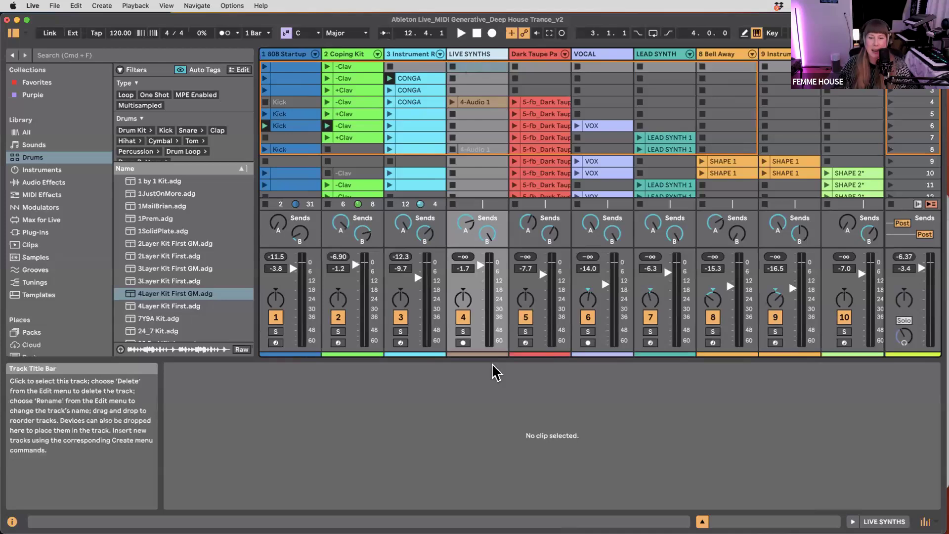
- Open the scene 4 4-Audio 1 clip on the LIVE SYNTHS track, solo that track and launch the clip
left_click(478, 92)
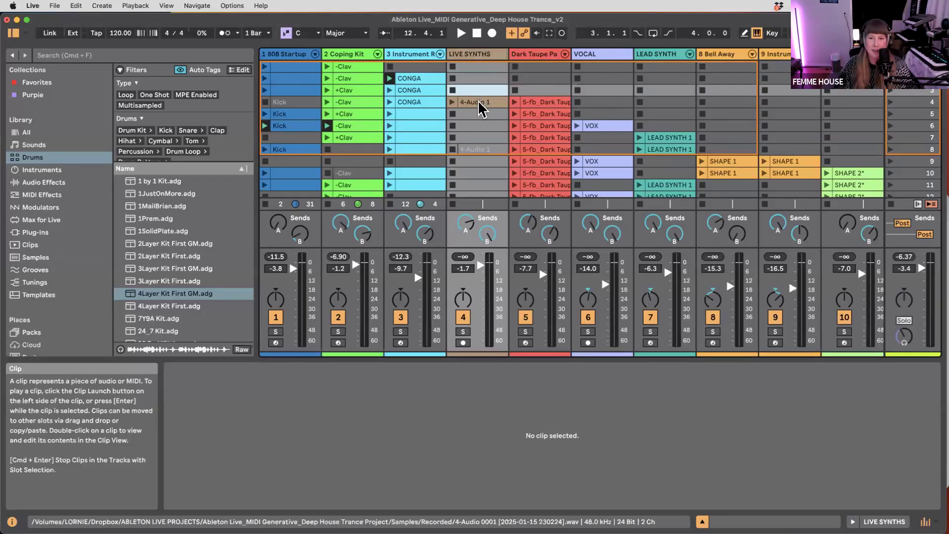
left_click(478, 101)
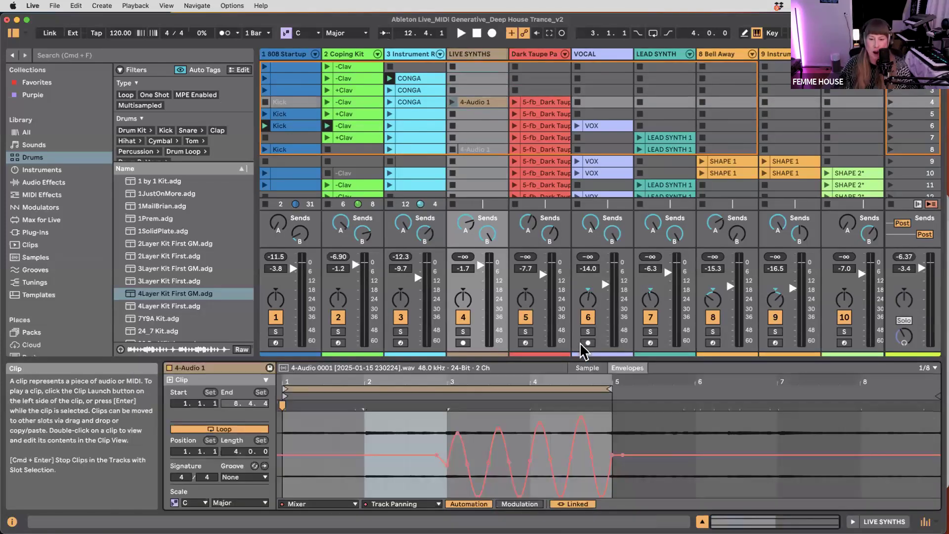
left_click(463, 331)
key("Return")
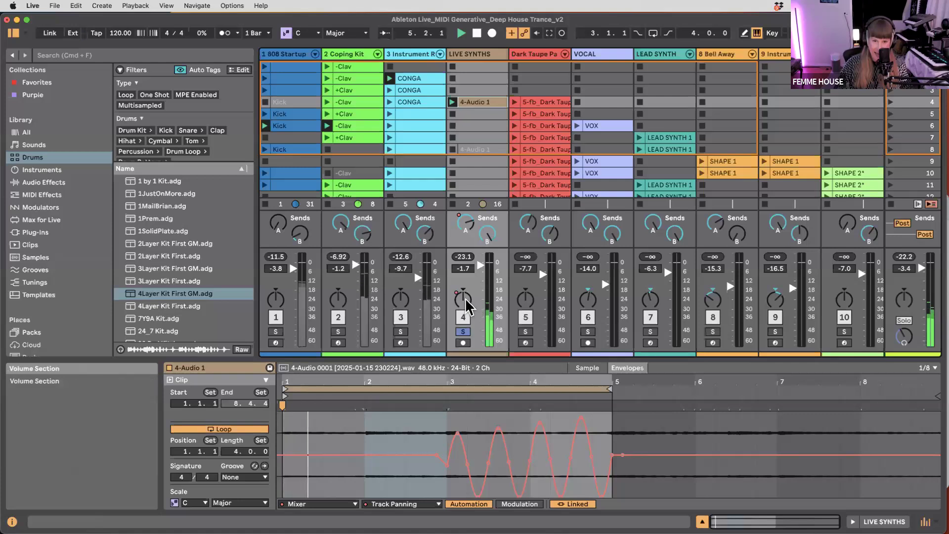
- Override the LIVE SYNTHS track's panning automation by moving its pan by hand, re-enabling automation after each change
mouse_move(466, 300)
left_mouse_down()
mouse_move(466, 314)
mouse_move(466, 282)
mouse_move(466, 310)
left_mouse_up()
key("space")
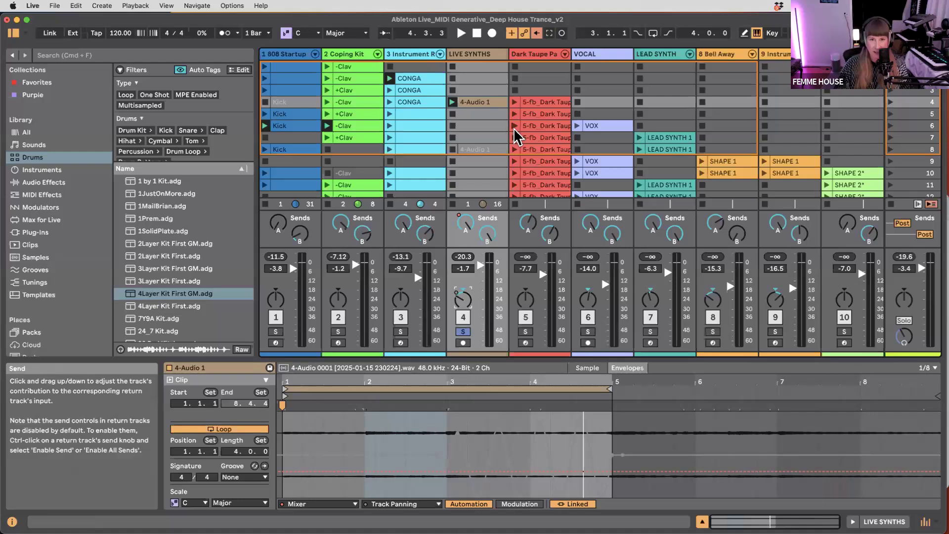
left_click(535, 33)
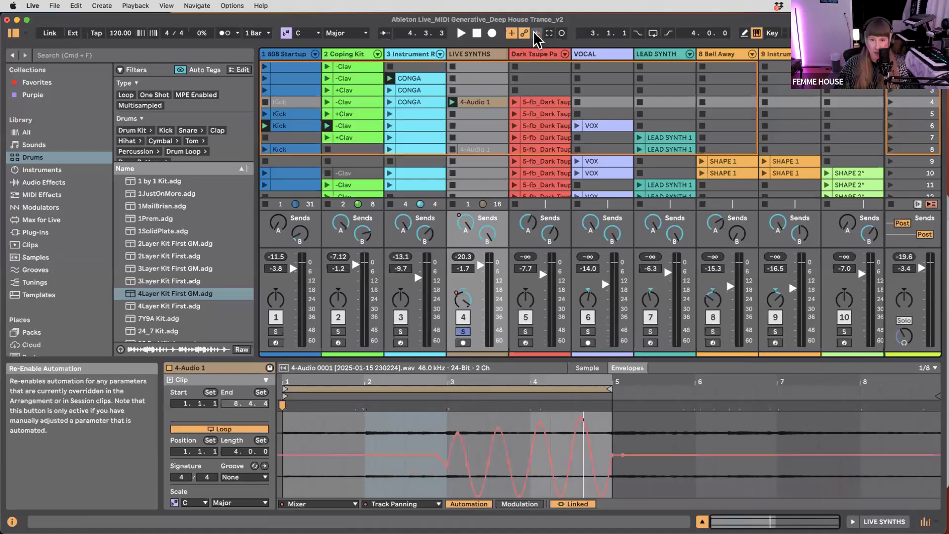
left_click_drag(463, 299, 462, 291)
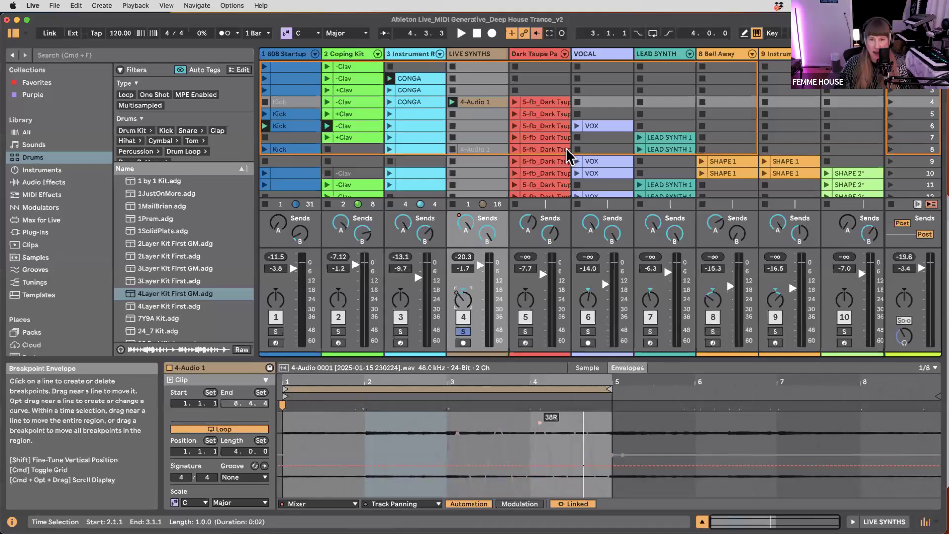
left_click(536, 33)
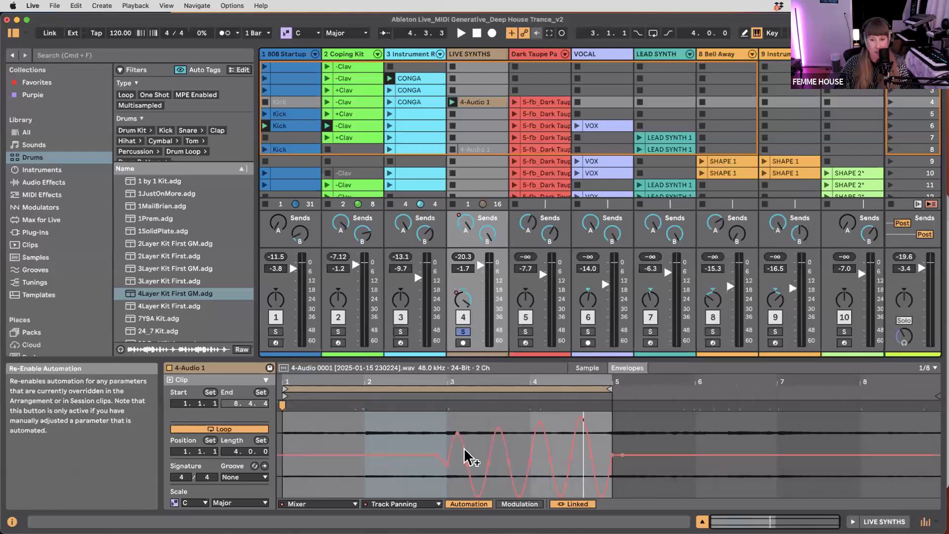
- Play the 4-Audio 1 clip with its panning automation and check the clip's sample and envelope views
key("space")
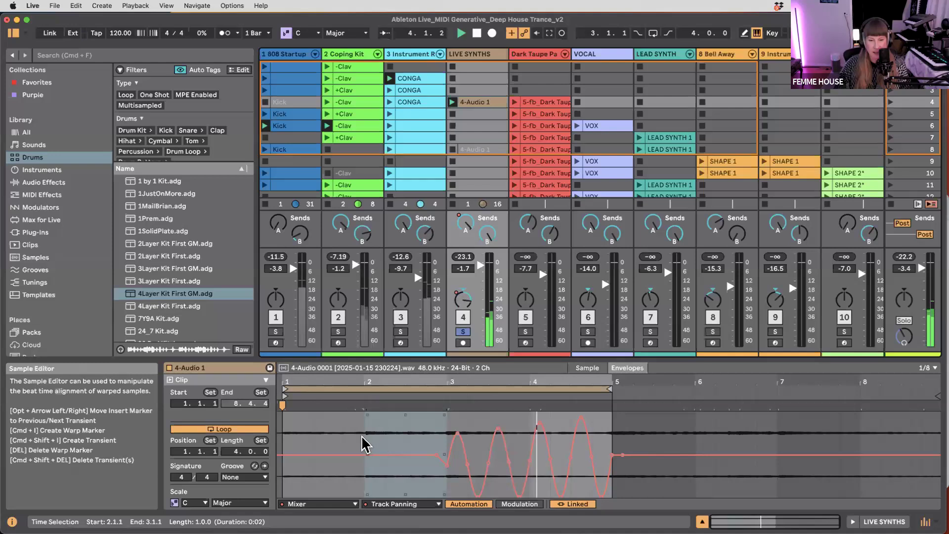
left_click(589, 366)
left_click(642, 367)
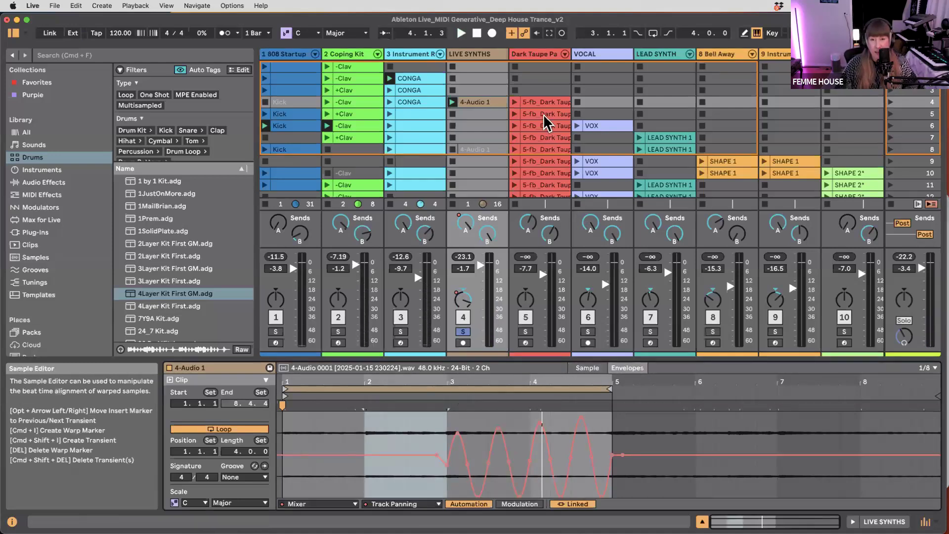
- Insert a sine shape into the 4-Audio 1 clip's Track Panning envelope from 2.2.1 to 2.4.3 and compress it to about one beat
right_click(376, 424)
left_click(372, 433)
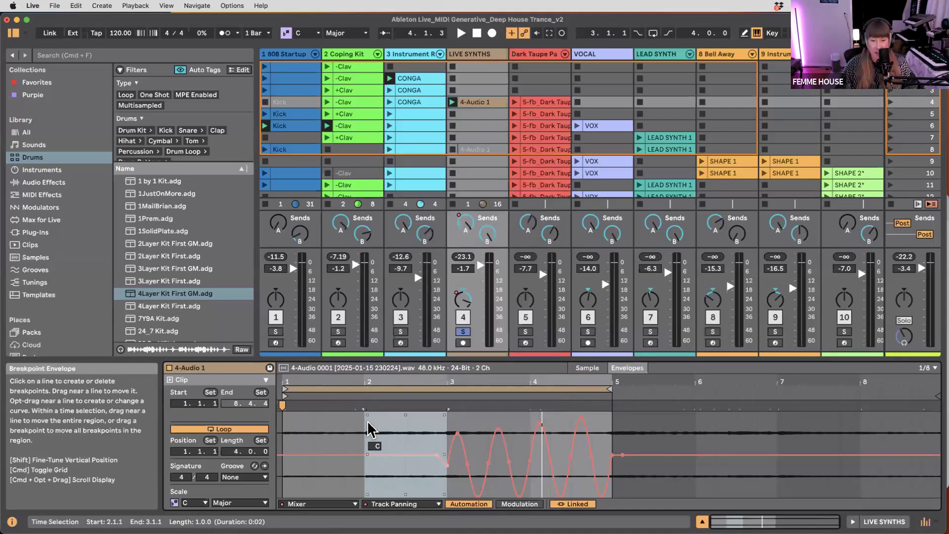
left_click_drag(357, 434, 433, 428)
right_click(431, 428)
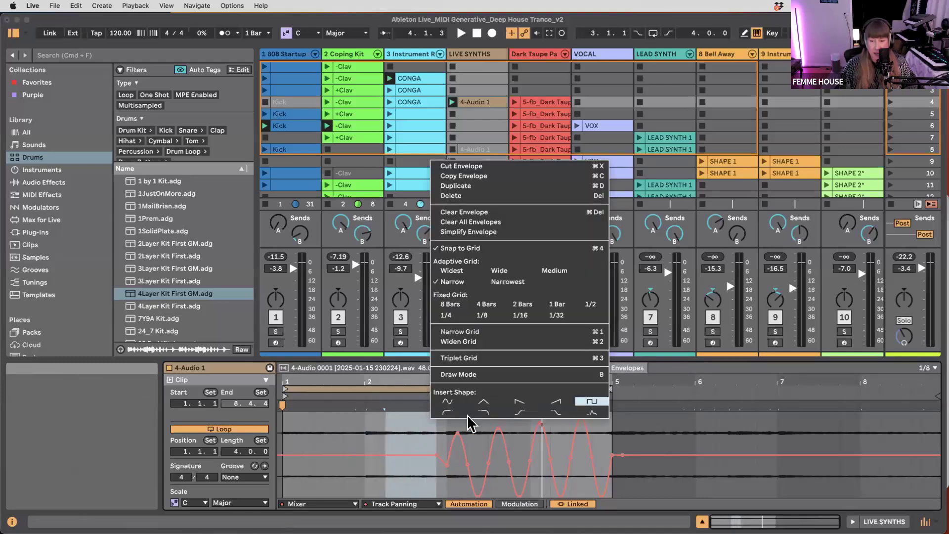
left_click(448, 403)
left_click_drag(434, 452, 403, 452)
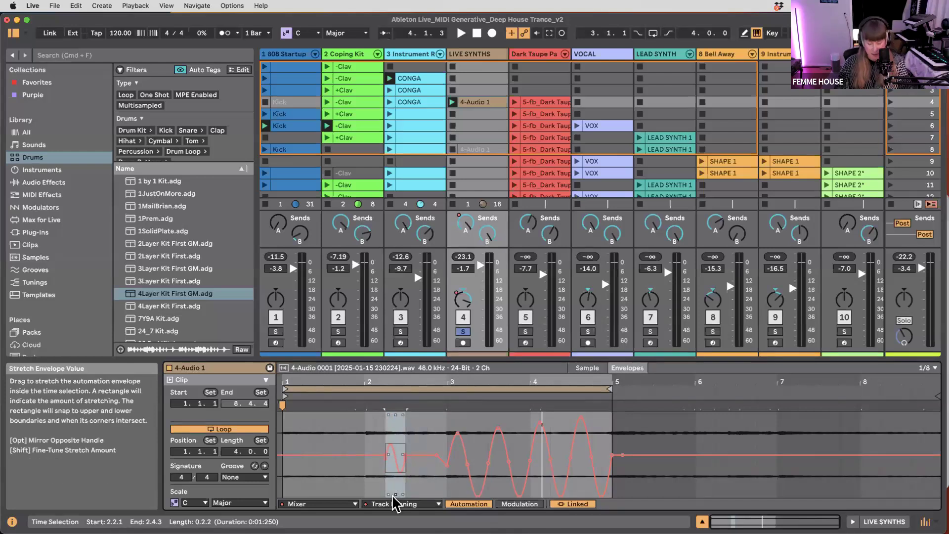
- Duplicate the compressed sine shape three times along the 4-Audio 1 clip's Track Panning envelope
key("super+d")
key("super+d")
key("super+d")
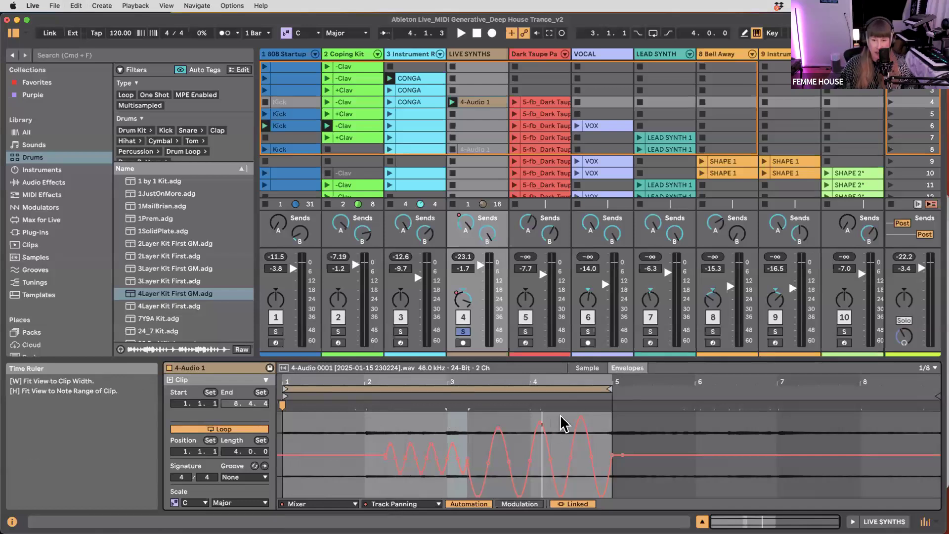
- Review the Clip and Mixer parameters available for the 4-Audio 1 clip's envelopes, returning to Mixer and Track Panning
left_click(337, 504)
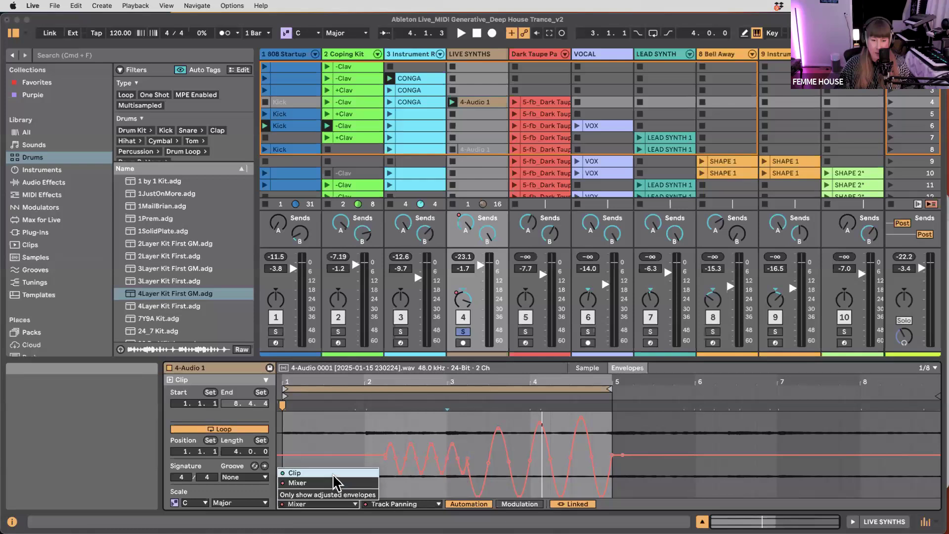
left_click(295, 473)
left_click(399, 504)
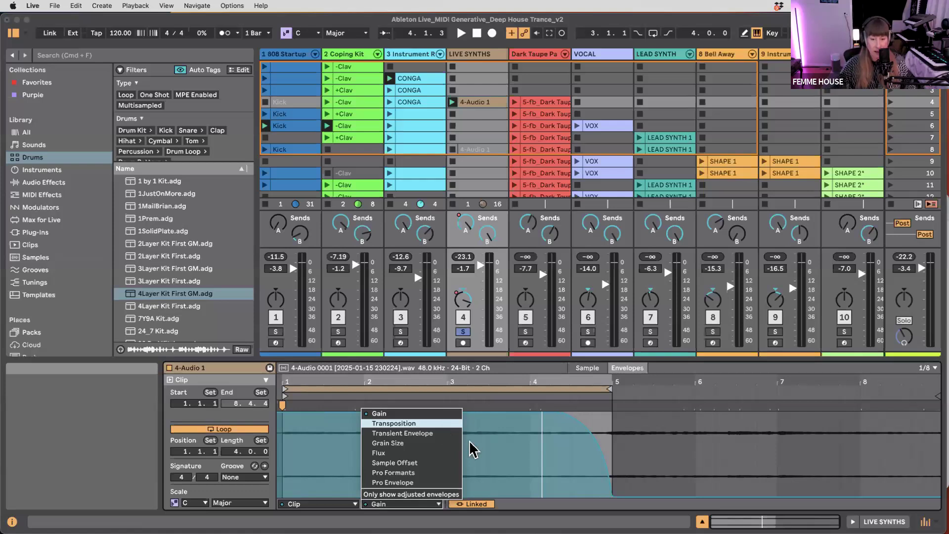
left_click(277, 505)
left_click(297, 504)
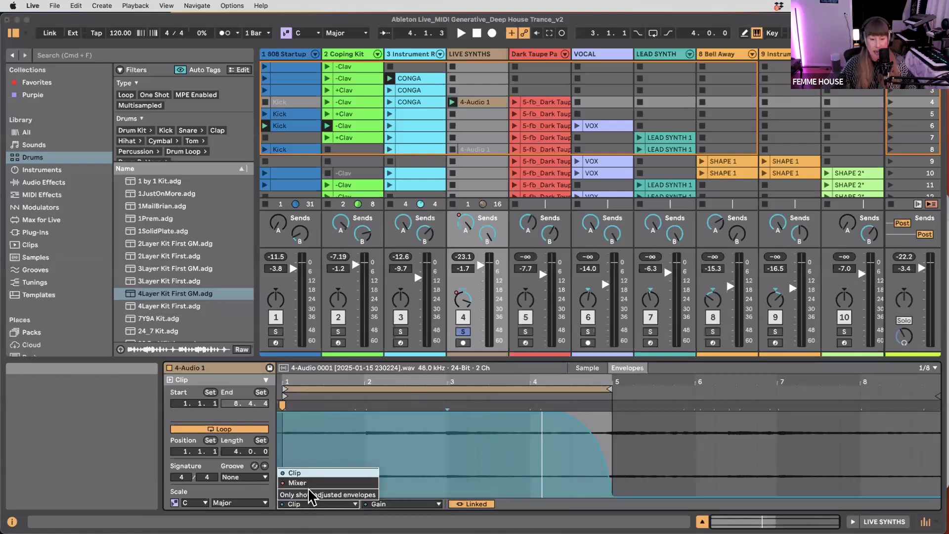
left_click(297, 483)
left_click(398, 504)
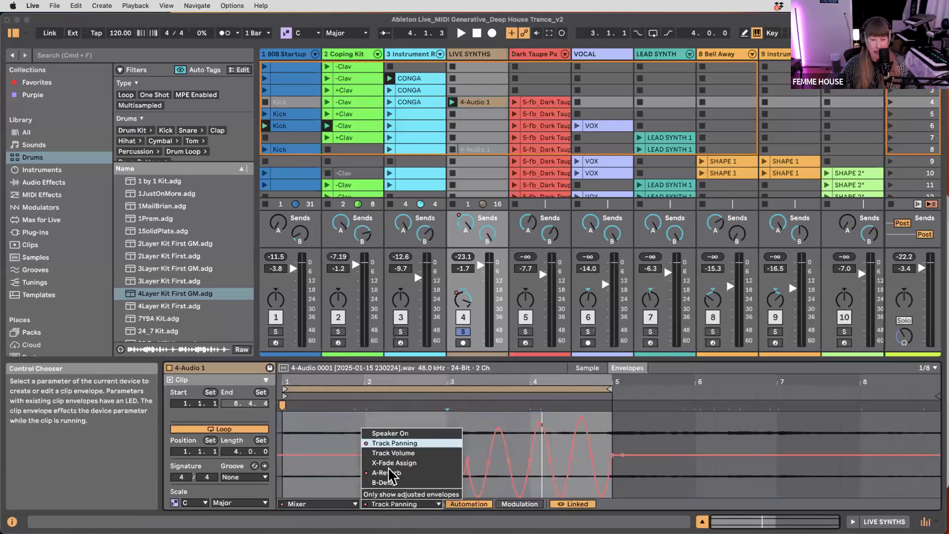
left_click(618, 420)
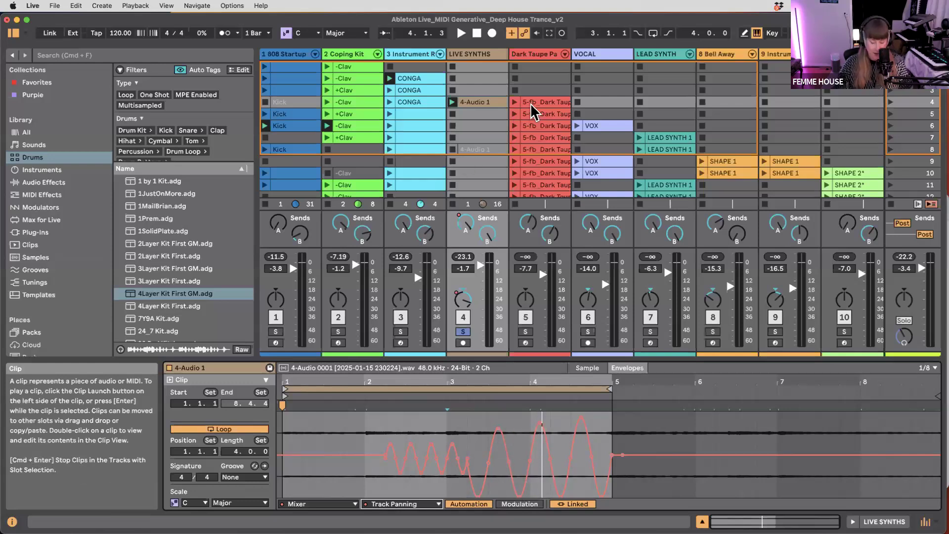
- Switch back and forth between the Arrangement and Session views and reset the transport to the song start
key("Tab")
key("Tab")
key("Tab")
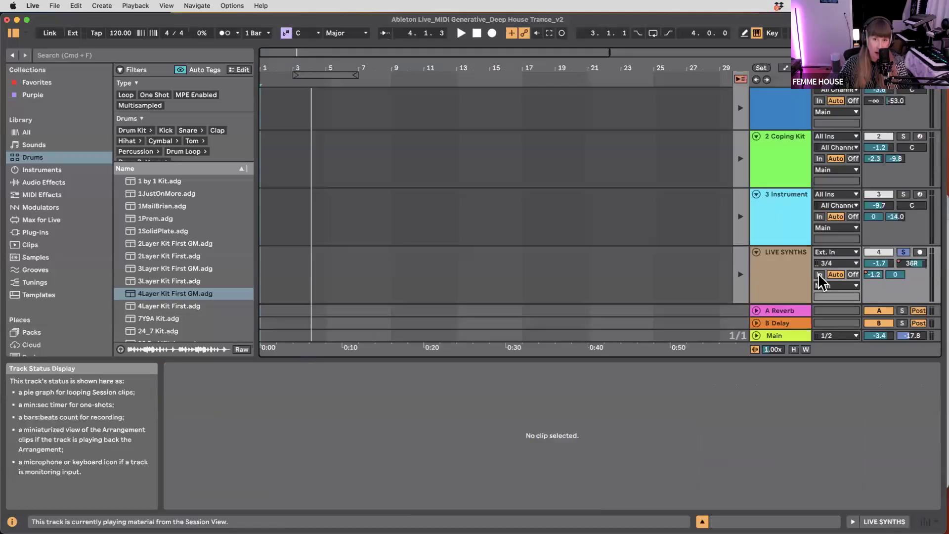
key("Tab")
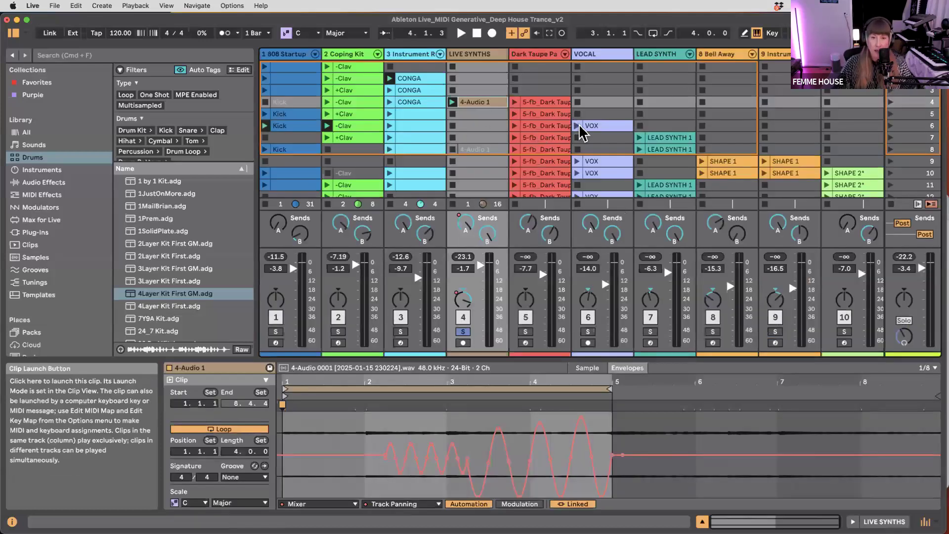
left_click(477, 35)
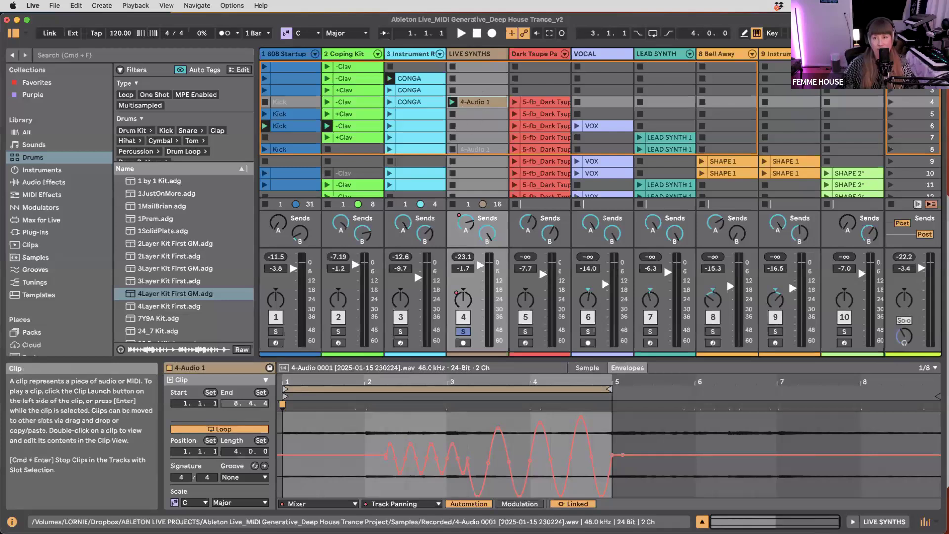
key("Tab")
key("Tab")
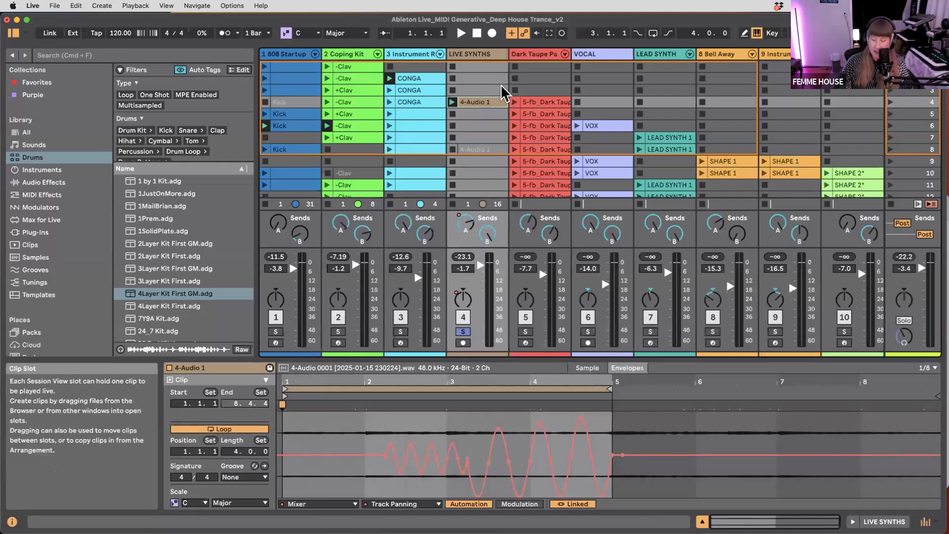
- Open the scene 1 clip on the 808 Startup track to view its notes, dismissing the Finder window
left_click(289, 67)
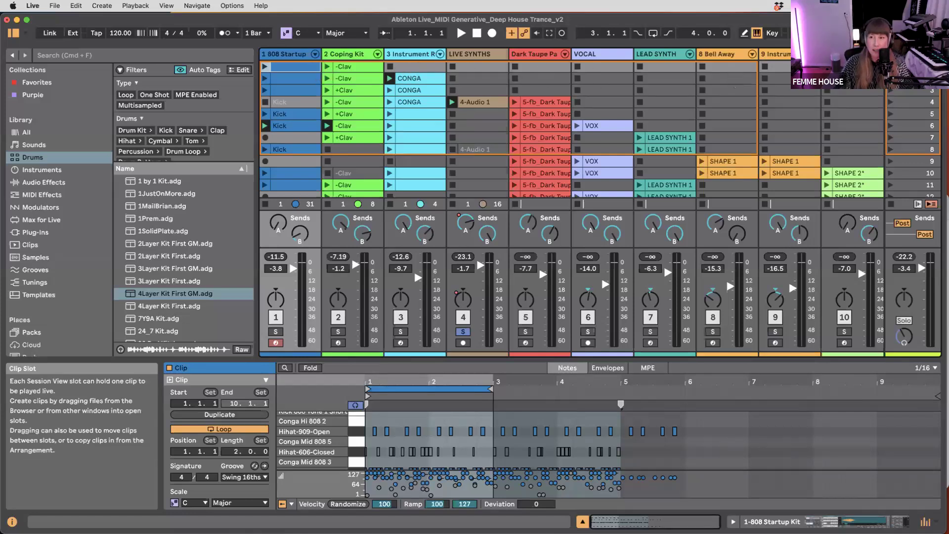
left_click(947, 479)
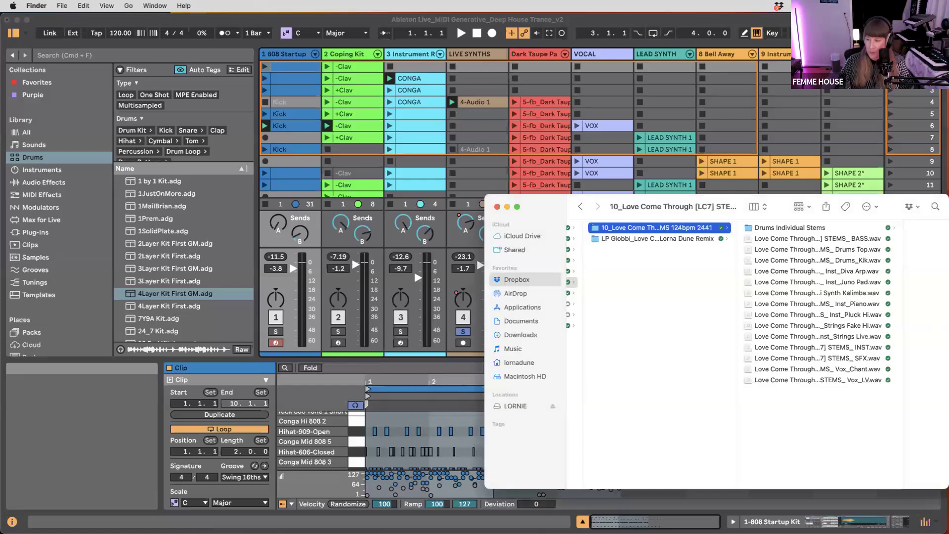
left_click(684, 133)
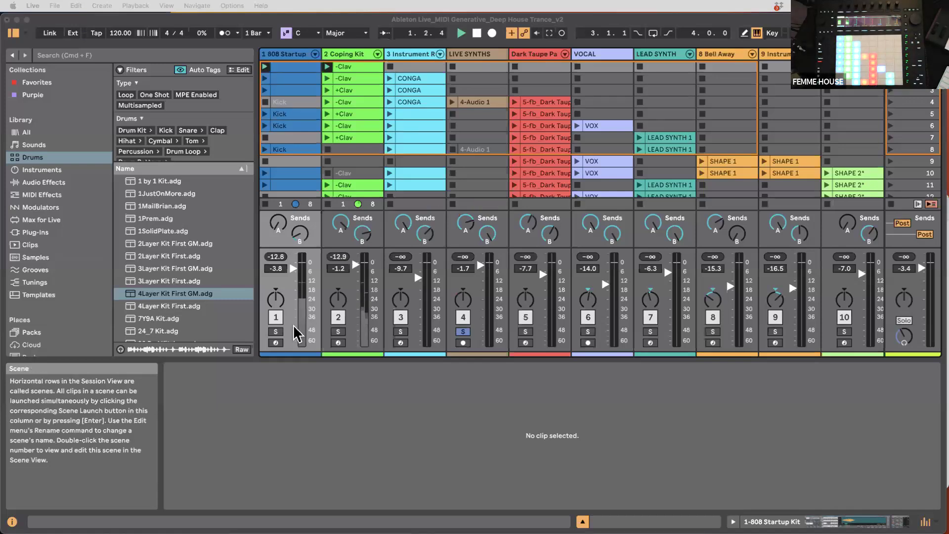
- Unsolo the LIVE SYNTHS track, try the scene 1 -Clav clip with looping off, restore its loop and relaunch it
left_click(462, 331)
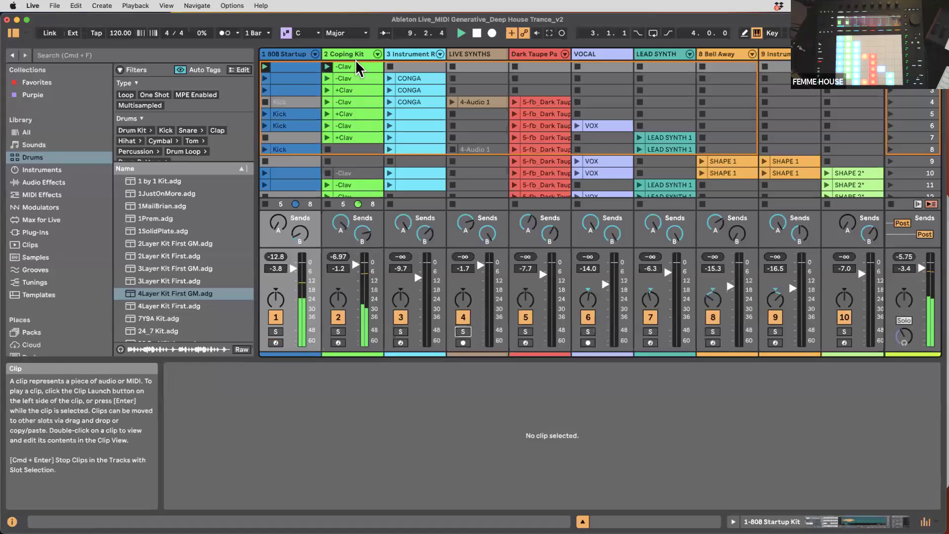
left_click(355, 76)
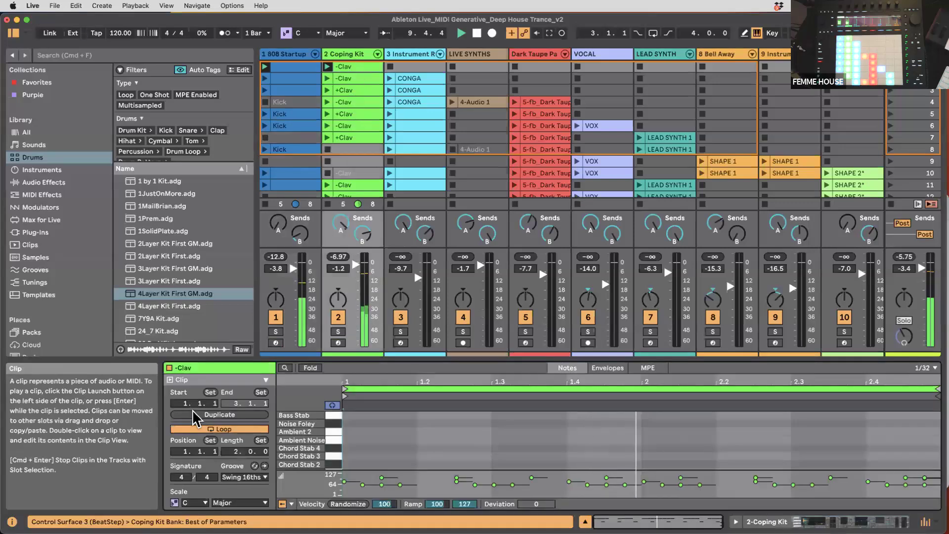
left_click(228, 430)
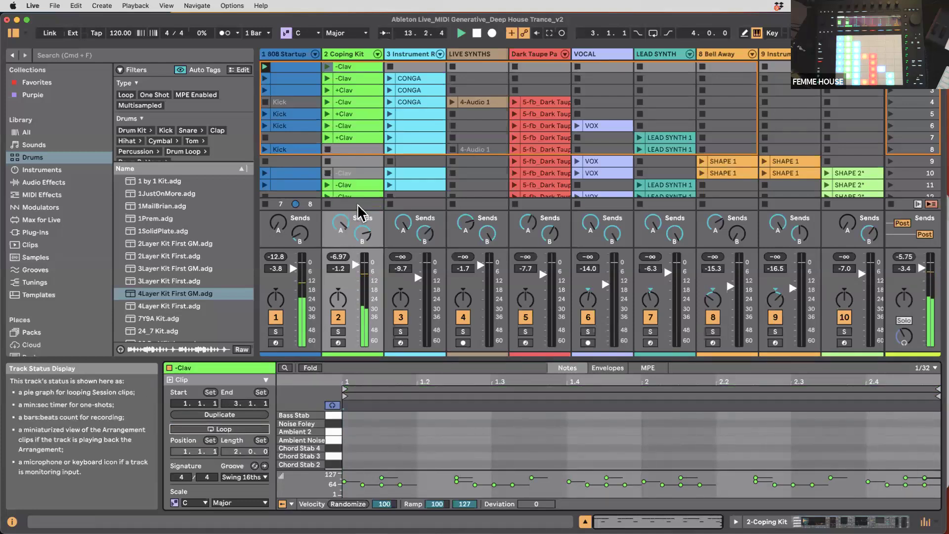
left_click(233, 429)
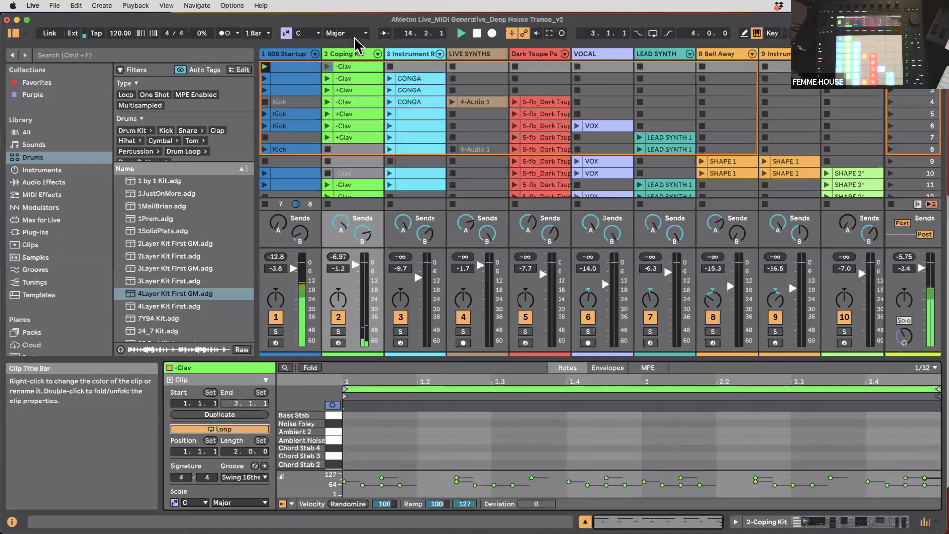
left_click(327, 67)
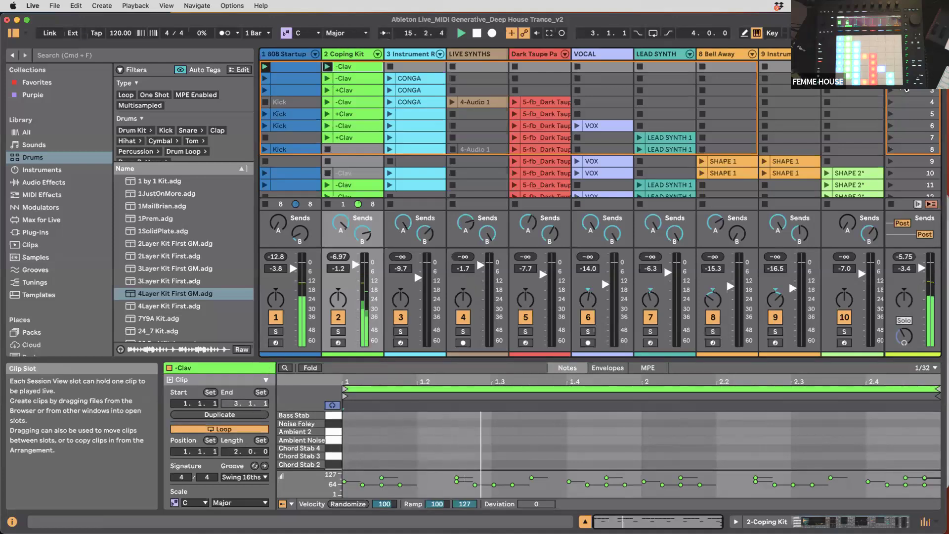
key("Down")
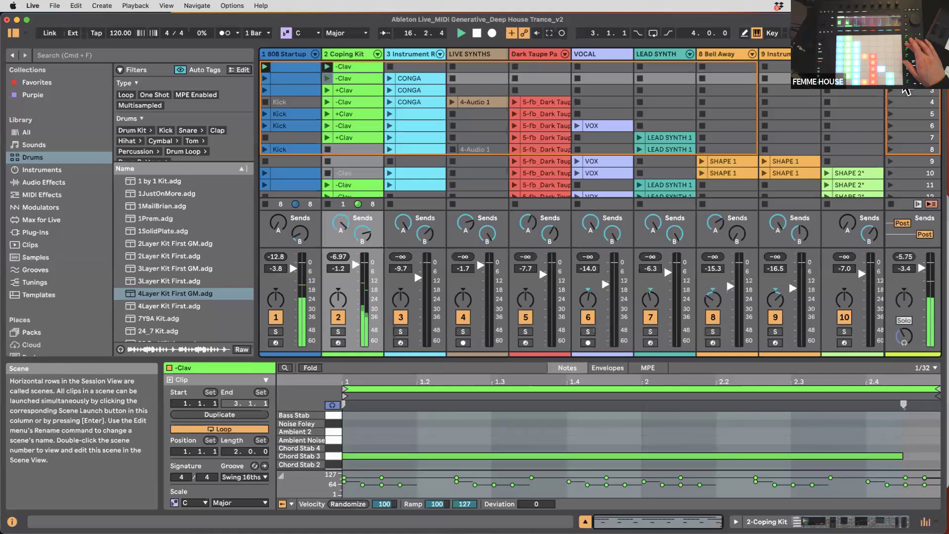
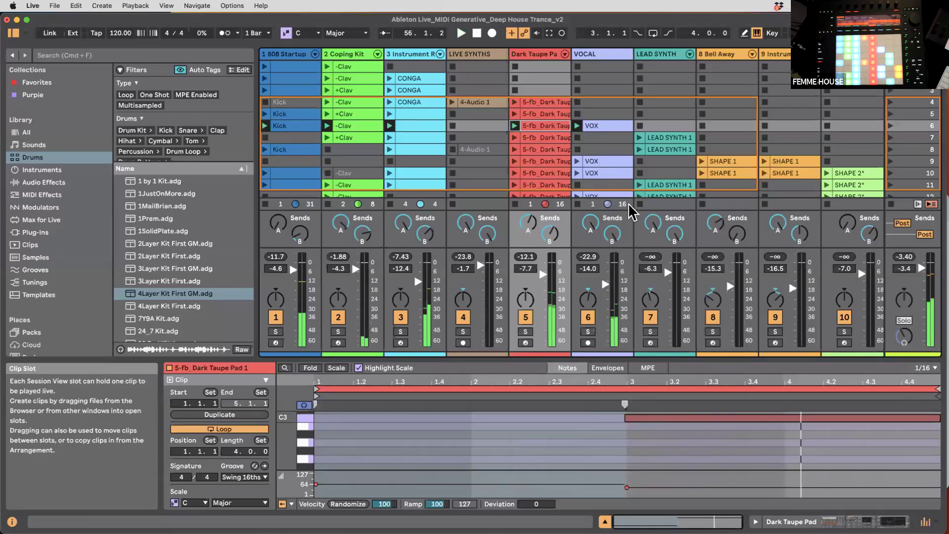
- Copy the scene 7 +Clav clip into the empty scene 8 slot of the Coping Kit track and delete the copy
scroll(630, 211, "right", 5)
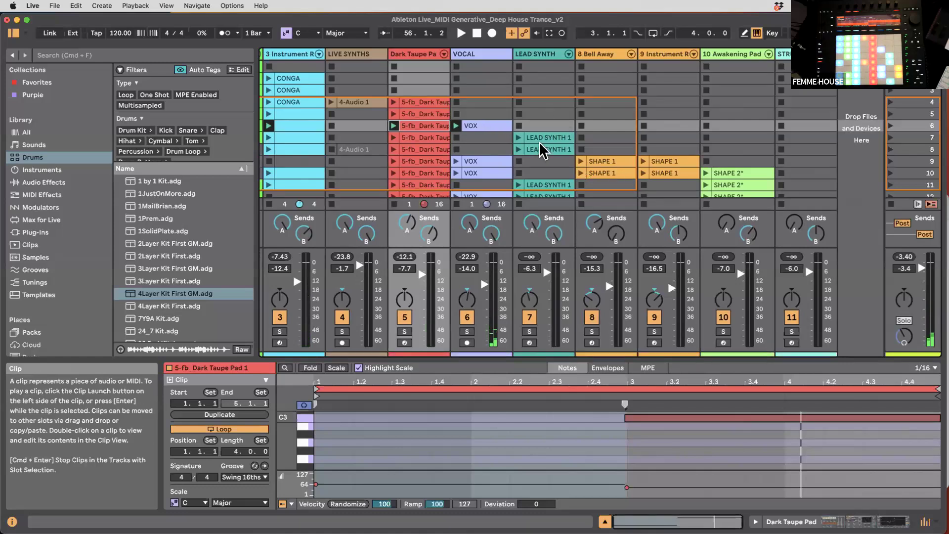
scroll(500, 121, "left", 5)
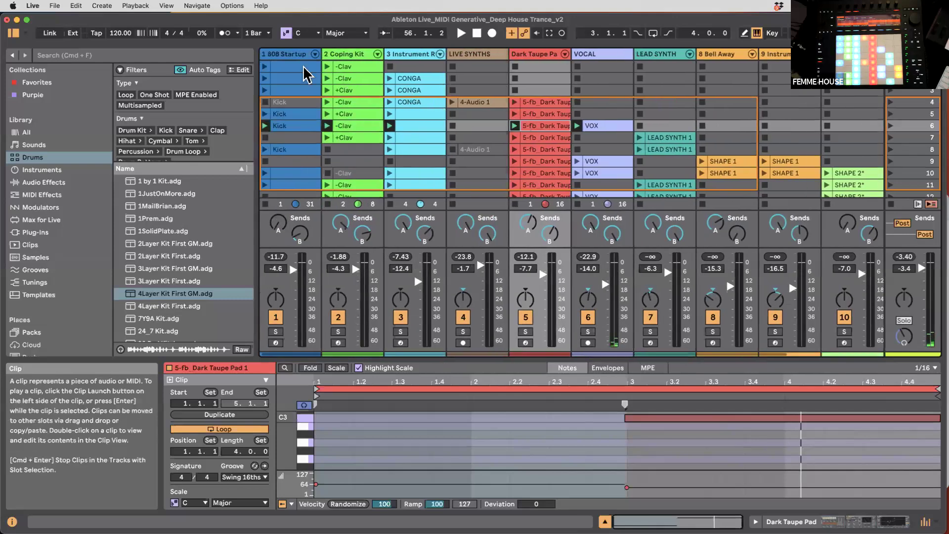
left_click(350, 138)
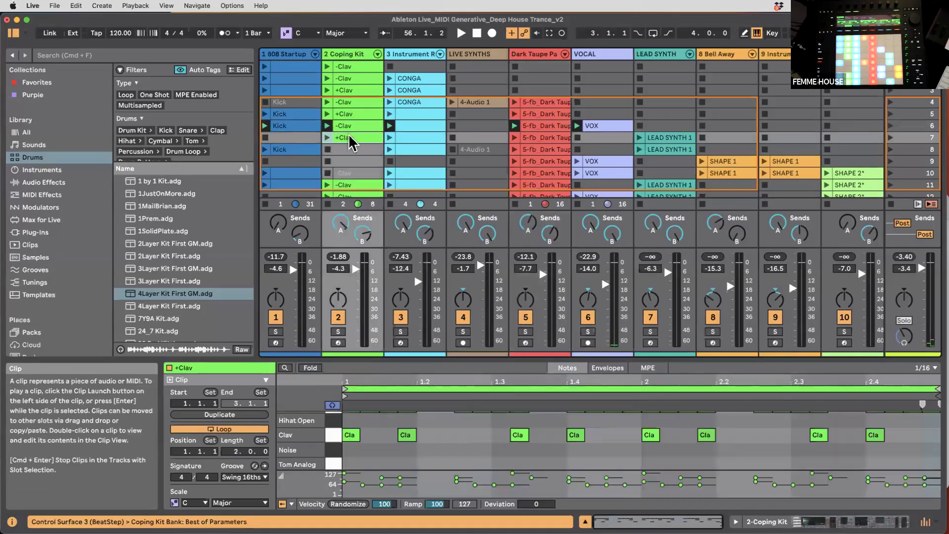
left_click(349, 150)
key("super+v")
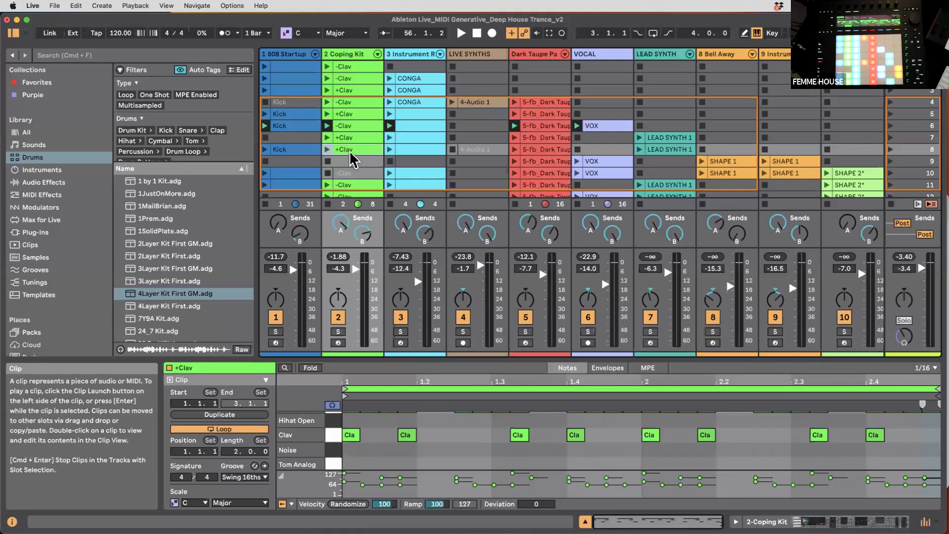
key("Delete")
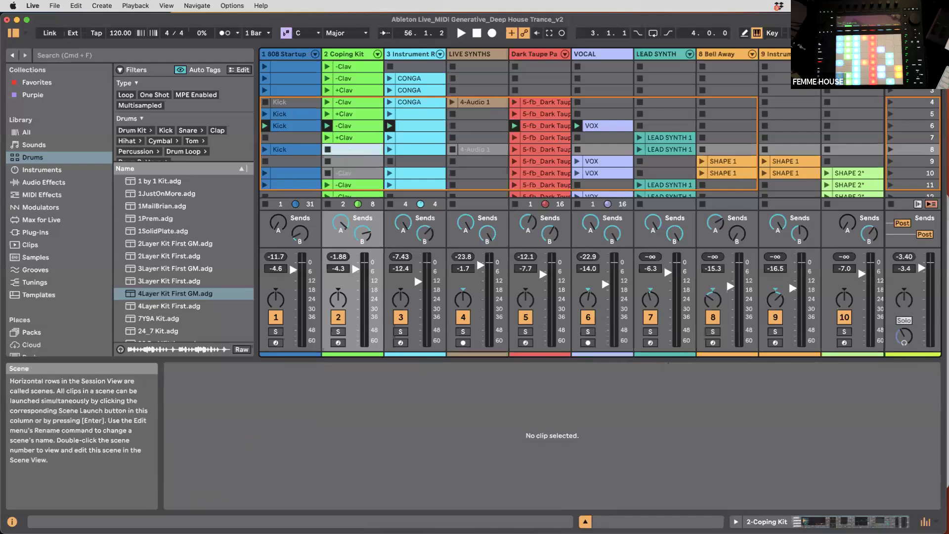
- Reset the transport to the start and extend the Arrangement loop brace from 1.1.1 to a length of 60 bars
scroll(710, 158, "right", 3)
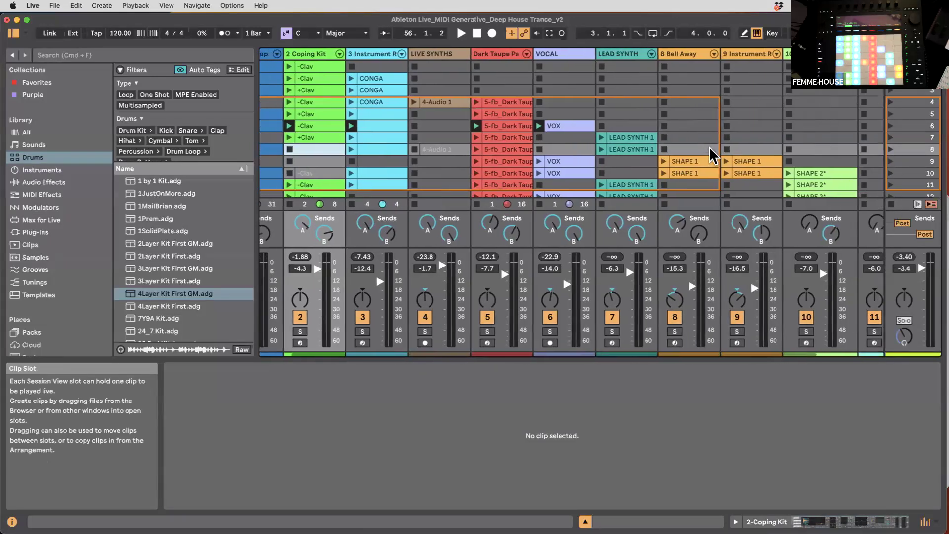
scroll(710, 157, "right", 5)
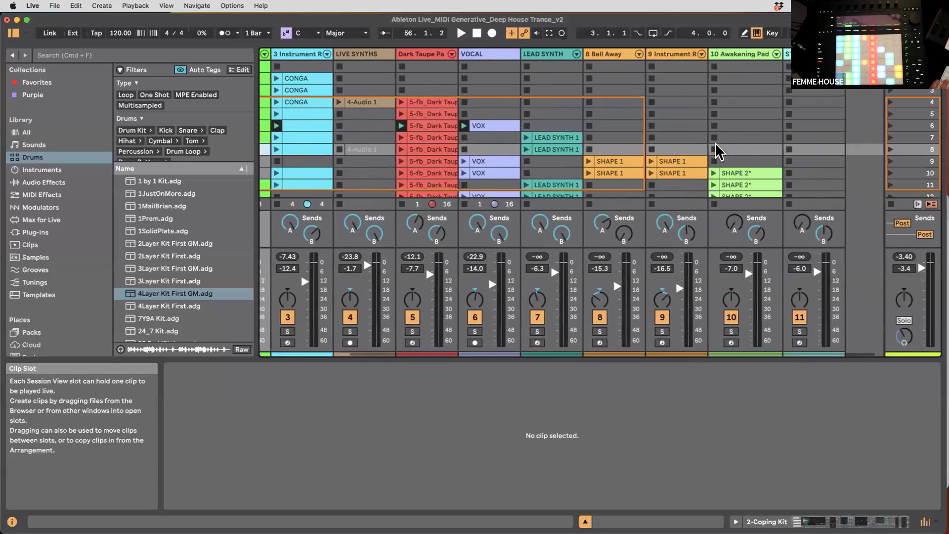
key("Tab")
scroll(606, 289, "down", 5)
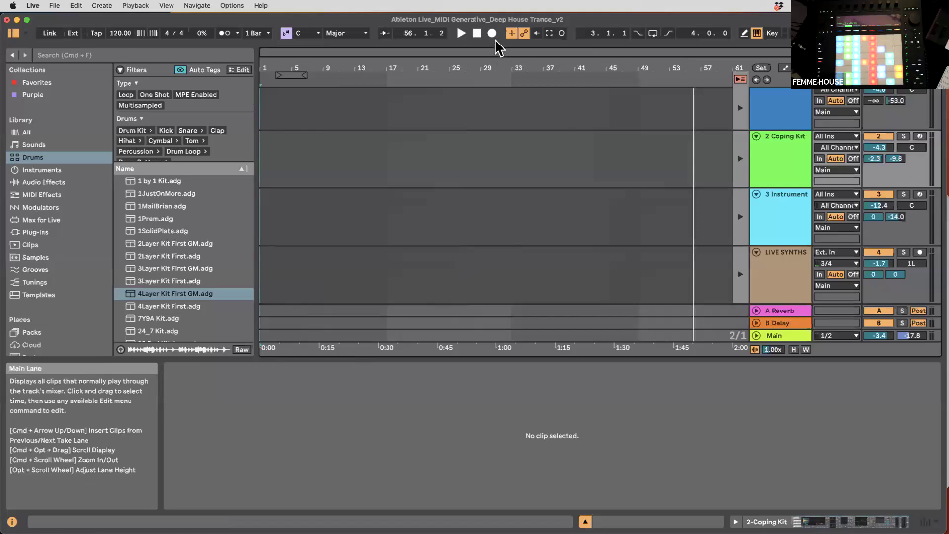
double_click(476, 34)
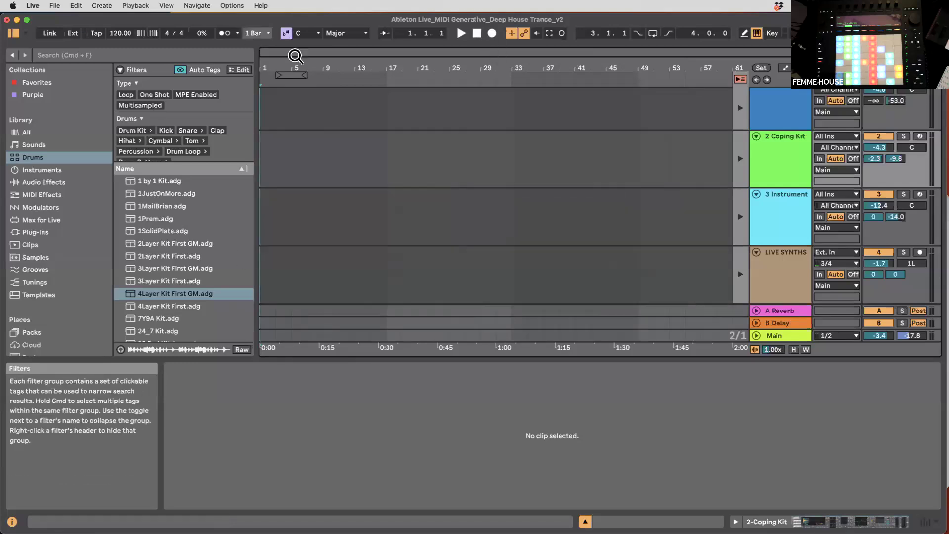
left_click_drag(277, 75, 262, 75)
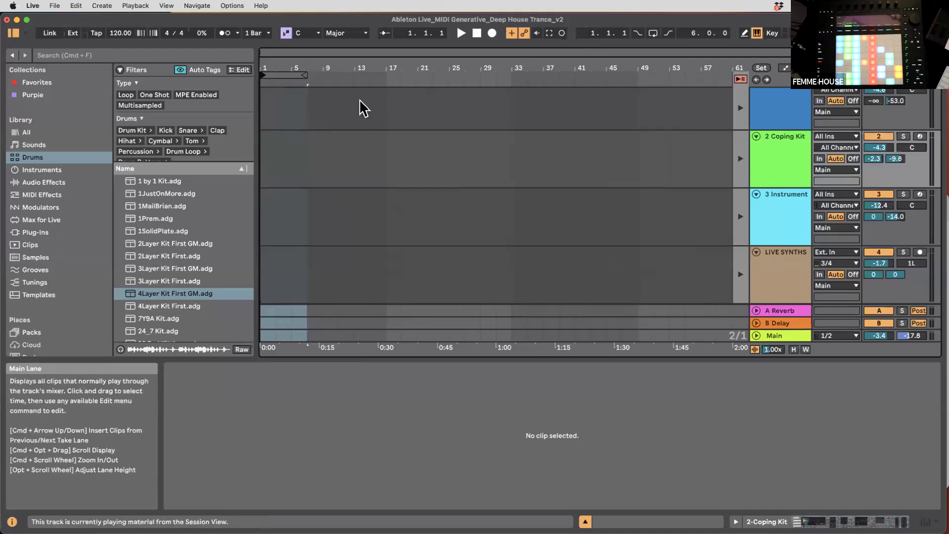
left_click_drag(305, 75, 728, 79)
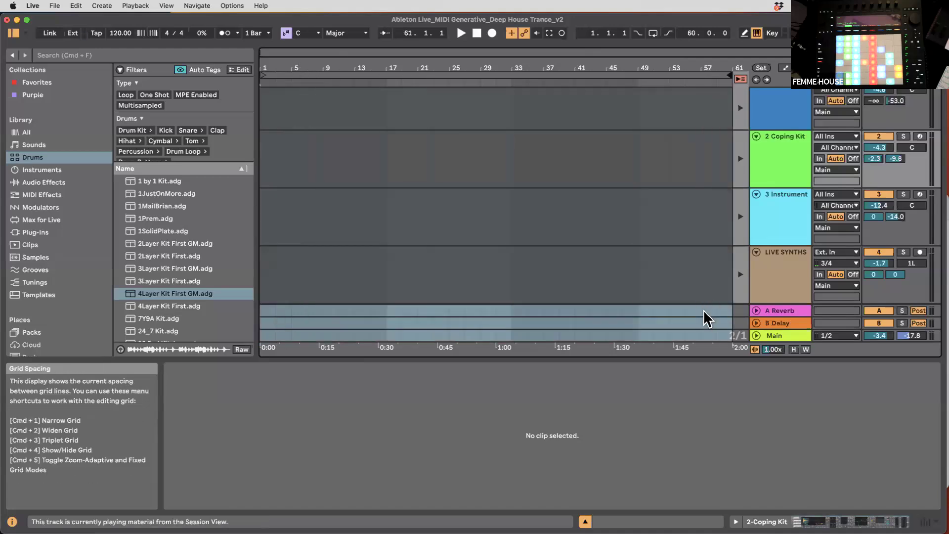
left_click(742, 78)
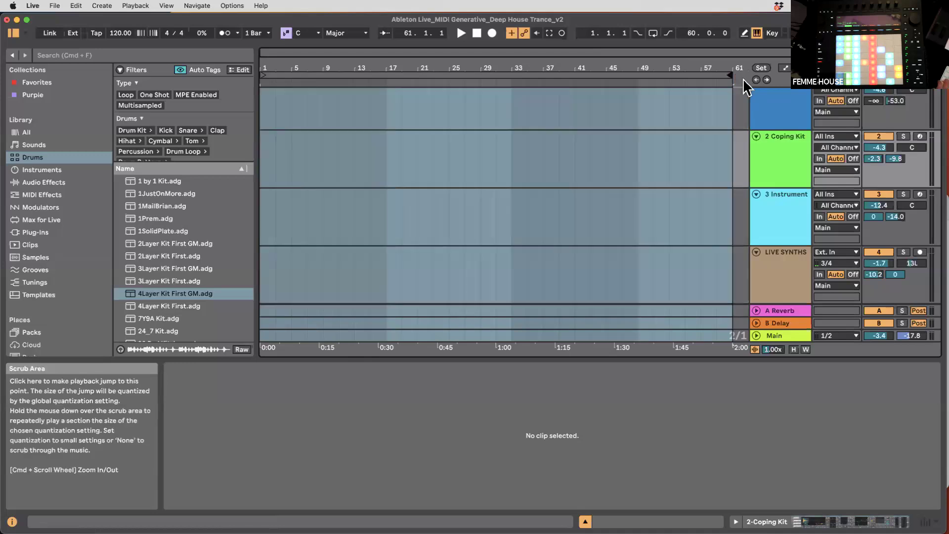
- Compare the Session and Arrangement views, ending in the Session view
key("Tab")
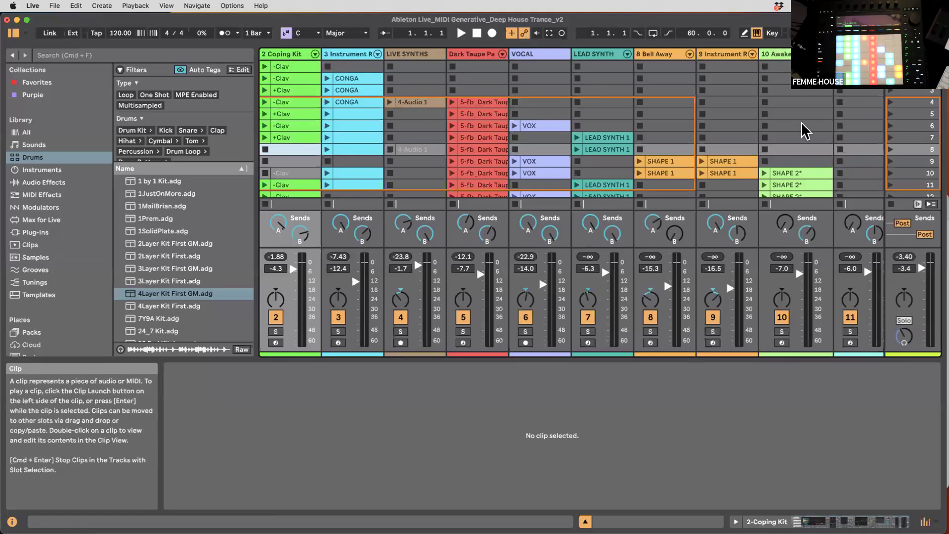
key("Tab")
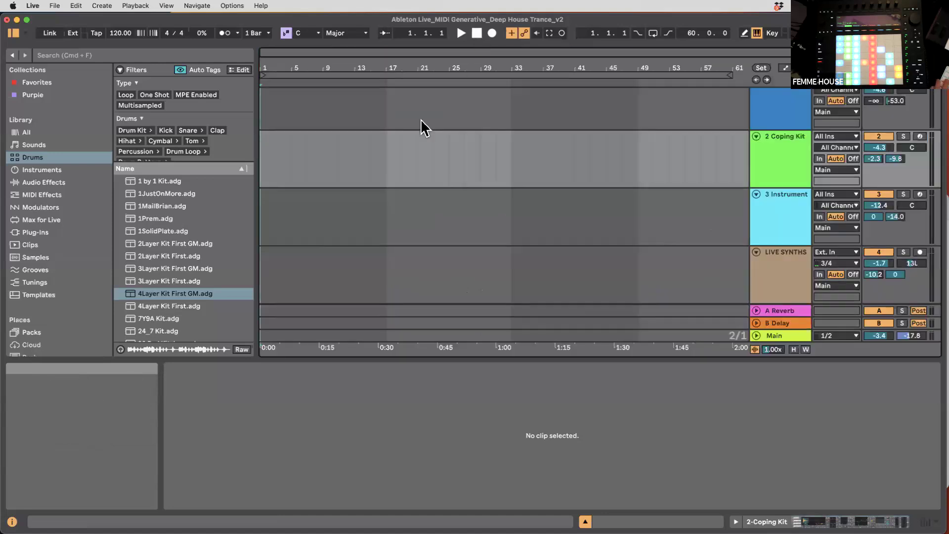
key("Tab")
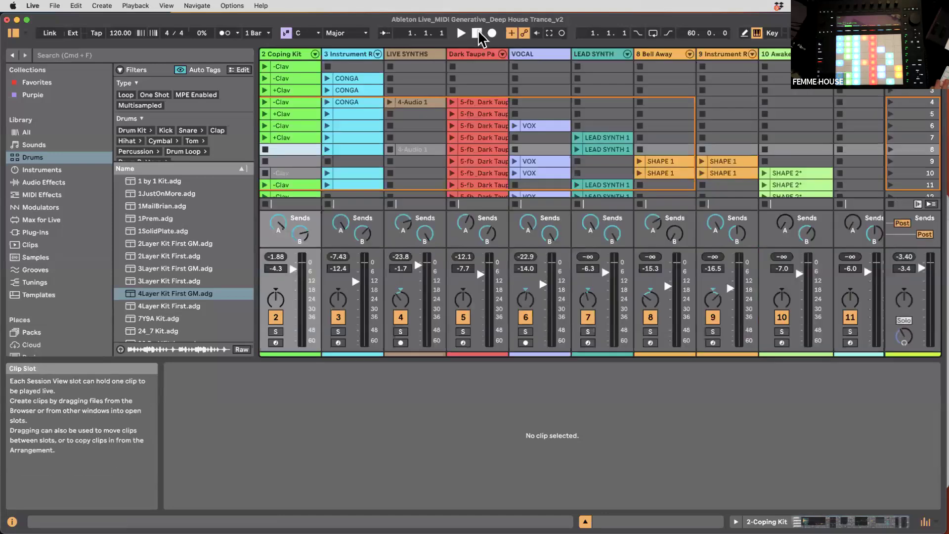
- Start recording into the Arrangement from 1.1.1 and launch scene 1 in the Session view
key("Tab")
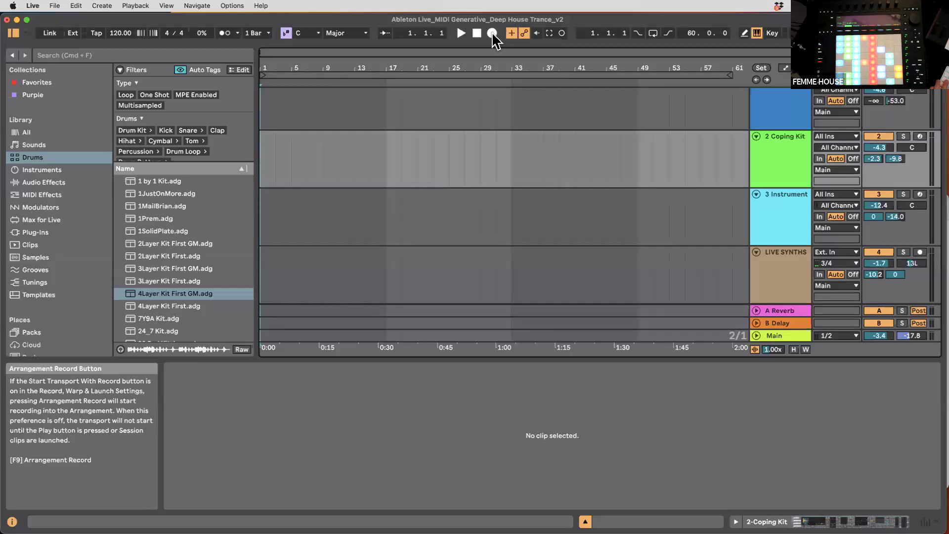
scroll(499, 131, "up", 2)
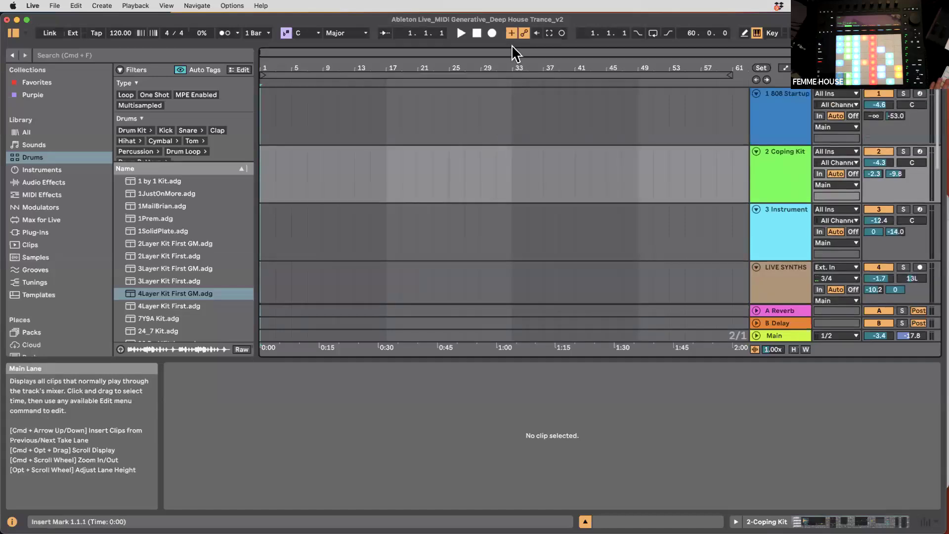
key("Tab")
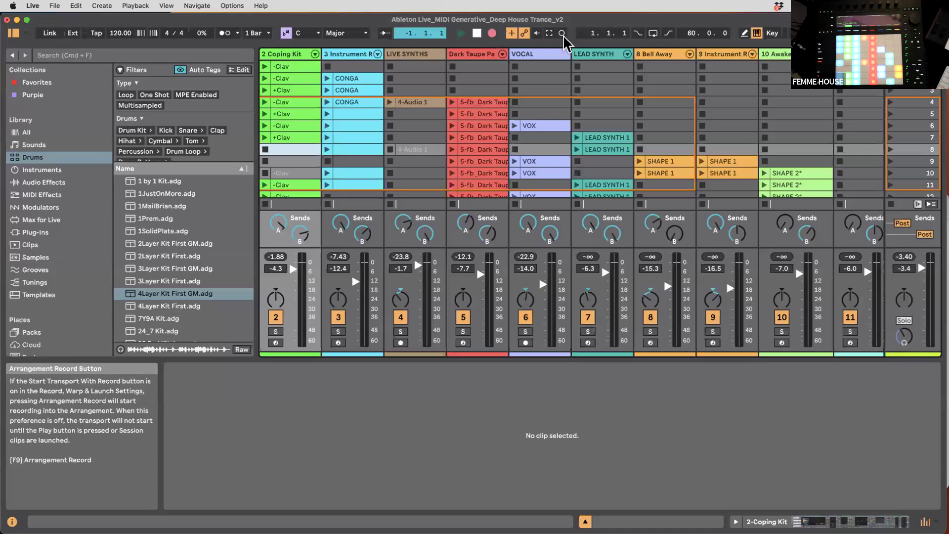
left_click(890, 67)
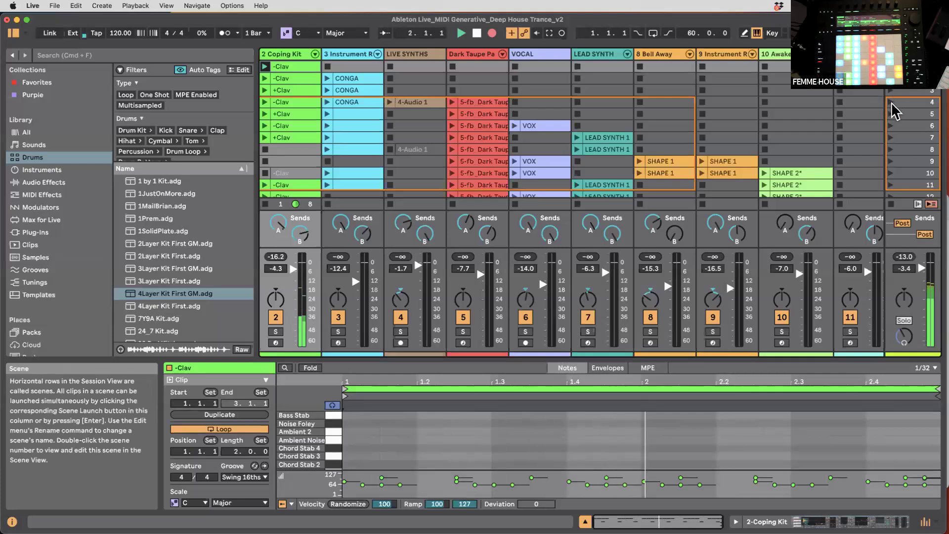
- Launch scene 4 during recording and follow the captured clips in the Arrangement view, ending back in the Session view
key("Tab")
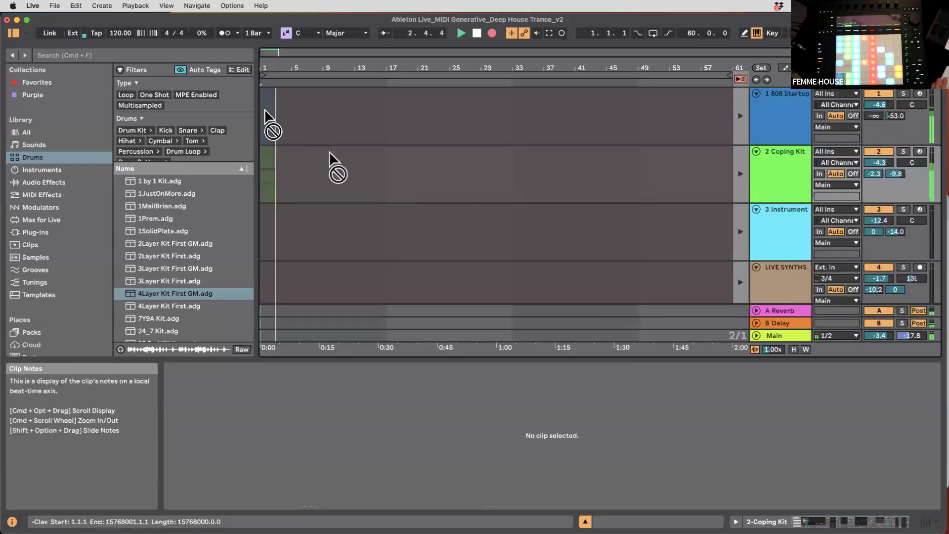
key("Tab")
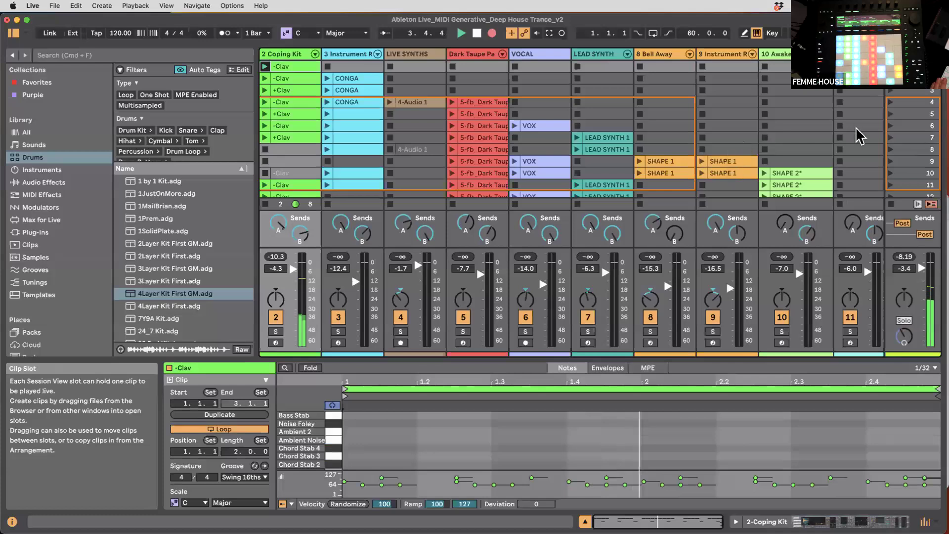
key("Tab")
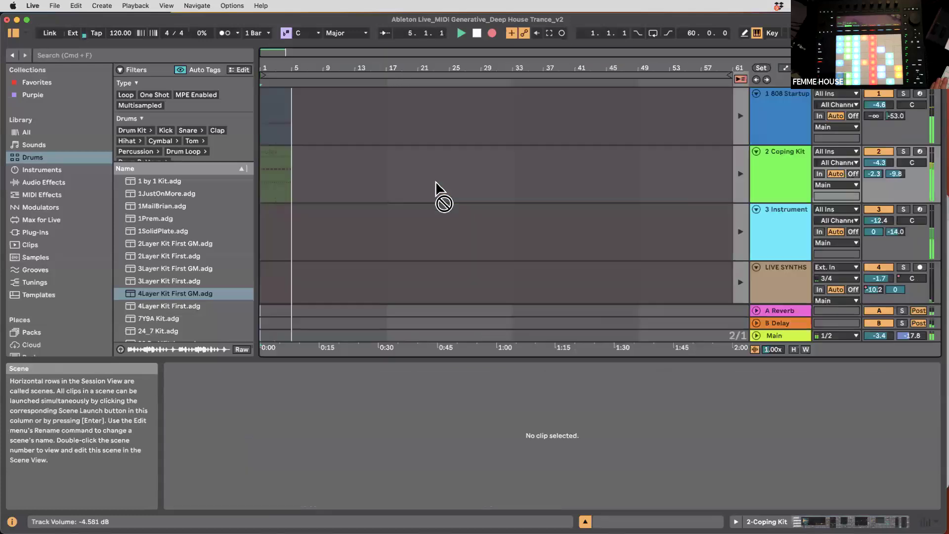
scroll(289, 170, "up", 3)
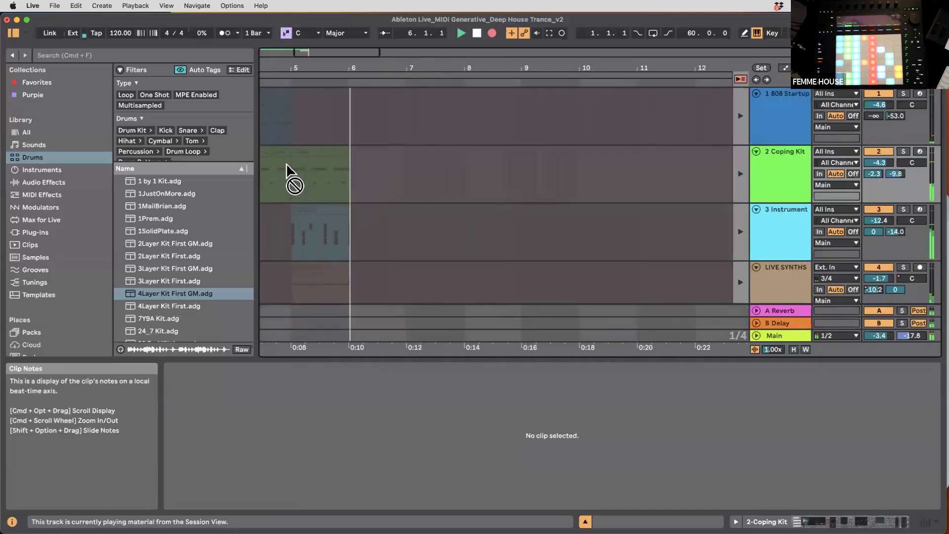
scroll(374, 176, "down", 3)
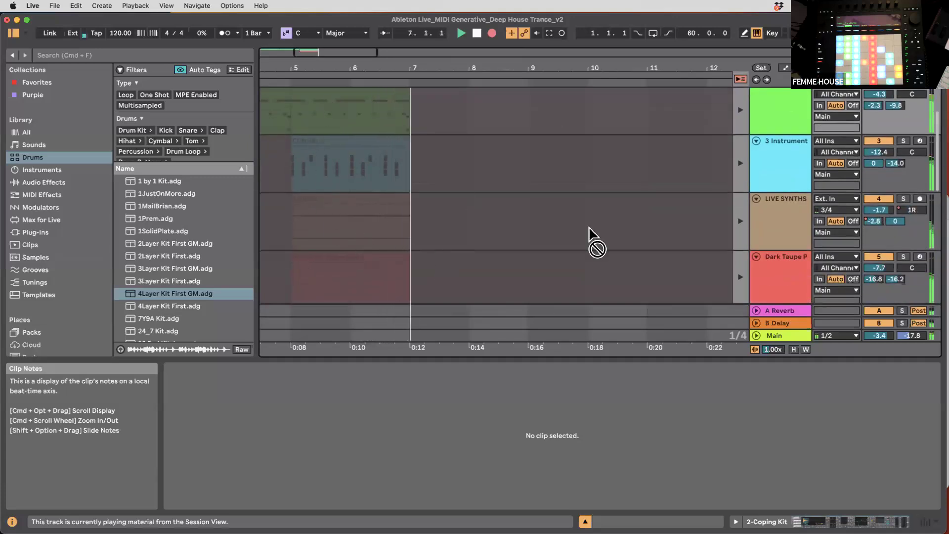
scroll(527, 202, "down", 3)
scroll(505, 201, "down", 4)
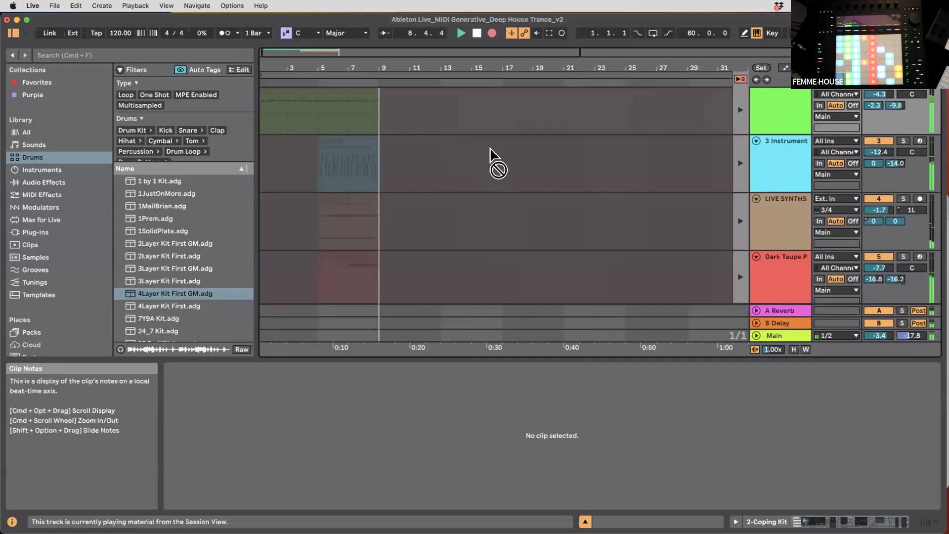
key("Tab")
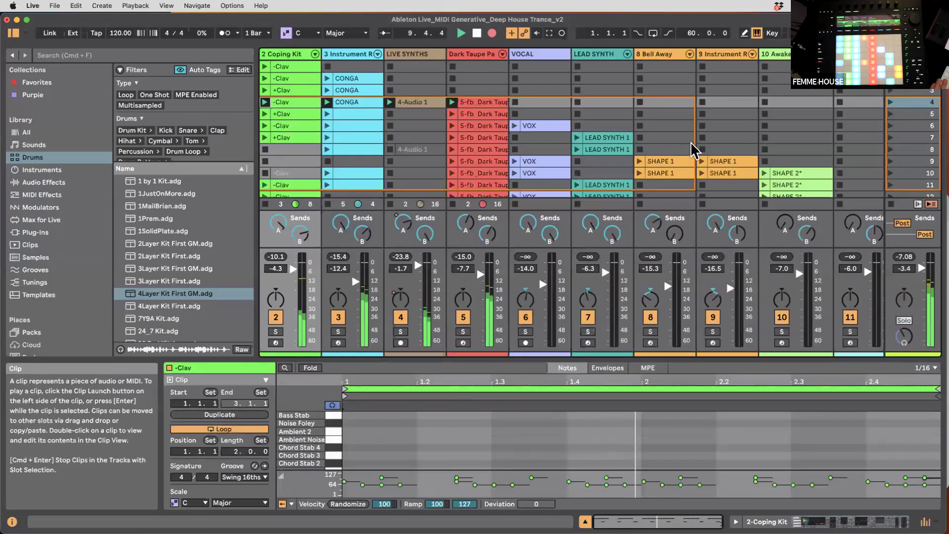
- Launch scene 7, open its LEAD SYNTH 1 clip and fold the note editor to used notes, resizing the clip view to suit
left_click(890, 139)
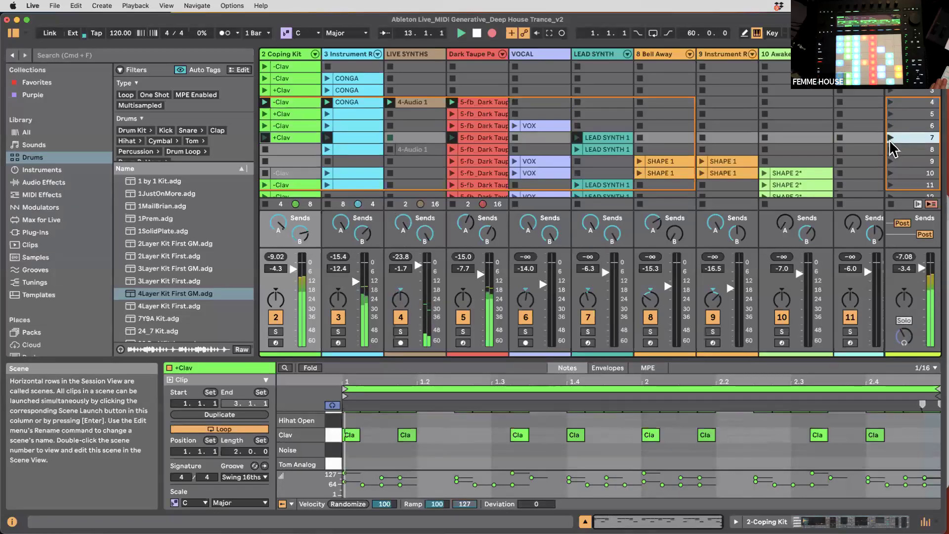
scroll(642, 217, "right", 1)
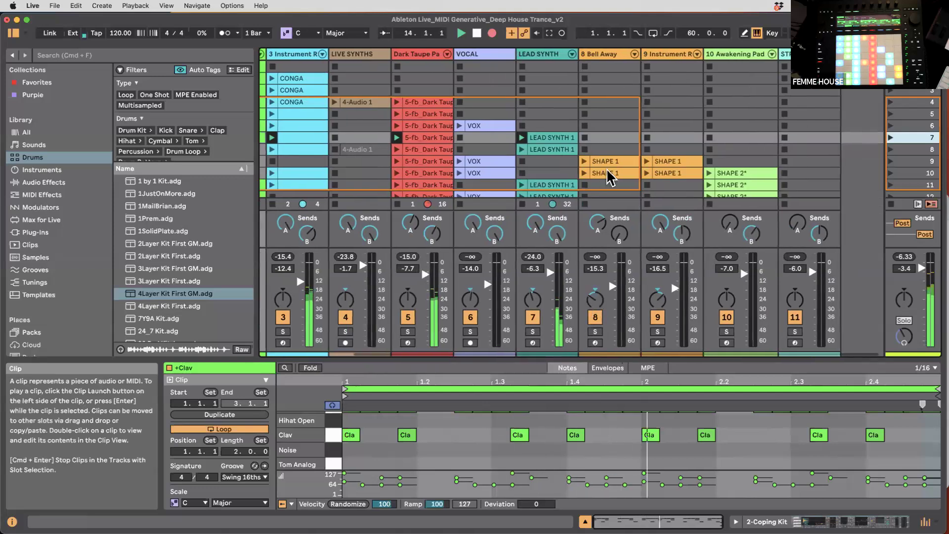
left_click(555, 139)
left_click_drag(529, 363, 510, 237)
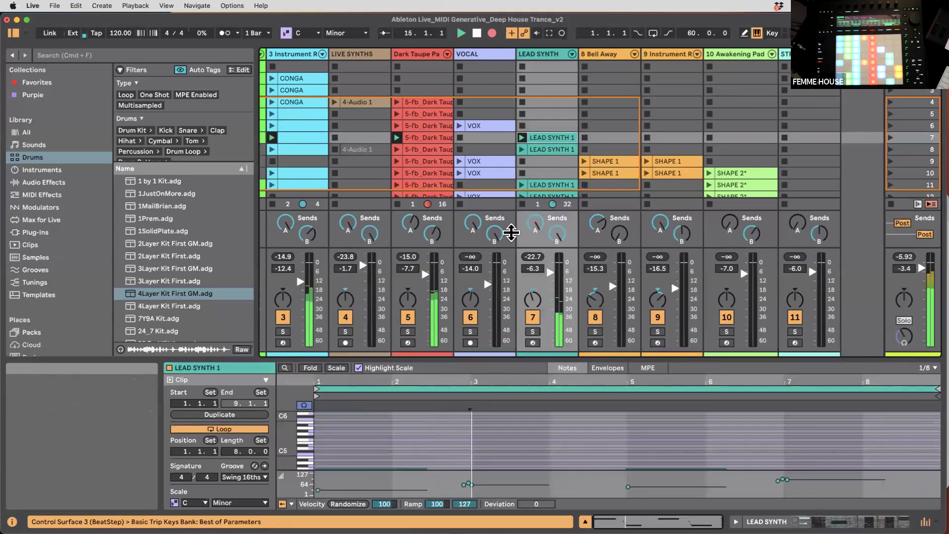
left_click(311, 234)
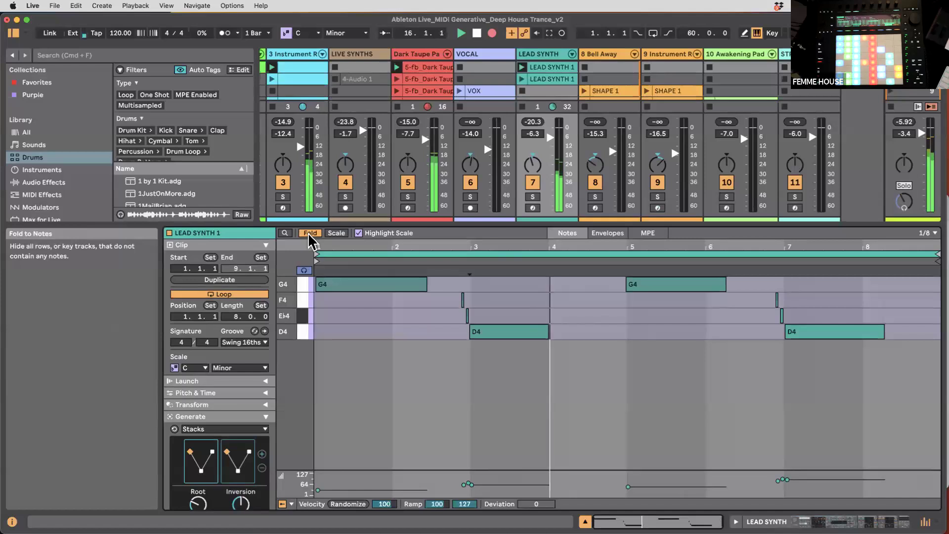
left_click_drag(523, 223, 523, 292)
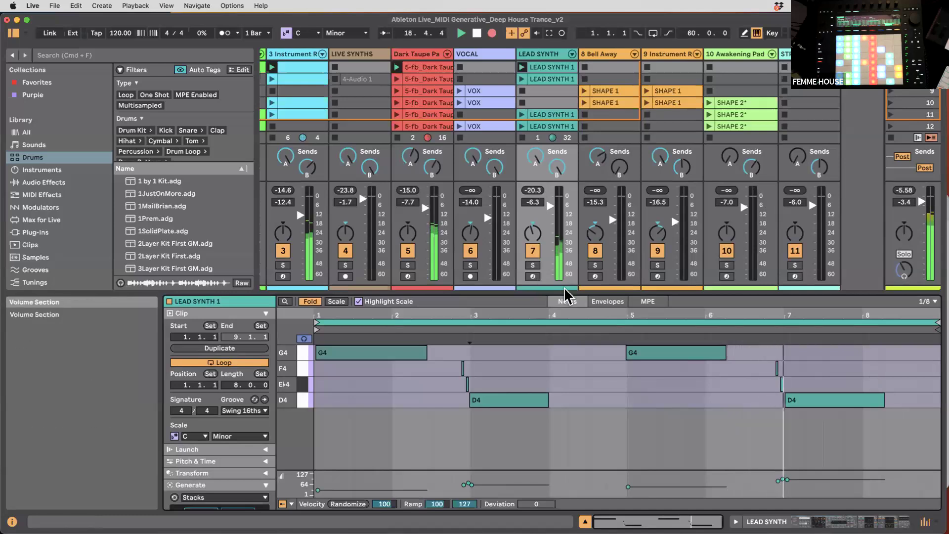
- Launch scene 9 and enlarge the Arrangement view to show more of the tracks being recorded
left_click(890, 93)
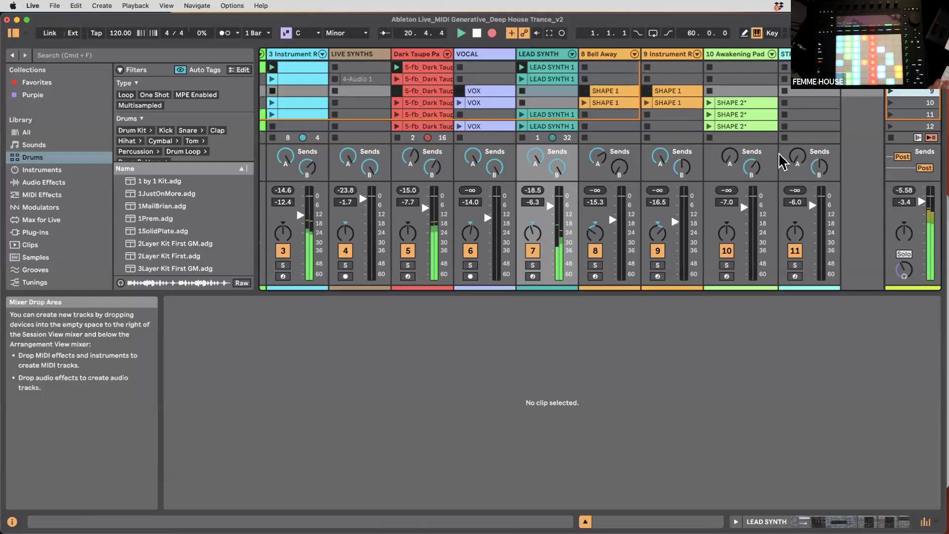
key("Tab")
scroll(462, 277, "down", 3)
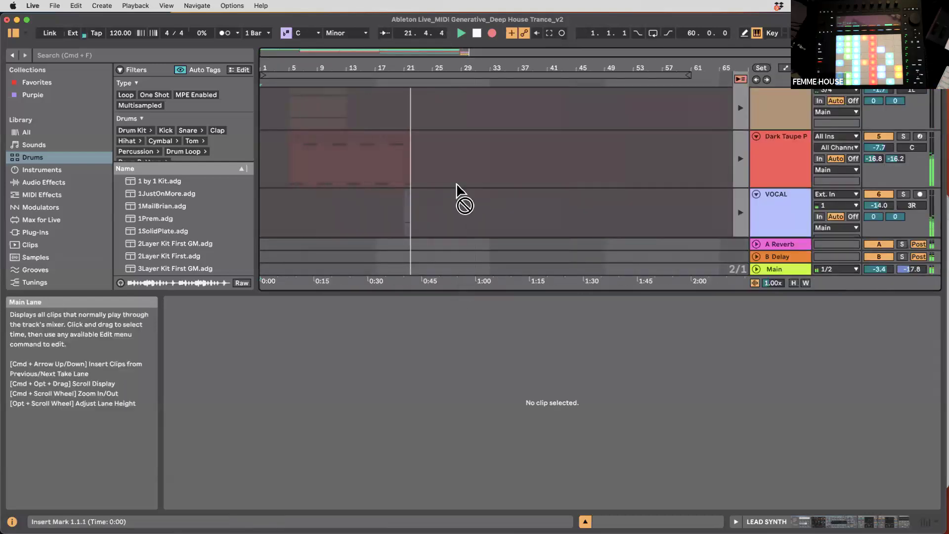
scroll(457, 183, "up", 5)
scroll(458, 195, "down", 5)
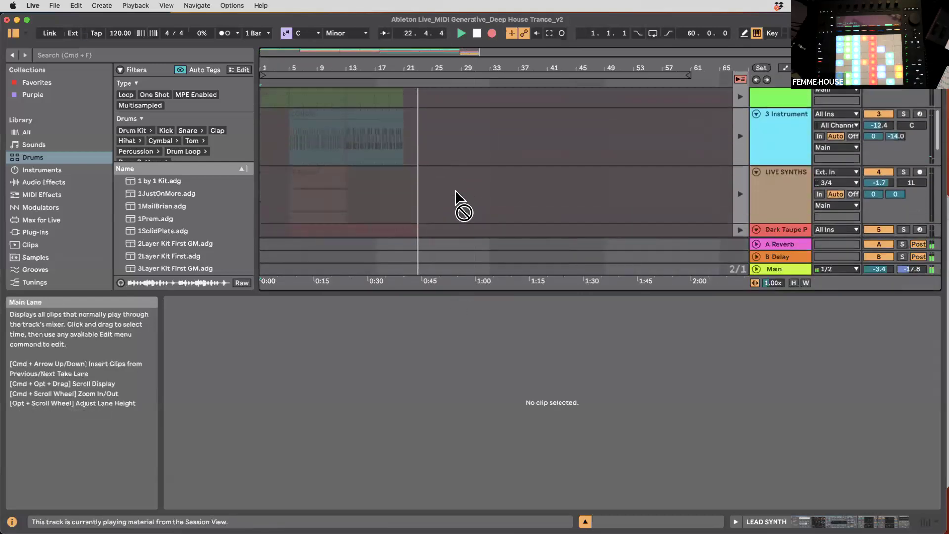
left_click_drag(468, 294, 470, 462)
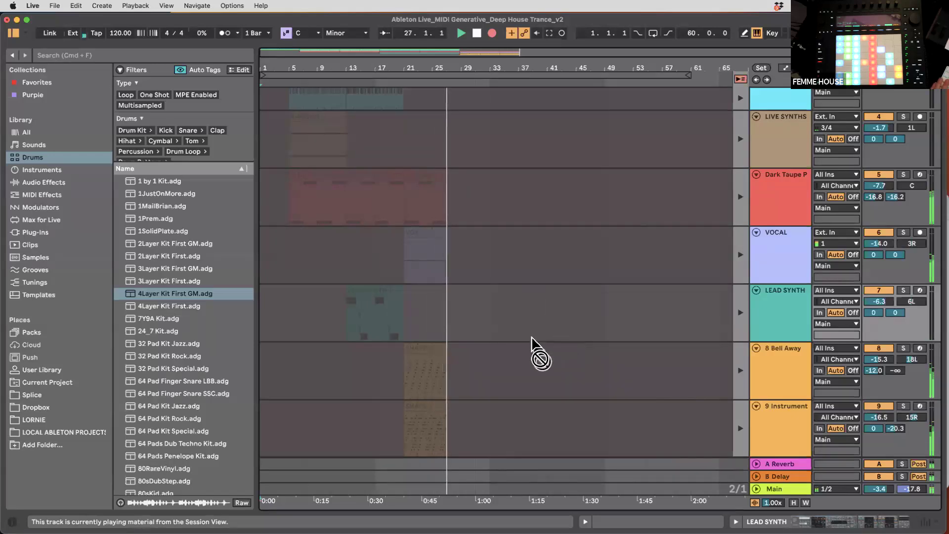
- Launch the scene 10 SHAPE 2* clip on the Awakening Pad track from the Session view
key("Tab")
scroll(718, 99, "right", 1)
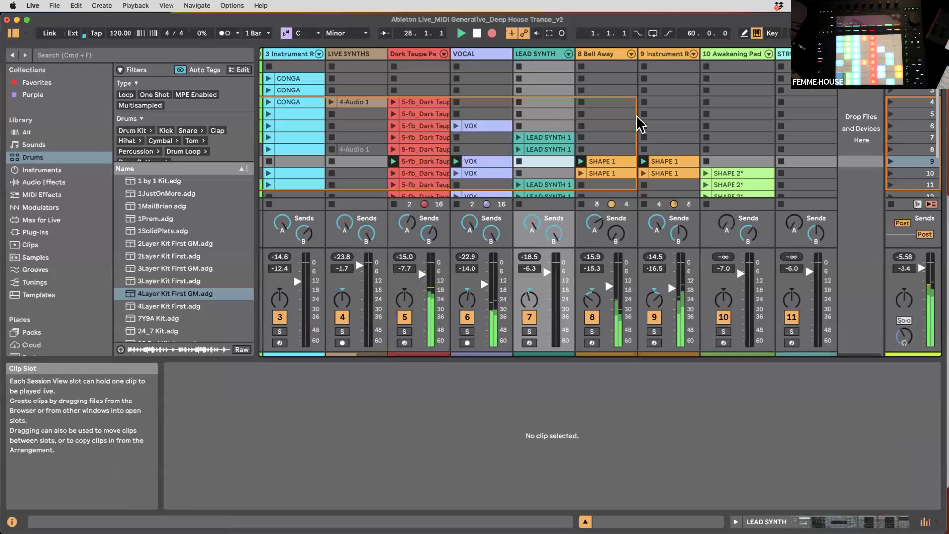
left_click(707, 183)
scroll(710, 159, "down", 4)
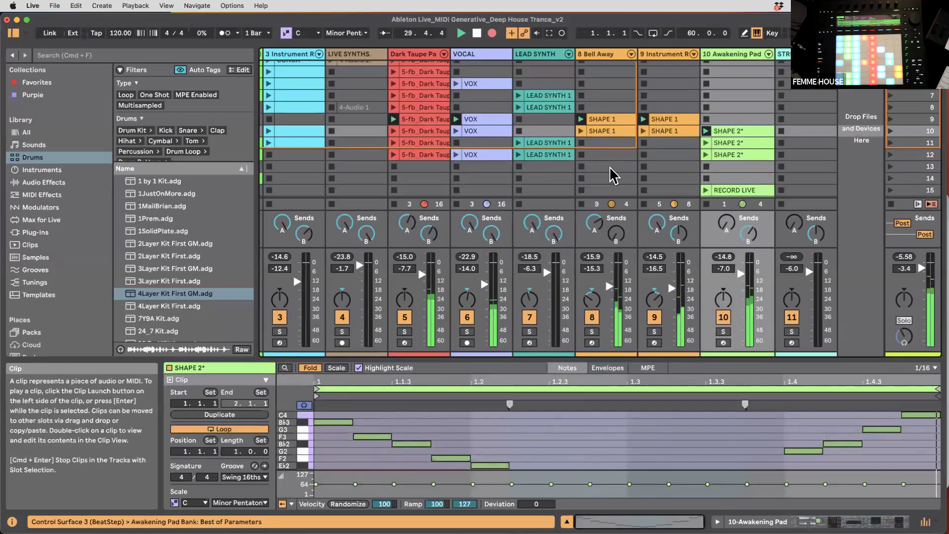
- Launch the scene 11 -Clav clip on the Coping Kit track and the scene 10 clip on the 808 Startup track
scroll(335, 153, "left", 3)
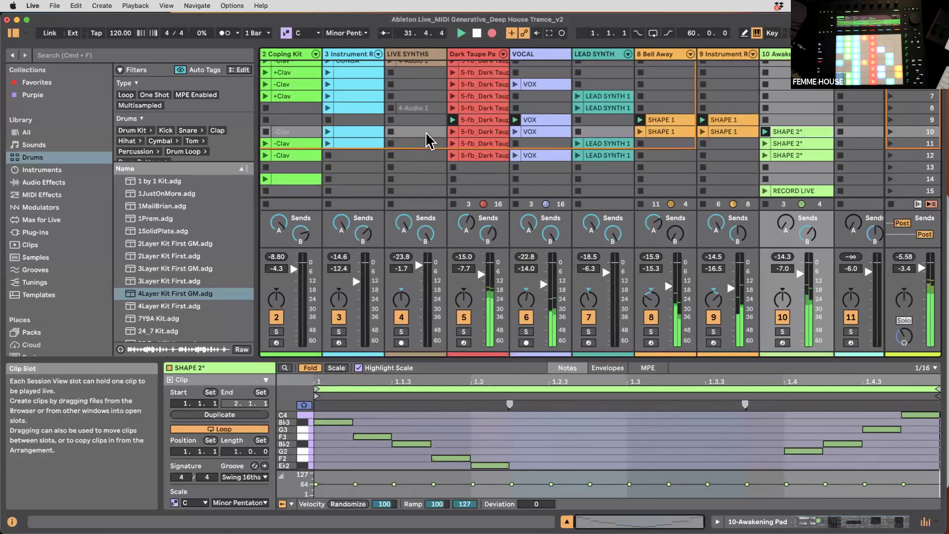
scroll(406, 147, "left", 2)
left_click(326, 144)
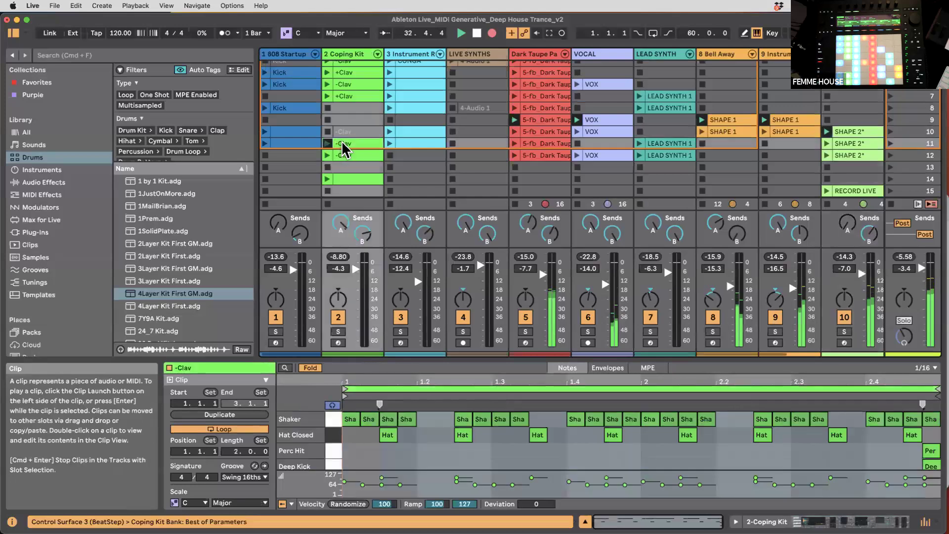
scroll(568, 156, "right", 2)
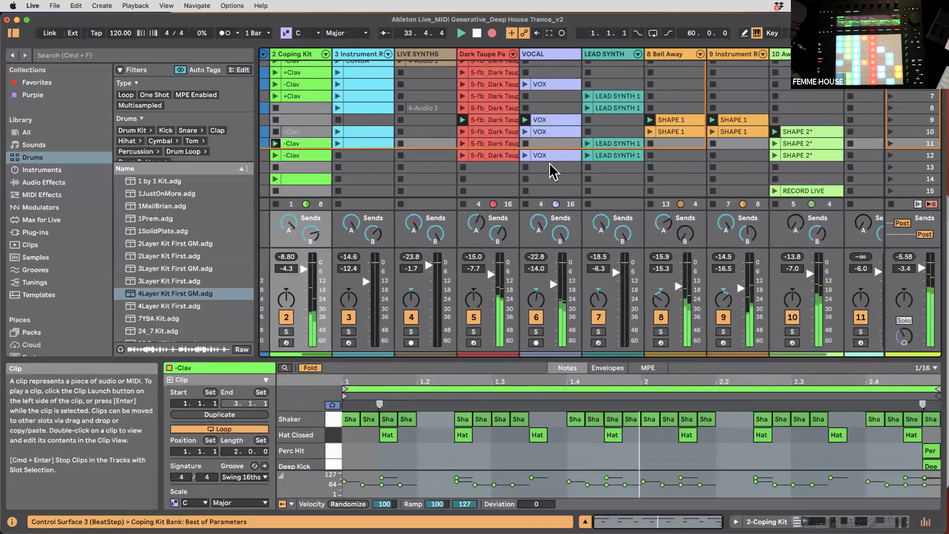
scroll(490, 166, "left", 2)
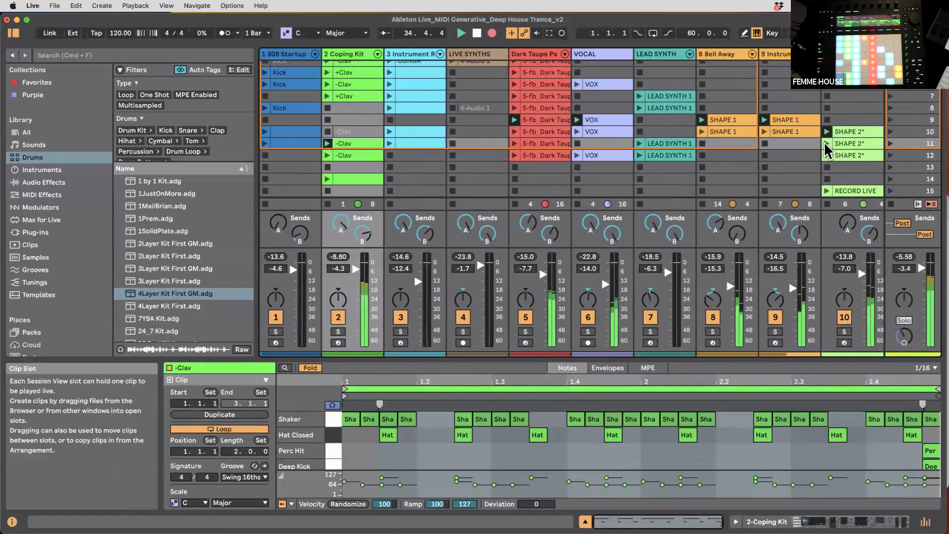
left_click(265, 132)
- Examine the newly captured drum clips in the Arrangement view and return to the Session view
key("Tab")
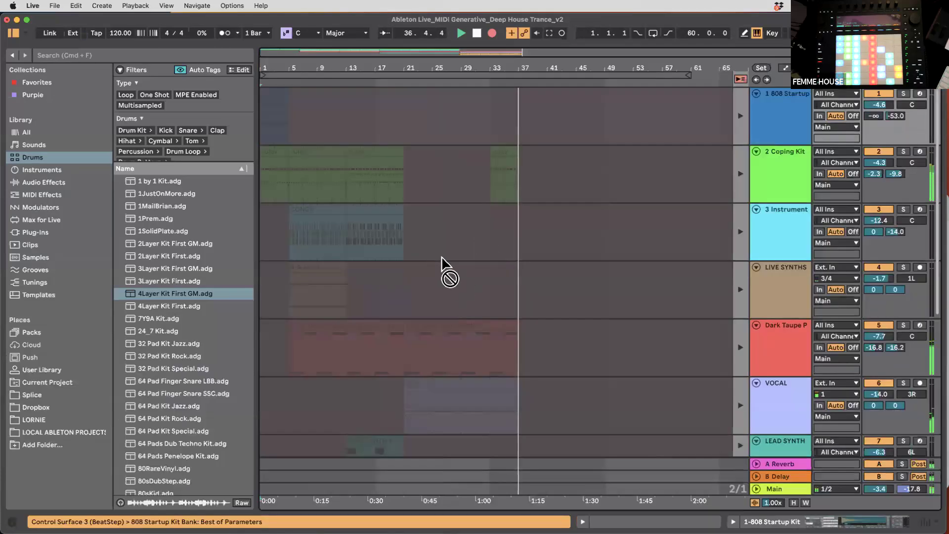
scroll(541, 298, "down", 3)
scroll(540, 298, "up", 3)
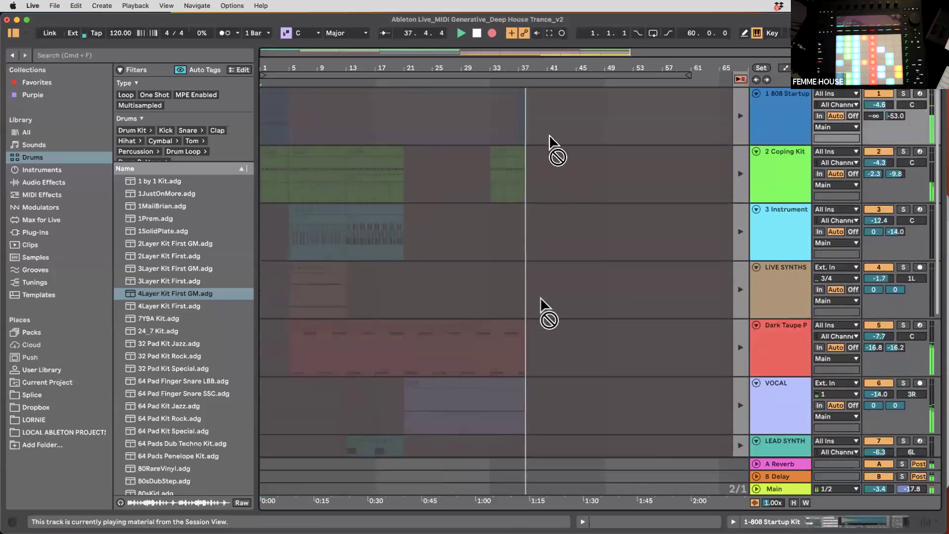
key("Tab")
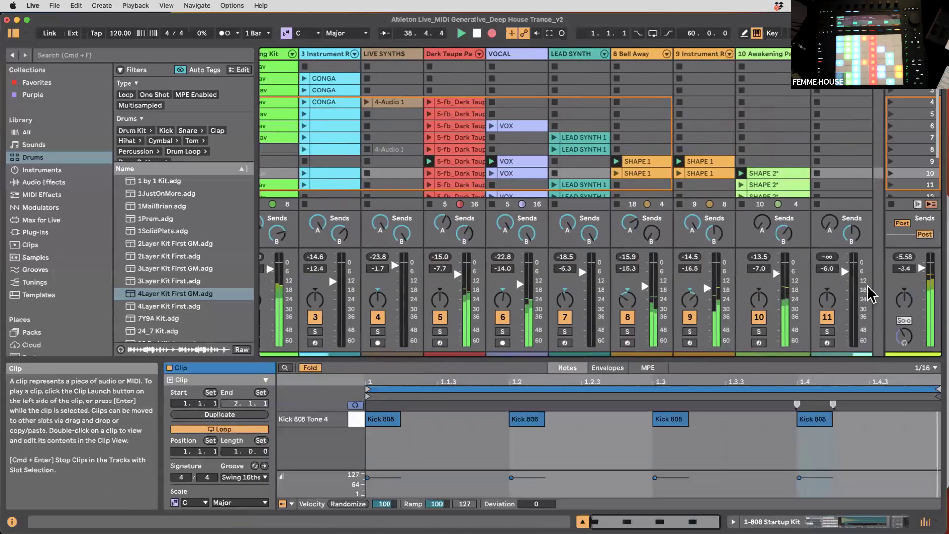
- Ride the volume of track 9 during recording, lowering it to -28.5 dB and raising it to -18.0 dB
scroll(871, 295, "right", 2)
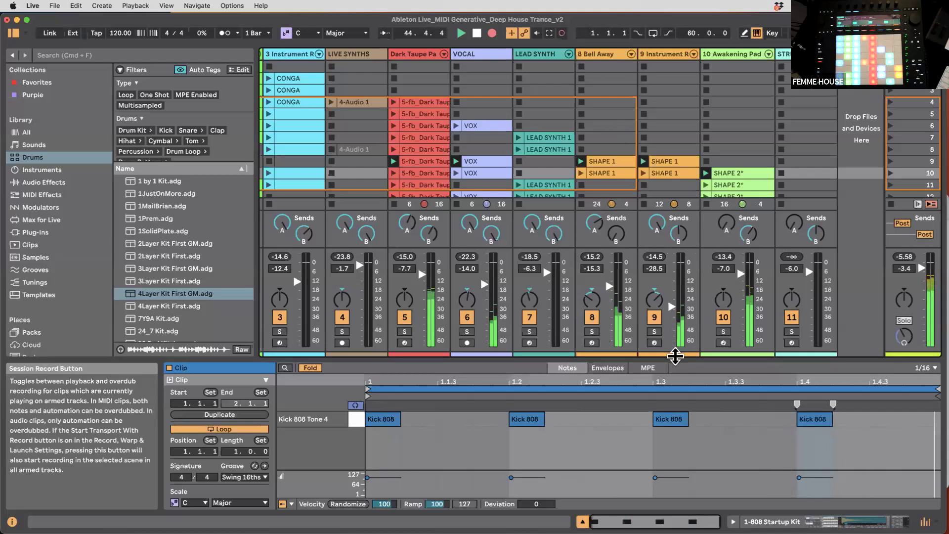
key("Tab")
key("Tab")
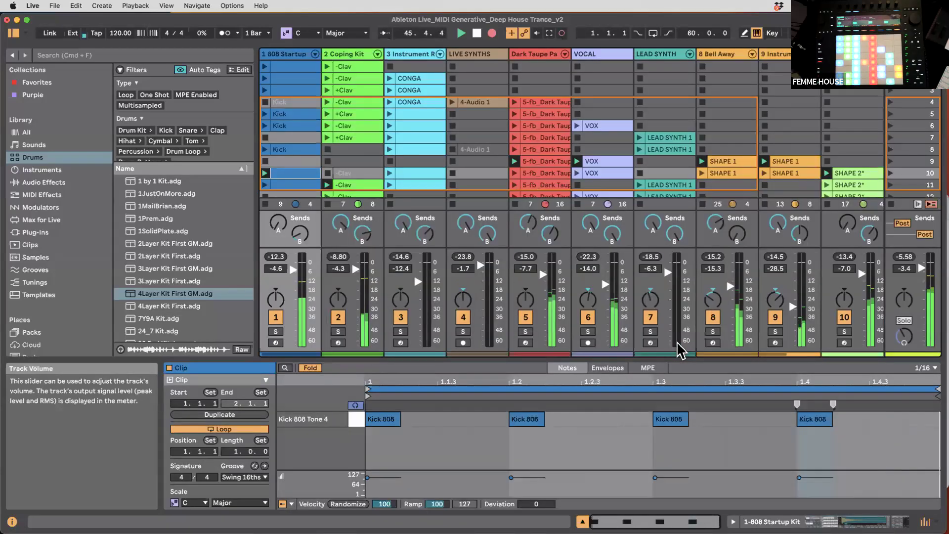
scroll(681, 351, "down", 3)
scroll(644, 247, "right", 4)
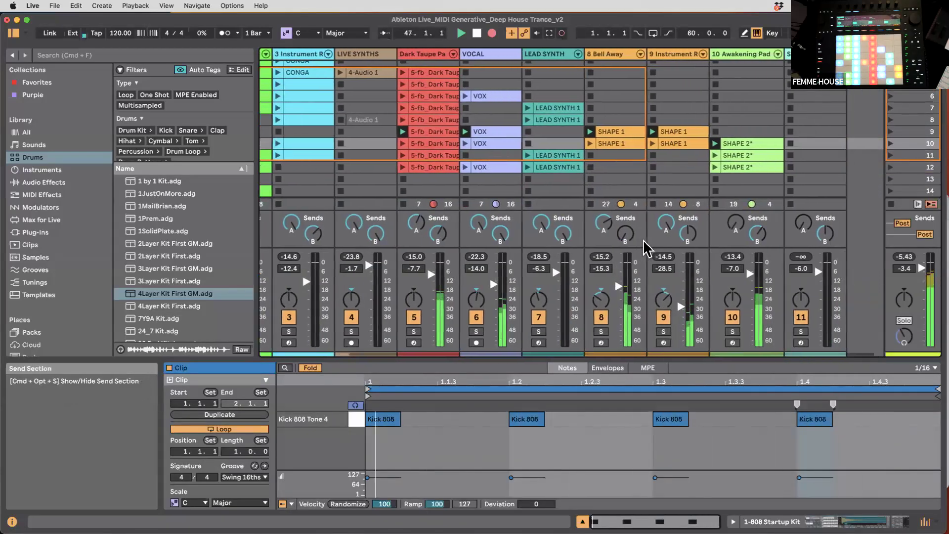
left_click_drag(672, 298, 672, 289)
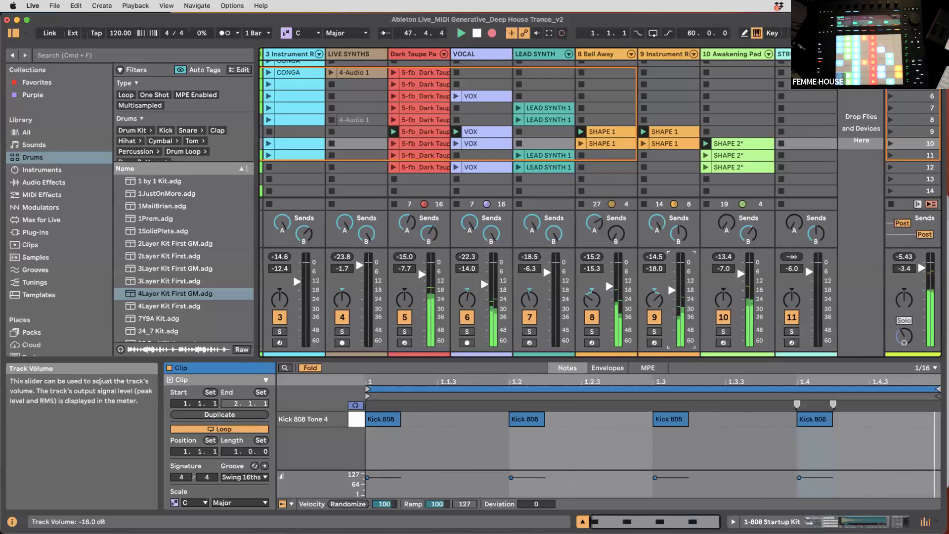
- Check the Arrangement recording after the volume moves, ending at the lower scenes of the Session view
key("Tab")
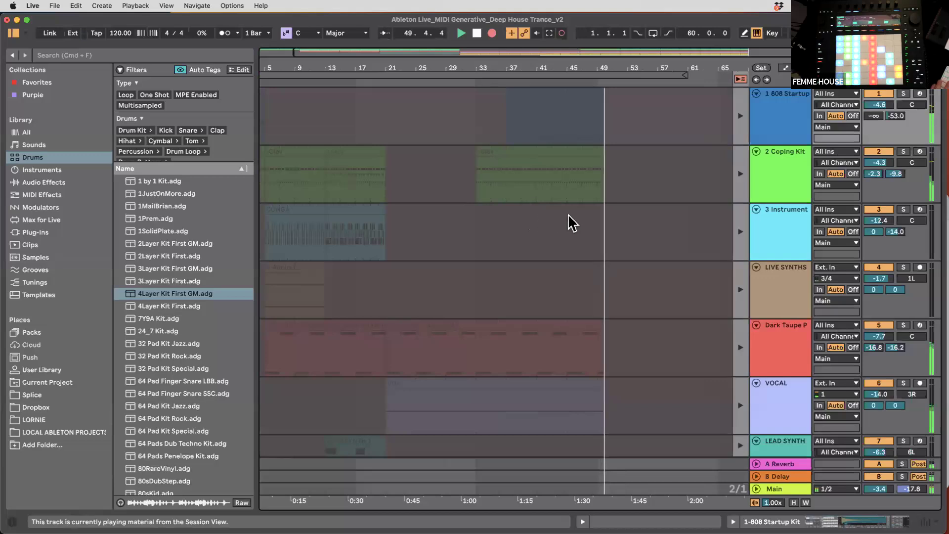
key("Tab")
scroll(642, 150, "down", 3)
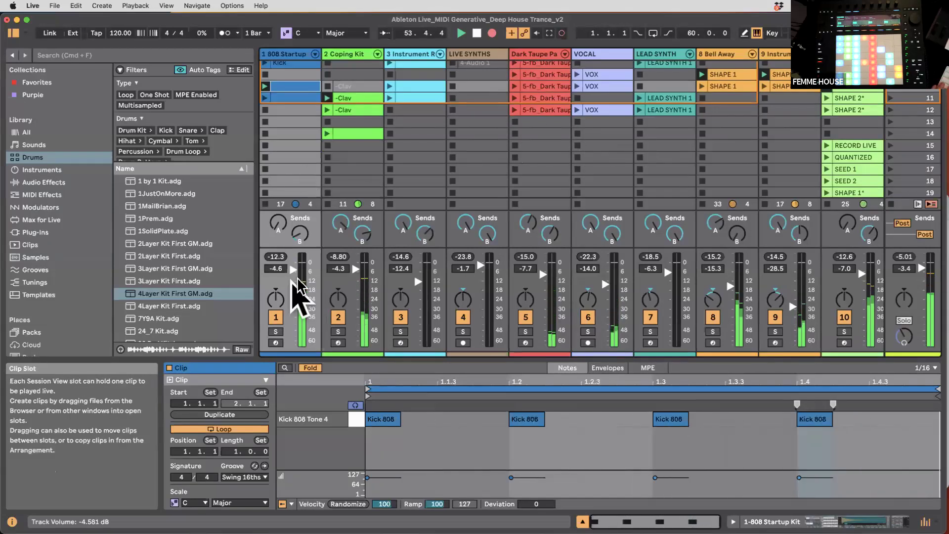
- Fade the 808 Startup track's volume down to -inf dB during recording, then stop the recording and check it in the Arrangement
left_click_drag(293, 269, 293, 276)
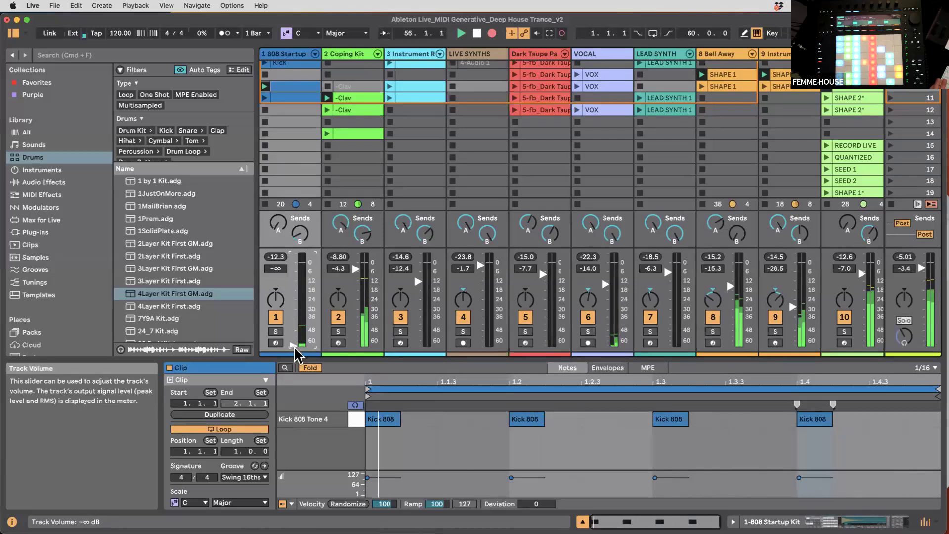
key("Tab")
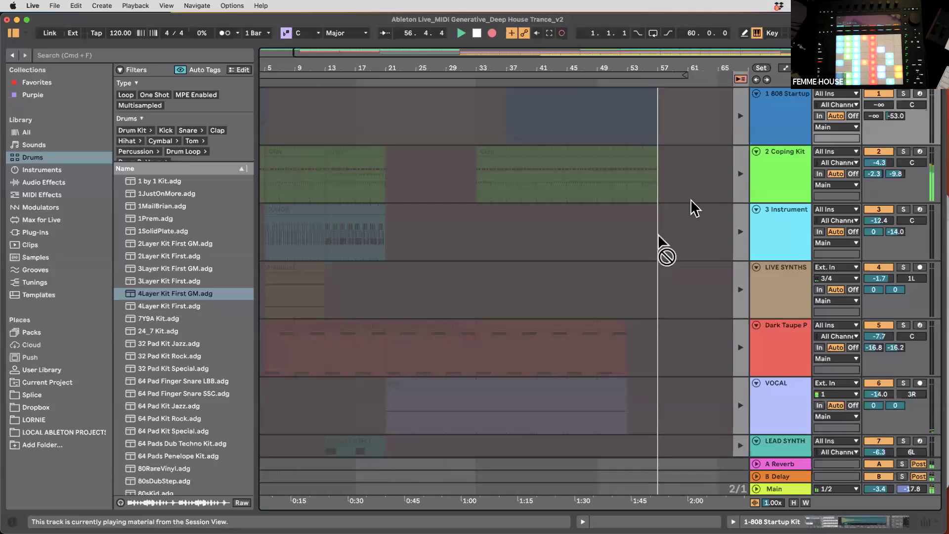
scroll(470, 304, "down", 5)
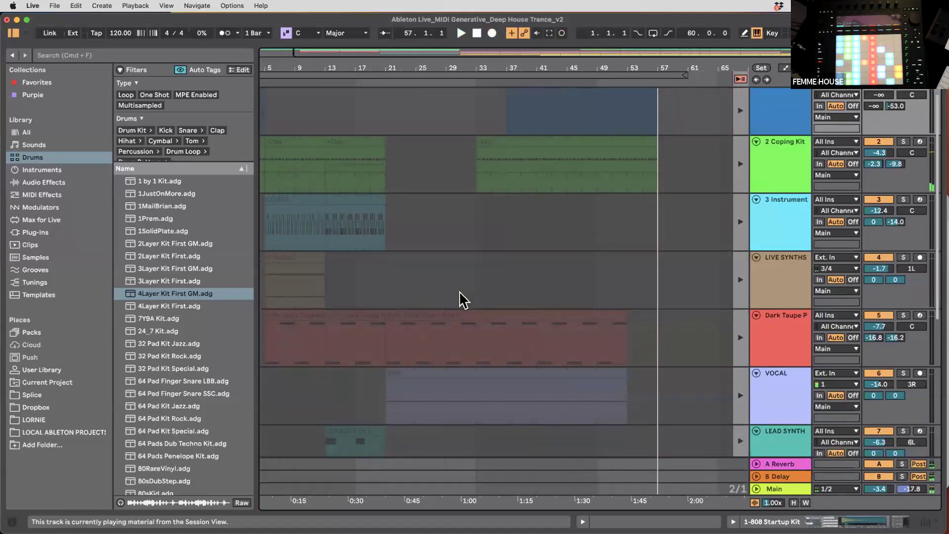
scroll(474, 290, "up", 5)
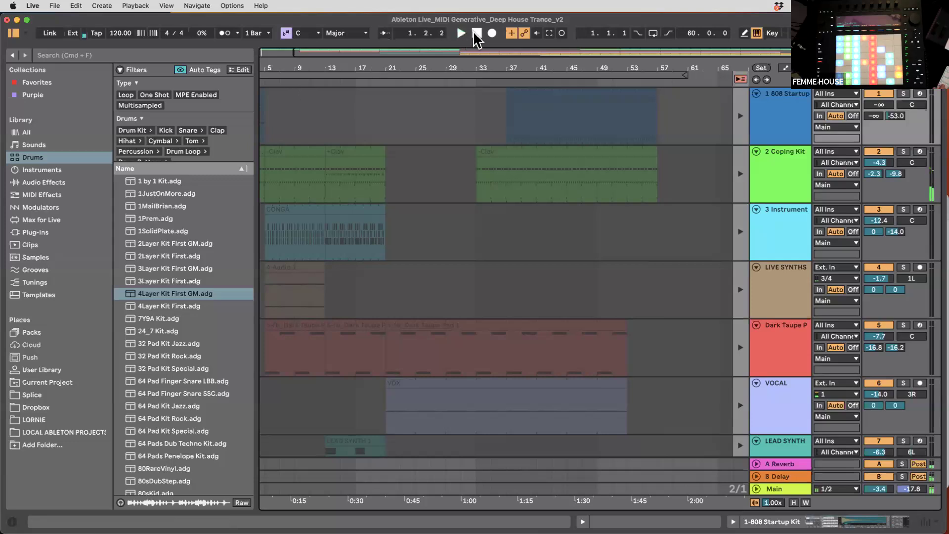
- Return playback of all tracks from the Session clips to the Arrangement
key("Tab")
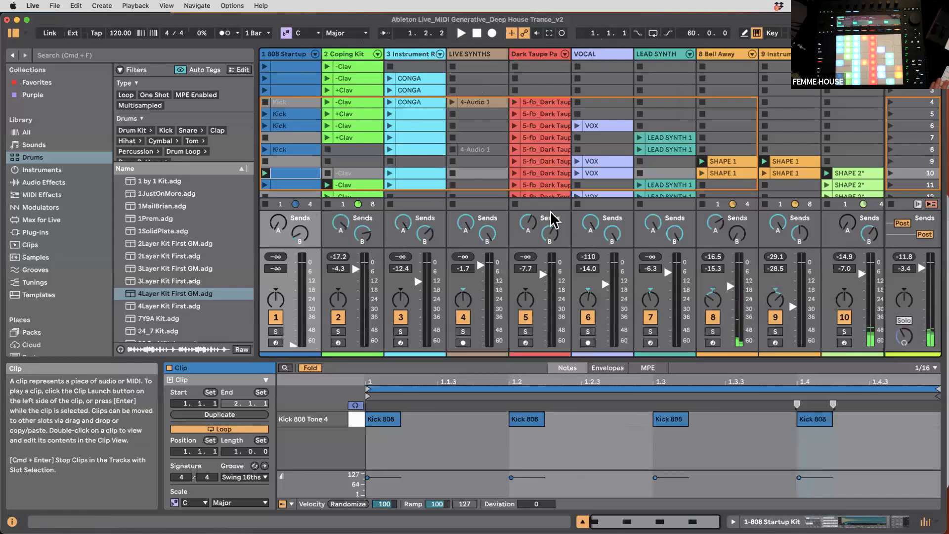
key("Tab")
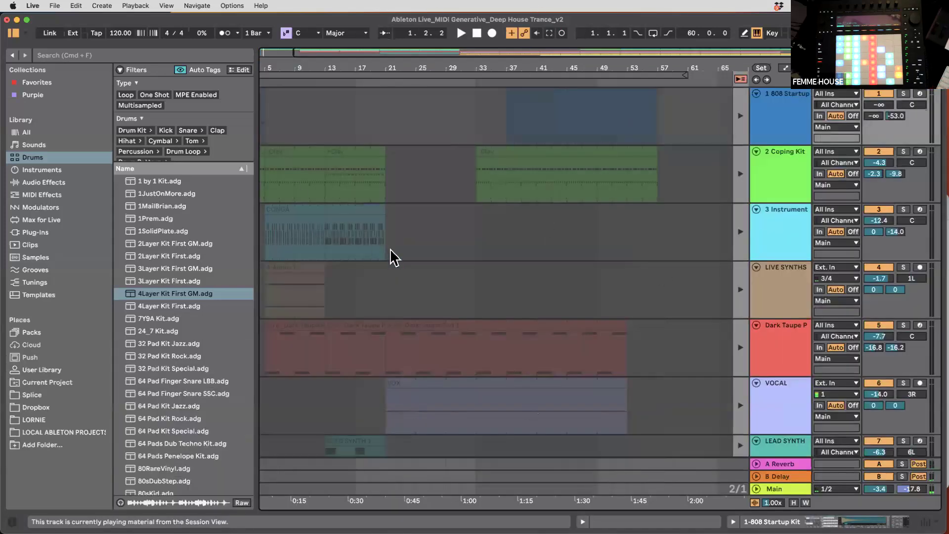
left_click(739, 79)
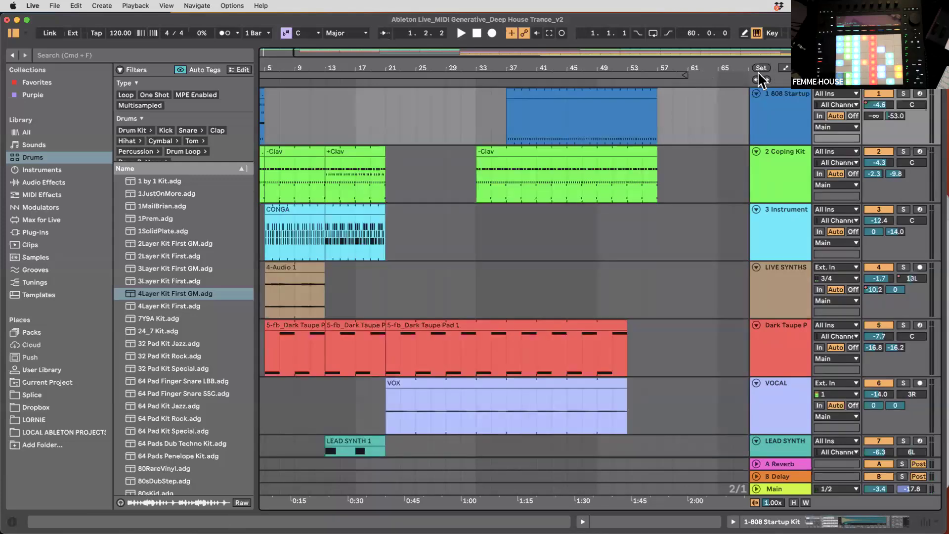
- Delete the 808 Startup clip between bars 1 and 5 of the Arrangement
scroll(277, 143, "up", 3)
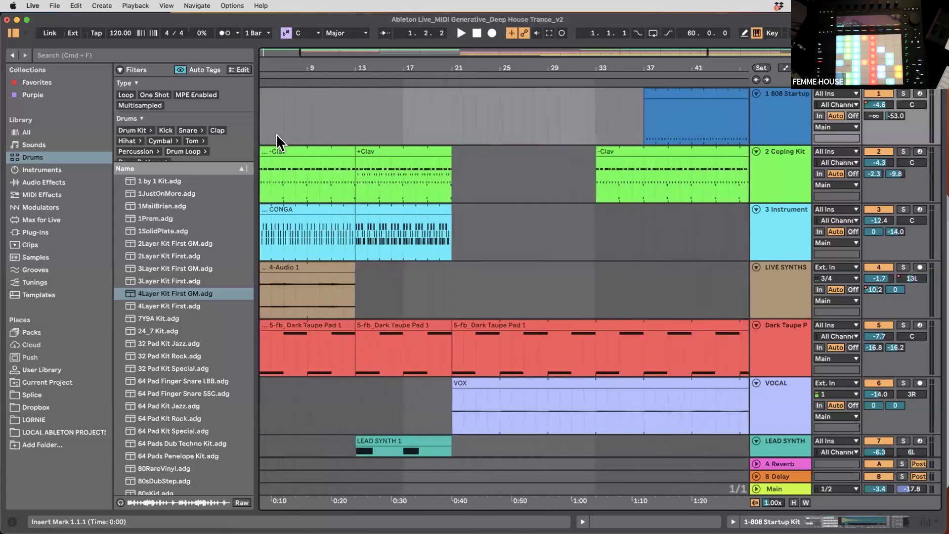
scroll(277, 141, "left", 5)
left_click(289, 93)
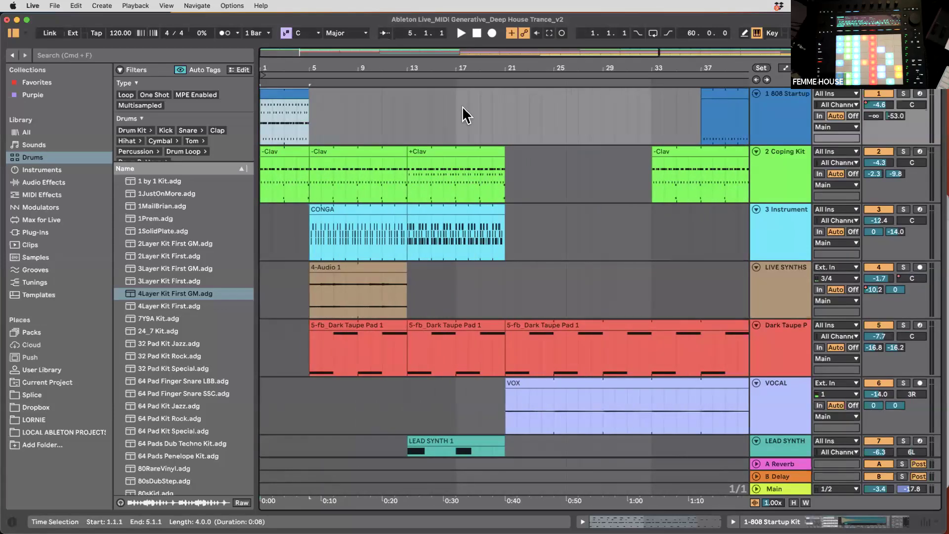
key("Delete")
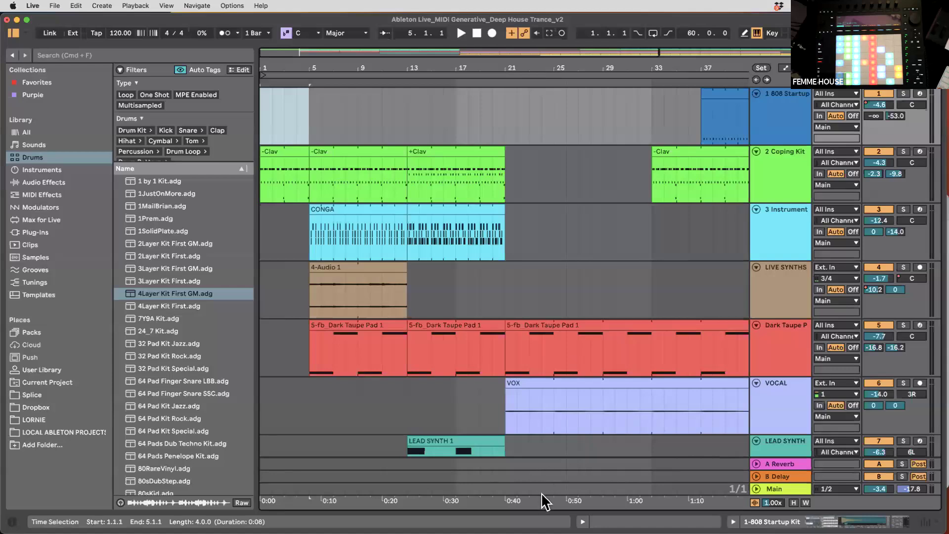
- Return the playhead to 1.1.1 and examine the recorded clips across all Arrangement tracks
left_click_drag(537, 509, 539, 417)
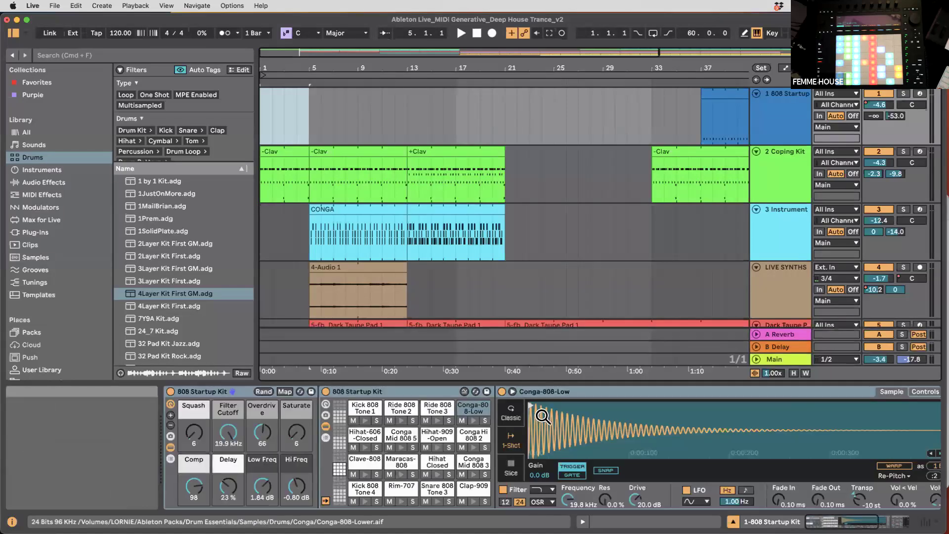
left_click(476, 34)
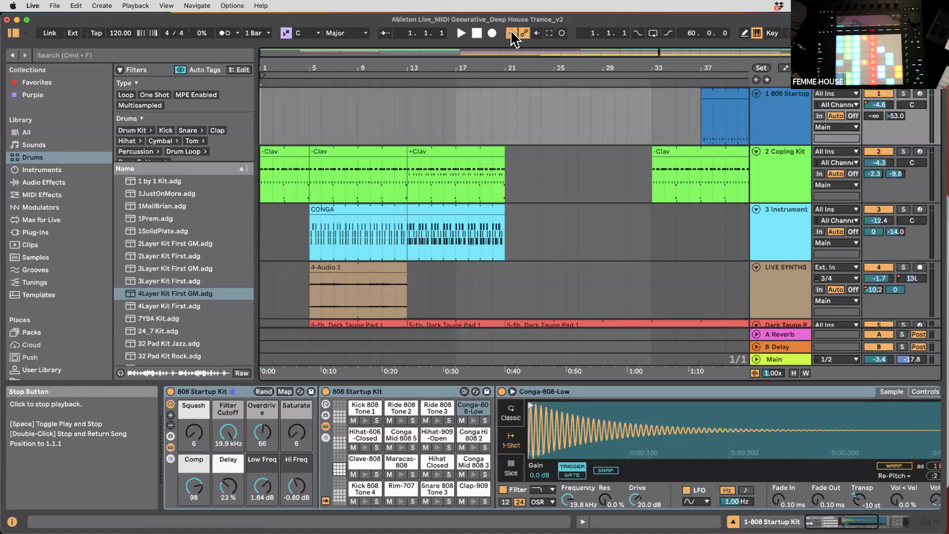
scroll(464, 208, "down", 5)
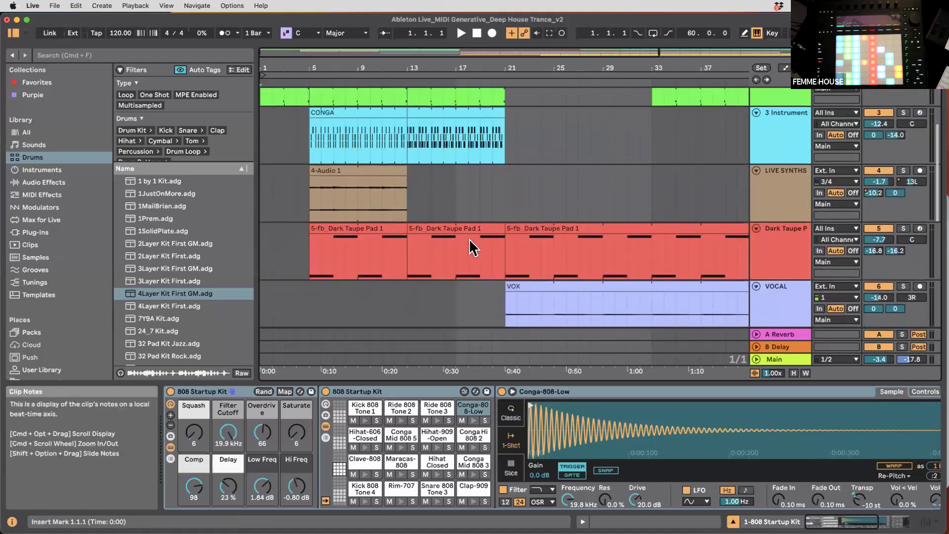
scroll(469, 238, "up", 5)
scroll(431, 206, "down", 3)
scroll(435, 206, "down", 7)
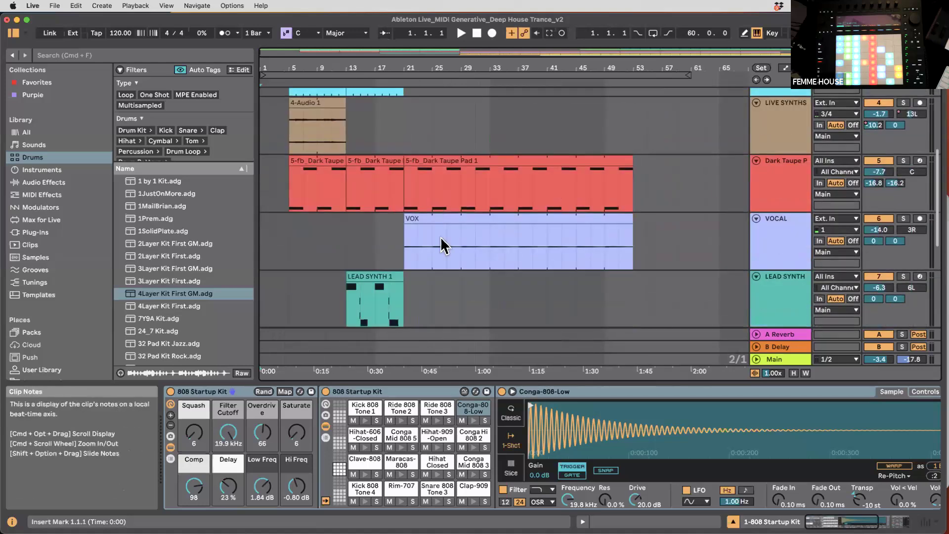
scroll(449, 219, "down", 4)
scroll(448, 186, "down", 3)
scroll(453, 251, "up", 5)
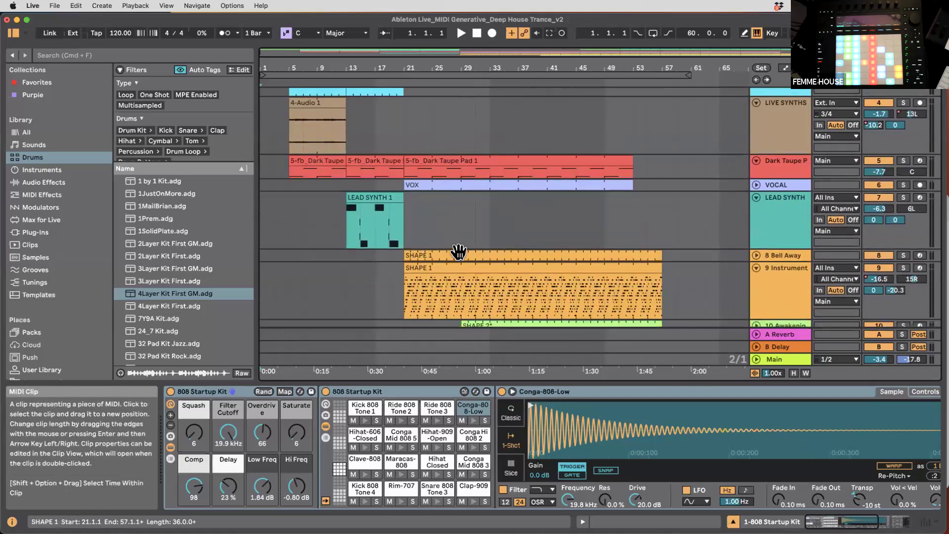
scroll(450, 147, "up", 2)
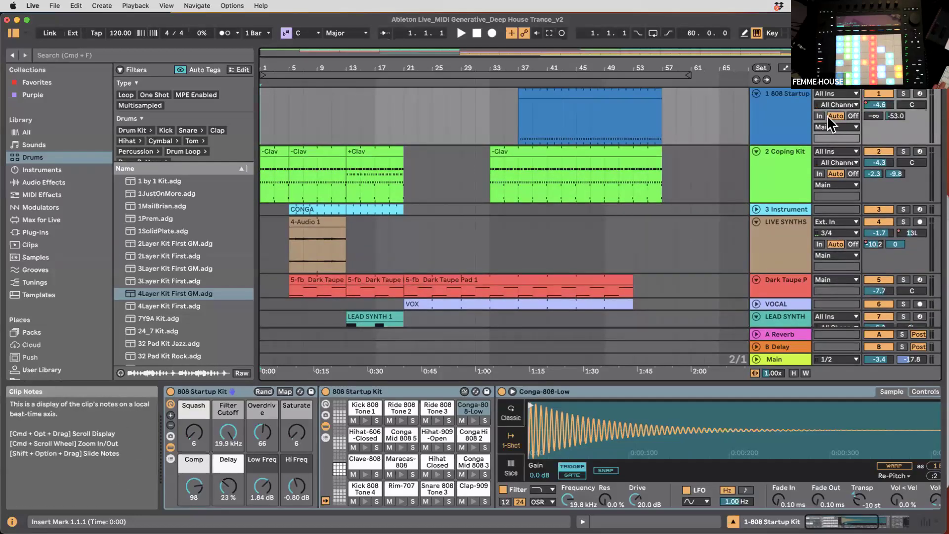
- Display the automation envelopes in the Arrangement, including the 808 Startup track's recorded Track Volume automation
left_click(773, 108)
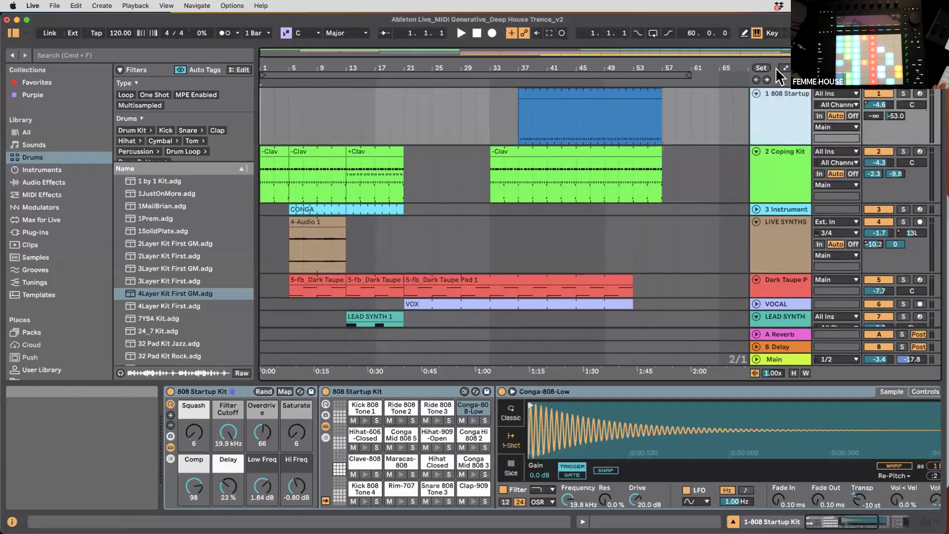
left_click(757, 35)
key("a")
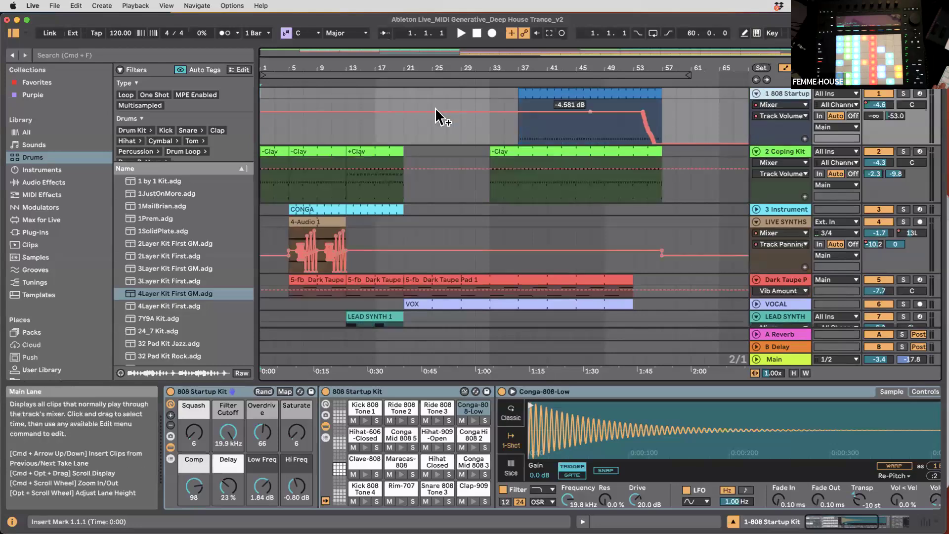
left_click(769, 105)
left_click(767, 106)
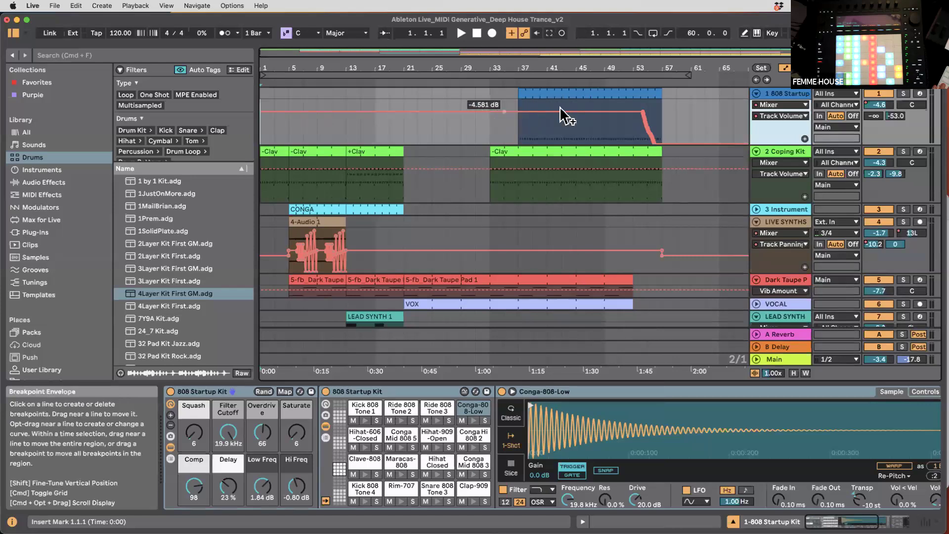
- Check the automation device and parameter choices for the 808 Startup track and show its A-Reverb send envelope
left_click(772, 116)
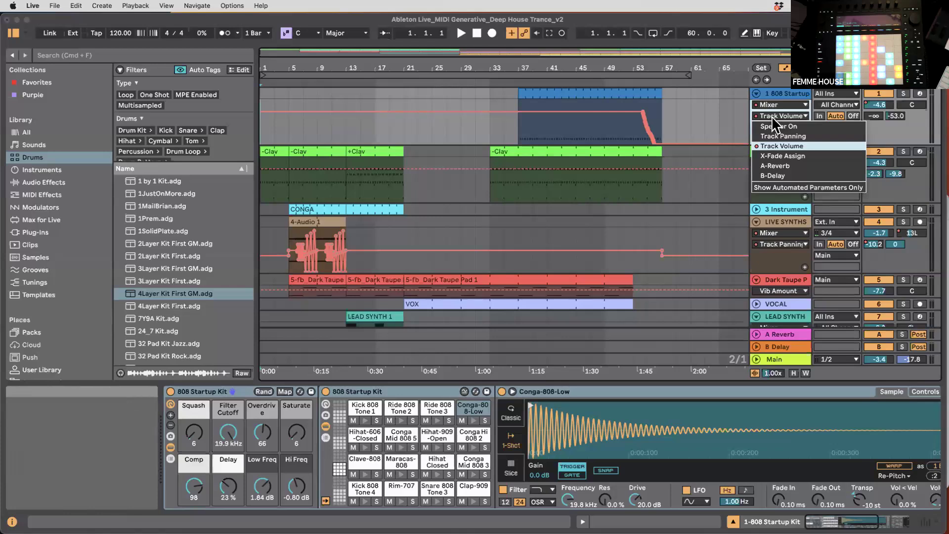
left_click(774, 105)
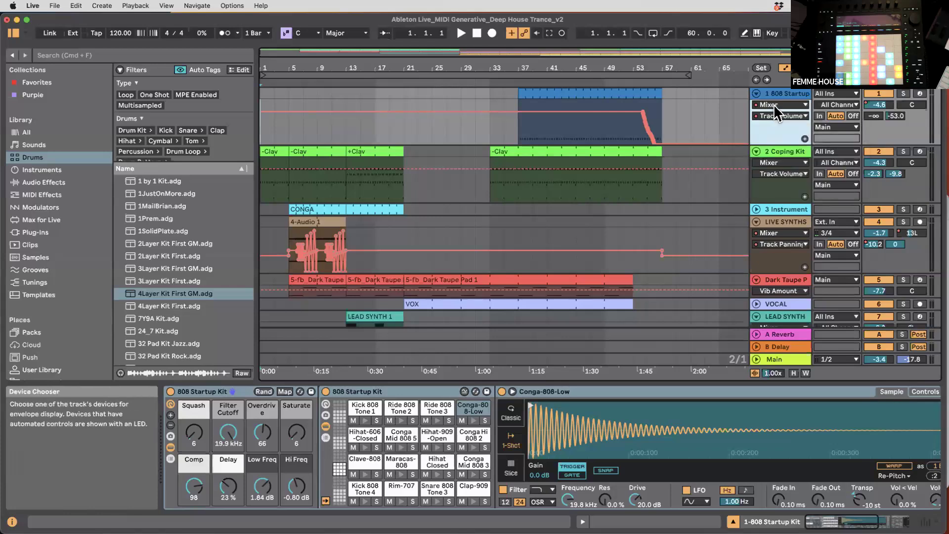
left_click(774, 105)
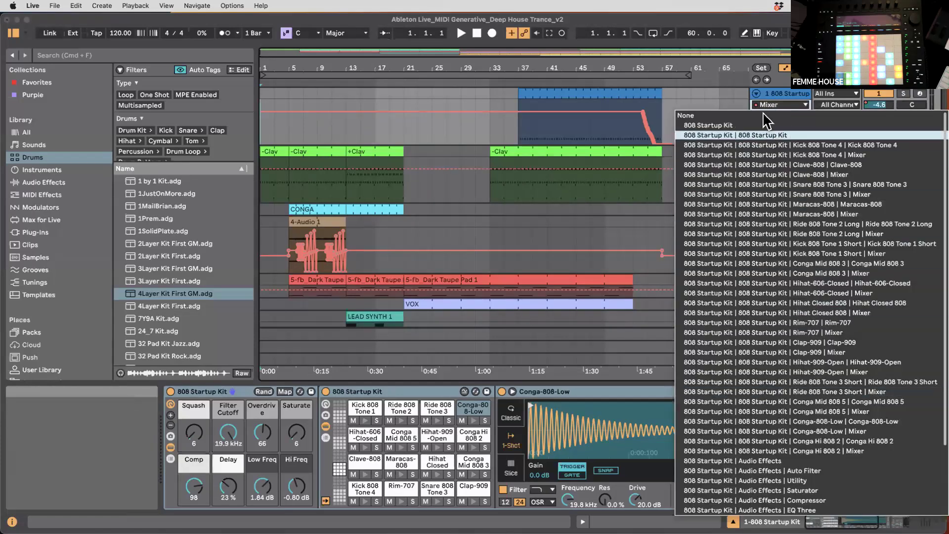
left_click(773, 97)
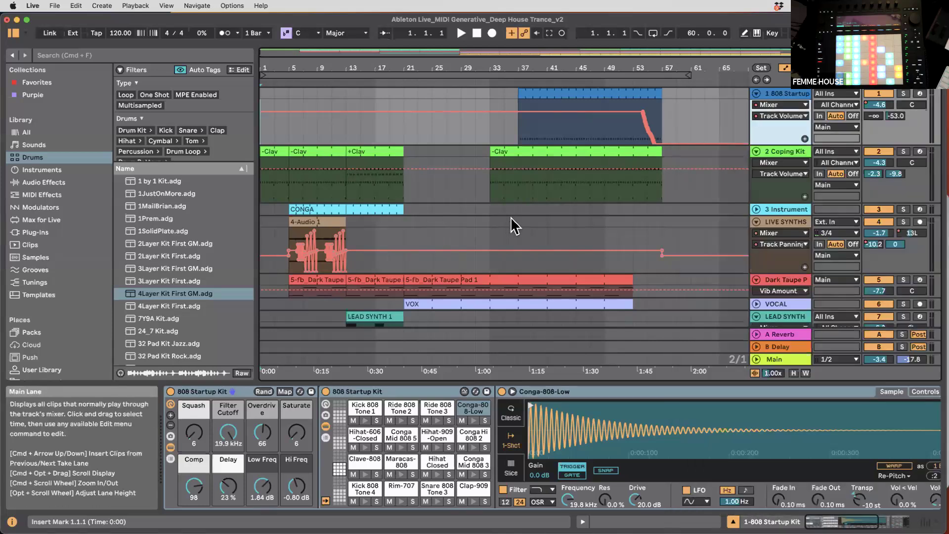
left_click(875, 117)
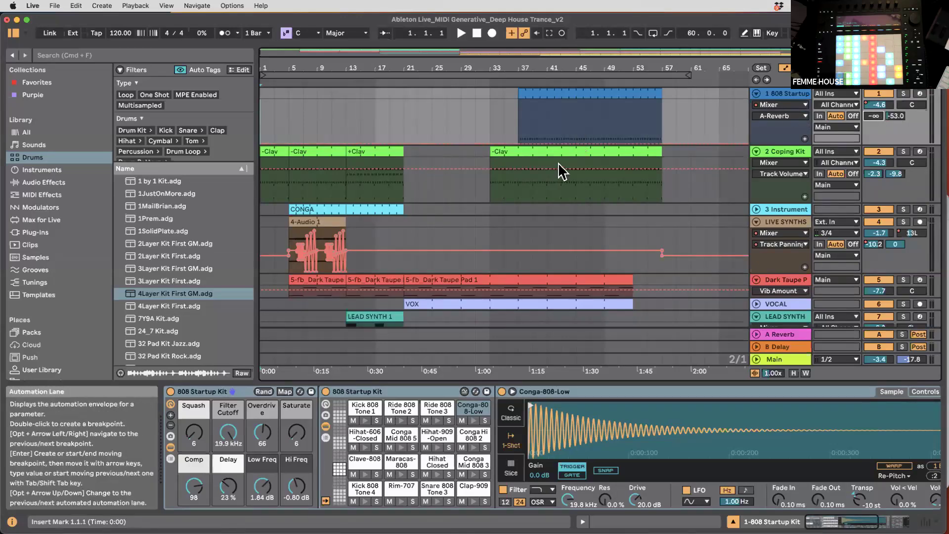
- Check the recorded automation on the lower tracks and unfold track 10 Awakening
scroll(509, 134, "down", 3)
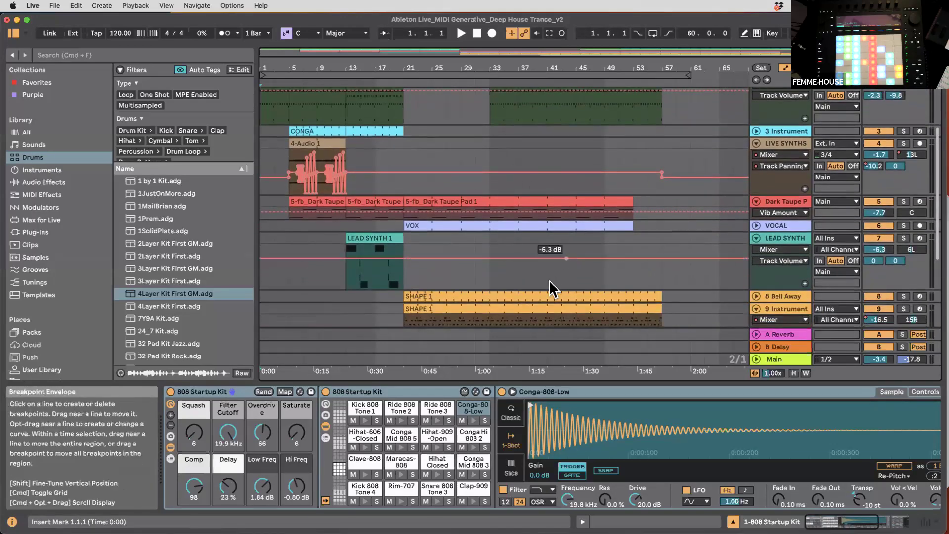
scroll(534, 267, "down", 2)
scroll(531, 247, "down", 1)
scroll(529, 244, "down", 4)
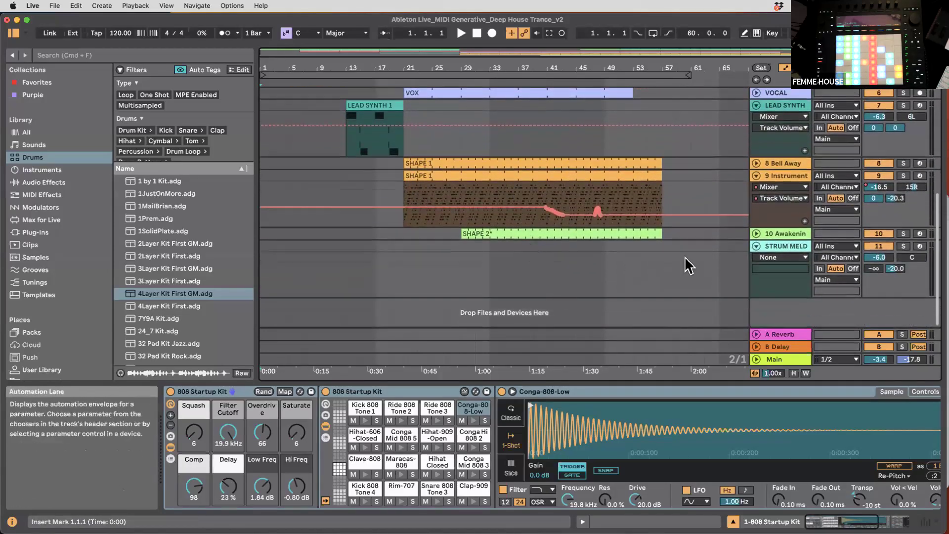
left_click(756, 233)
scroll(619, 227, "up", 8)
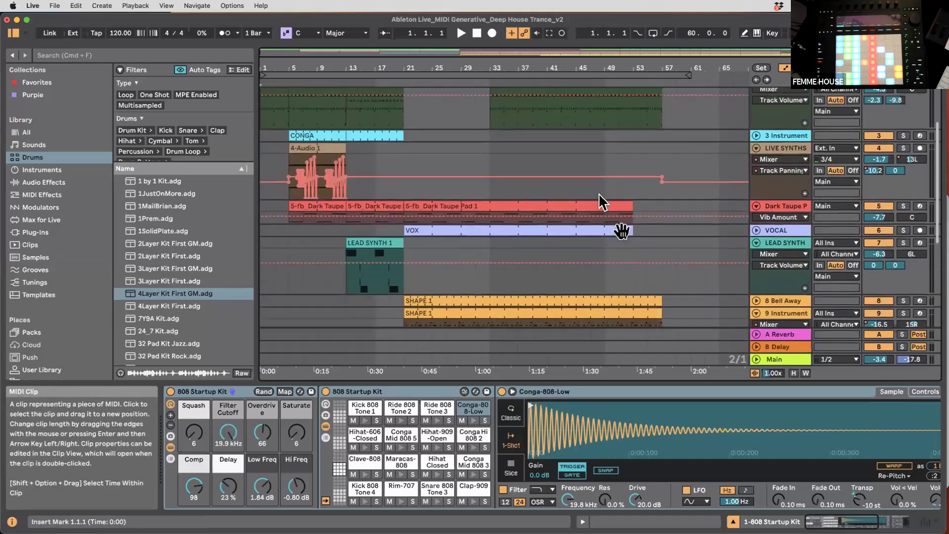
- Extend the Arrangement loop from bar 1 to bar 65, enable looping and select the 64-bar range
left_click(631, 74)
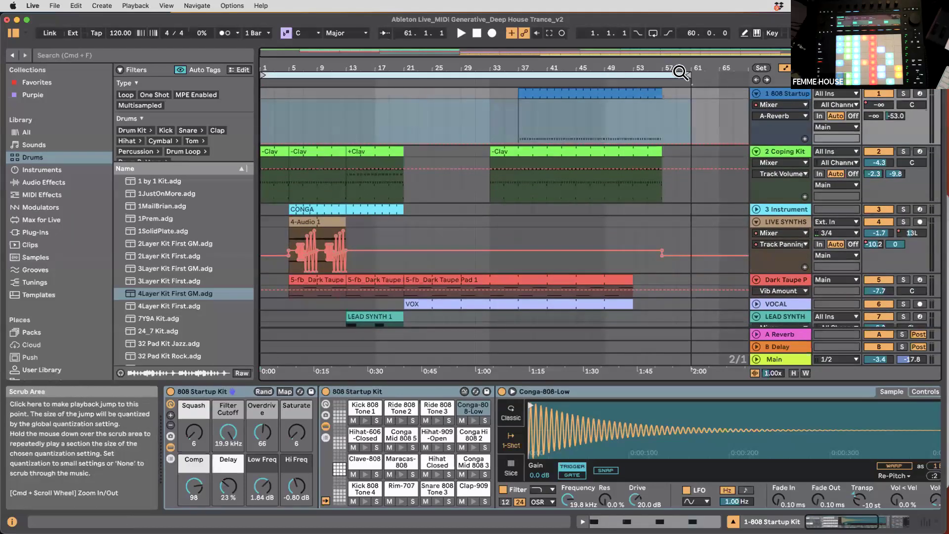
left_click_drag(657, 74, 716, 74)
left_click(654, 33)
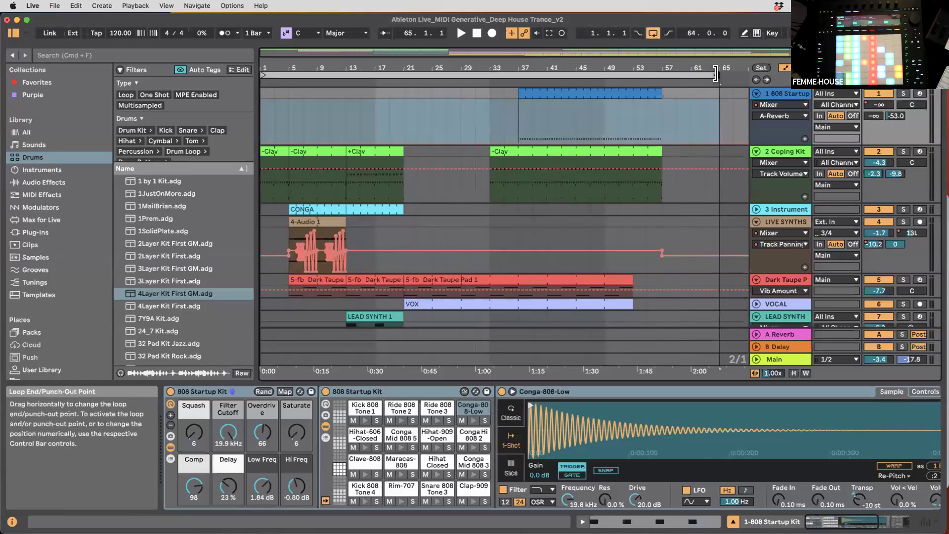
left_click(479, 72)
scroll(469, 165, "down", 5)
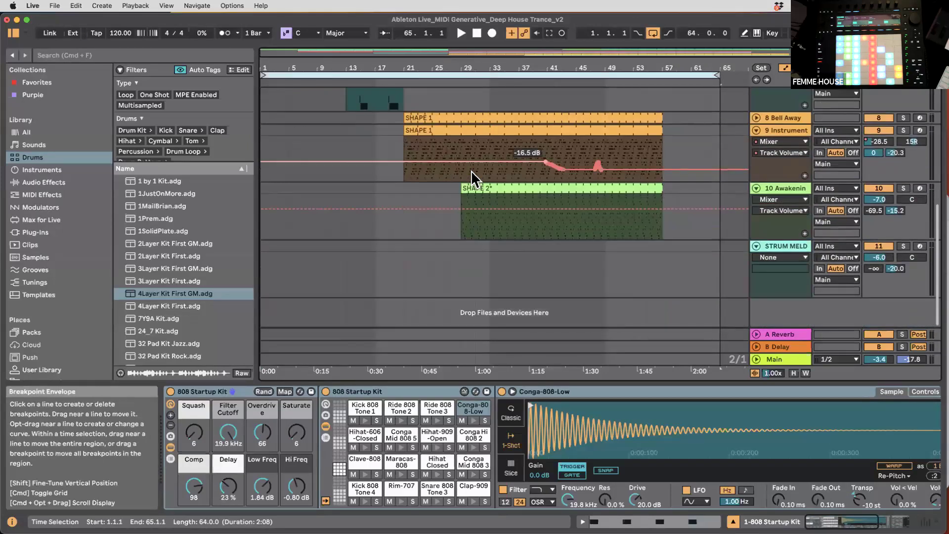
scroll(472, 171, "up", 5)
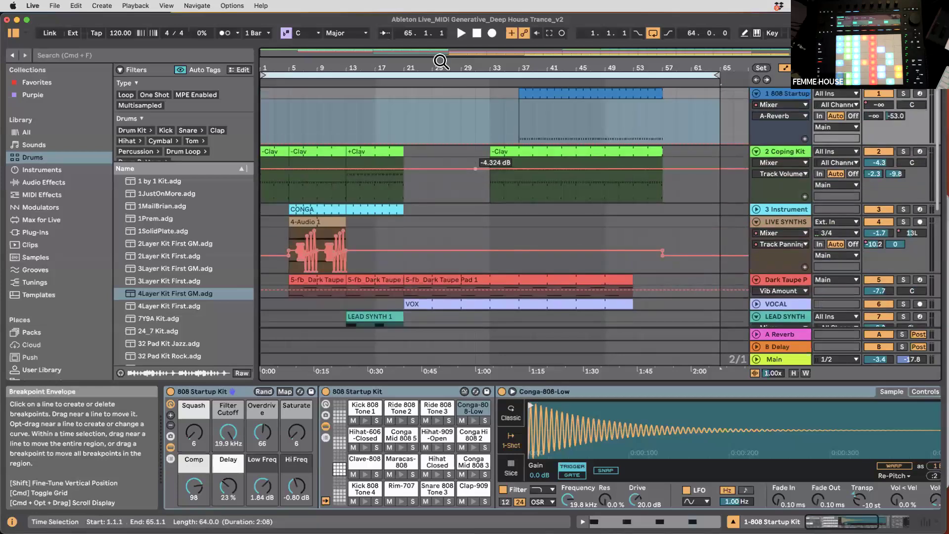
- Review the Export Audio/Video settings for the Main track, cancel without rendering and return the playhead to 1.1.1
left_click(36, 6)
mouse_move(51, 9)
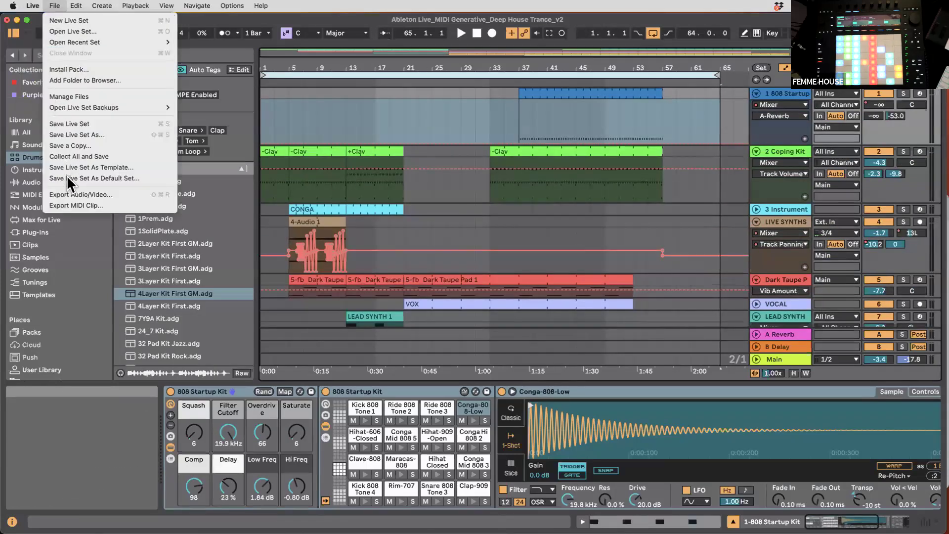
left_click(71, 194)
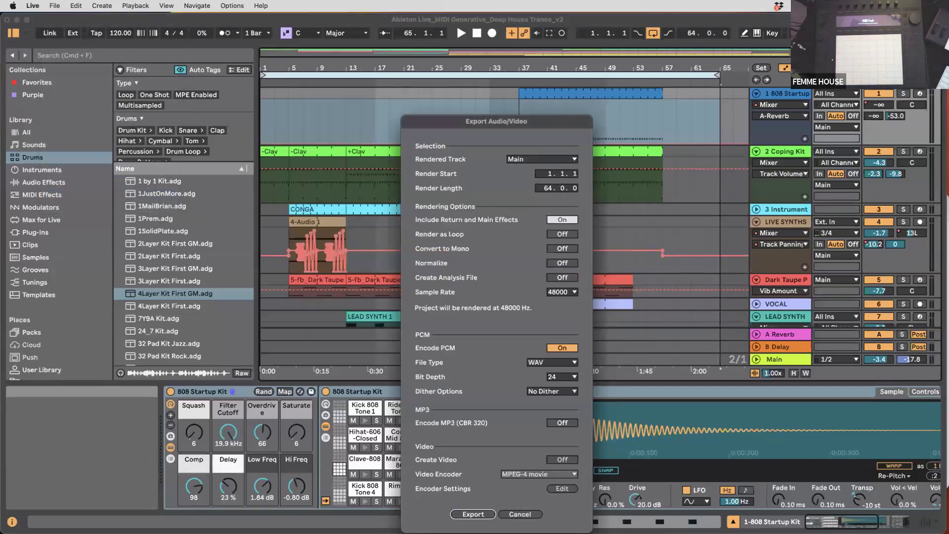
left_click(520, 514)
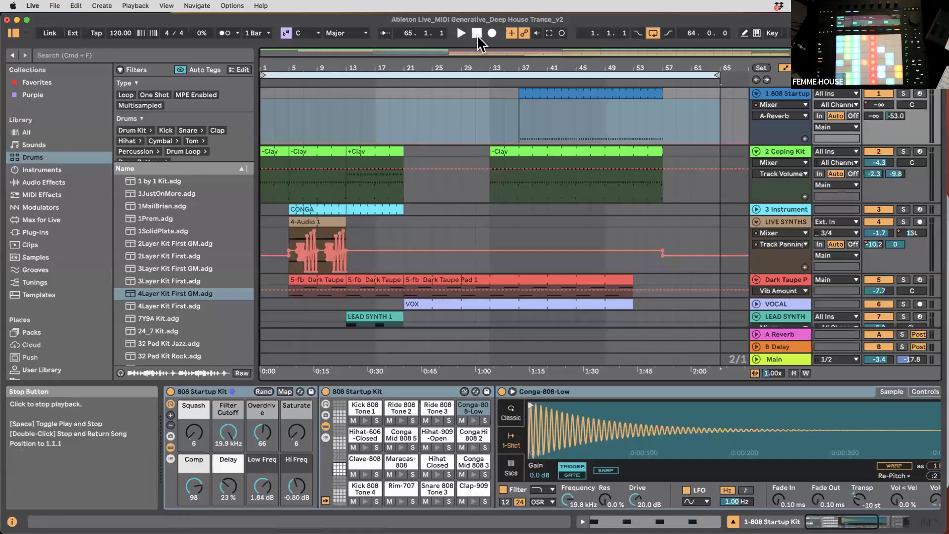
left_click(476, 33)
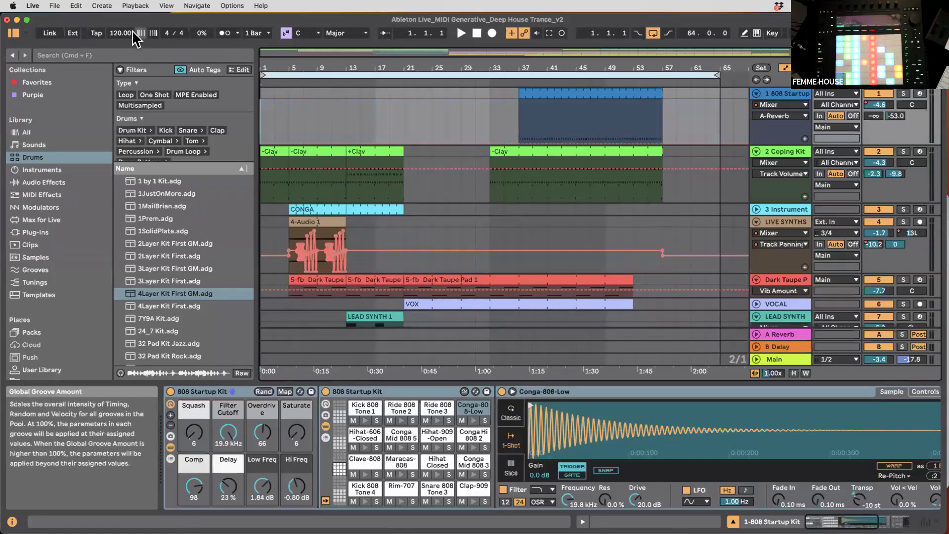
- Open the recent Live Set "Ableton Live_Importing Remix Stems" without saving changes to the current set
left_click(55, 6)
mouse_move(62, 42)
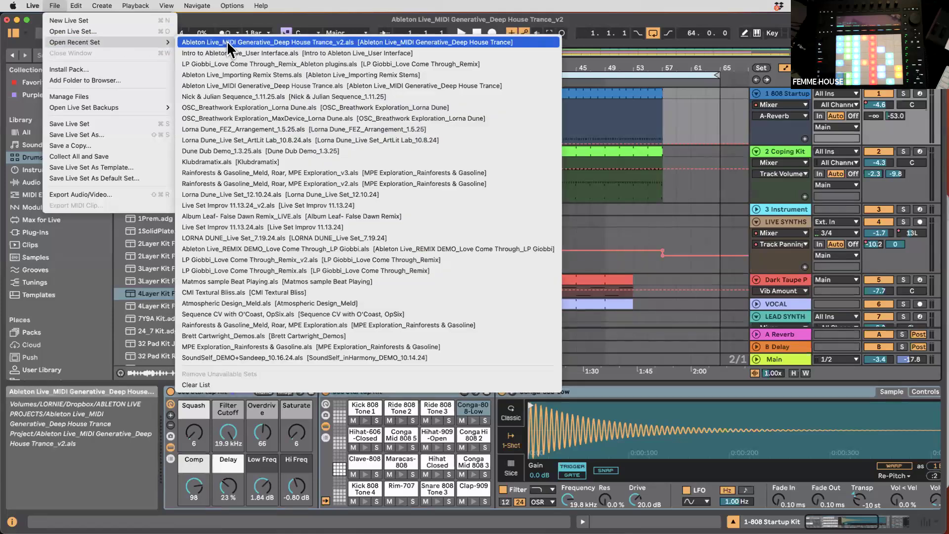
left_click(233, 75)
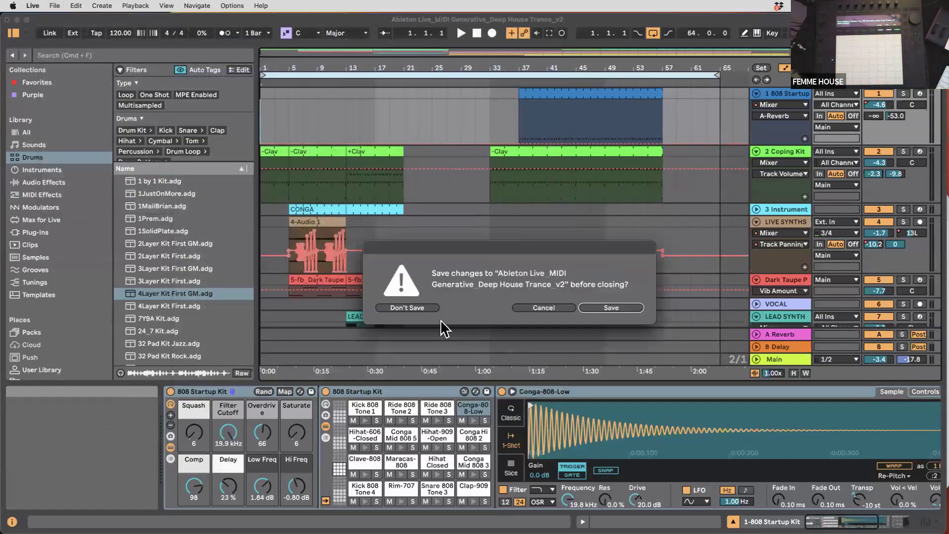
left_click(415, 308)
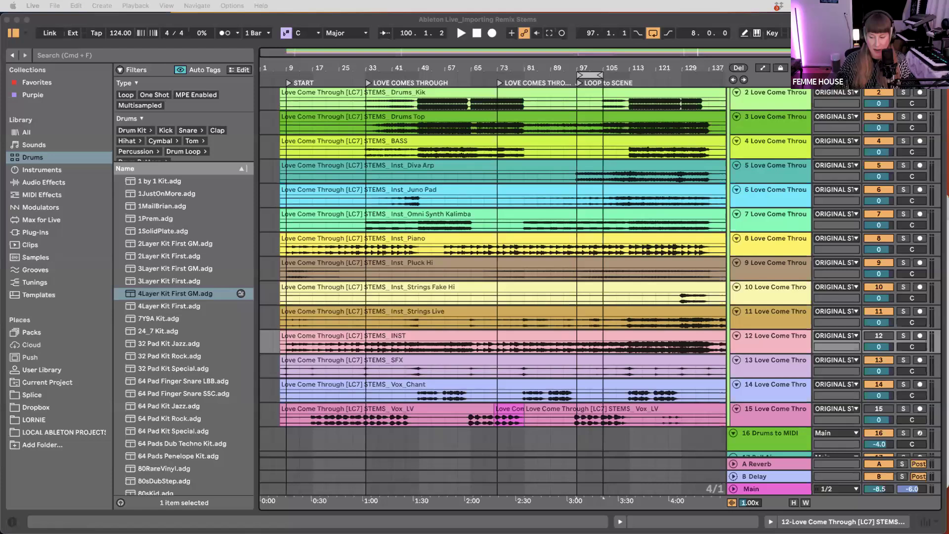
mouse_move(764, 19)
left_mouse_down()
mouse_move(774, 18)
mouse_move(763, 16)
left_mouse_up()
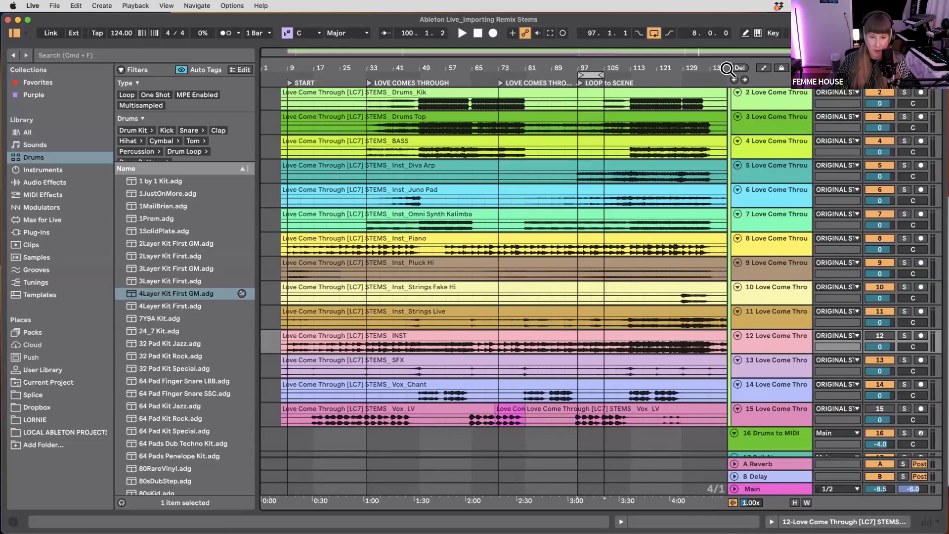
- Create a new empty Live set
scroll(523, 254, "down", 1)
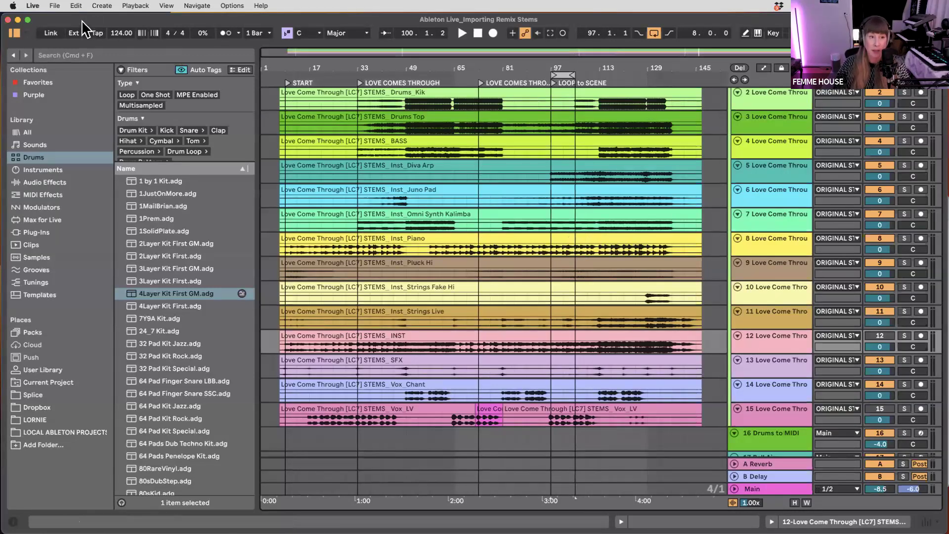
left_click(55, 6)
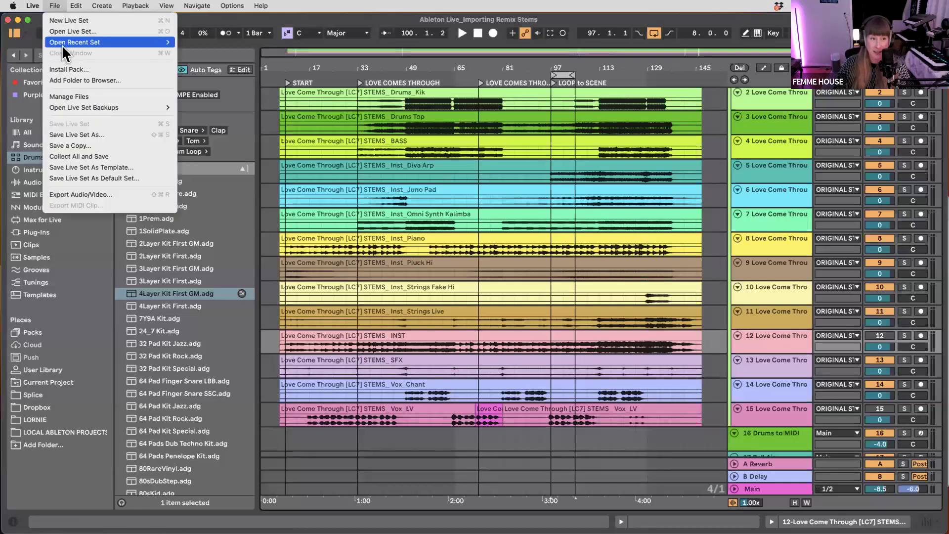
left_click(82, 22)
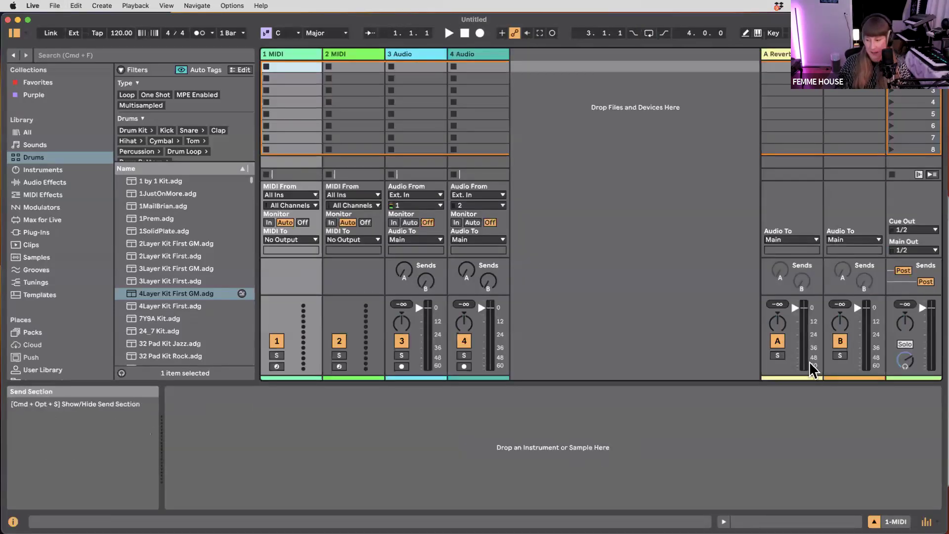
- Narrow the Live window to expose the Finder window behind it and switch to the stems folder in Finder
key("ctrl+Up")
left_click(600, 207)
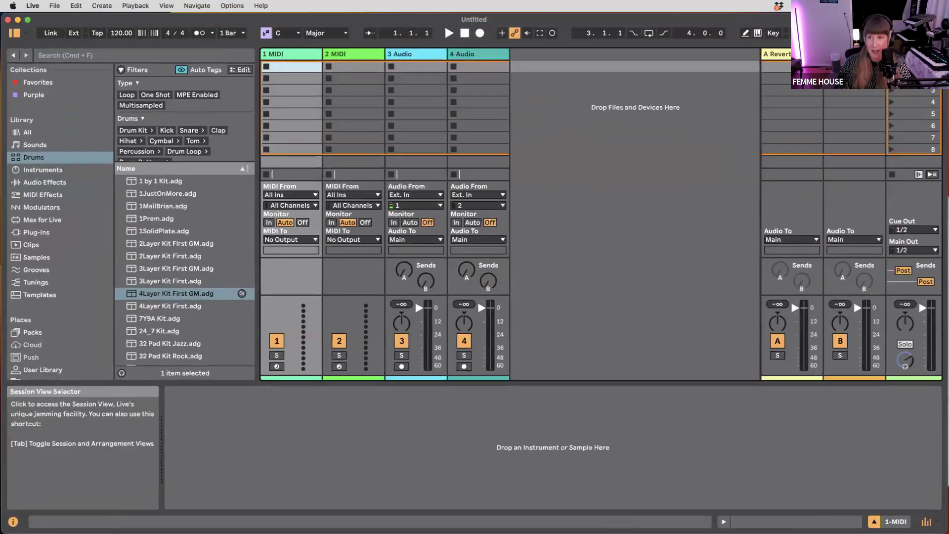
left_click_drag(948, 44, 895, 44)
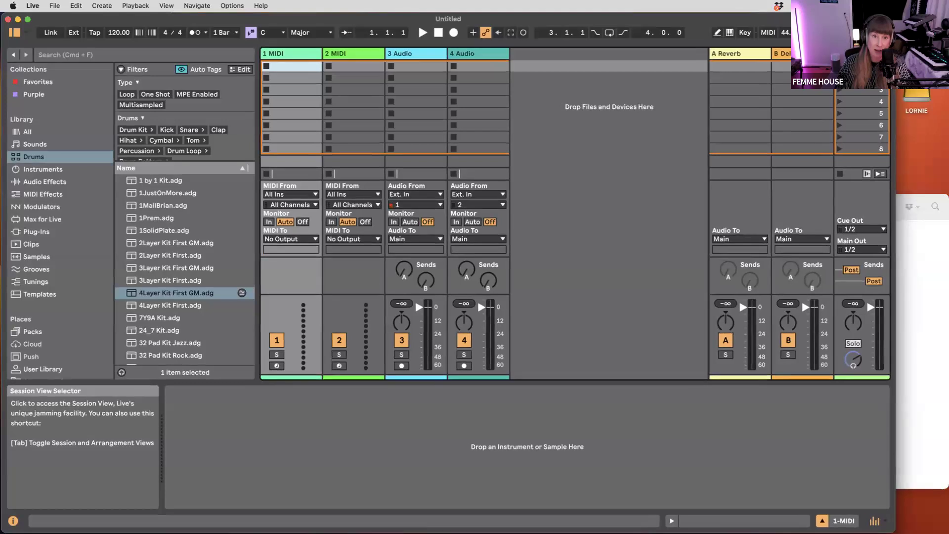
left_click(922, 193)
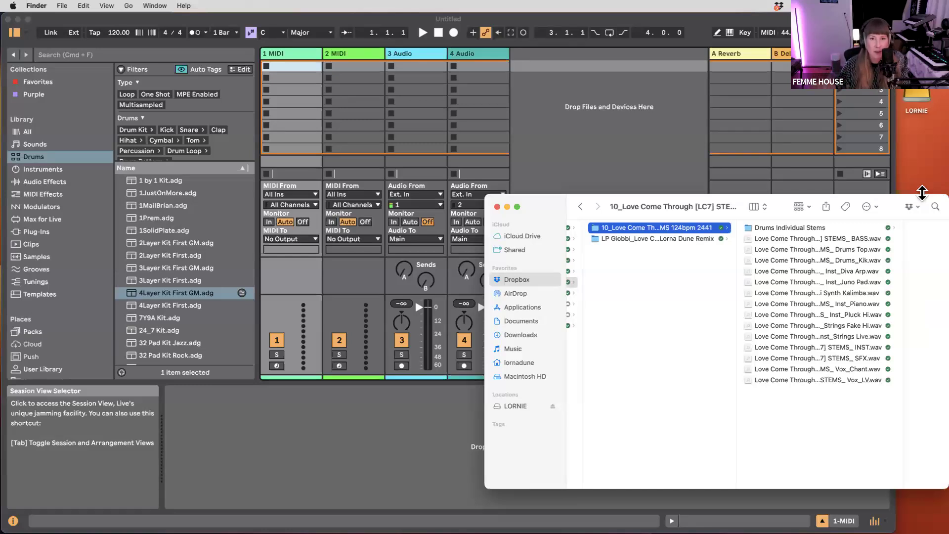
- Switch back to Live and show the Favorites collection in the browser
left_click(605, 143)
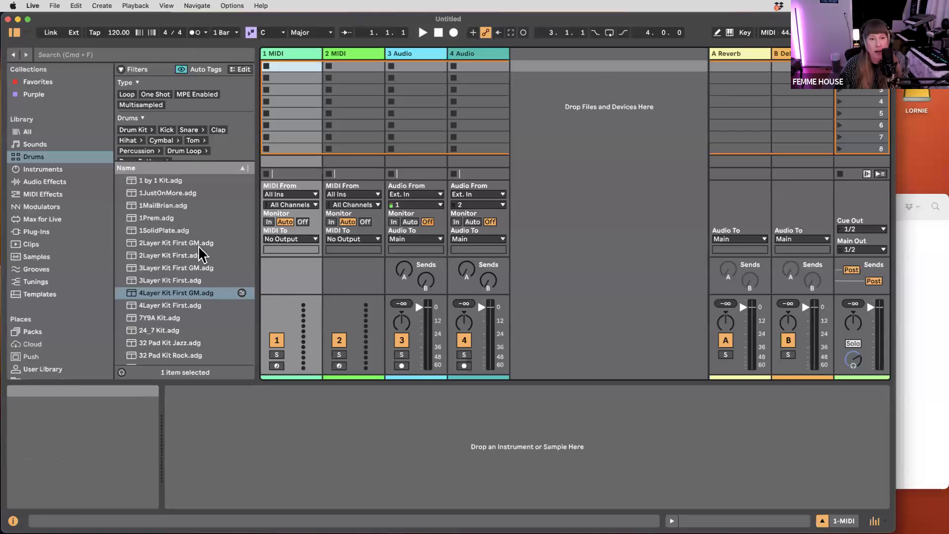
left_click(38, 82)
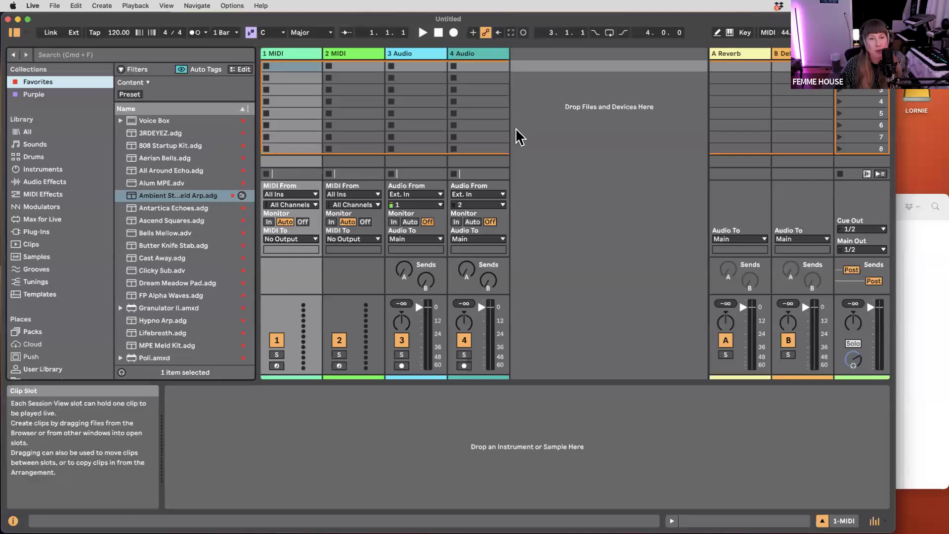
- Switch to Finder, reposition and widen the stems window and its file column, and open the Drums Individual Stems folder
left_click(916, 193)
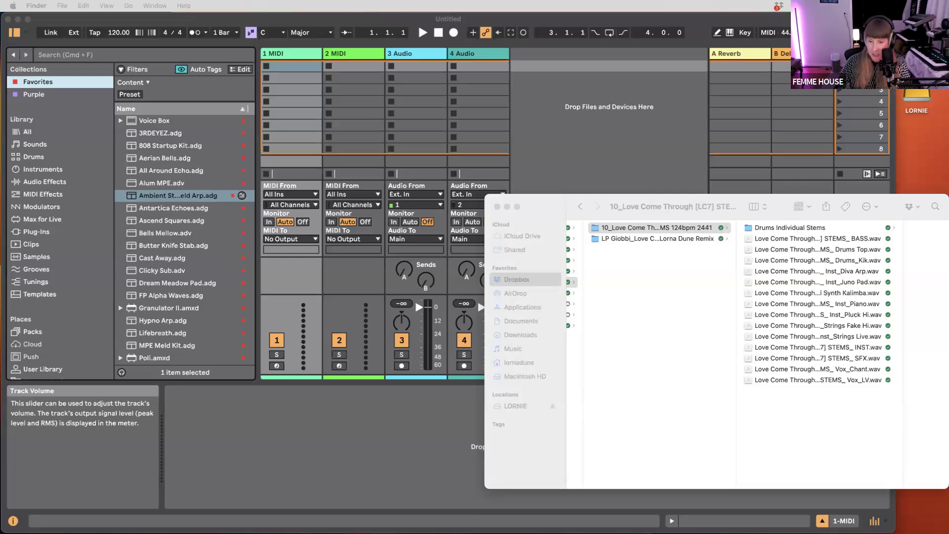
mouse_move(638, 522)
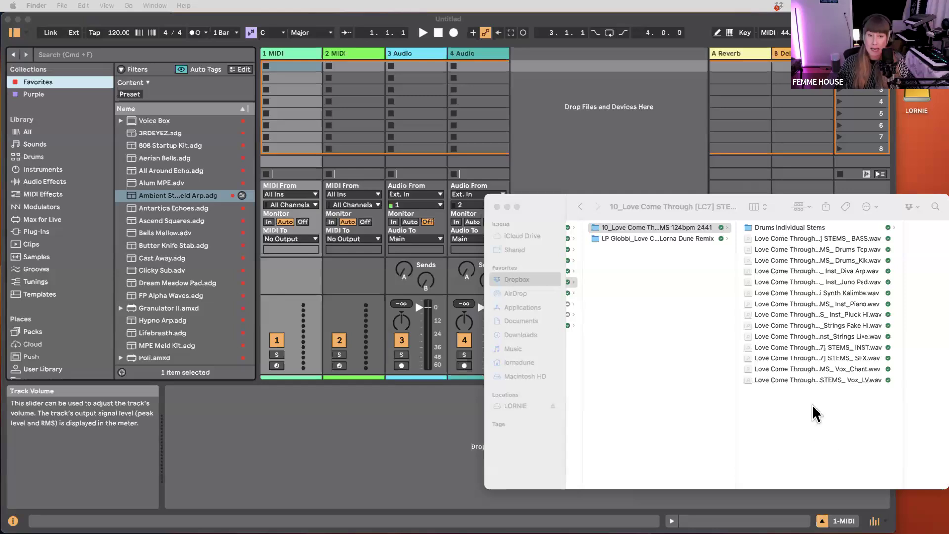
left_click_drag(775, 198, 694, 194)
left_click_drag(820, 225, 854, 226)
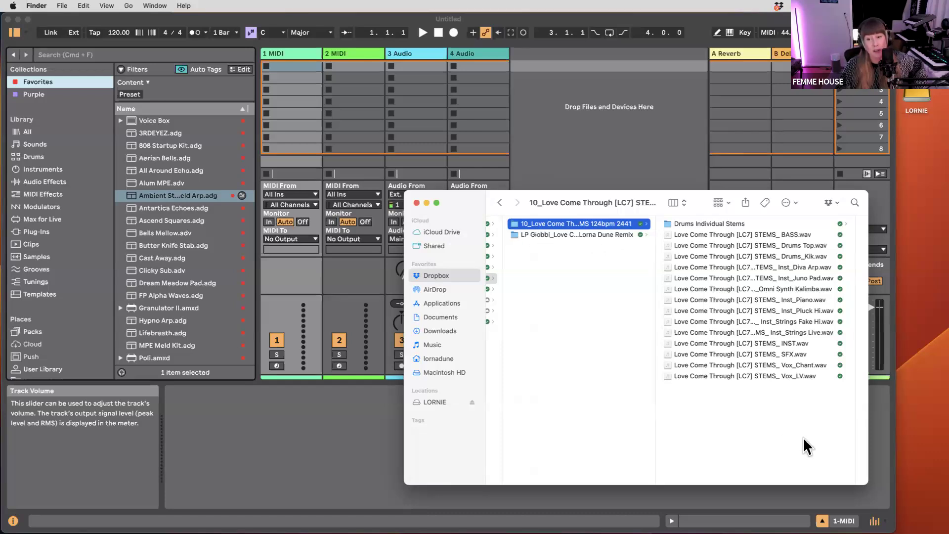
left_click_drag(855, 382, 895, 384)
left_click_drag(487, 207, 505, 207)
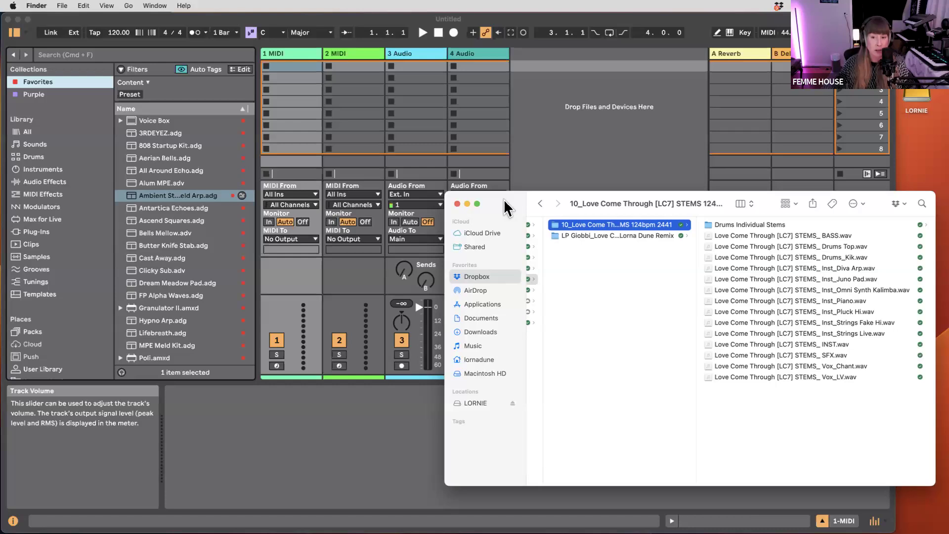
left_click(776, 228)
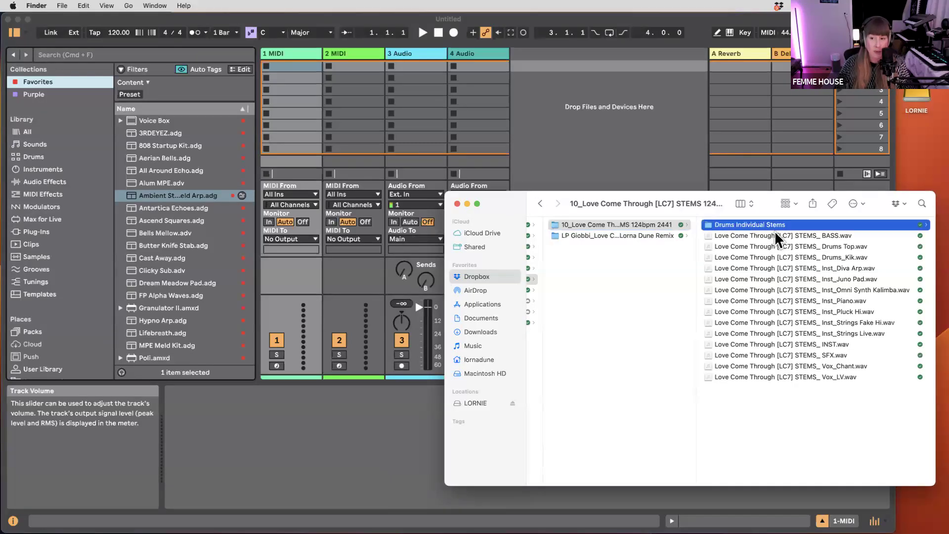
scroll(774, 277, "left", 5)
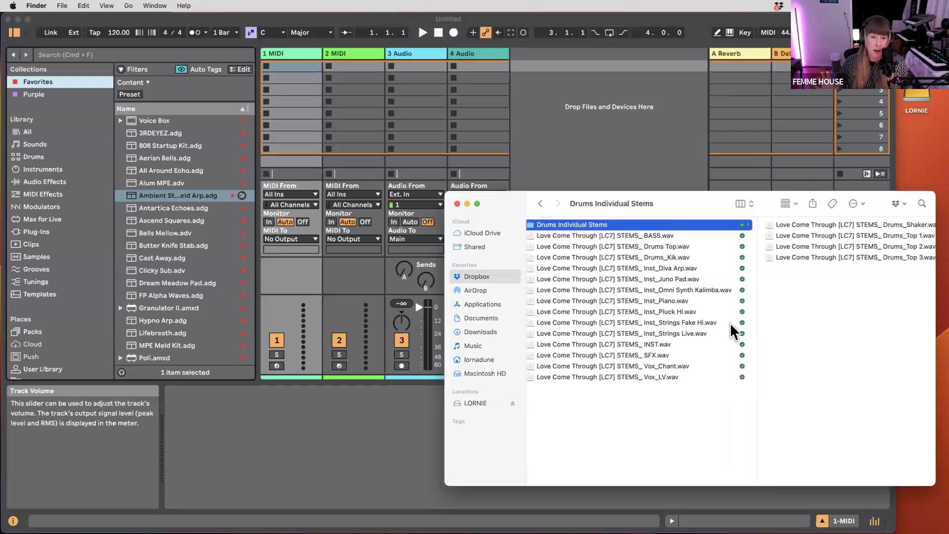
- Switch to Live and change from Session View to Arrangement View
left_click(640, 145)
key("Tab")
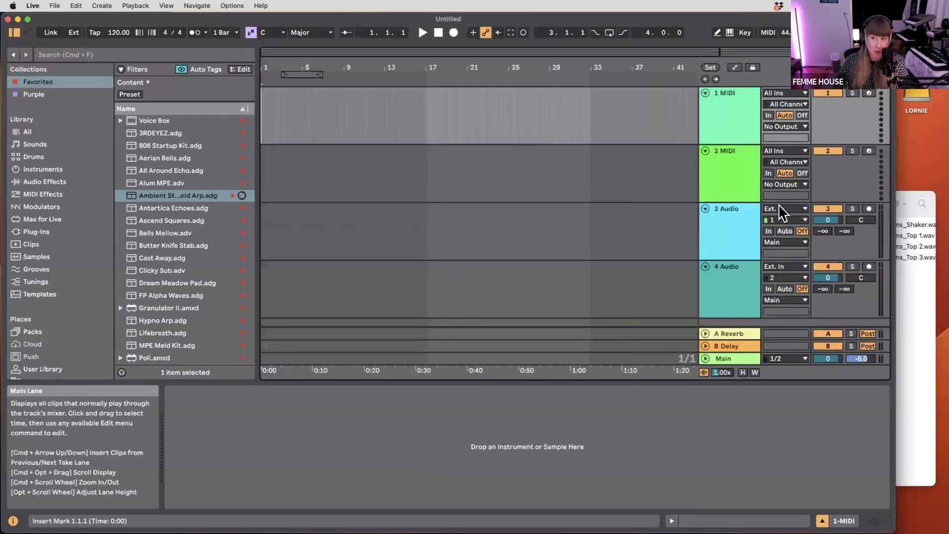
- Switch to Finder and move the stems window over the middle of the Live arrangement
left_click(919, 205)
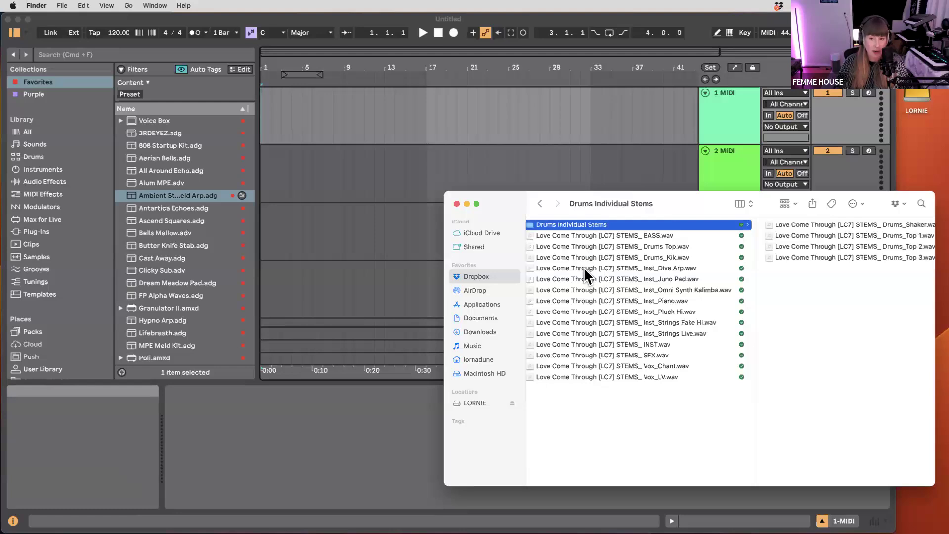
scroll(583, 267, "left", 3)
scroll(583, 268, "right", 3)
scroll(583, 268, "left", 1)
scroll(584, 271, "left", 2)
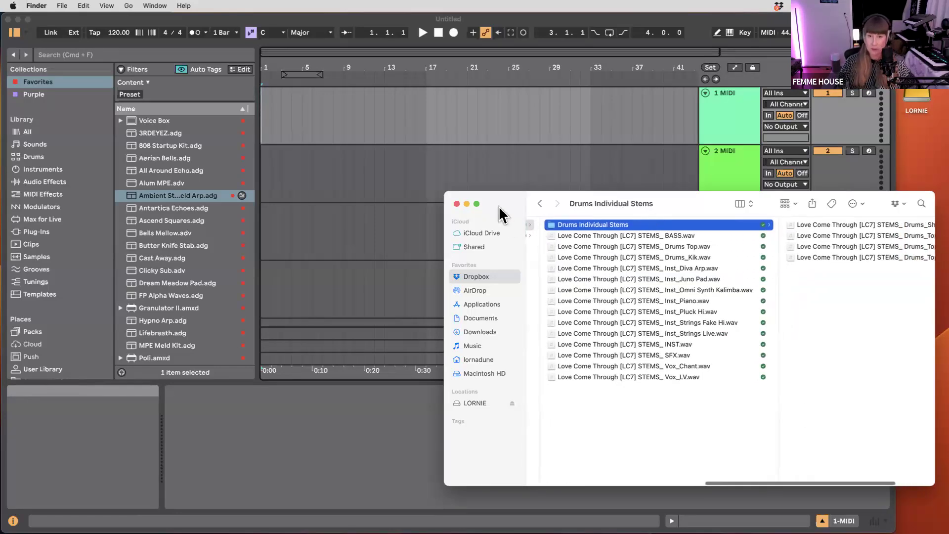
left_click_drag(500, 213, 368, 106)
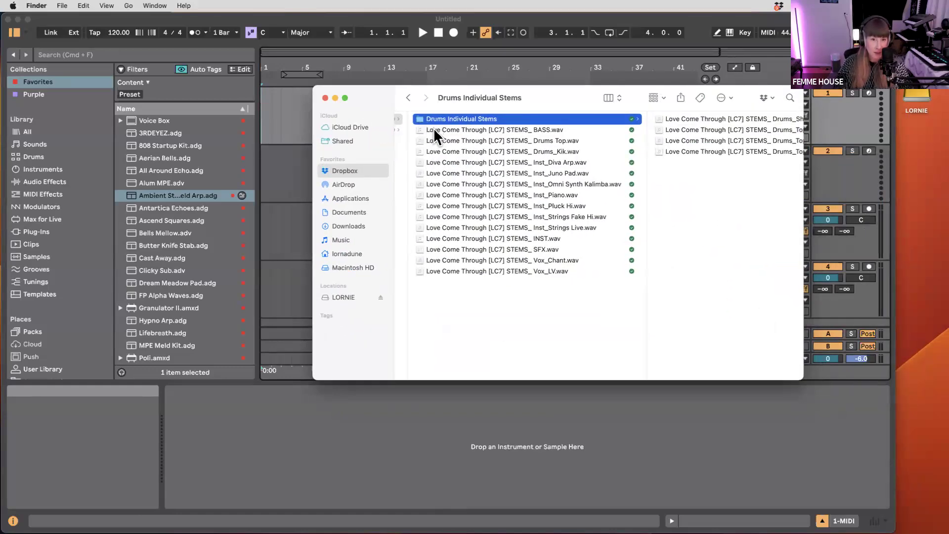
- Inspect the BASS, Drums Top, Drums_Kik and INST stem files one after another
left_click(548, 129)
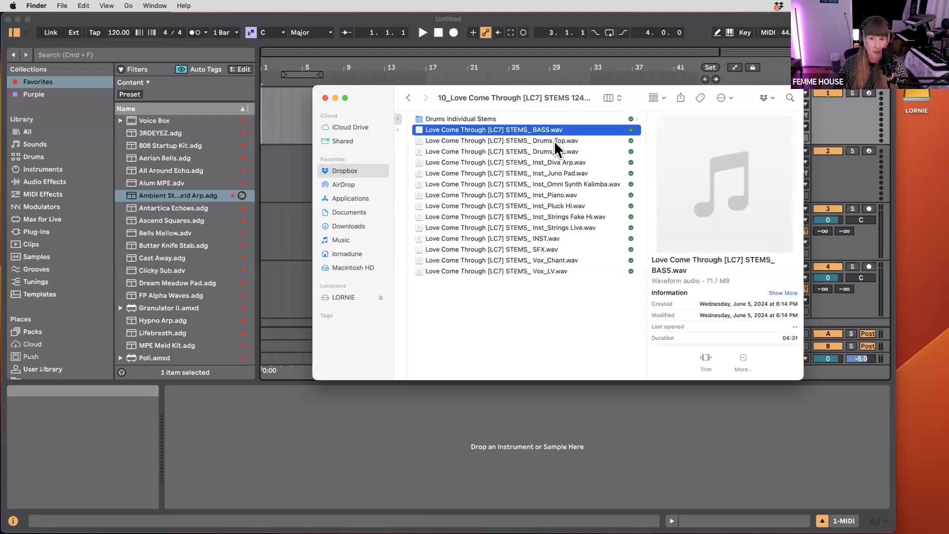
left_click(554, 141)
left_click(551, 152)
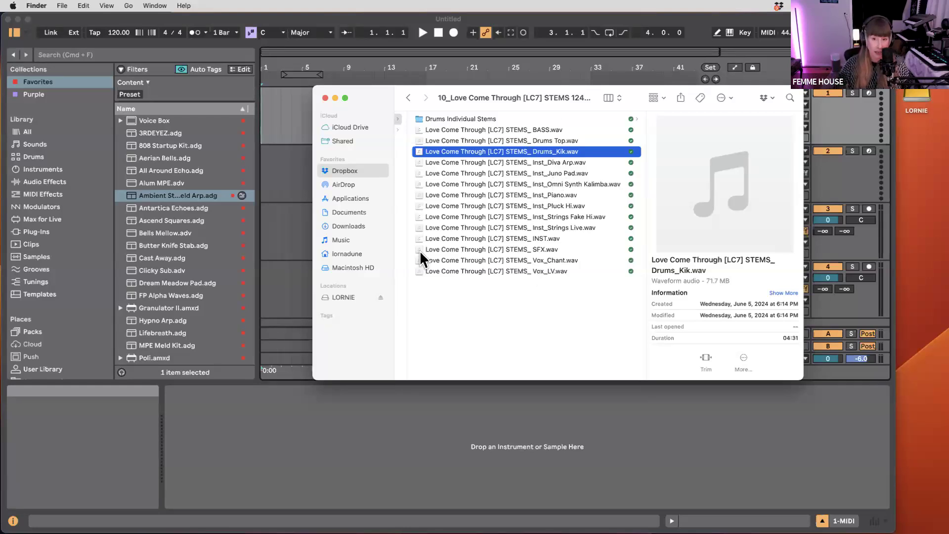
left_click(543, 140)
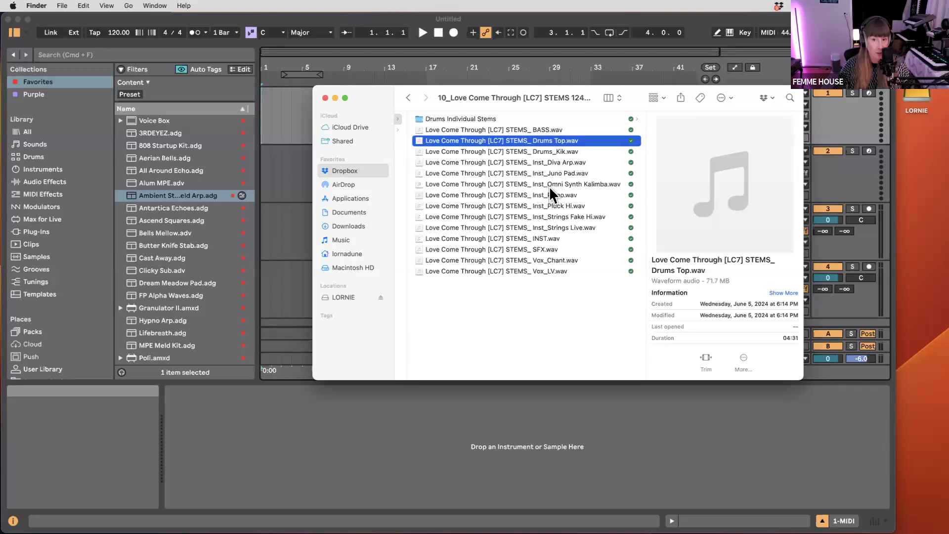
left_click(544, 239)
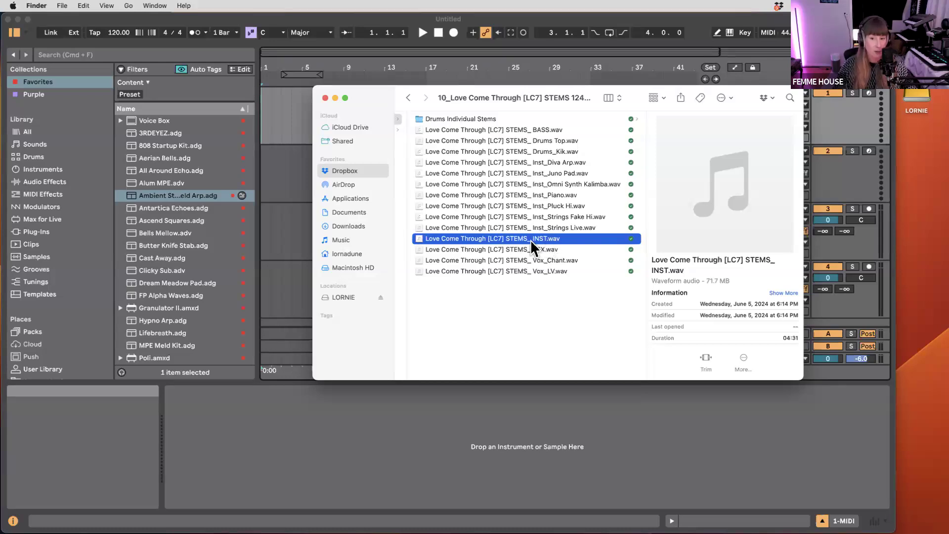
- Enlarge the Finder window and examine the Drums Individual Stems folder against the Drums Top stem, previewing the Drums_Shaker file
left_click(479, 120)
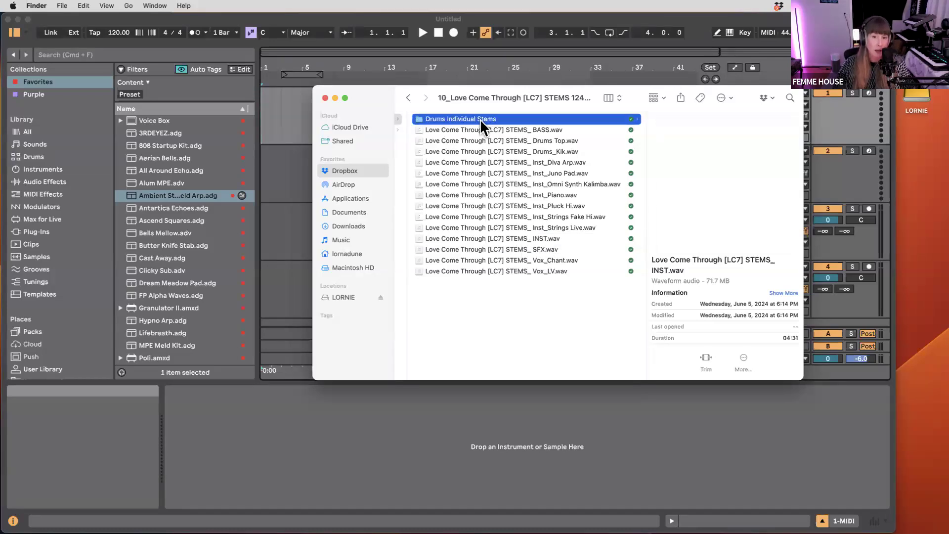
scroll(434, 119, "left", 3)
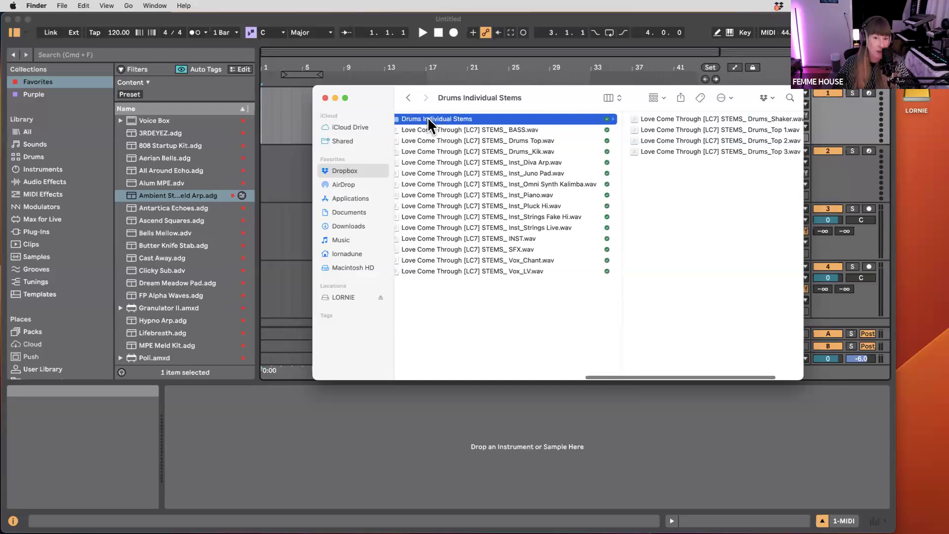
scroll(435, 120, "right", 3)
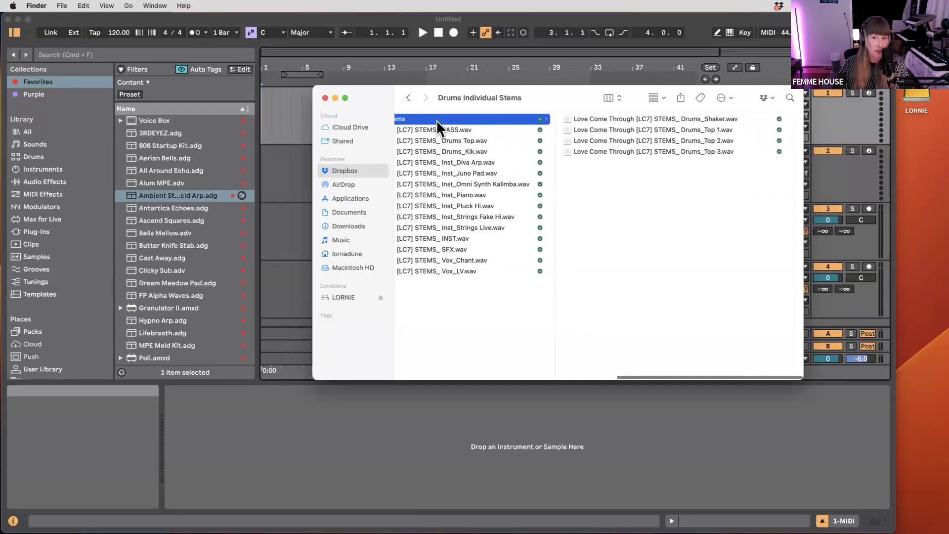
left_click(704, 117)
left_click_drag(313, 86, 85, 114)
left_click(346, 168)
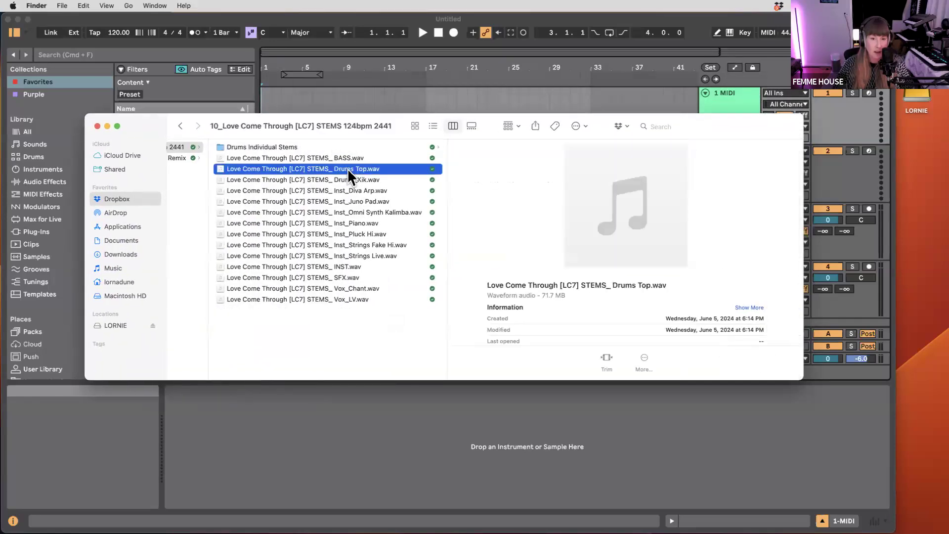
left_click(309, 148)
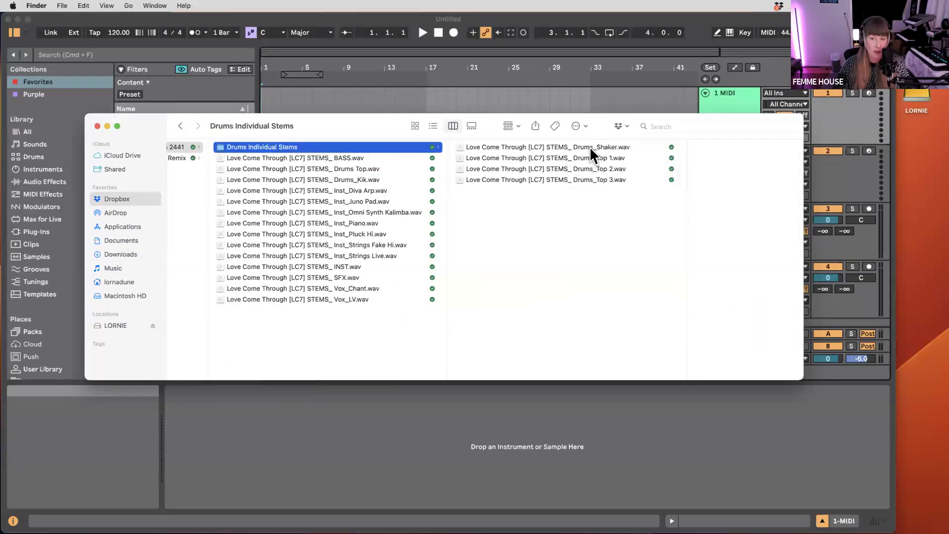
left_click(589, 147)
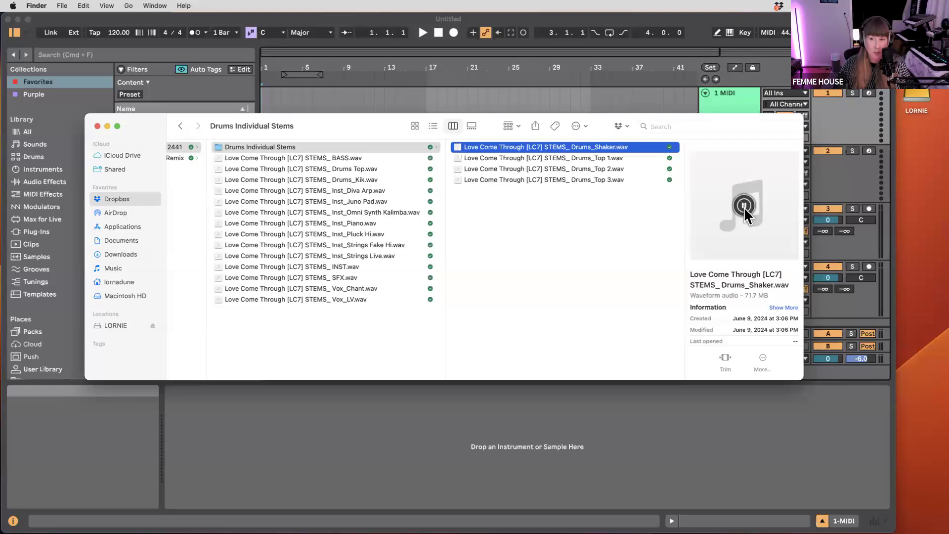
- Select the parent folder 10_Love Come Through [LC7] STEMS 124bpm 2441, widen its column, and reposition the Finder window
left_click_drag(427, 126, 660, 117)
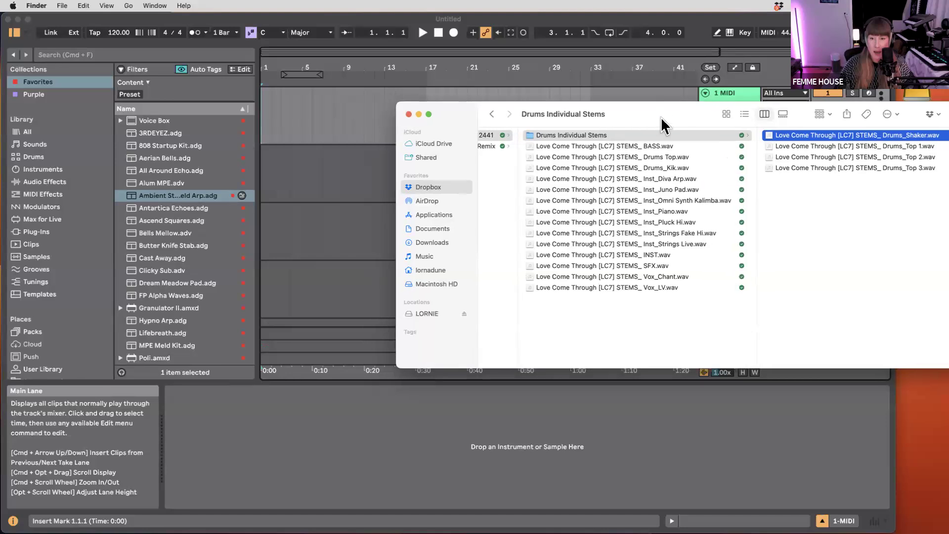
left_click(642, 147)
left_click_drag(514, 114, 593, 135)
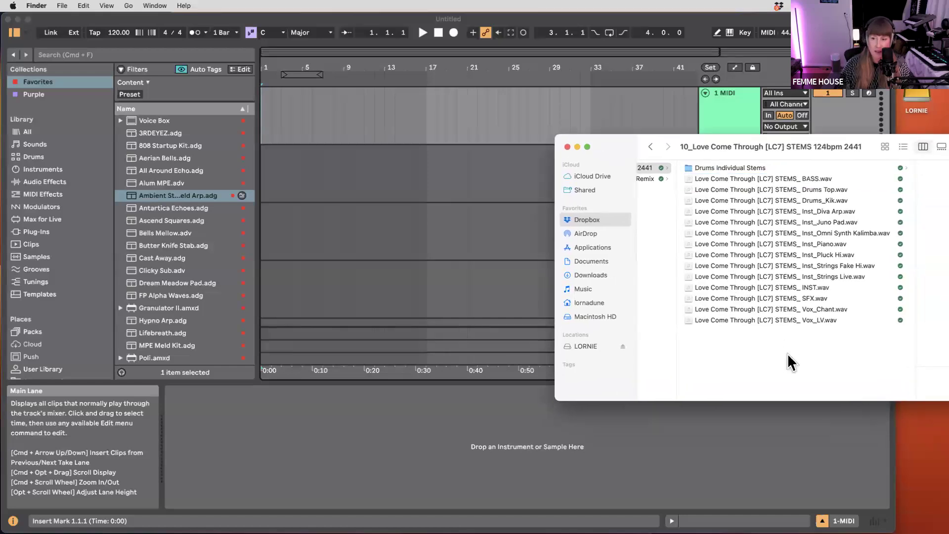
key("Left")
scroll(748, 200, "right", 5)
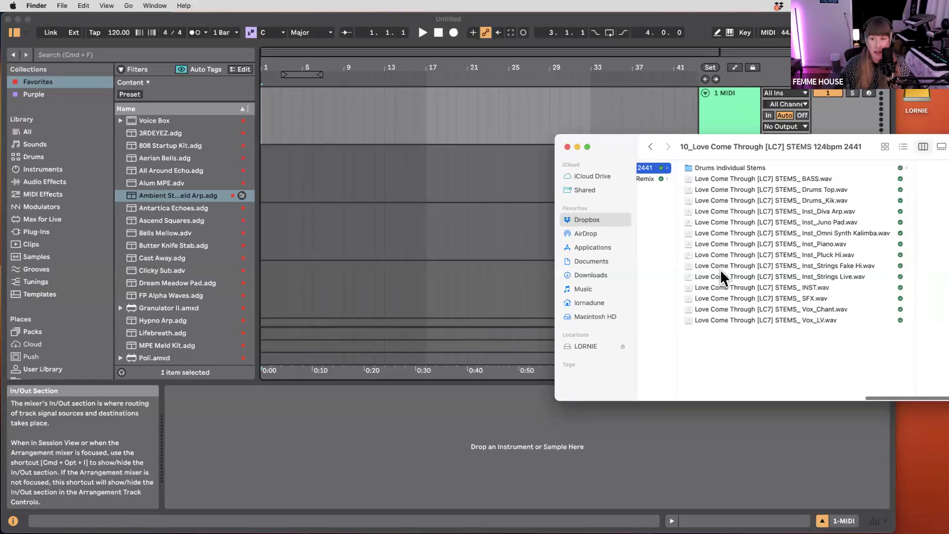
scroll(725, 268, "left", 4)
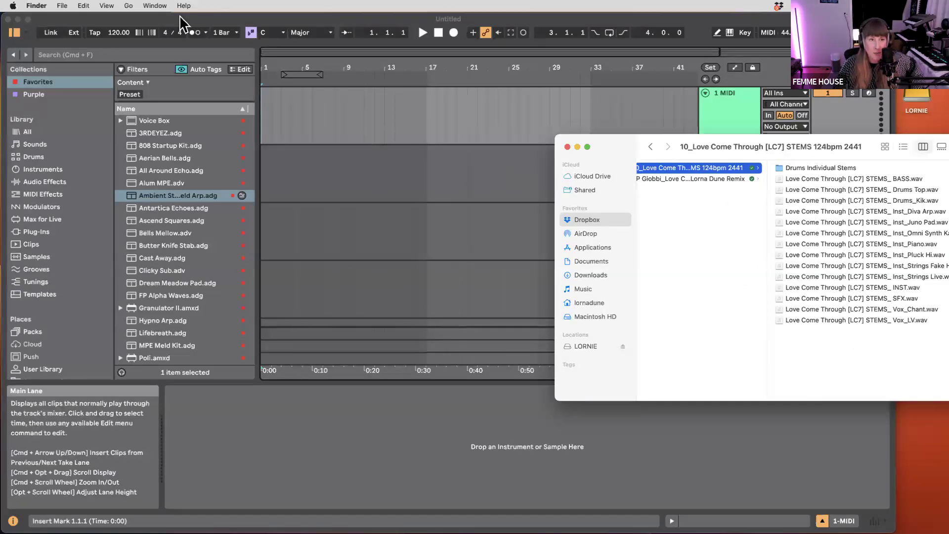
scroll(725, 227, "left", 2)
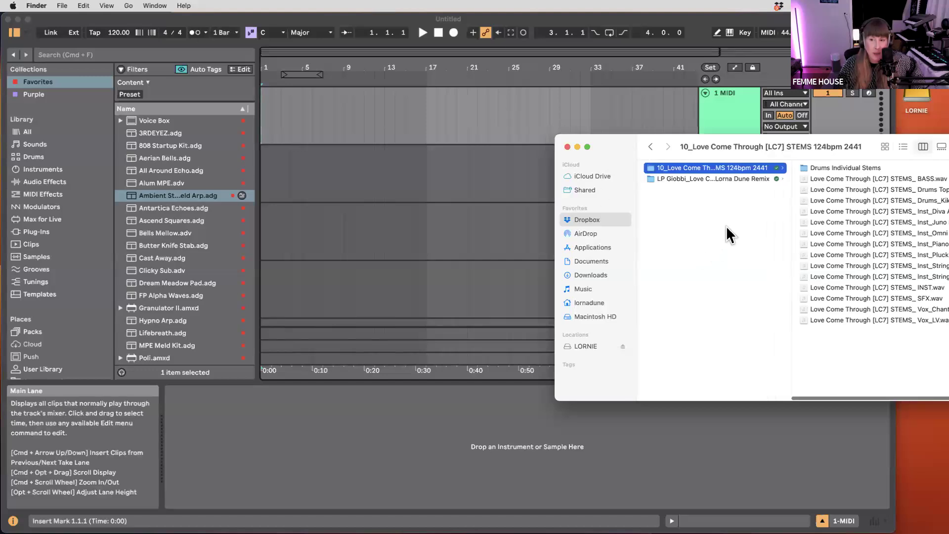
left_click_drag(791, 171, 823, 172)
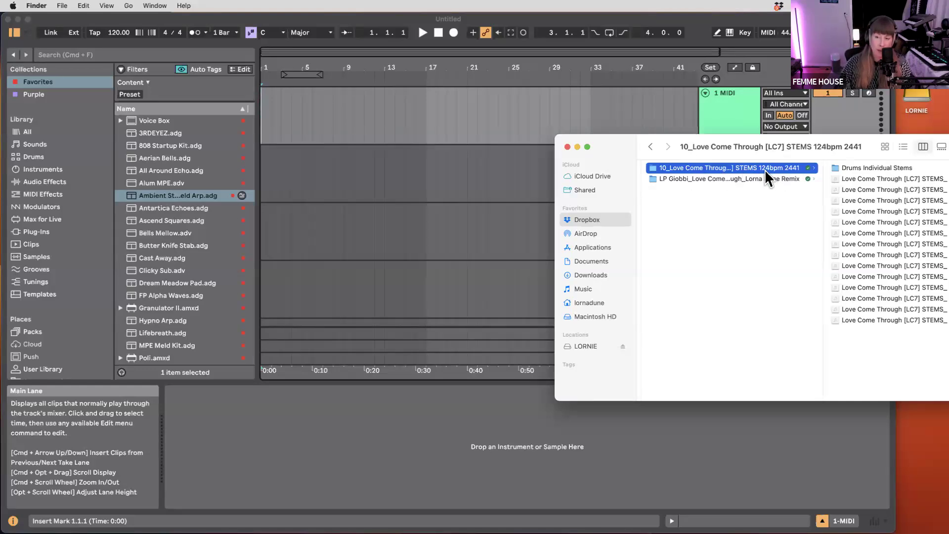
left_click_drag(665, 148, 444, 144)
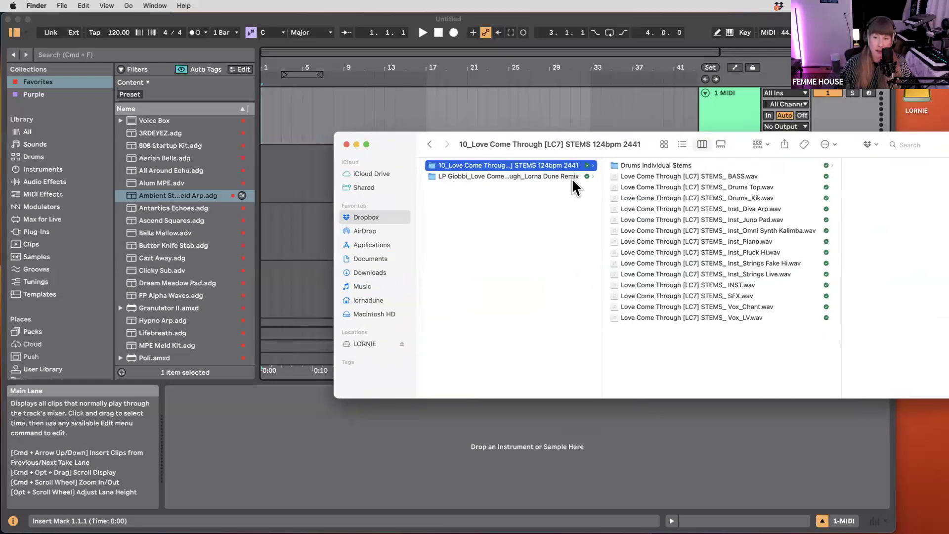
- Check the tempo in the name of the stems folder 10_Love Come Through [LC7] STEMS 124bpm 2441 and reposition the Finder window
left_click(549, 167)
key("Return")
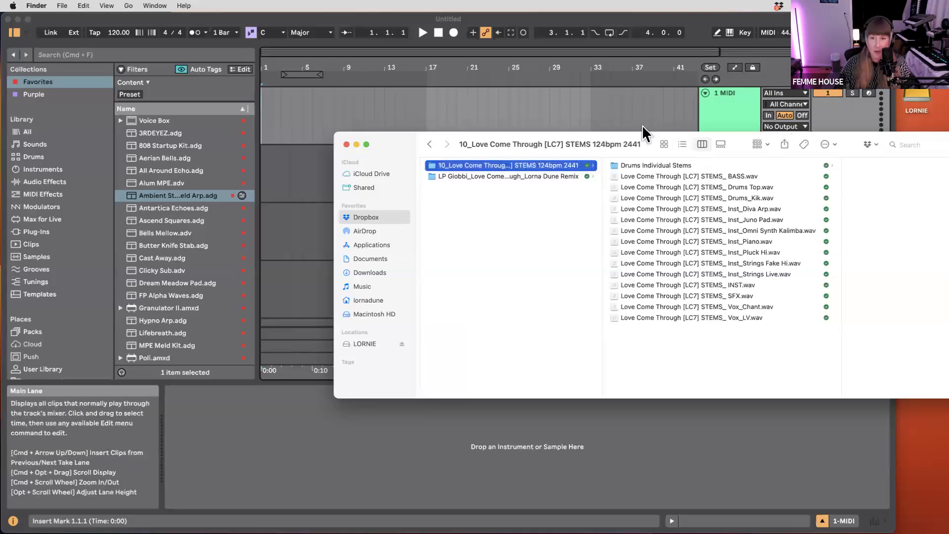
left_click_drag(641, 144, 683, 129)
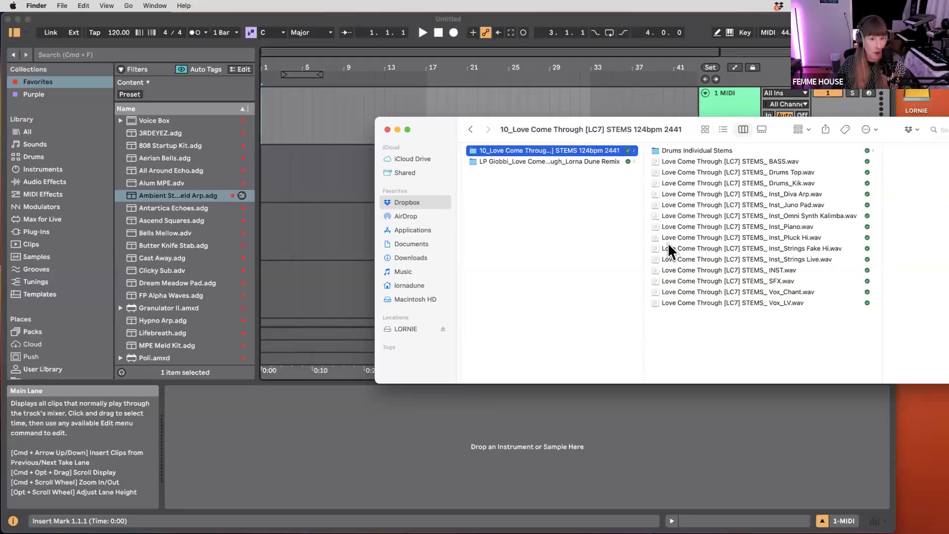
- Switch to Live and try setting the project tempo with Tap Tempo
left_click(96, 37)
left_click(94, 33)
left_click(95, 34)
left_click(95, 34)
left_click(95, 34)
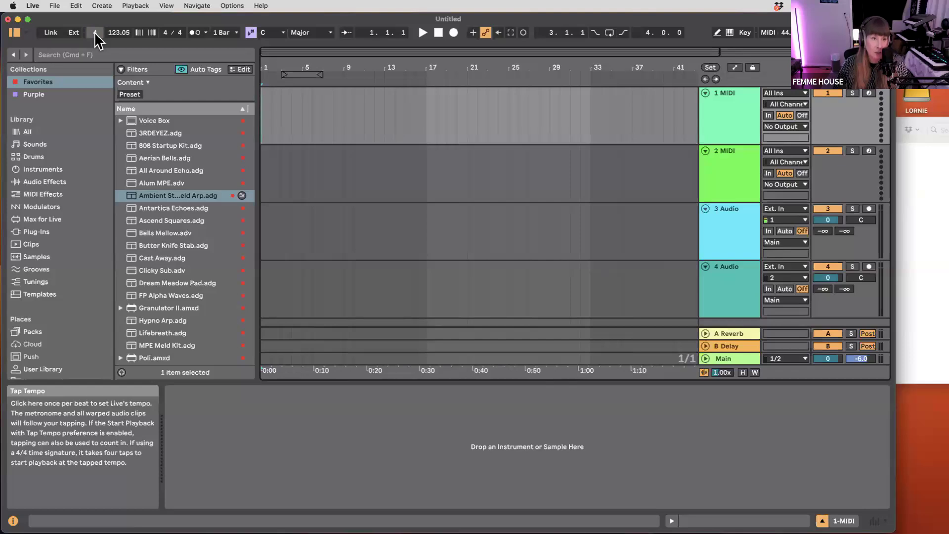
left_click(95, 33)
left_click(95, 34)
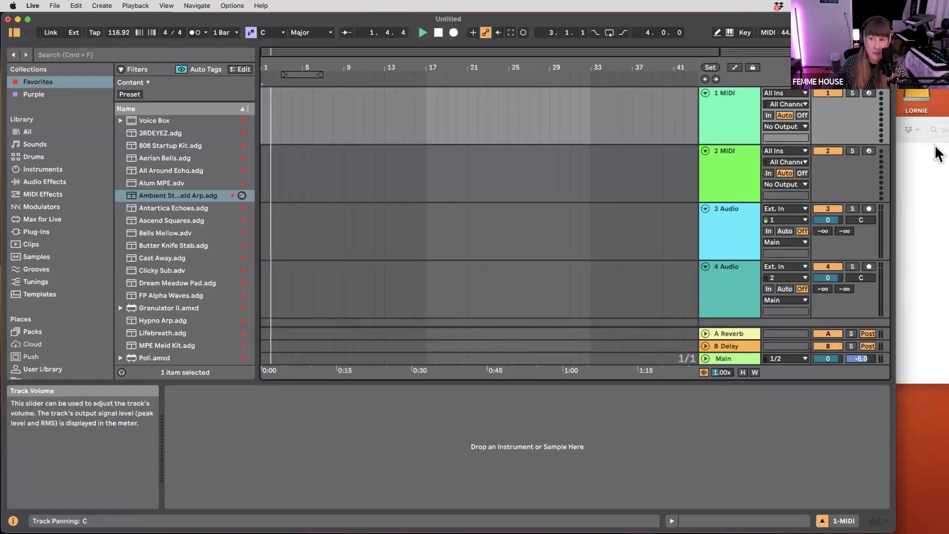
- Recheck the tempo in the Finder folder name, stop Live's playback and set the project tempo to 124 BPM
left_click(914, 166)
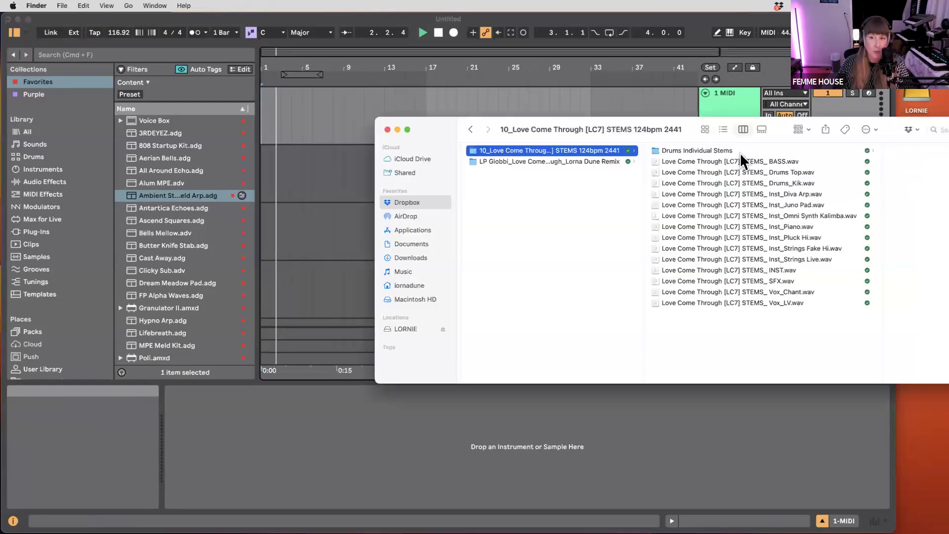
left_click(438, 33)
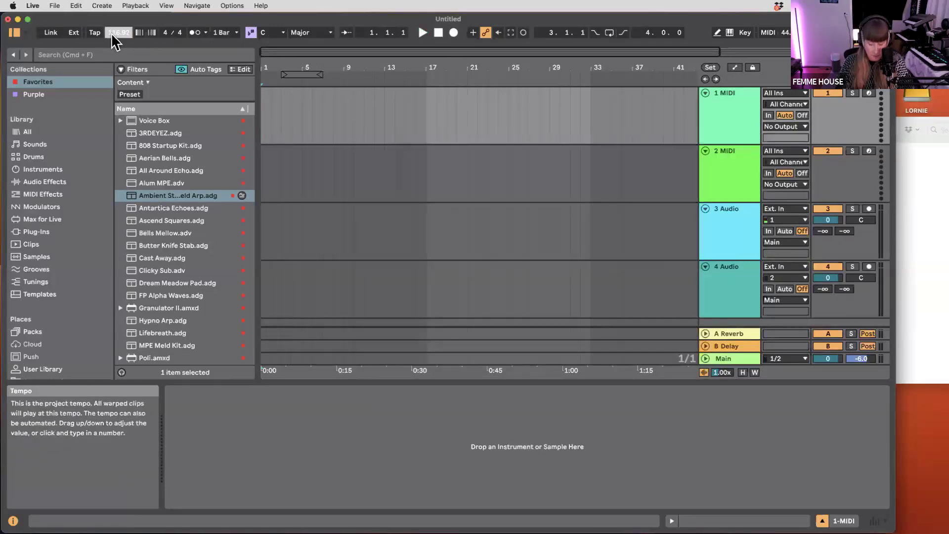
key("Return")
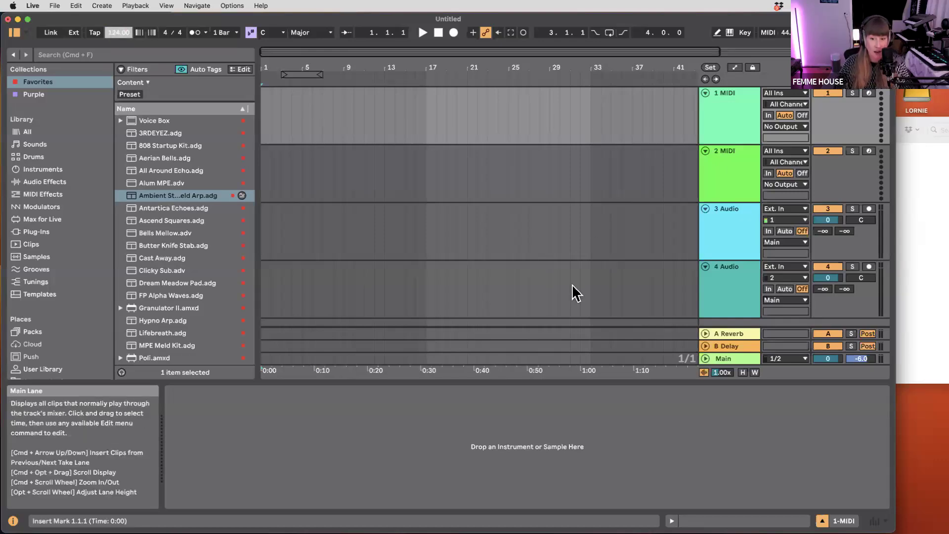
- Switch to Finder, select the BASS stem and move the window lower to uncover Live's upper tracks
left_click(921, 126)
left_click(710, 162)
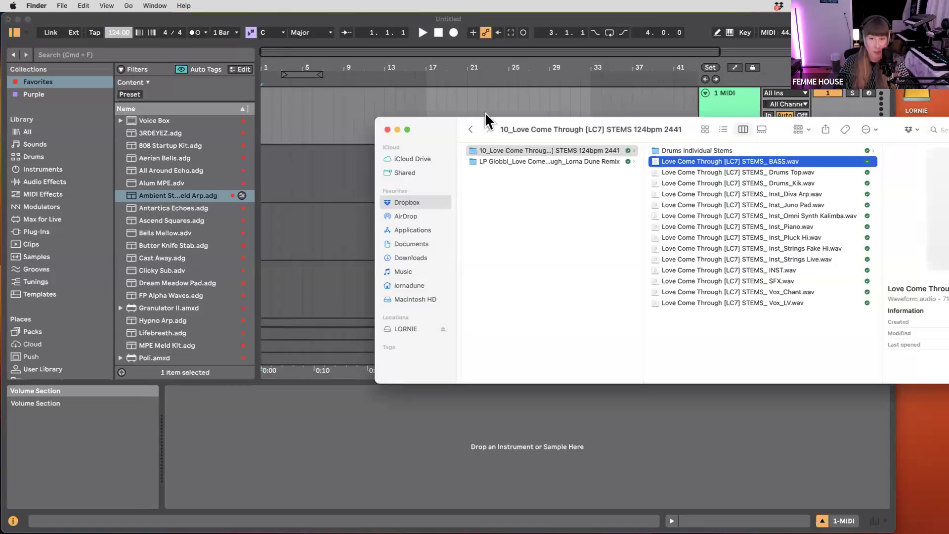
left_click_drag(438, 129, 504, 269)
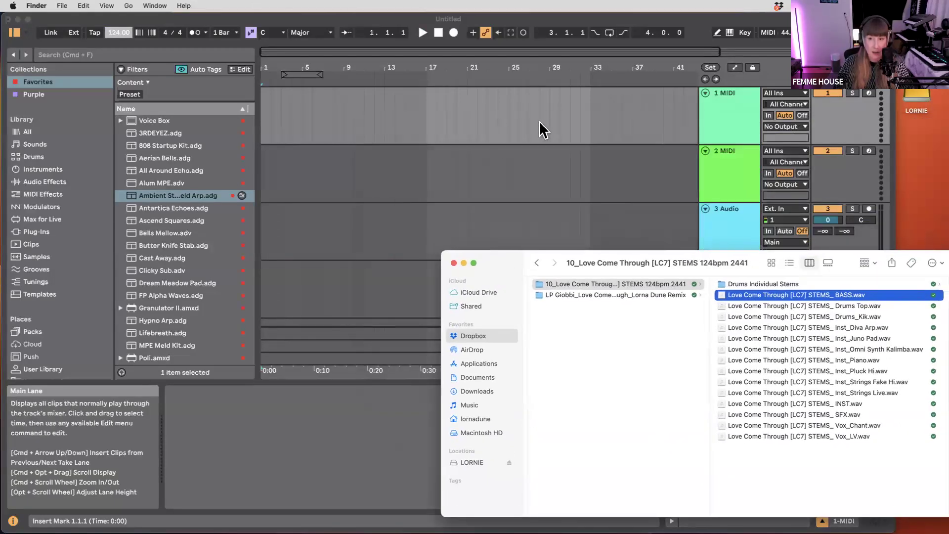
- Delete the two empty MIDI tracks from the Live set, keeping only the two audio tracks
scroll(538, 120, "down", 2)
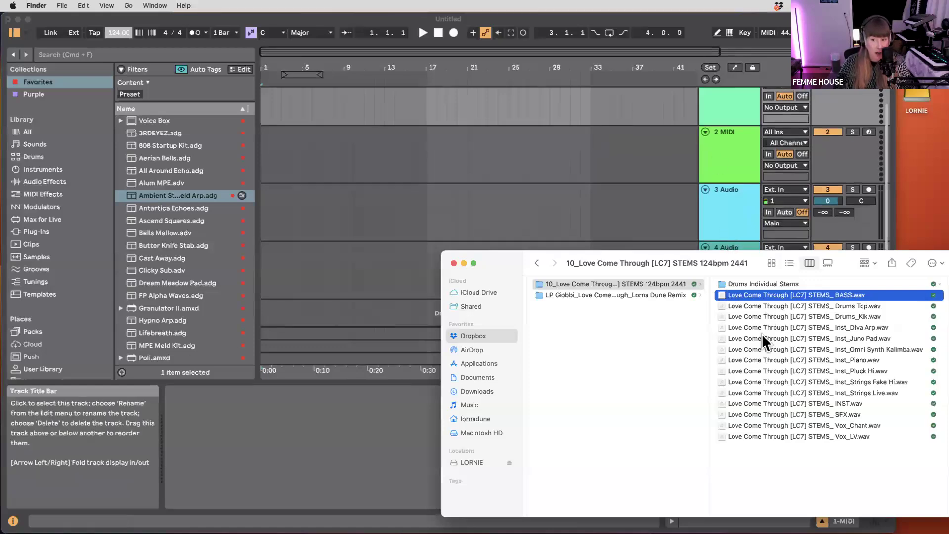
scroll(680, 145, "up", 2)
left_click(736, 106)
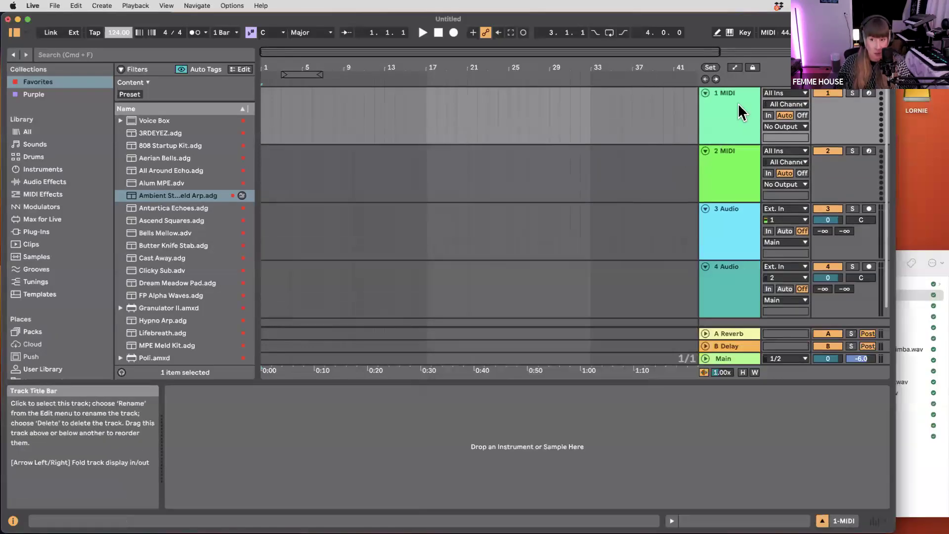
left_click(736, 106)
key("Delete")
key("Delete")
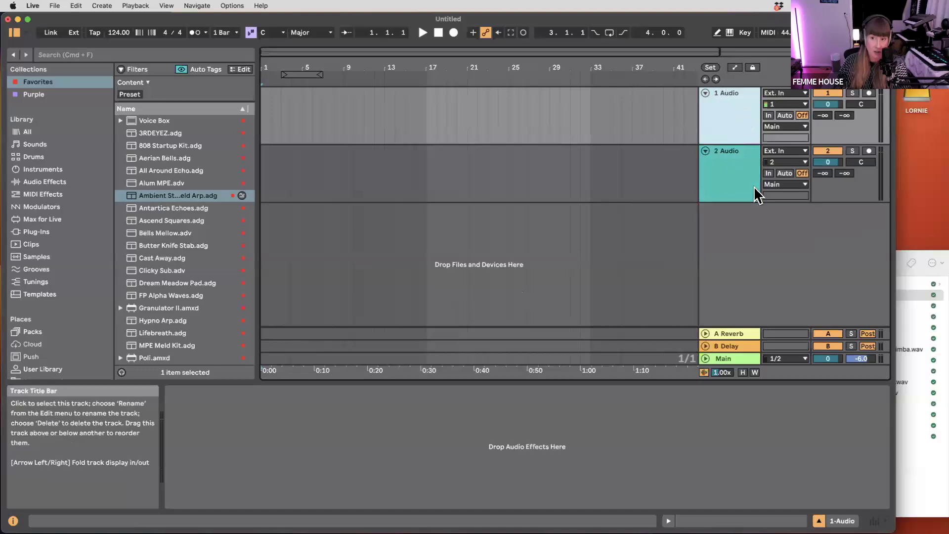
- Import all stem files from BASS to Vox_LV onto separate tracks at bar 1 and fit the arrangement to the view width
left_click(915, 251)
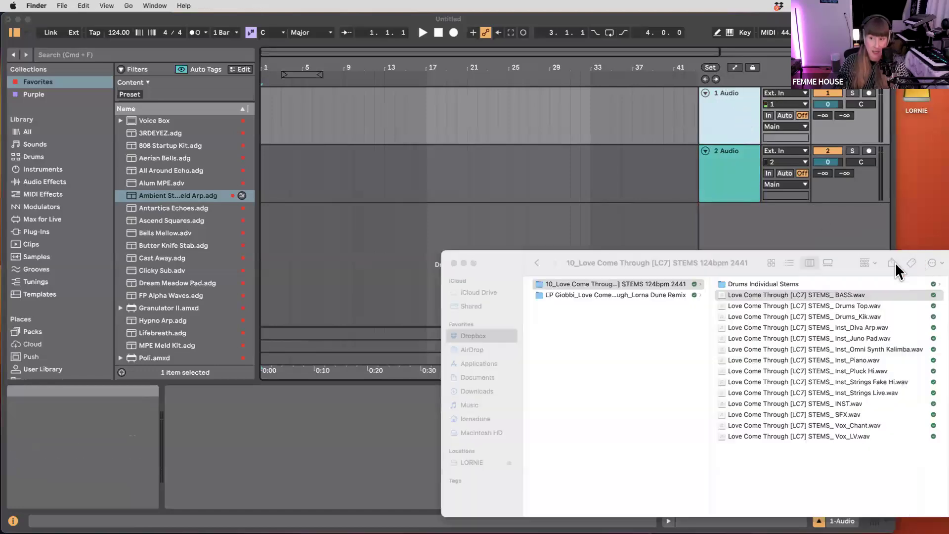
left_click(758, 350)
left_click(758, 295)
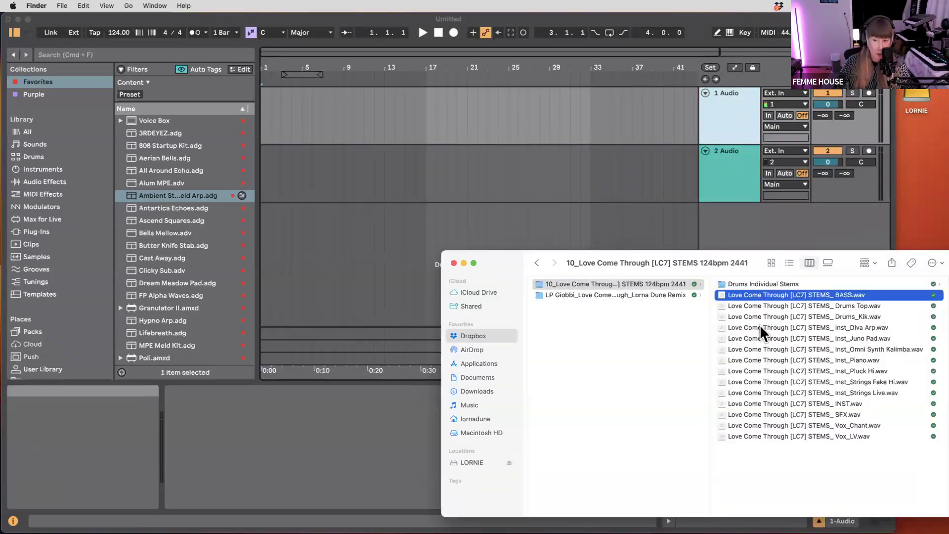
left_click(758, 436, "shift")
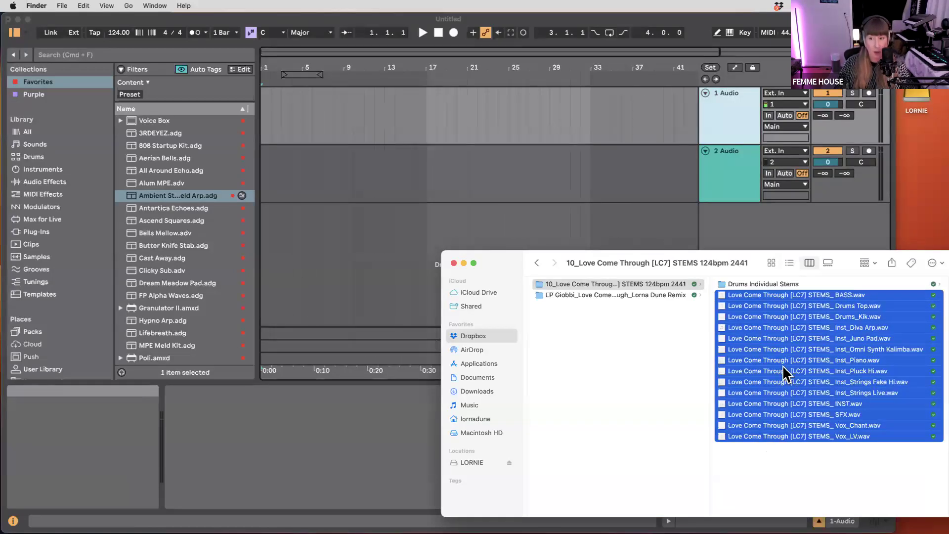
left_click_drag(775, 296, 652, 216)
left_click_drag(507, 141, 263, 129)
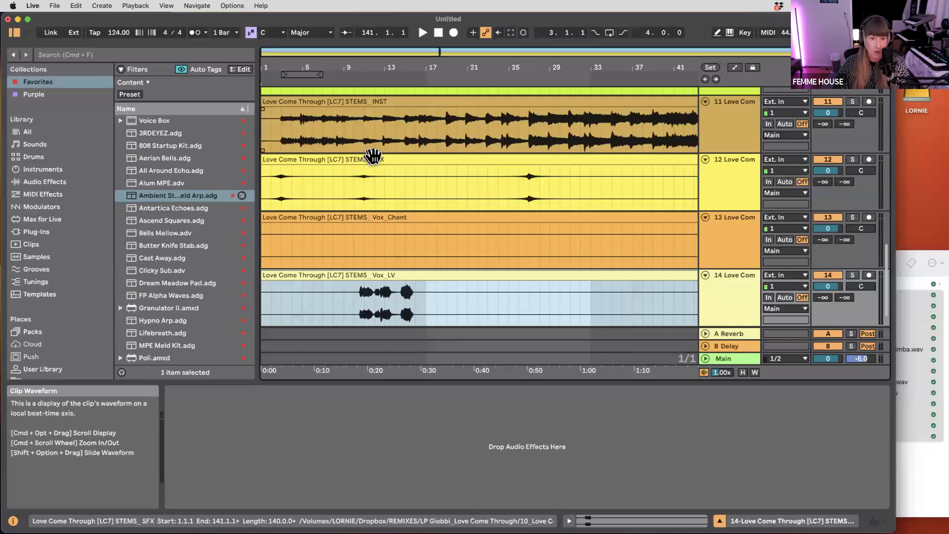
scroll(466, 209, "up", 3)
key("w")
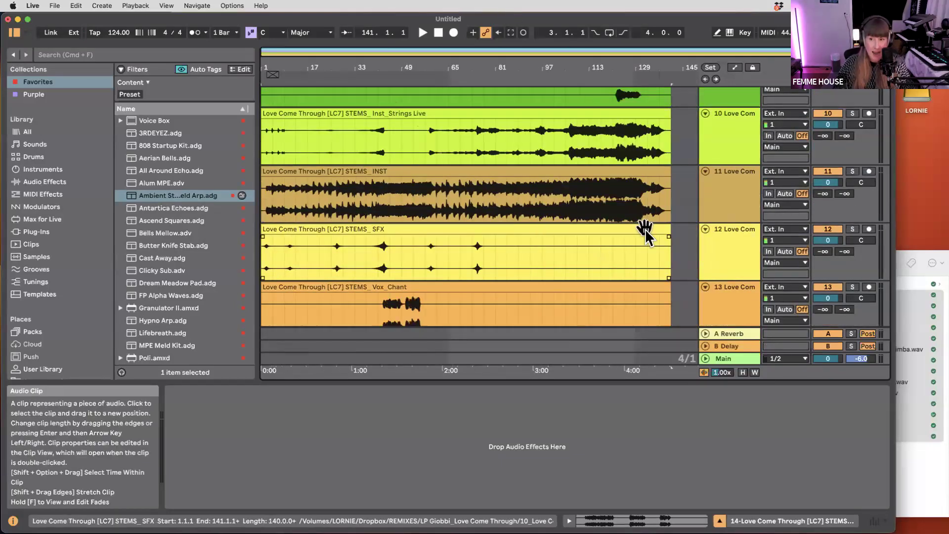
- Lower the Main track volume to -6.9 dB, checking its fader in Session View along the way
scroll(691, 276, "up", 3)
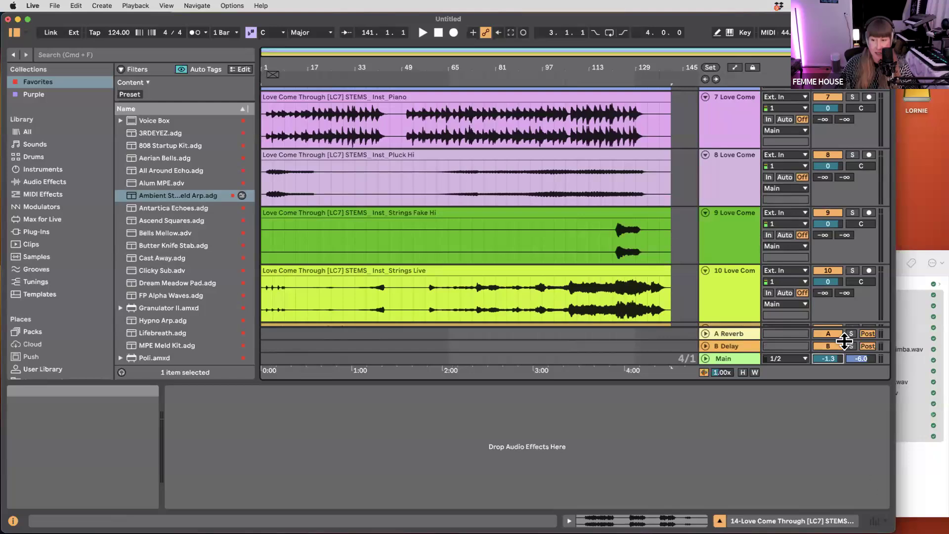
left_click_drag(835, 358, 835, 368)
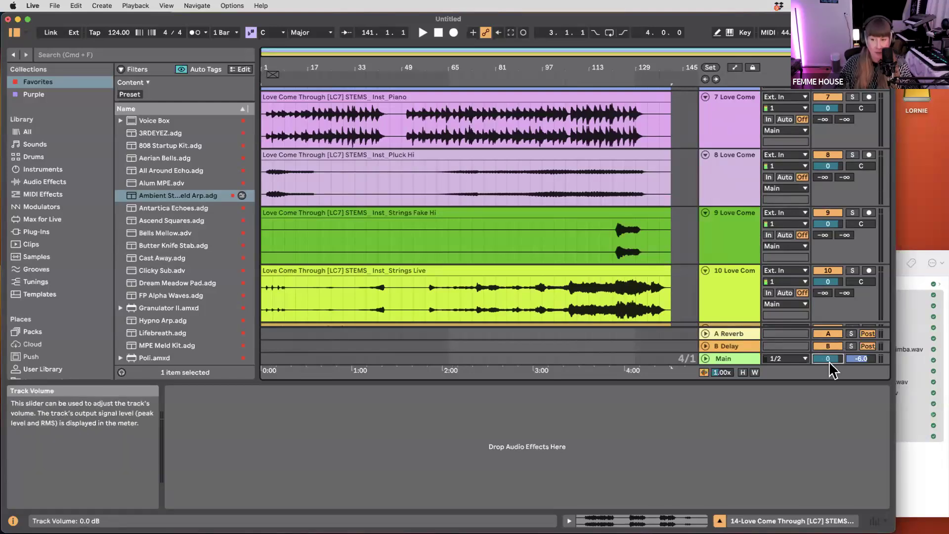
key("Tab")
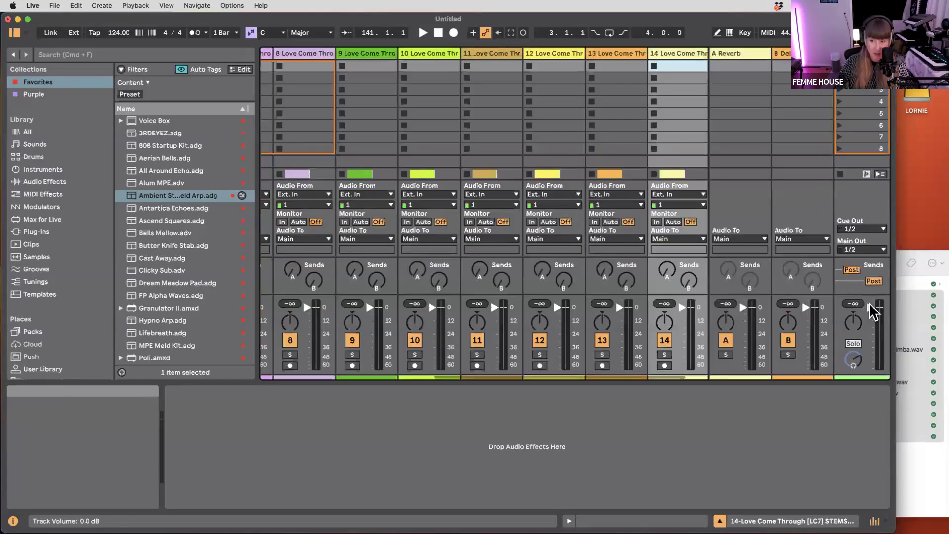
key("Tab")
left_click_drag(828, 358, 828, 363)
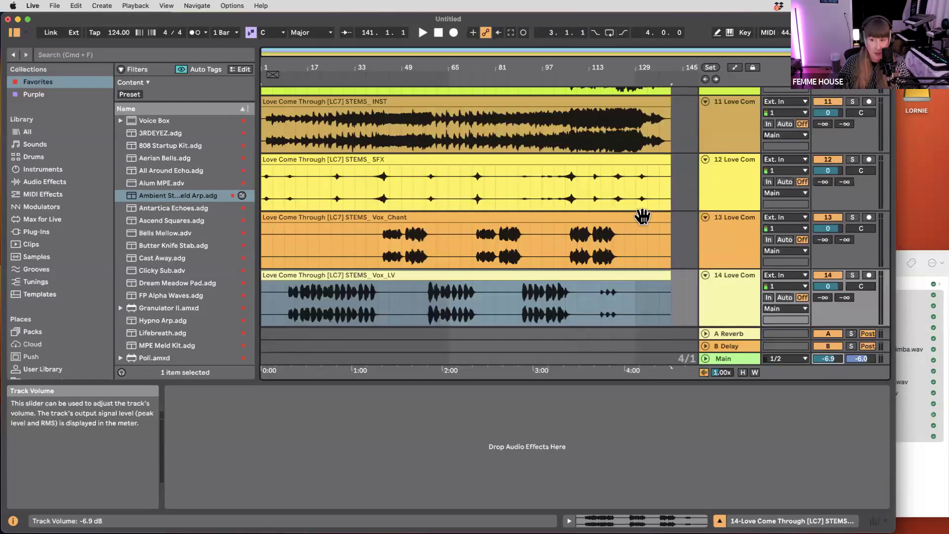
- Reorder the stem tracks so Drums_Kik comes first and Drums Top second, both above BASS
scroll(610, 187, "up", 3)
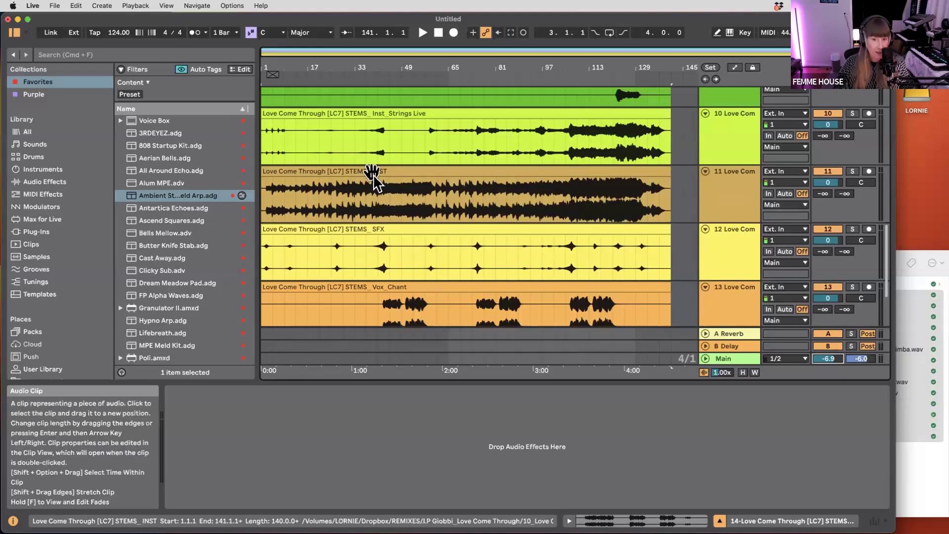
scroll(444, 202, "up", 10)
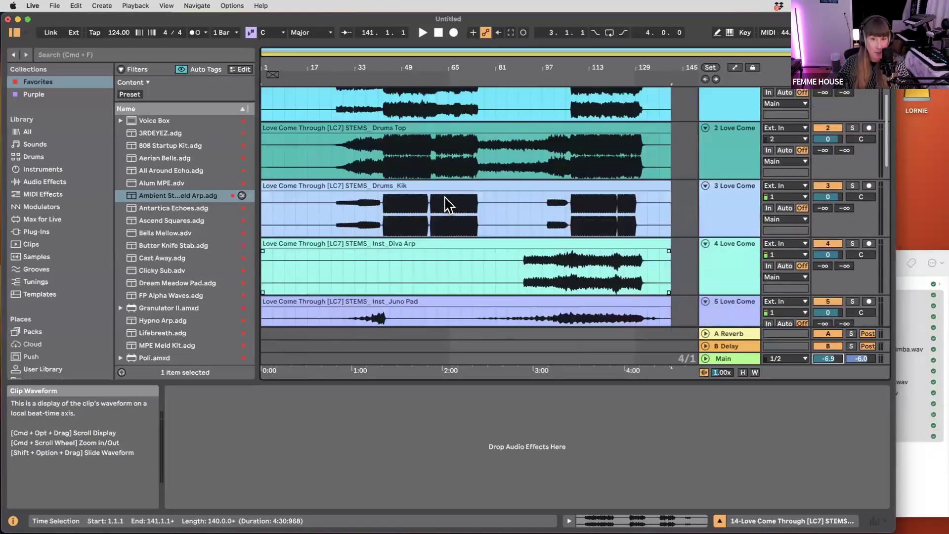
scroll(445, 202, "up", 1)
scroll(464, 227, "down", 5)
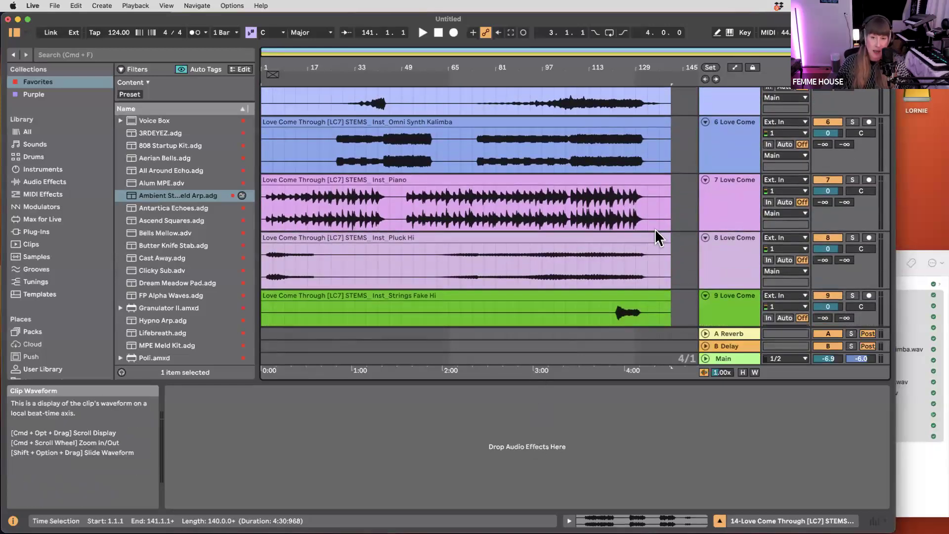
scroll(657, 234, "up", 5)
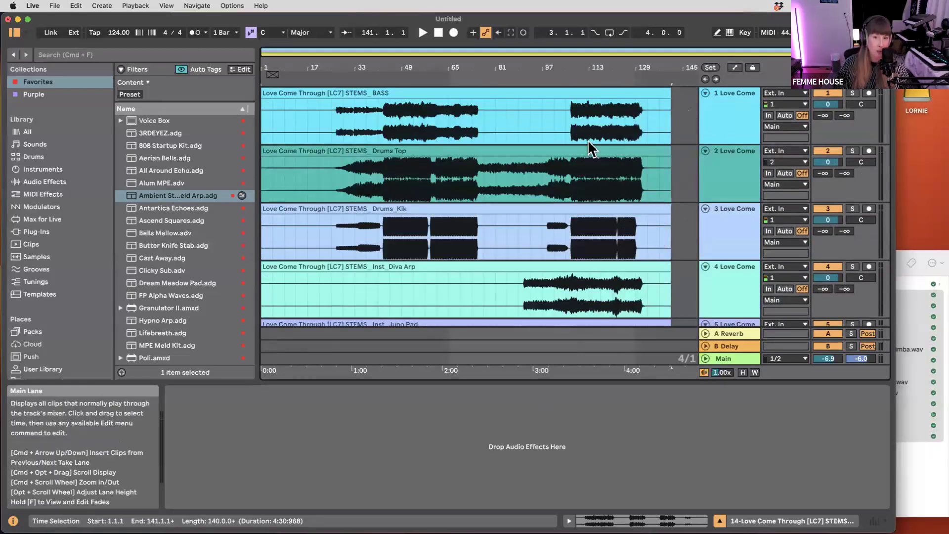
left_click_drag(723, 212, 730, 93)
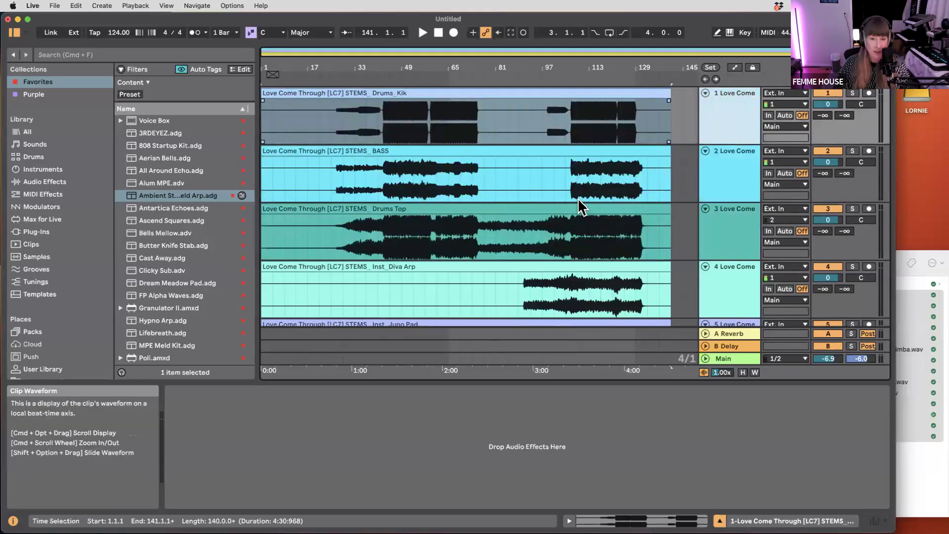
left_click_drag(739, 246, 642, 186)
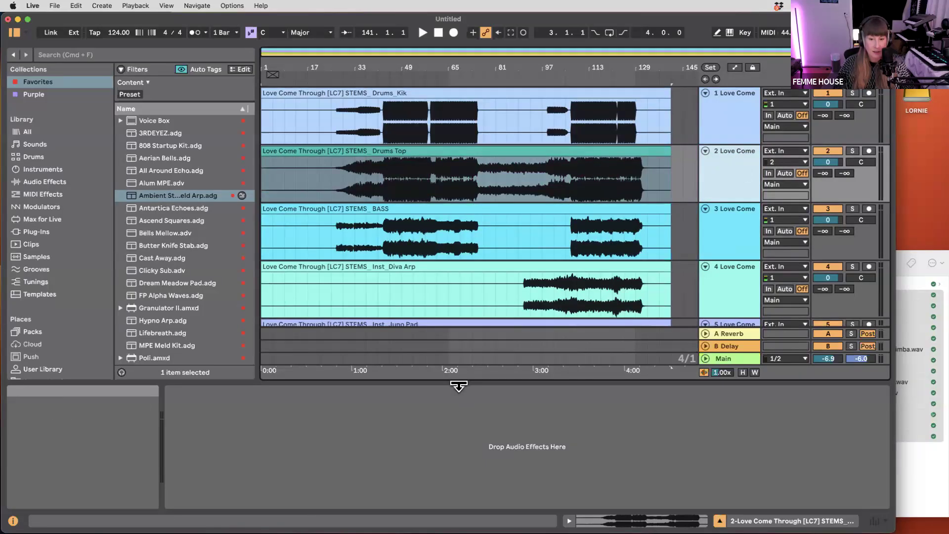
- Collapse the lower device area to enlarge the arrangement and look over the stem tracks
left_click_drag(455, 384, 465, 457)
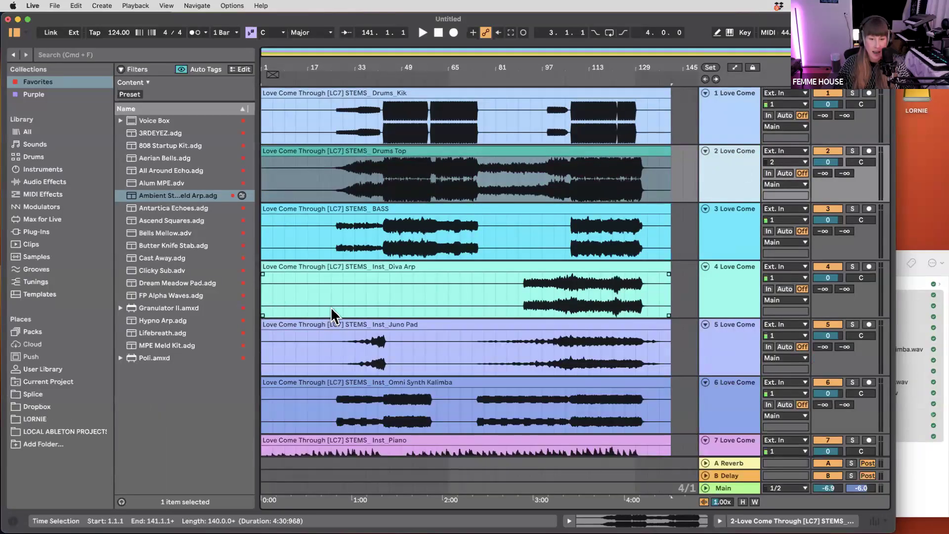
scroll(334, 310, "down", 3)
scroll(335, 310, "up", 3)
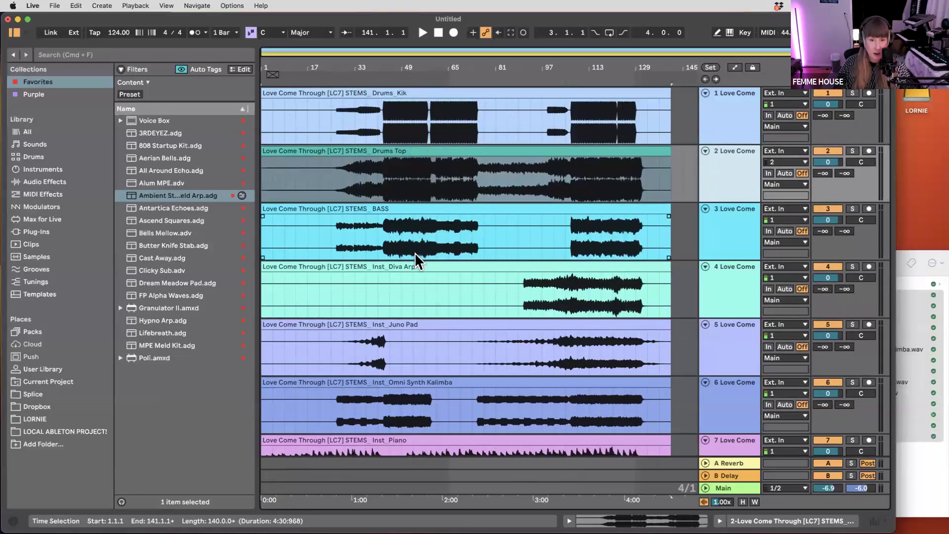
- Solo the Inst_Diva Arp track, play it from bar 93 and raise the Main volume to -6.4 dB
left_click(419, 268)
scroll(420, 267, "down", 4)
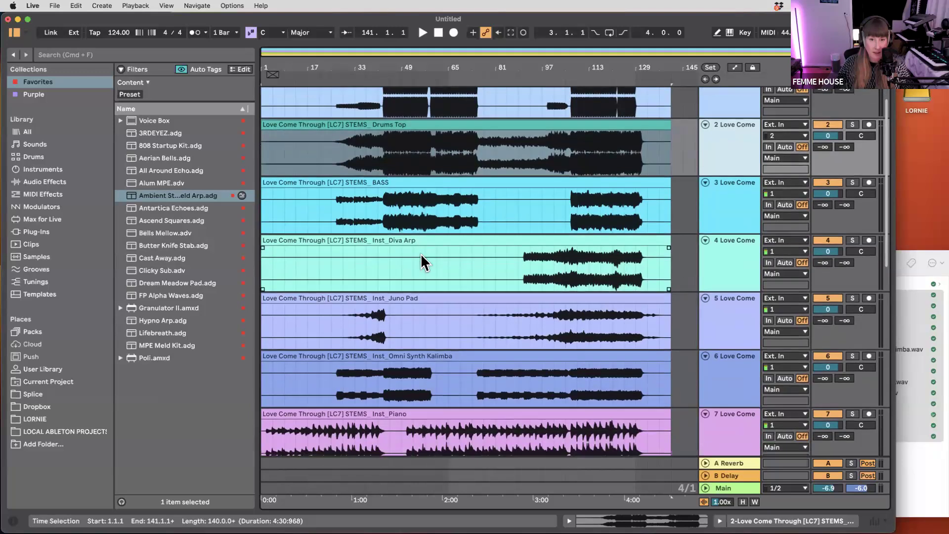
left_click(527, 187)
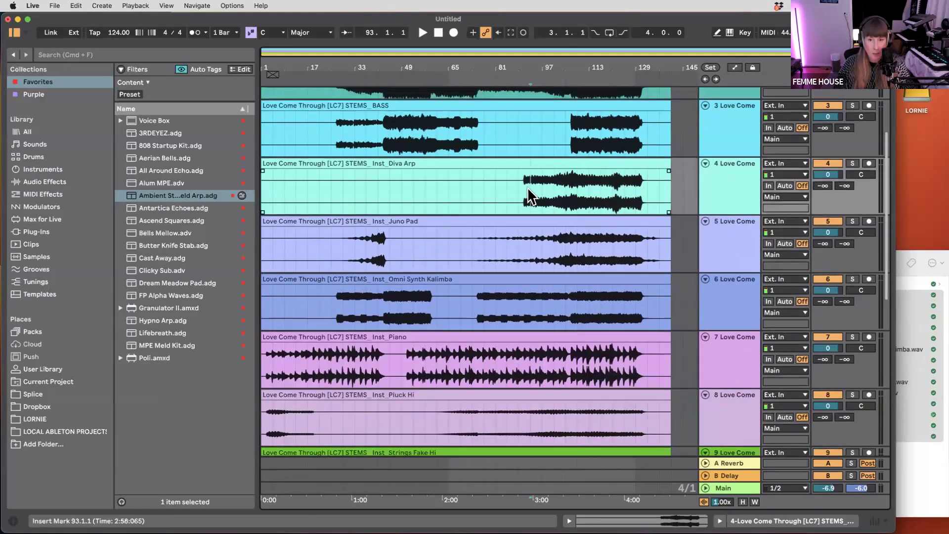
left_click(852, 163)
key("space")
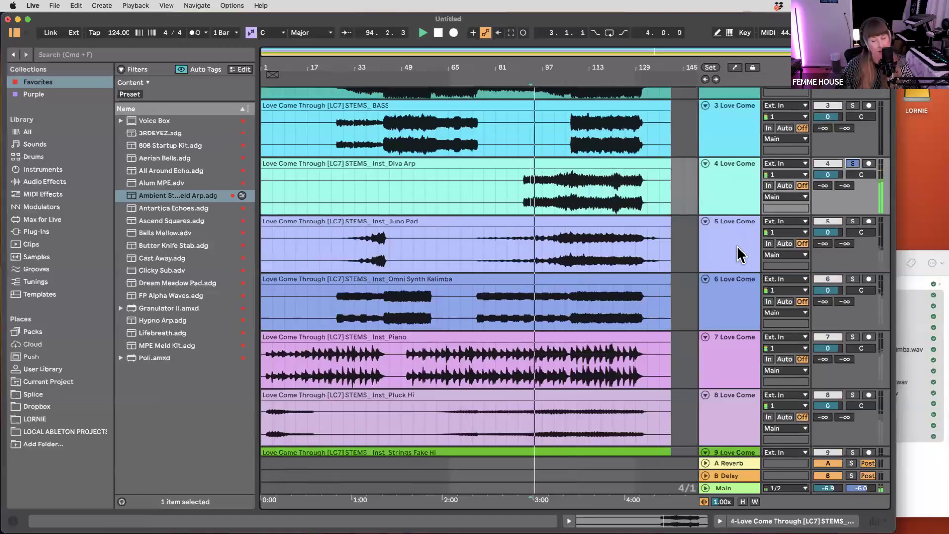
left_click(568, 222)
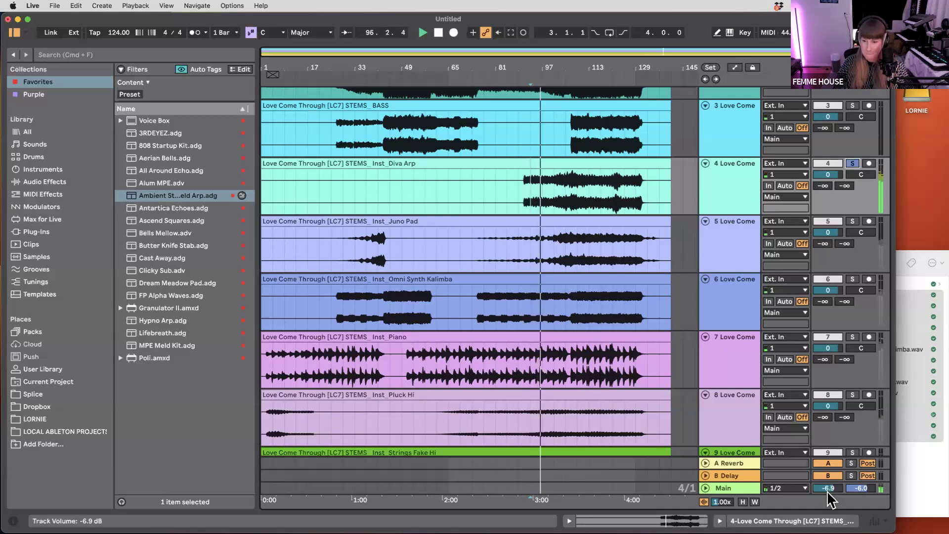
left_click_drag(826, 487, 826, 485)
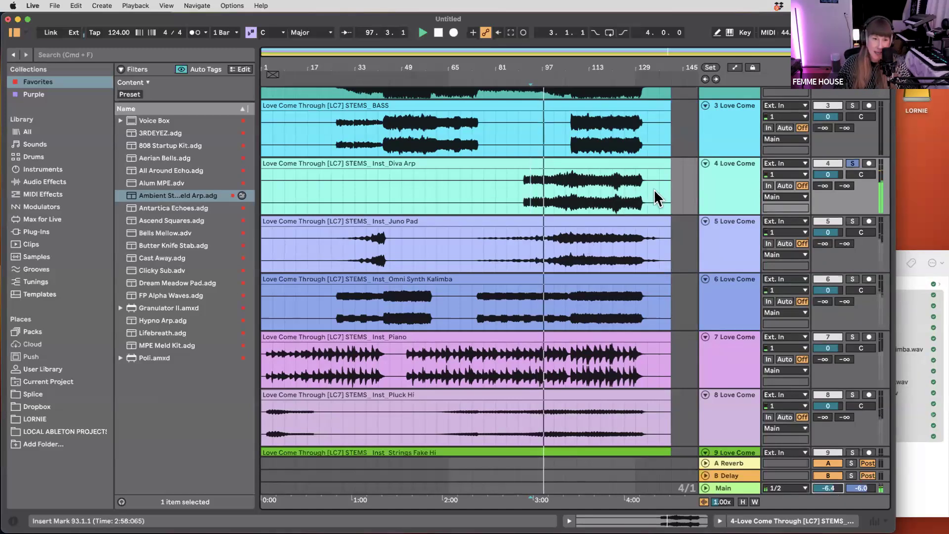
- Switch the solo to the Inst_Juno Pad track while playback continues
left_click(851, 221)
scroll(638, 242, "down", 2)
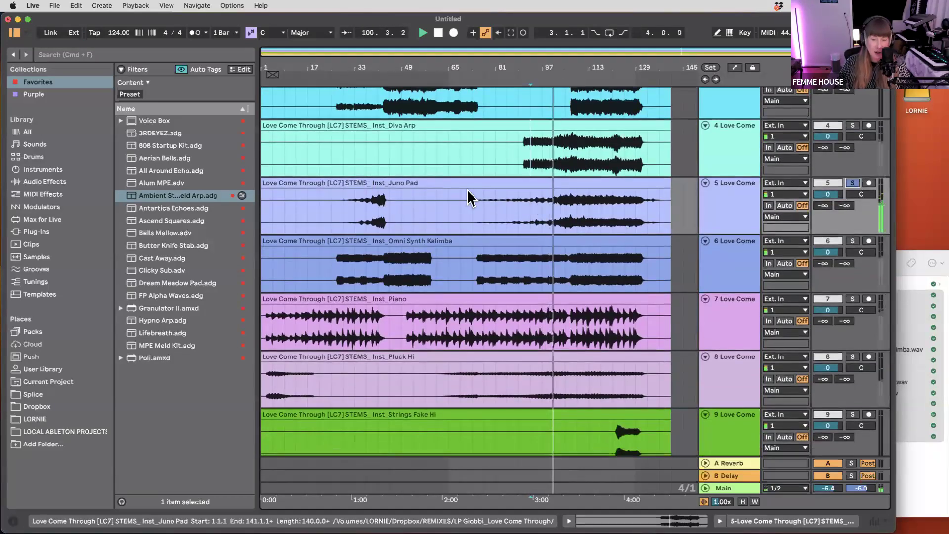
- Narrow the browser sidebar and widen the Live window to give the arrangement more room
left_click_drag(256, 248, 110, 246)
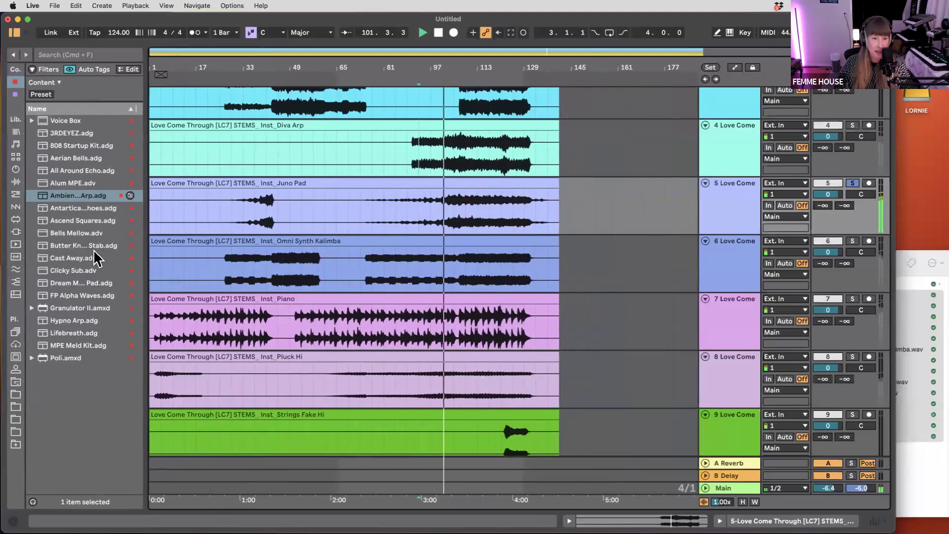
scroll(317, 233, "up", 3)
scroll(316, 233, "left", 2)
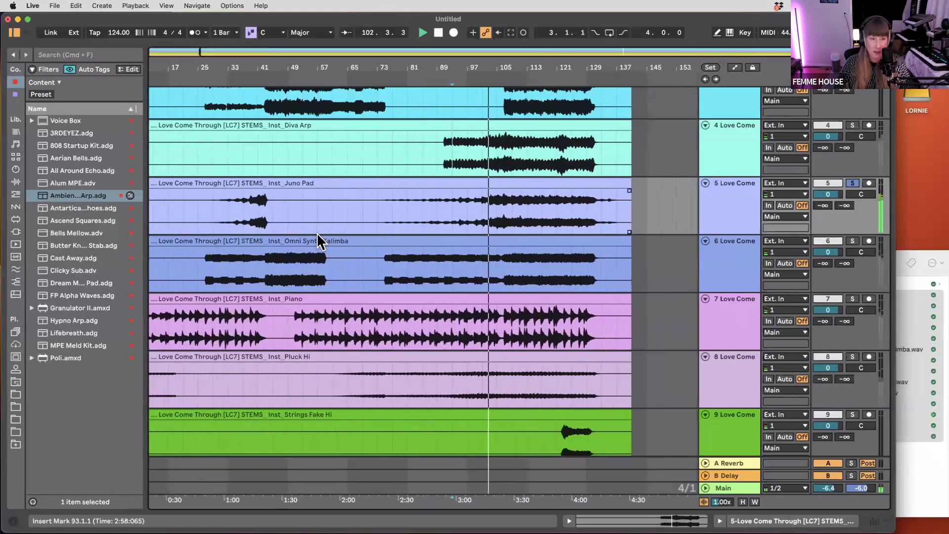
left_click_drag(144, 229, 72, 220)
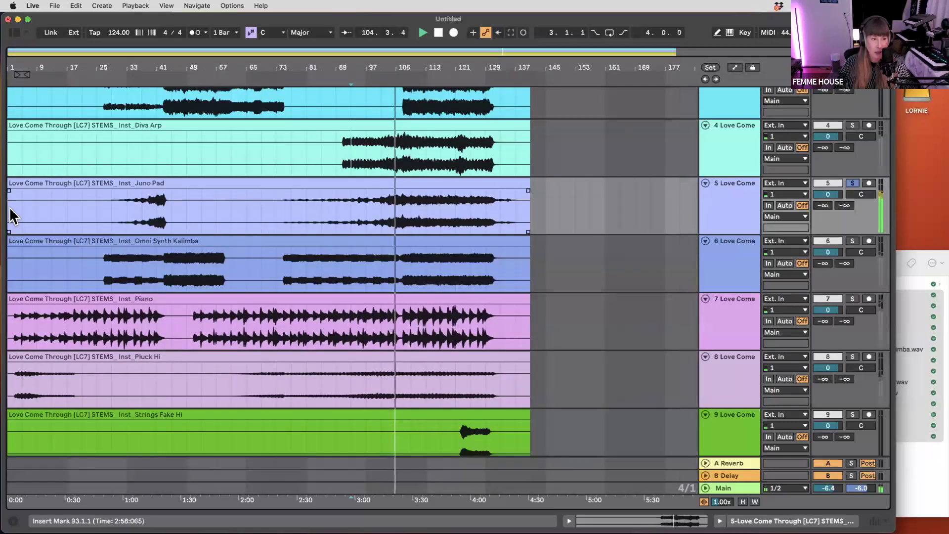
key("super+alt+b")
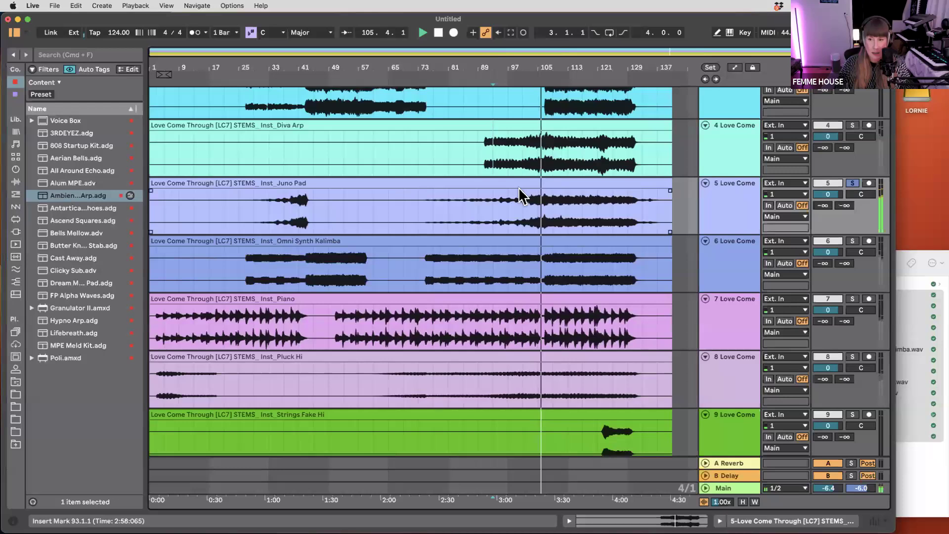
left_click_drag(894, 532, 945, 530)
- Solo the Drums_Kik track together with the Juno Pad, clear both solos and stop playback
scroll(688, 242, "down", 3)
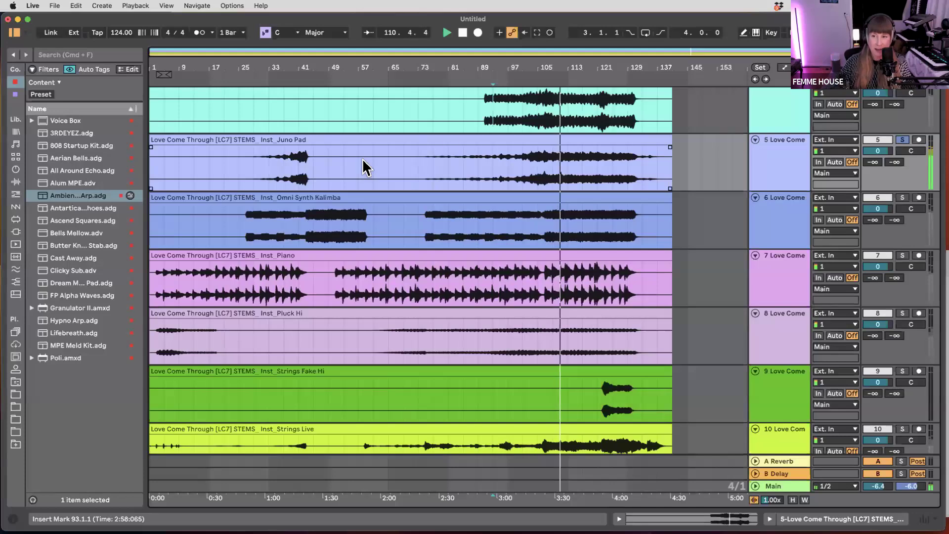
scroll(571, 137, "up", 5)
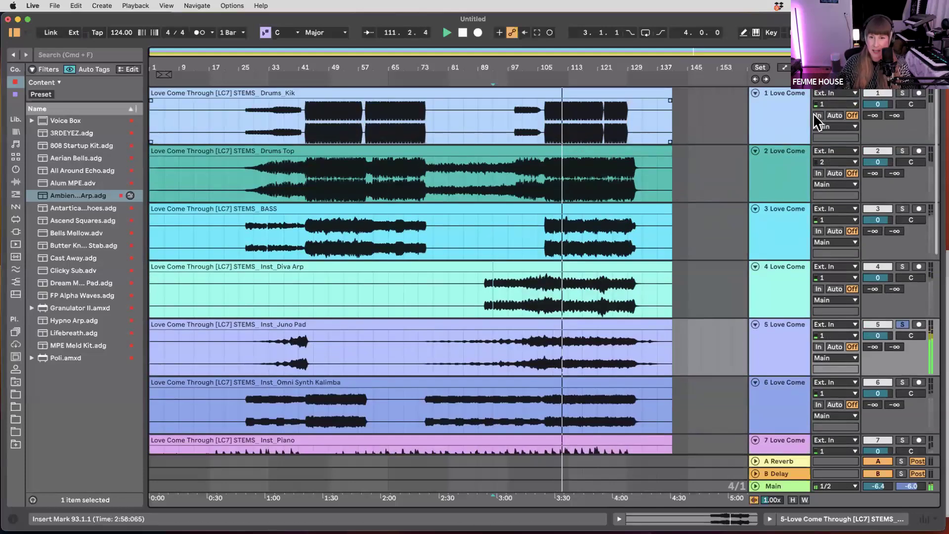
left_click(902, 93)
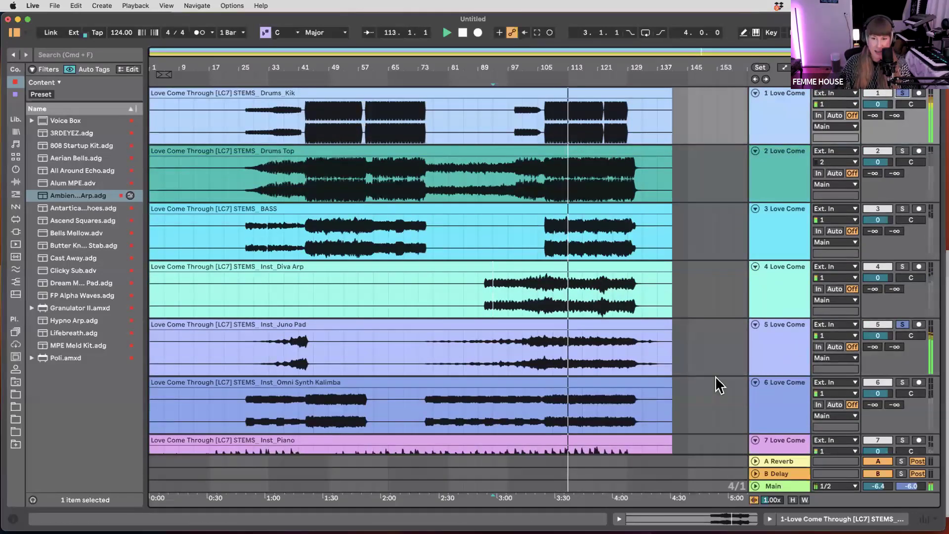
left_click(901, 325)
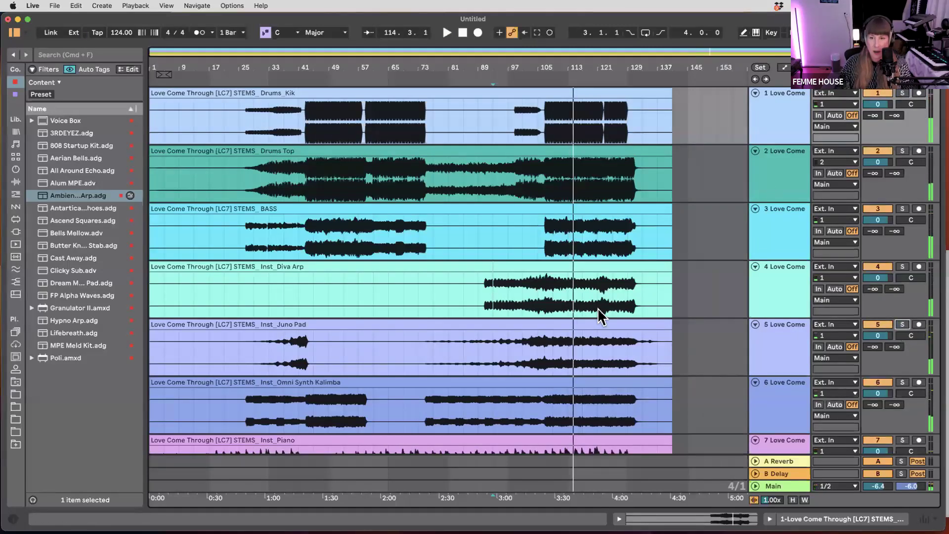
- Deactivate track 11, the INST stem holding the full instrumental mix
scroll(502, 318, "down", 6)
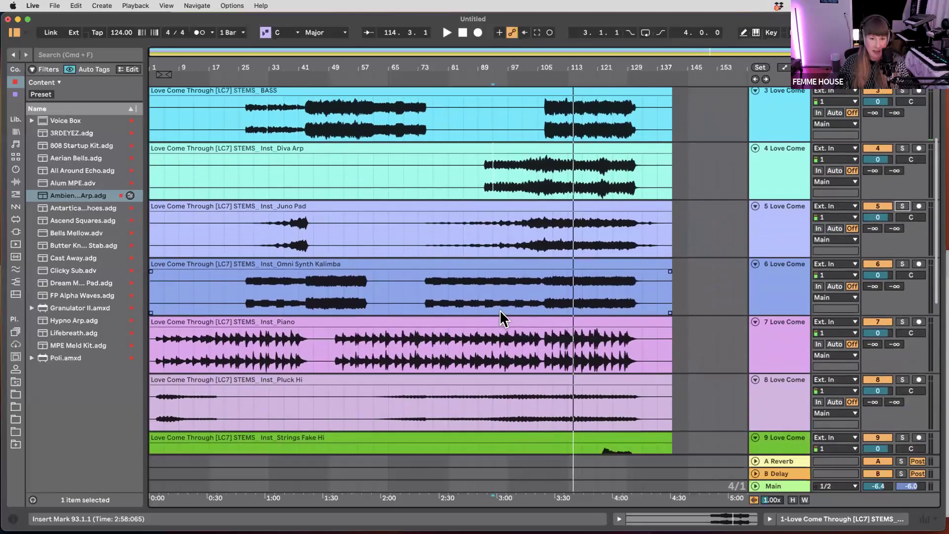
scroll(502, 319, "down", 5)
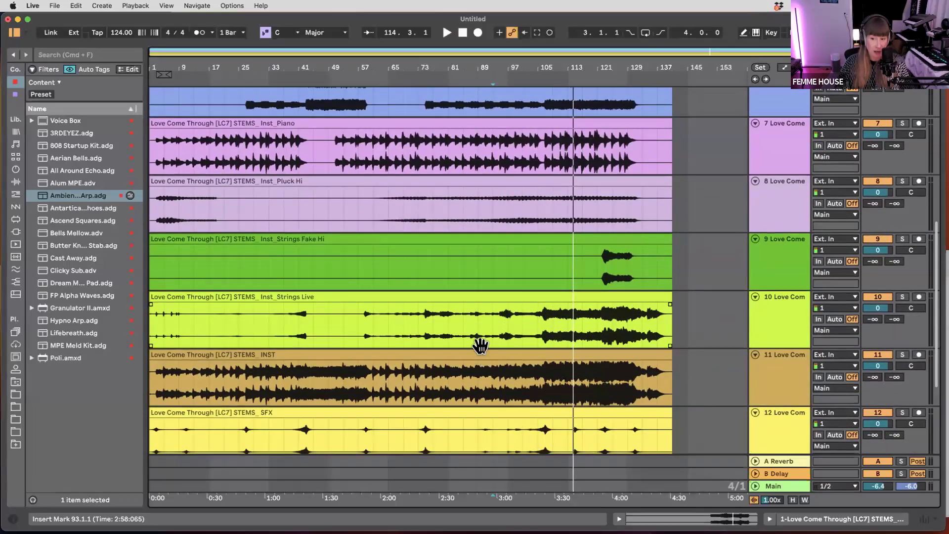
scroll(480, 345, "down", 1)
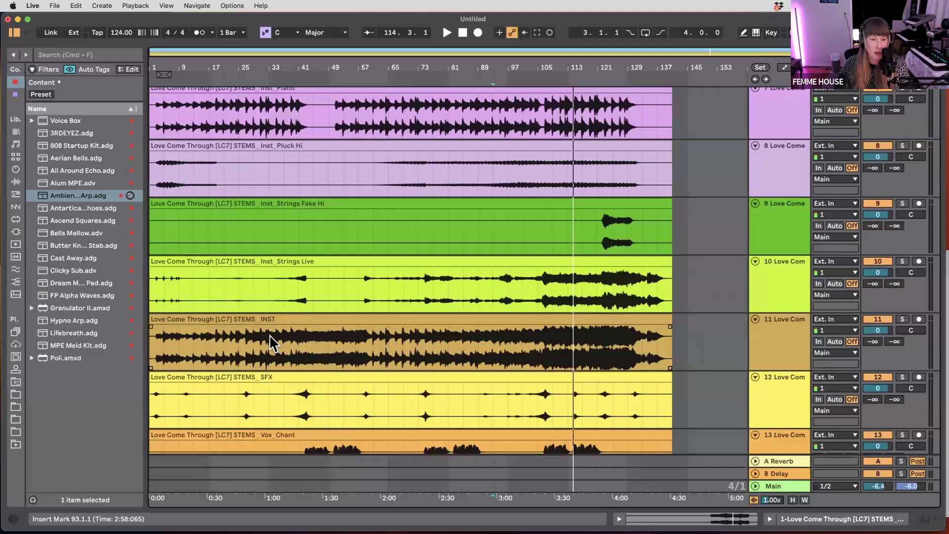
scroll(269, 336, "up", 2)
scroll(280, 338, "left", 1)
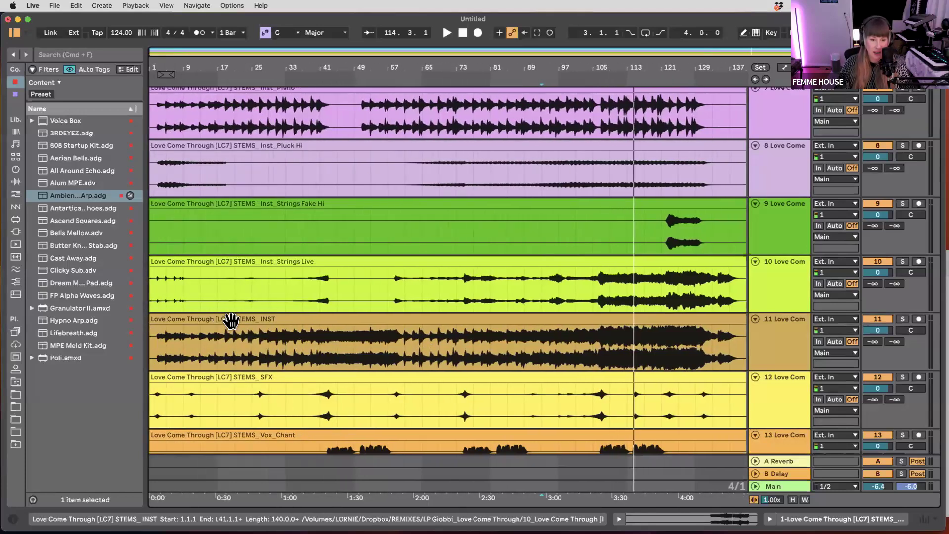
left_click(230, 320)
left_click(877, 319)
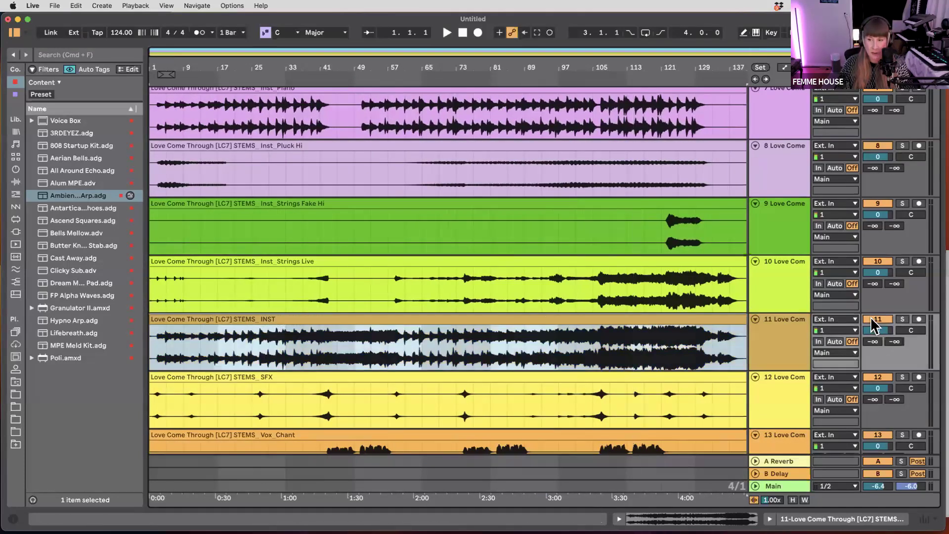
left_click(262, 205)
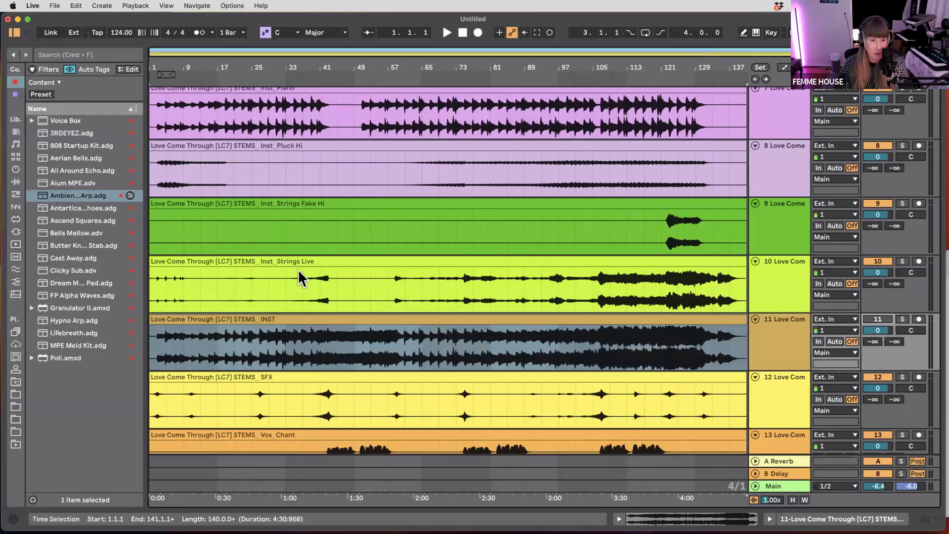
key("minus")
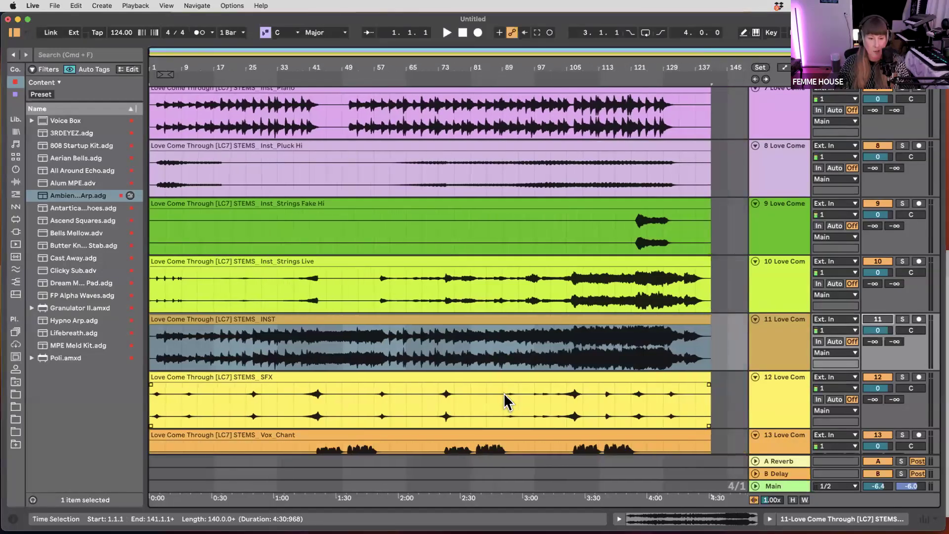
- Turn on the metronome and play the stems from bar 1 to check where the piano enters
scroll(504, 395, "down", 5)
scroll(494, 346, "up", 10)
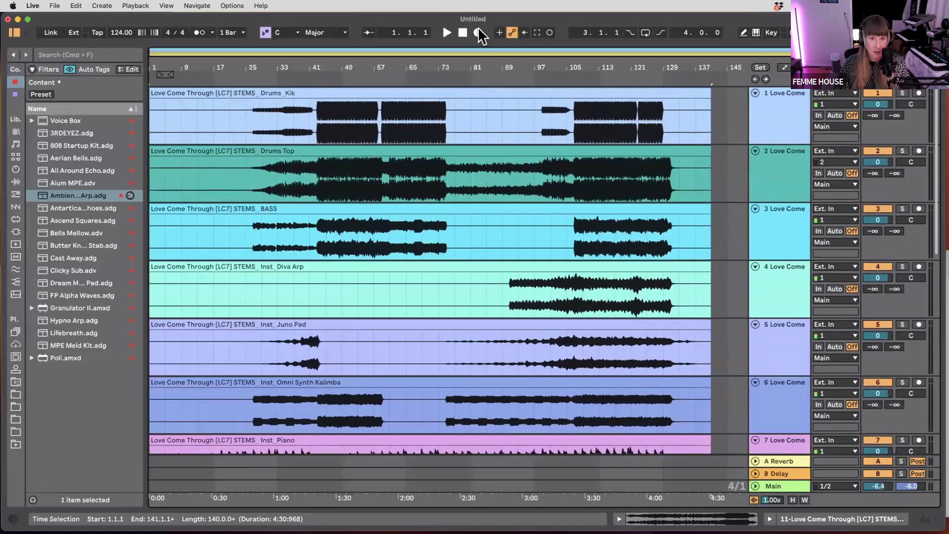
left_click(462, 32)
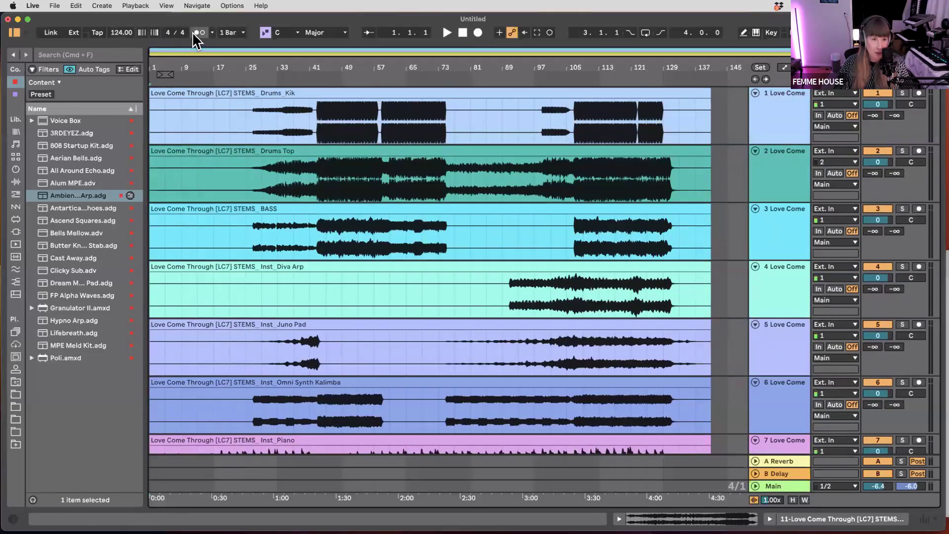
key("plus")
key("plus")
key("plus")
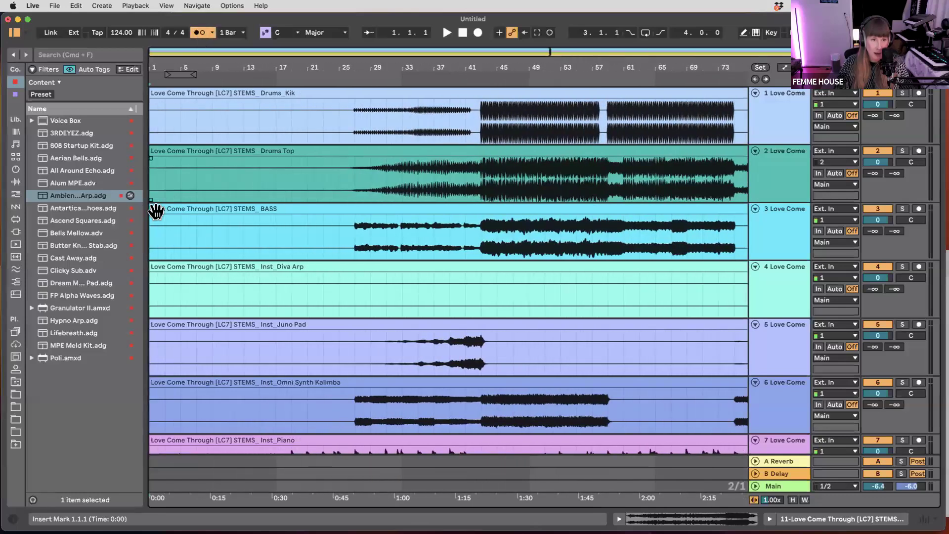
scroll(185, 275, "down", 5)
key("space")
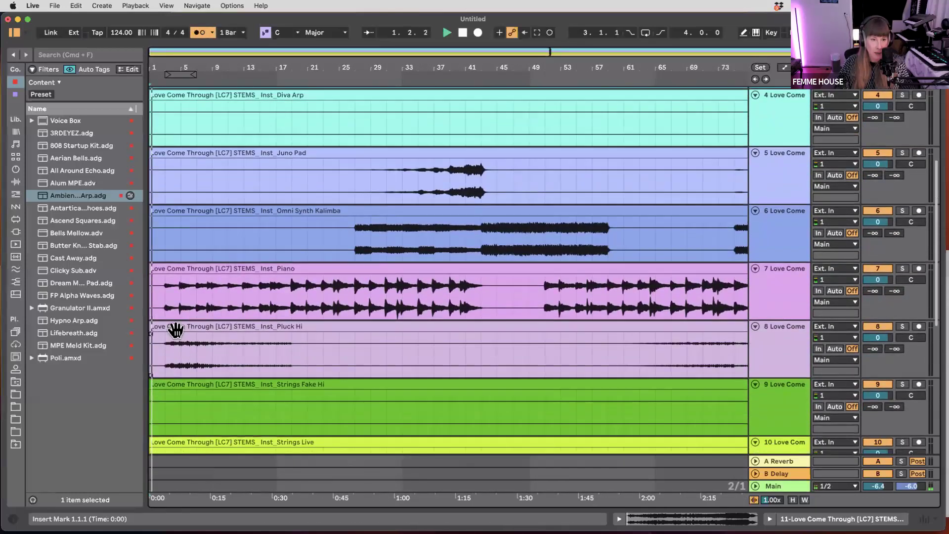
scroll(176, 330, "up", 4)
scroll(176, 328, "up", 6)
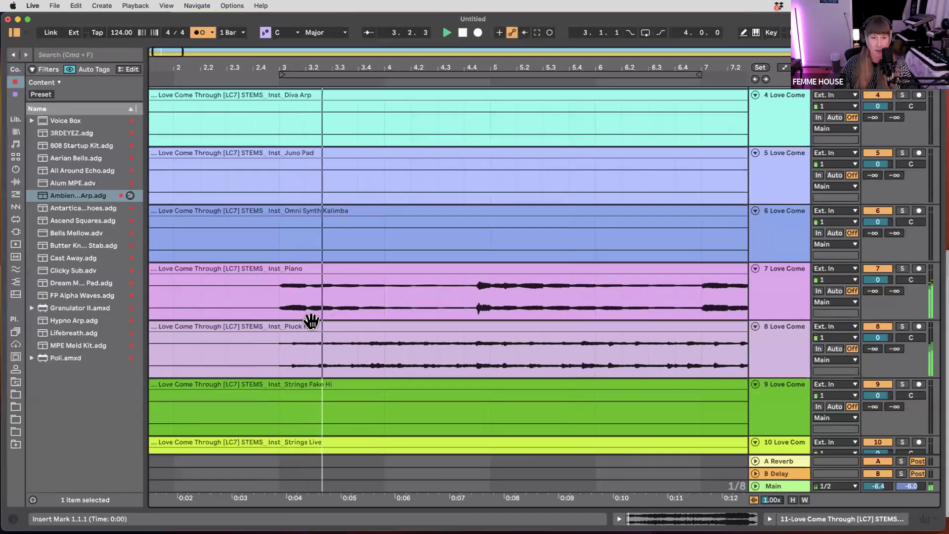
key("space")
- Select the silent bars 1 and 2 of the Piano stem, play them against the metronome and lower the Main volume to -7.6 dB
scroll(286, 321, "left", 3)
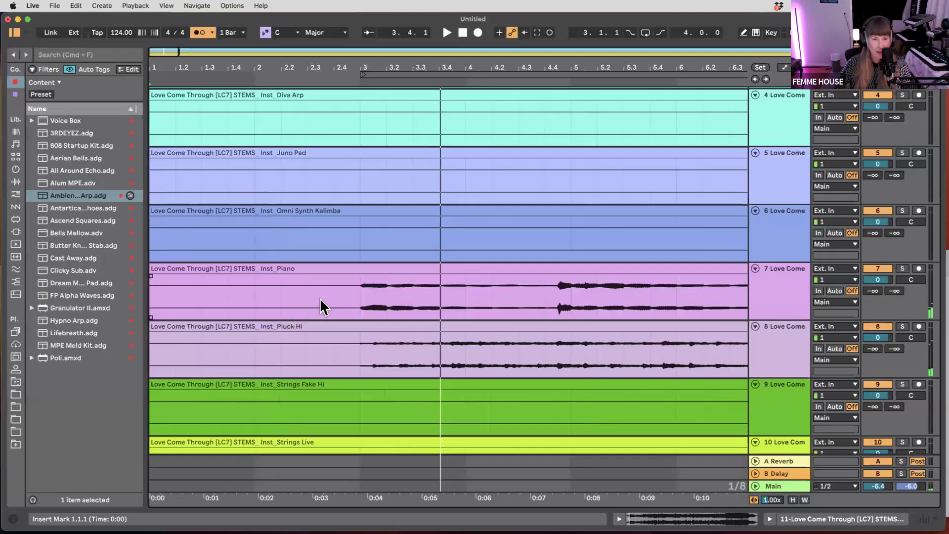
left_click_drag(354, 290, 146, 292)
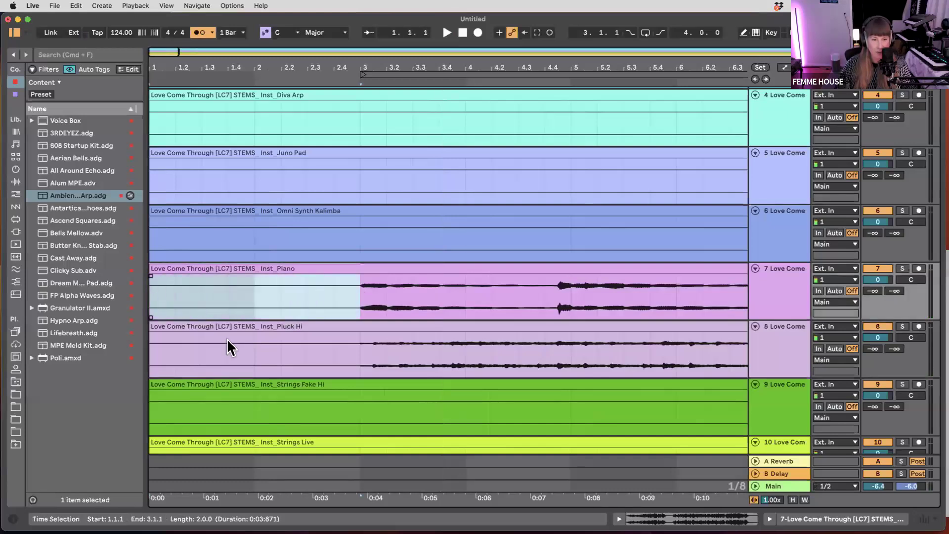
scroll(230, 346, "up", 5)
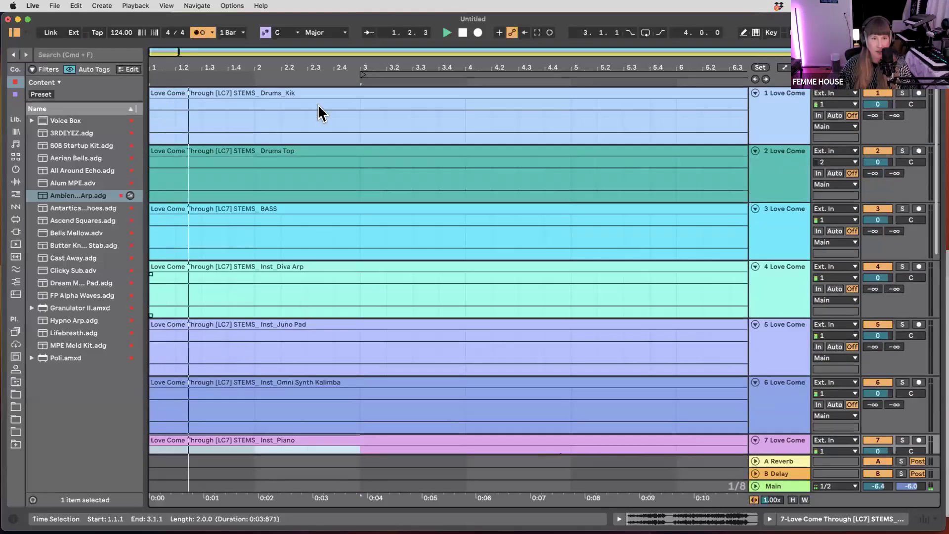
left_click_drag(880, 487, 880, 493)
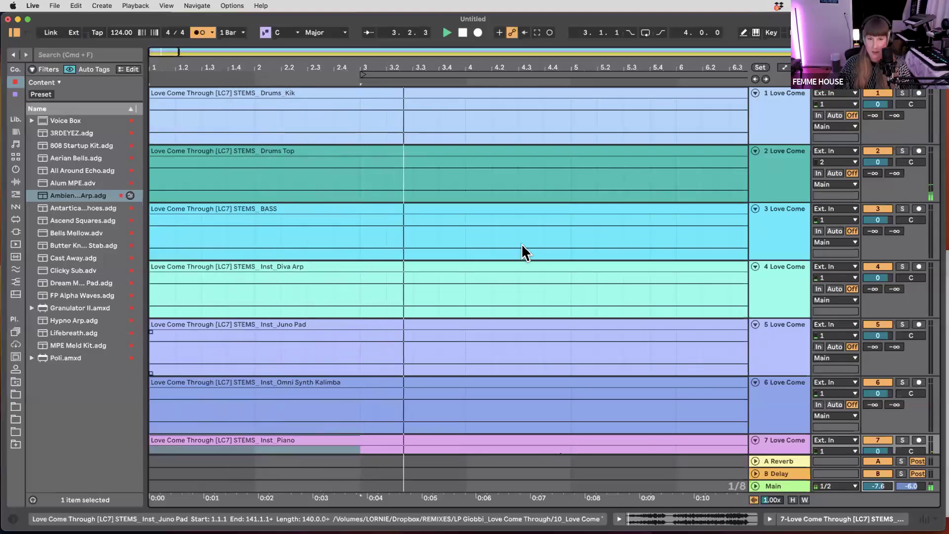
key("space")
- Add a locator named START SONG at bar 3, where the piano begins
scroll(334, 319, "down", 5)
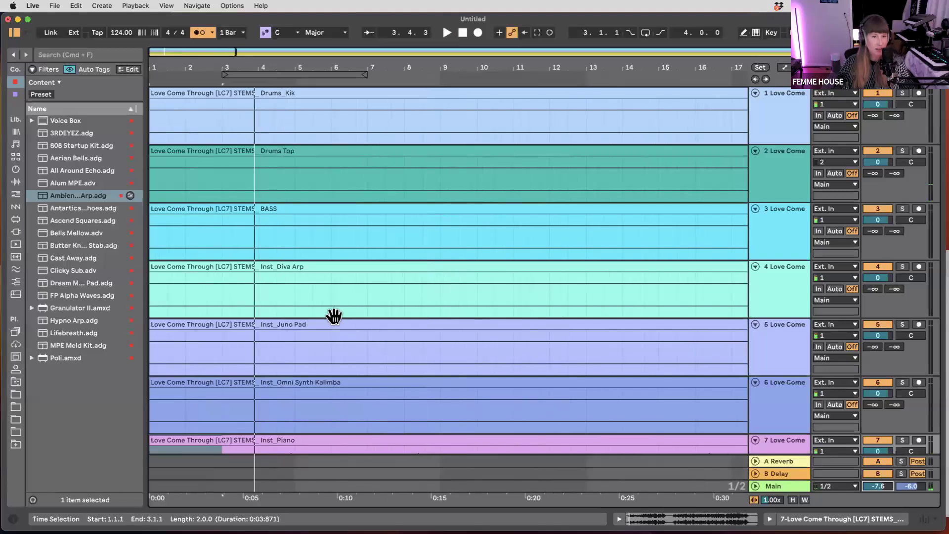
scroll(334, 317, "down", 5)
scroll(193, 277, "up", 3)
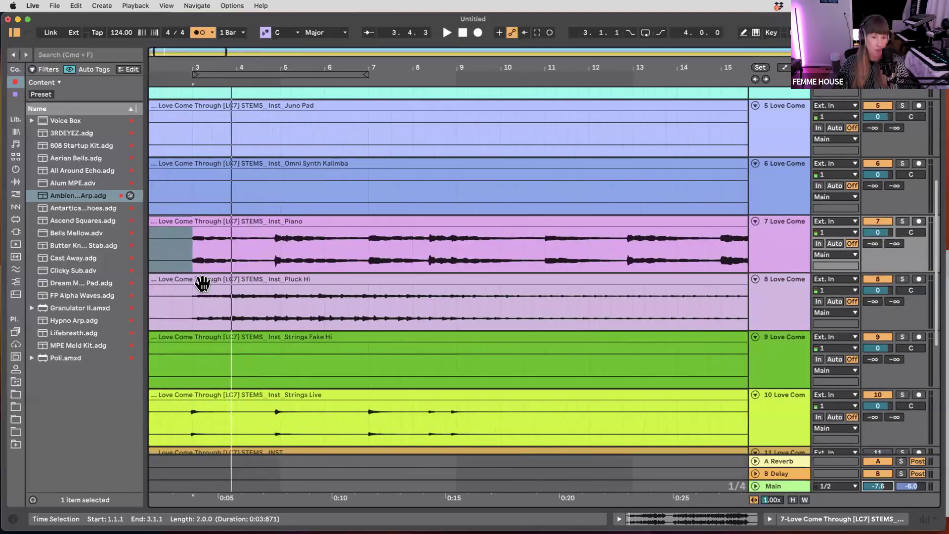
scroll(210, 273, "up", 2)
scroll(210, 273, "left", 2)
right_click(263, 85)
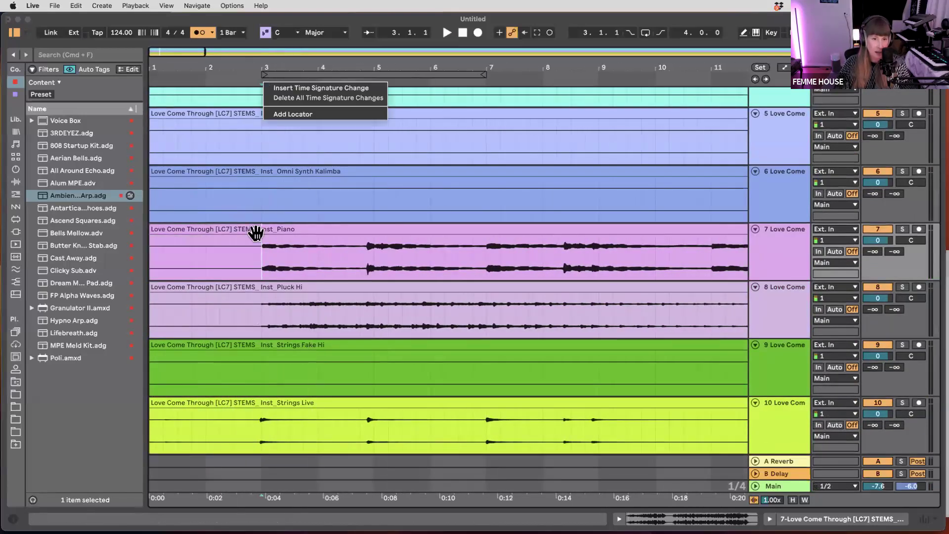
key("Escape")
scroll(256, 266, "up", 5)
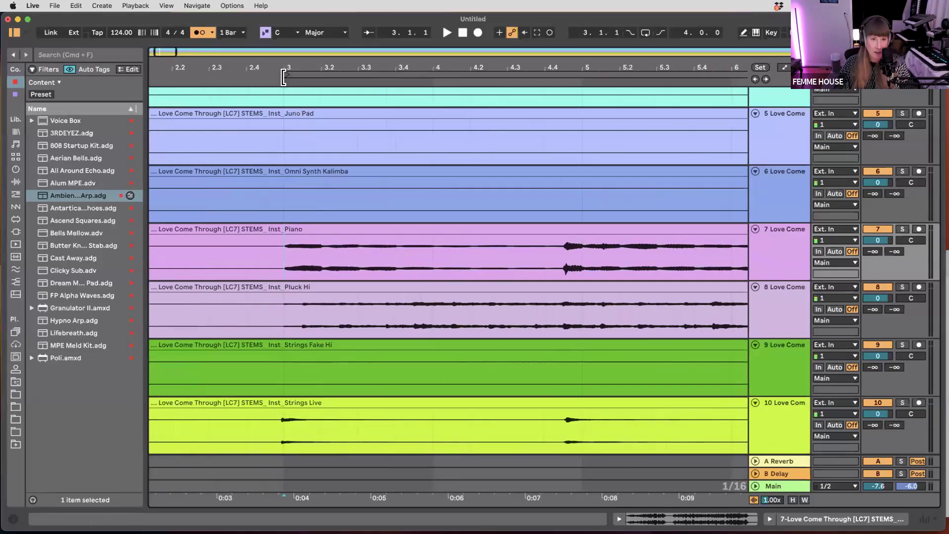
scroll(292, 114, "up", 5)
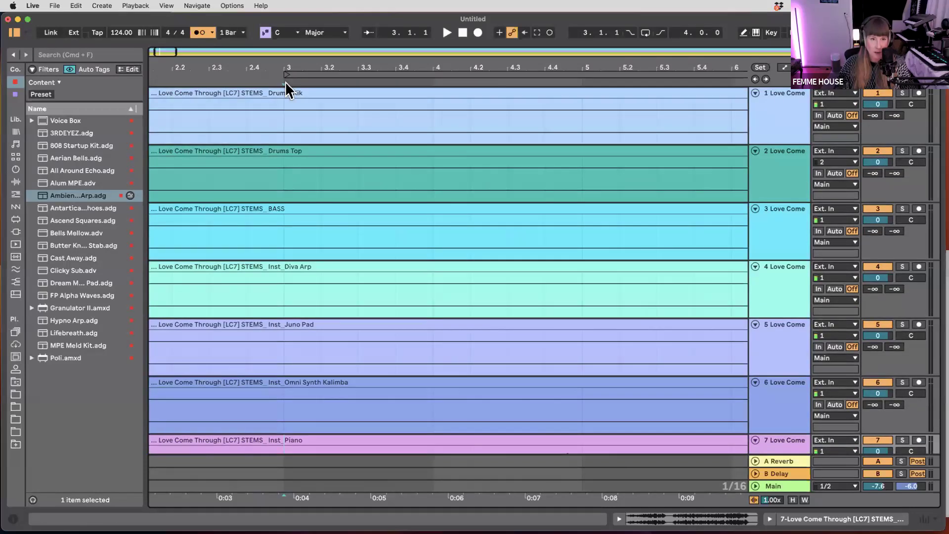
right_click(286, 84)
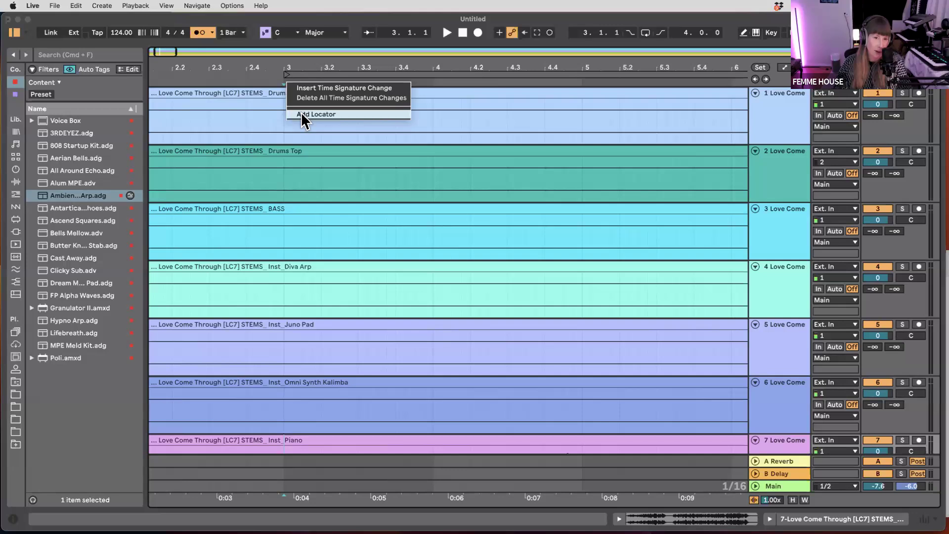
left_click(302, 118)
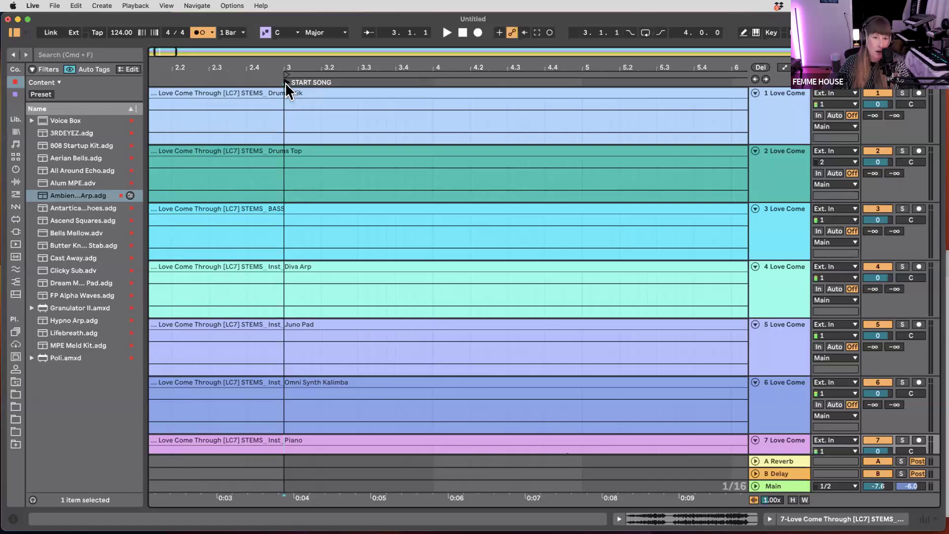
- Try out a second locator named VERSE 1 at bar 4 and delete it again
right_click(434, 81)
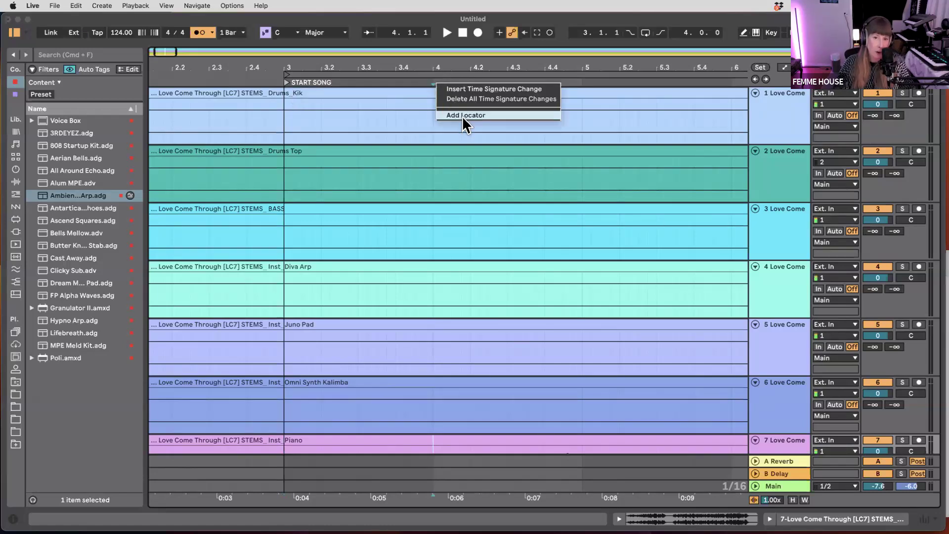
left_click(463, 116)
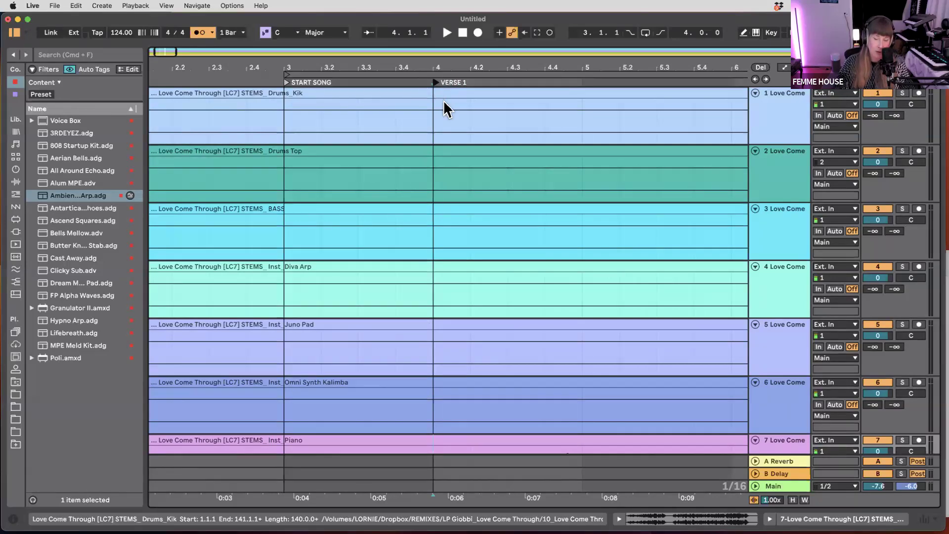
key("minus")
key("minus")
right_click(332, 84)
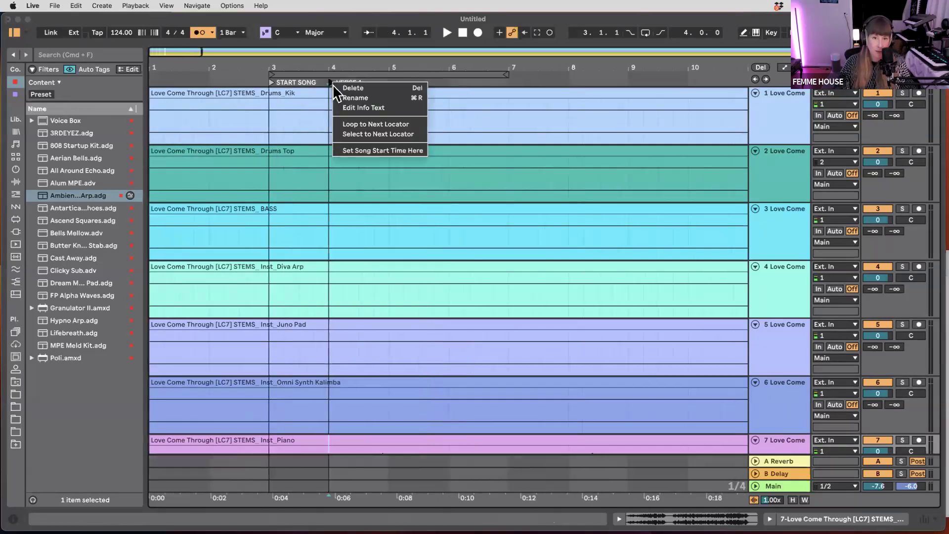
left_click(346, 88)
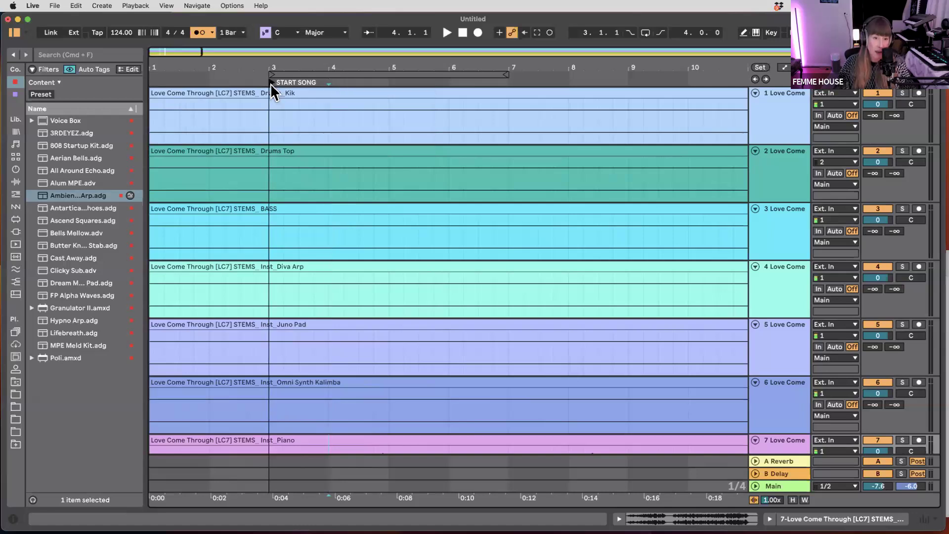
- Switch to Finder and show the contents of the 10_Love Come Through [LC7] STEMS 124bpm 2441 folder
key("minus")
key("minus")
key("minus")
key("minus")
key("minus")
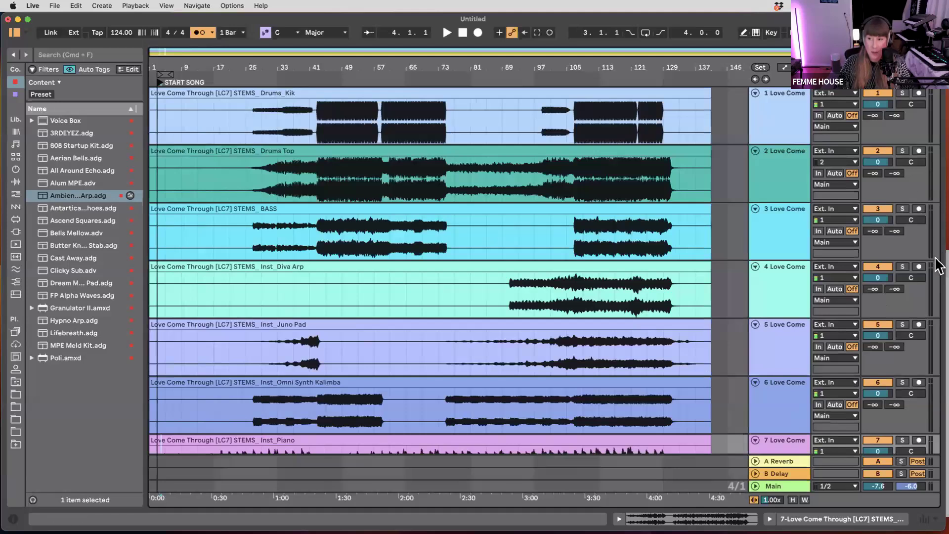
key("super+Tab")
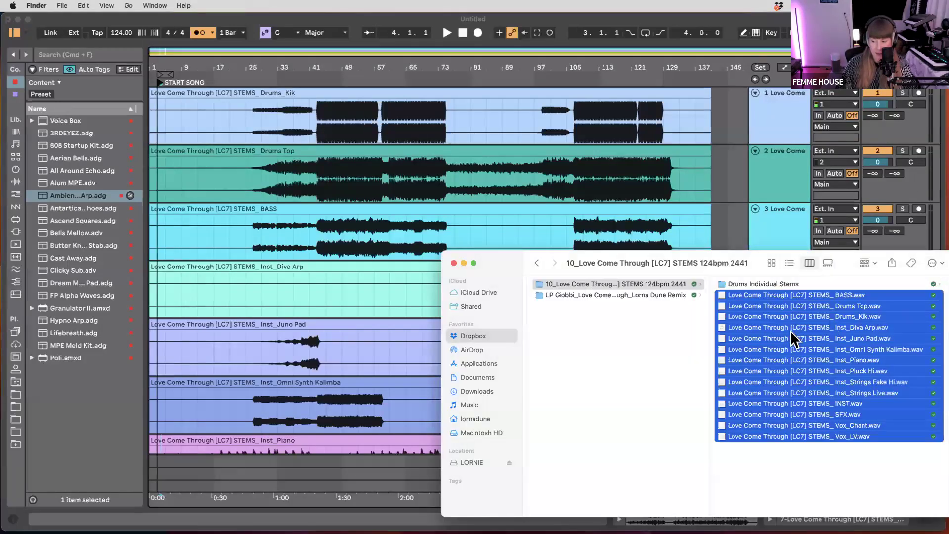
left_click(622, 386)
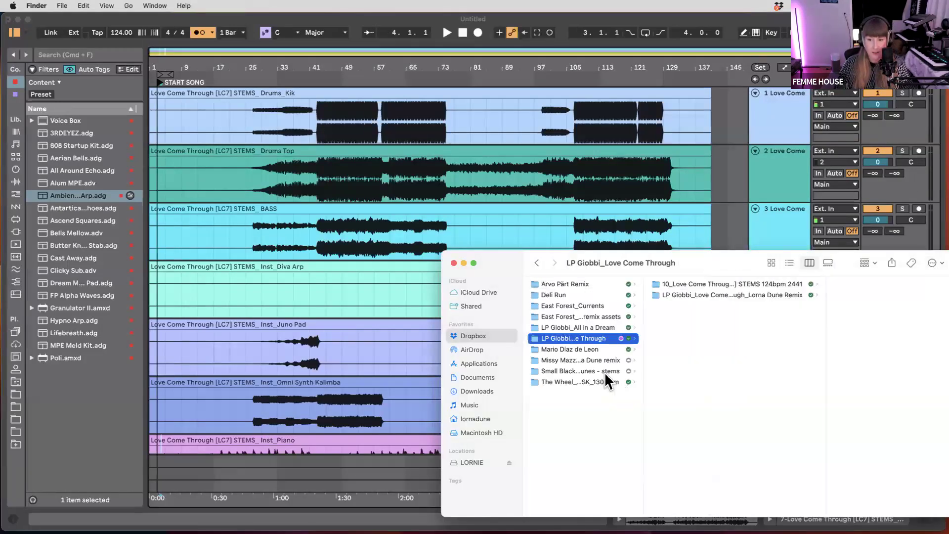
left_click(732, 294)
left_click(701, 286)
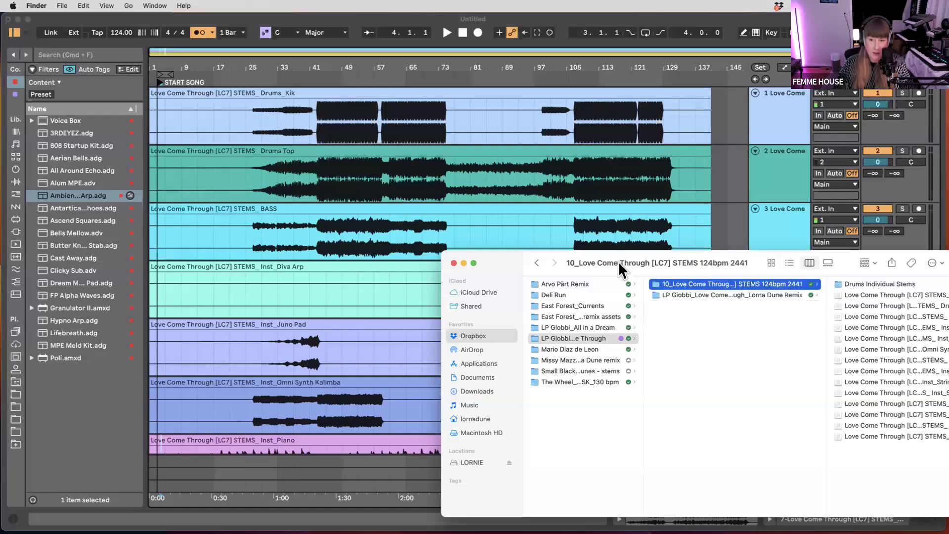
left_click_drag(602, 263, 464, 250)
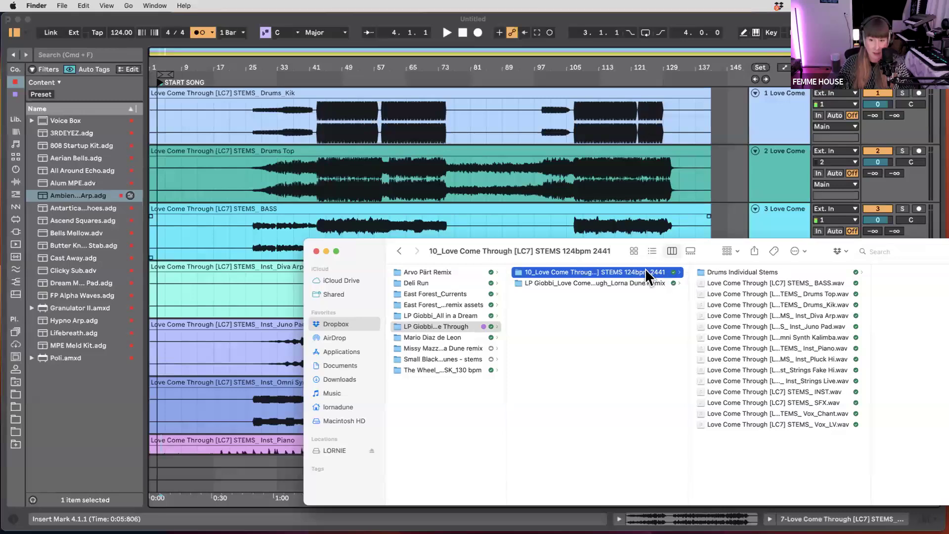
- Try to place all the stem WAV files from BASS to Vox_LV into the arrangement together
left_click(751, 283)
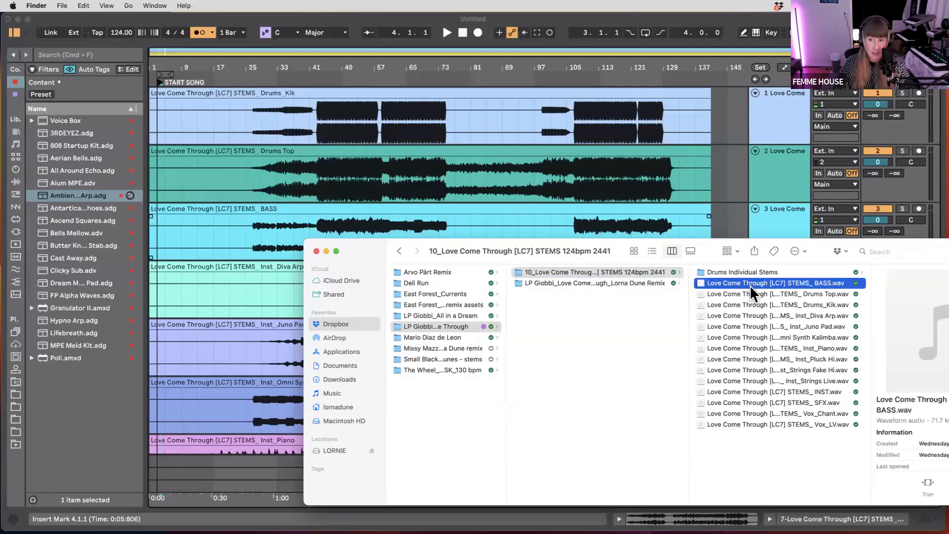
left_click(738, 424, "shift")
left_click_drag(747, 469, 306, 117)
scroll(740, 290, "left", 1)
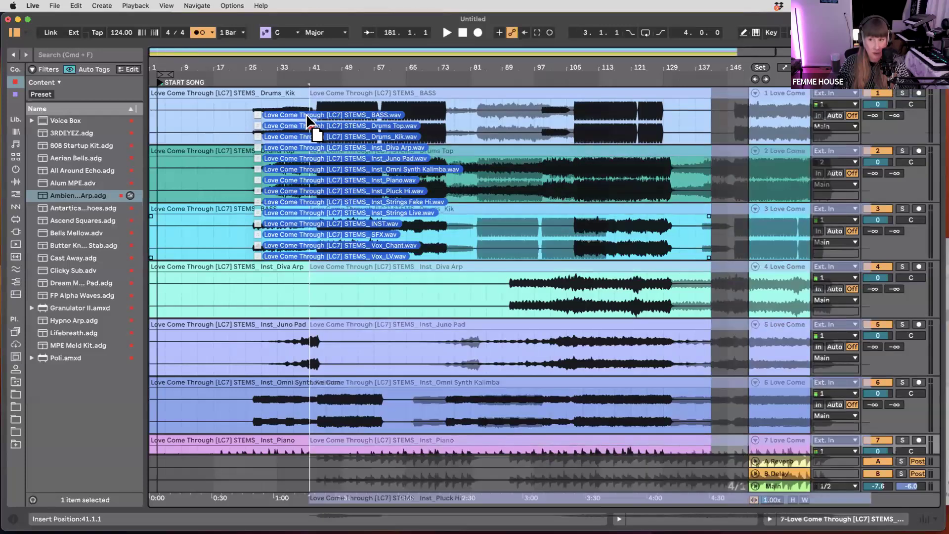
left_click_drag(935, 326, 675, 322)
left_click(755, 176)
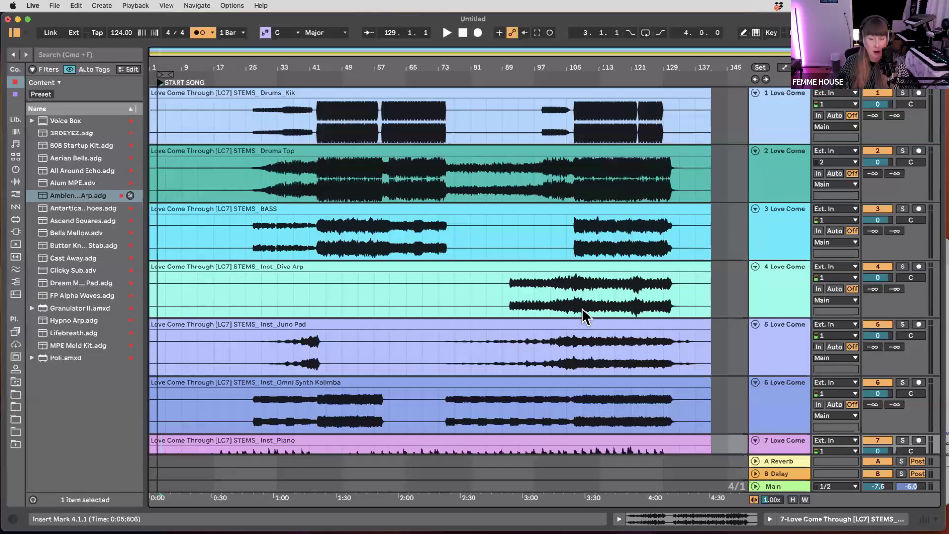
- Turn off the metronome, play the stems from the start of the song and undo a trial tempo change
scroll(582, 308, "down", 8)
scroll(366, 256, "up", 5)
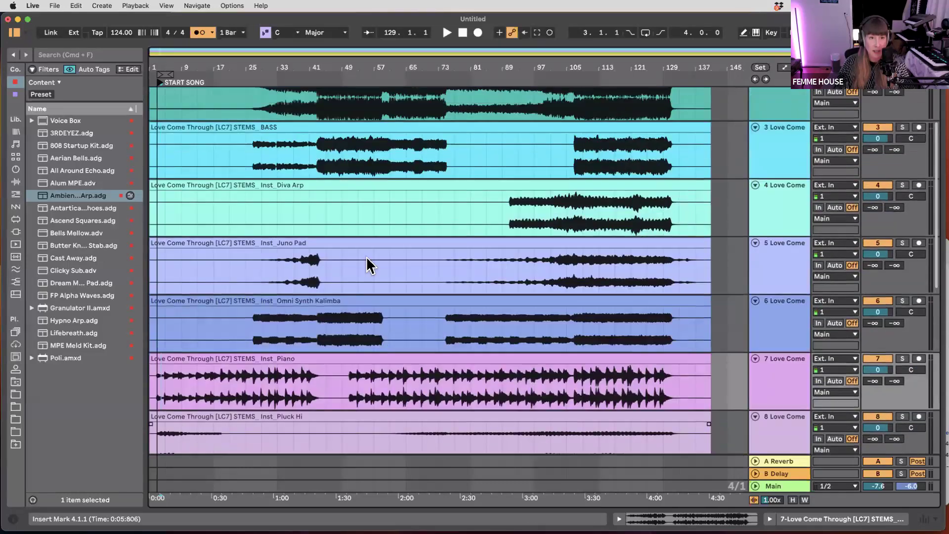
scroll(366, 256, "up", 3)
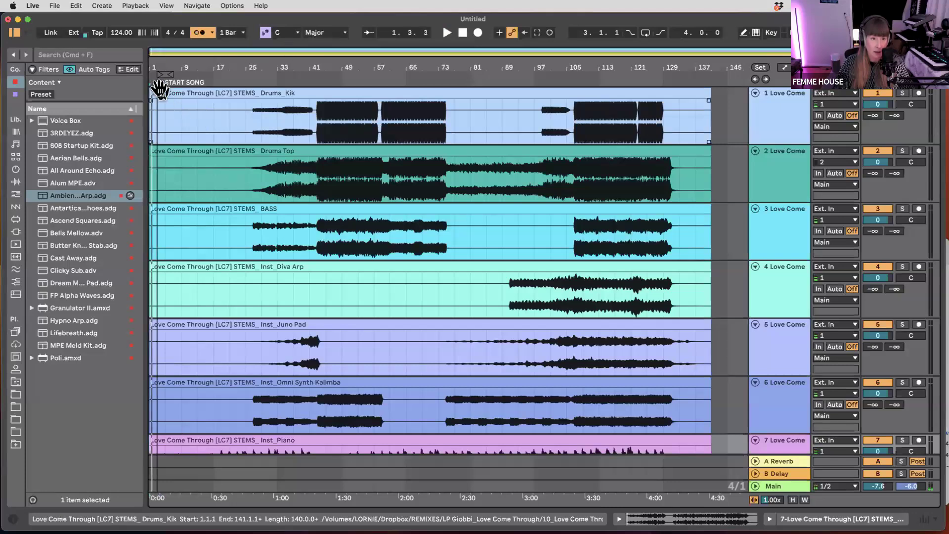
left_click(197, 32)
mouse_move(118, 34)
left_mouse_down()
mouse_move(118, 21)
mouse_move(118, 50)
left_mouse_up()
key("super+z")
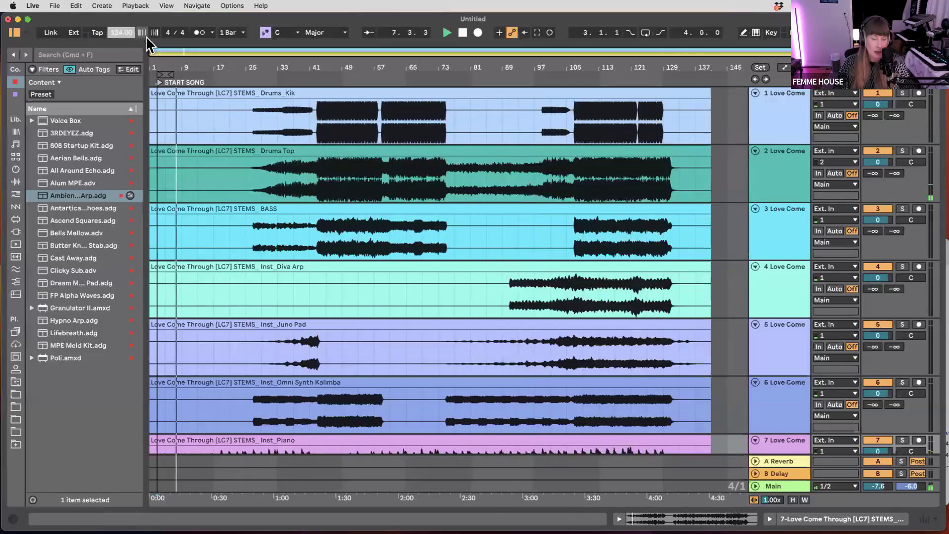
- Open the Vox_LV clip on track 14 in the clip editor and show its Audio settings with Warp
left_click(357, 93)
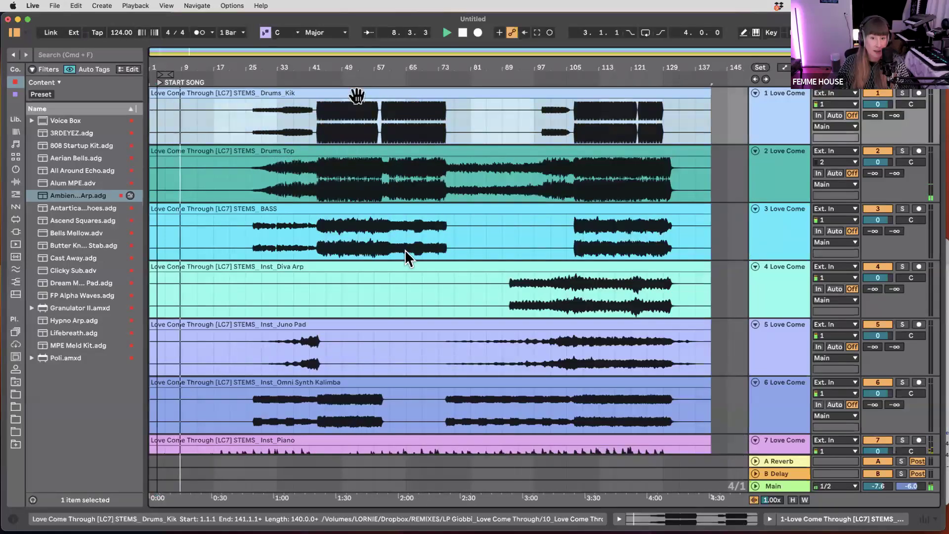
scroll(411, 268, "down", 3)
scroll(411, 275, "down", 10)
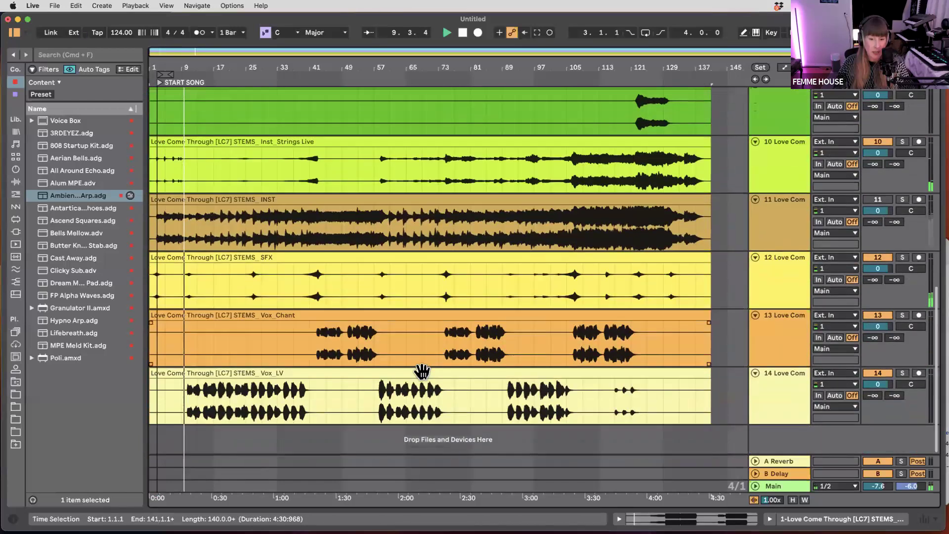
left_click(421, 374)
left_click(705, 518)
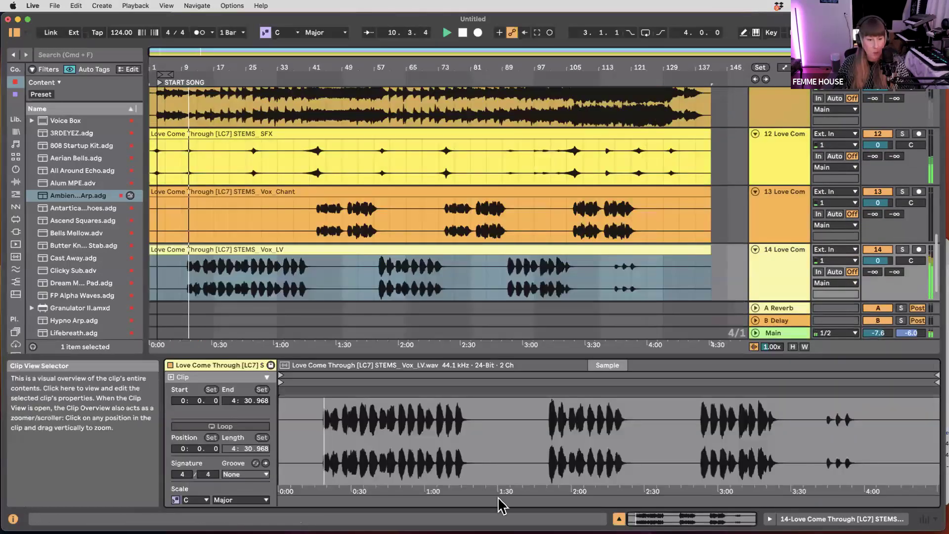
scroll(208, 440, "down", 6)
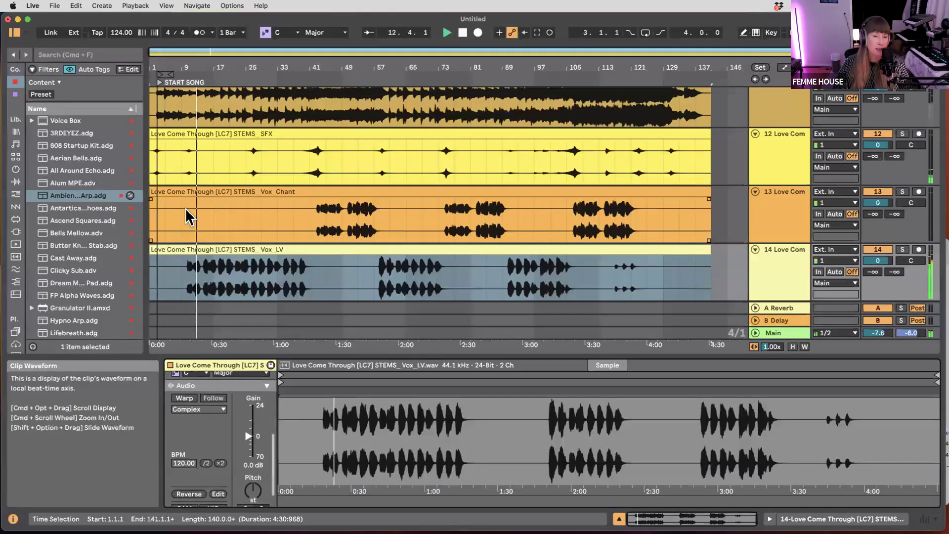
- Play through the first vocal section up close and solo the Vox_LV track to hear the lyrics alone
scroll(187, 209, "up", 3)
left_click_drag(204, 207, 214, 190)
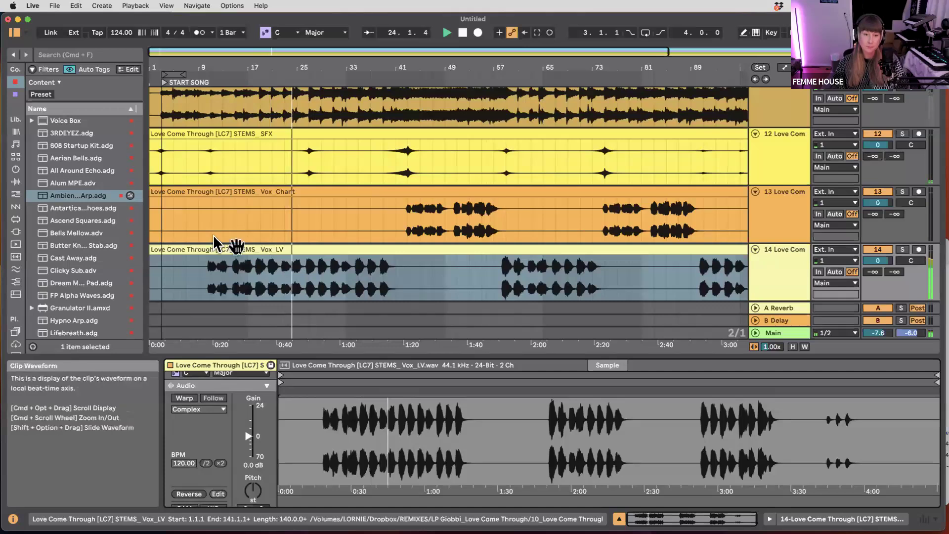
scroll(248, 264, "up", 5)
scroll(250, 275, "left", 5)
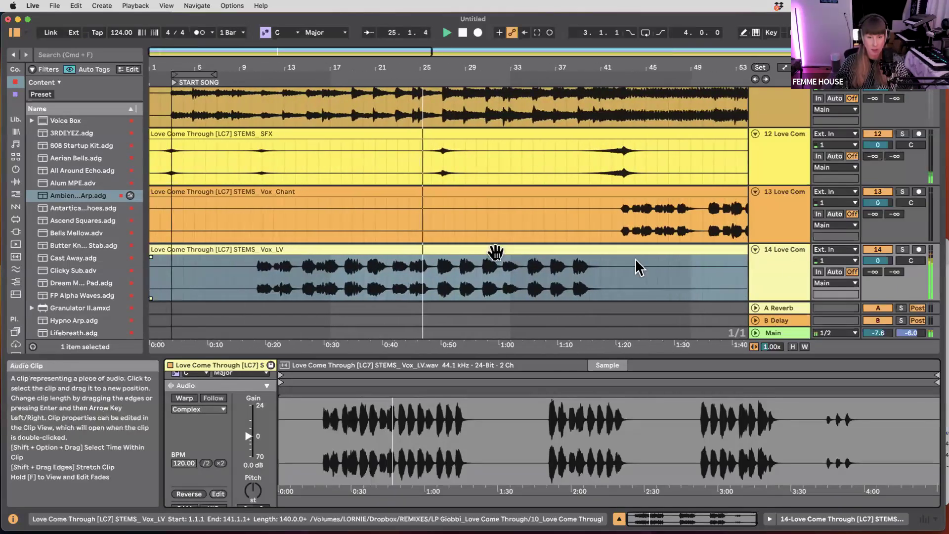
left_click(902, 250)
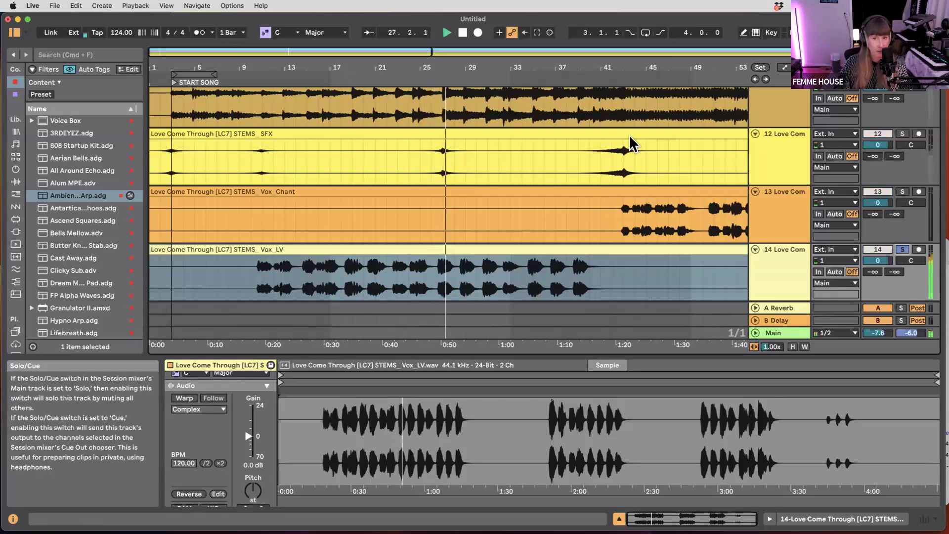
- Add a locator named THE LOVE COMES THROUGH at bar 27 and stop playback
right_click(445, 74)
left_click(465, 111)
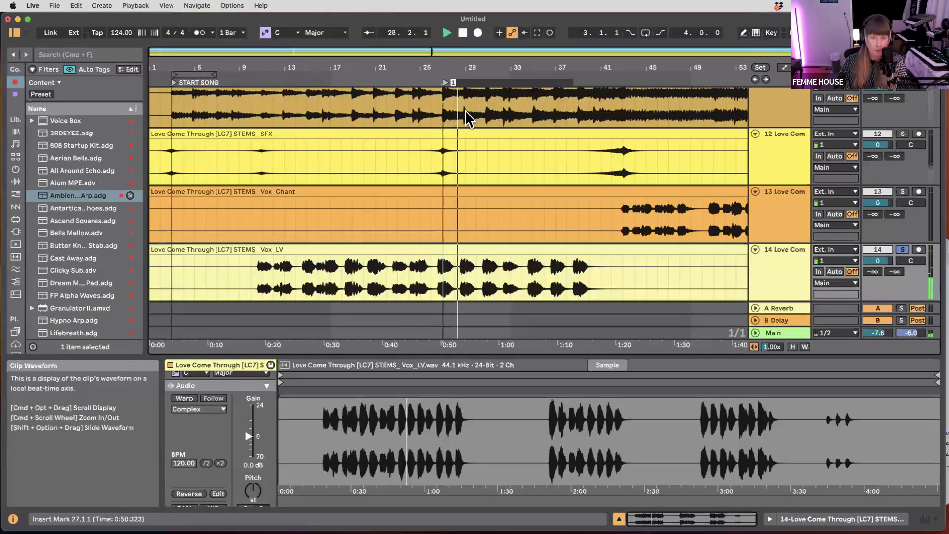
key("super+r")
type("THE L")
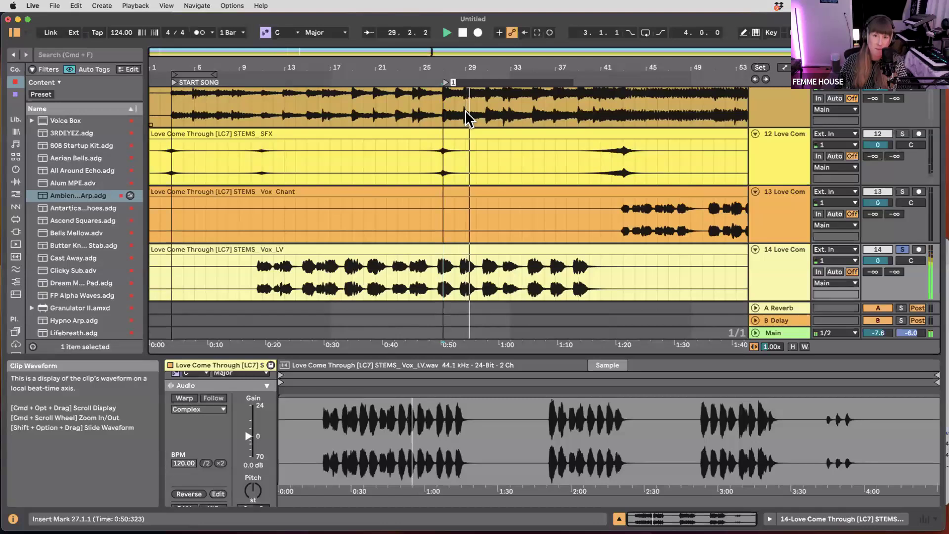
type("OVE COMES THROUGH")
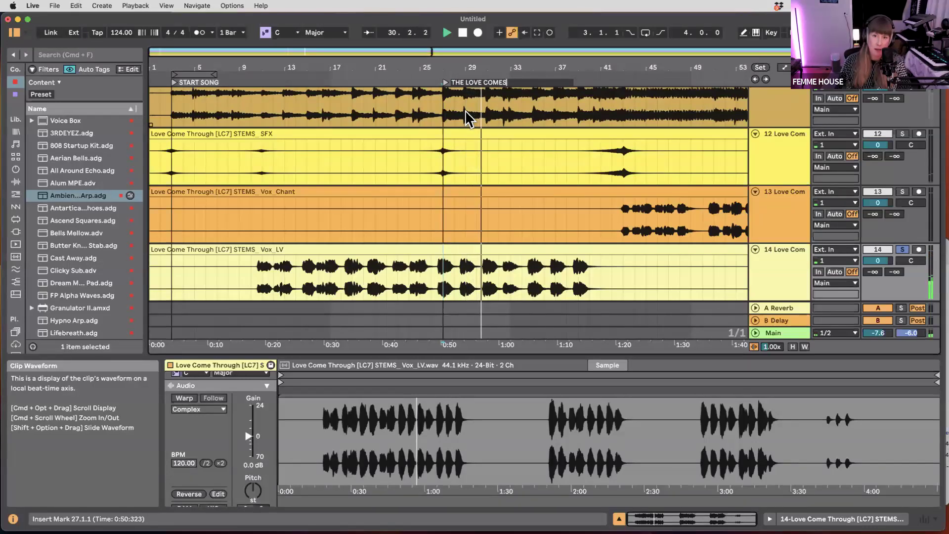
key("Return")
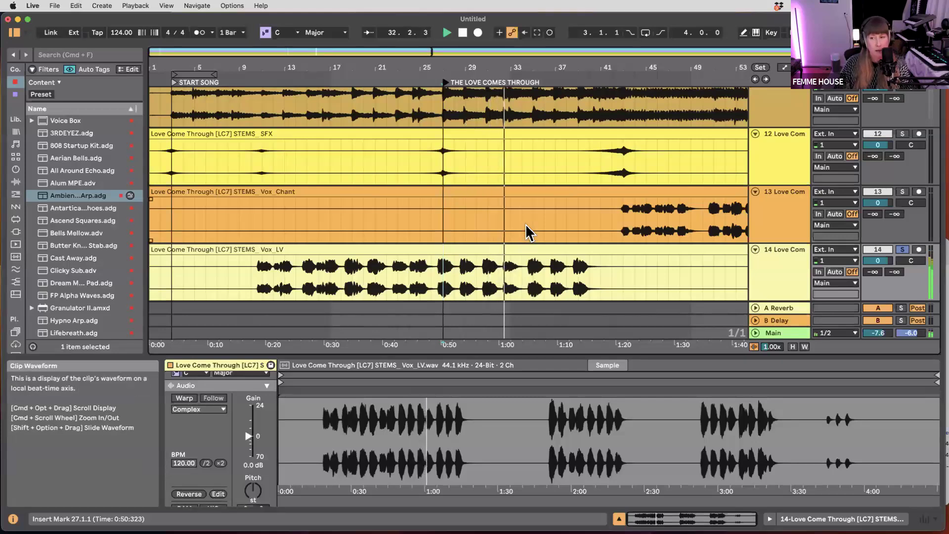
scroll(524, 223, "down", 2)
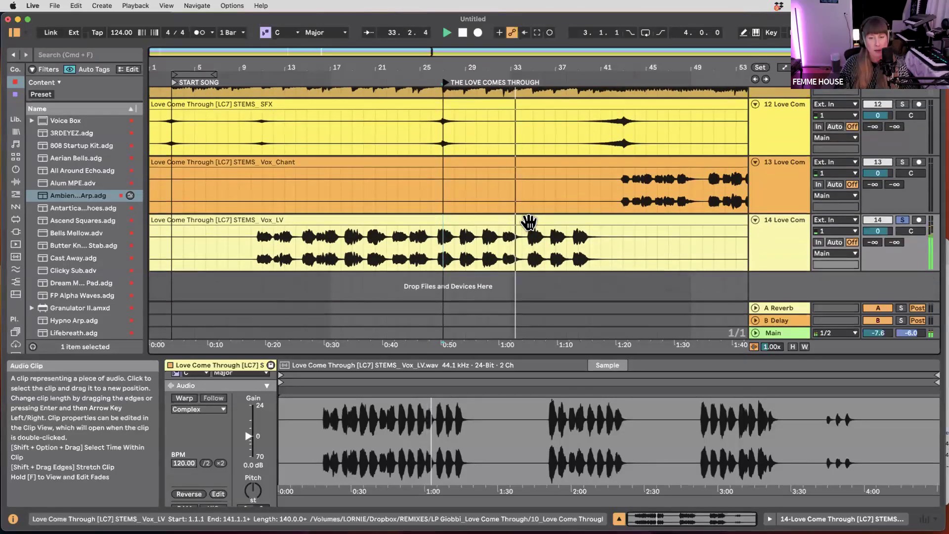
key("space")
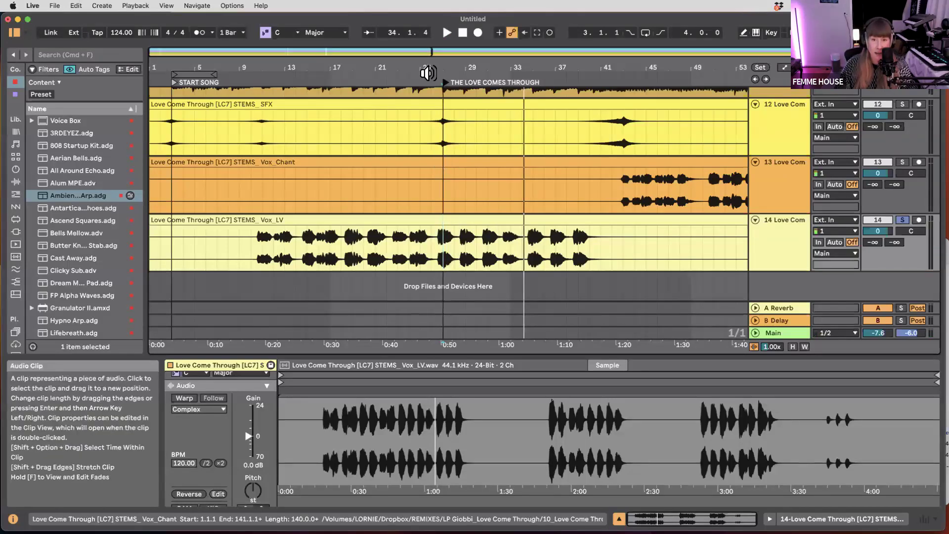
- Unsolo the Vox_LV track and play all stems from the THE LOVE COMES THROUGH locator to examine which parts enter there
key("minus")
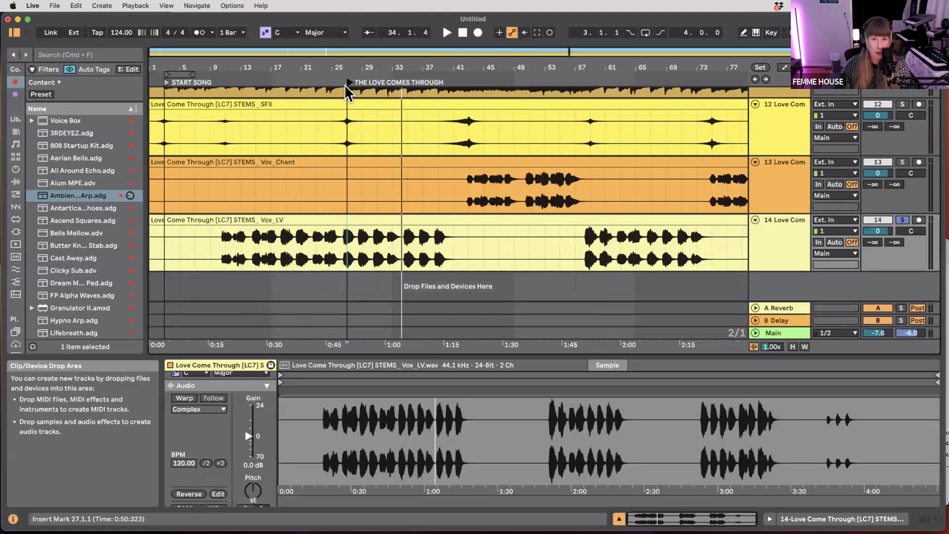
key("minus")
scroll(349, 229, "up", 3)
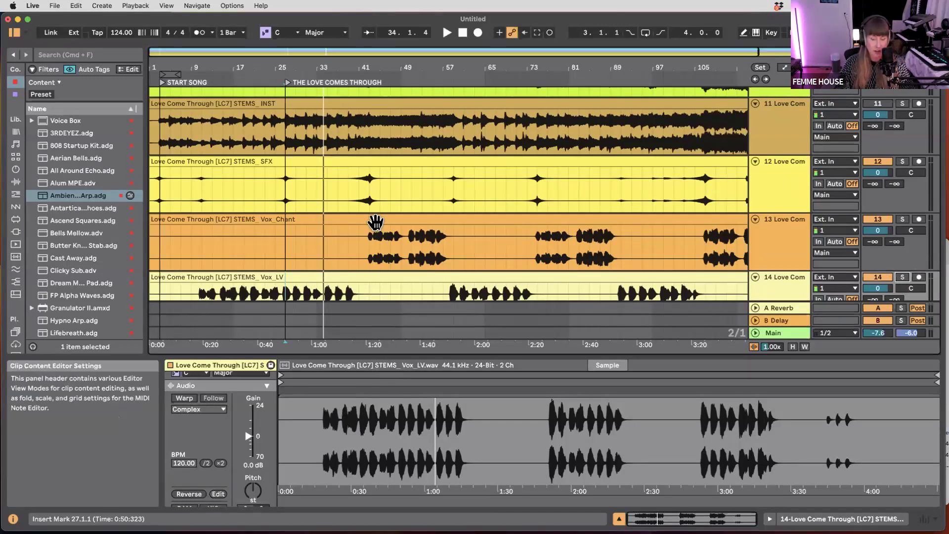
scroll(376, 222, "down", 3)
key("space")
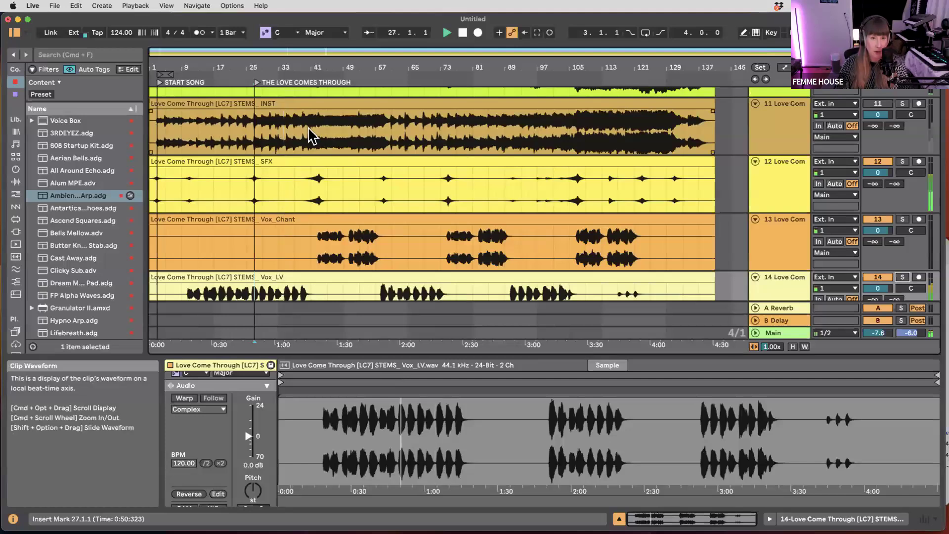
scroll(271, 144, "up", 3)
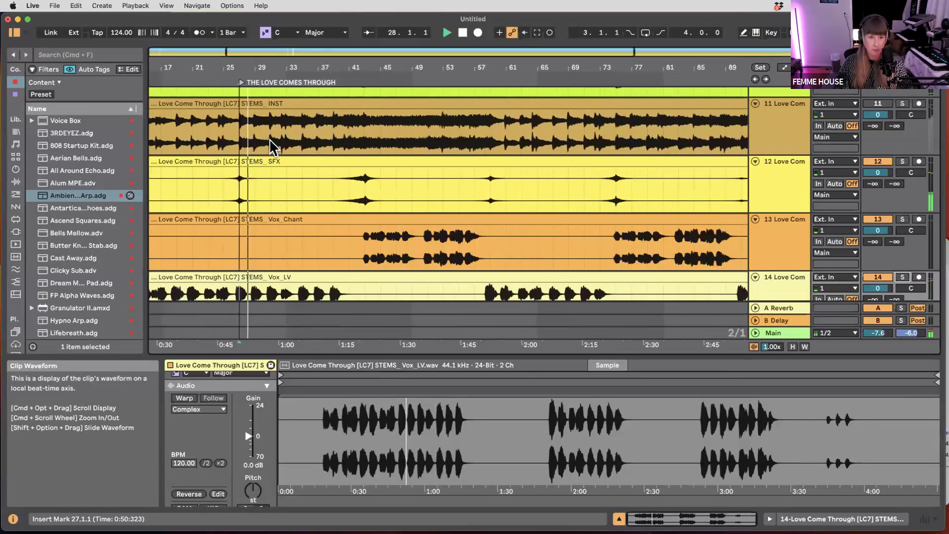
scroll(277, 123, "up", 5)
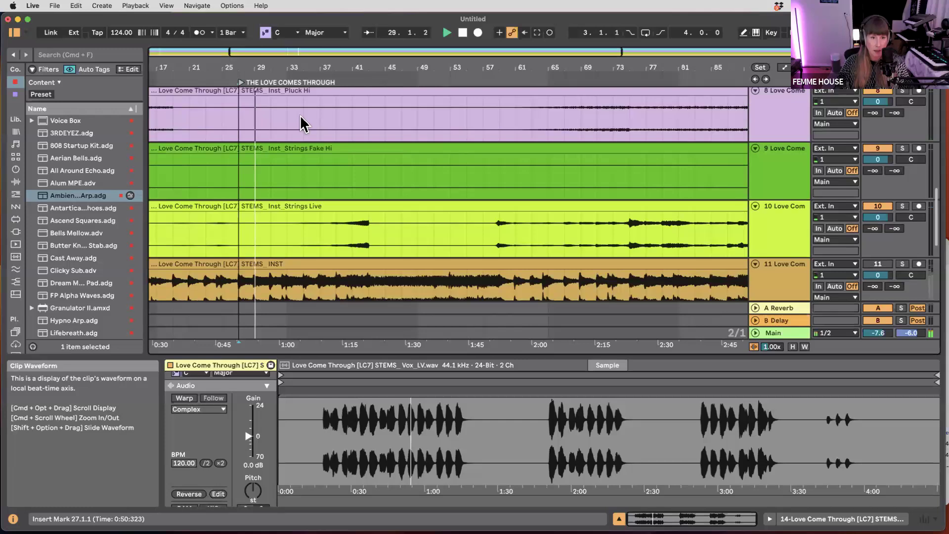
scroll(302, 112, "up", 5)
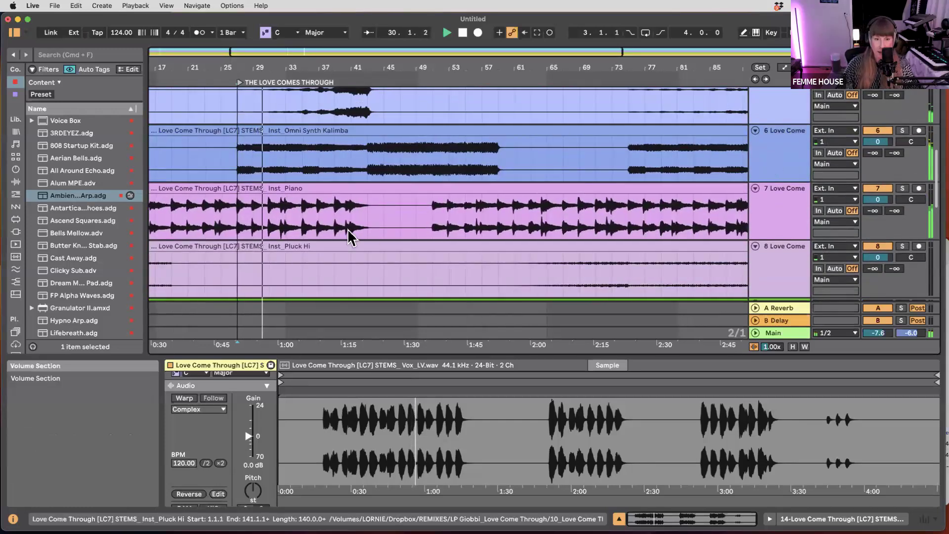
scroll(297, 217, "left", 5)
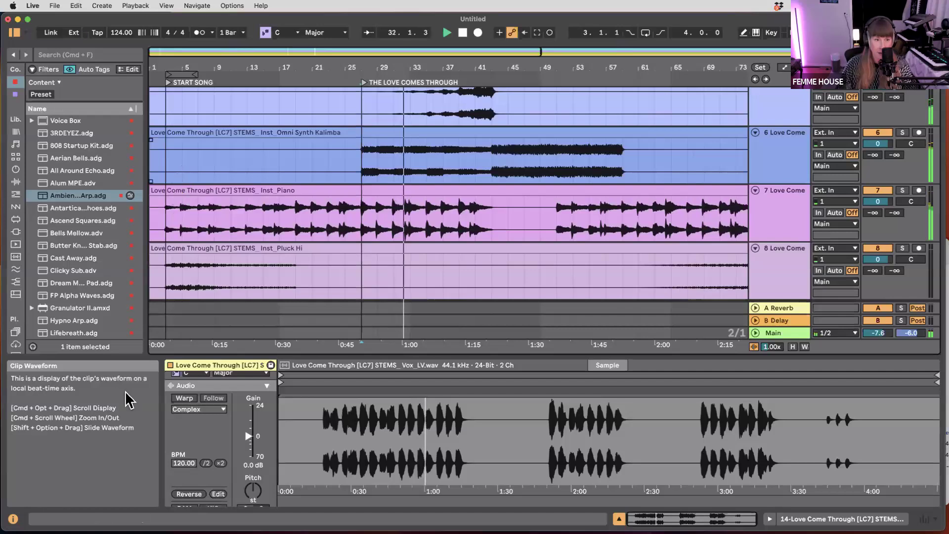
- Solo the Piano and Omni Synth Kalimba tracks in turn and select bars 27 to 37 of the Kalimba stem
left_click(901, 191)
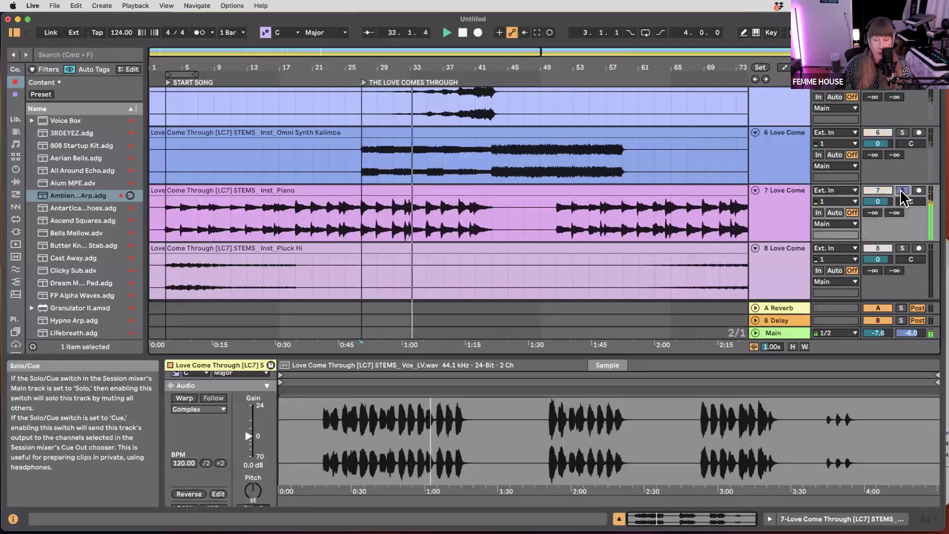
left_click(902, 132)
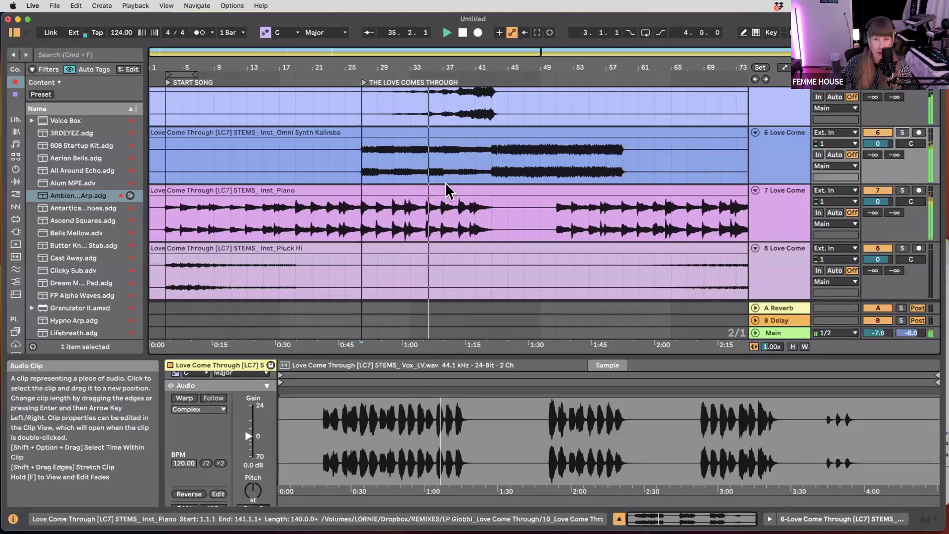
scroll(446, 185, "up", 2)
left_click(904, 191)
left_click(903, 192)
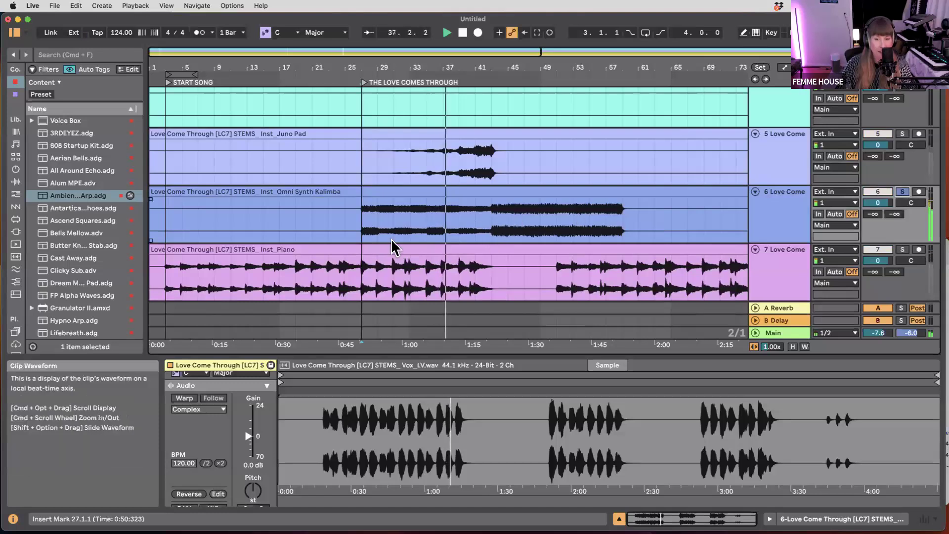
left_click_drag(362, 222, 443, 198)
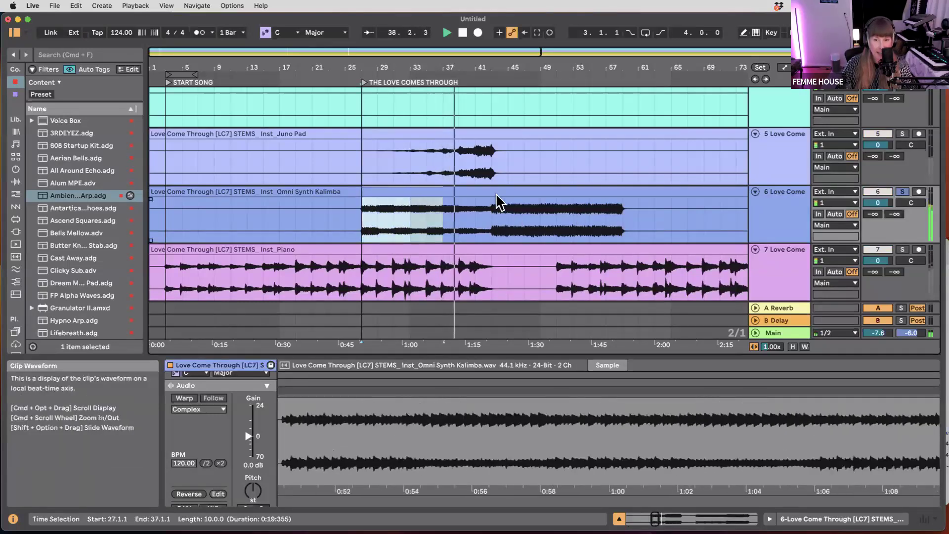
- Split the Omni Synth Kalimba stem at bars 27 and 59 and colour the clip between the cuts yellow
left_click(495, 193)
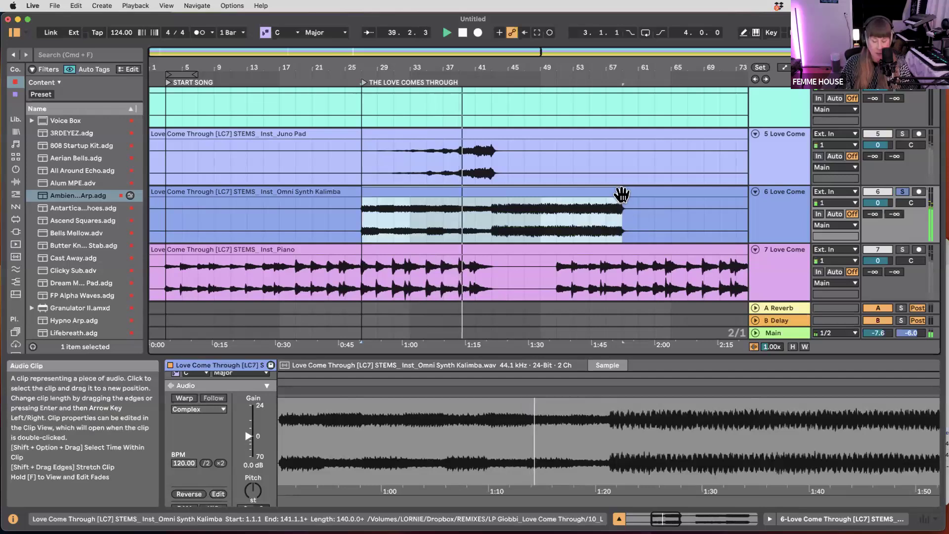
right_click(588, 206)
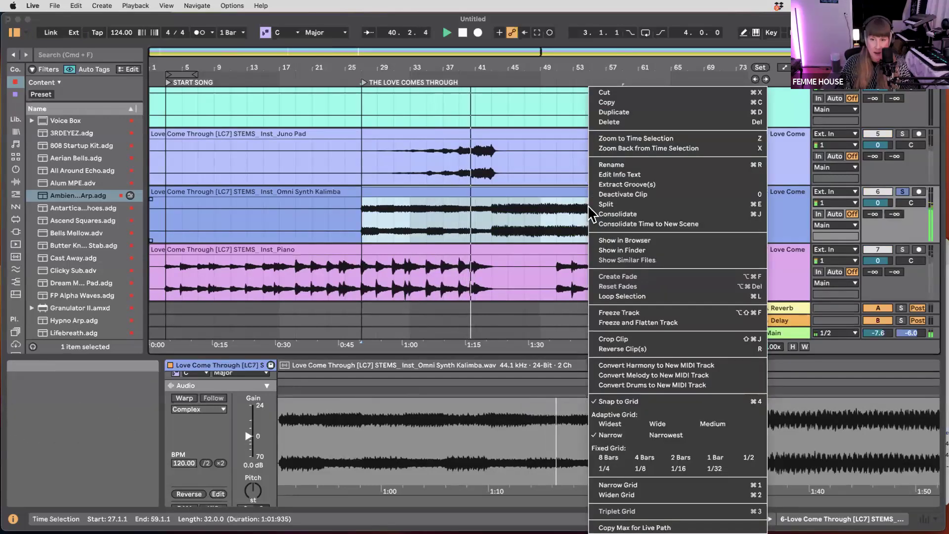
left_click(608, 203)
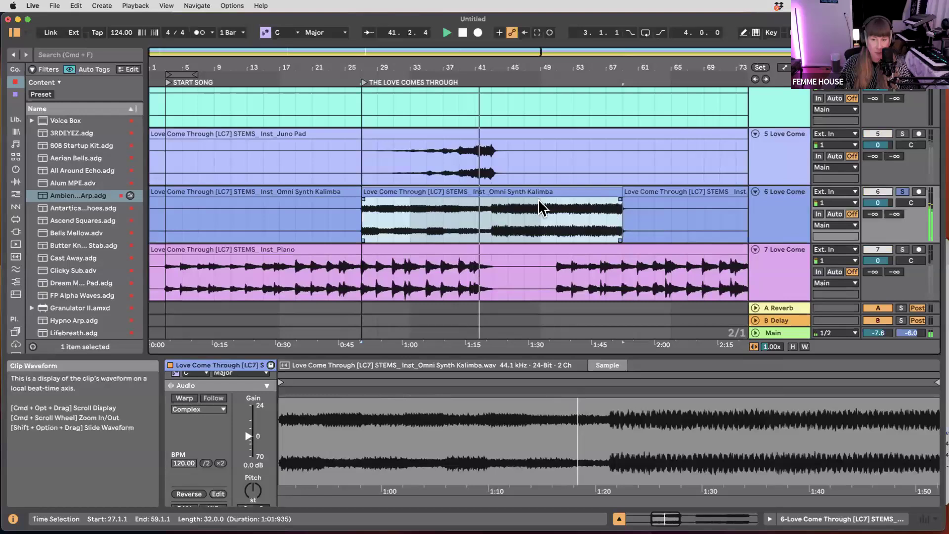
right_click(513, 192)
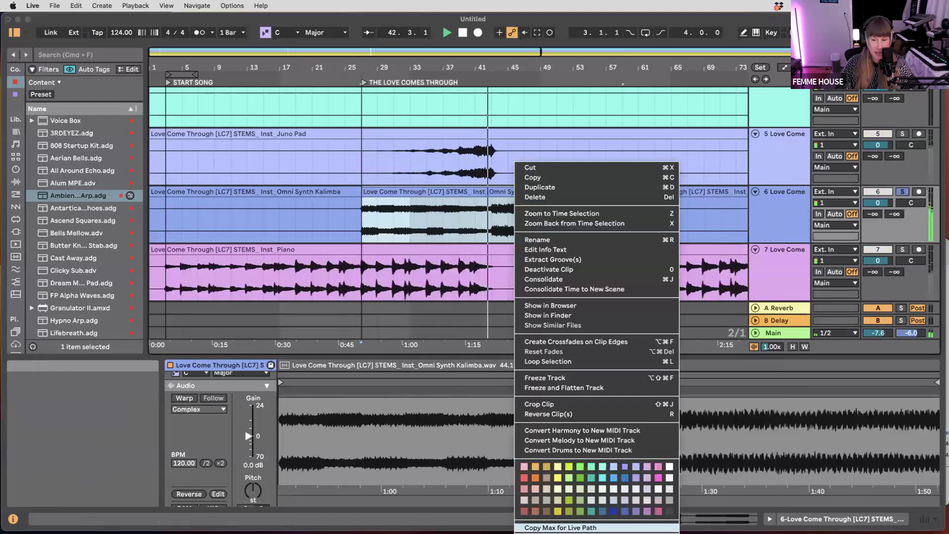
left_click(557, 477)
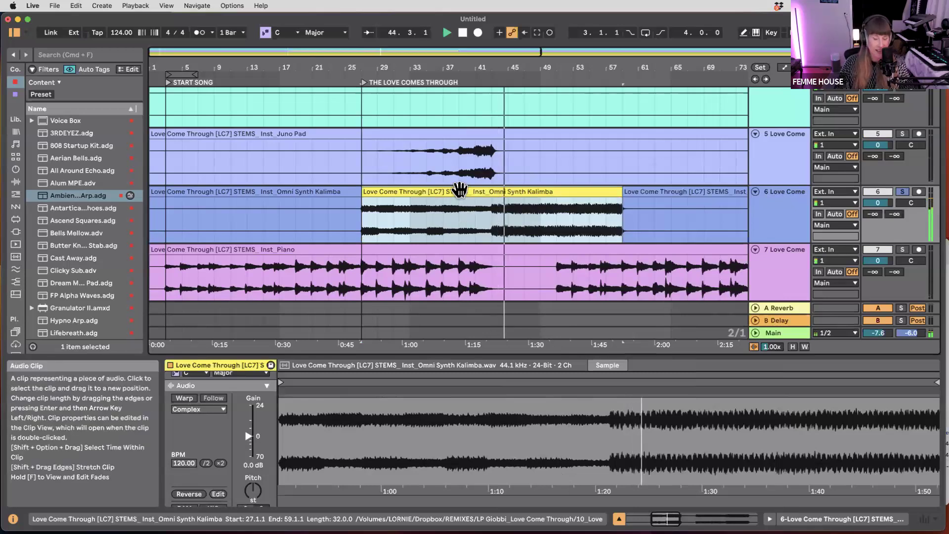
- Unsolo the Omni Synth Kalimba track and solo the Vox_Chant track to hear its phrase around bar 50
key("minus")
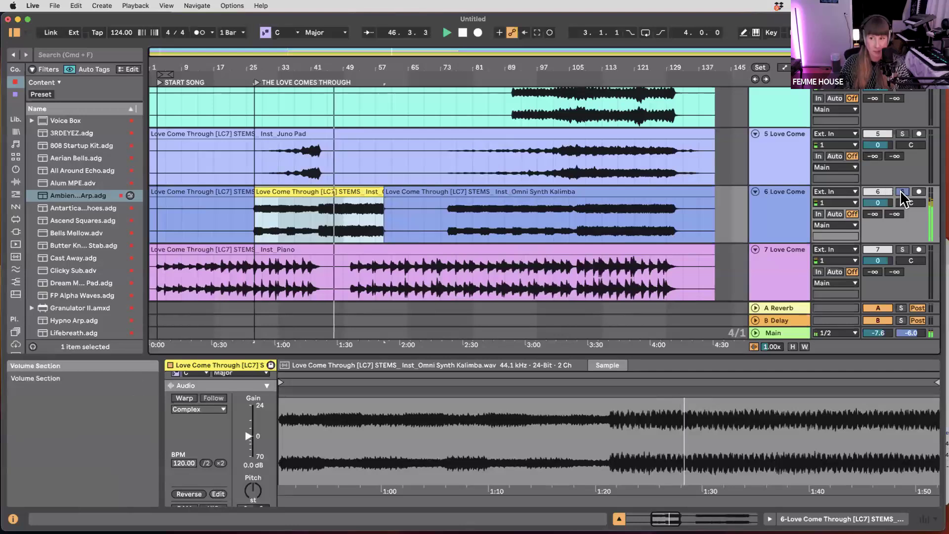
scroll(312, 220, "down", 2)
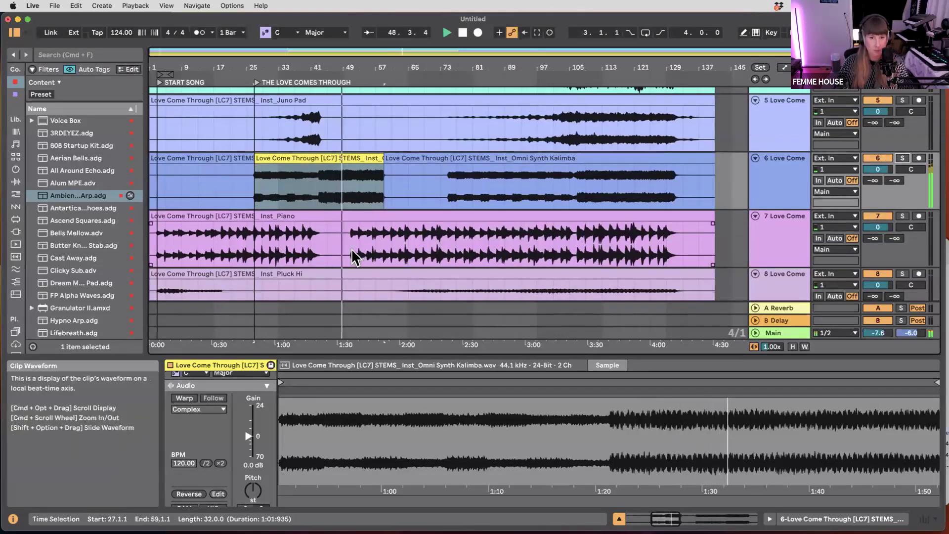
scroll(351, 248, "down", 20)
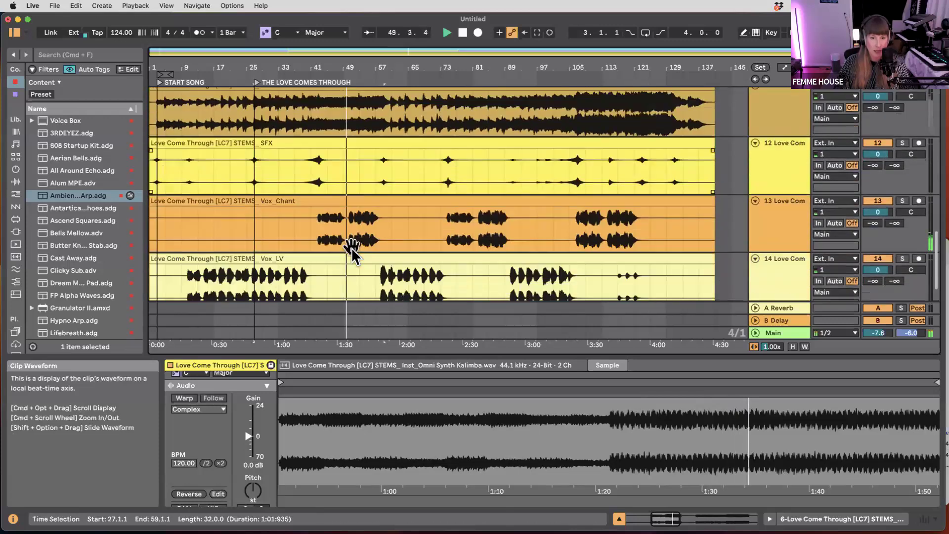
scroll(351, 247, "down", 3)
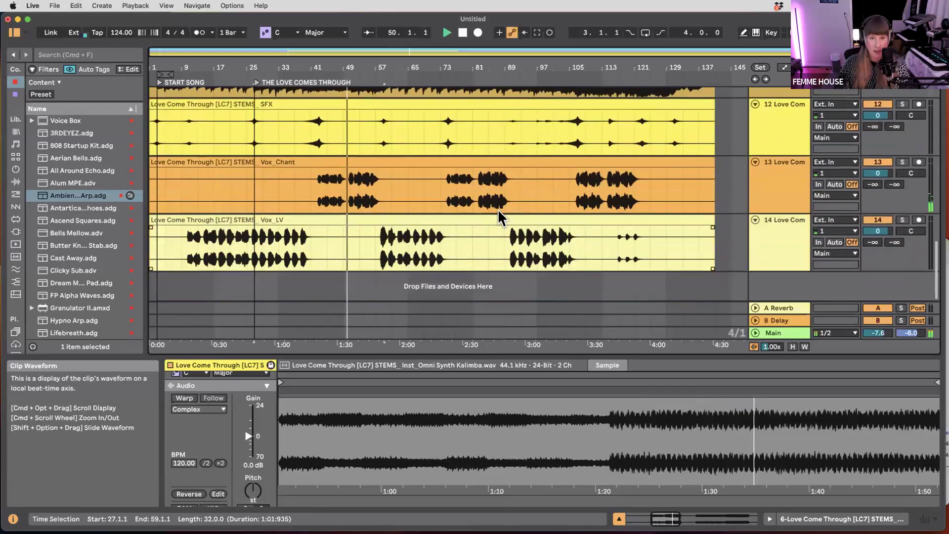
left_click(903, 162)
scroll(424, 206, "up", 5)
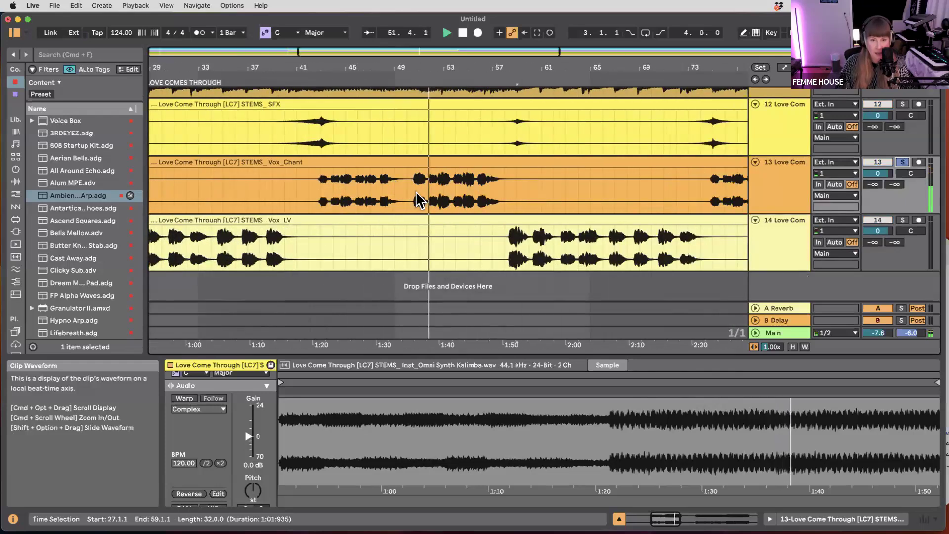
- Split the Vox_Chant phrase from 50.1.1 to 58.3.1 into its own clip and colour it magenta
scroll(419, 200, "up", 3)
left_click_drag(397, 193, 579, 181)
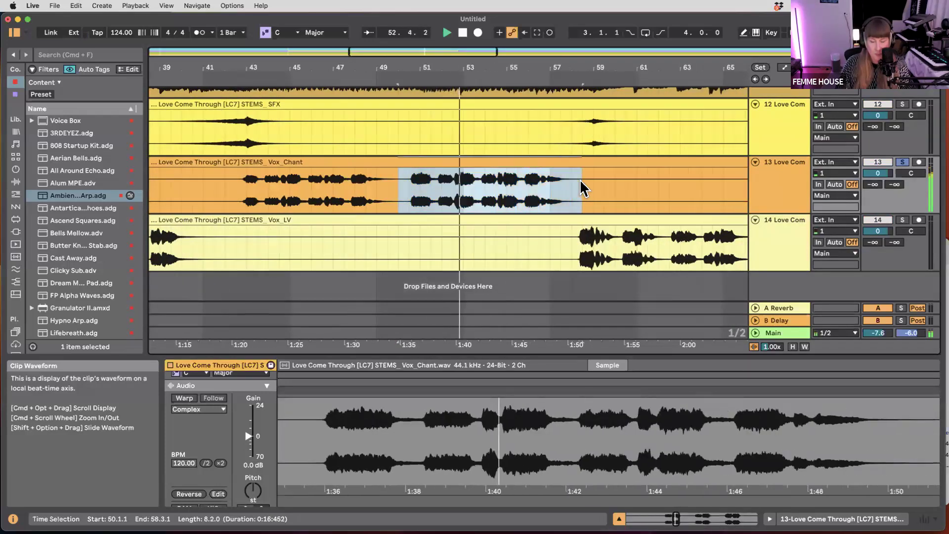
key("super+e")
right_click(531, 162)
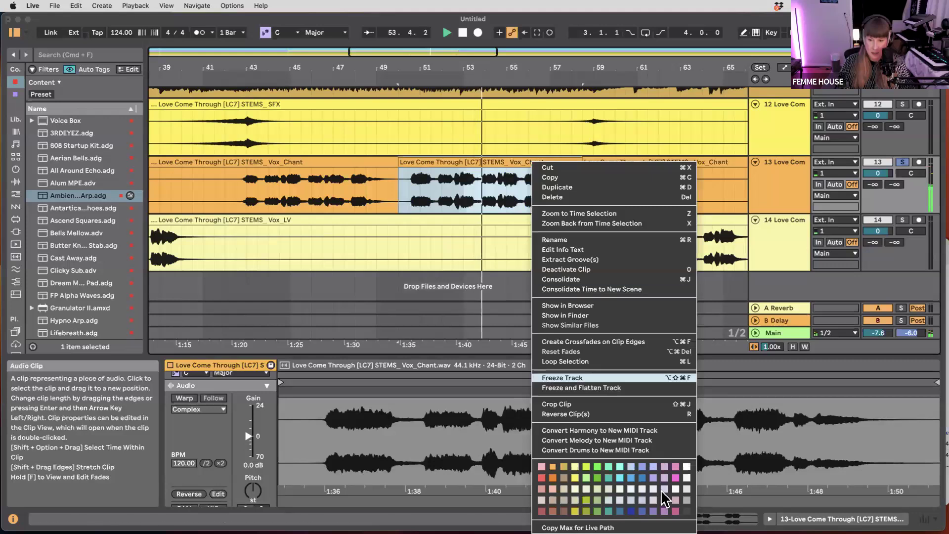
left_click(574, 476)
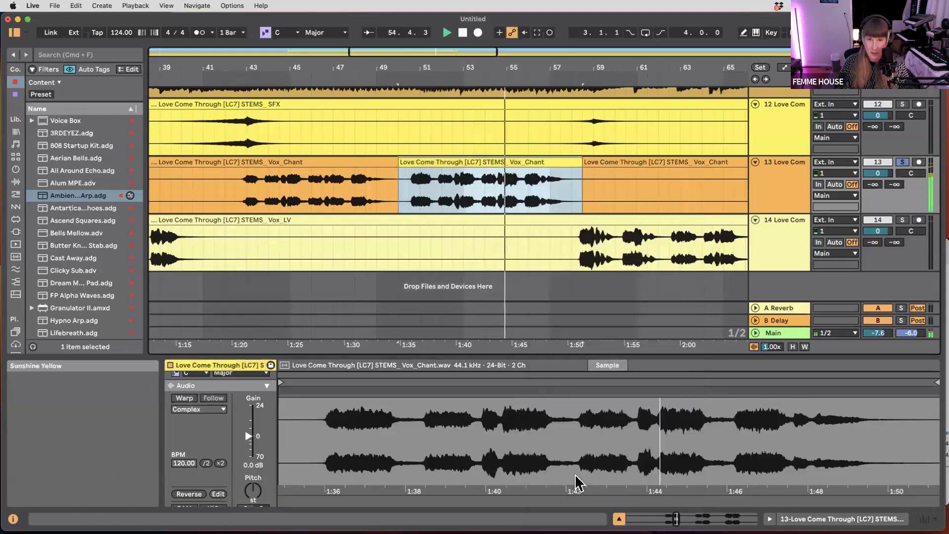
right_click(534, 160)
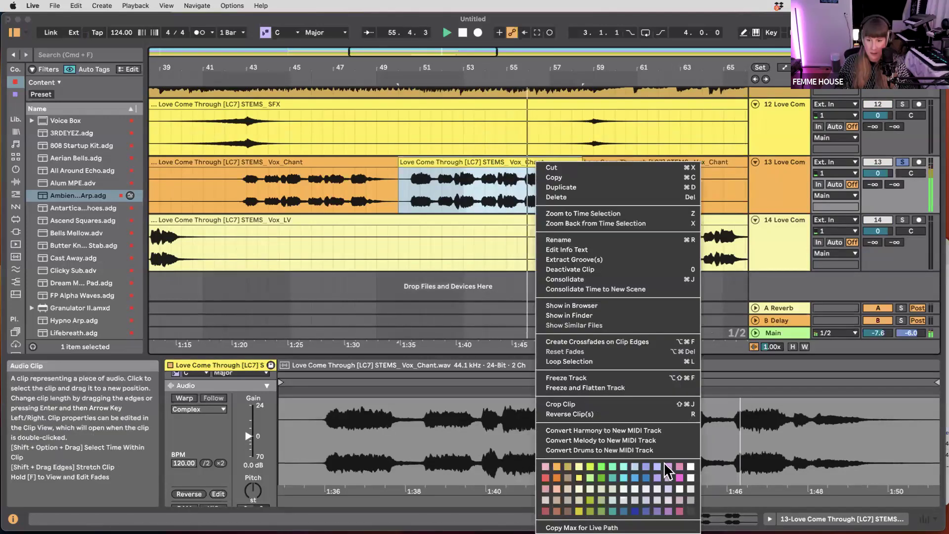
left_click(675, 465)
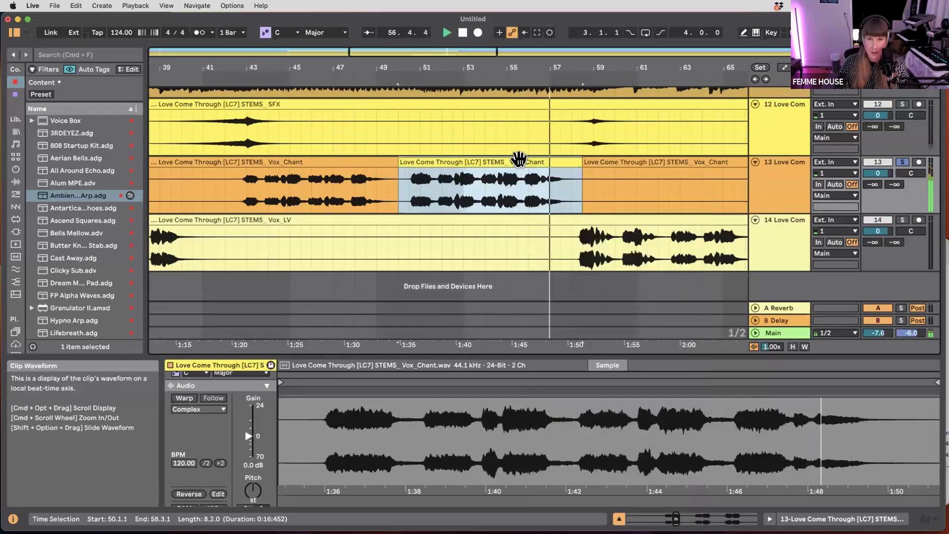
right_click(497, 161)
left_click(673, 489)
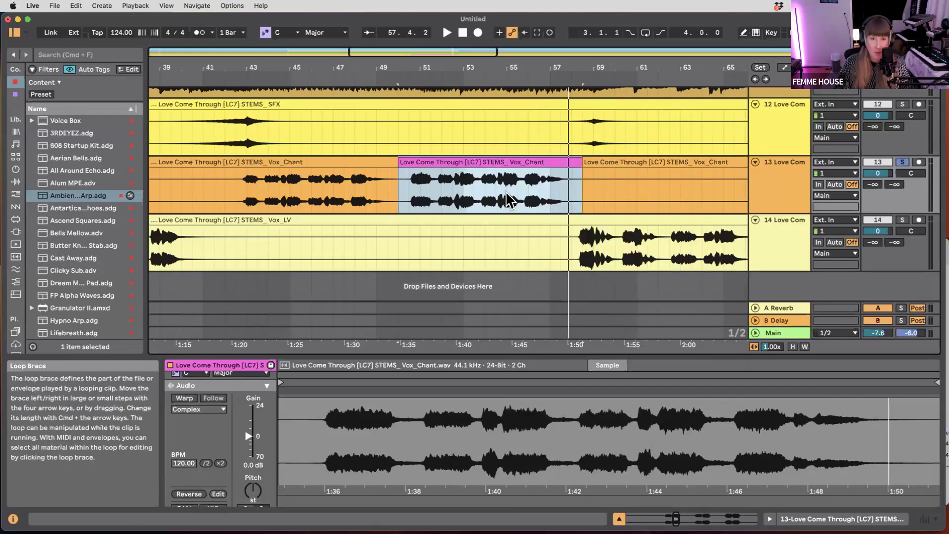
right_click(453, 161)
left_click(218, 163)
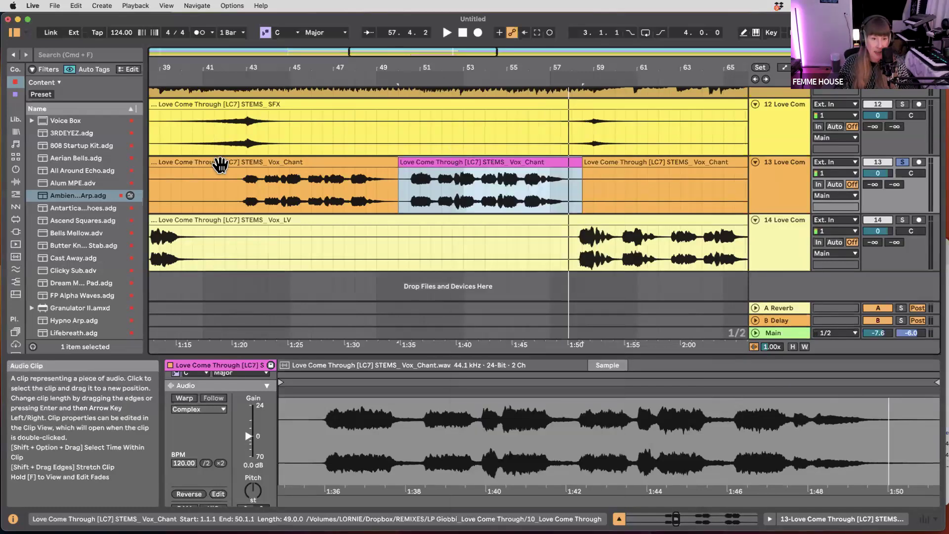
left_click(246, 148)
left_click(246, 163)
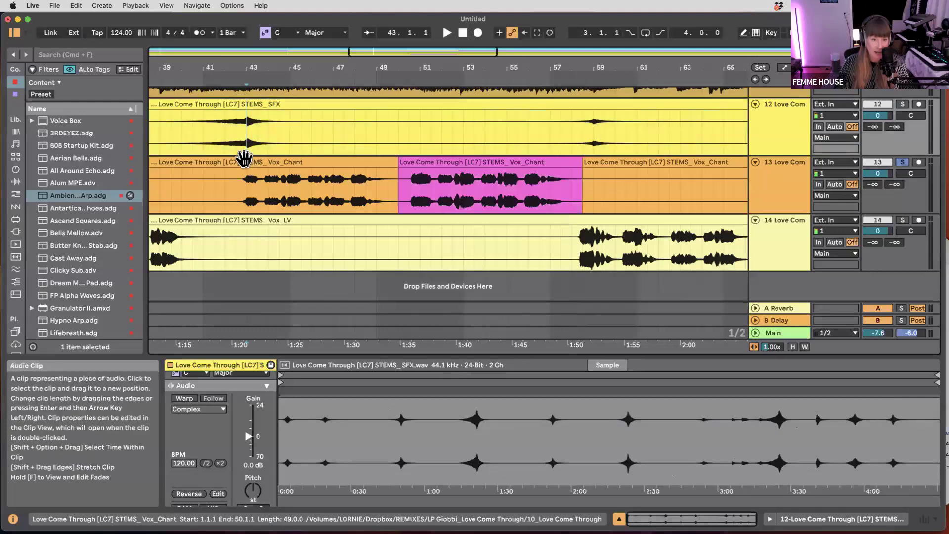
right_click(246, 162)
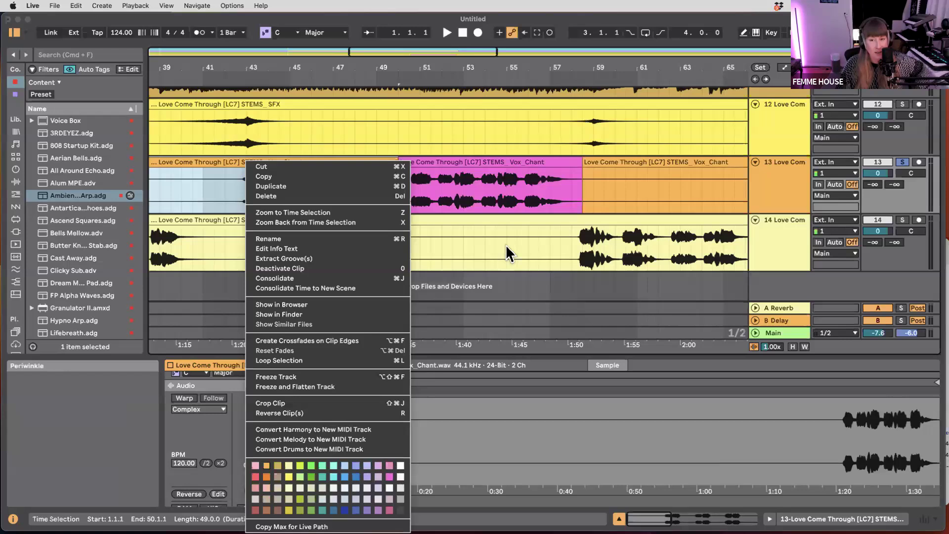
left_click(440, 180)
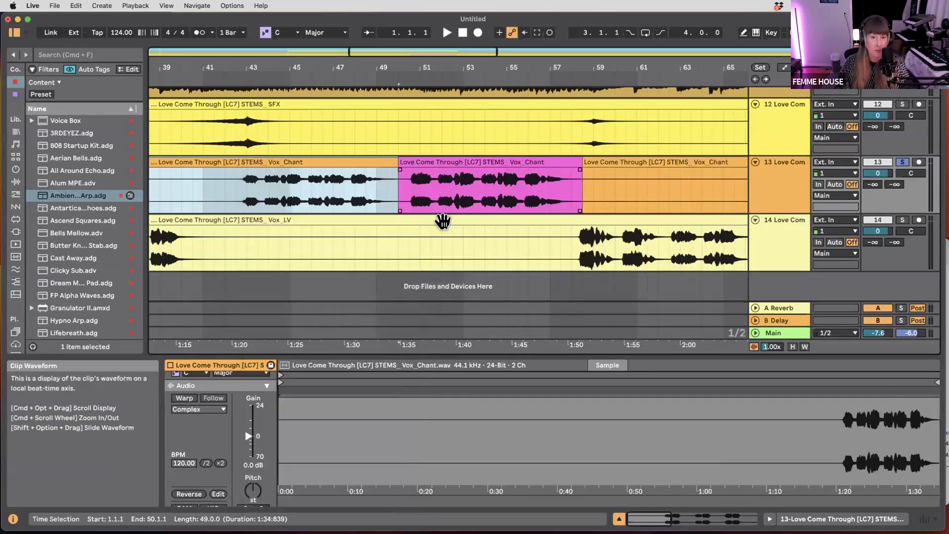
- Hide the clip detail view and look through all the stems over the full song length
scroll(443, 221, "down", 10)
scroll(261, 220, "up", 4)
scroll(259, 212, "up", 3)
scroll(262, 214, "down", 3)
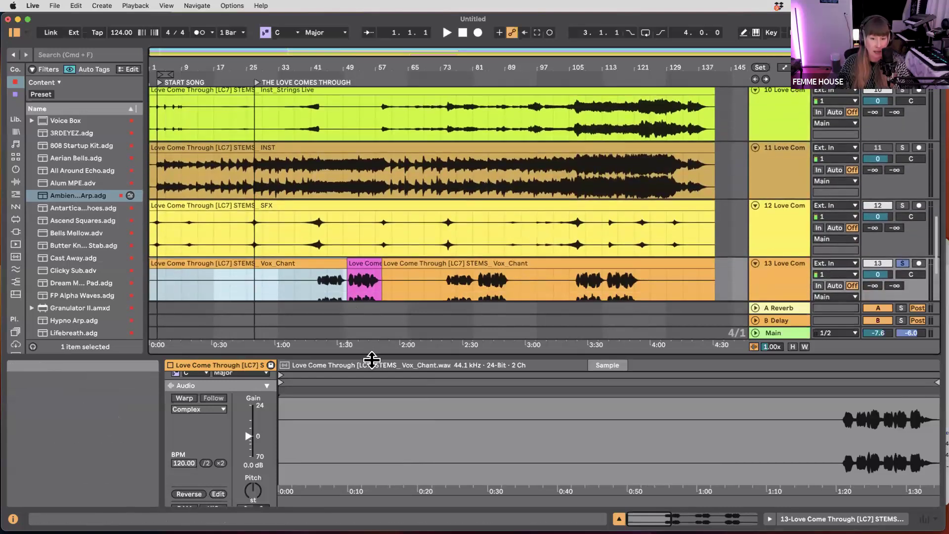
left_click_drag(372, 359, 373, 464)
scroll(362, 346, "up", 10)
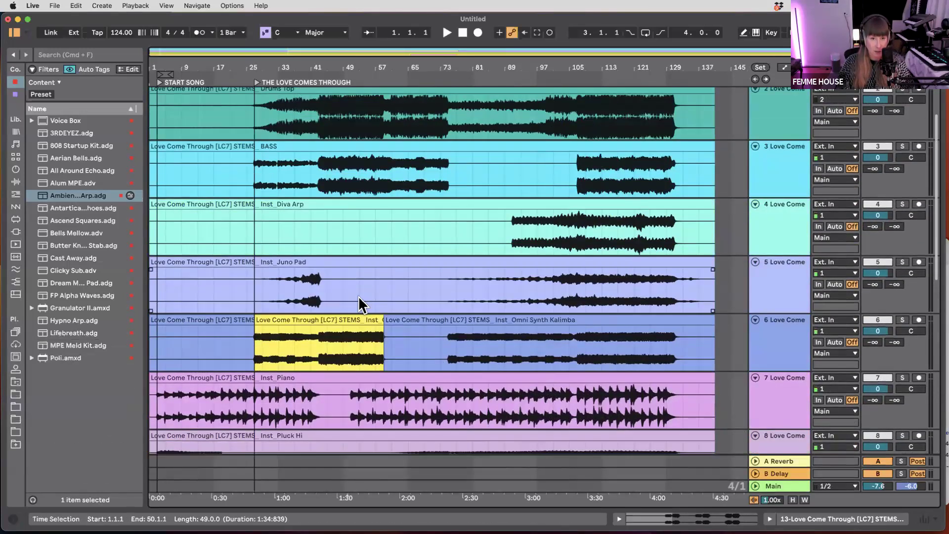
scroll(359, 294, "up", 3)
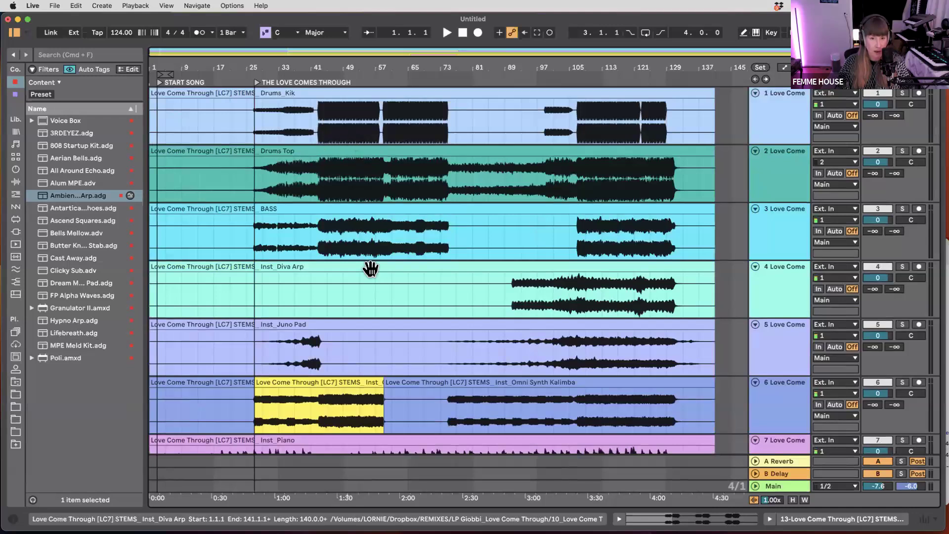
scroll(370, 268, "down", 10)
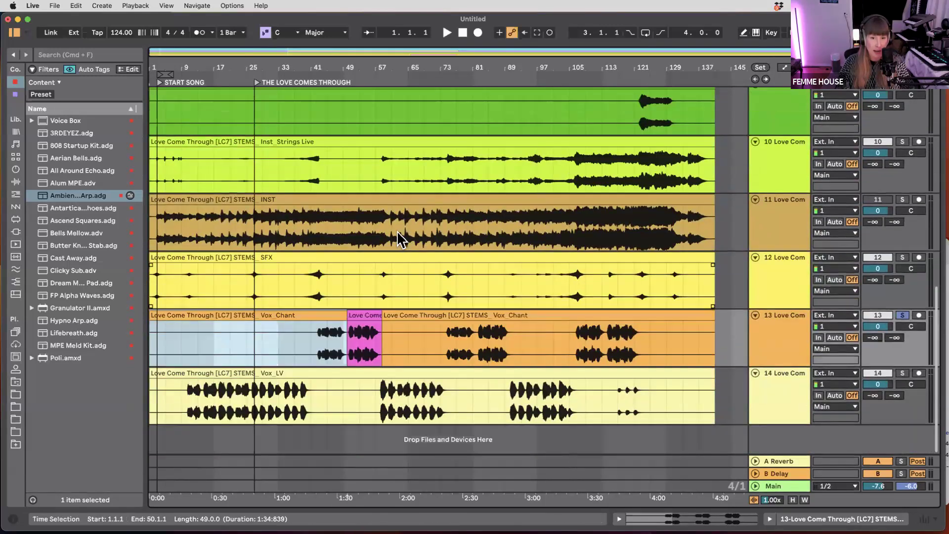
scroll(397, 231, "down", 3)
scroll(394, 216, "up", 3)
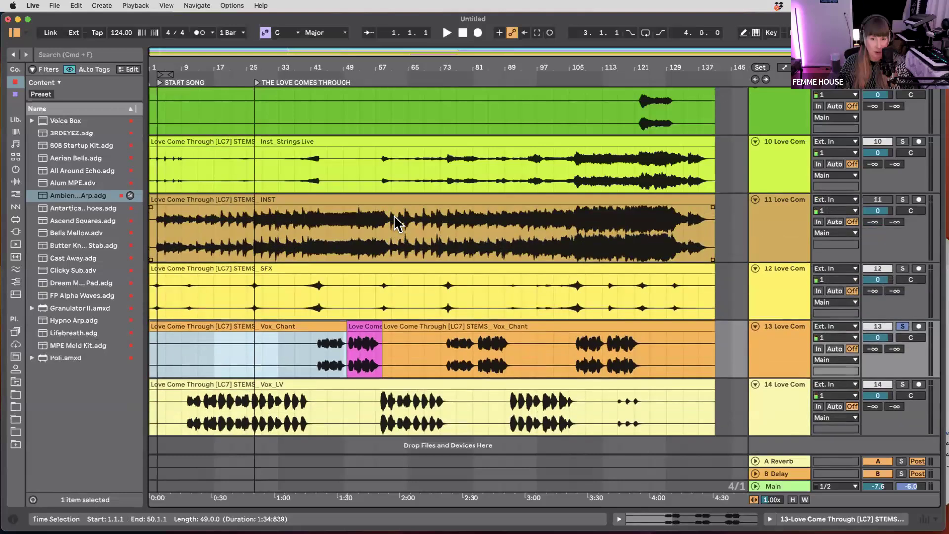
- Select everything in the arrangement and shrink all tracks to a compact height that still shows the waveforms
scroll(691, 241, "up", 1)
left_click_drag(783, 260, 781, 251)
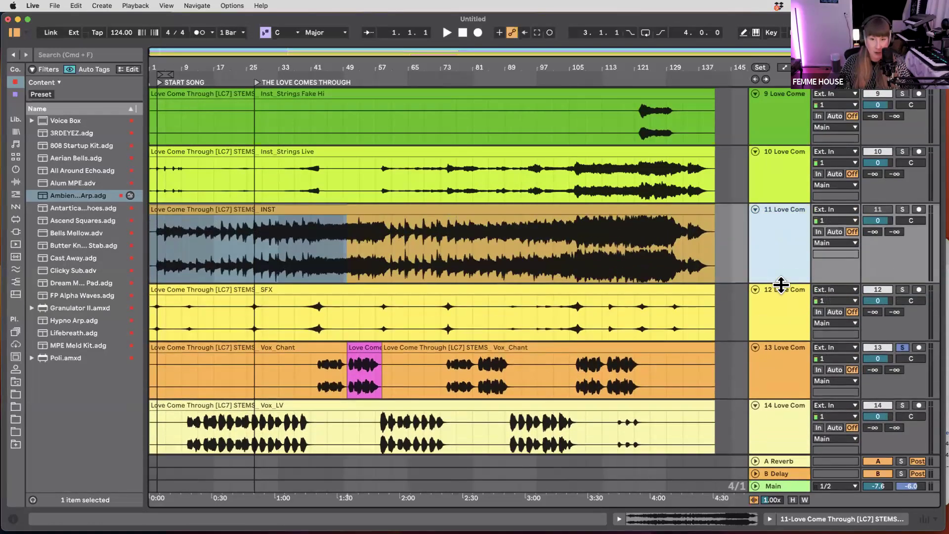
left_click(732, 275)
key("super+a")
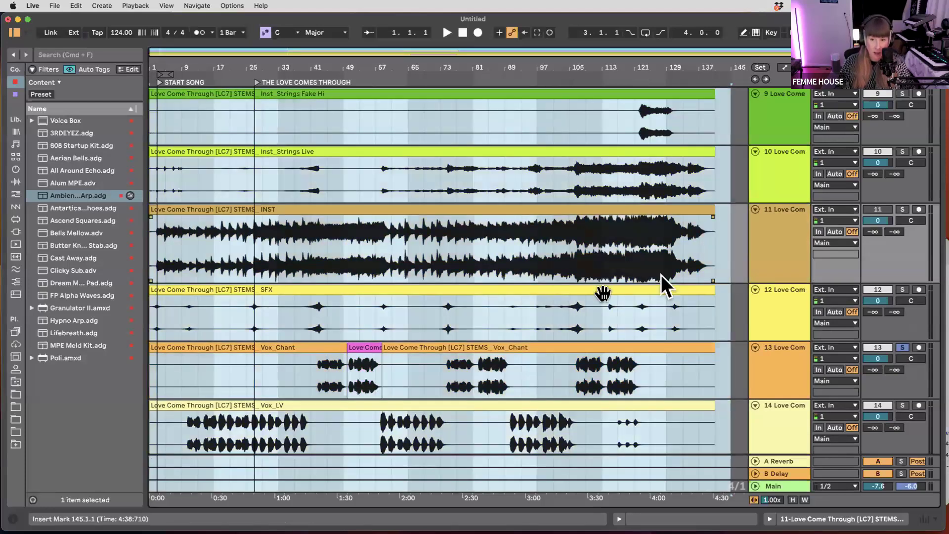
key("alt+minus")
key("alt+minus")
key("alt+minus")
key("alt+minus")
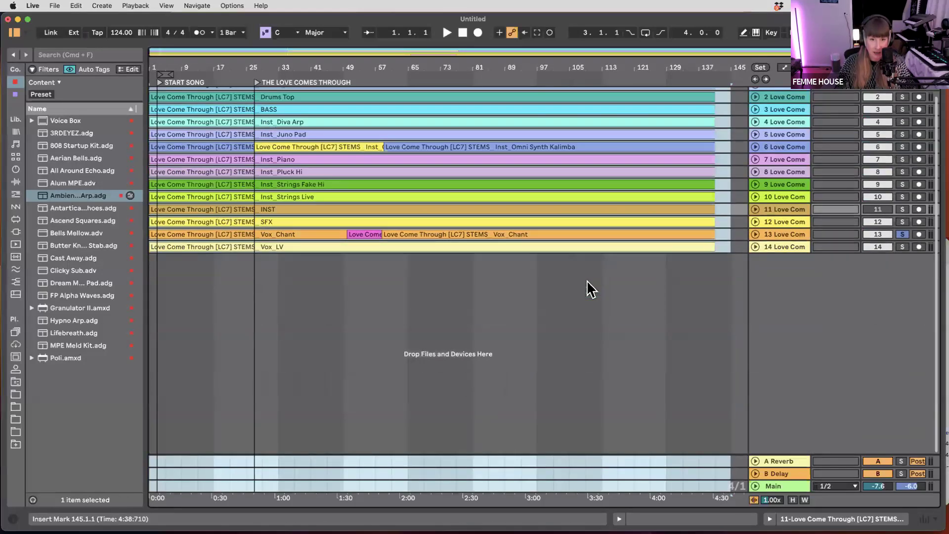
key("alt+plus")
key("alt+plus")
key("alt+plus")
key("alt+minus")
scroll(586, 280, "up", 5)
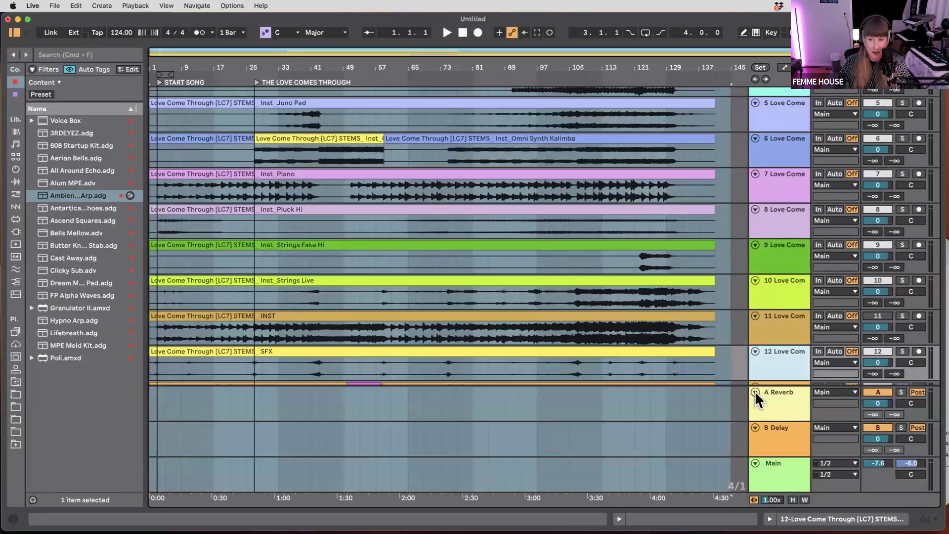
- Fold the A Reverb, B Delay and Main tracks and clear the arrangement selection
left_click(755, 391)
left_click(755, 426)
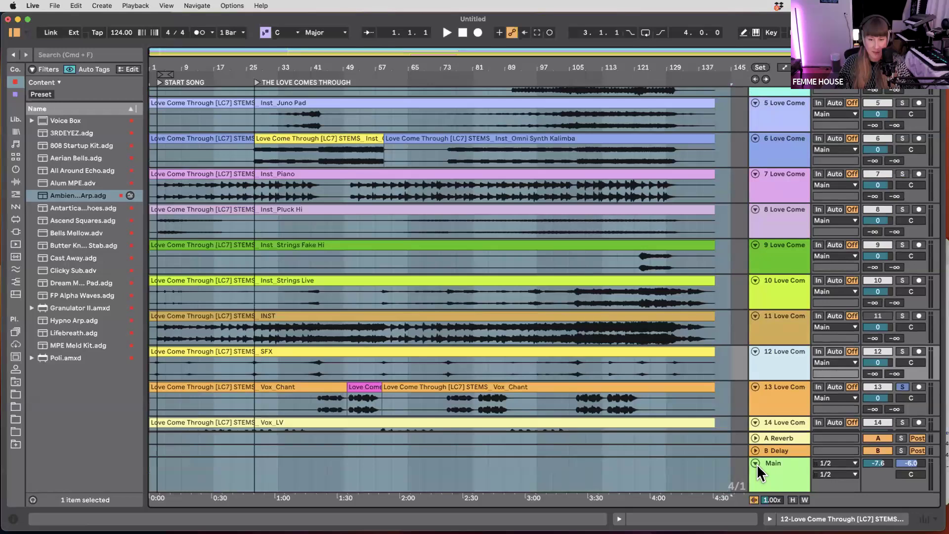
left_click(755, 463)
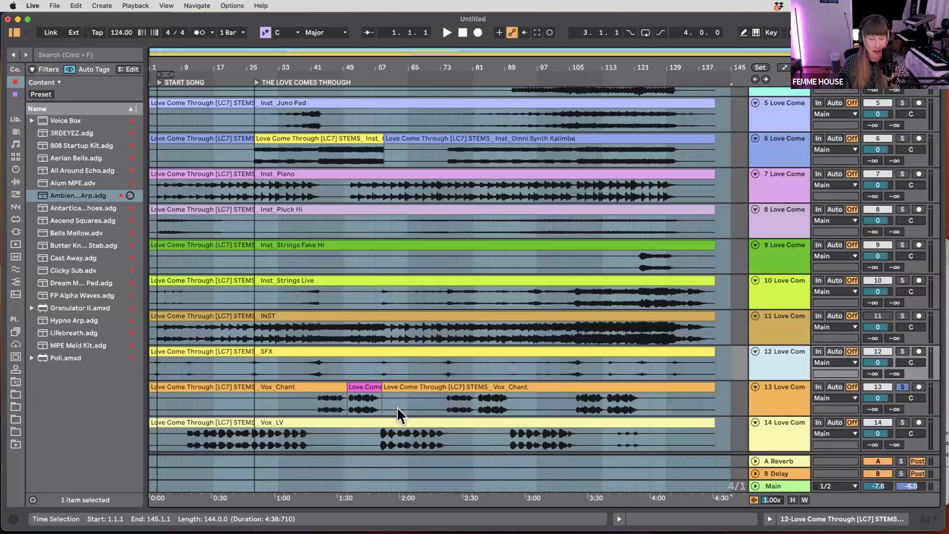
left_click(742, 304)
- Solo and play the yellow Omni Synth Kalimba clip from bar 27, followed by the magenta Vox_Chant clip from bar 50
left_click(313, 134)
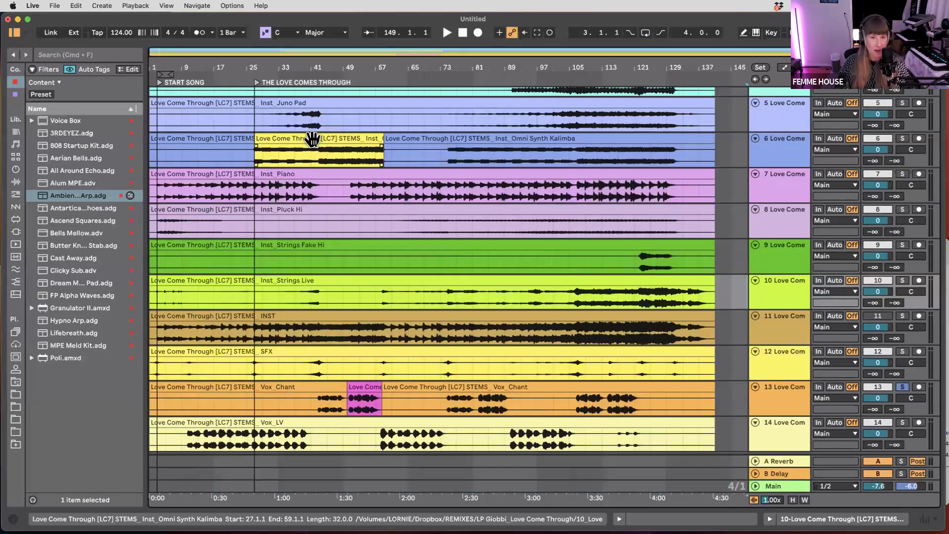
left_click(902, 139)
key("space")
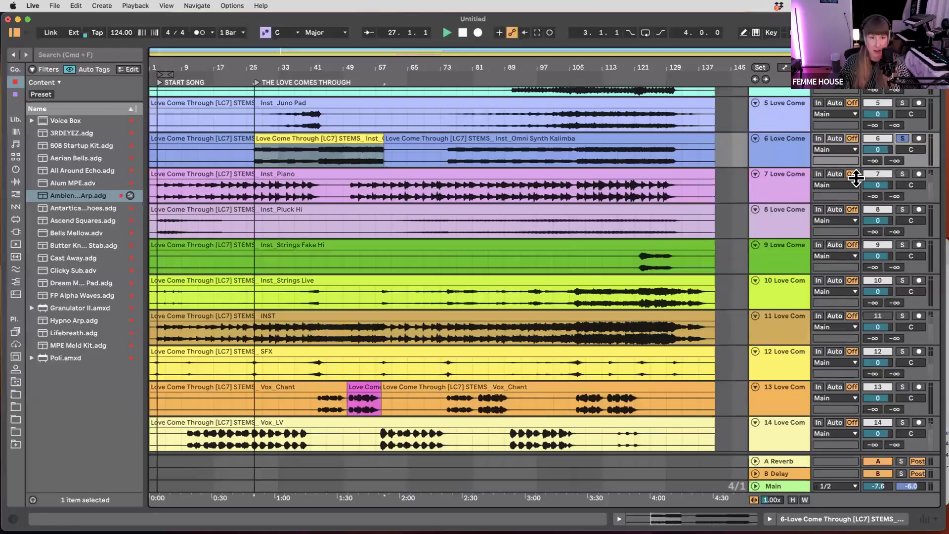
left_click(370, 386)
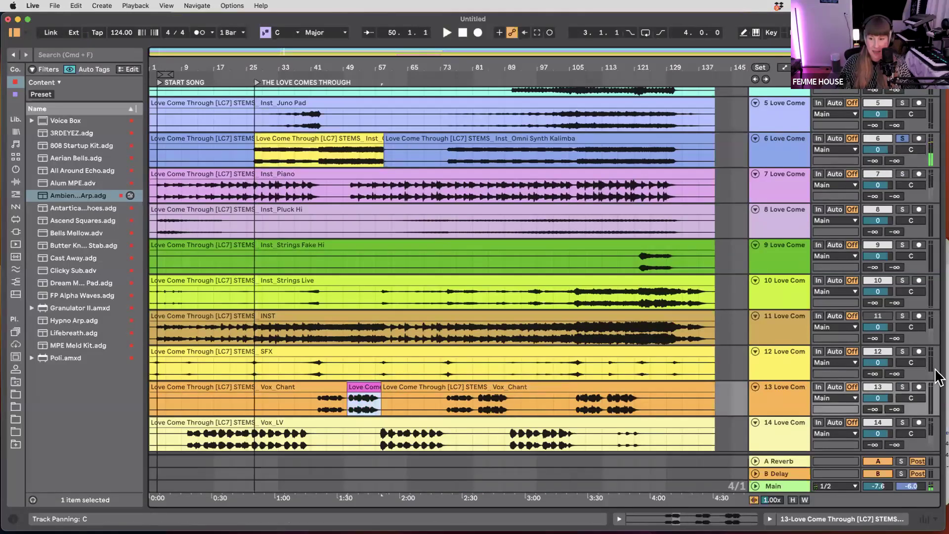
left_click(902, 387)
key("space")
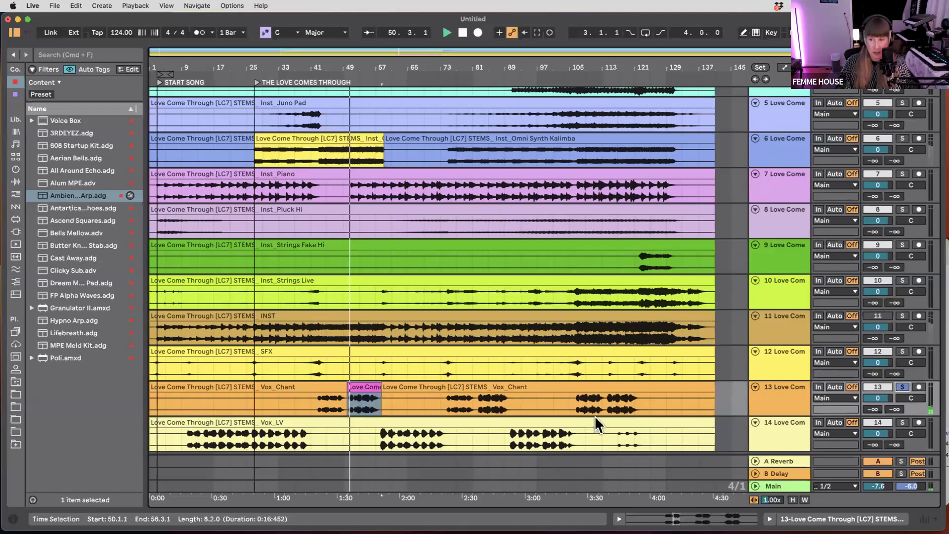
- Examine the magenta Vox_Chant clip up close as it plays, end its track's solo, and return to the full song view
key("alt+plus")
key("alt+plus")
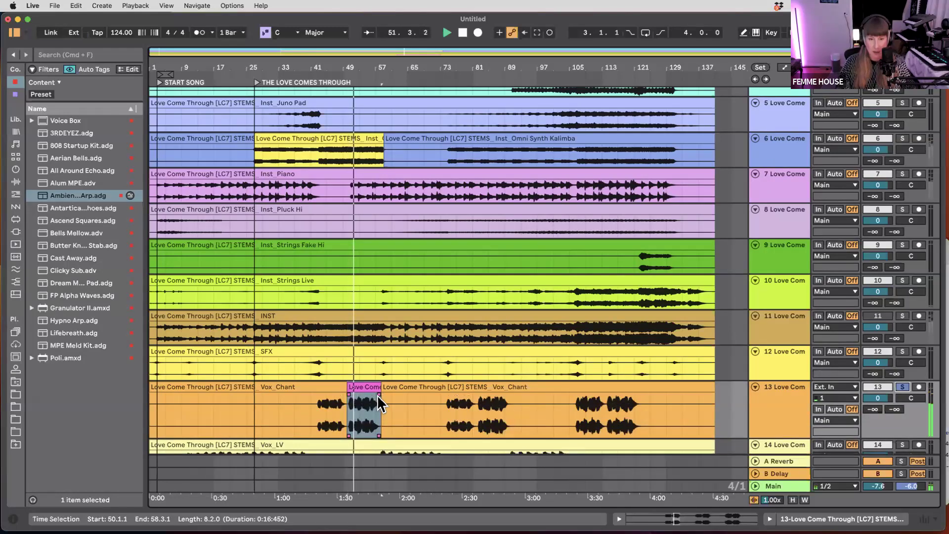
key("z")
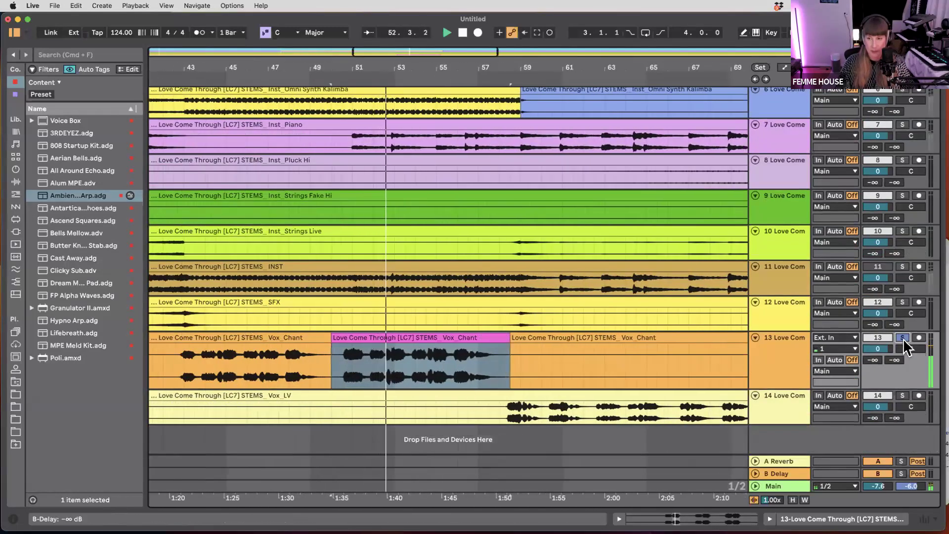
left_click(902, 338)
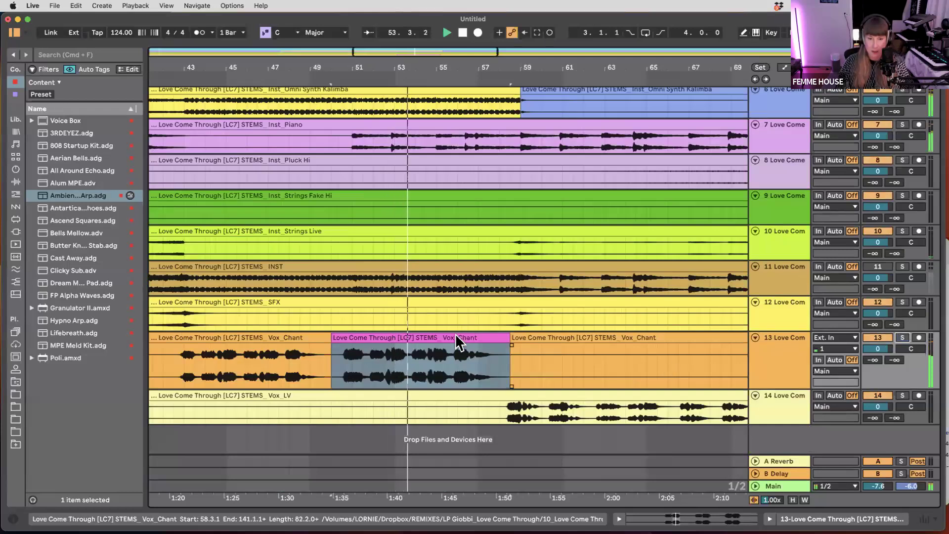
scroll(456, 335, "down", 3)
scroll(458, 334, "down", 5)
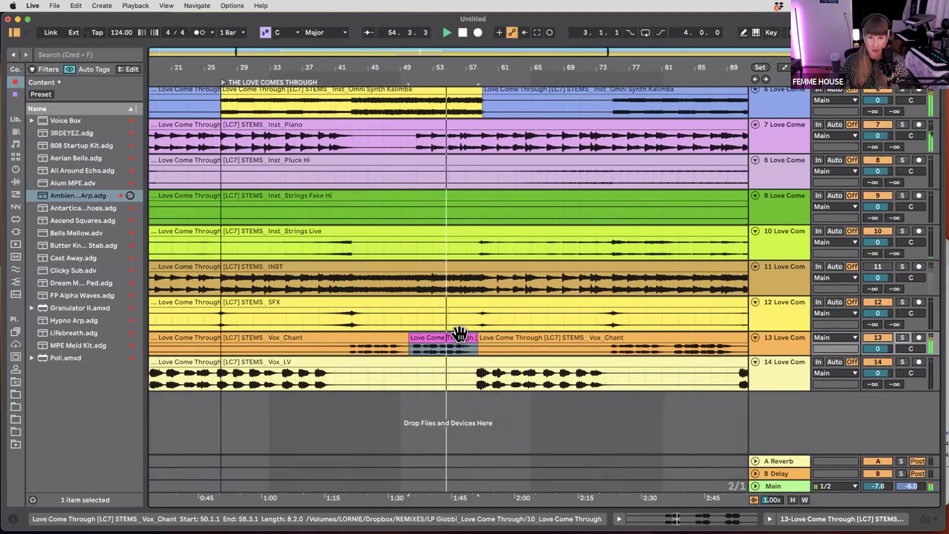
scroll(459, 335, "down", 5)
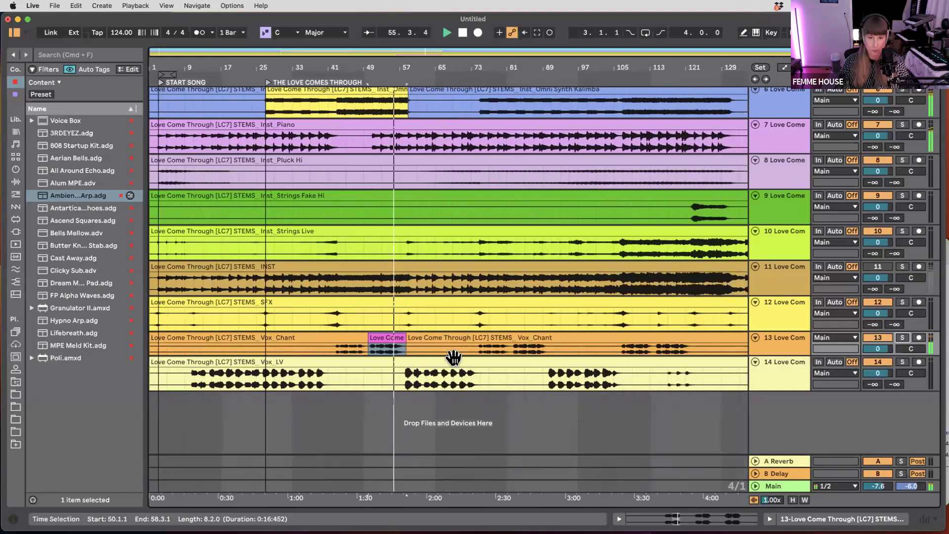
scroll(454, 357, "up", 6)
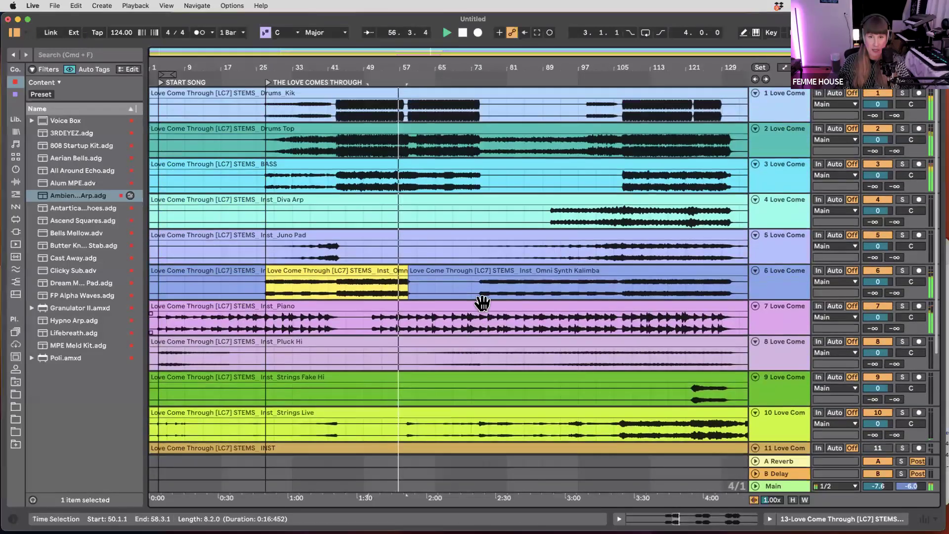
- Play the full mix from bar 75 and solo the Inst_Omni Synth Kalimba track
scroll(527, 148, "right", 3)
scroll(436, 83, "right", 1)
left_click(428, 78)
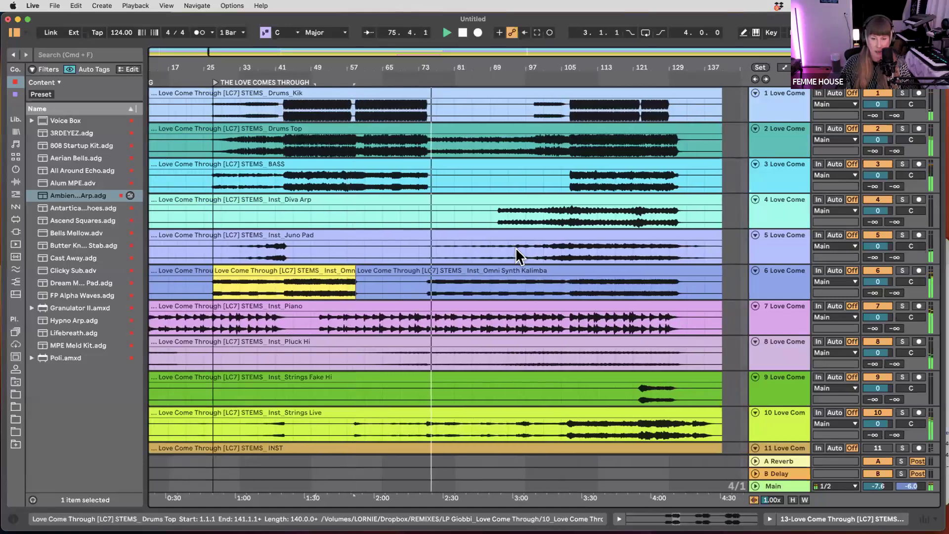
left_click(903, 271)
scroll(436, 288, "up", 5)
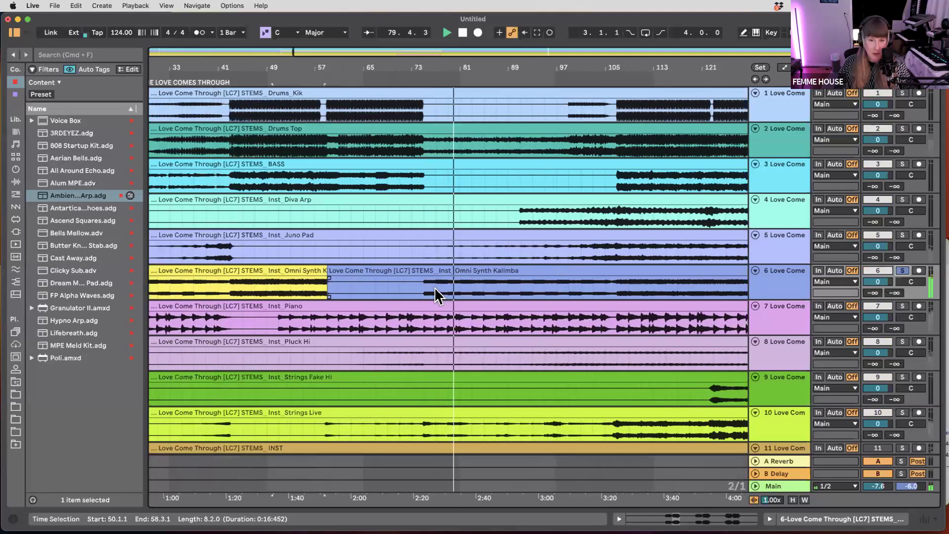
- Split the Inst_Omni Synth Kalimba clip at bars 75 and 91 to isolate the 16-bar section
scroll(443, 284, "up", 4)
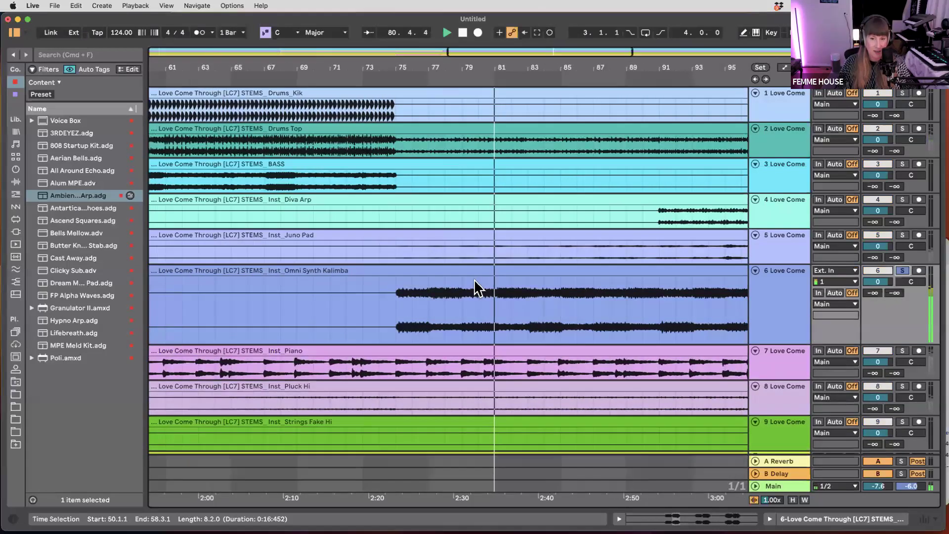
scroll(473, 286, "down", 2)
left_click(398, 253)
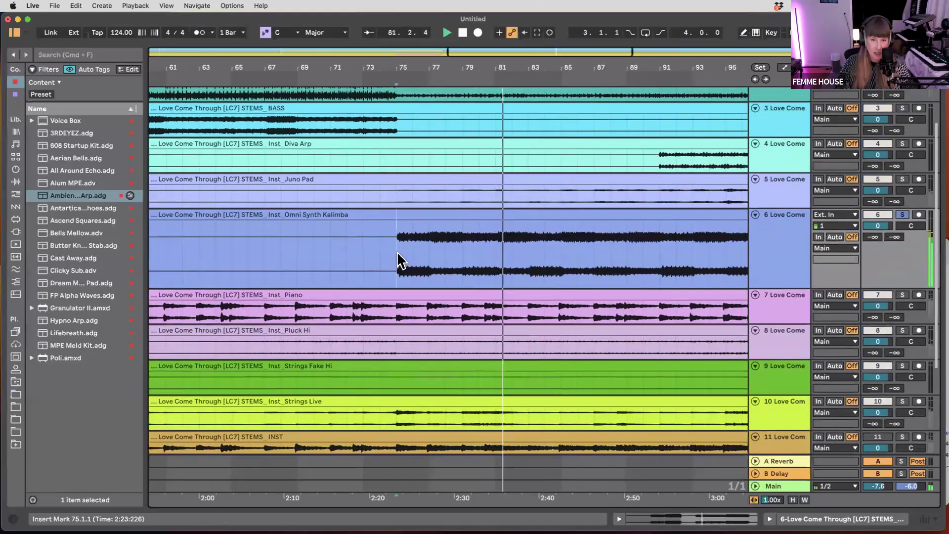
left_click(337, 190)
left_click(348, 250)
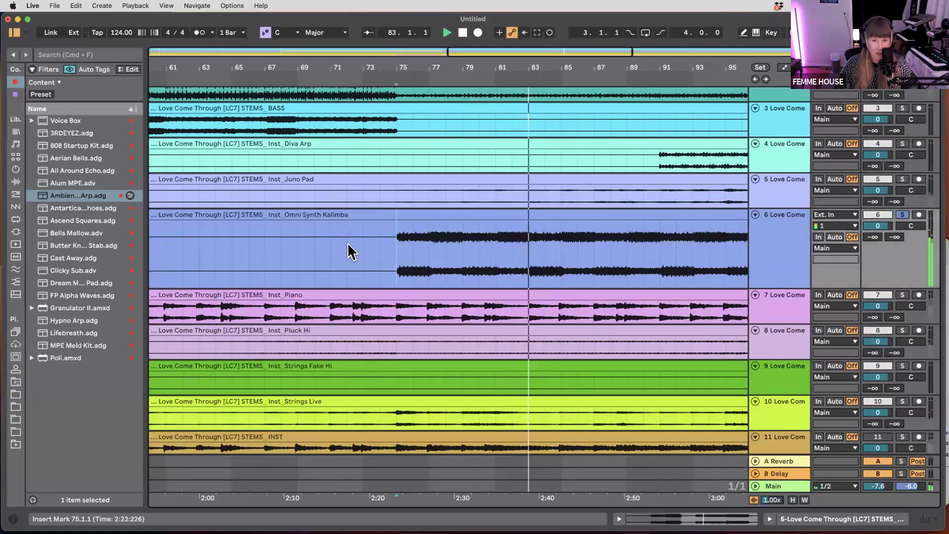
left_click_drag(396, 253, 544, 257)
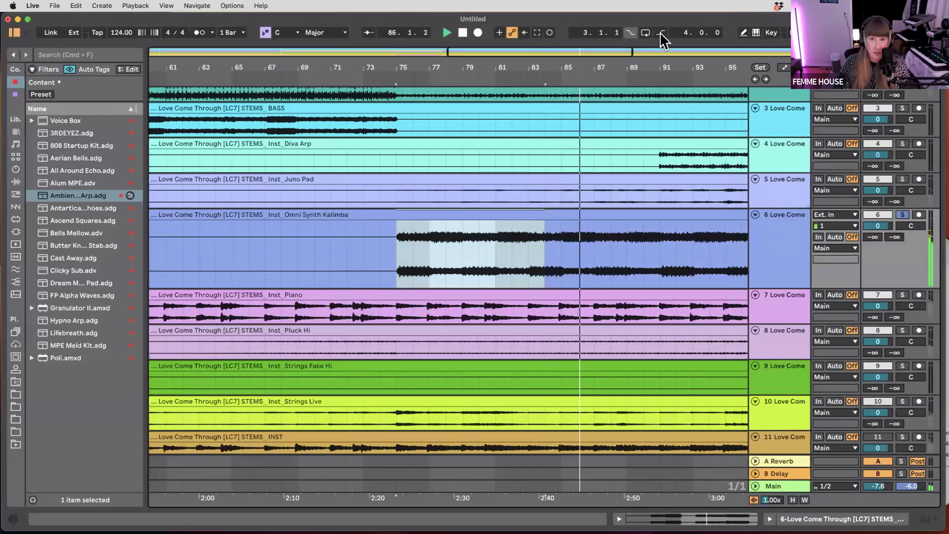
left_click_drag(402, 250, 470, 241)
left_click(406, 256)
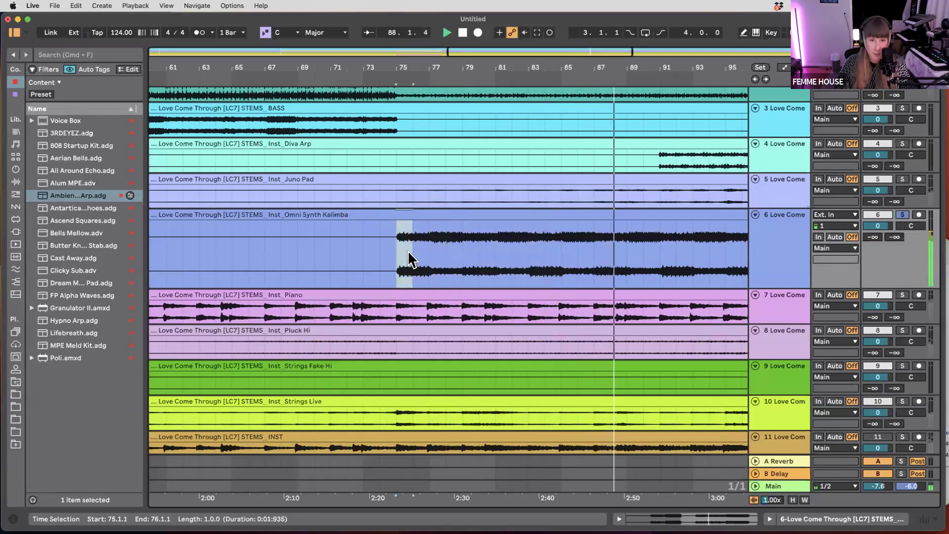
left_click(384, 251)
left_click_drag(400, 241, 659, 235)
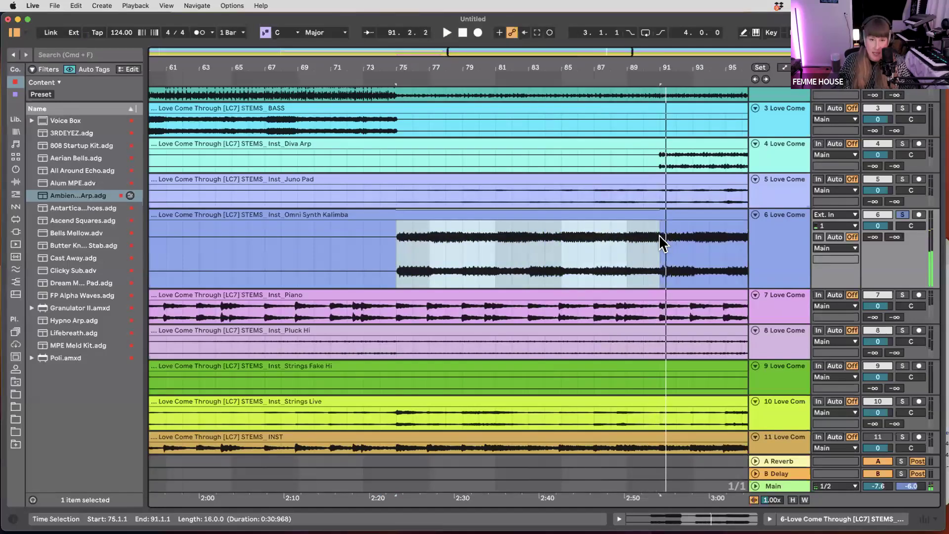
right_click(523, 240)
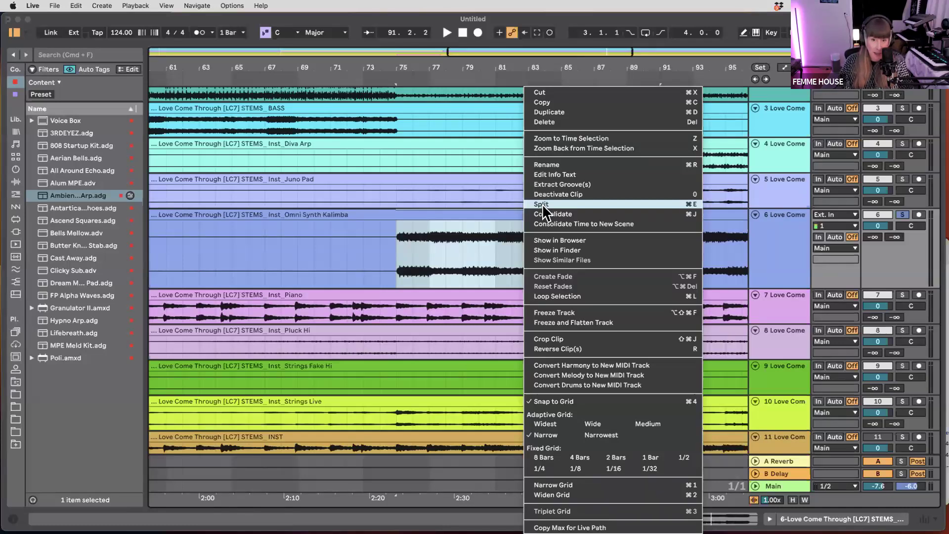
left_click(541, 203)
scroll(404, 230, "right", 4)
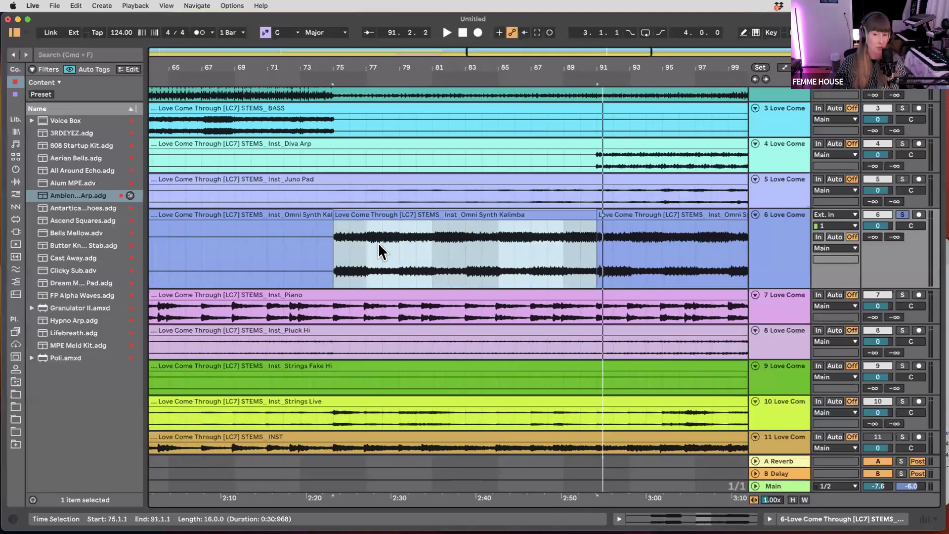
- Colour the Omni Synth Kalimba section from bar 75 to bar 91 mint green
right_click(403, 214)
left_click(356, 212)
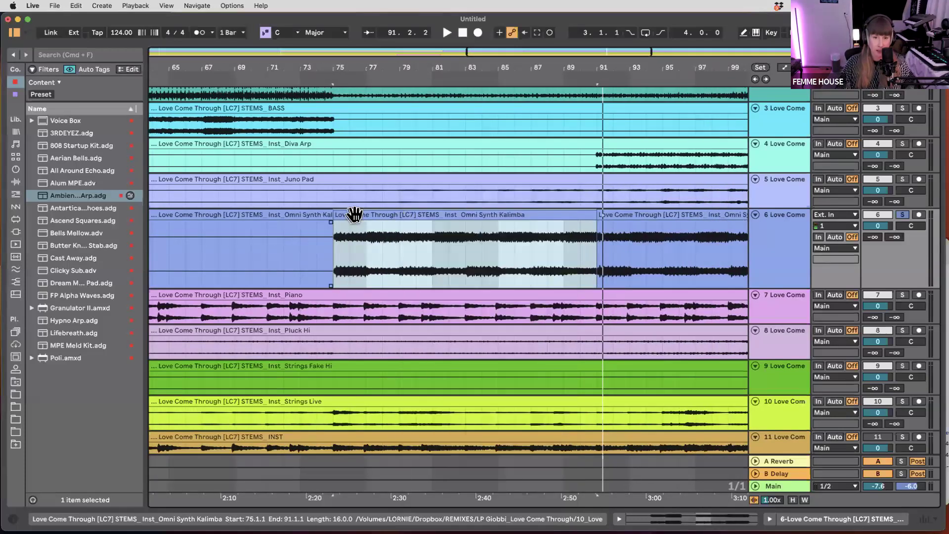
right_click(355, 214)
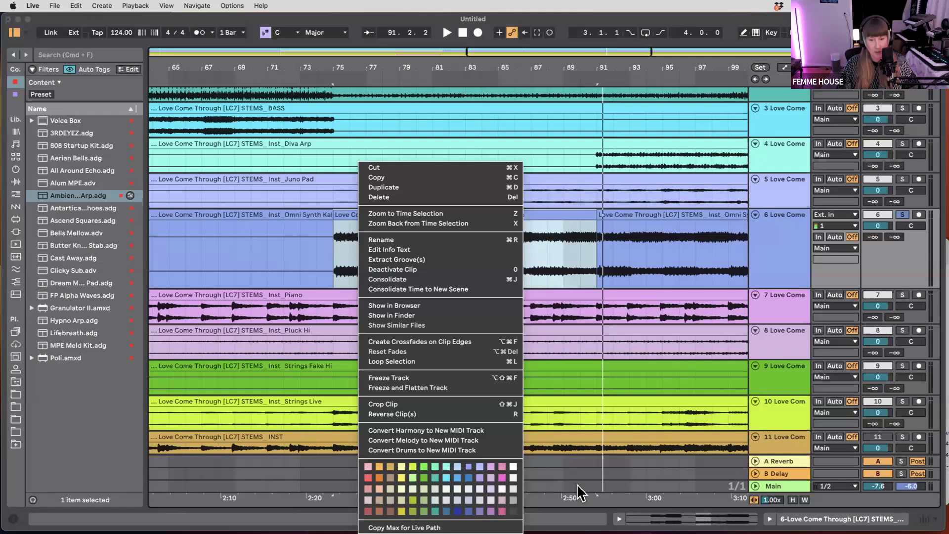
left_click(434, 466)
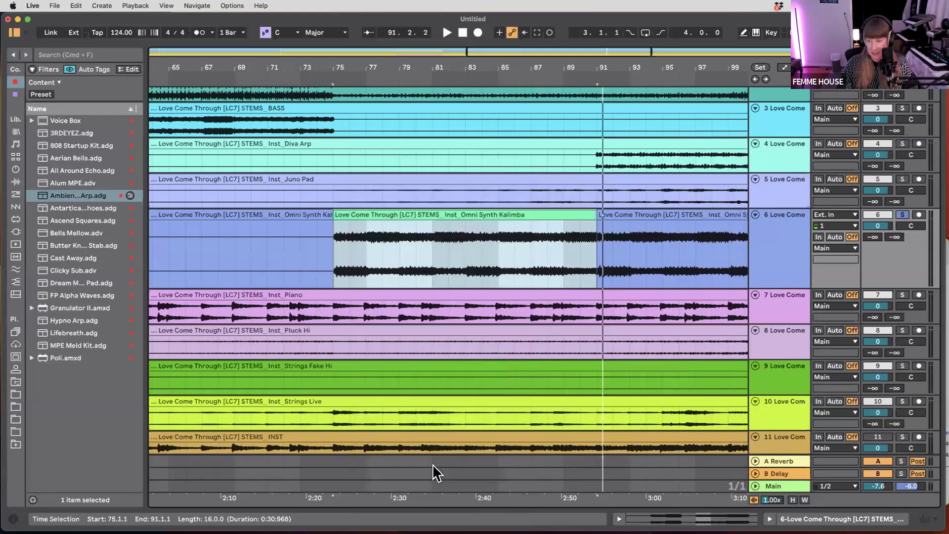
- Colour the entire Inst_Piano clip mint green to match the Kalimba section at bar 75
key("minus")
key("minus")
key("minus")
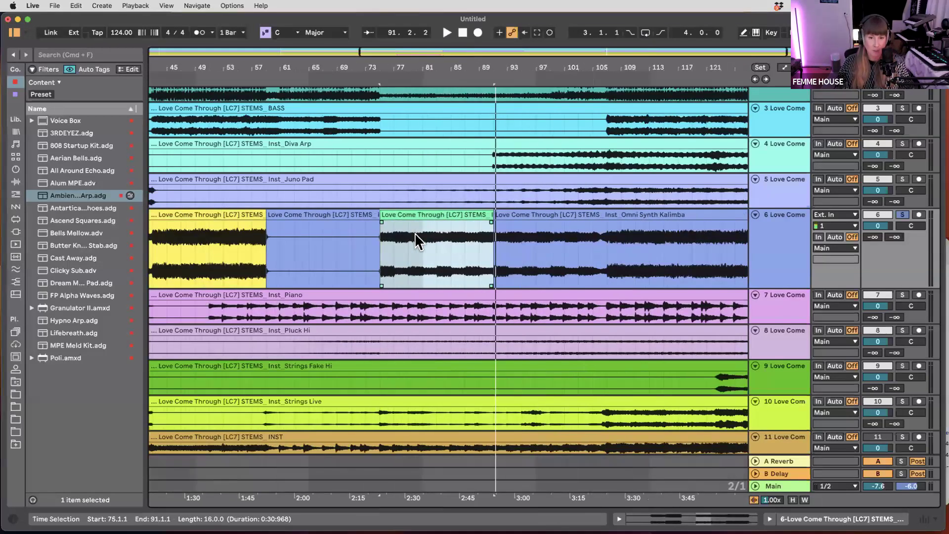
right_click(489, 298)
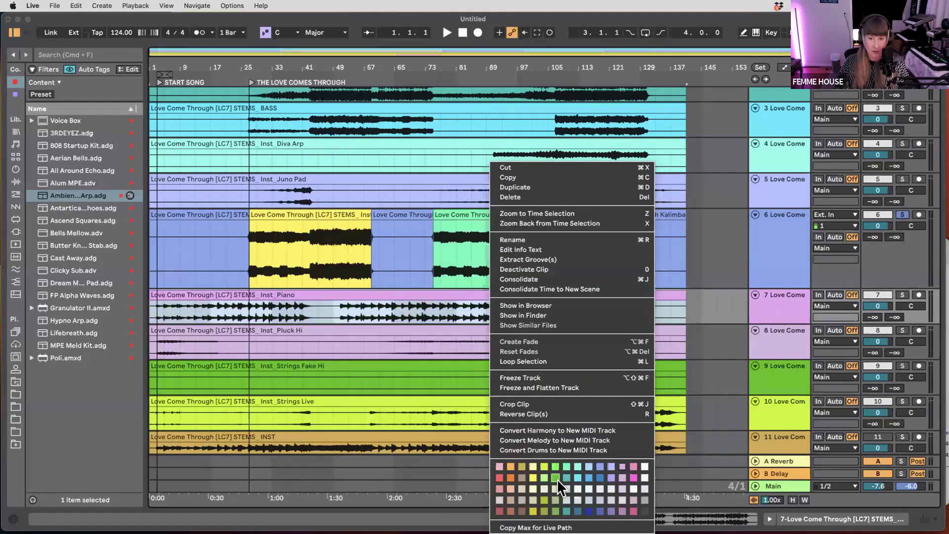
left_click(557, 479)
right_click(503, 296)
left_click(578, 465)
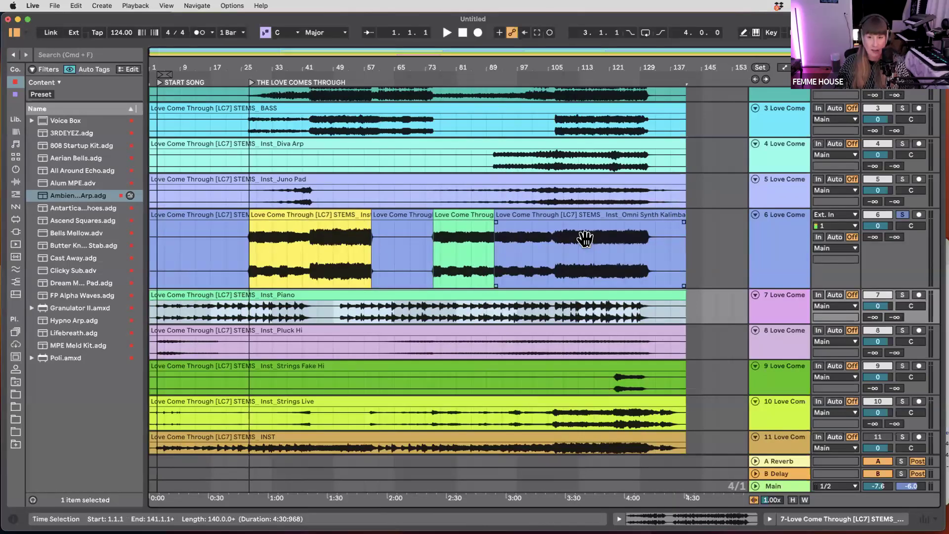
- Play the full mix from bar 107 without solo and lower the Main track volume to -17.8 dB
scroll(583, 238, "up", 3)
left_click(556, 77)
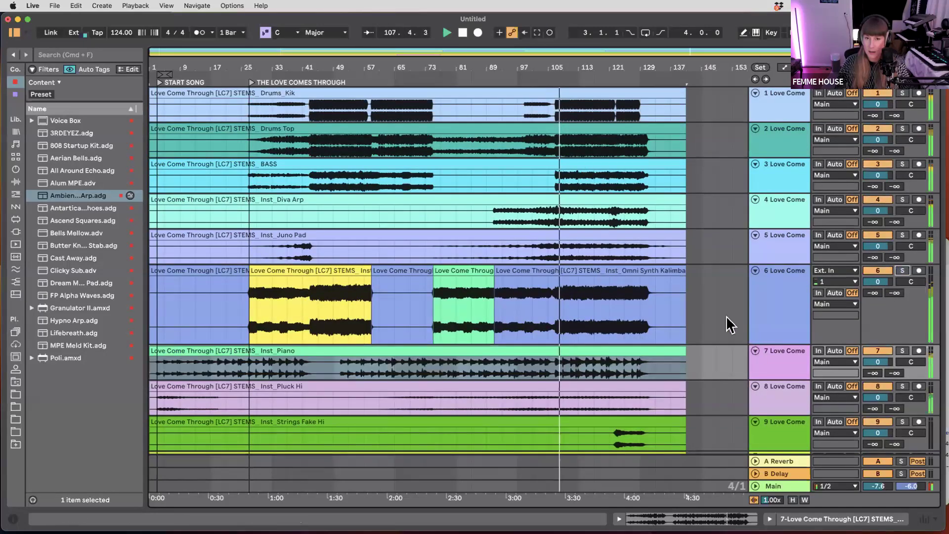
scroll(637, 334, "down", 5)
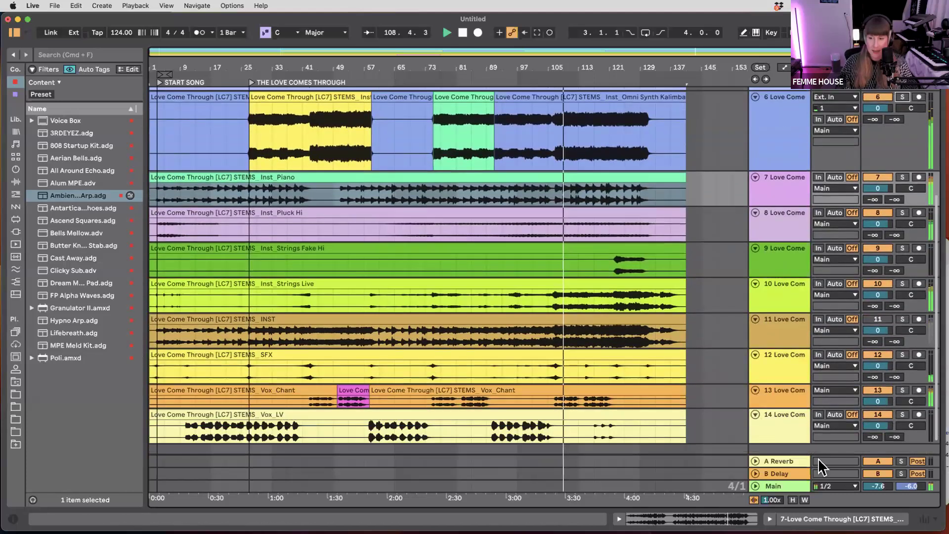
left_click_drag(878, 486, 878, 489)
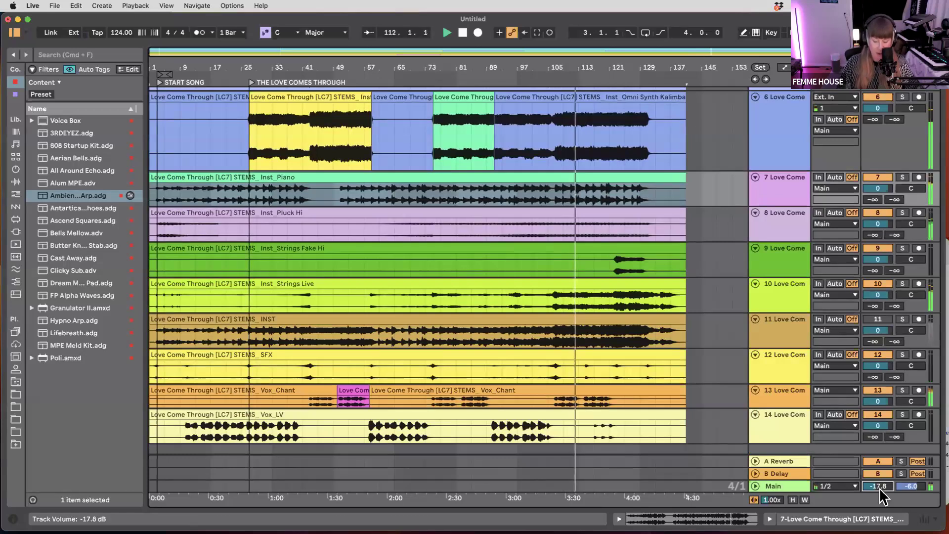
key("Tab")
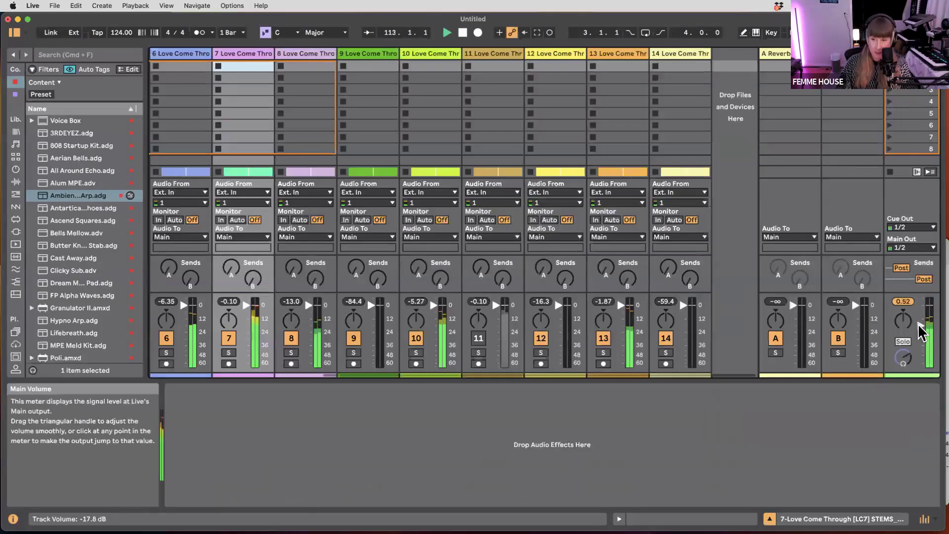
key("Tab")
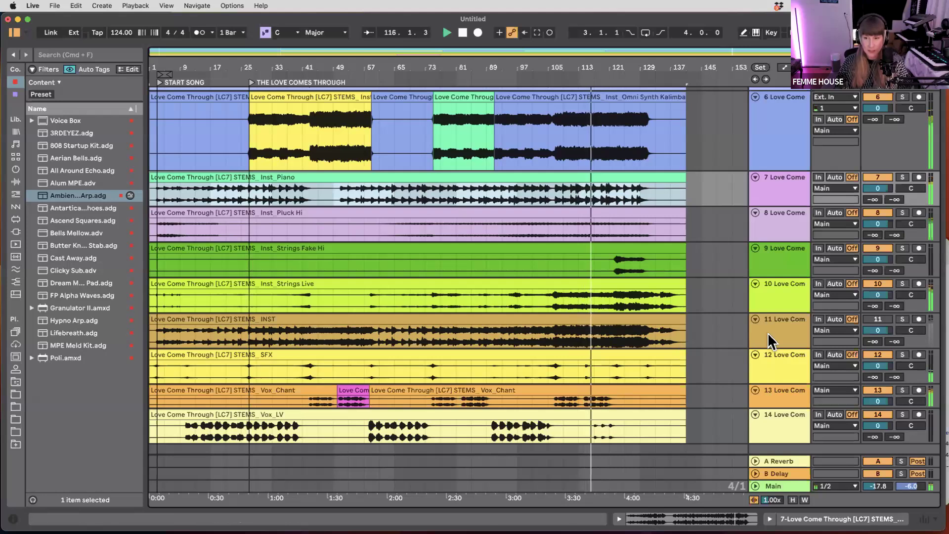
- Audition the Inst_Juno Pad, Inst_Strings Fake Hi and Inst_Strings Live tracks by soloing each in turn
scroll(658, 366, "down", 1)
scroll(660, 345, "up", 3)
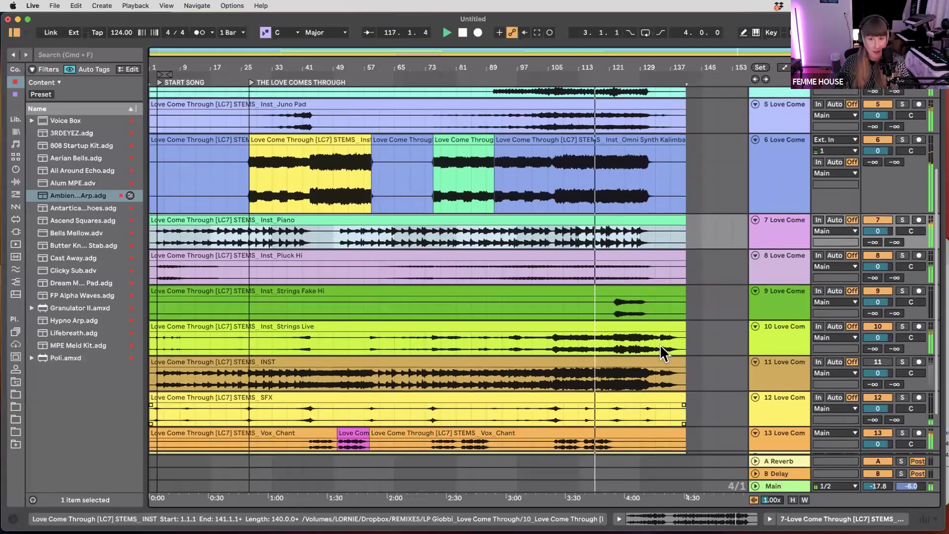
scroll(662, 248, "up", 3)
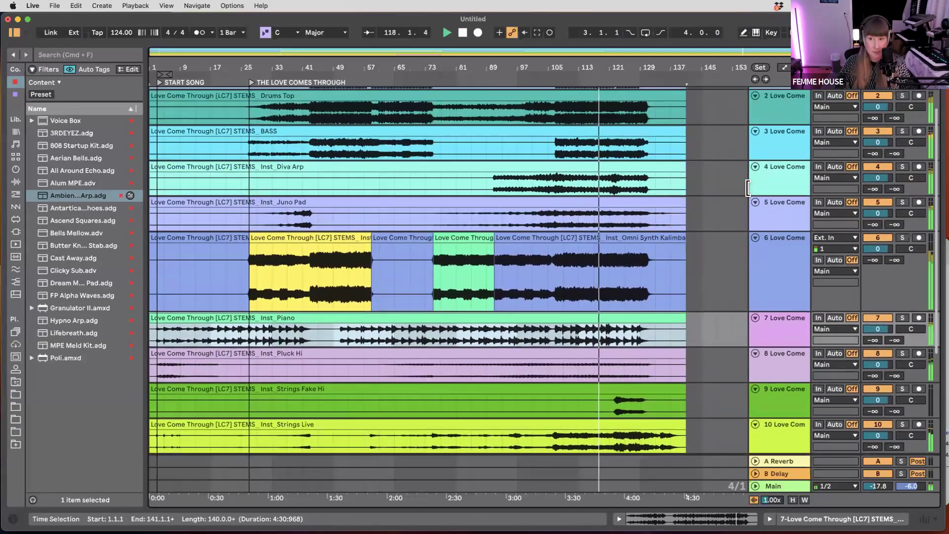
scroll(286, 200, "up", 1)
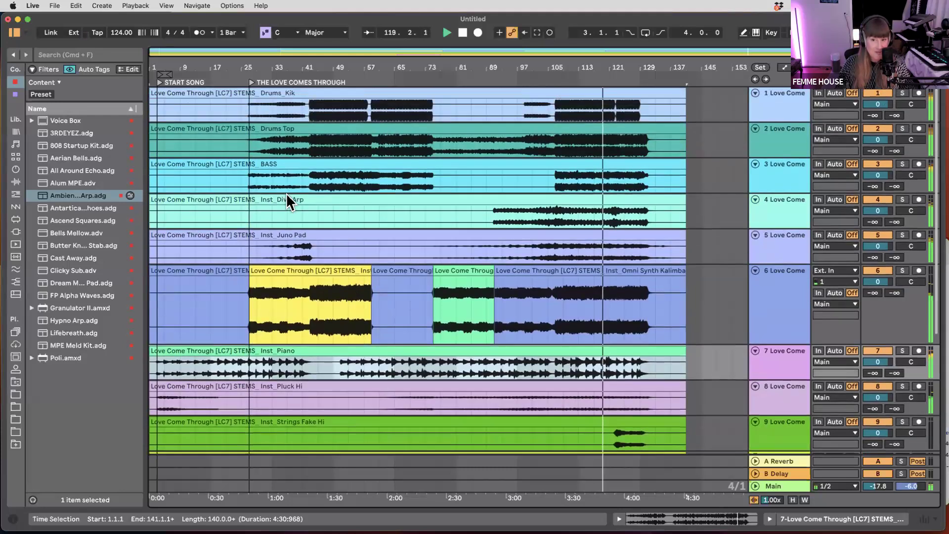
left_click(902, 235)
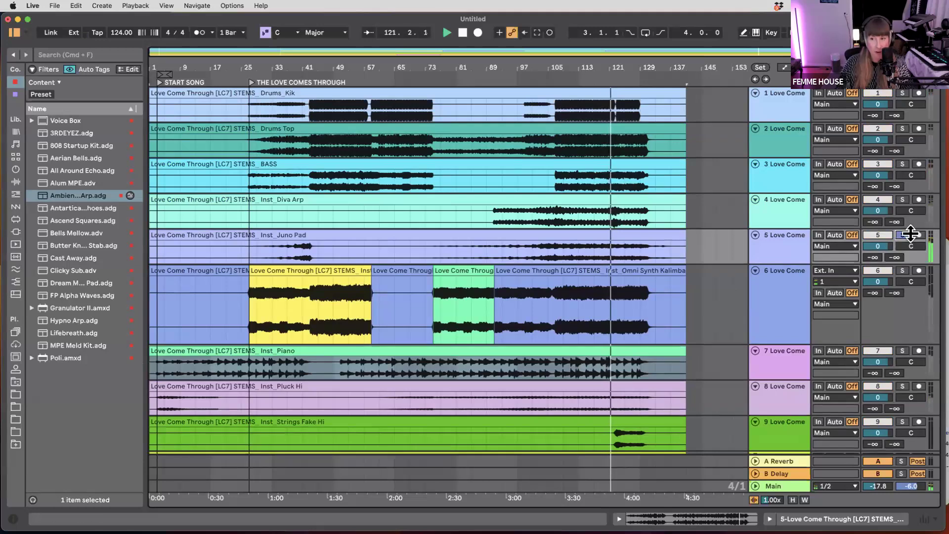
scroll(610, 235, "down", 5)
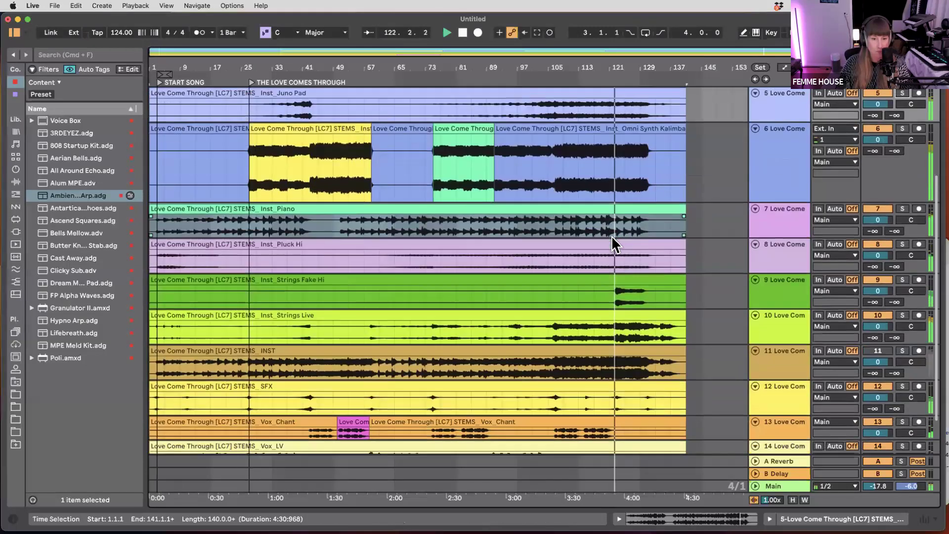
left_click(902, 230)
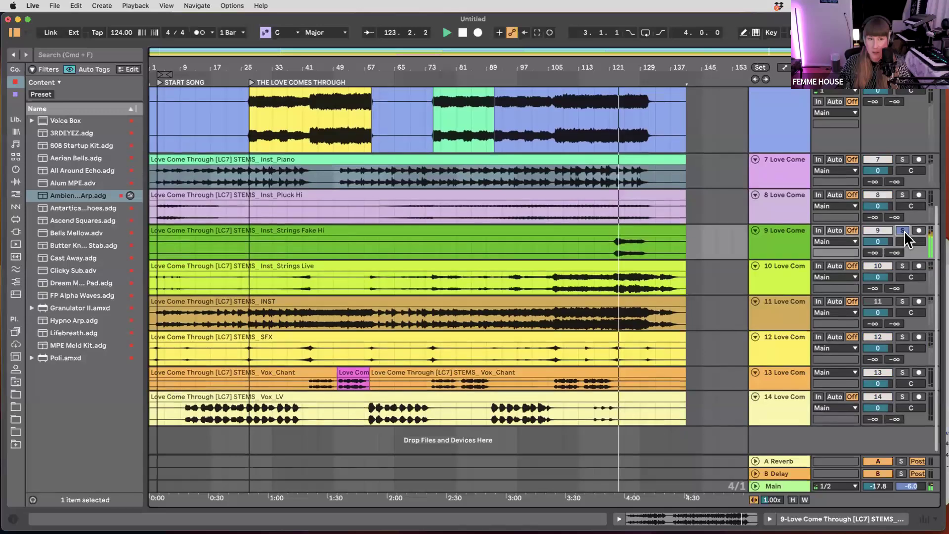
left_click(903, 230)
scroll(909, 262, "down", 1)
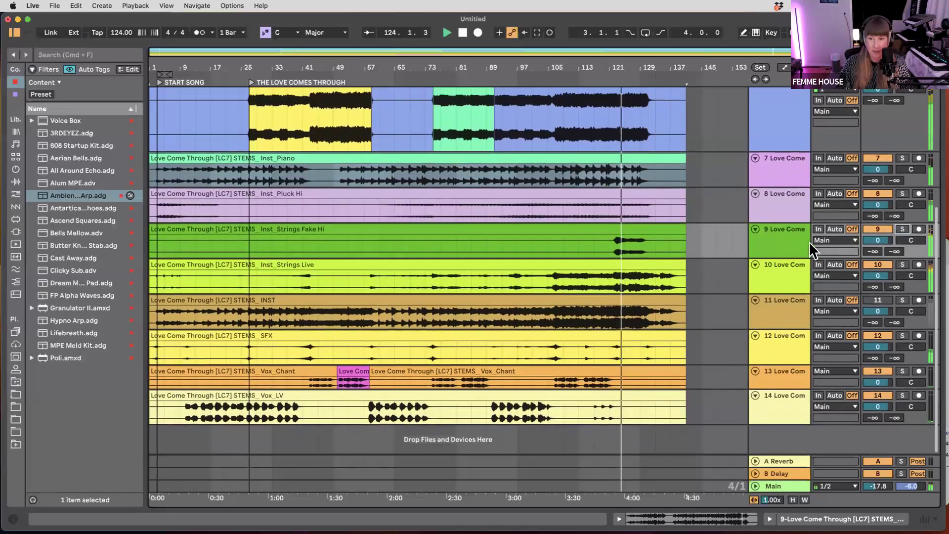
left_click(902, 265)
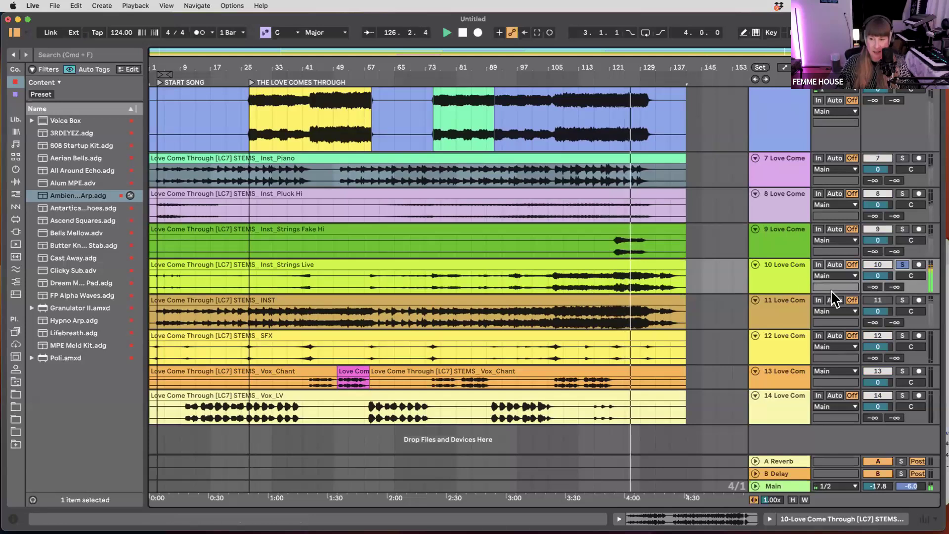
- Turn off the solo on the Inst_Strings Live track and raise the Main track volume to -9.5 dB during the song's ending
scroll(634, 280, "up", 5)
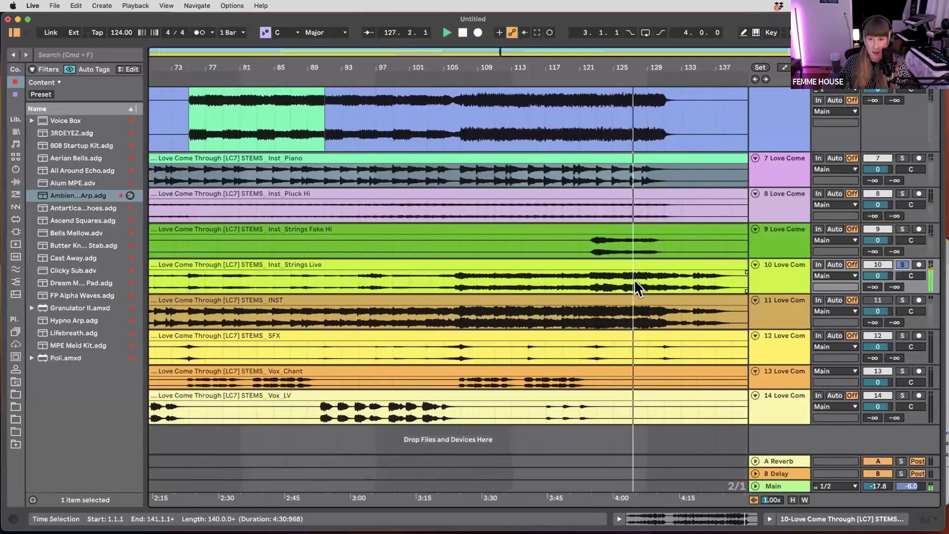
scroll(635, 280, "up", 3)
scroll(642, 283, "right", 3)
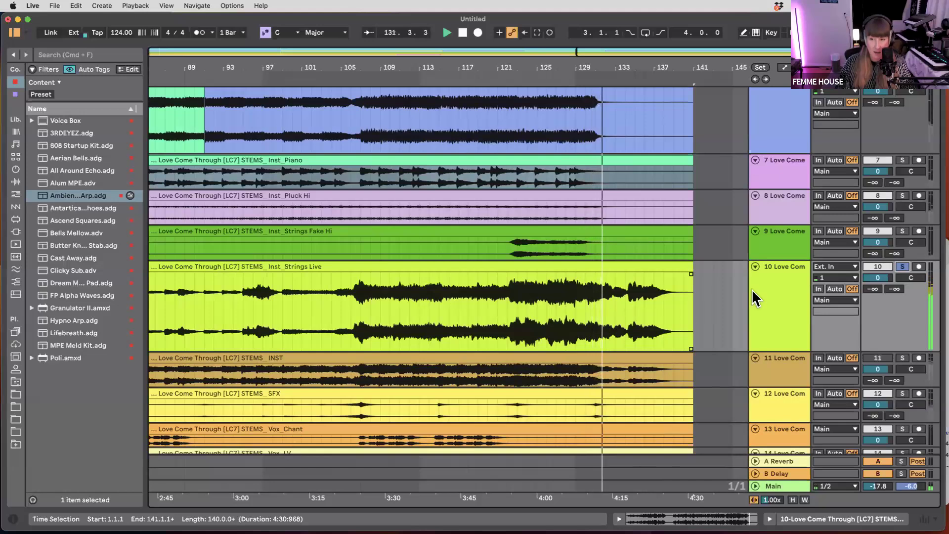
left_click(901, 256)
left_click(903, 266)
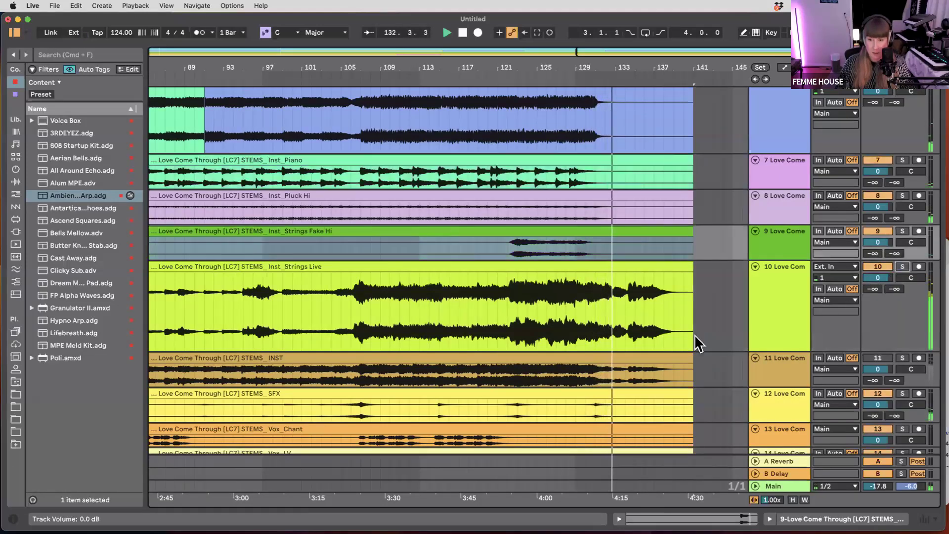
scroll(669, 300, "up", 1)
scroll(672, 308, "up", 3)
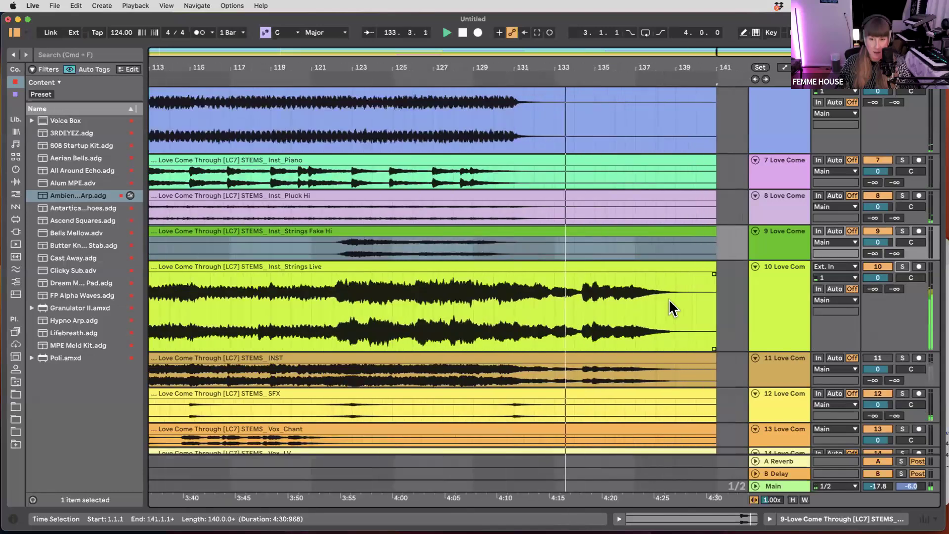
scroll(671, 302, "up", 3)
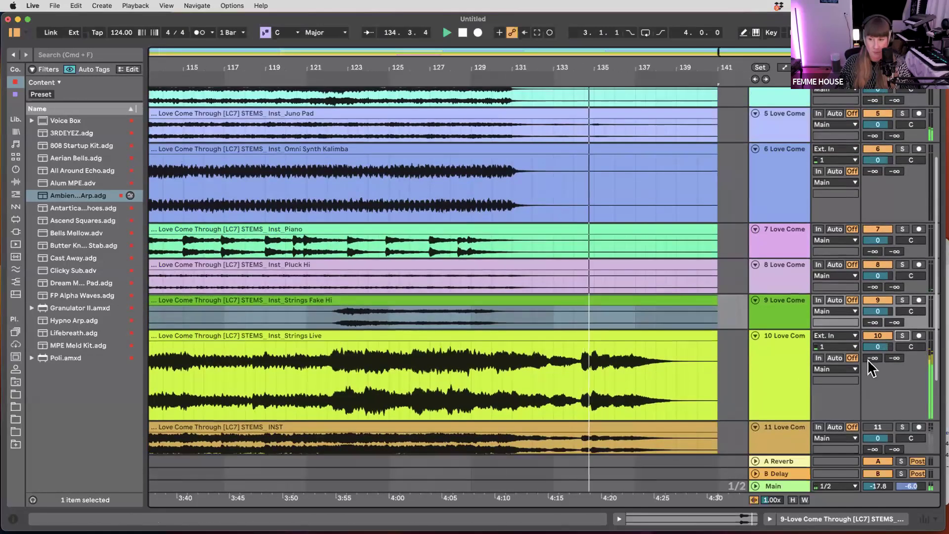
left_click_drag(878, 486, 877, 476)
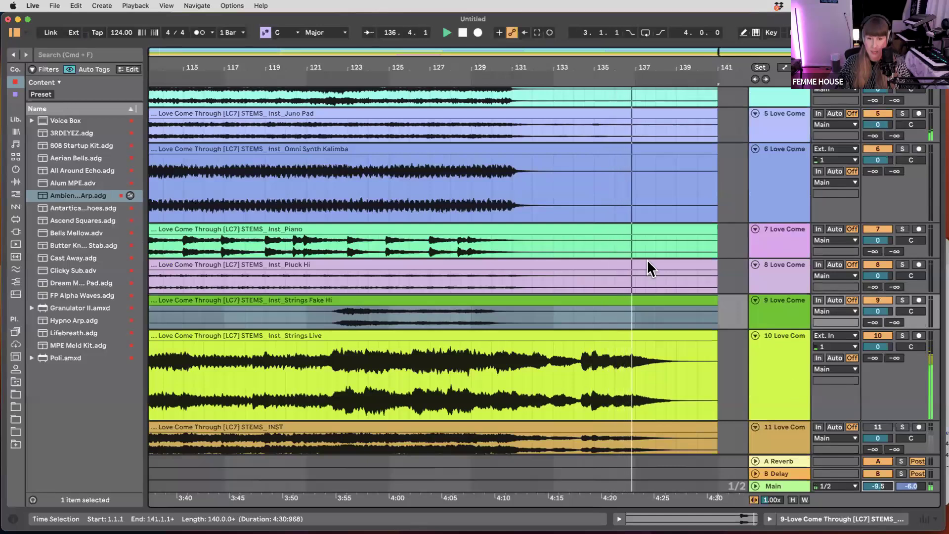
- Review the full arrangement of stems, checking the colour-coded Omni Synth Kalimba sections and the magenta Vox_Chant section
scroll(647, 267, "down", 4)
scroll(648, 267, "down", 8)
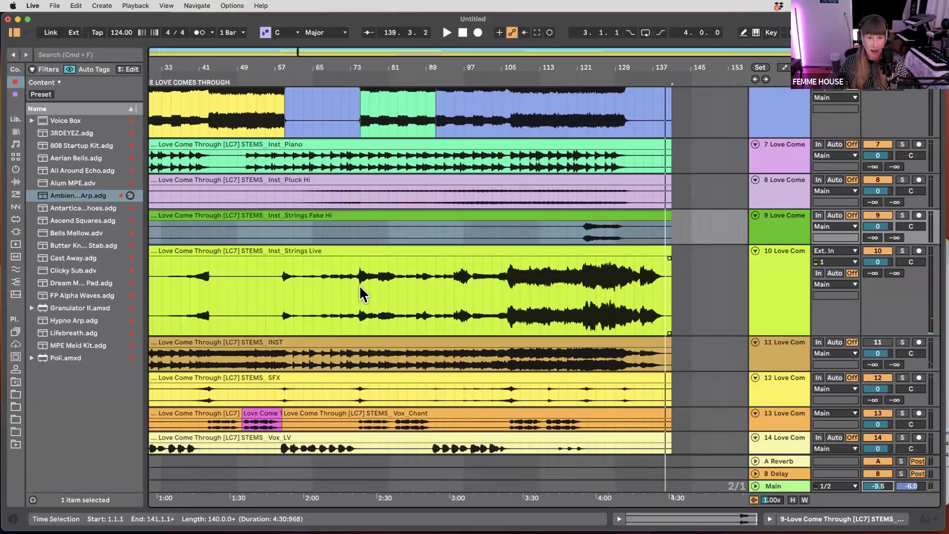
scroll(360, 285, "down", 3)
scroll(353, 287, "up", 5)
scroll(415, 210, "down", 5)
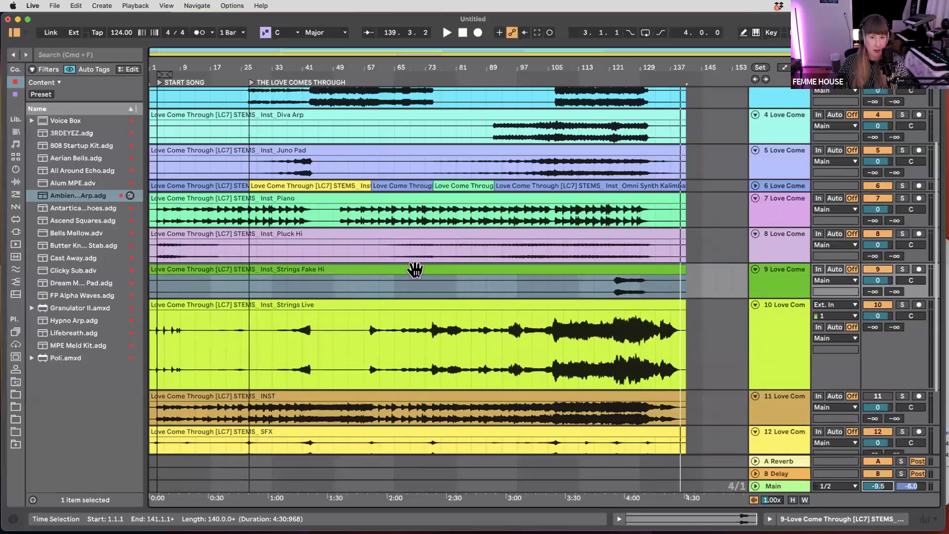
scroll(415, 192, "up", 6)
scroll(415, 267, "up", 3)
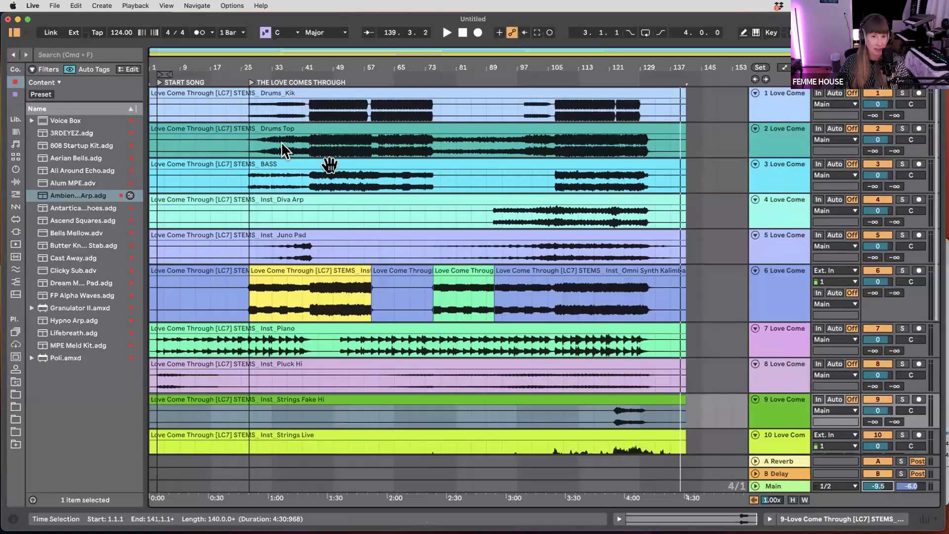
left_click(318, 118)
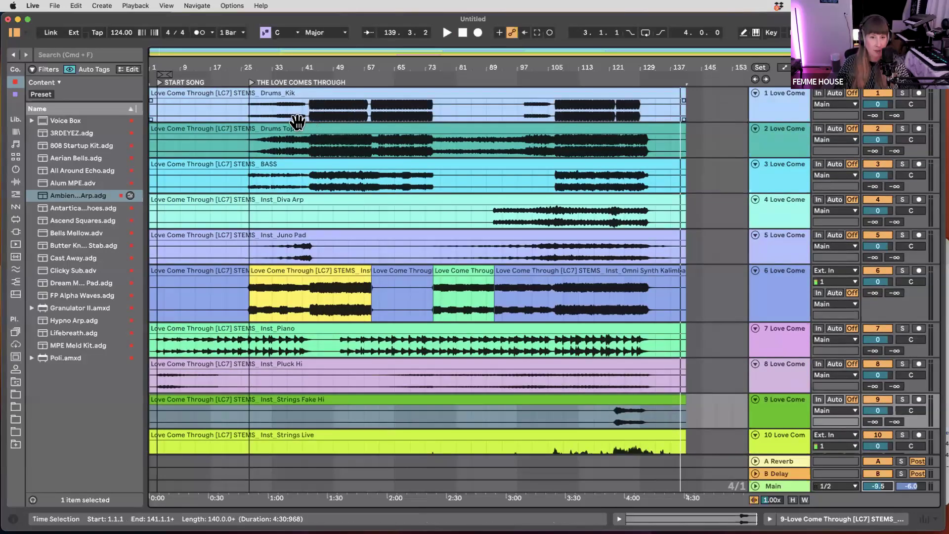
left_click(443, 271)
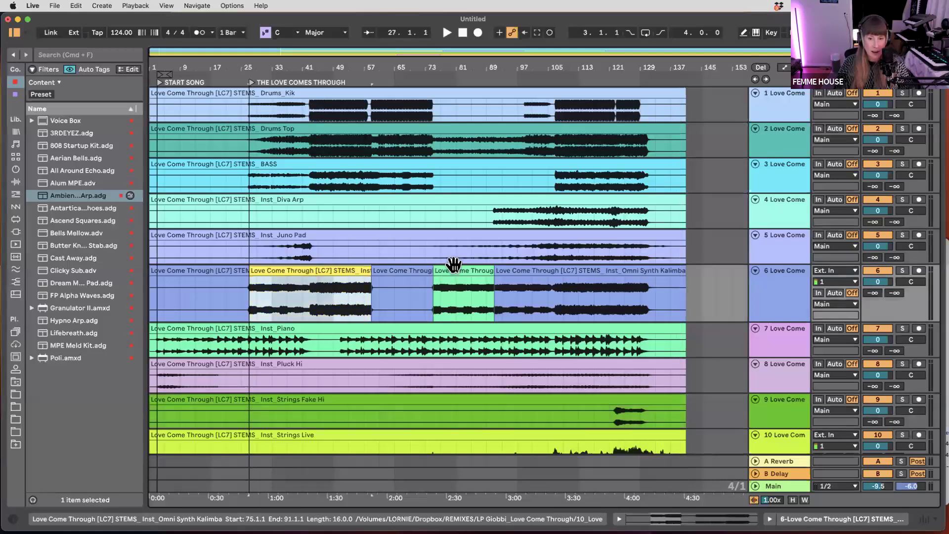
scroll(454, 267, "down", 6)
scroll(492, 280, "down", 5)
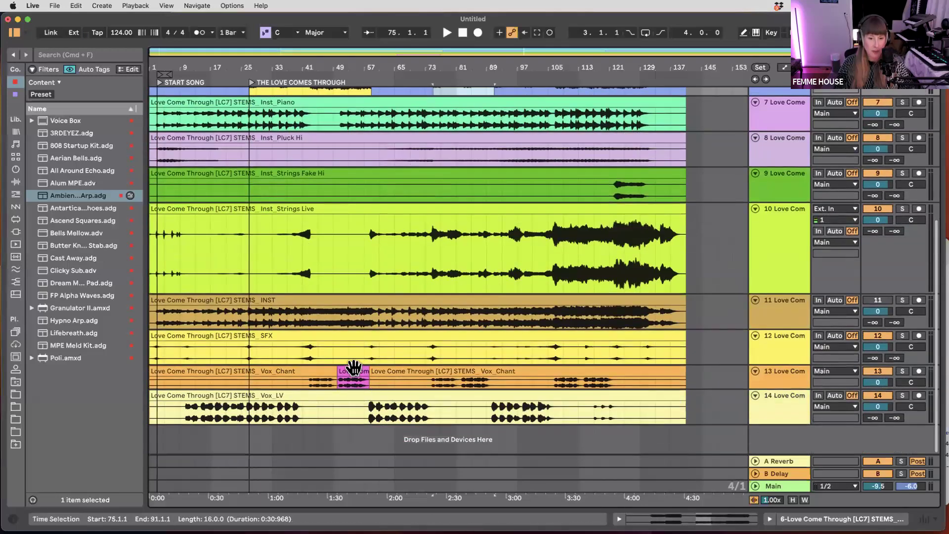
left_click(352, 376)
scroll(353, 374, "up", 5)
scroll(364, 355, "down", 5)
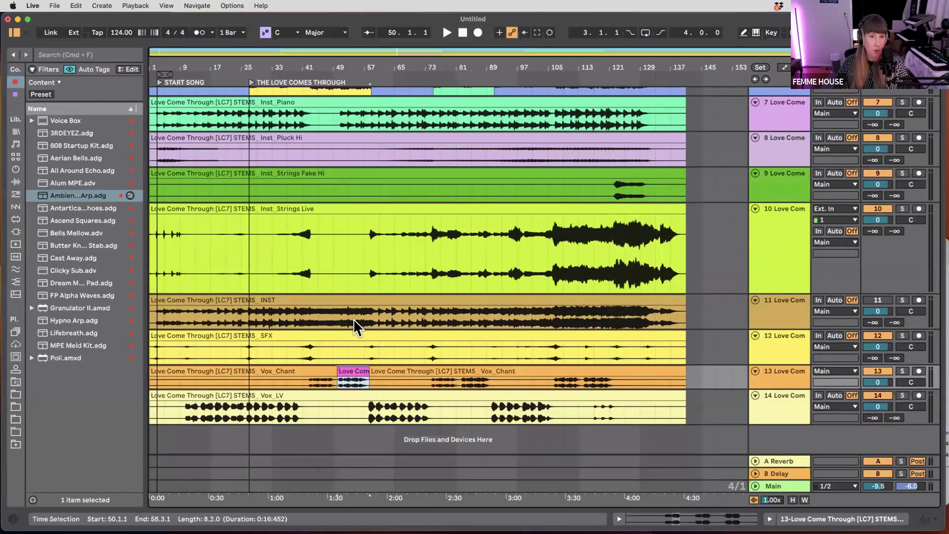
scroll(354, 319, "up", 10)
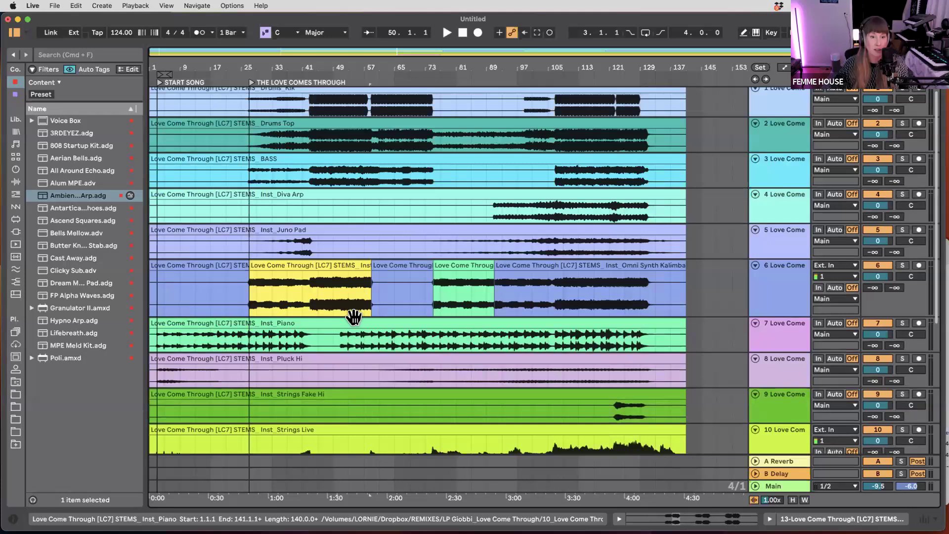
scroll(385, 306, "down", 10)
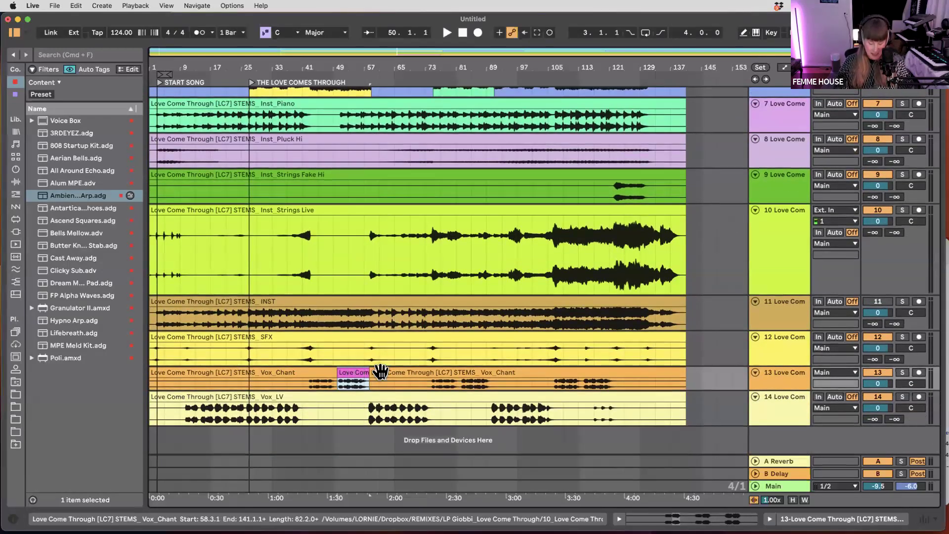
- Solo the Vox_Chant track and copy its magenta section from 50.1.1 to 58.3.1
left_click(381, 373)
left_click(355, 377)
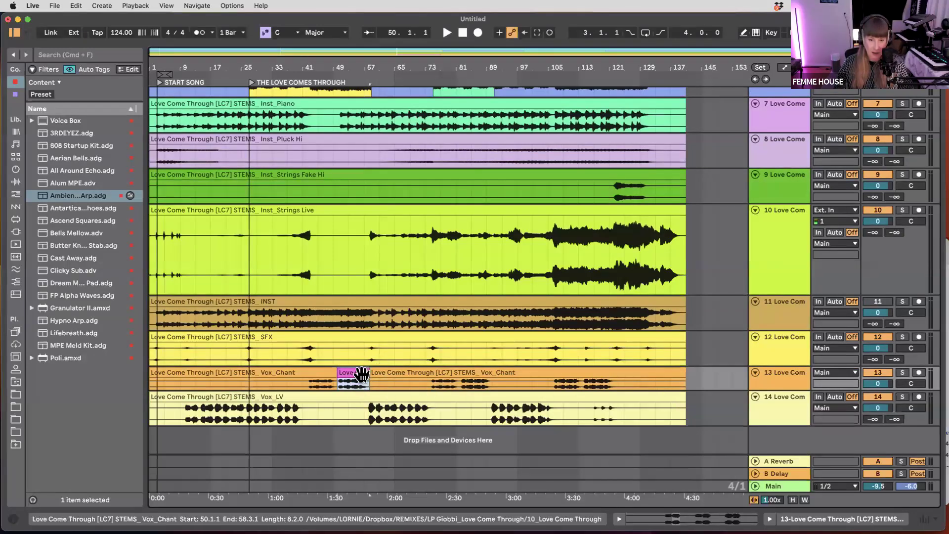
key("z")
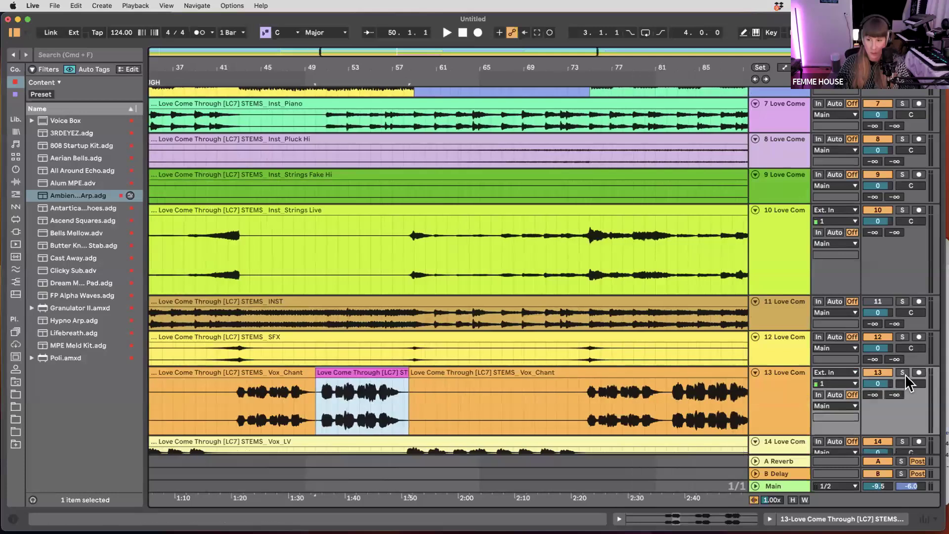
left_click(904, 374)
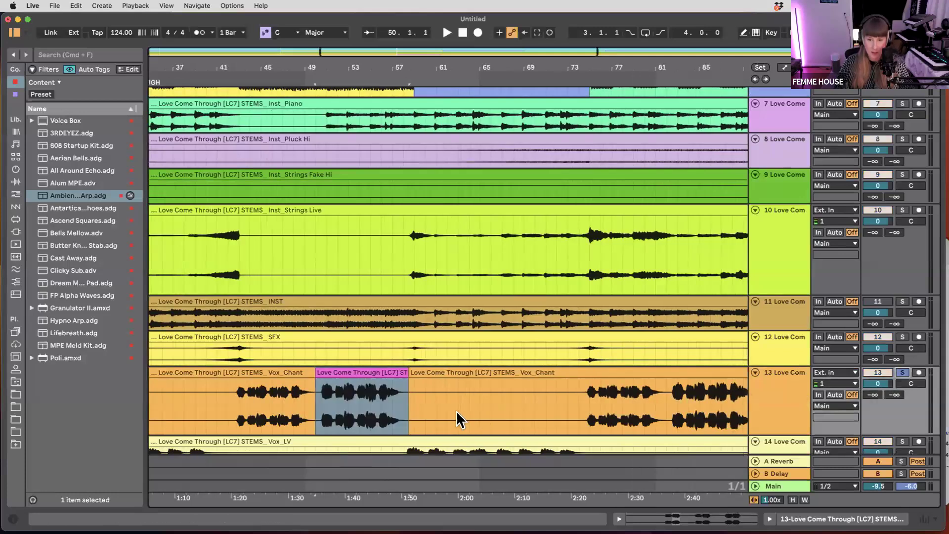
left_click(350, 372)
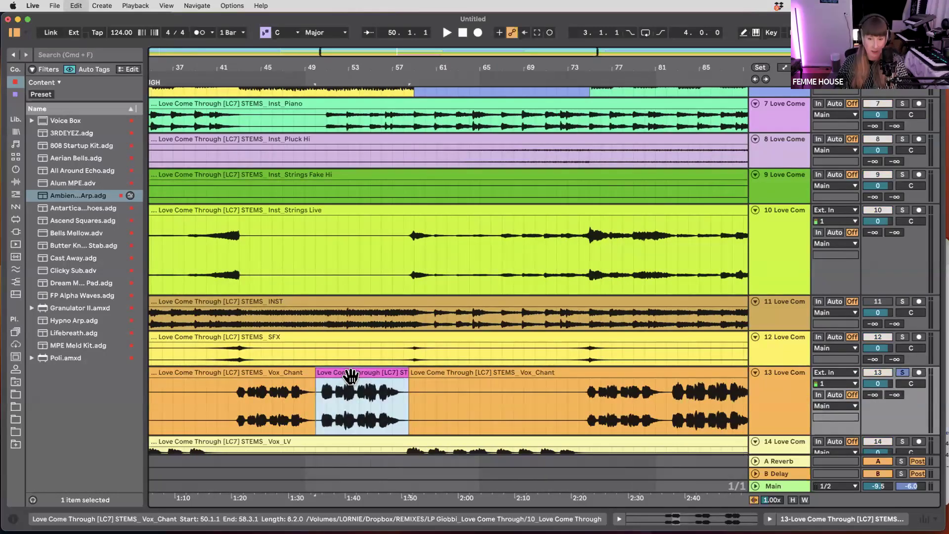
- Switch to Session View, widen the Vox_Chant track and rename it VOX_CHANT
key("Tab")
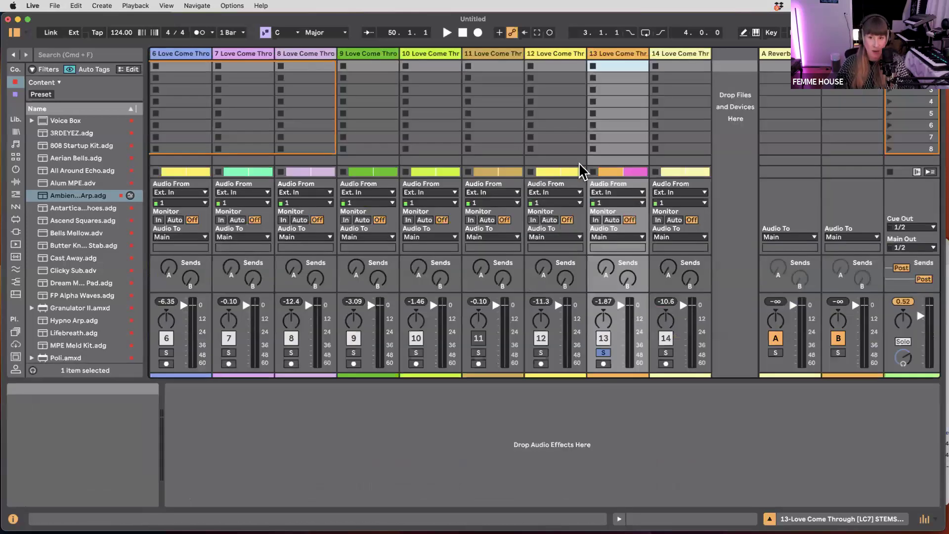
mouse_move(648, 53)
left_mouse_down()
mouse_move(758, 54)
mouse_move(661, 53)
left_mouse_up()
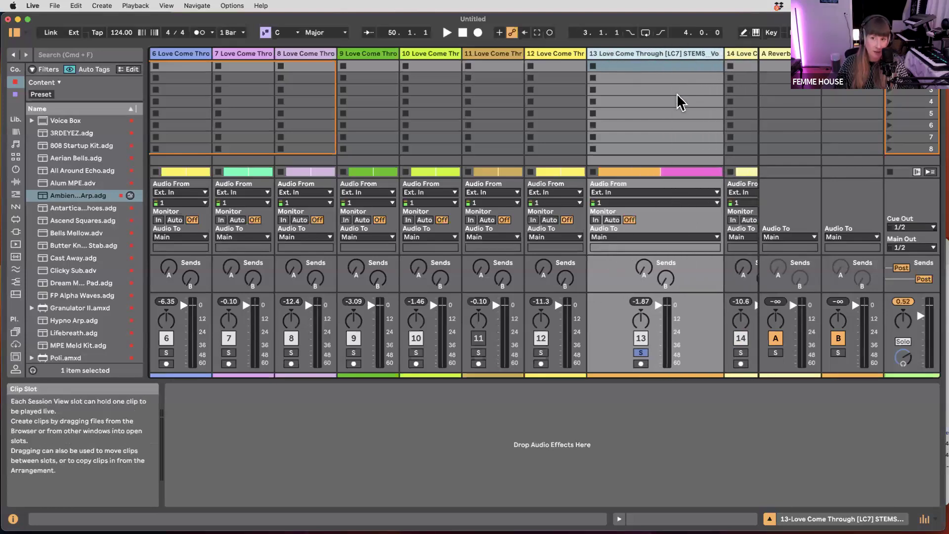
scroll(678, 99, "right", 3)
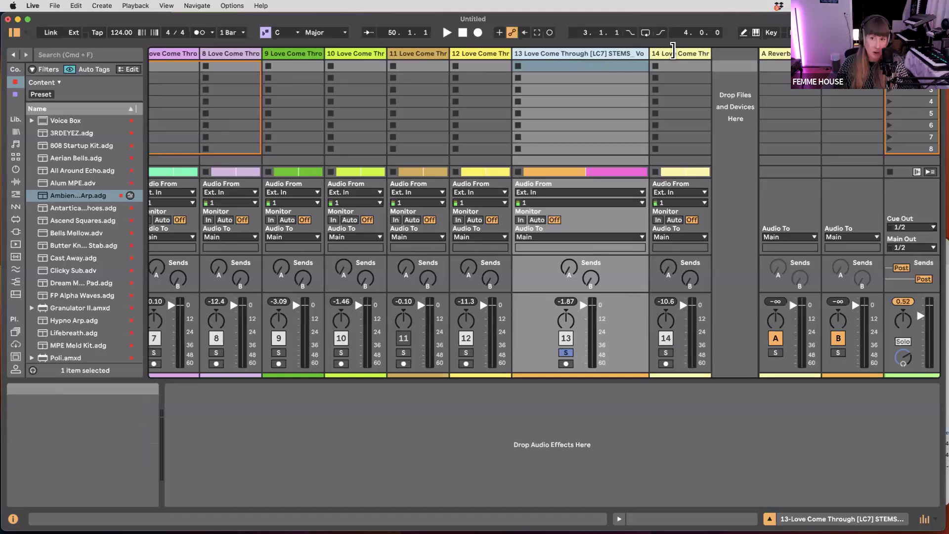
left_click_drag(650, 54, 709, 52)
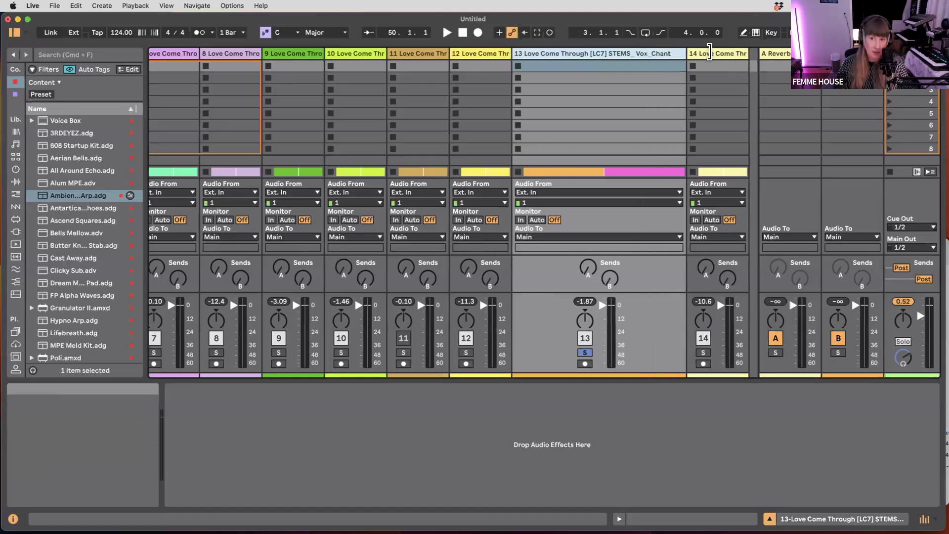
right_click(574, 58)
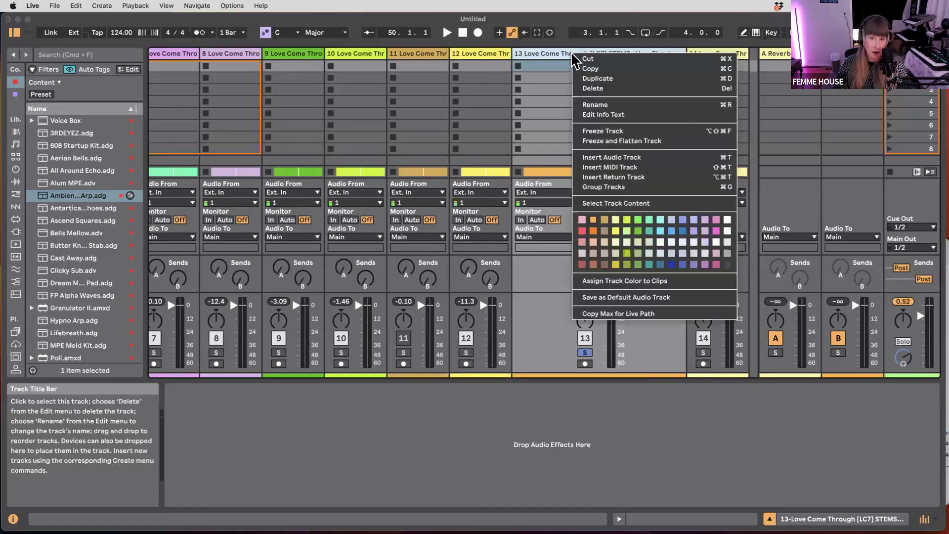
left_click(593, 105)
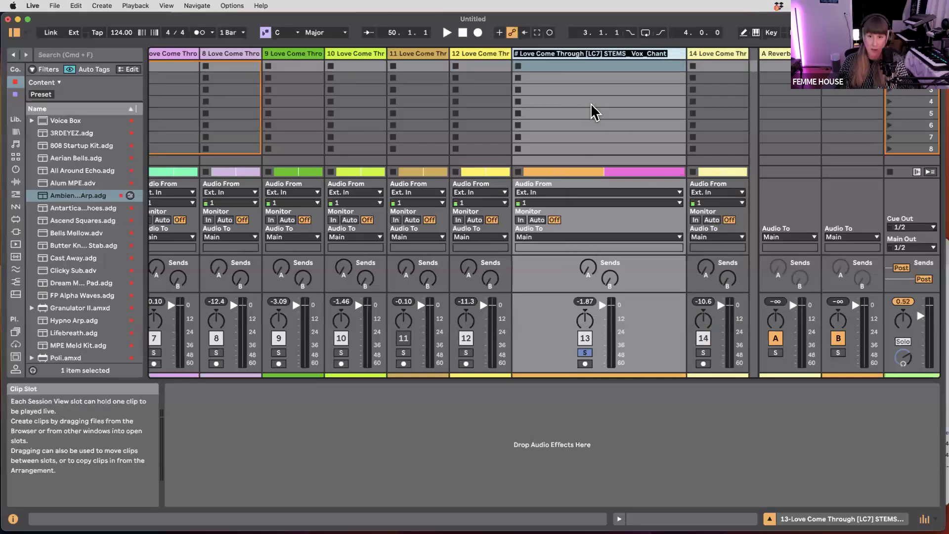
type("VOX_CHANT")
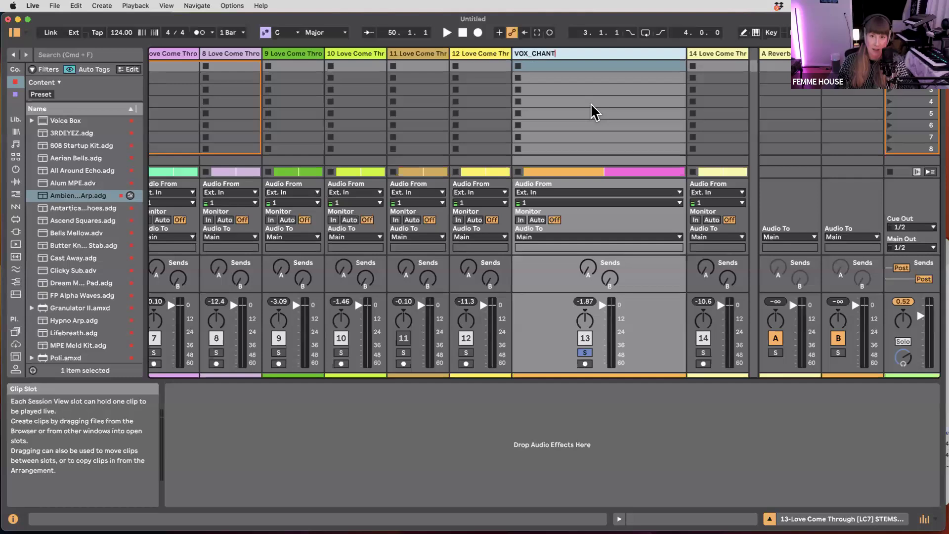
key("Return")
- Narrow the VOX_CHANT track and paste the copied chant clip into its first clip slot
left_click_drag(690, 60, 651, 55)
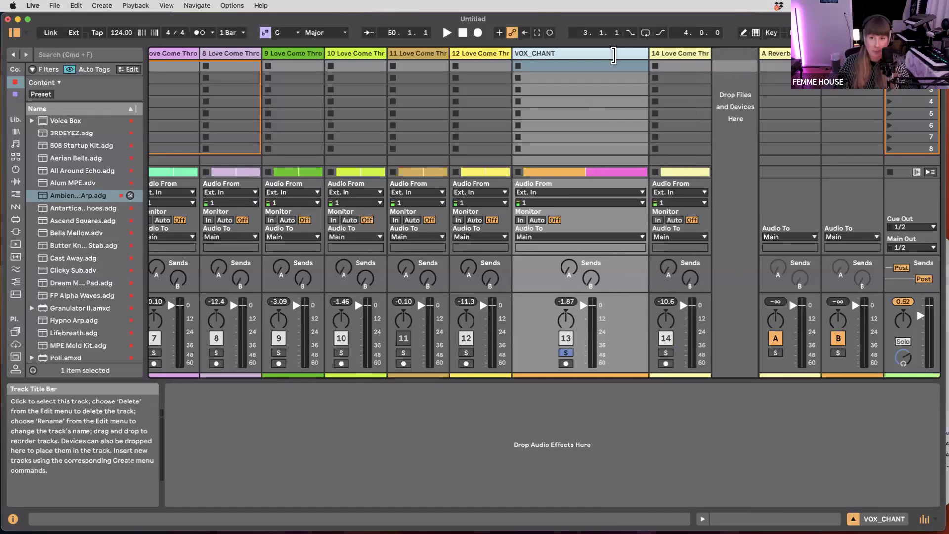
left_click(588, 66)
key("super+v")
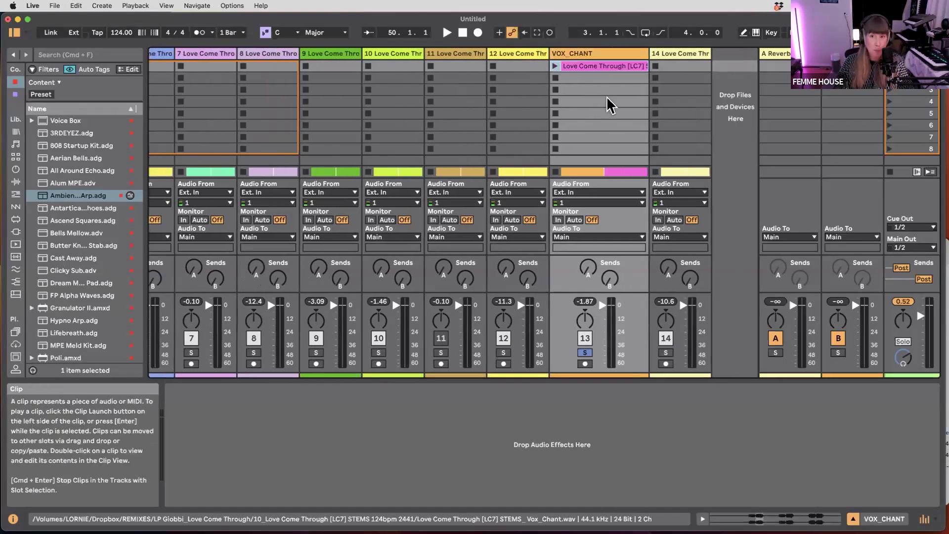
- Open and launch the pasted chant clip with the metronome on, lowering the preview/cue volume to -14 dB
double_click(587, 68)
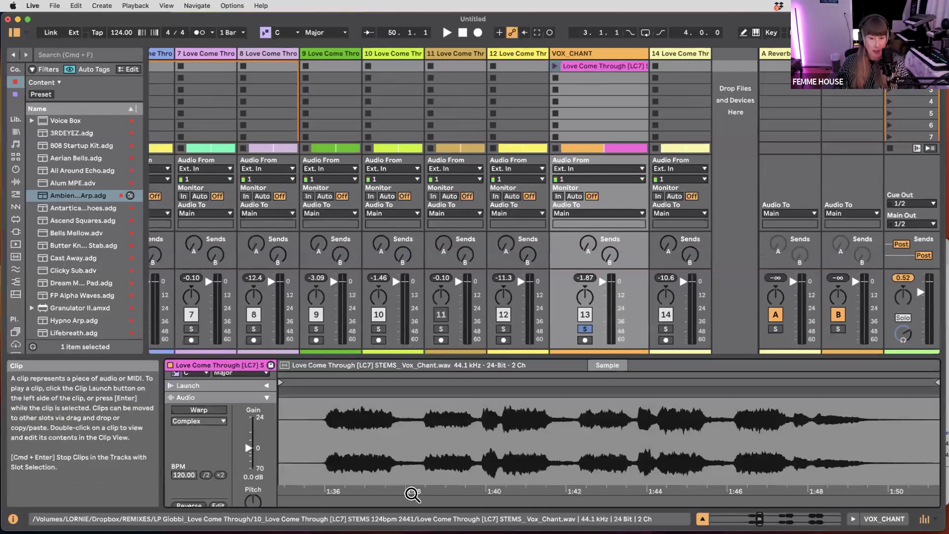
left_click(554, 66)
left_click(200, 33)
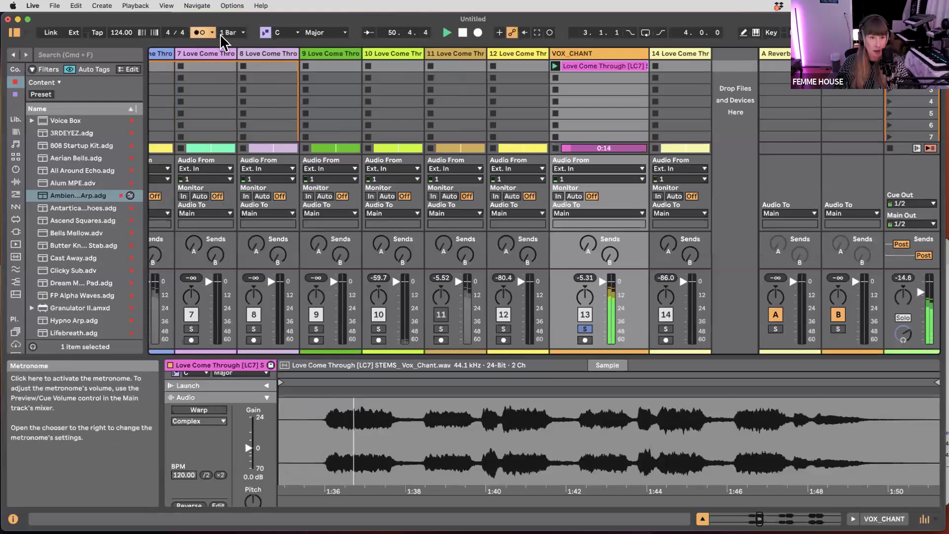
left_click_drag(900, 335, 900, 356)
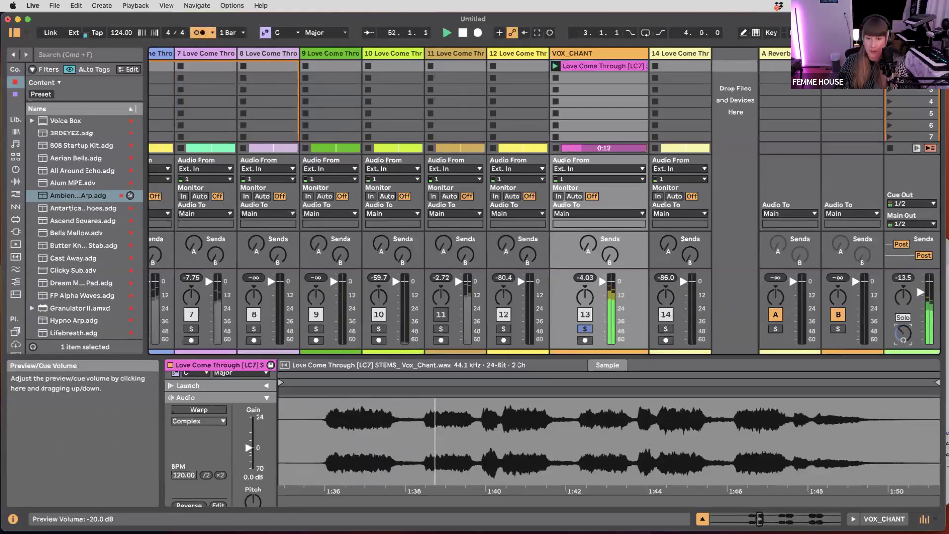
- Enlarge the clip detail view and enable Warp for the chant clip
left_click_drag(302, 355, 286, 228)
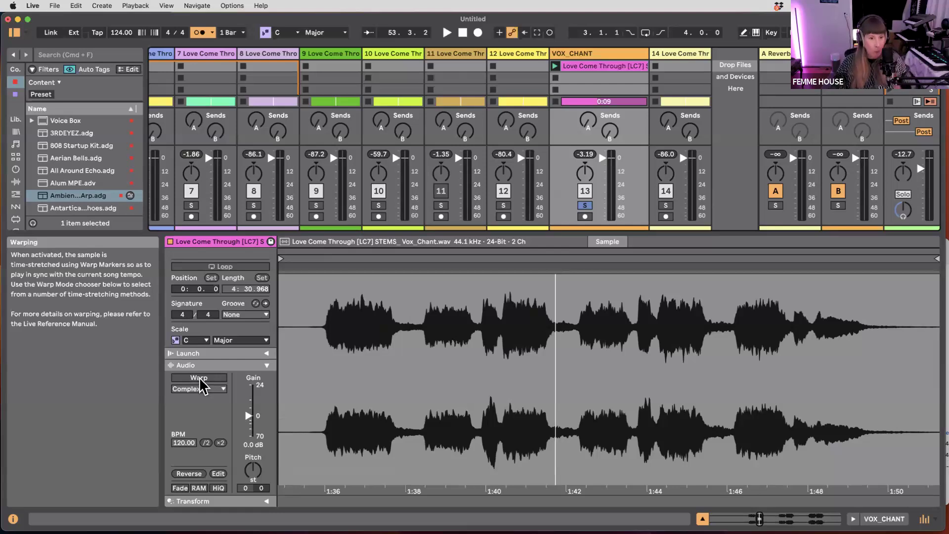
left_click(199, 377)
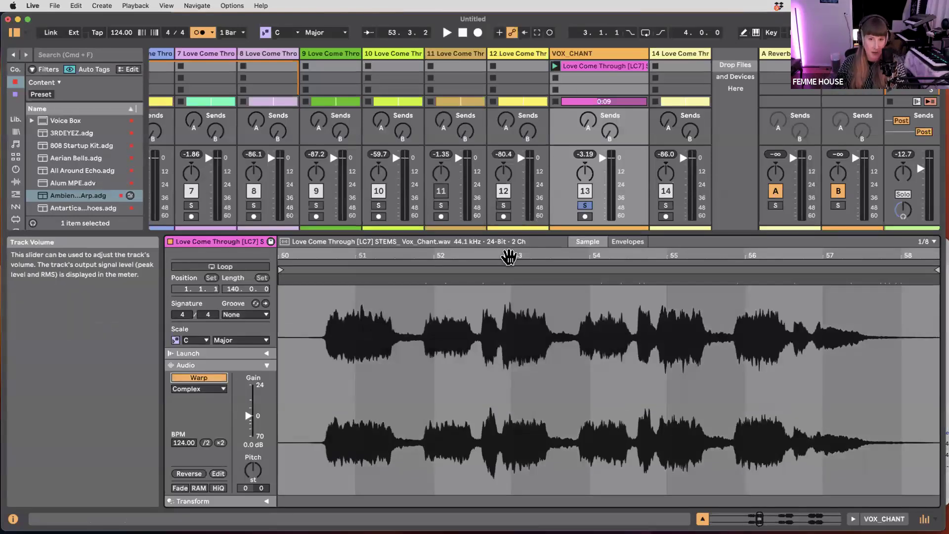
- Switch to Arrangement View and select all clips with the clip detail view open to check their shared Warp settings
key("Tab")
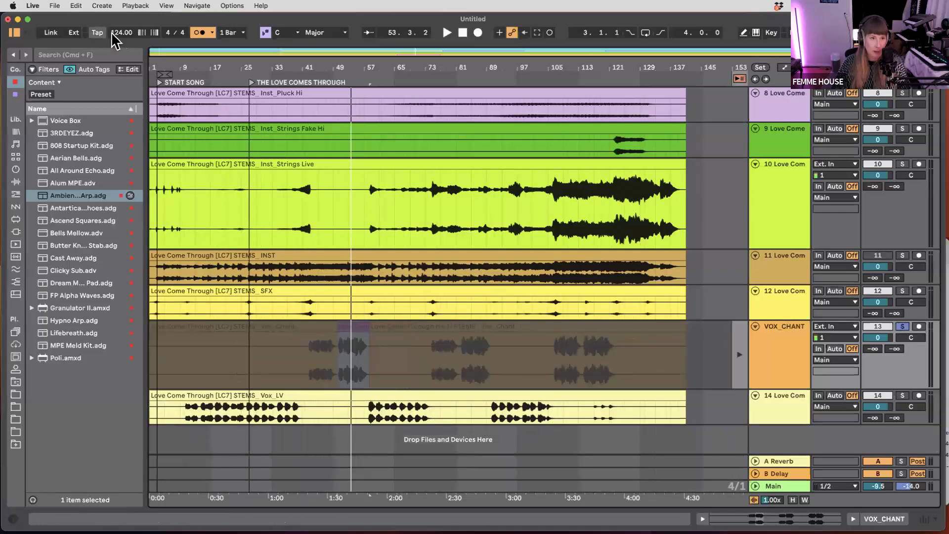
left_click(709, 201)
key("super+a")
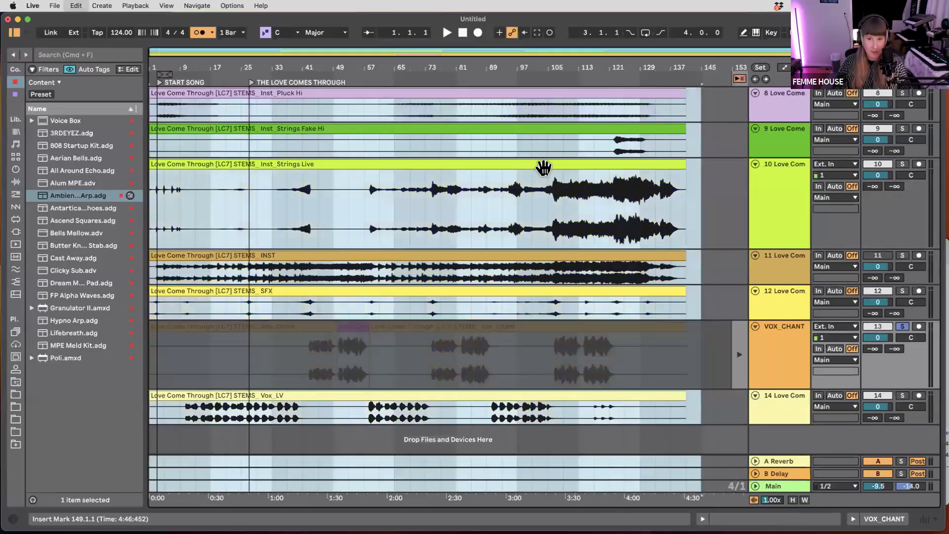
left_click(568, 324)
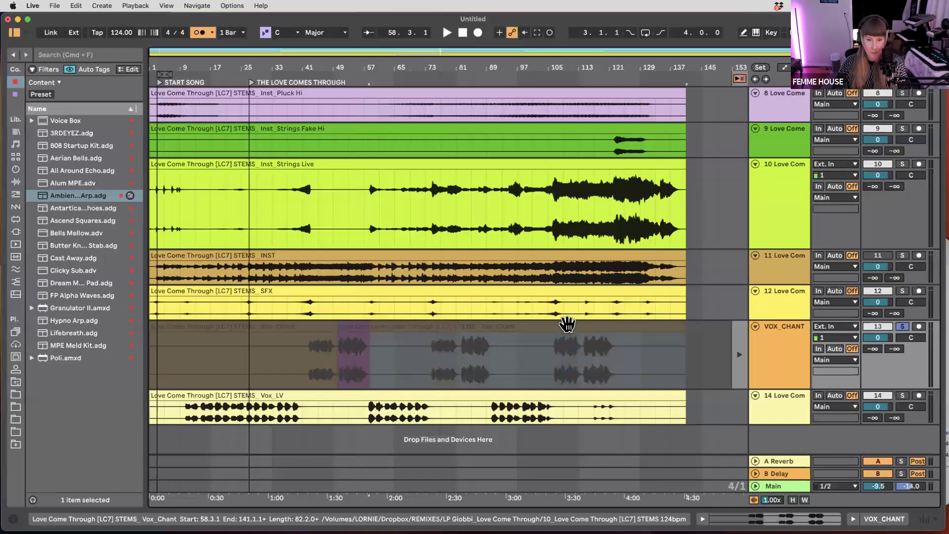
left_click(810, 515)
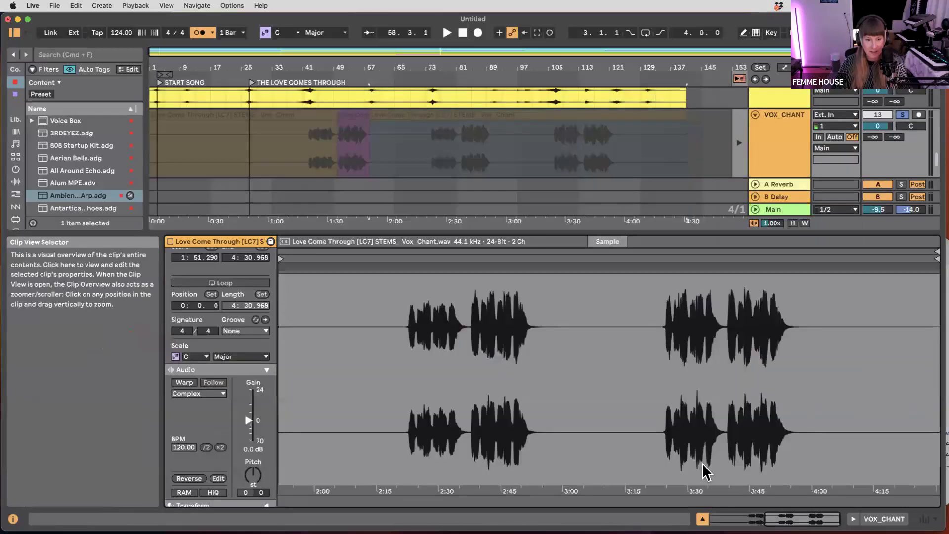
left_click(563, 184)
key("super+a")
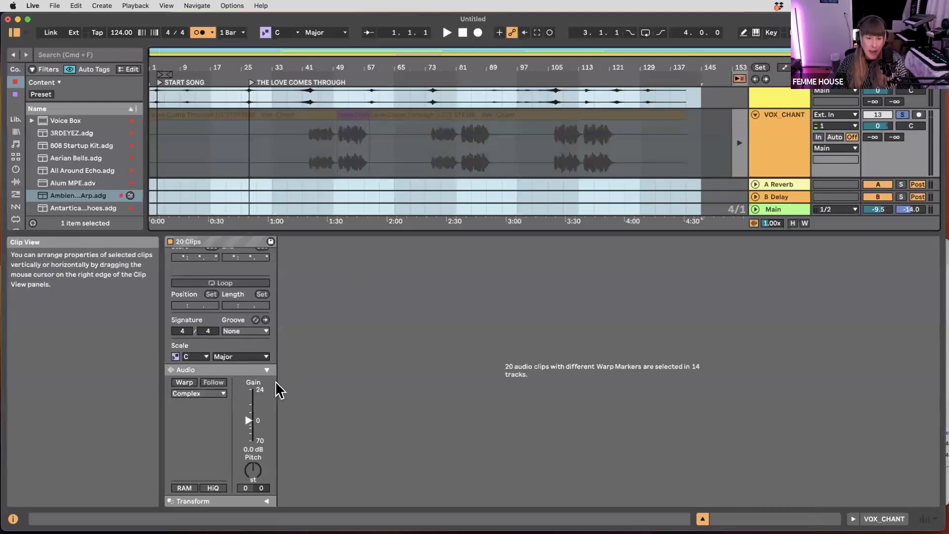
left_click(308, 157)
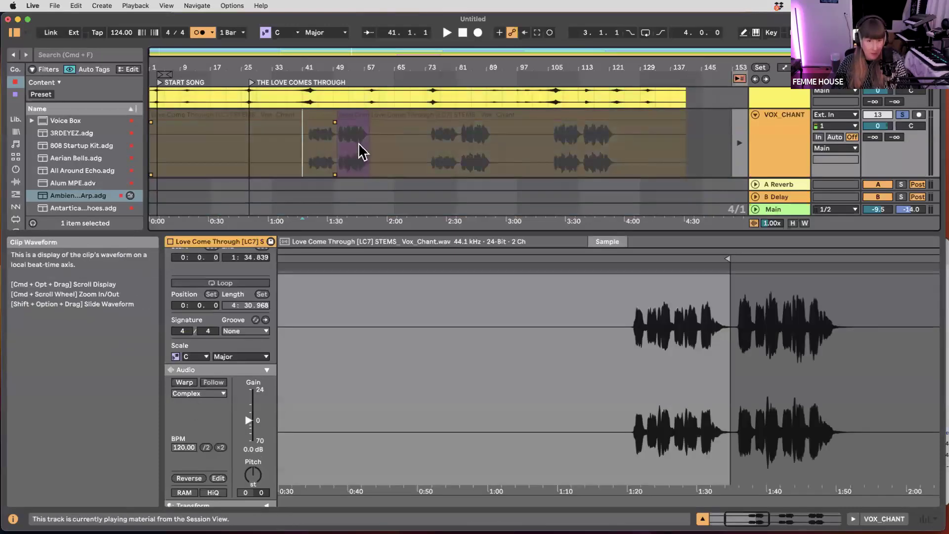
- Return to Session View, reduce the clip detail view's height and select the chant clip in the VOX_CHANT track
key("Tab")
left_click_drag(444, 232, 459, 343)
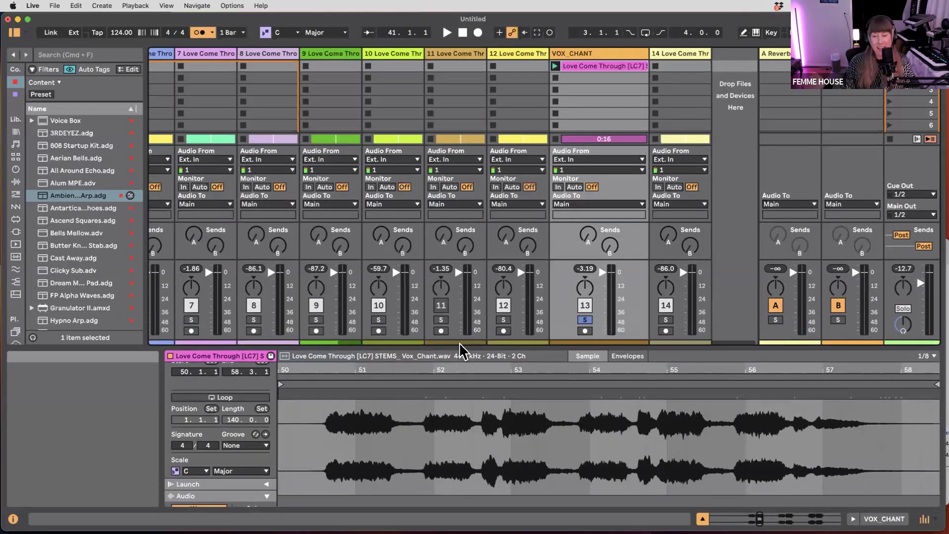
left_click(600, 65)
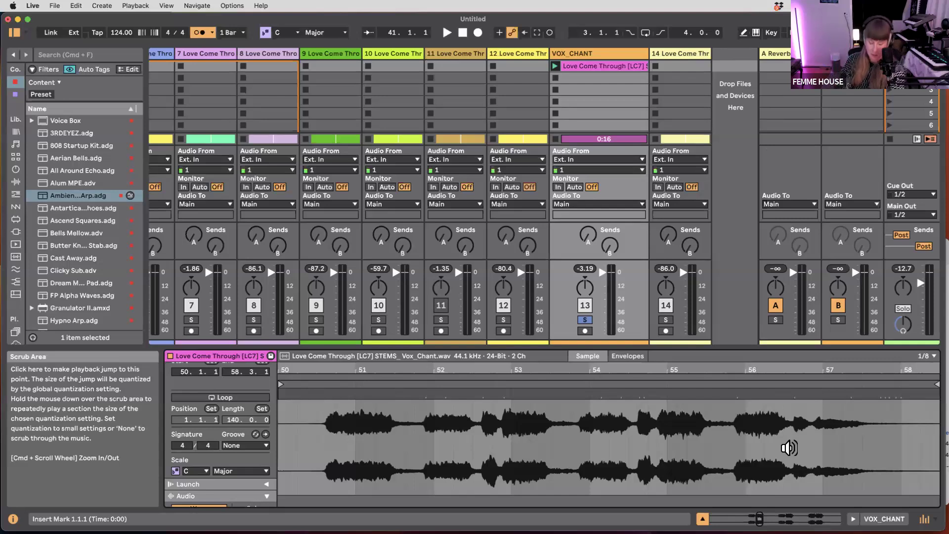
- Switch to Arrangement View, select the pink chant clip and return the VOX_CHANT track to arrangement playback
key("Tab")
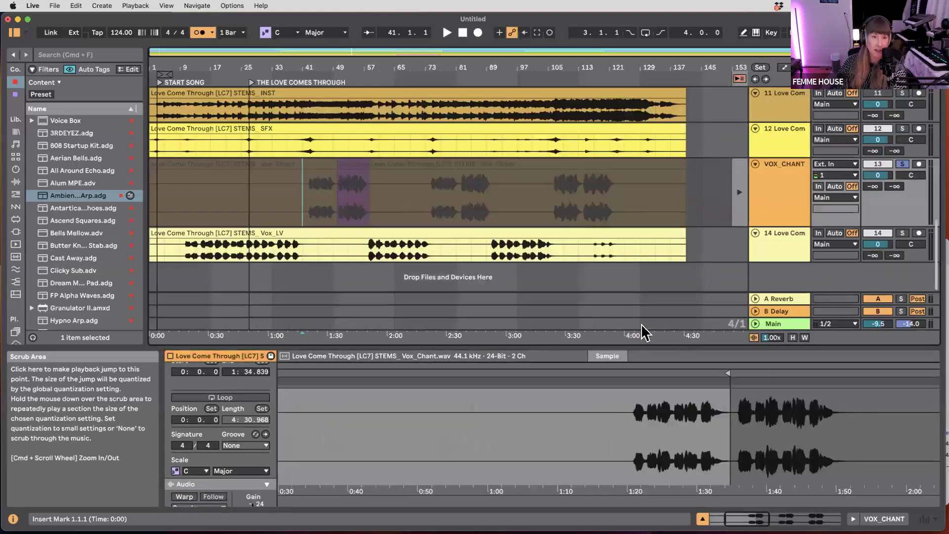
left_click(351, 164)
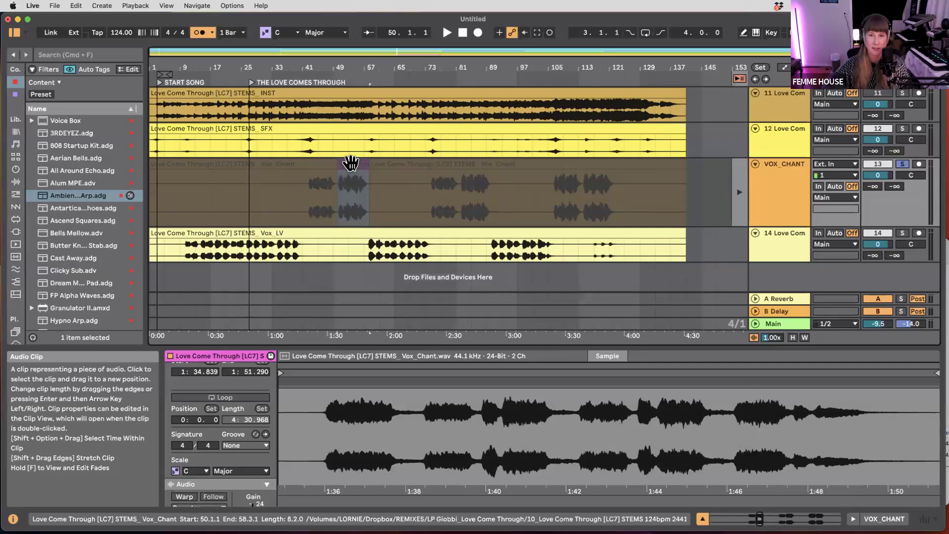
left_click(740, 78)
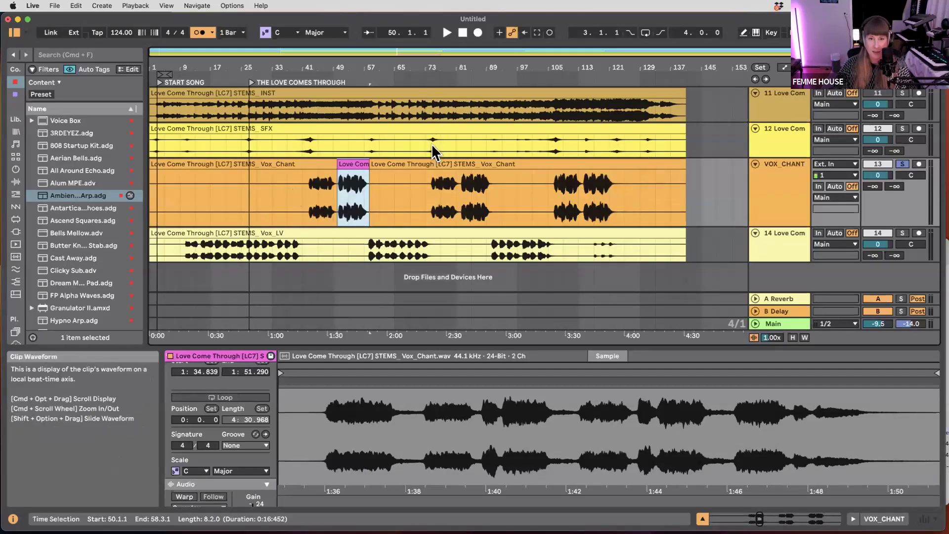
- Set the arrangement loop to the pink chant clip, turn looping on and shift the loop region to start at bar 53
left_click(359, 163)
key("super+l")
left_click_drag(367, 192, 413, 184)
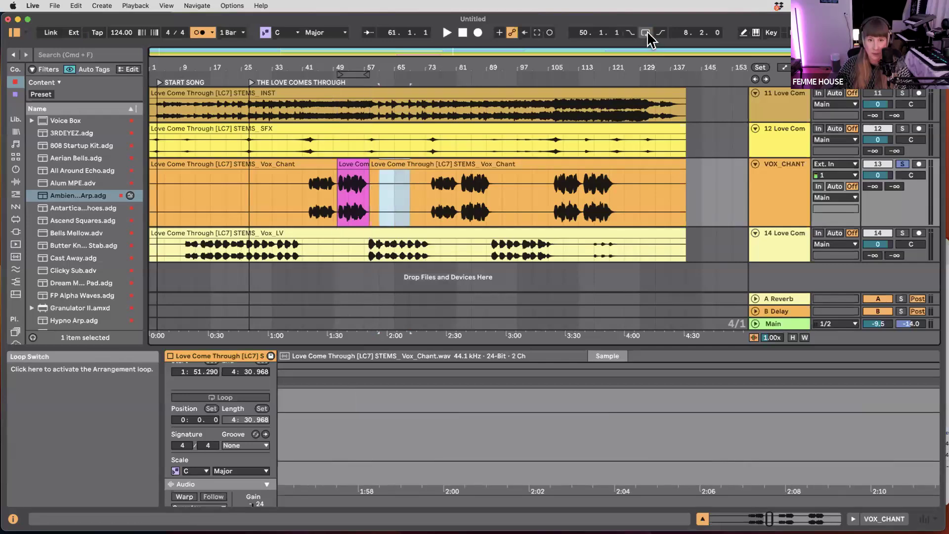
mouse_move(358, 75)
left_mouse_down()
mouse_move(383, 74)
mouse_move(364, 77)
mouse_move(374, 76)
left_mouse_up()
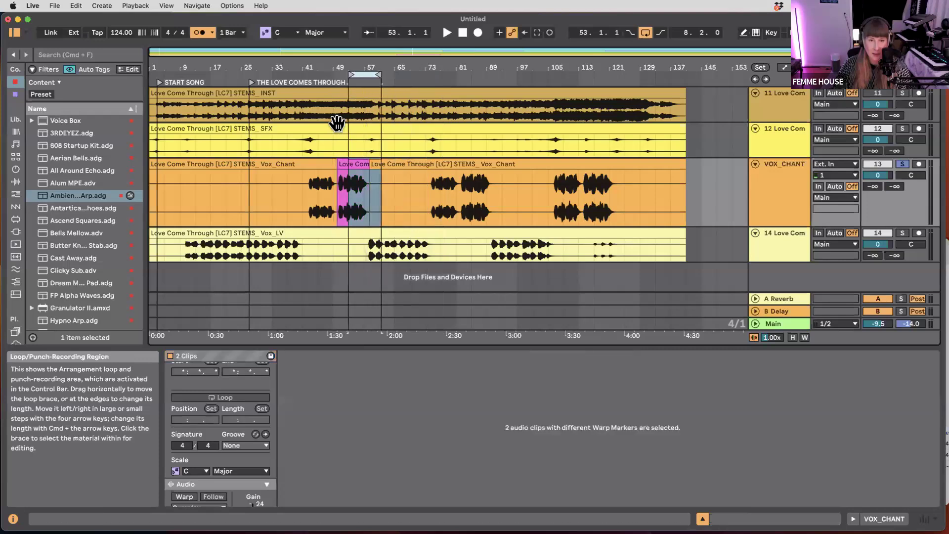
- Match the arrangement loop to the pink chant clip, starting at 50.1.1 with a length of 8.2.0
scroll(347, 140, "up", 5)
left_click(347, 162)
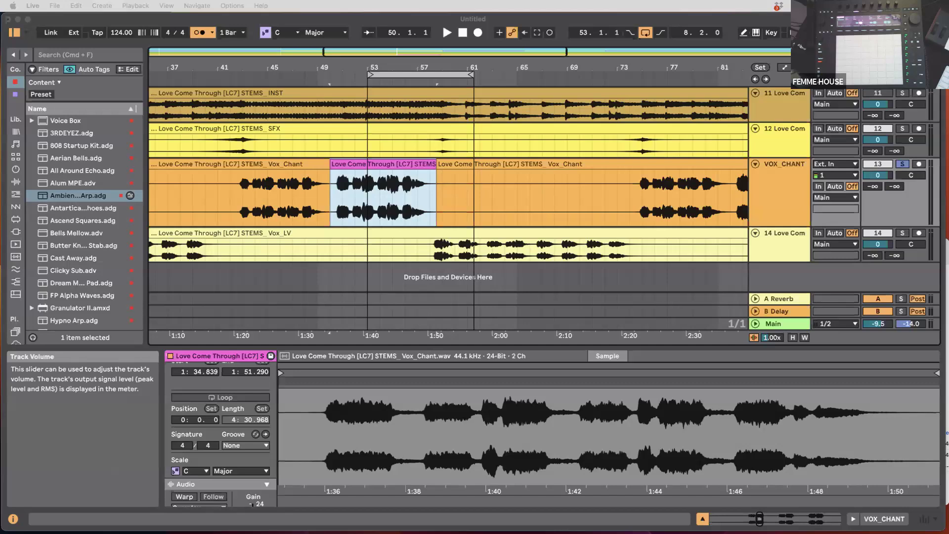
left_click(416, 164)
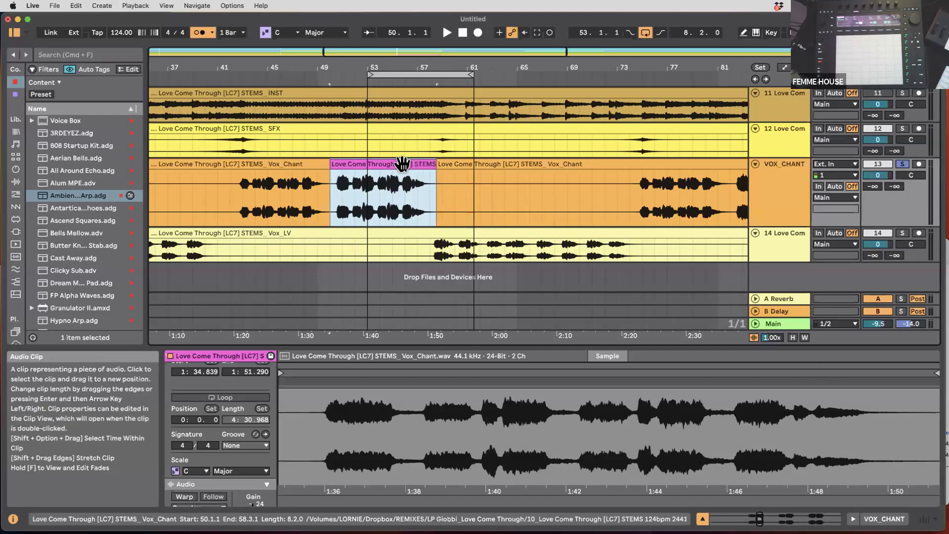
key("super+l")
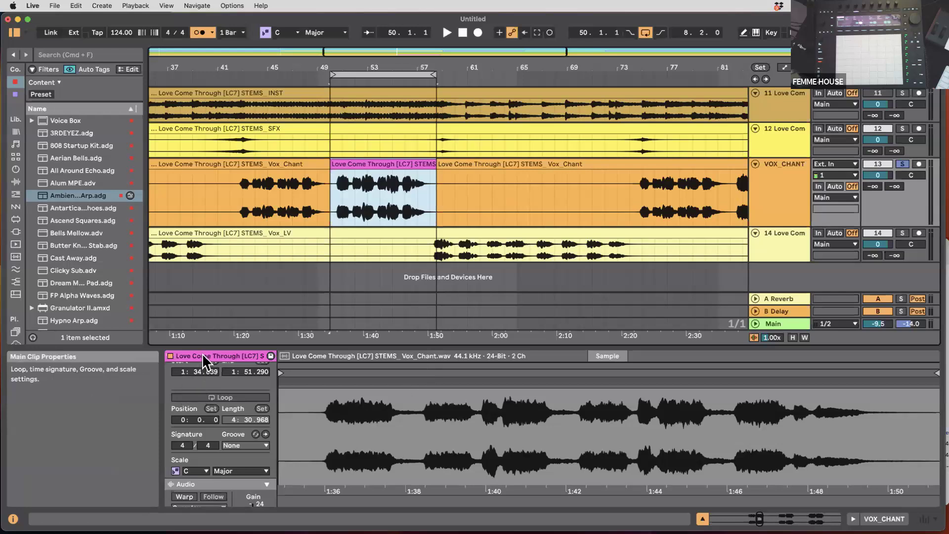
- Enable Warp for the pink chant clip in an enlarged clip detail view, and reduce the view to about half height
left_click_drag(515, 347, 514, 145)
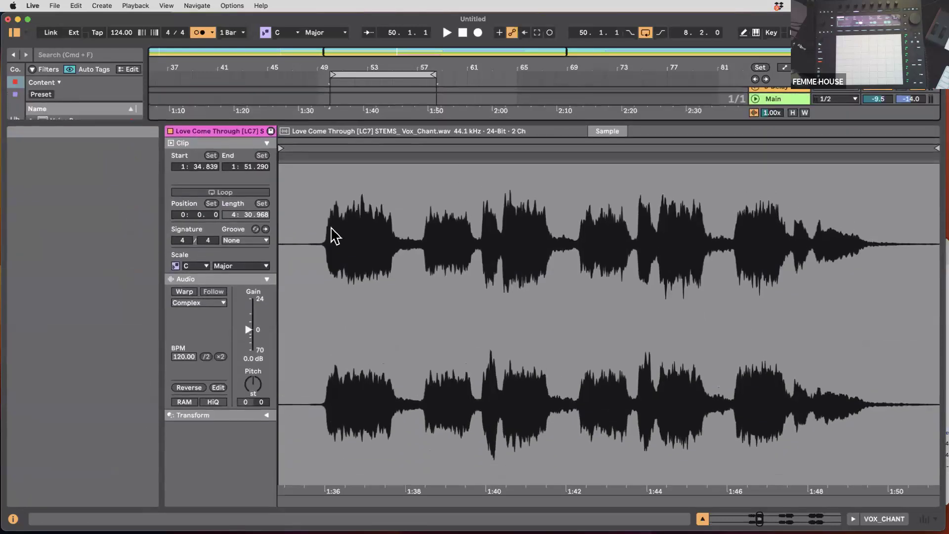
left_click(184, 292)
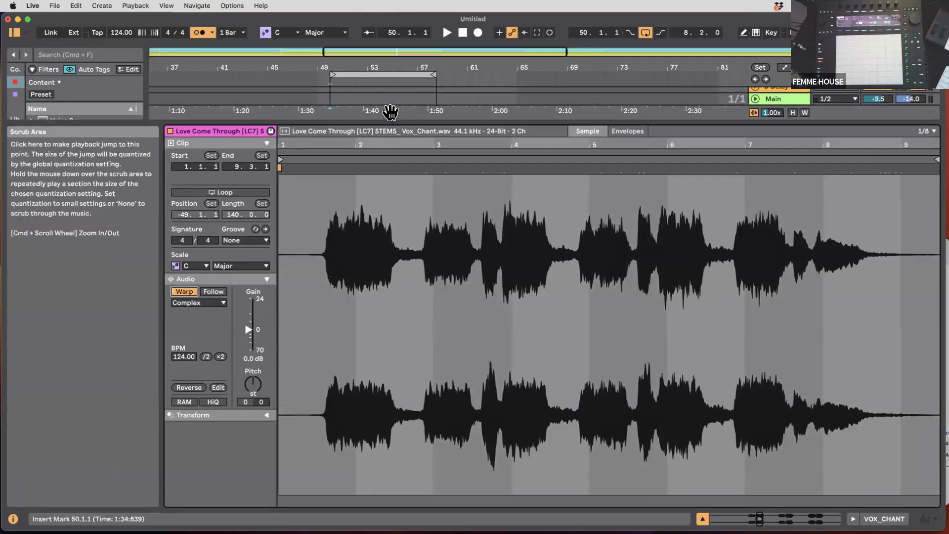
left_click_drag(624, 122, 637, 263)
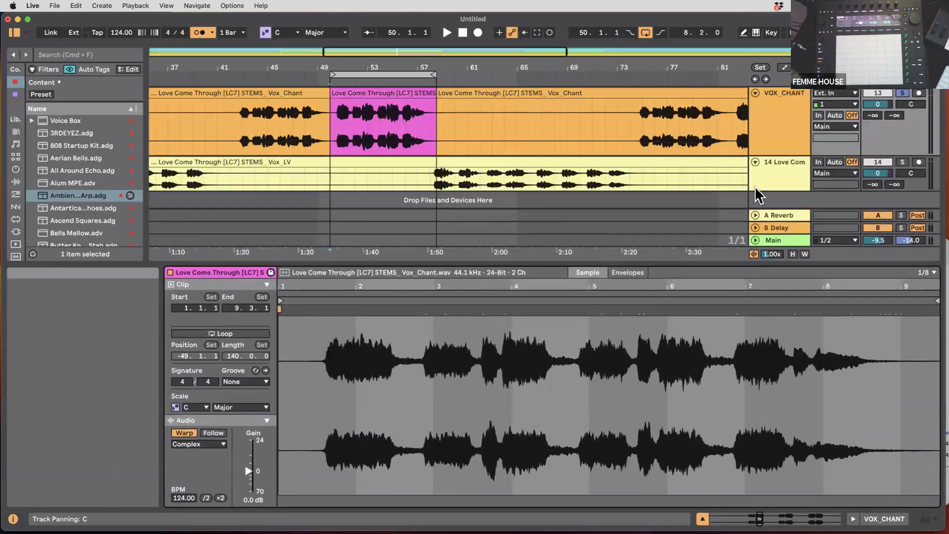
- Play the warped chant loop while lowering the song tempo, undo the tempo change and reselect the pink chant clip
key("space")
mouse_move(121, 33)
left_mouse_down()
mouse_move(120, 0)
mouse_move(120, 85)
mouse_move(120, 36)
mouse_move(121, 52)
left_mouse_up()
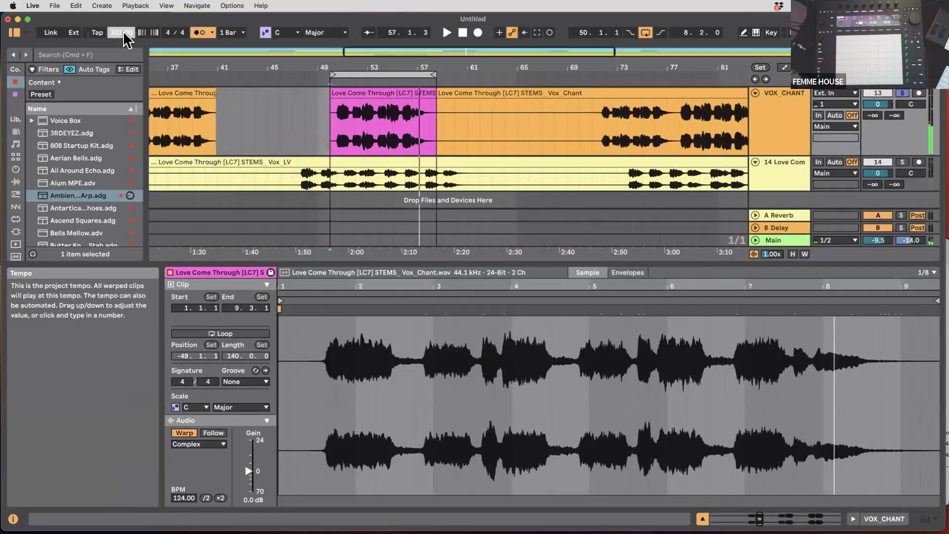
key("super+z")
left_click(375, 94)
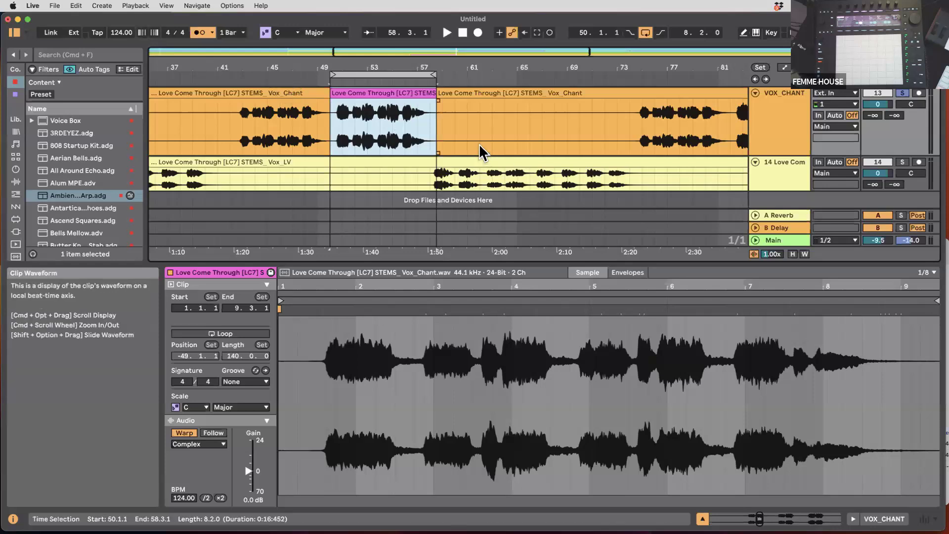
- Select the loop span across all tracks, unsolo VOX_CHANT and play the looped section with the full mix
scroll(478, 143, "down", 1)
scroll(478, 143, "down", 8)
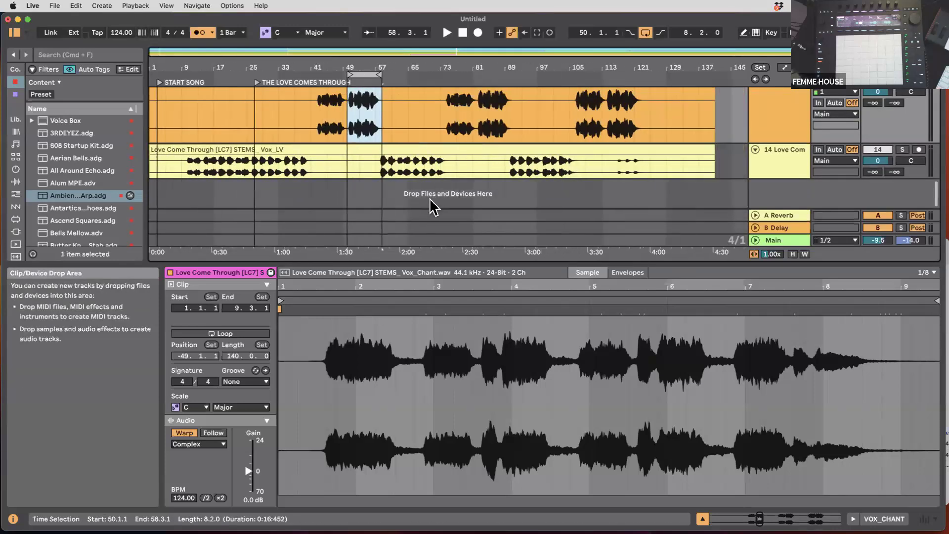
scroll(408, 205, "up", 3)
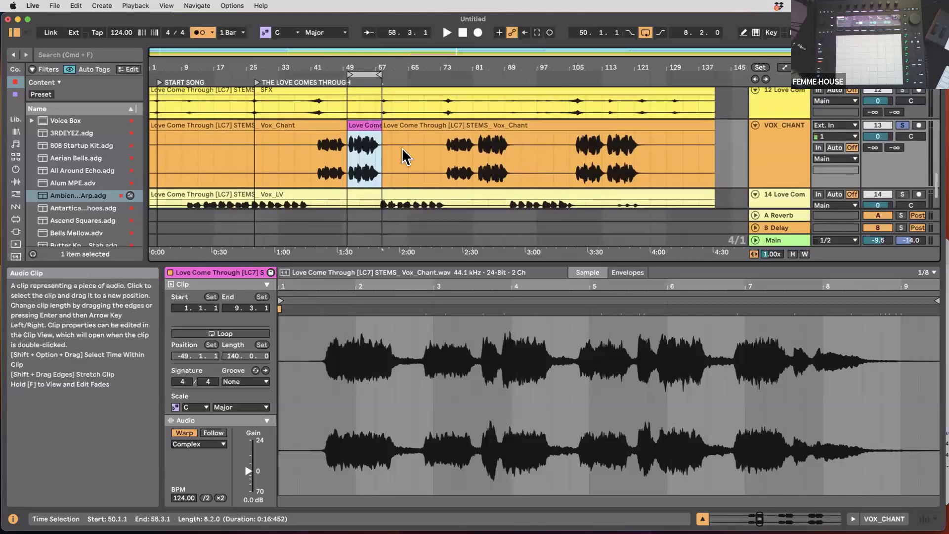
left_click(367, 74)
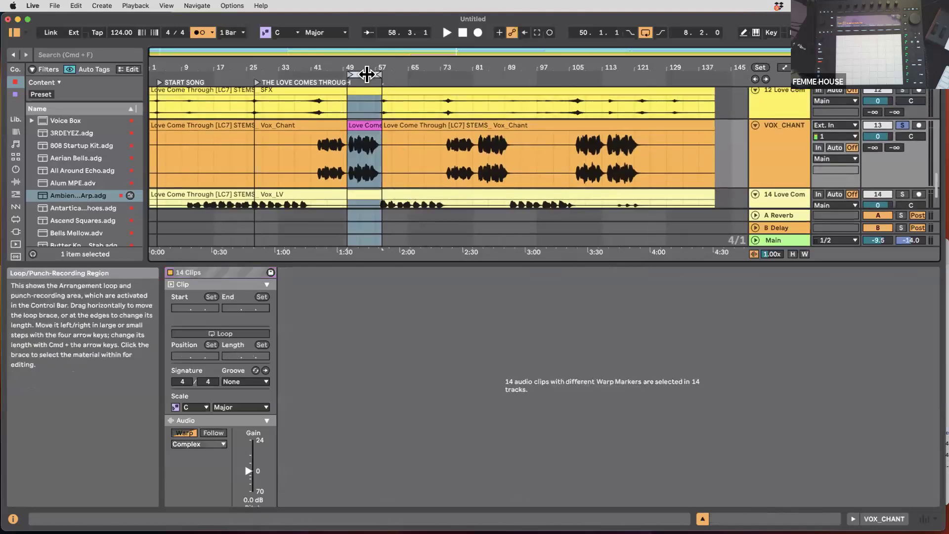
left_click(901, 126)
key("space")
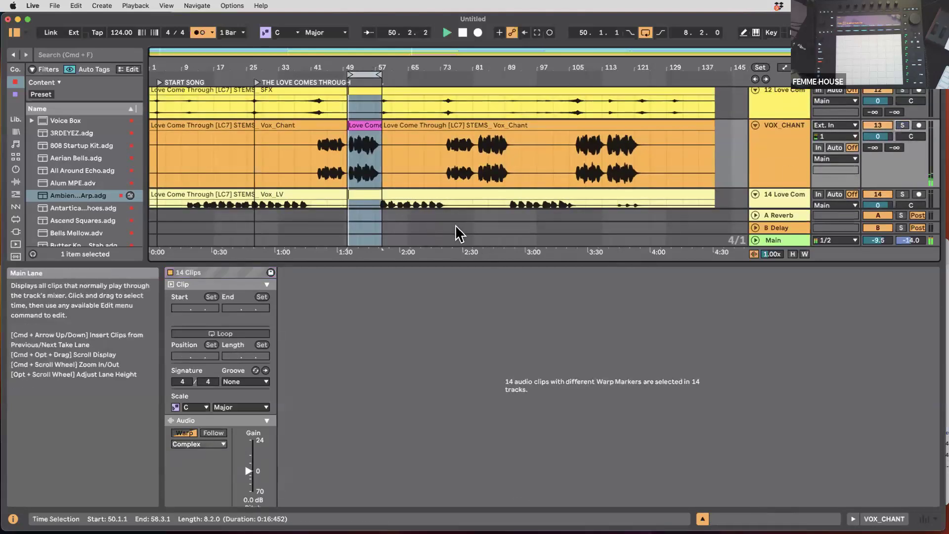
key("z")
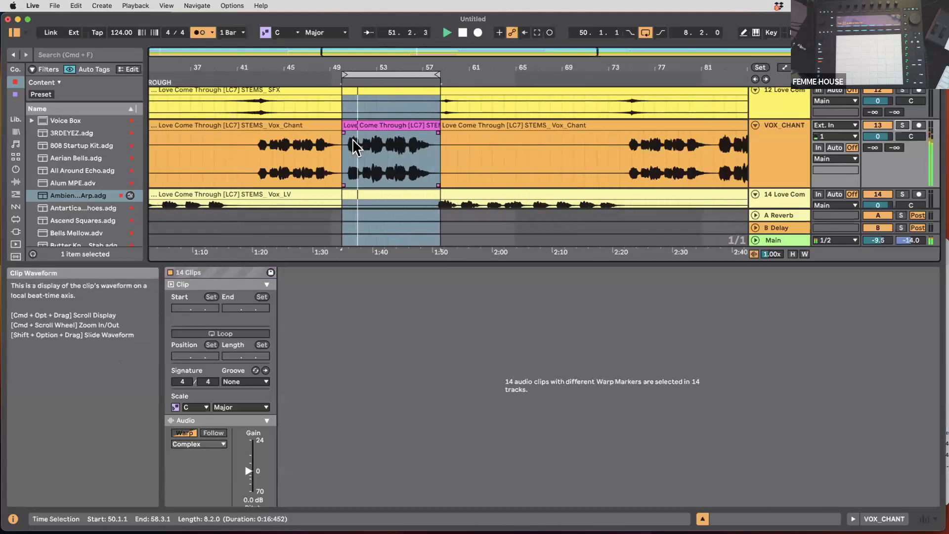
key("space")
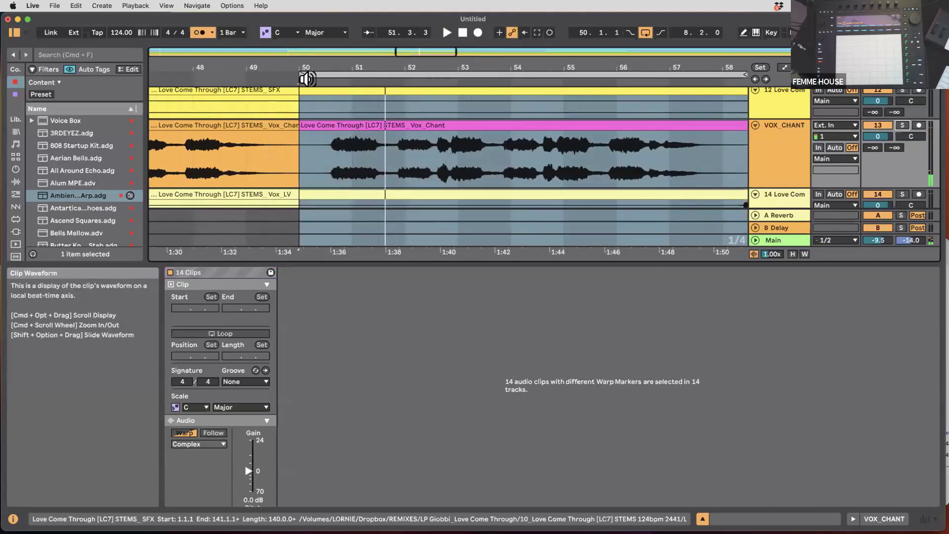
- Move the arrangement loop start to bar 51 and play the shortened section
left_click_drag(300, 74, 352, 74)
key("space")
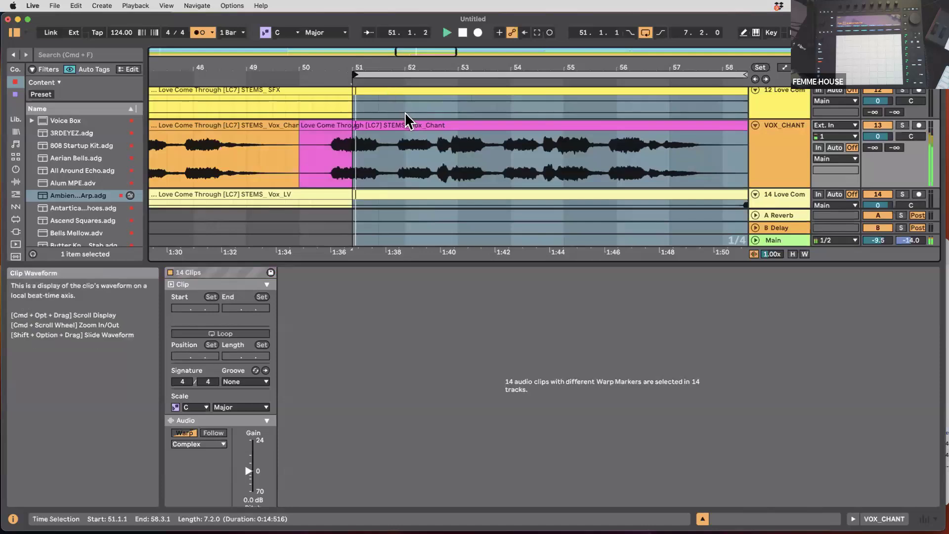
key("minus")
key("minus")
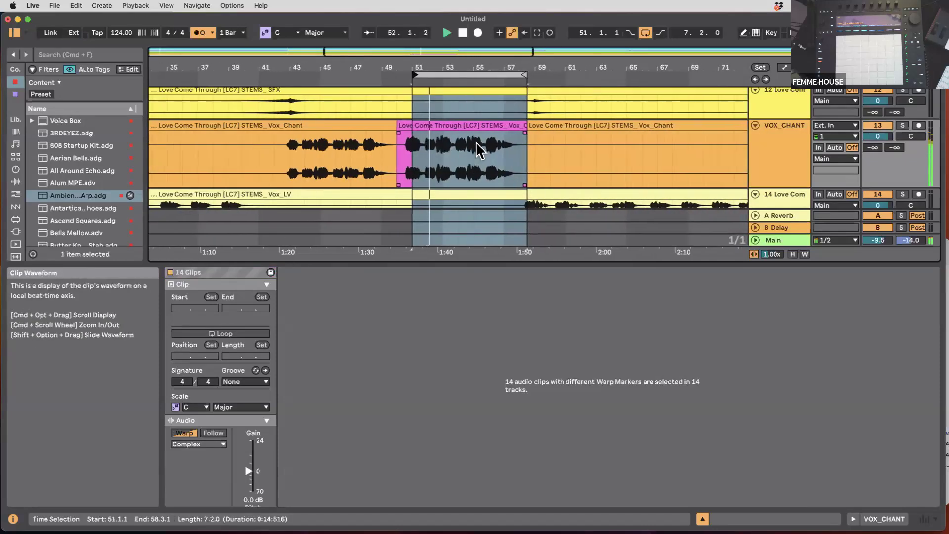
key("space")
- Play the chant loop and adjust its end point so the loop runs 8 bars from 51.1.1 to 59.1.1
left_click(469, 125)
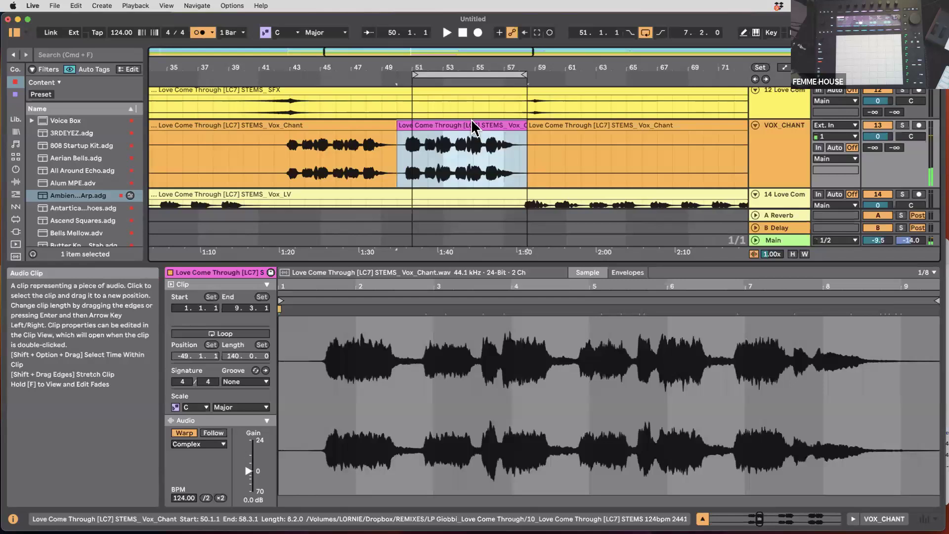
left_click(469, 74)
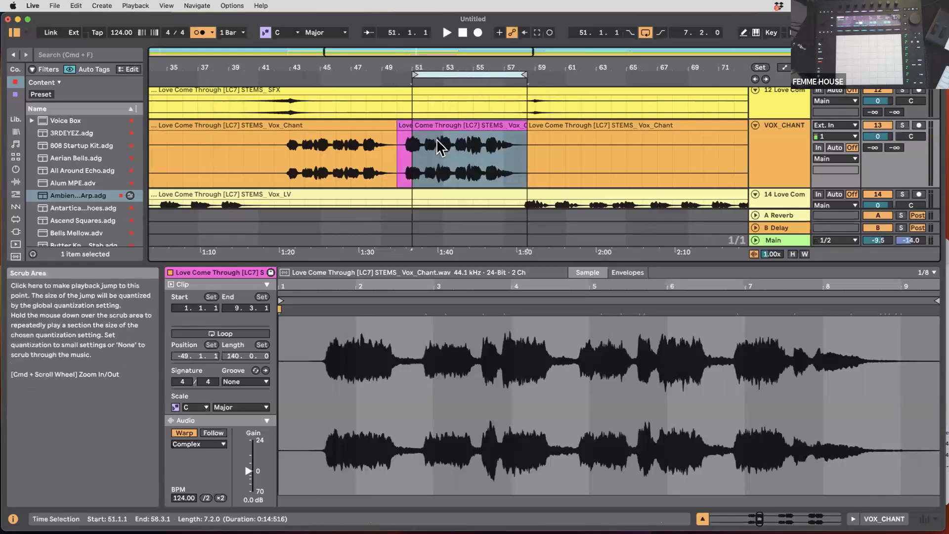
key("plus")
key("space")
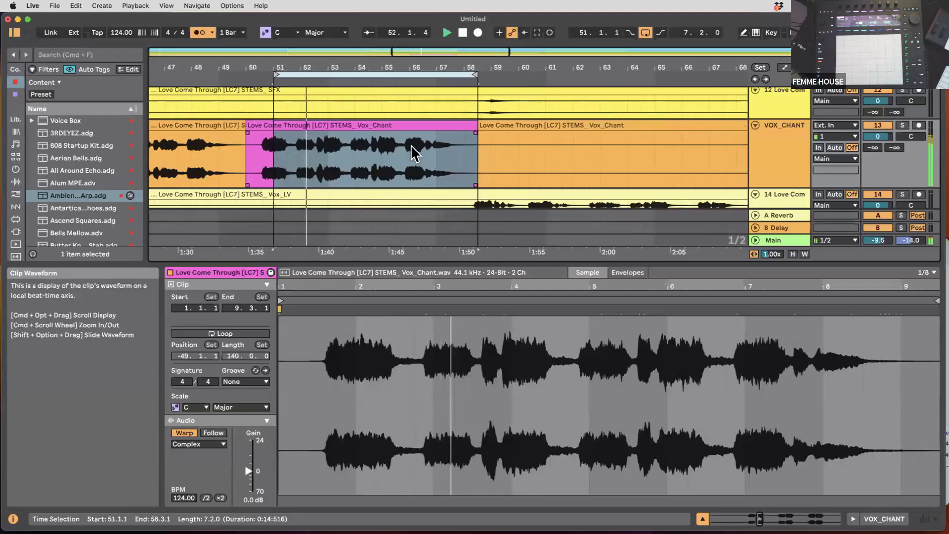
left_click_drag(430, 72, 455, 72)
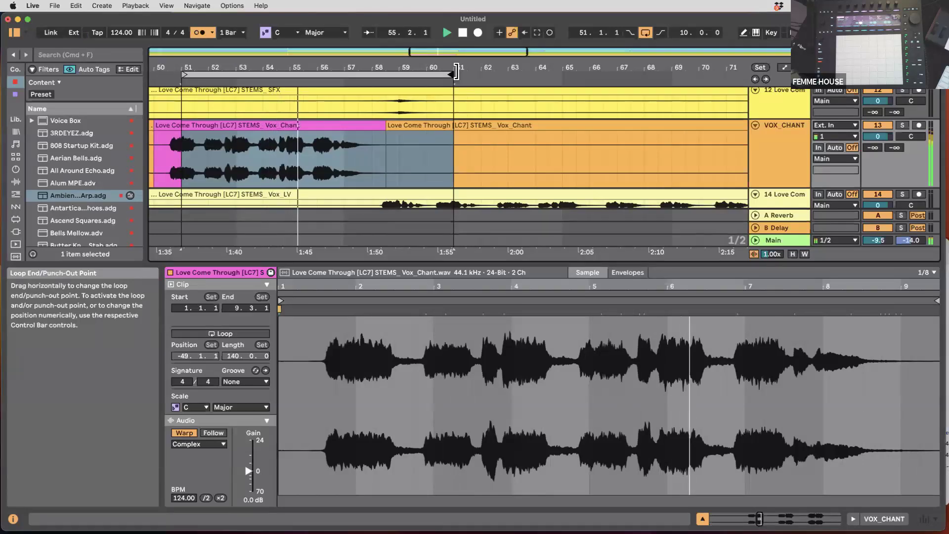
left_click_drag(448, 73, 398, 81)
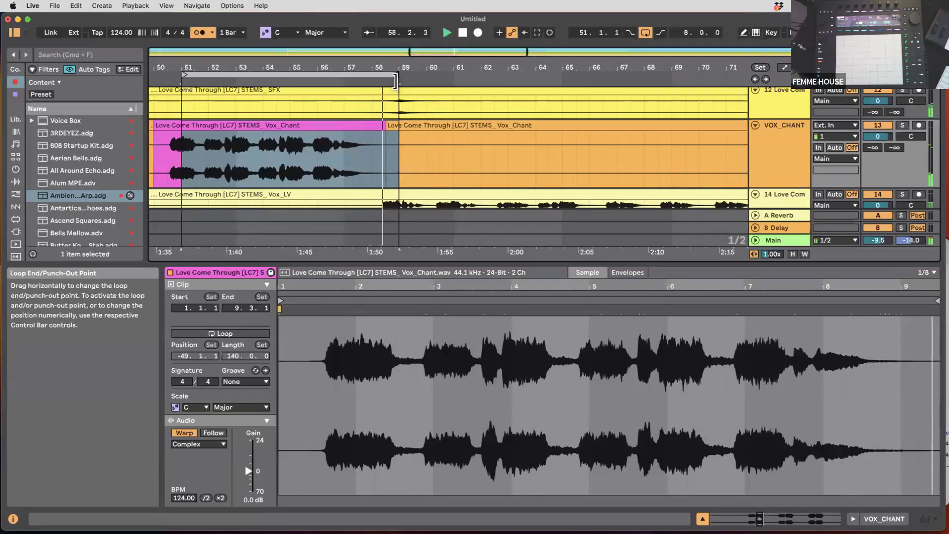
key("space")
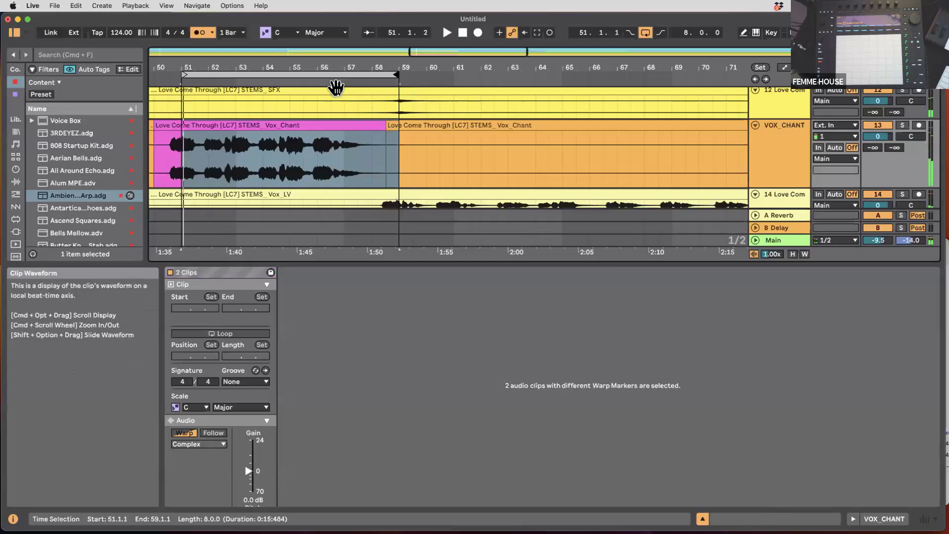
- Consolidate the looped time from bar 51 to bar 59 across the arrangement into a new scene
scroll(334, 83, "left", 3)
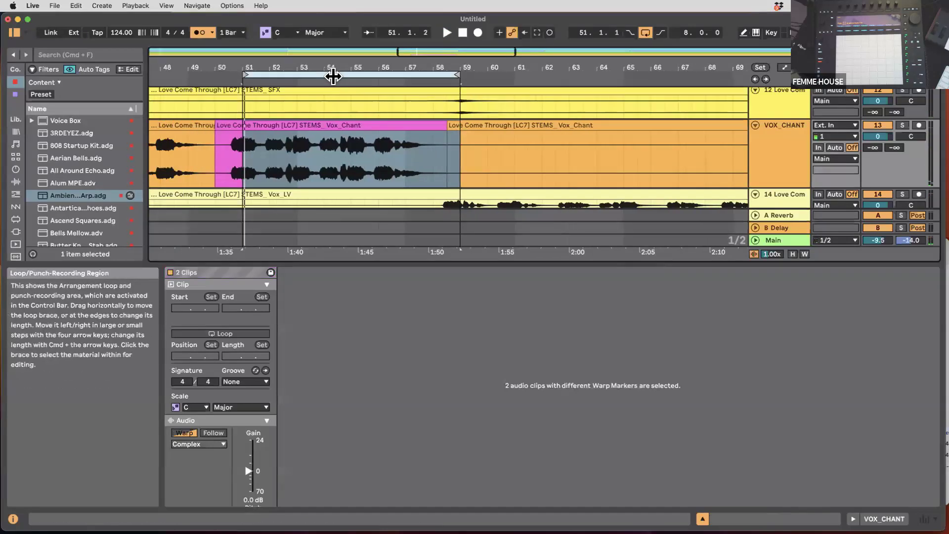
right_click(332, 76)
left_click(394, 404)
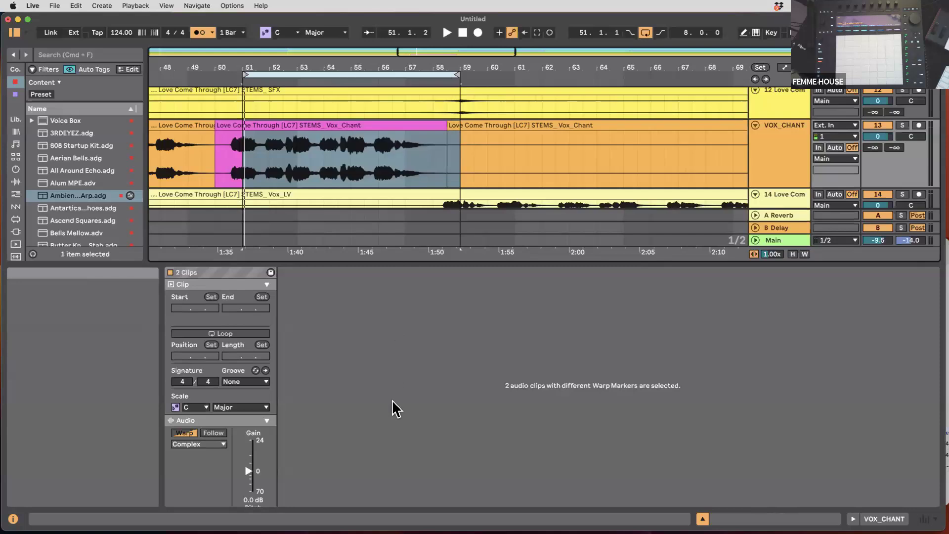
left_click_drag(378, 263, 376, 355)
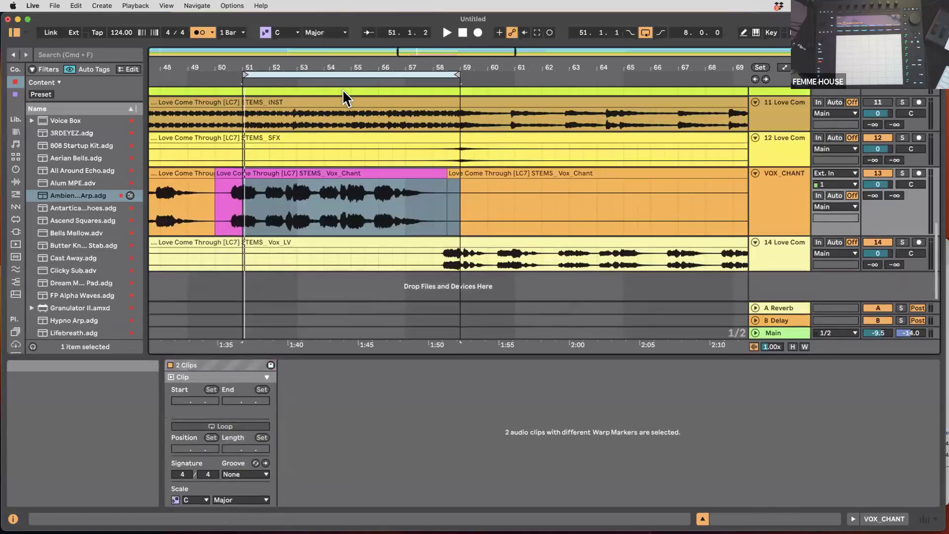
right_click(333, 75)
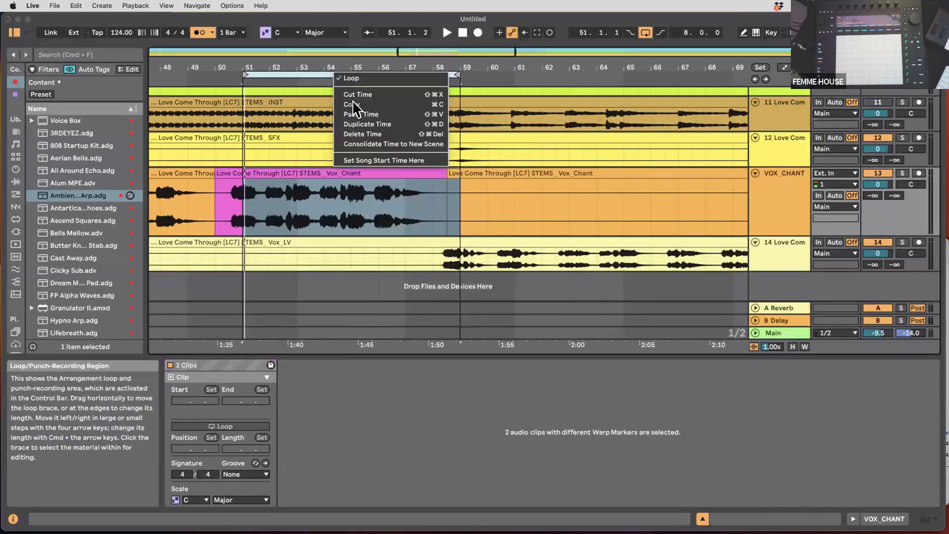
left_click(380, 143)
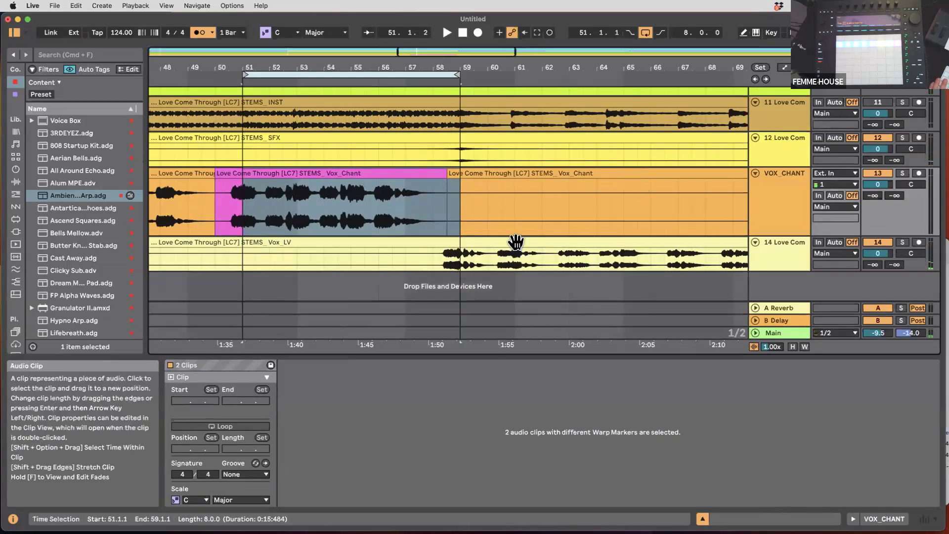
- Show the Session View, launch the scene of consolidated loops and open the VOX_CHANT clip
key("Tab")
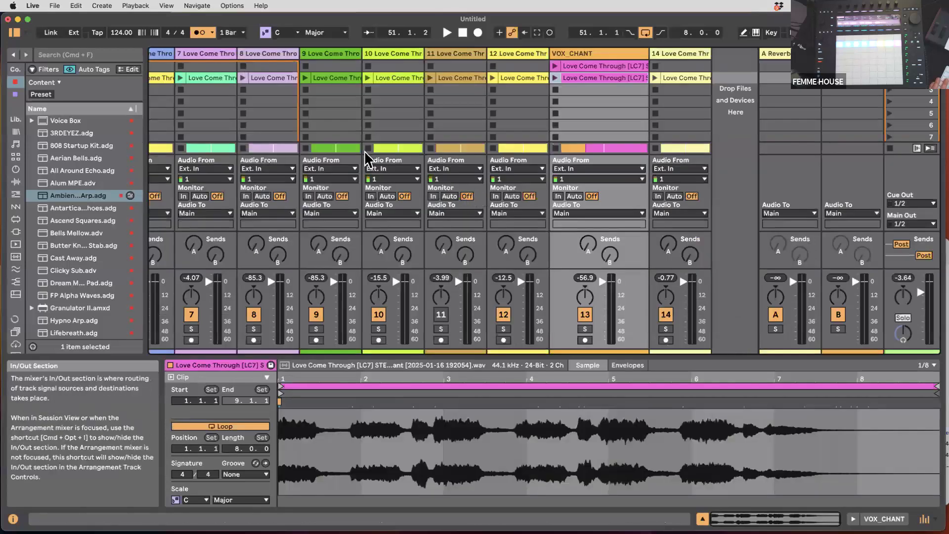
scroll(335, 96, "left", 10)
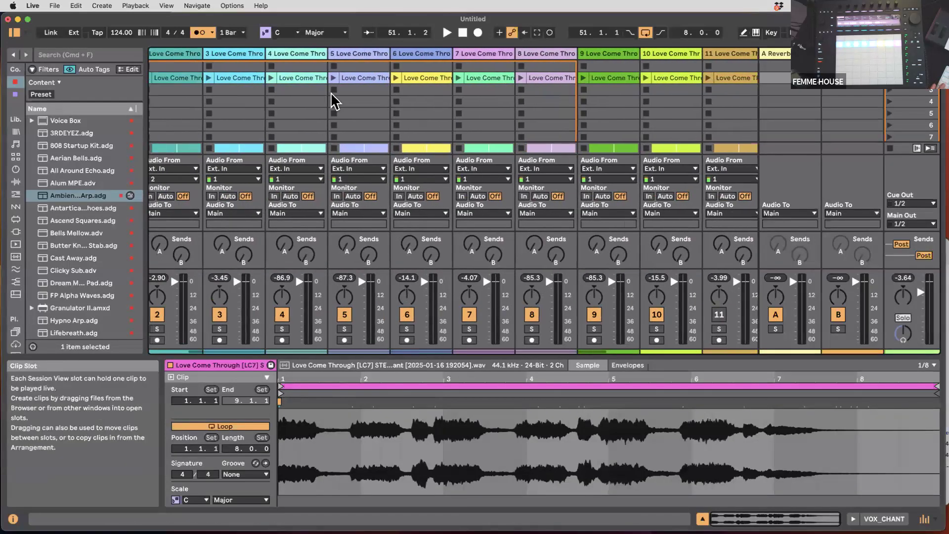
left_click(238, 79)
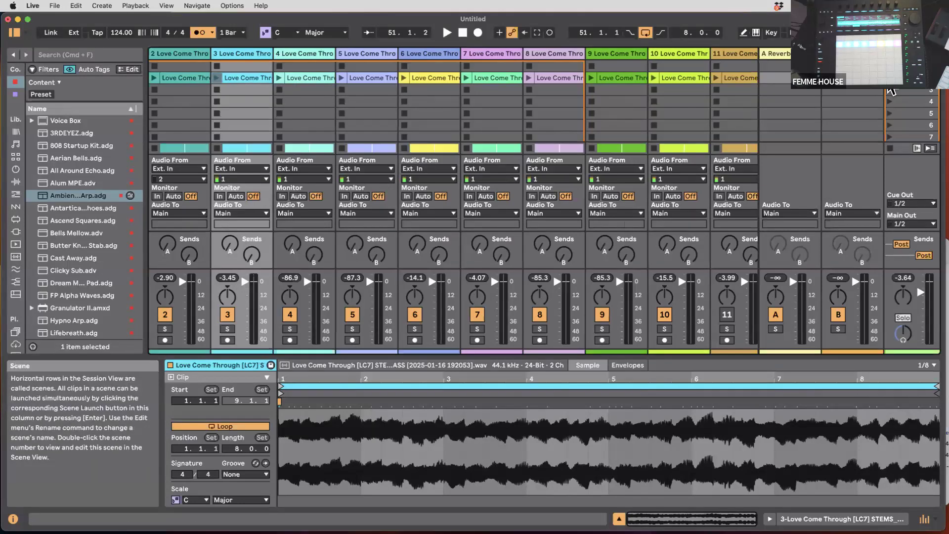
left_click(890, 88)
scroll(616, 168, "right", 3)
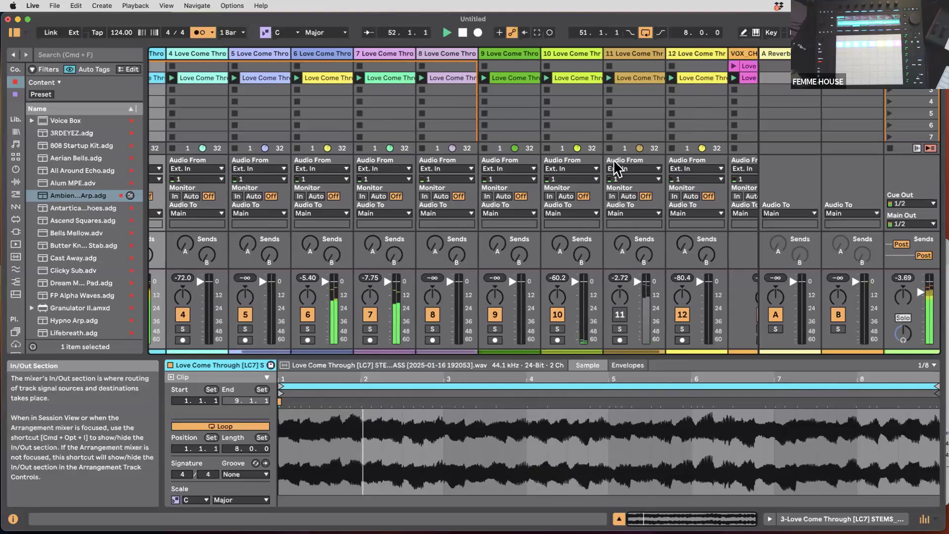
scroll(618, 166, "right", 3)
left_click(634, 79)
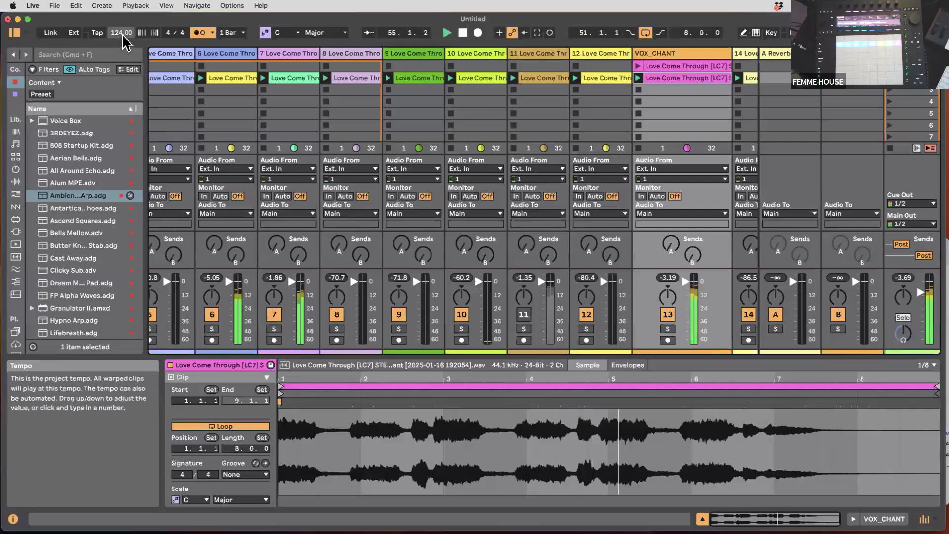
- Mute tracks 1, 3, 5, 6 and 7 while the scene plays and solo track 2 with the Drums Top stem
left_click(586, 314)
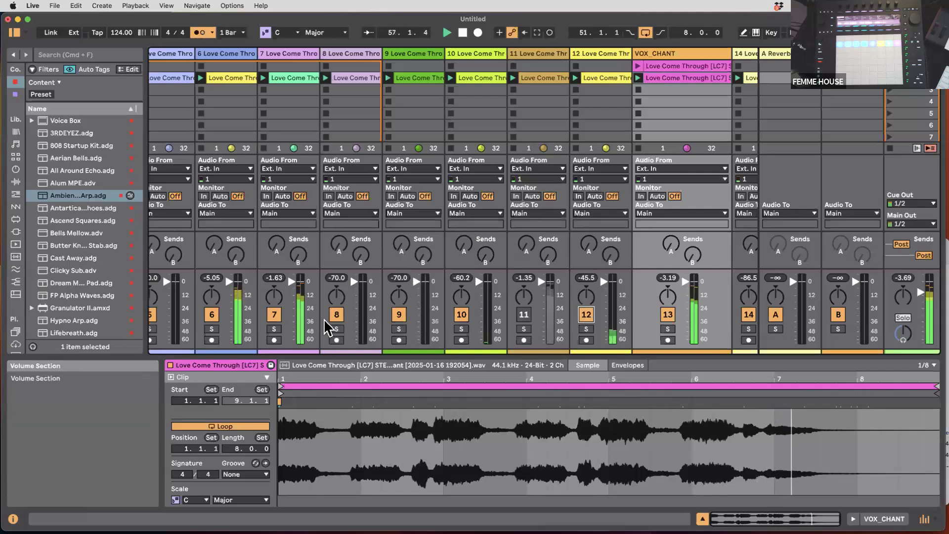
scroll(410, 316, "left", 4)
scroll(411, 317, "left", 2)
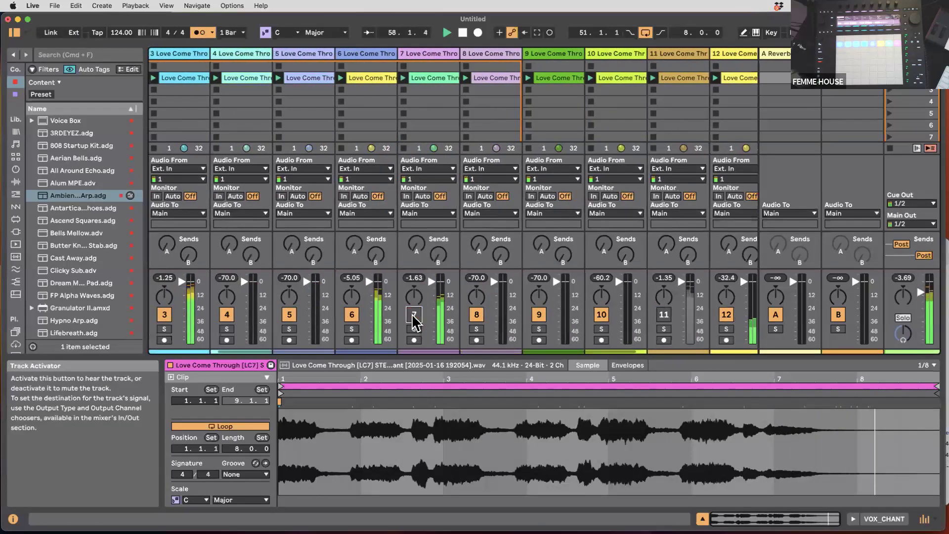
left_click(353, 316)
scroll(356, 317, "left", 2)
left_click(361, 316)
left_click(237, 314)
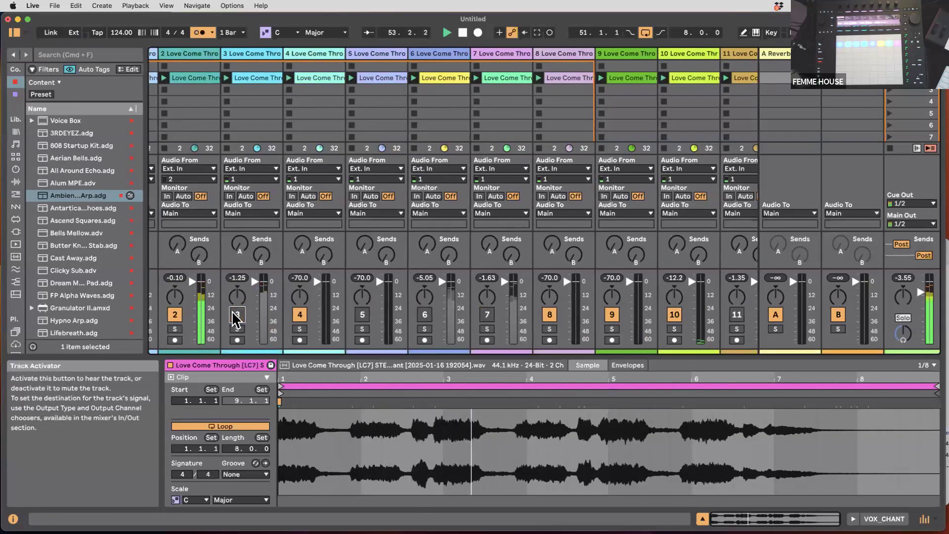
scroll(235, 320, "left", 2)
left_click(231, 316)
left_click(227, 316)
left_click(166, 316)
left_click(227, 329)
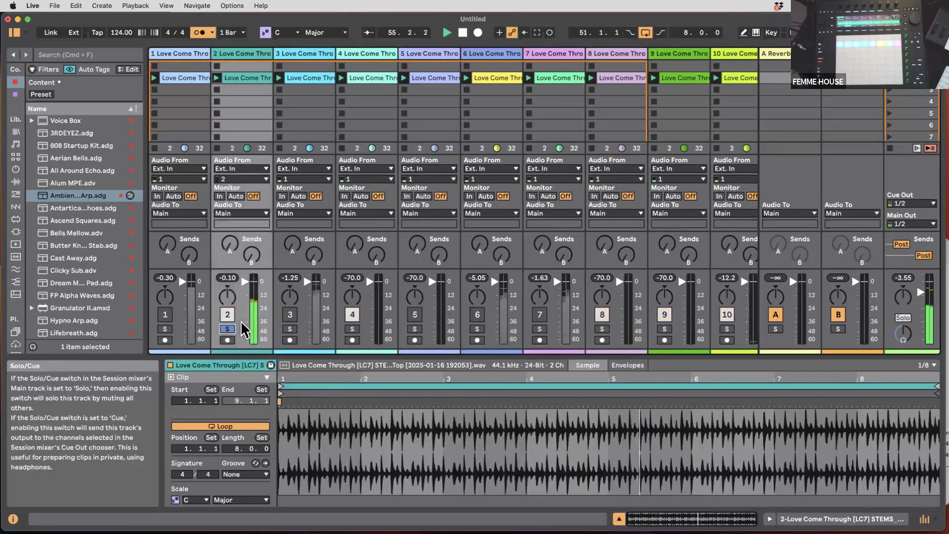
- Enlarge the Drums Top clip display, shorten its loop to 3 bars ending at 4.1.1 and launch the clip
left_click(258, 79)
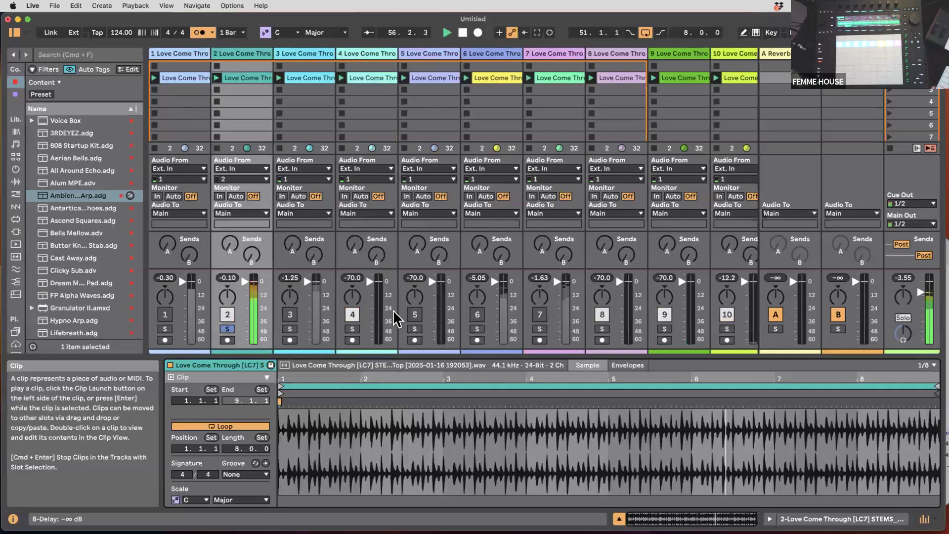
left_click_drag(402, 357, 398, 277)
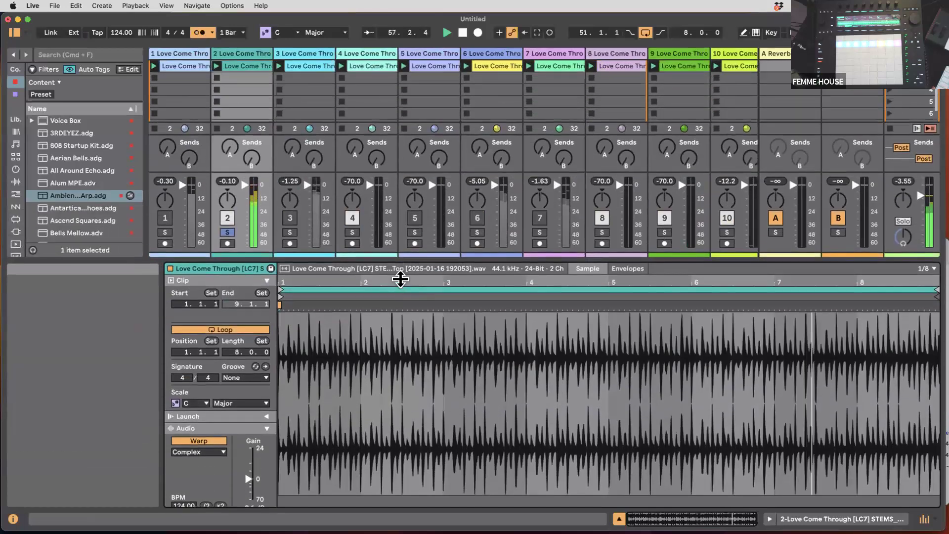
left_click_drag(273, 54, 385, 42)
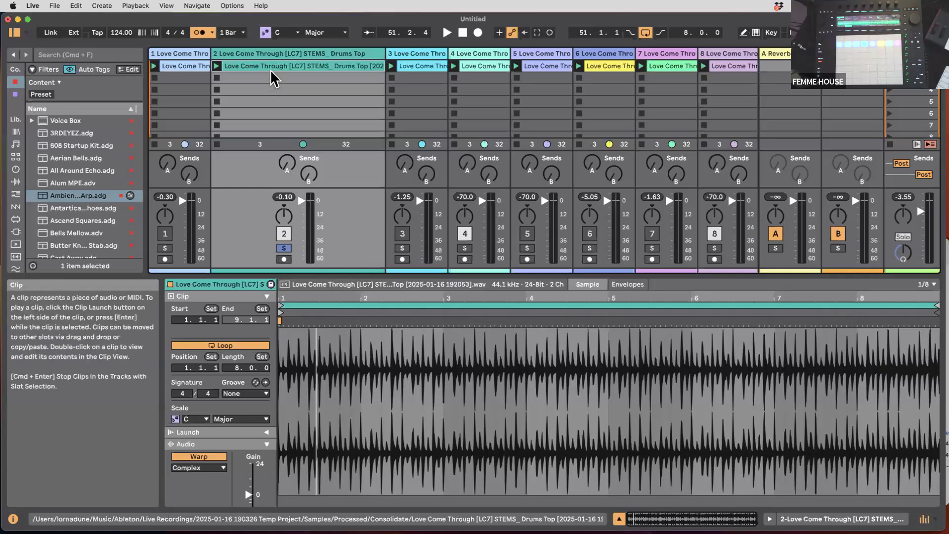
left_click(283, 57)
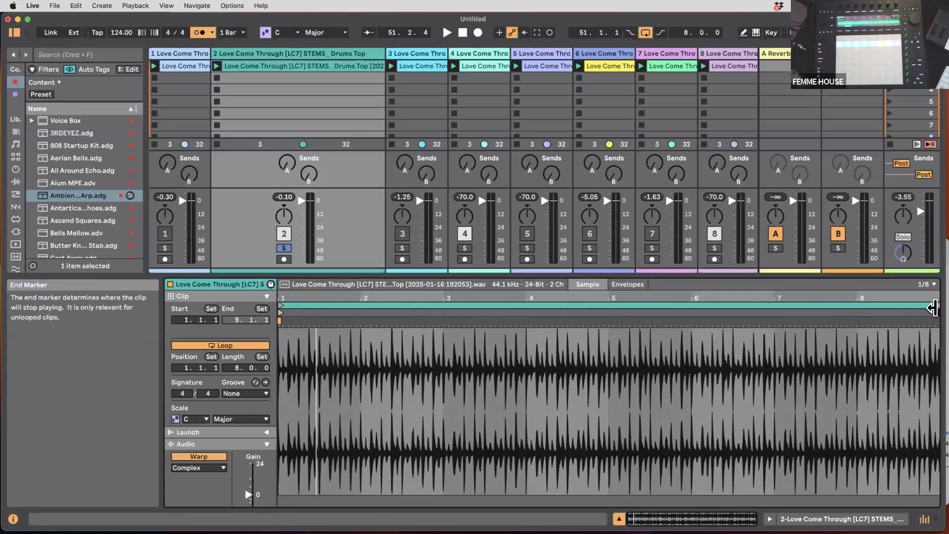
left_click_drag(936, 307, 524, 313)
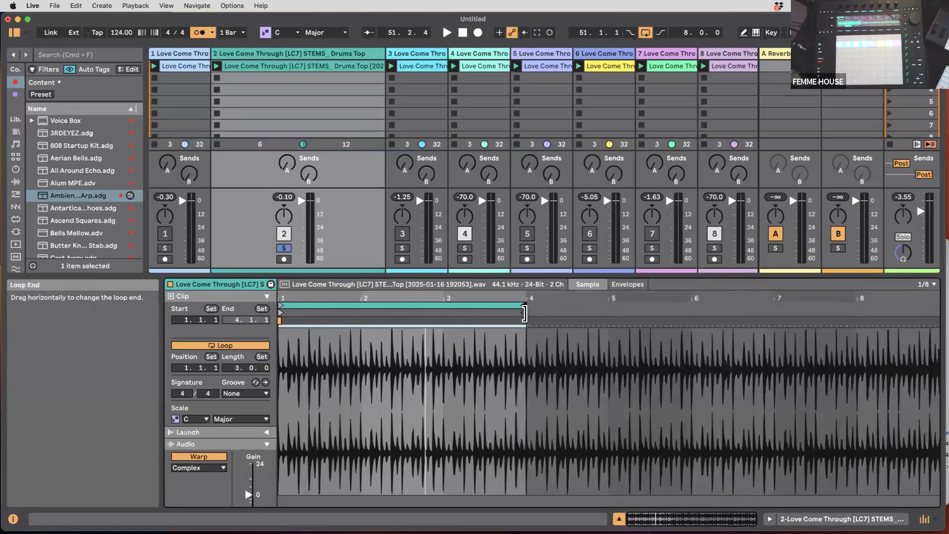
left_click(216, 66)
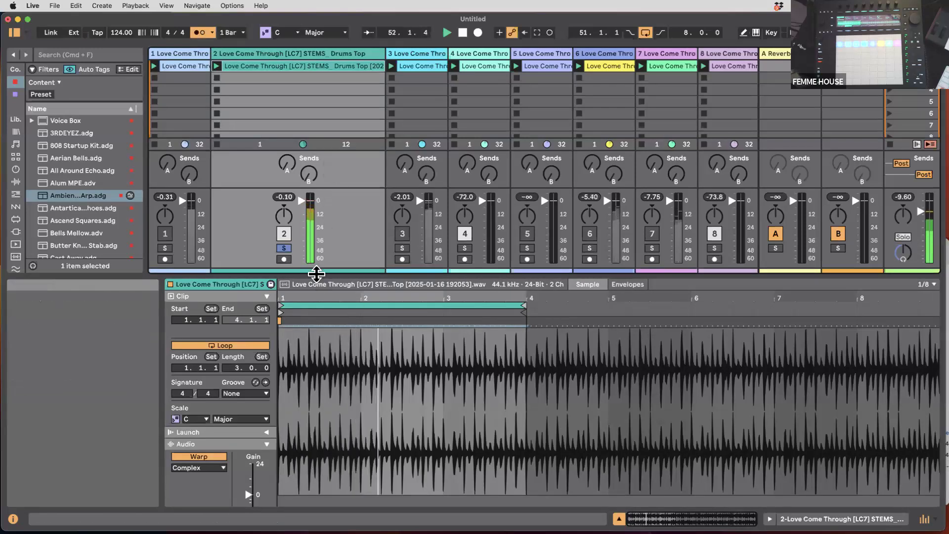
- Enlarge the clip view, try the Drums Top clip's pitch control and bring the mixer back into view
left_click_drag(313, 274, 302, 154)
mouse_move(252, 426)
left_mouse_down()
mouse_move(253, 447)
mouse_move(251, 428)
left_mouse_up()
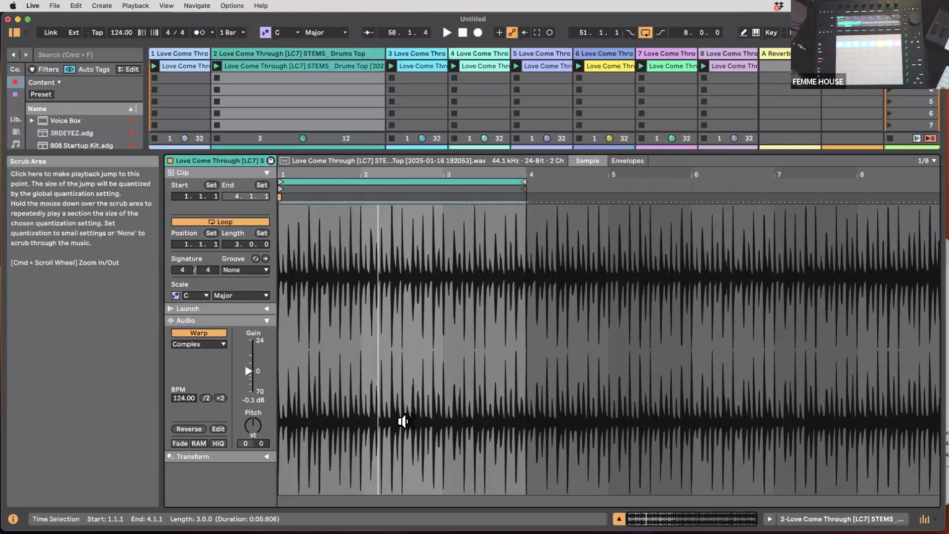
left_click_drag(366, 158, 529, 386)
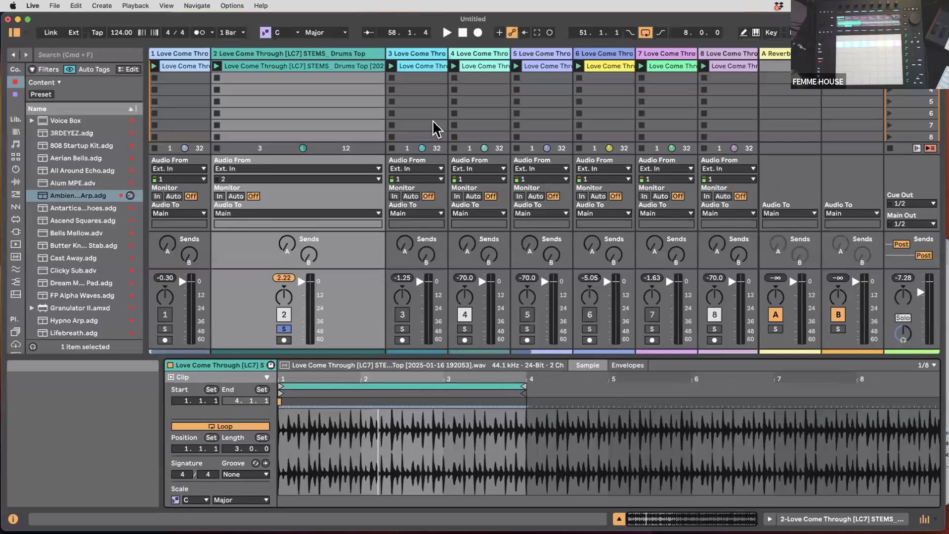
- Open the consolidated VOX_CHANT clip and solo its track
scroll(433, 128, "right", 6)
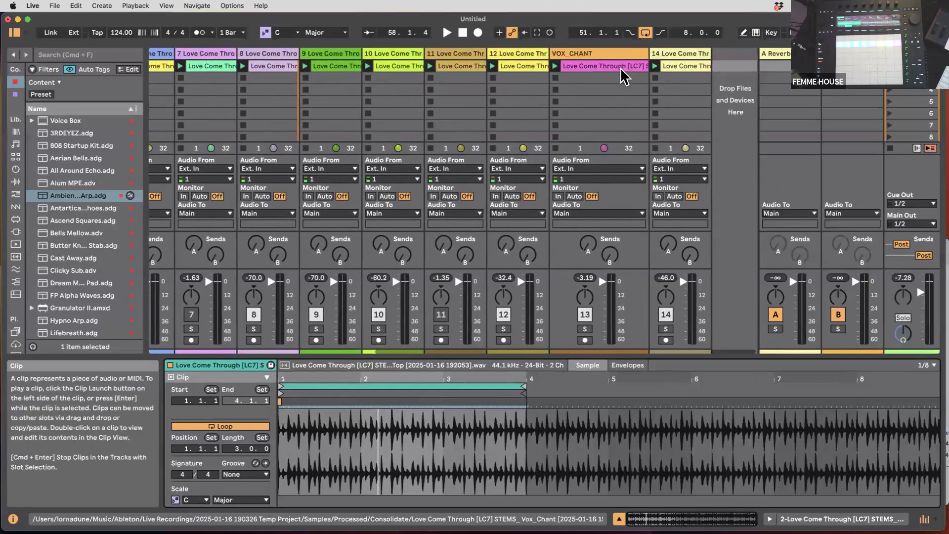
left_click(623, 68)
left_click(585, 329)
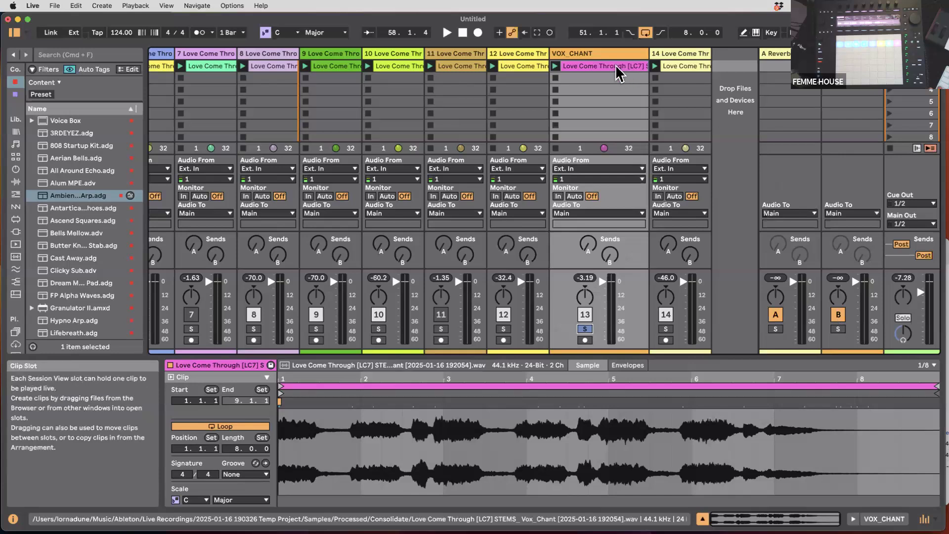
mouse_move(465, 358)
left_mouse_down()
mouse_move(470, 307)
mouse_move(457, 344)
left_mouse_up()
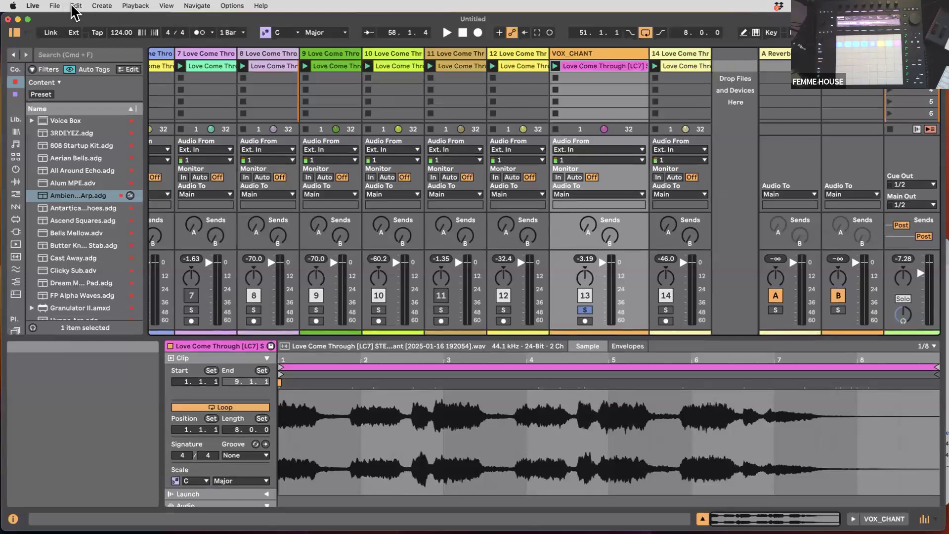
left_click(55, 6)
mouse_move(69, 47)
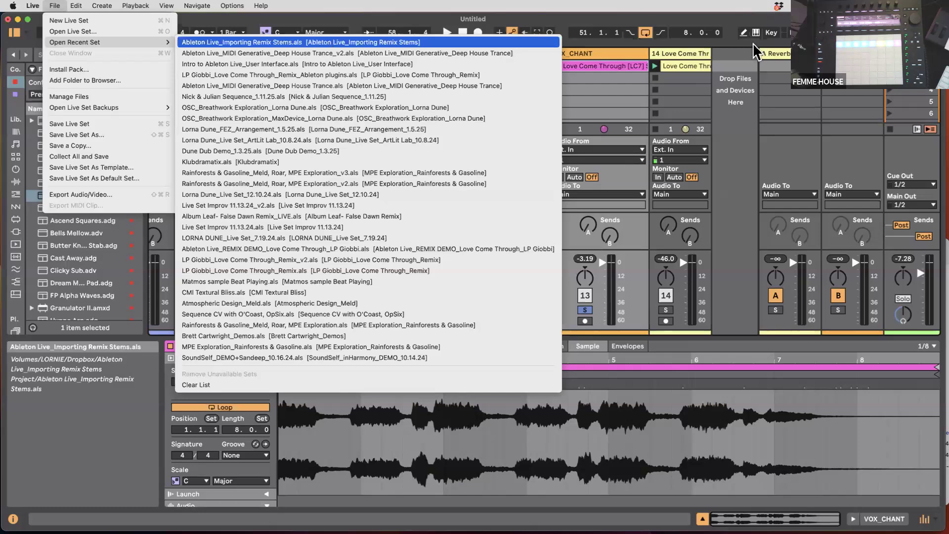
left_click(632, 87)
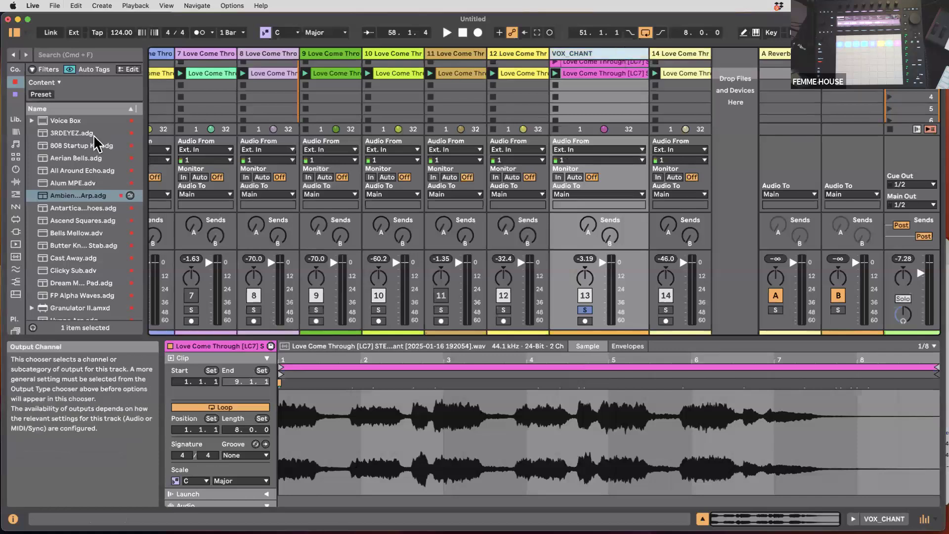
- Widen the browser and list the available instrument devices with the Analog presets folded away
left_click_drag(145, 128, 221, 134)
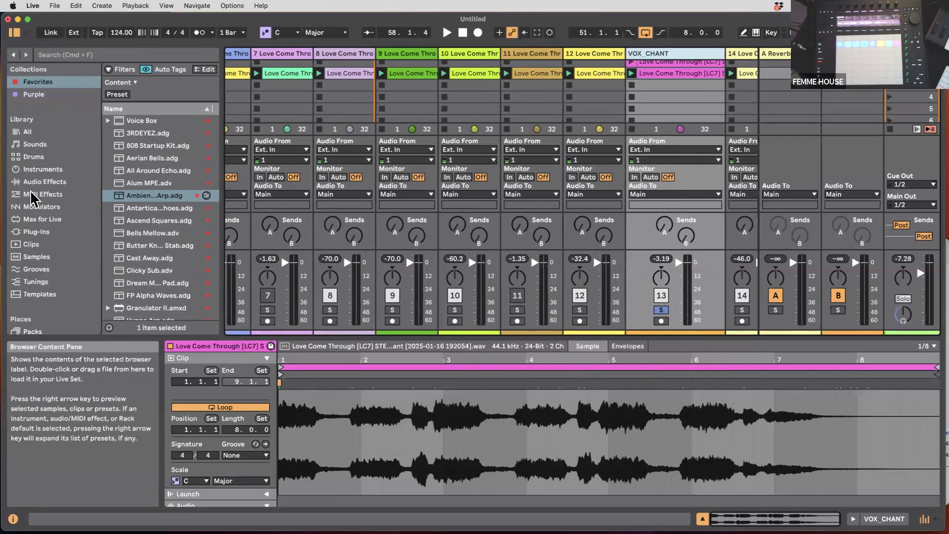
left_click(39, 194)
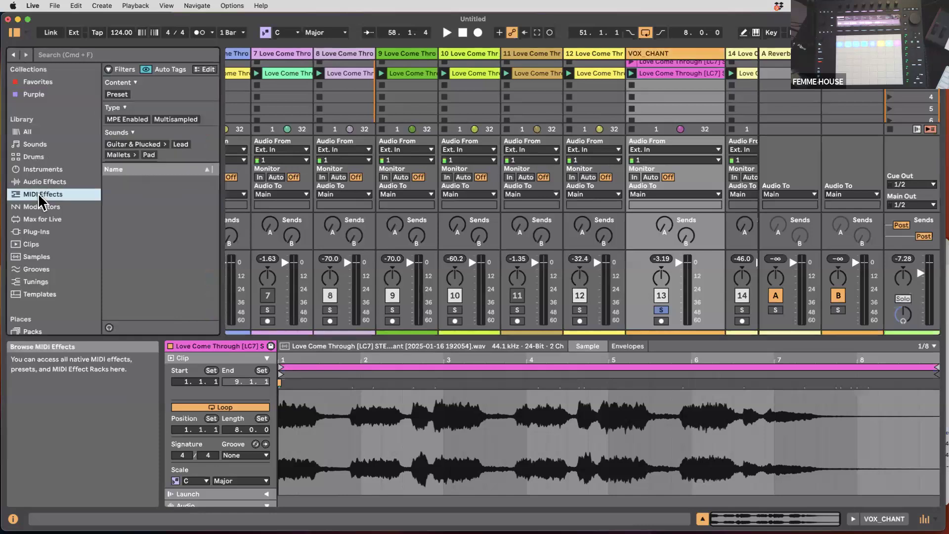
left_click(49, 170)
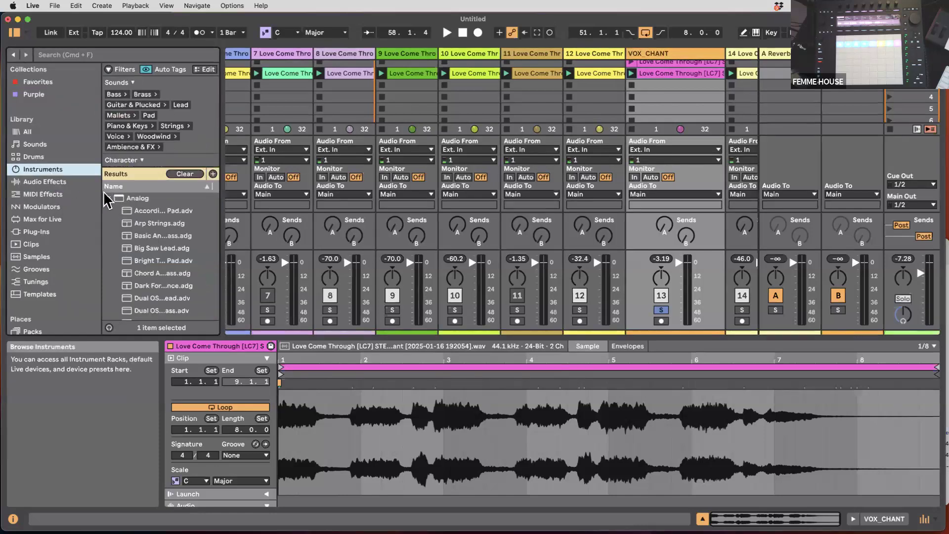
left_click(108, 198)
scroll(133, 307, "down", 1)
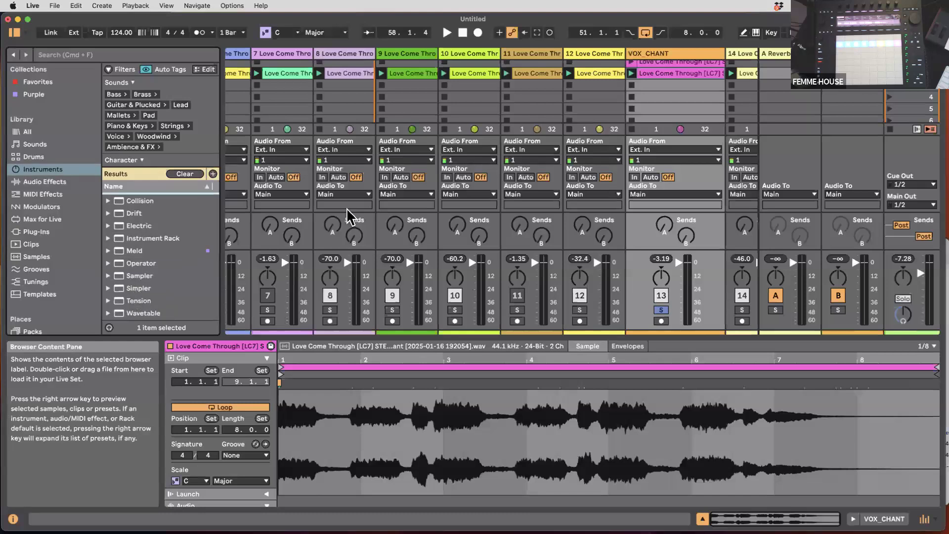
scroll(571, 148, "right", 2)
left_click(745, 159)
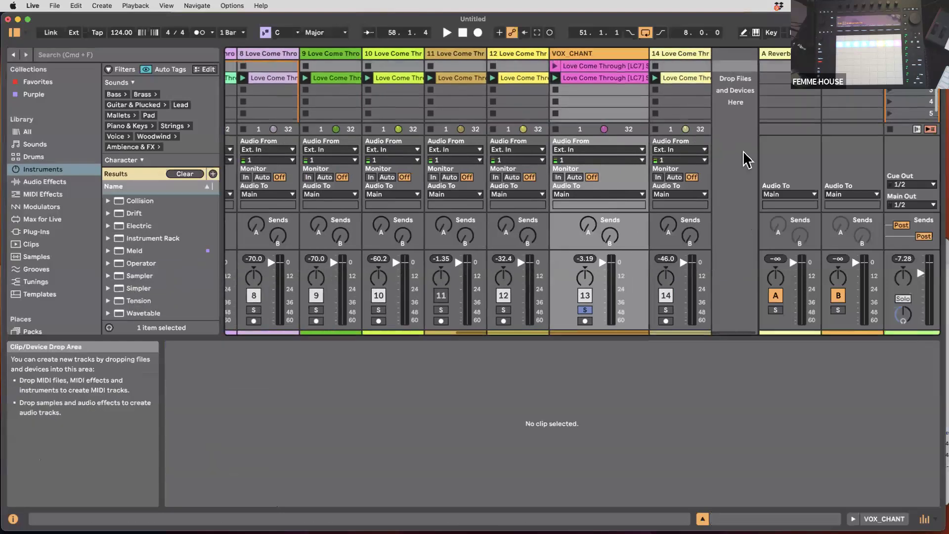
scroll(729, 79, "left", 2)
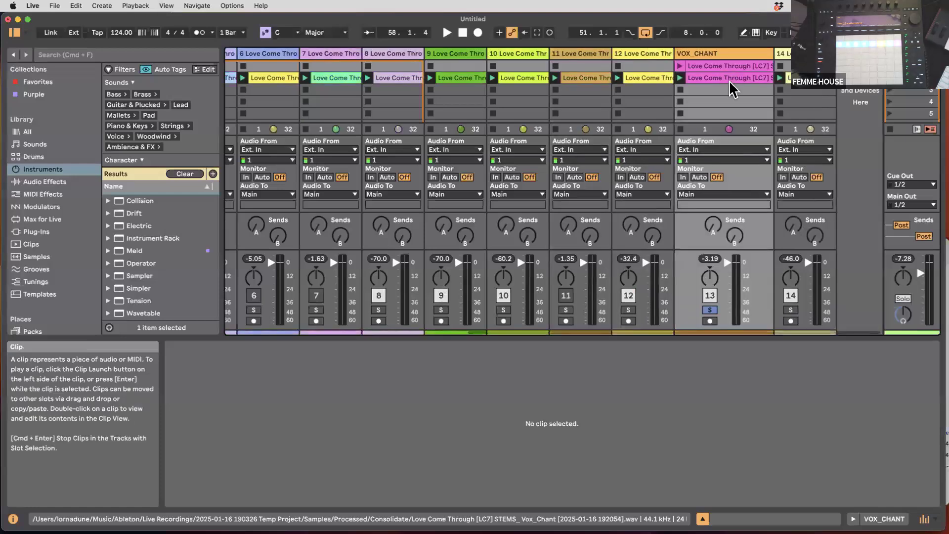
right_click(846, 95)
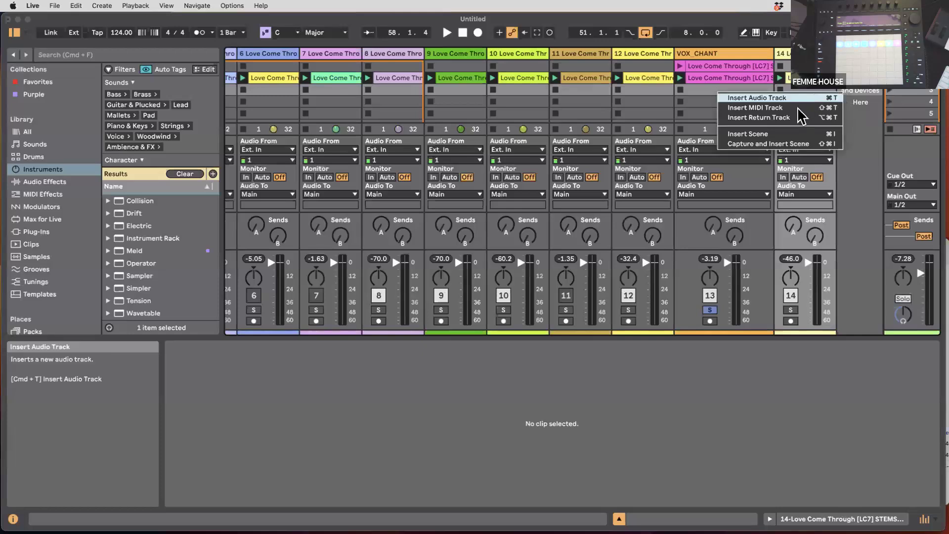
left_click(853, 82)
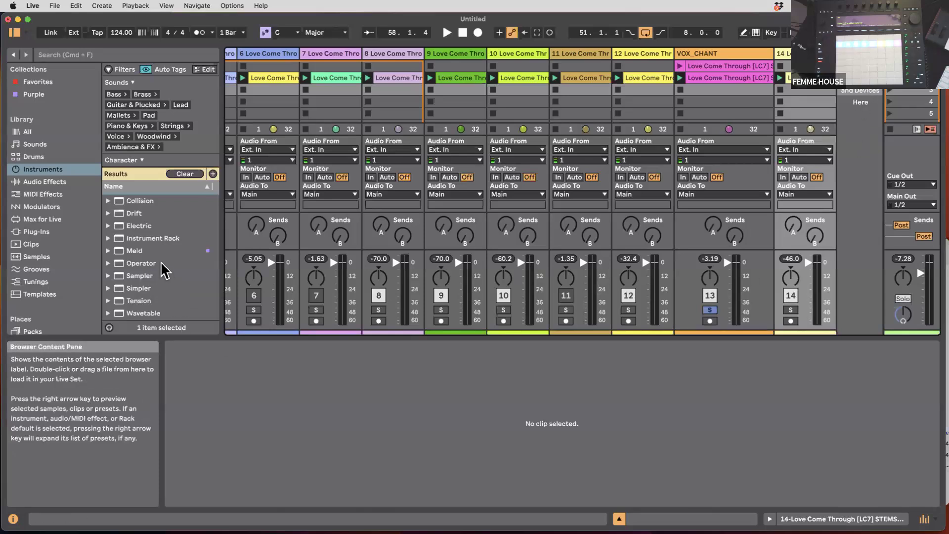
- Load Simpler onto a new MIDI track after the last track, and move the VOX_CHANT track directly before it
left_click_drag(138, 294, 861, 114)
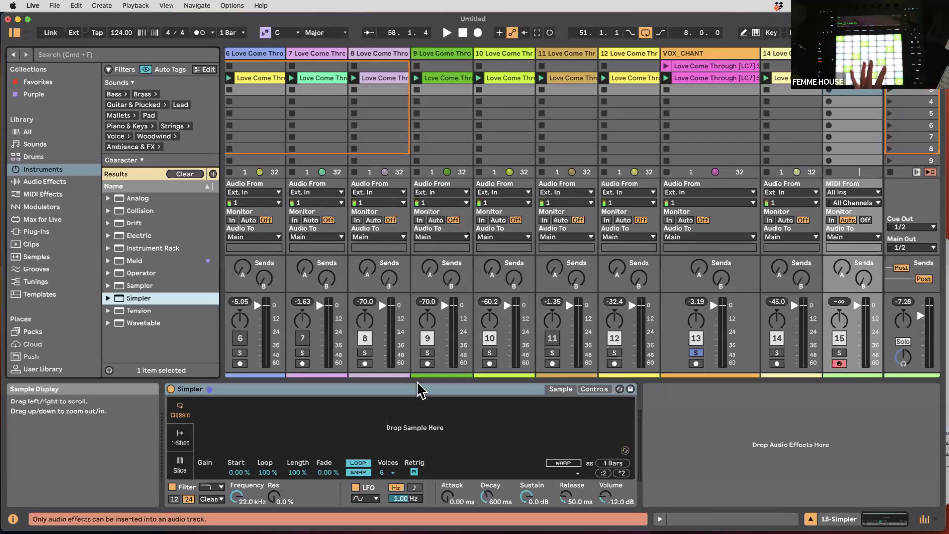
left_click(734, 83)
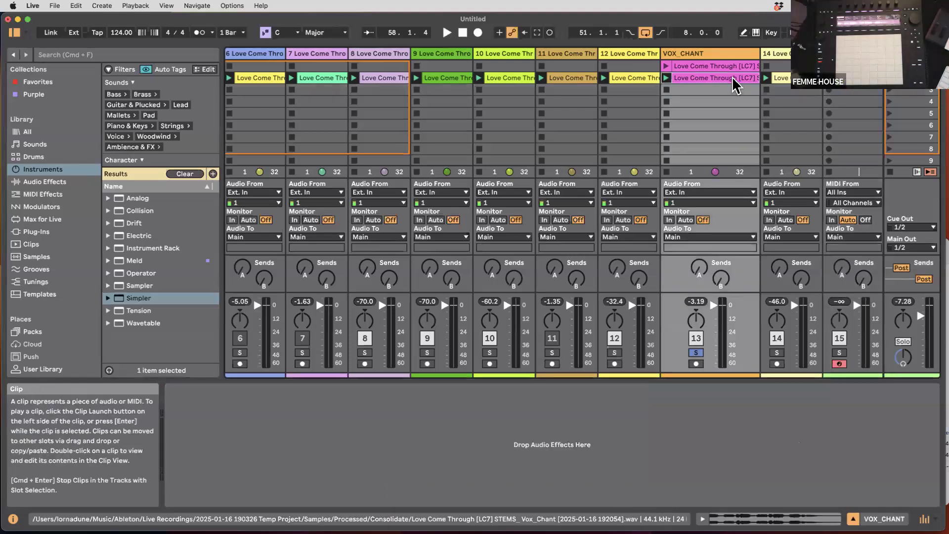
double_click(728, 80)
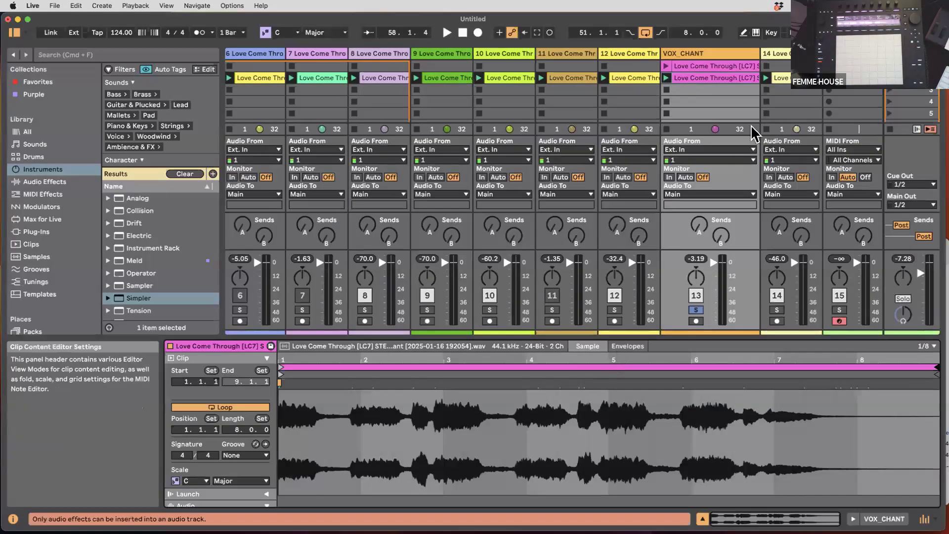
scroll(741, 89, "right", 1)
left_click_drag(683, 54, 785, 54)
scroll(790, 55, "right", 2)
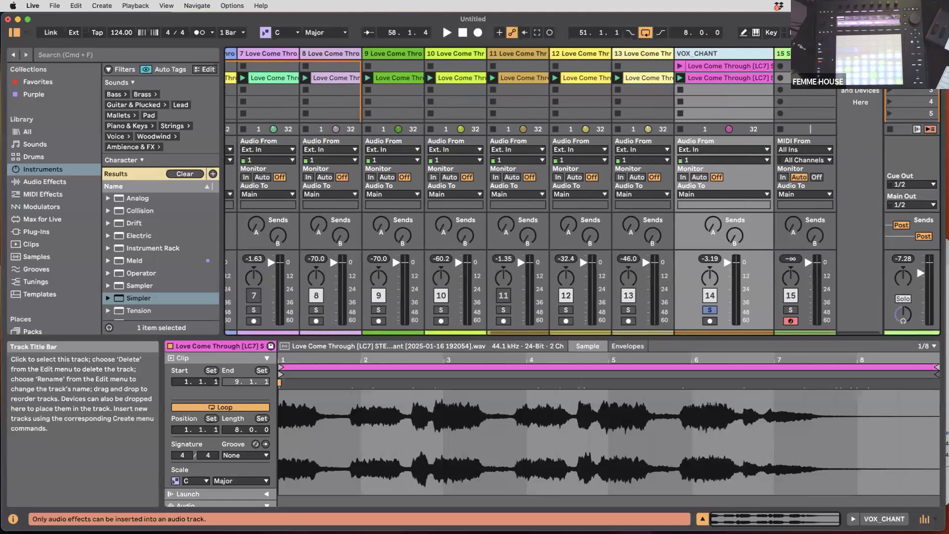
- Load the consolidated Vox_Chant clip from the second slot into Simpler as its sample, and record-arm the VOX_CHANT track
left_click(801, 54)
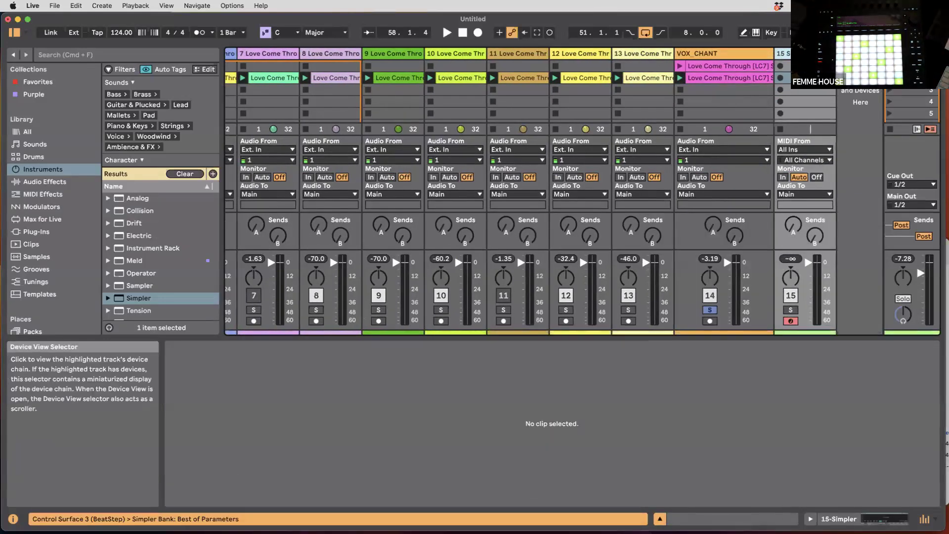
left_click(810, 518)
left_click_drag(722, 87, 434, 429)
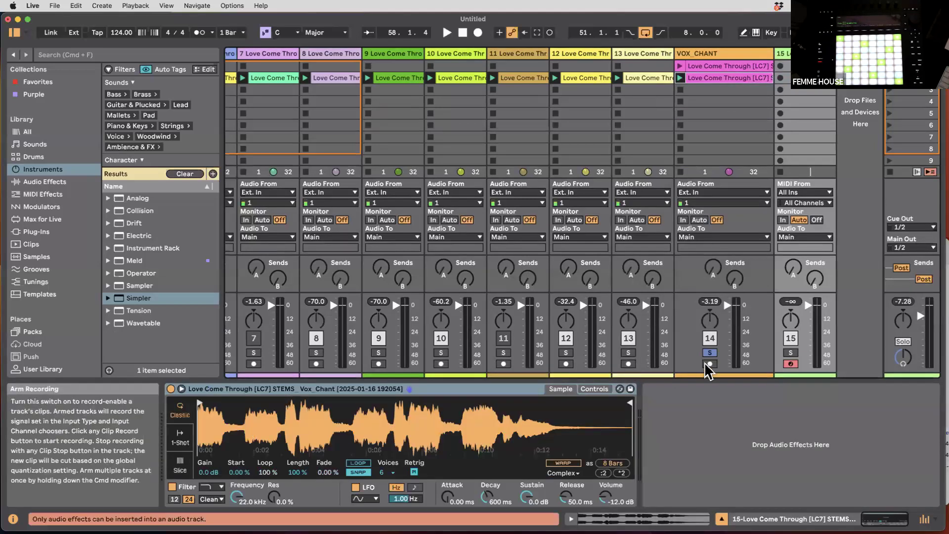
left_click(710, 363)
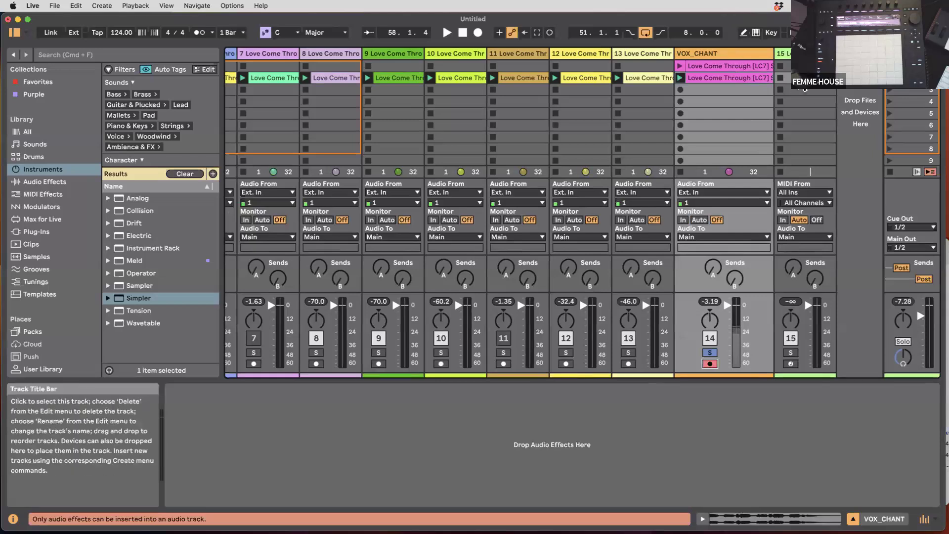
- Arm the vocal Simpler track, set the Simpler's volume to -5.14 dB and enable Warp for its sample
left_click(790, 364)
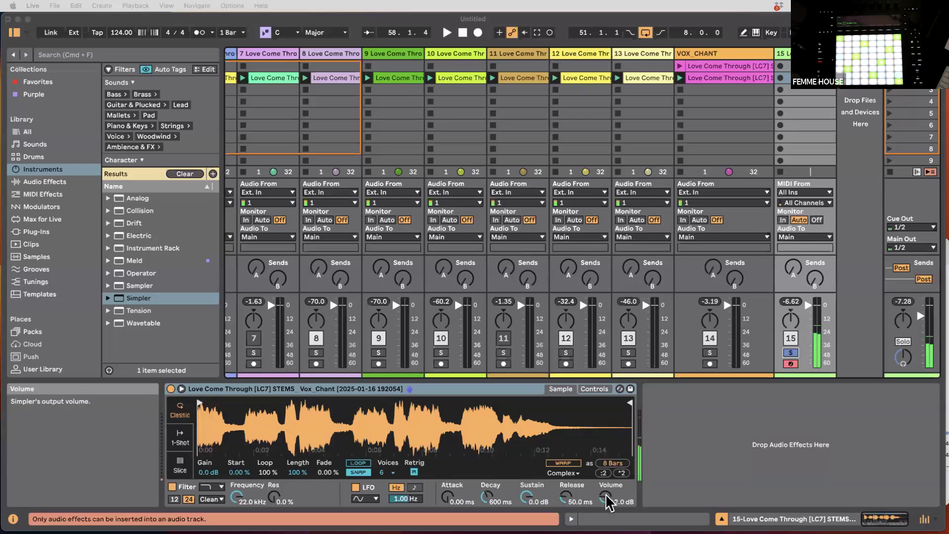
left_click_drag(605, 495, 605, 487)
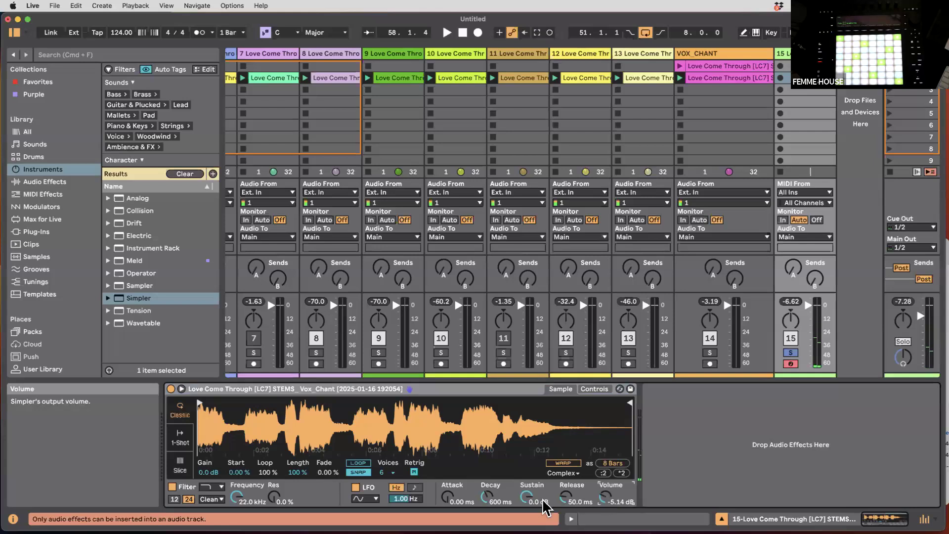
left_click(563, 463)
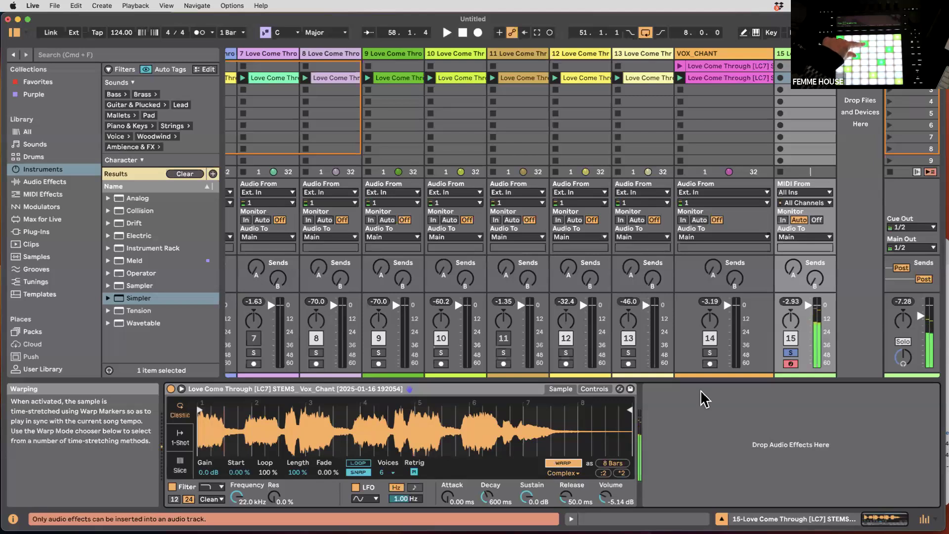
- Raise the vocal Simpler track's send to the A Reverb return
left_click_drag(793, 269, 793, 247)
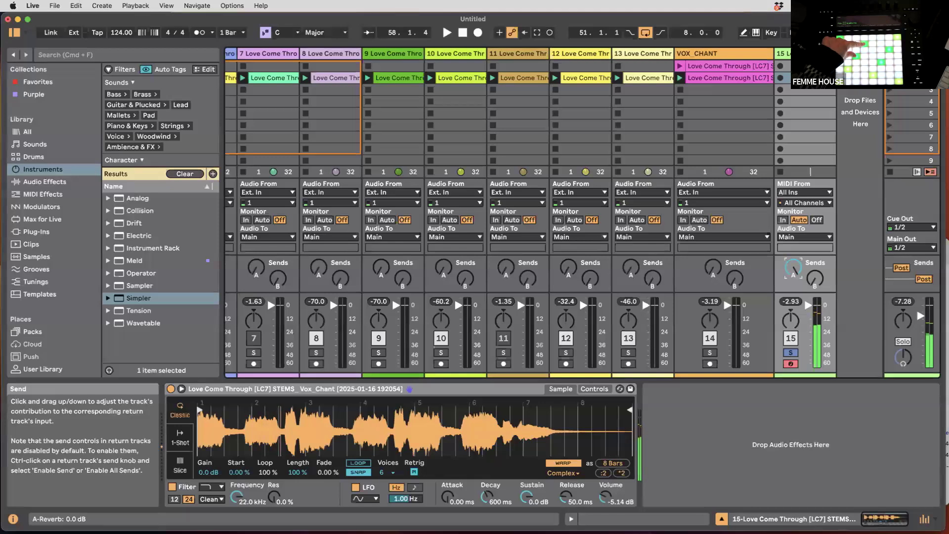
left_click(807, 305)
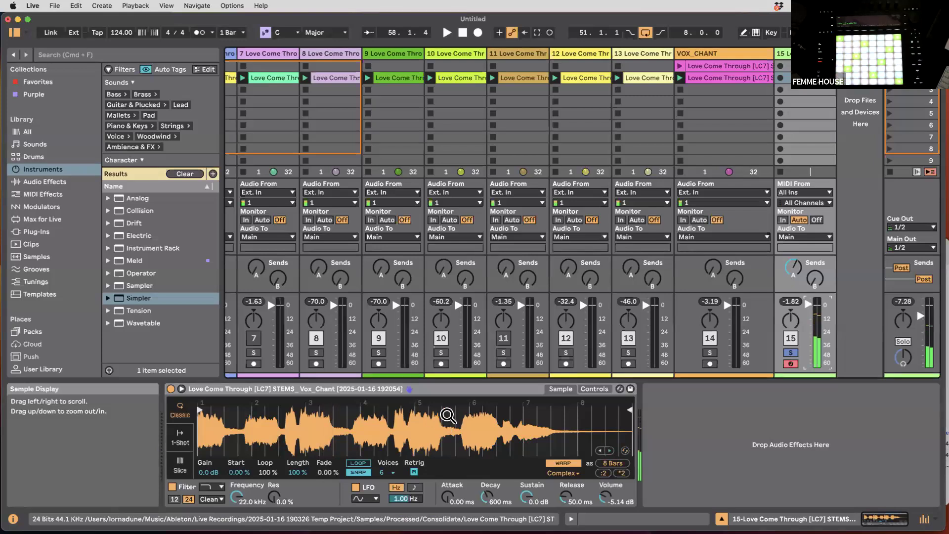
left_click_drag(271, 183, 348, 89)
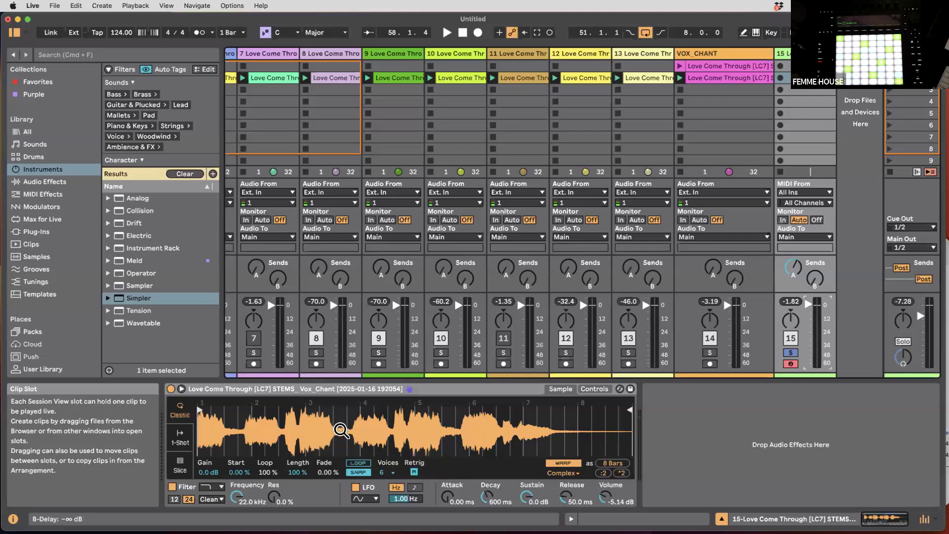
mouse_move(291, 430)
left_mouse_down()
mouse_move(291, 440)
mouse_move(291, 430)
left_mouse_up()
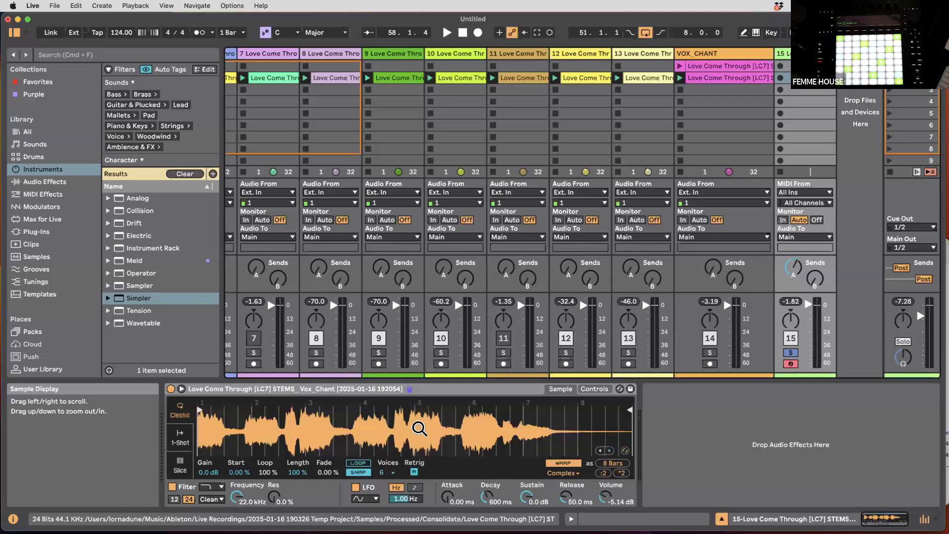
scroll(620, 241, "left", 1)
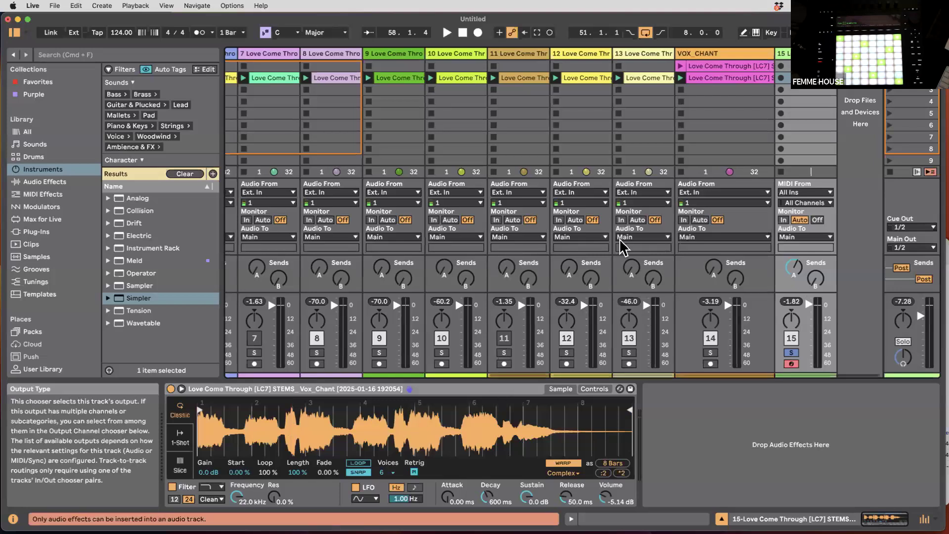
- Show the VOX_CHANT session clip's waveform and browse the library's audio effects
left_click(721, 79)
left_click_drag(369, 338, 338, 197)
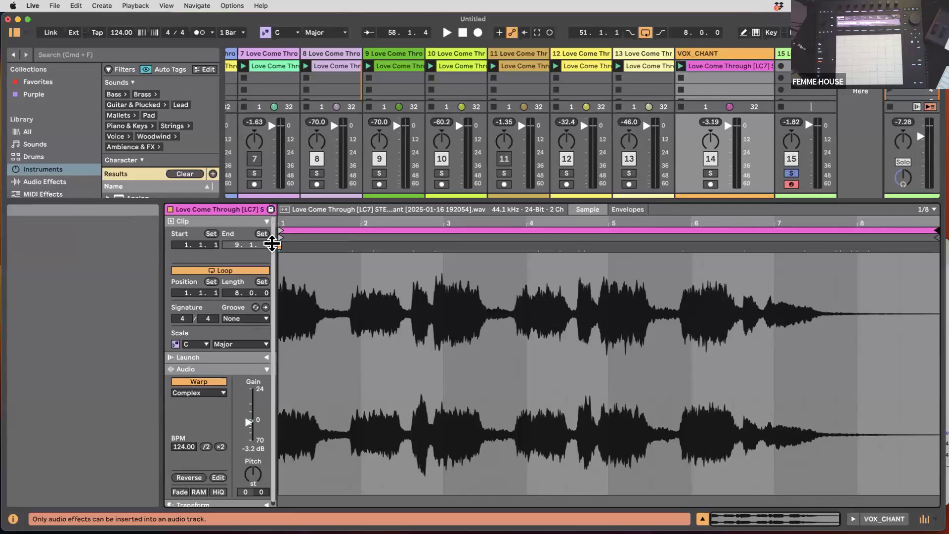
left_click_drag(272, 243, 272, 354)
left_click(44, 181)
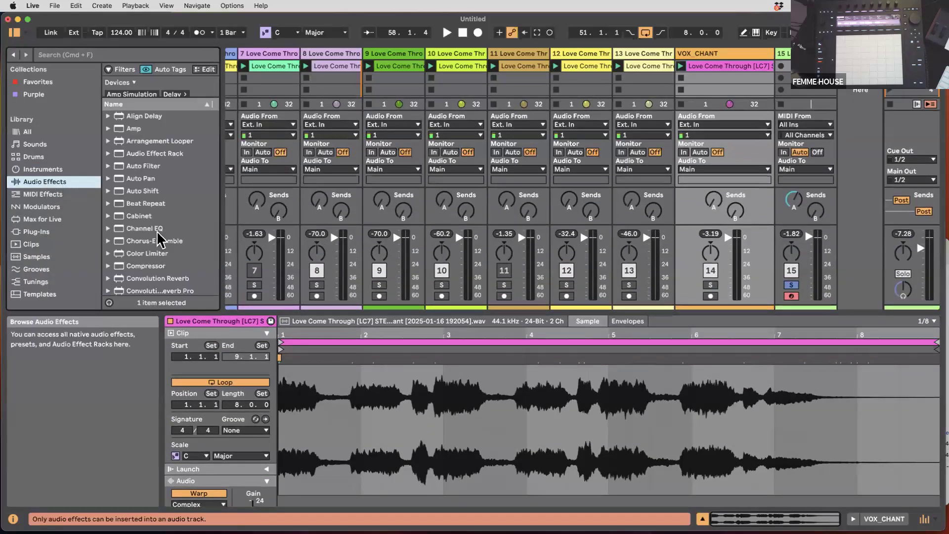
- Switch to Arrangement View, restore arrangement playback and split the VOX_CHANT clip at 51.2.1 and 51.3.1
key("Tab")
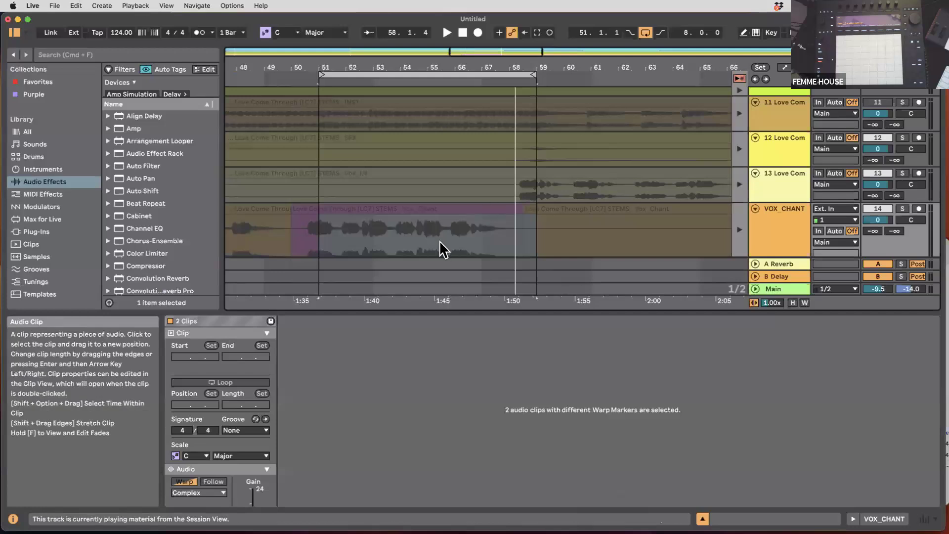
left_click(740, 78)
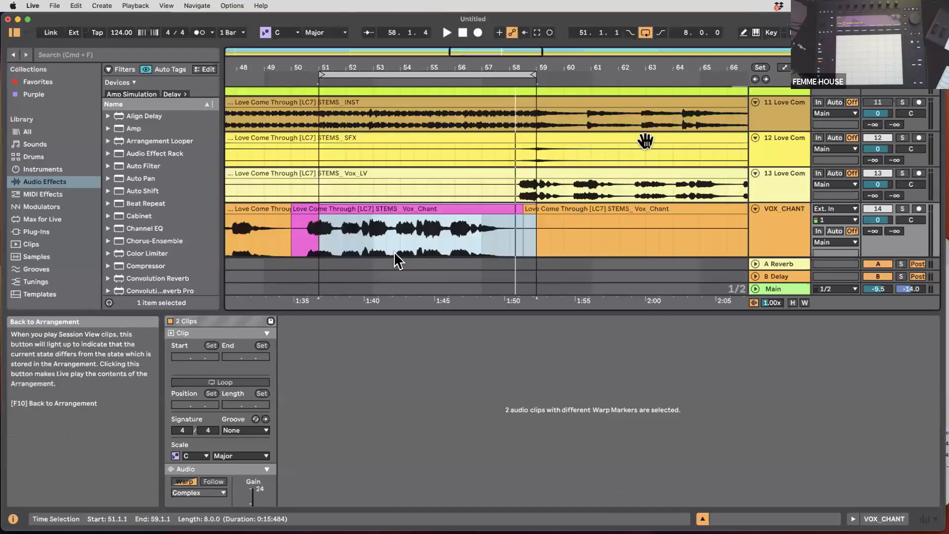
scroll(372, 219, "down", 3)
scroll(307, 188, "up", 5)
left_click(425, 197)
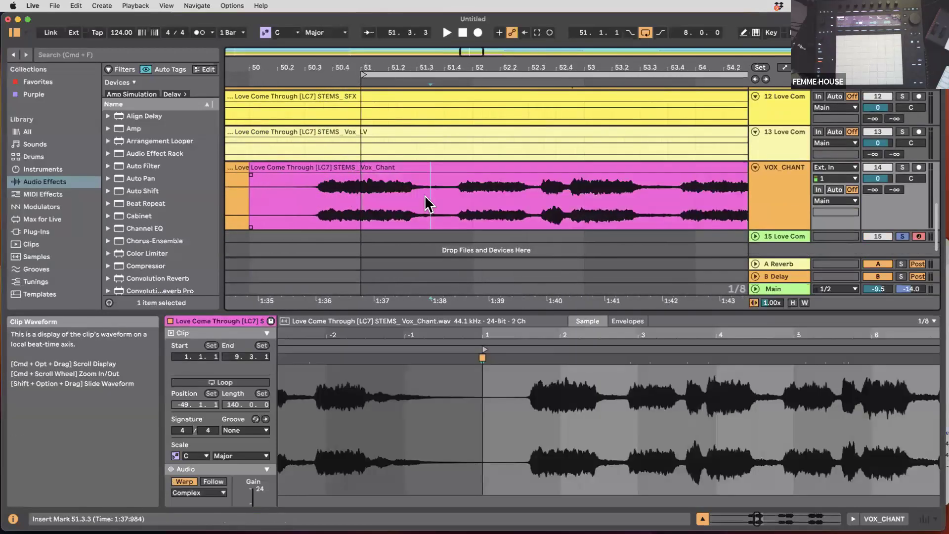
left_click_drag(390, 205, 416, 204)
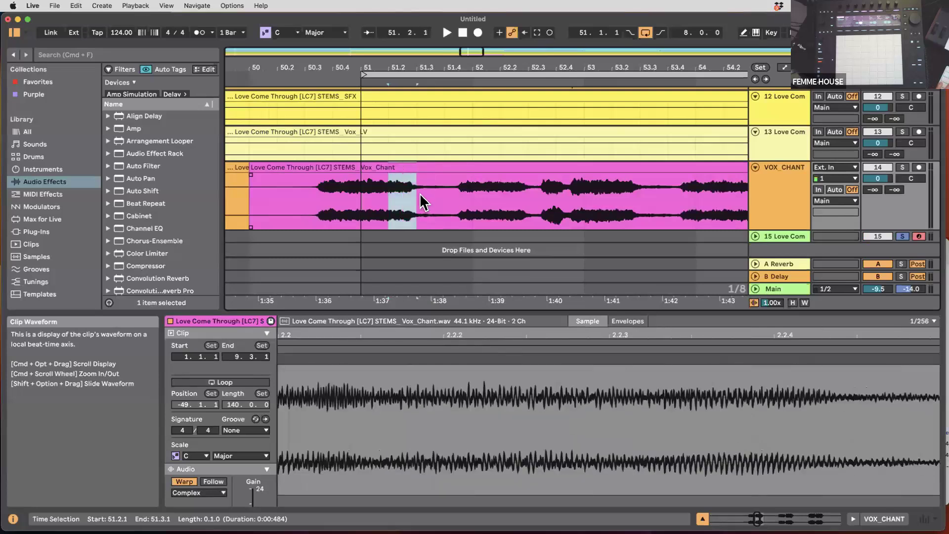
right_click(424, 201)
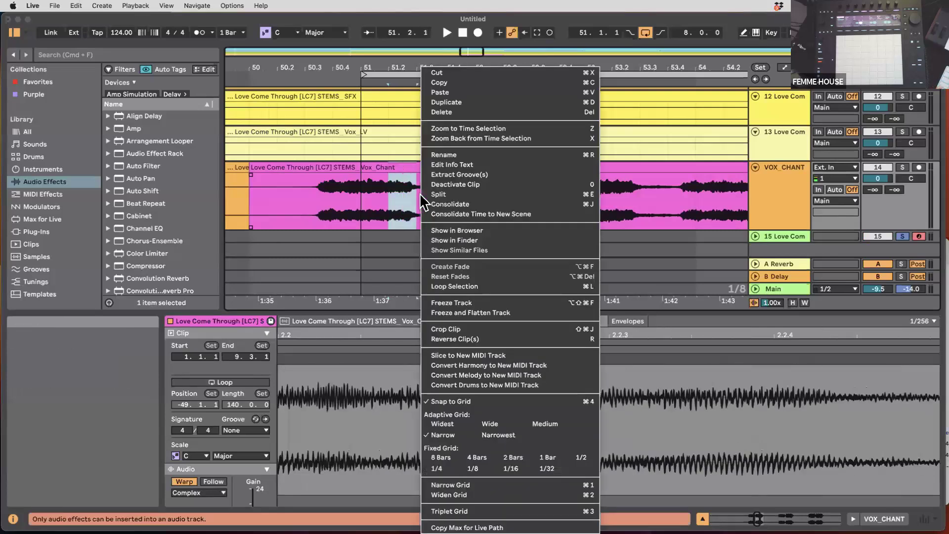
left_click(449, 194)
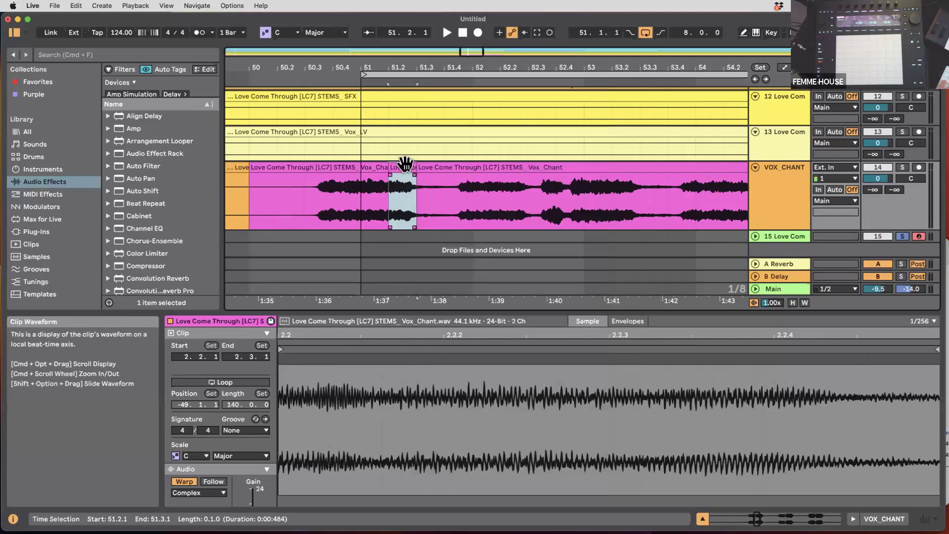
- Insert a new audio track below VOX_CHANT and move the split vocal slice onto it at bar 51
left_click(789, 180)
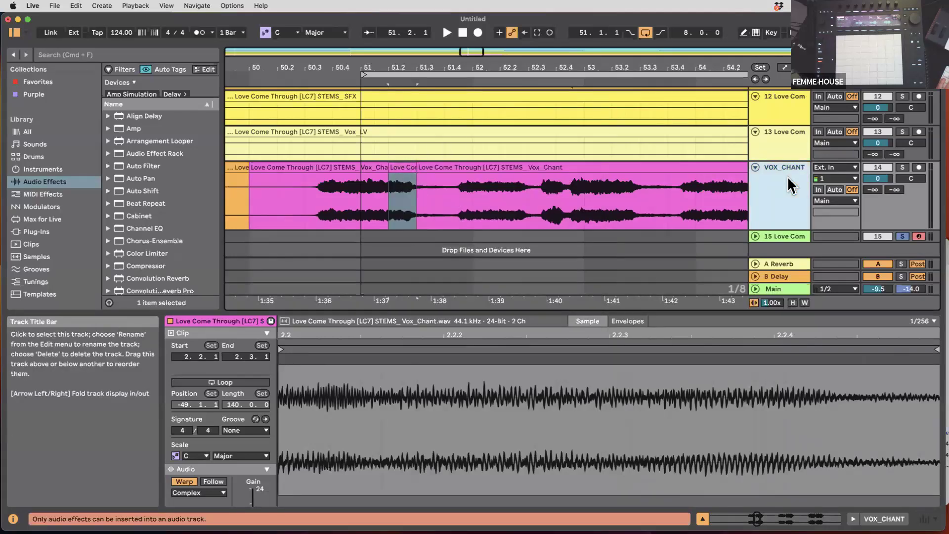
key("super+t")
scroll(425, 149, "down", 2)
left_click_drag(419, 119, 312, 171)
- Duplicate a very short piece of the vocal slice on the new audio track, and delete all clips from that track
scroll(403, 183, "up", 10)
key("super+d")
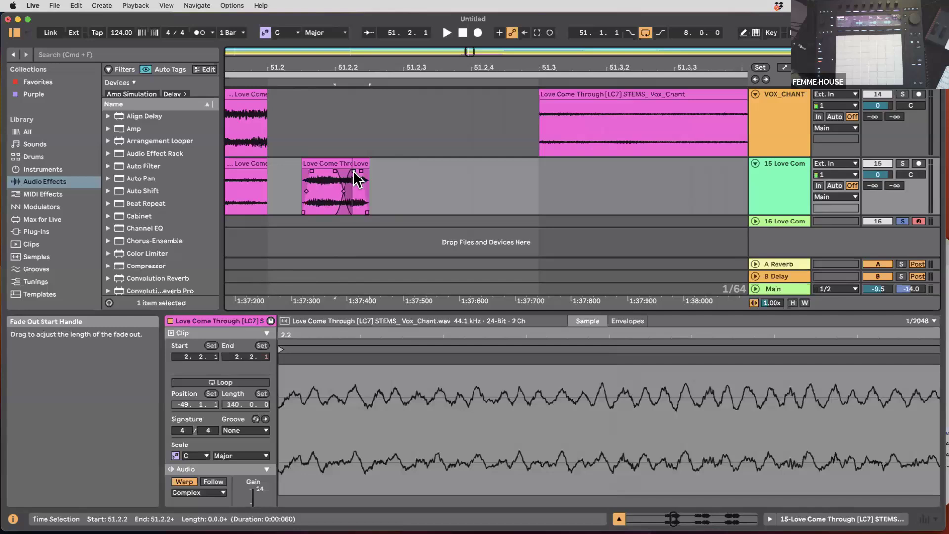
scroll(342, 182, "down", 5)
scroll(342, 183, "down", 3)
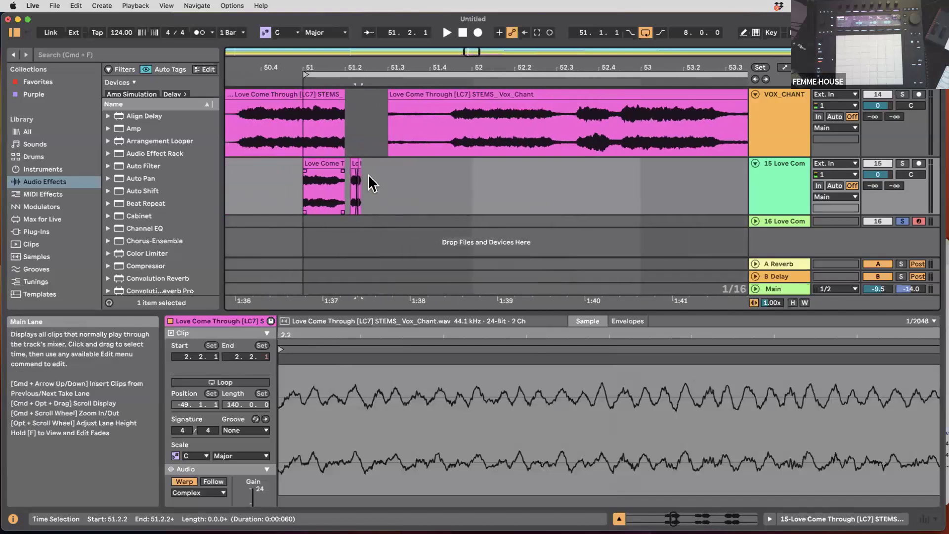
left_click_drag(438, 188, 321, 180)
key("Delete")
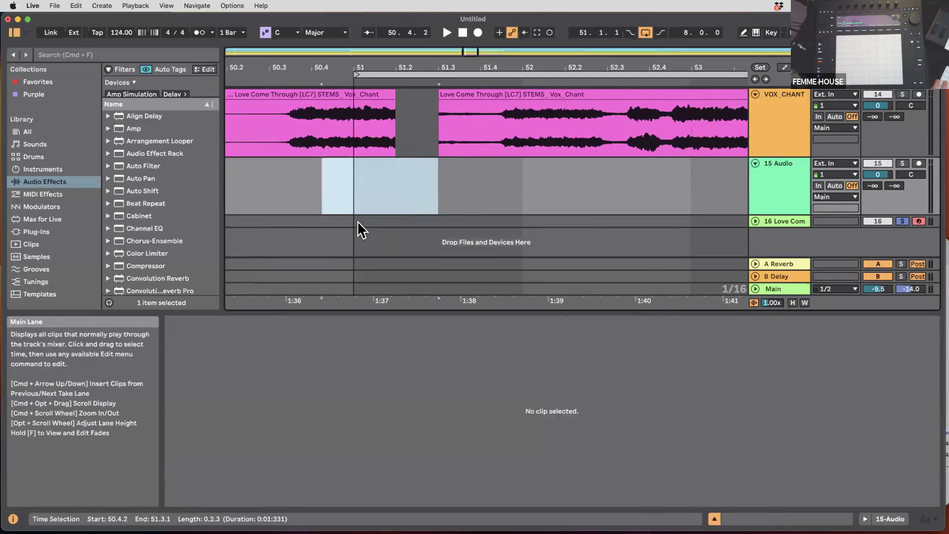
- Return to Session View, solo track 2 and launch its Drums Top clip
key("Tab")
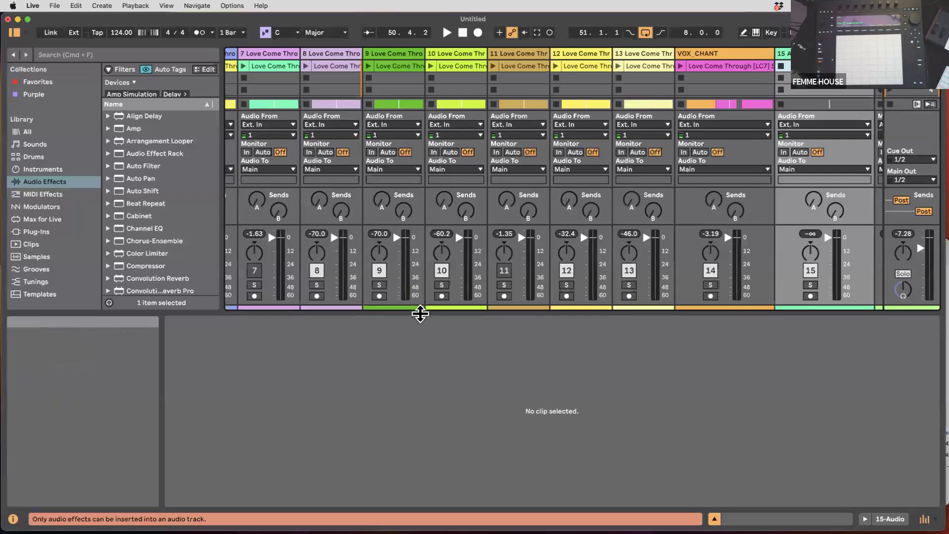
left_click_drag(420, 313, 420, 357)
scroll(429, 106, "left", 3)
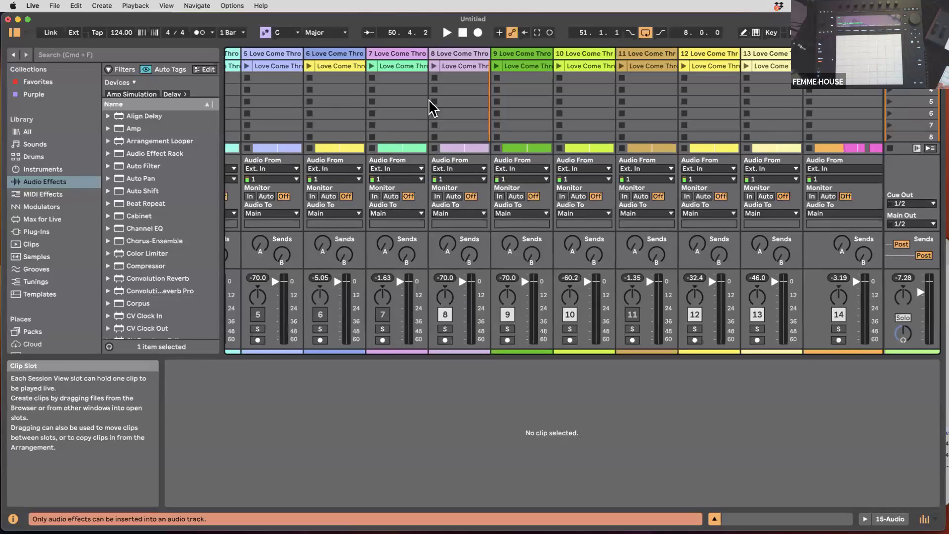
scroll(435, 103, "left", 3)
left_click_drag(402, 53, 316, 54)
scroll(335, 85, "left", 2)
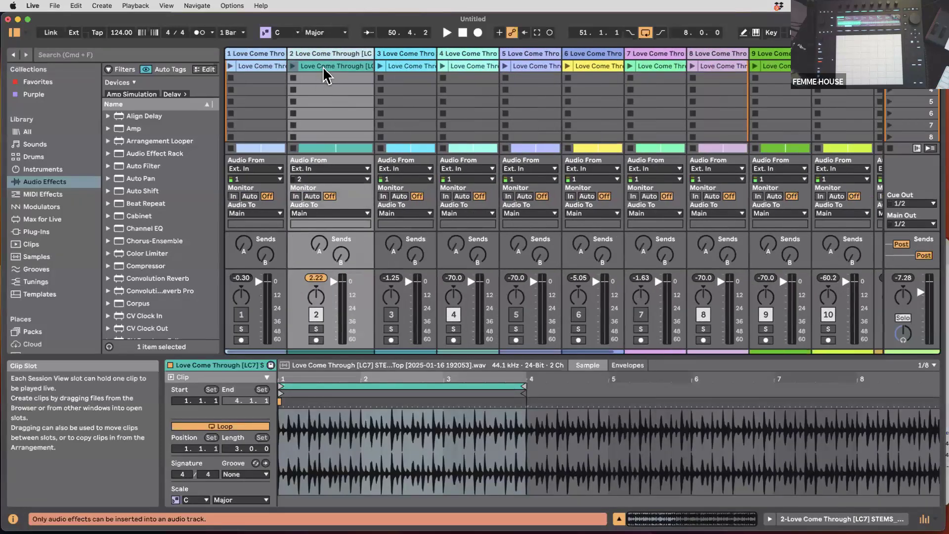
left_click(316, 328)
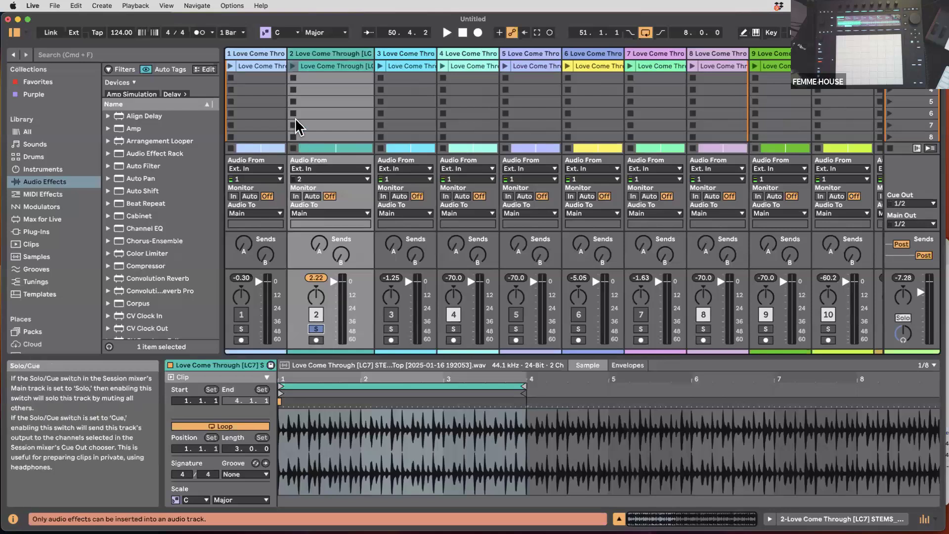
left_click(293, 66)
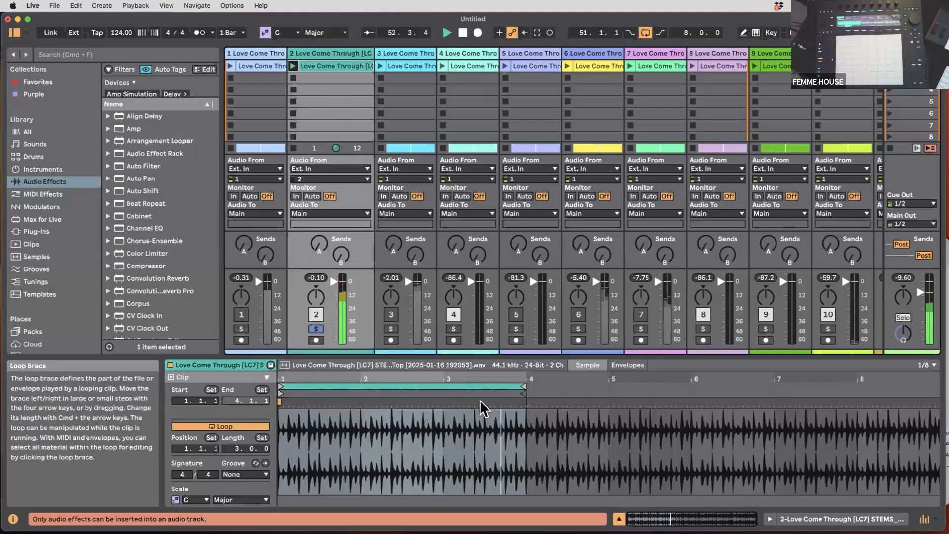
- Extend the Drums Top clip's loop to 8 bars and convert its drums to a new MIDI track
mouse_move(528, 390)
left_mouse_down()
mouse_move(859, 390)
mouse_move(828, 389)
left_mouse_up()
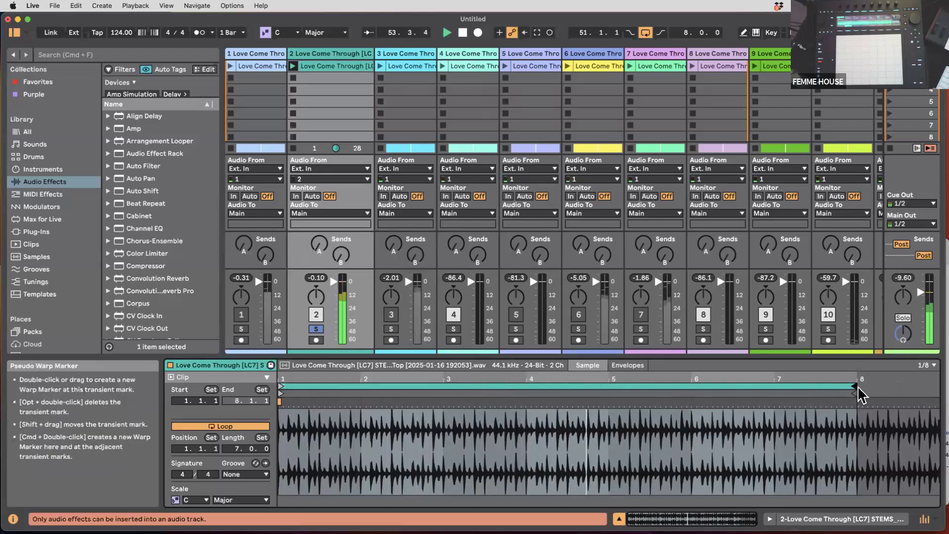
left_click_drag(853, 385, 937, 388)
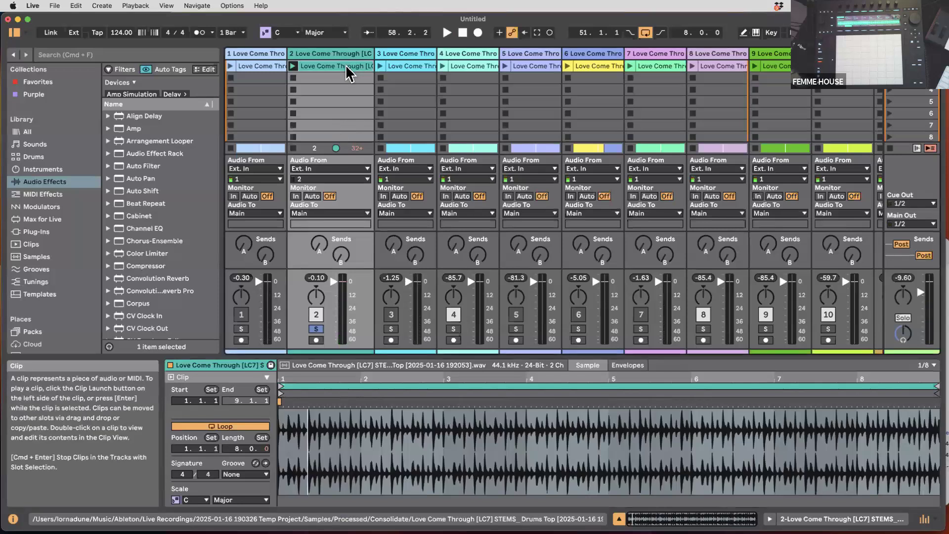
right_click(347, 72)
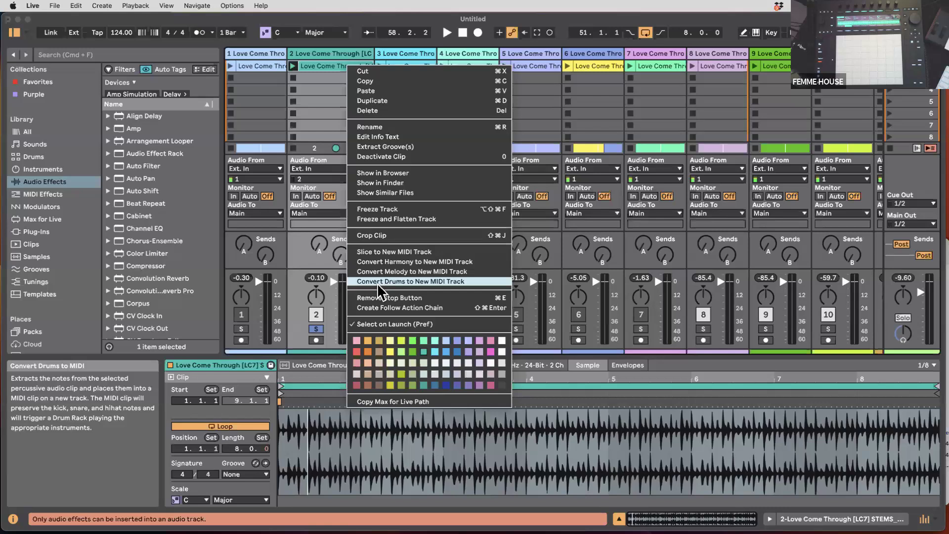
left_click(410, 281)
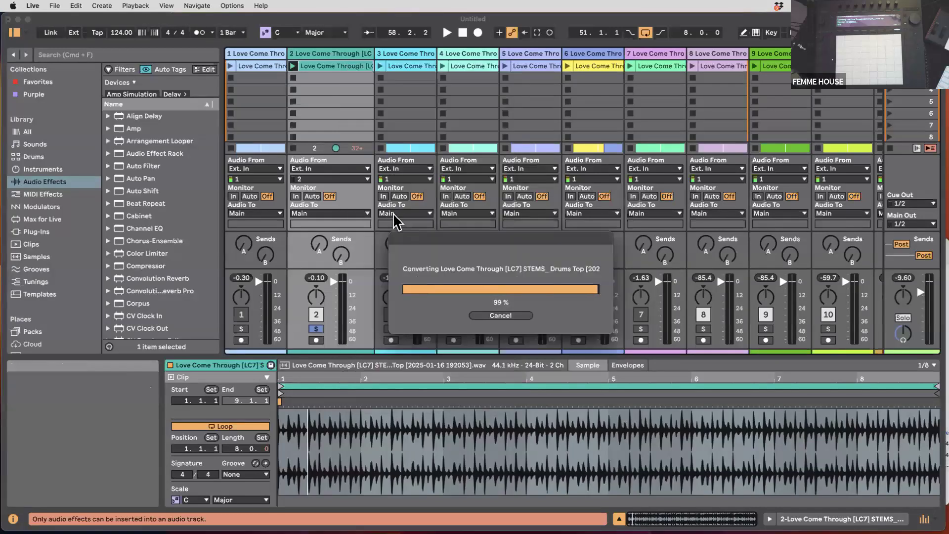
- Solo the Drums to MIDI track, adjust its volume and launch its converted MIDI clip
left_click(391, 353)
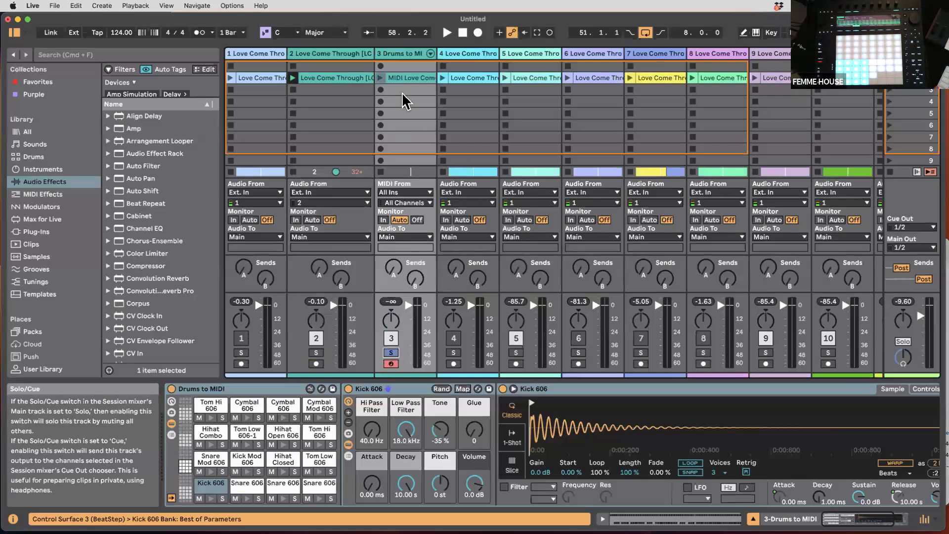
left_click_drag(410, 307, 410, 317)
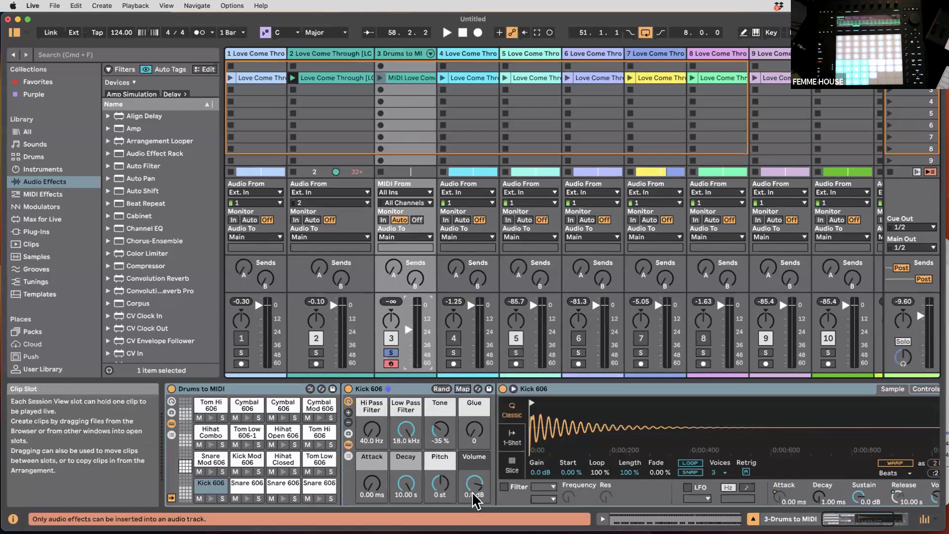
left_click(381, 81)
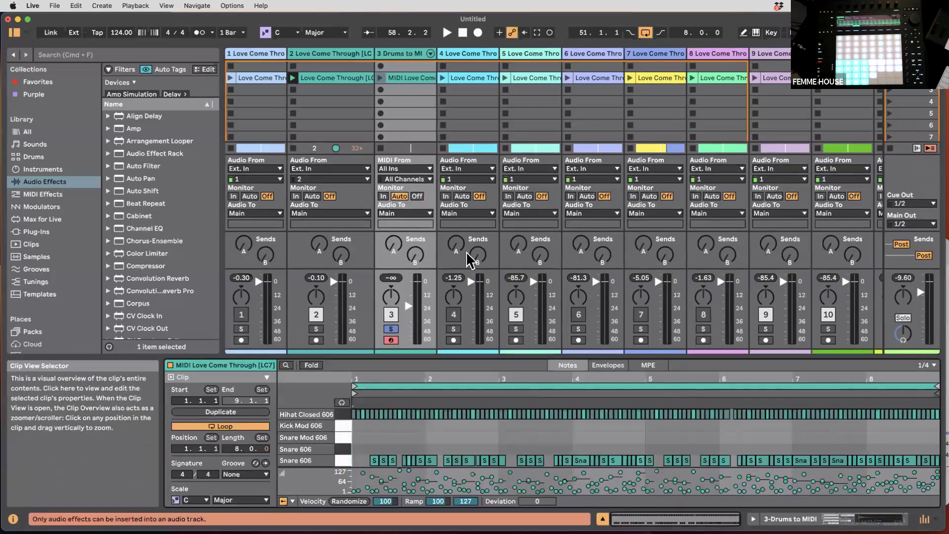
left_click(381, 78)
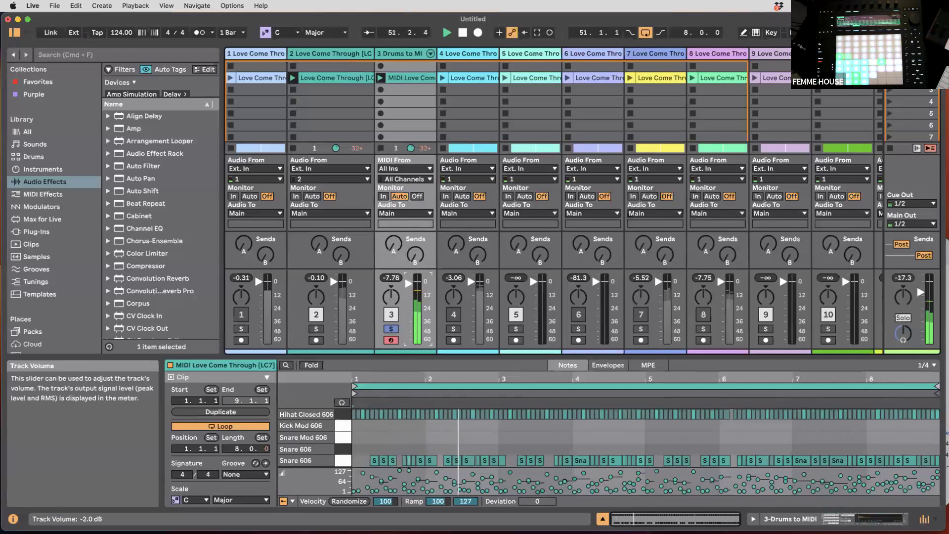
- Add track 2 to the solo alongside the converted drums, lower its volume and stop playback
left_click(317, 330, "super")
left_click_drag(333, 282, 334, 297)
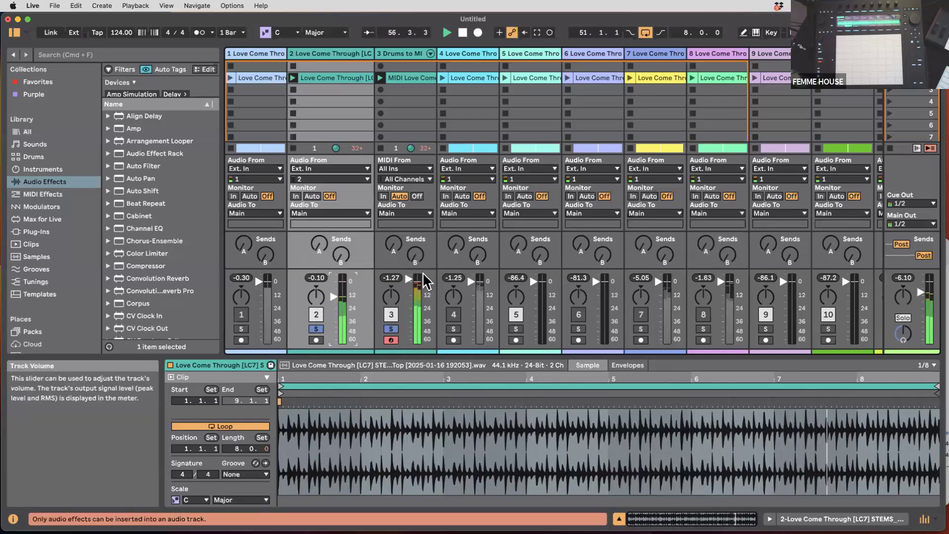
key("space")
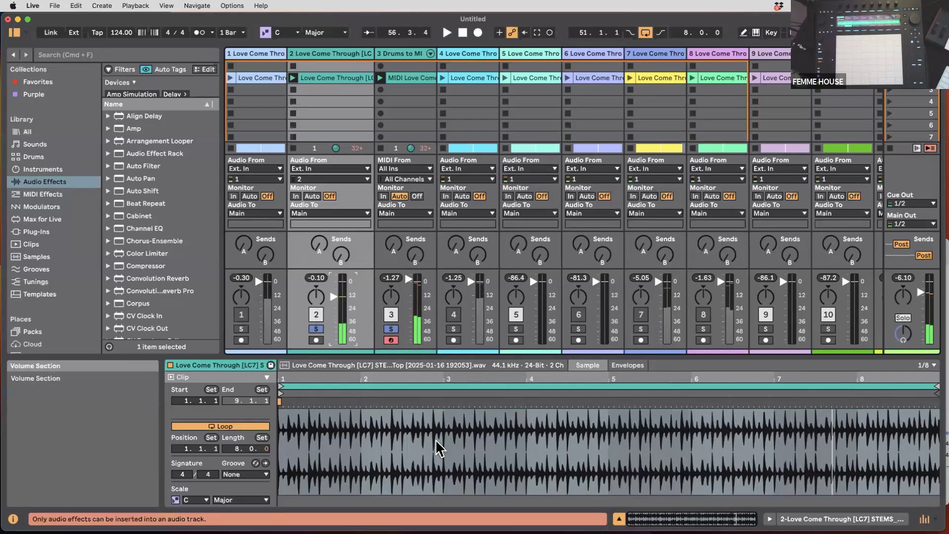
- Compare the converted MIDI clip with the Drums Top audio clip in an enlarged clip view and check its available clip commands
left_click(418, 81)
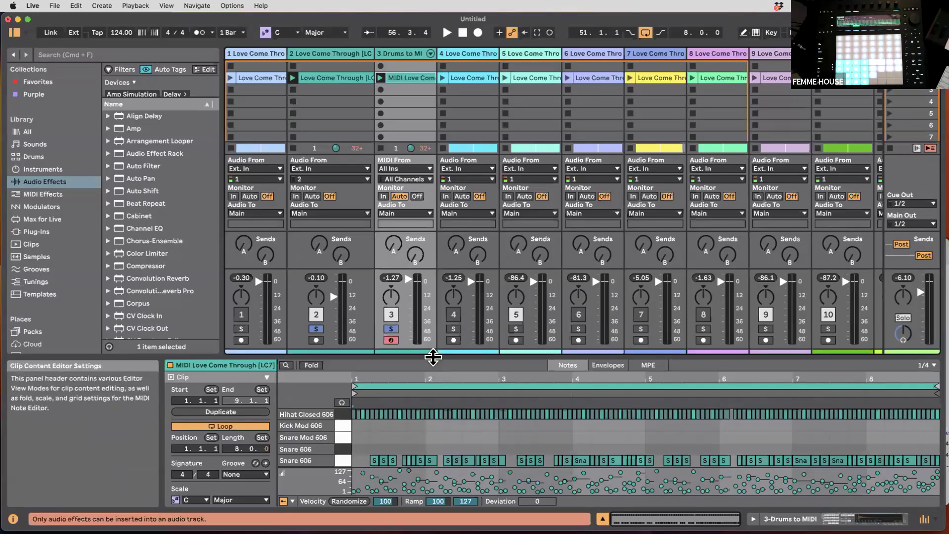
left_click_drag(434, 355, 426, 330)
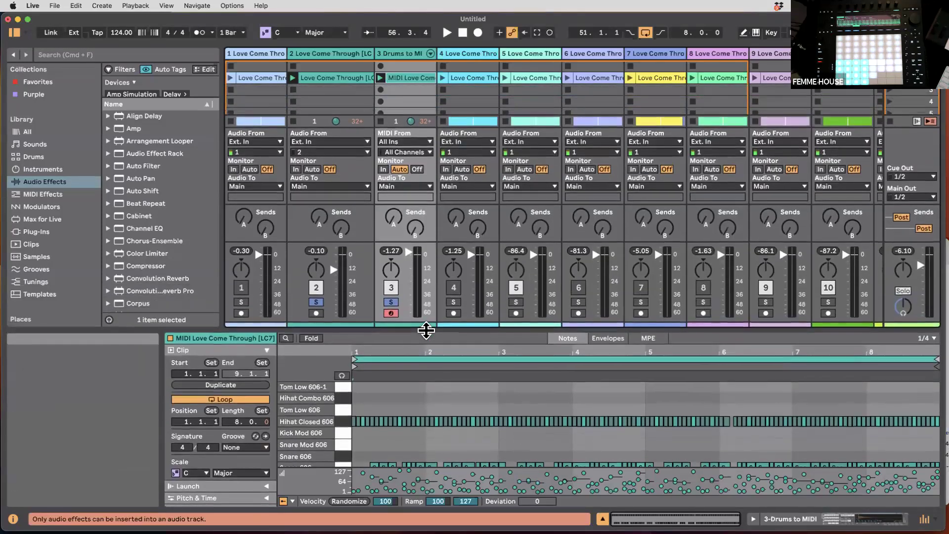
right_click(331, 78)
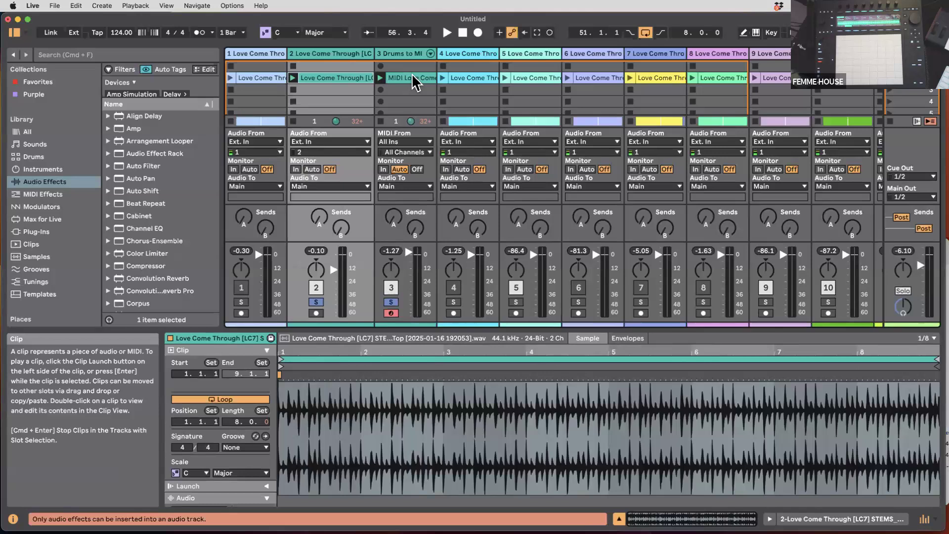
right_click(415, 81)
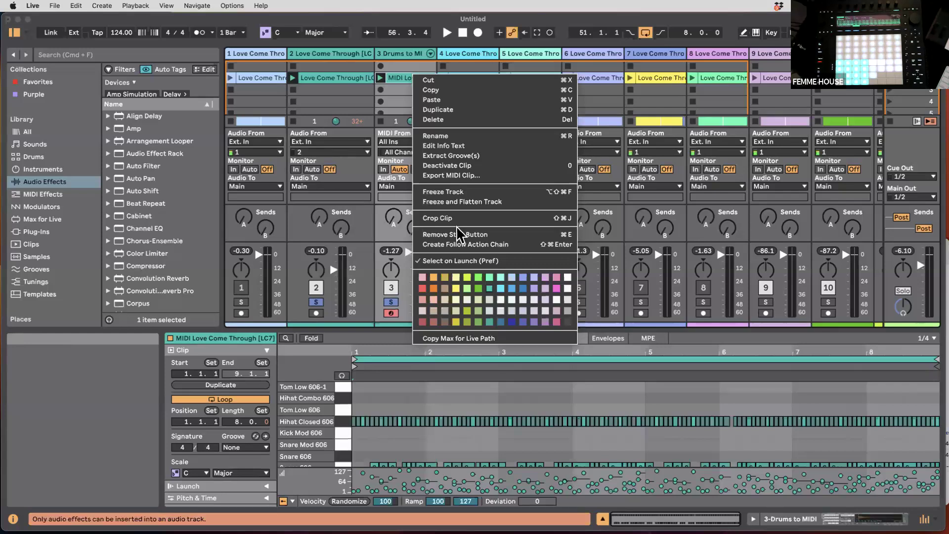
- Show the Drums to MIDI track's devices and swap its 606 drum rack for the 2Layer Kit First preset
left_click(791, 519)
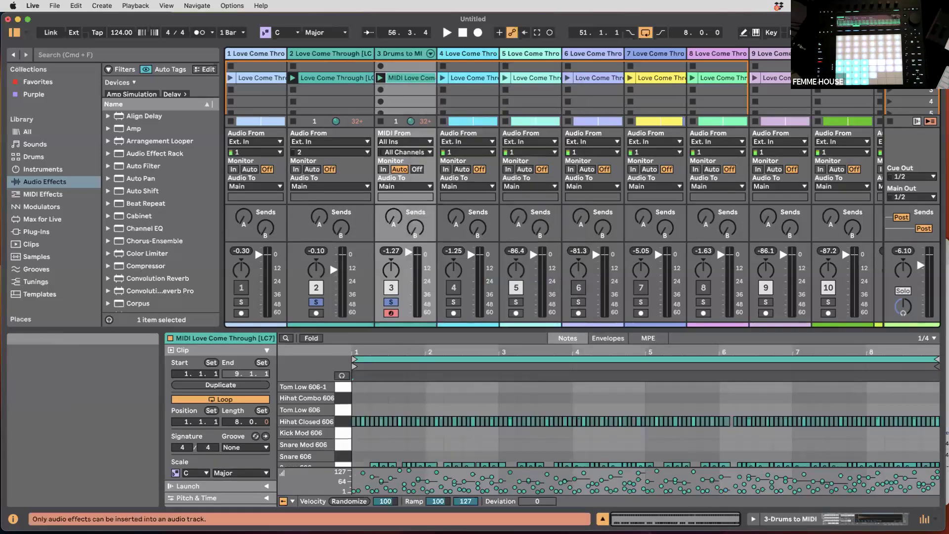
left_click(790, 519)
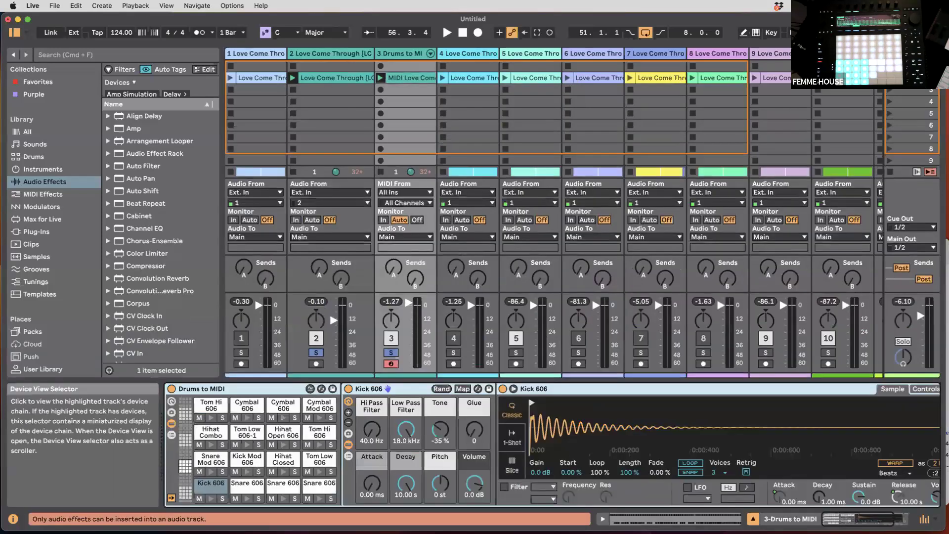
left_click(321, 388)
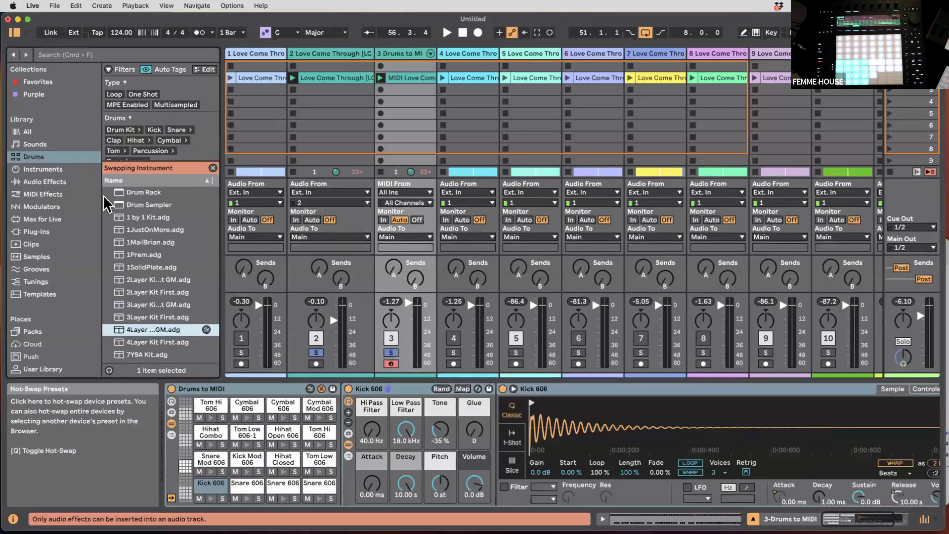
left_click(150, 293)
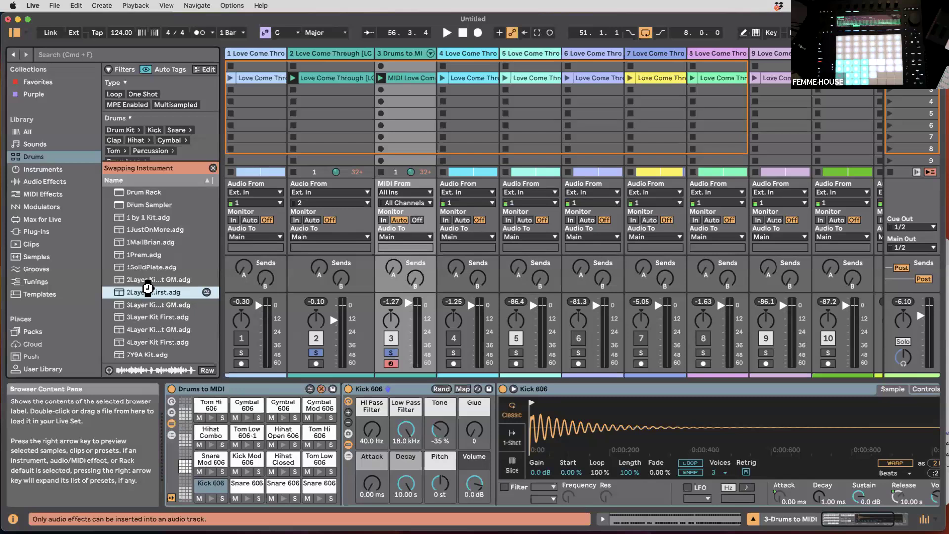
- Audition the new kit with the converted clip at a lower track 3 volume, and clear the solos on tracks 2 and 3
left_click(381, 77)
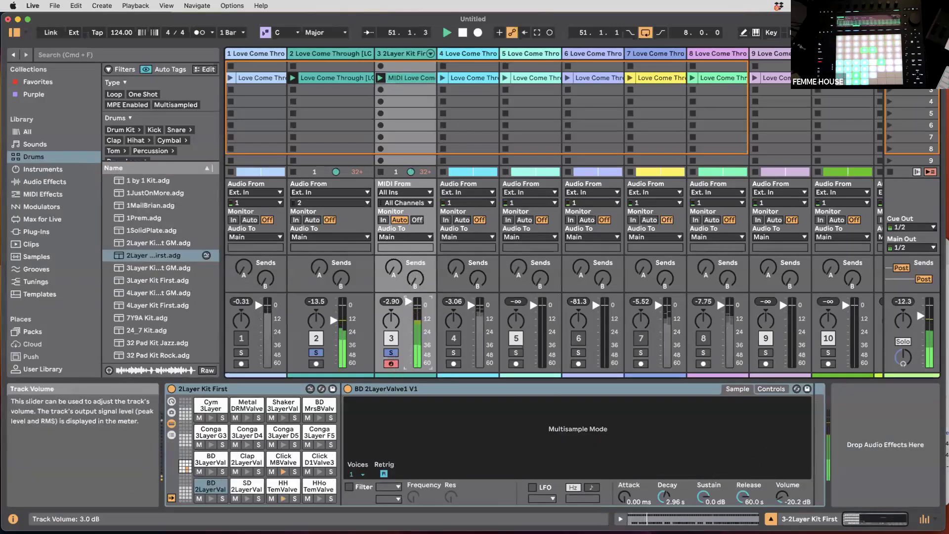
left_click_drag(408, 301, 408, 311)
key("space")
left_click(390, 353)
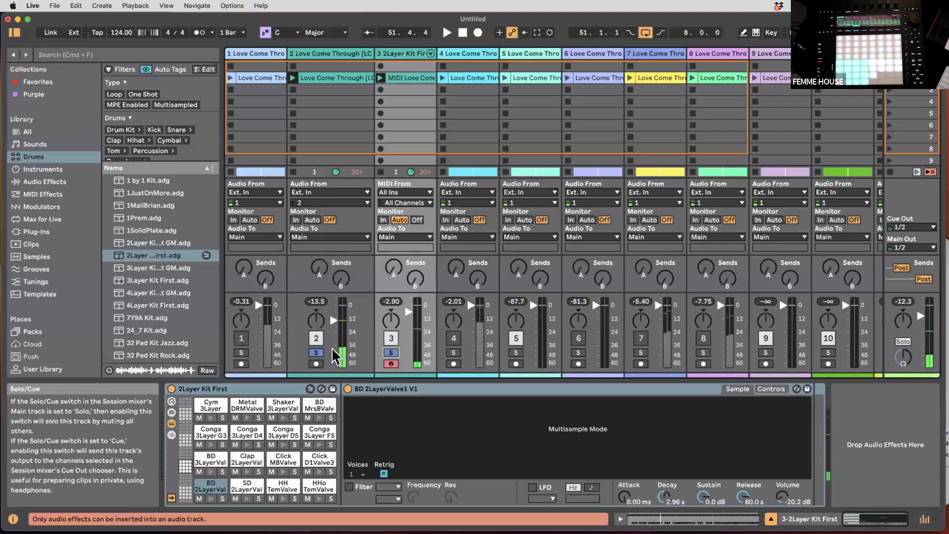
left_click(316, 353)
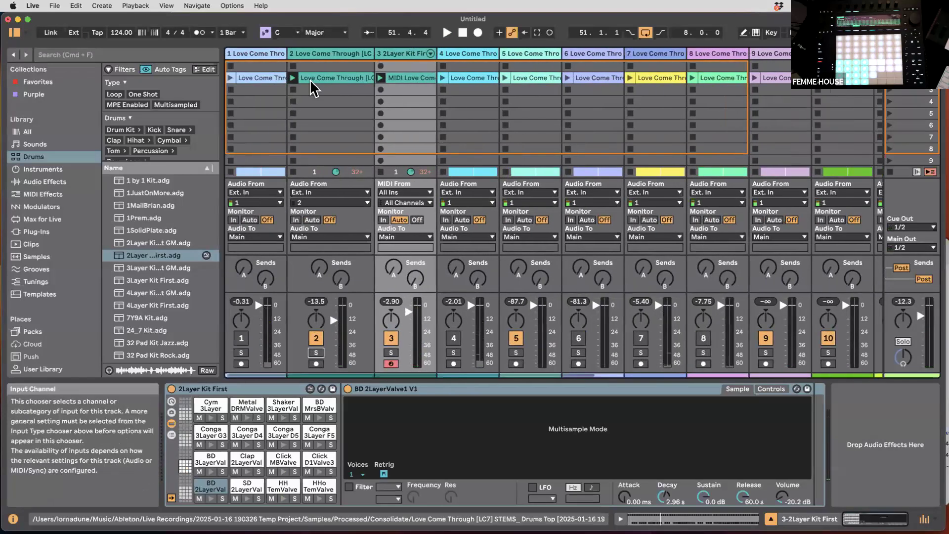
- Open the converted MIDI clip in an enlarged note editor and select all its Click MBValve 005 notes
left_click(312, 88)
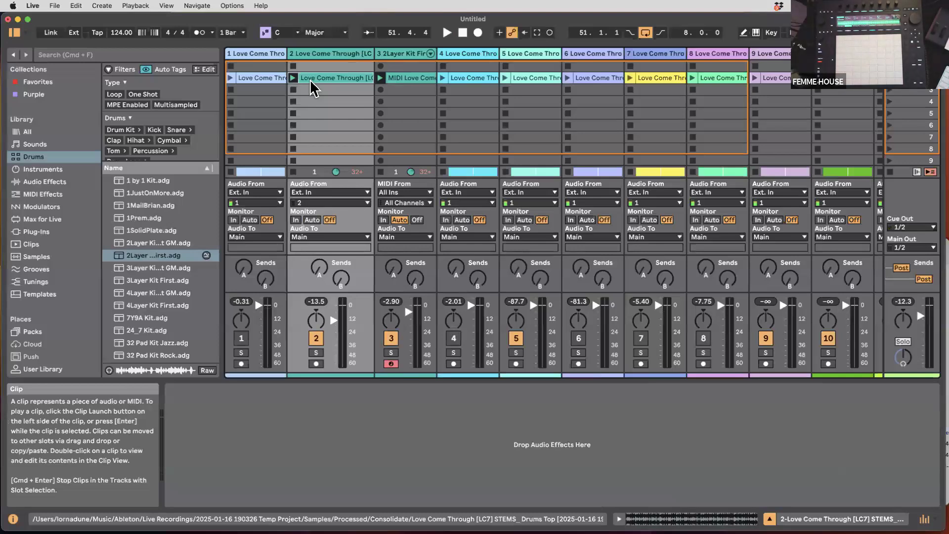
left_click(422, 88)
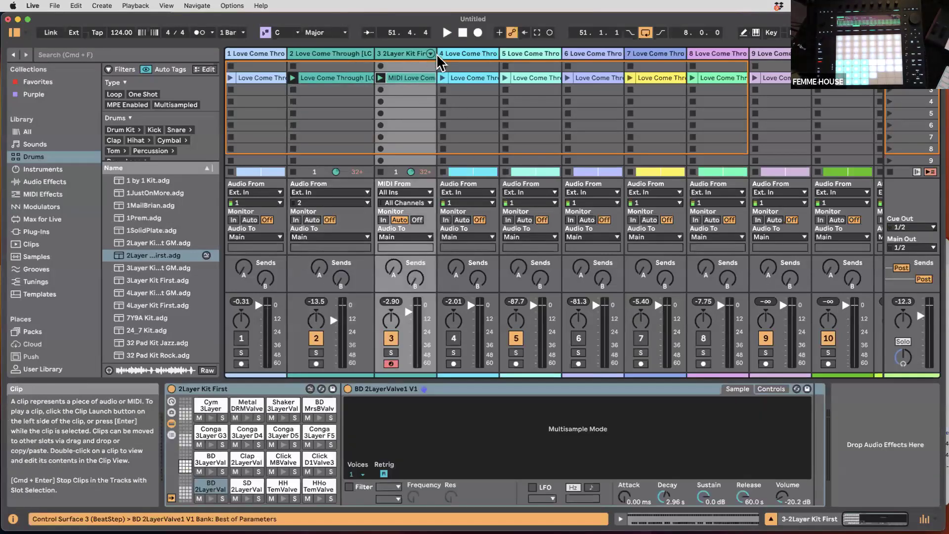
double_click(416, 78)
left_click_drag(423, 324, 433, 194)
left_click(360, 377)
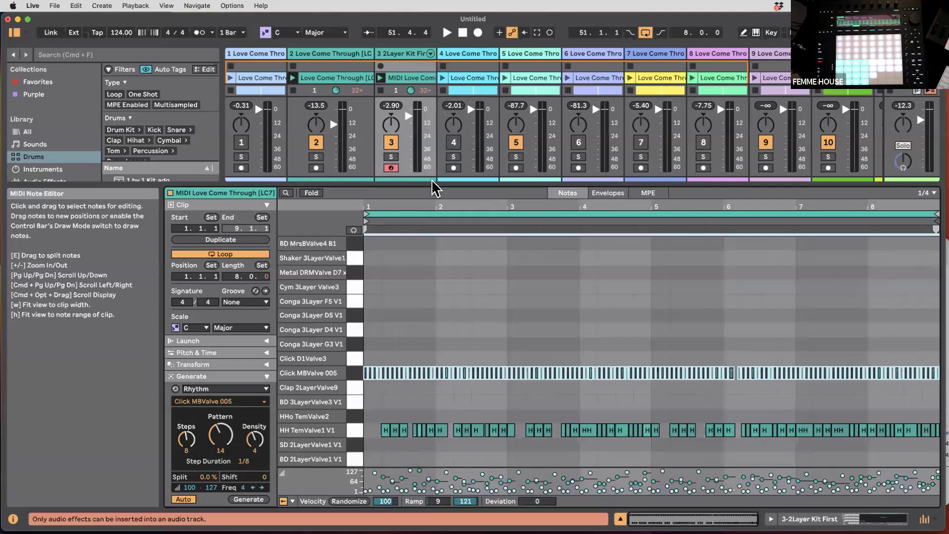
left_click_drag(430, 185, 470, 294)
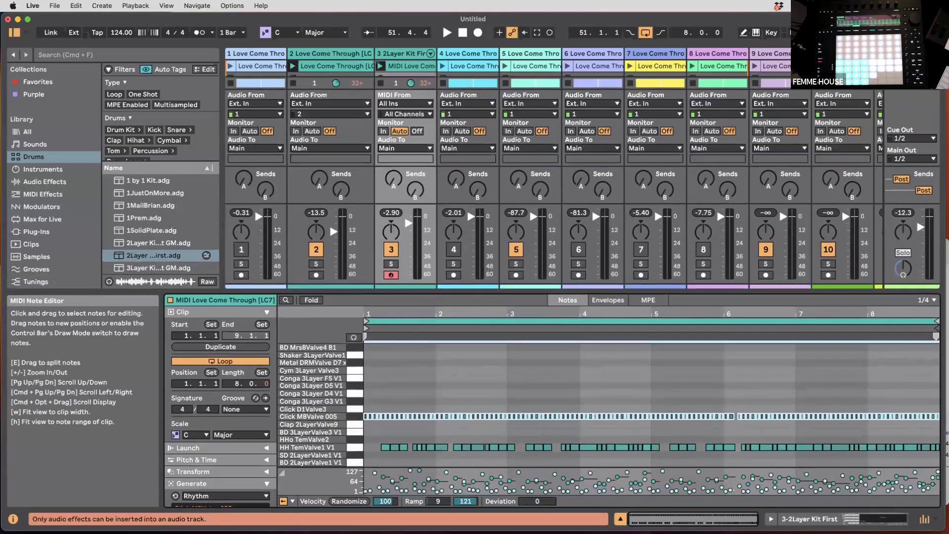
- Load an empty Simpler instrument onto a new MIDI track after track 17
scroll(544, 222, "right", 5)
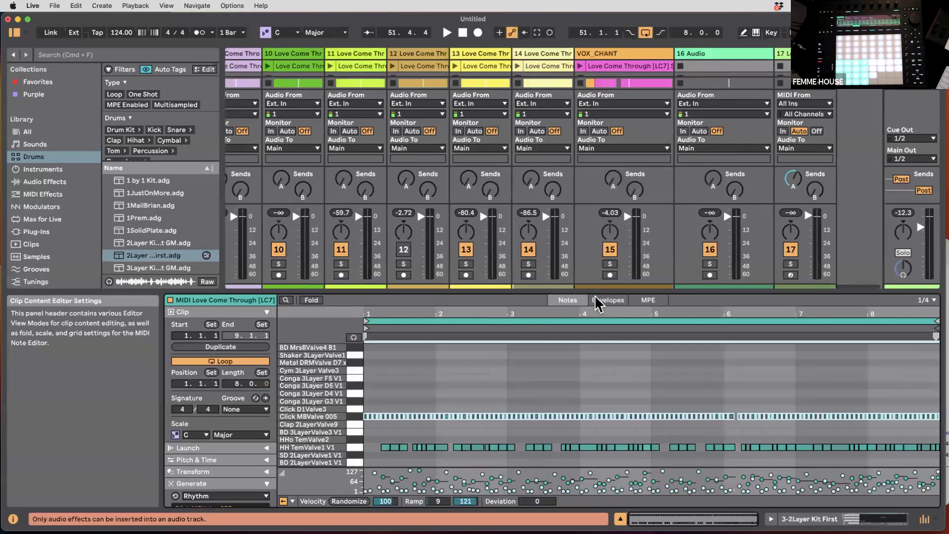
left_click(598, 300)
left_click_drag(594, 292, 593, 357)
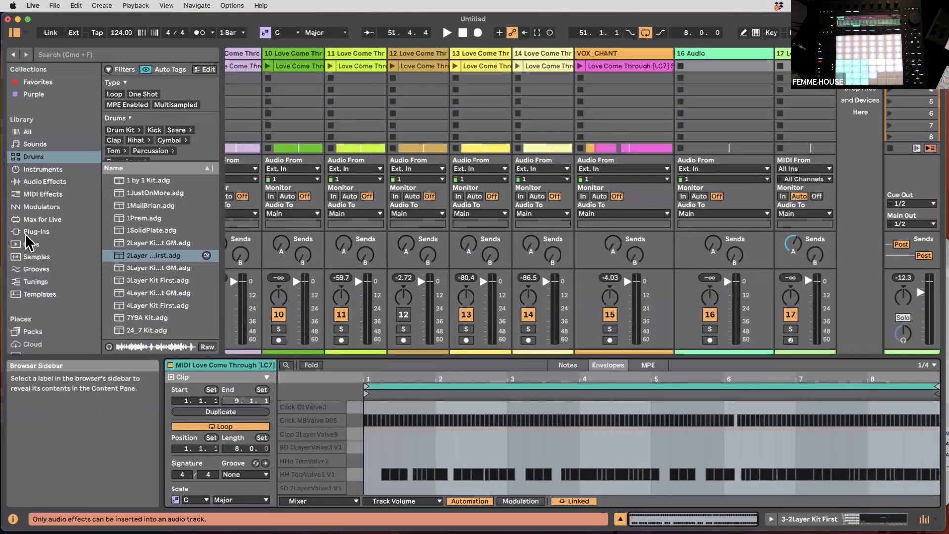
left_click(42, 170)
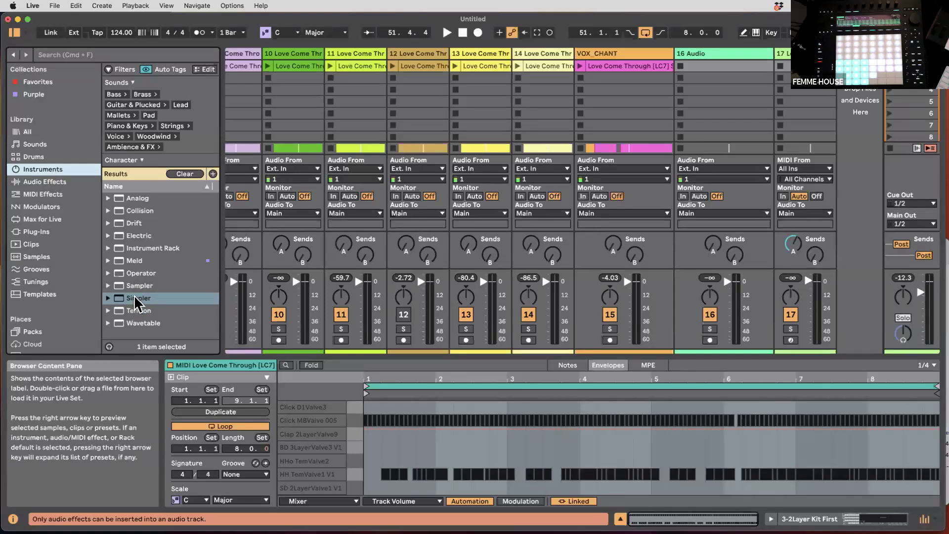
left_click_drag(140, 309, 872, 106)
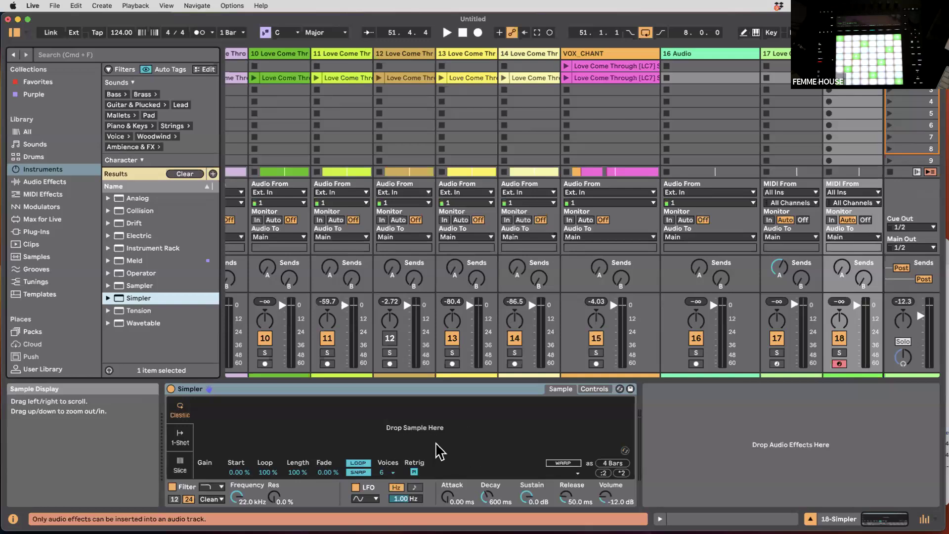
- Load the Vox_Chant clip from the VOX_CHANT track as the sample in track 18's Simpler
left_click(642, 89)
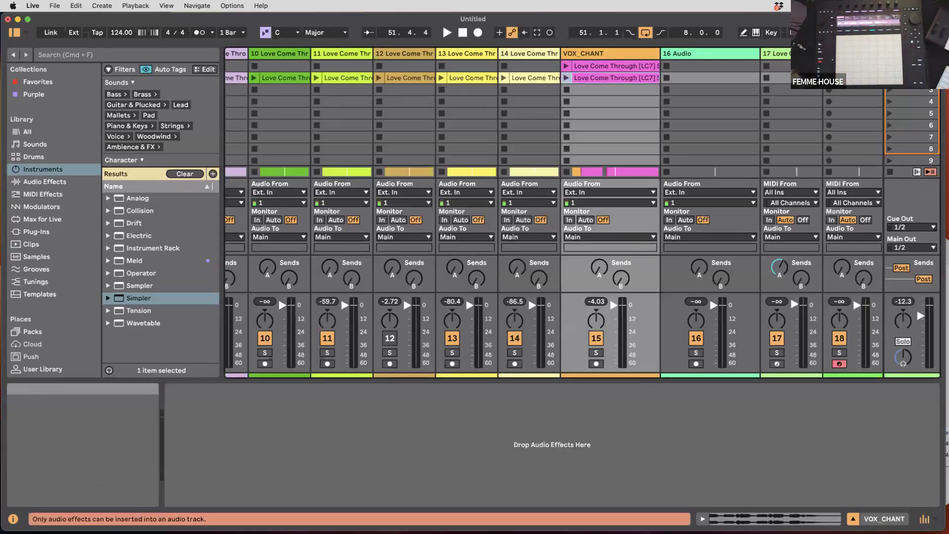
left_click(774, 519)
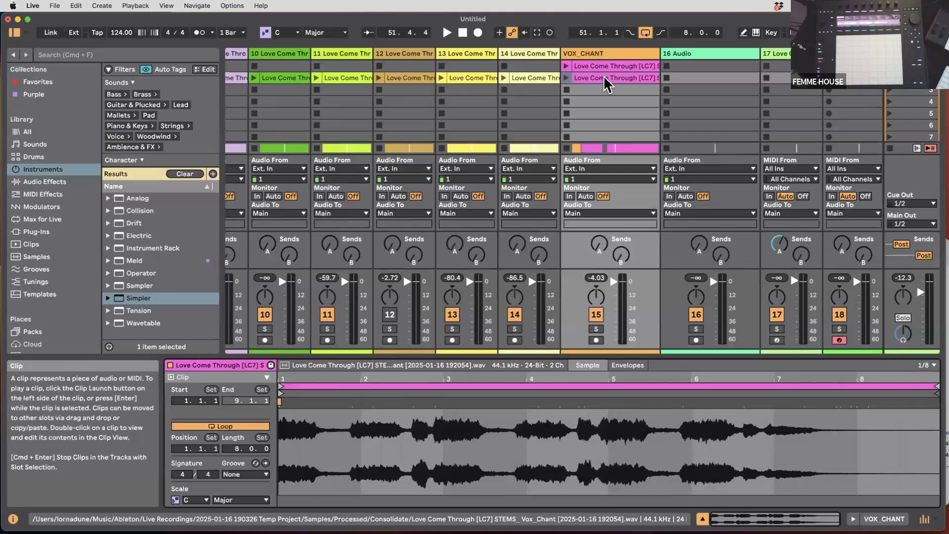
left_click_drag(595, 78, 851, 53)
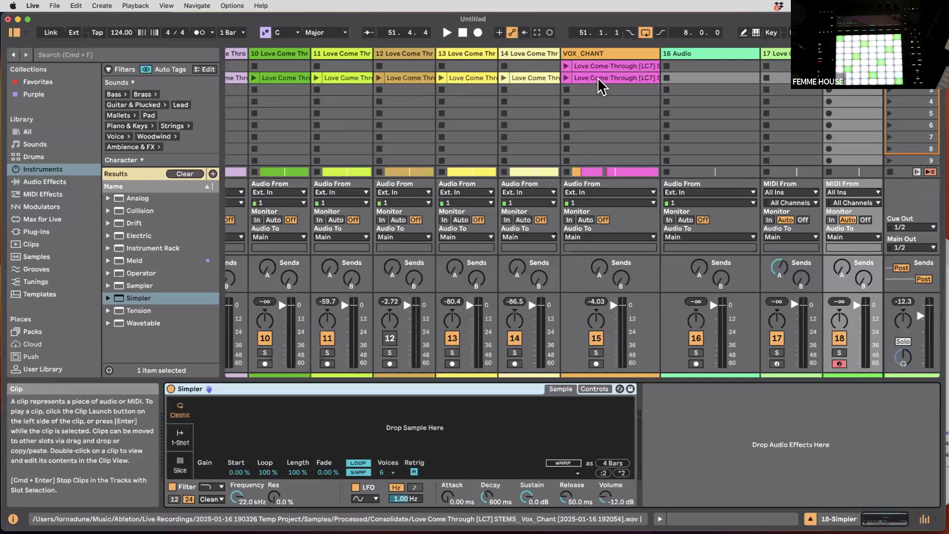
left_click_drag(598, 84, 389, 430)
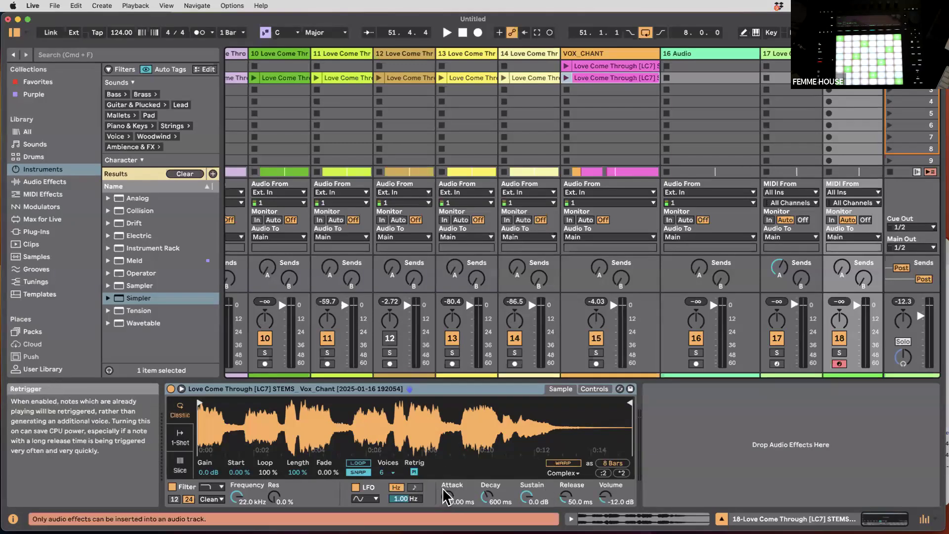
- Set Simpler's attack to 342 ms and its volume to 0 dB while playing the chant
mouse_move(454, 502)
left_mouse_down()
mouse_move(454, 489)
mouse_move(457, 500)
left_mouse_up()
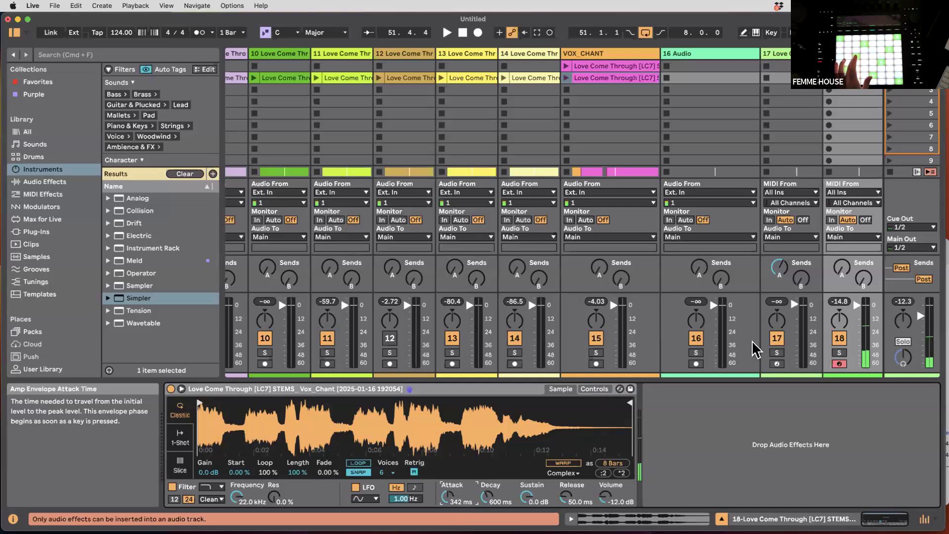
scroll(753, 348, "right", 3)
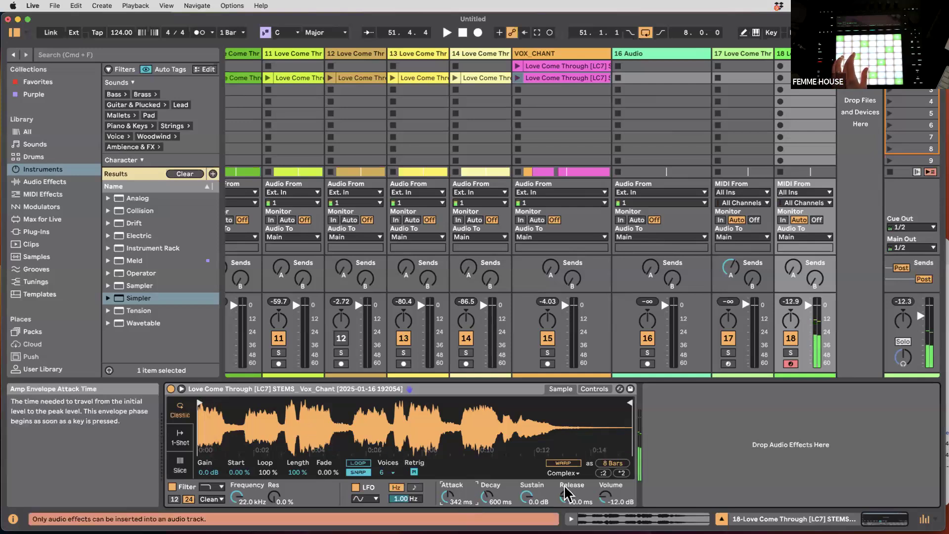
mouse_move(605, 498)
left_mouse_down()
mouse_move(605, 474)
mouse_move(604, 500)
left_mouse_up()
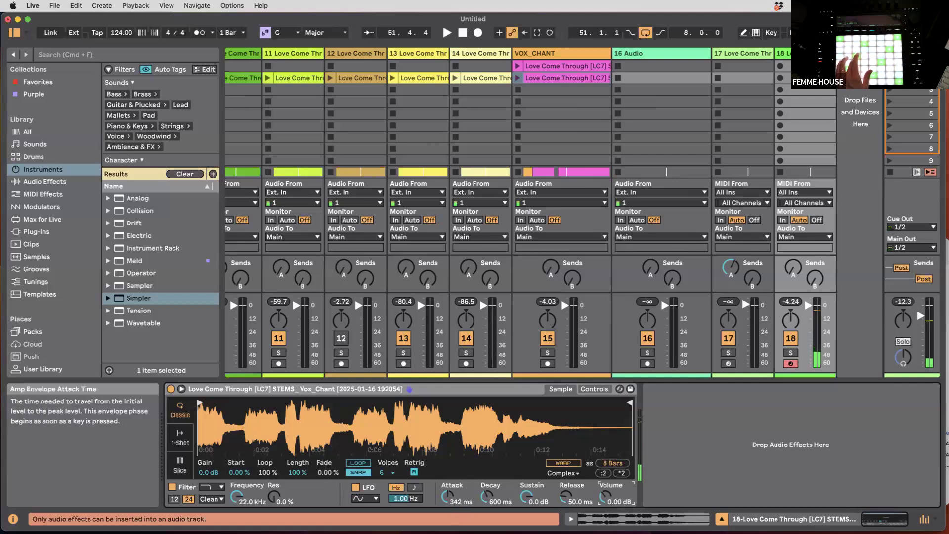
- Set Simpler's envelope to 0 ms attack, 1 ms decay, -14 dB sustain and 10.5 s release, and briefly play the set
left_click_drag(449, 498, 568, 476)
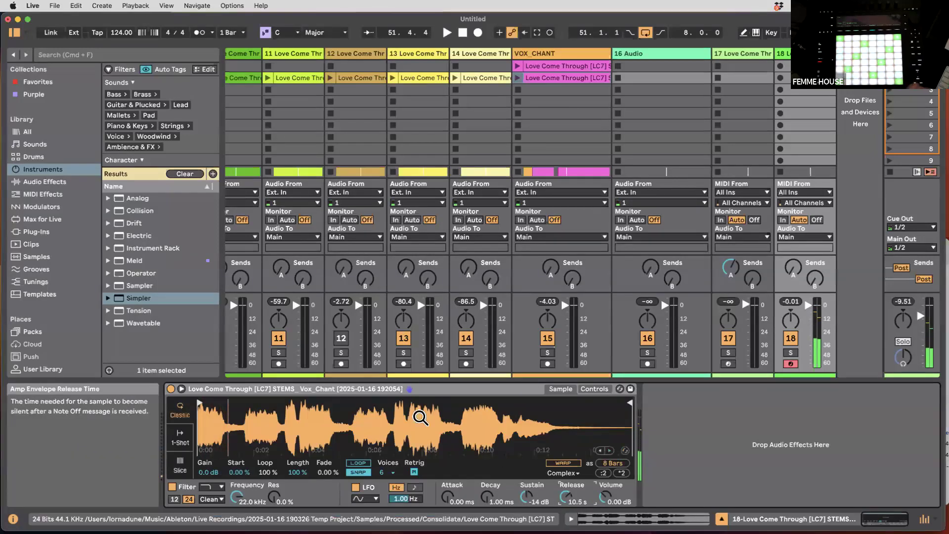
key("space")
key("space")
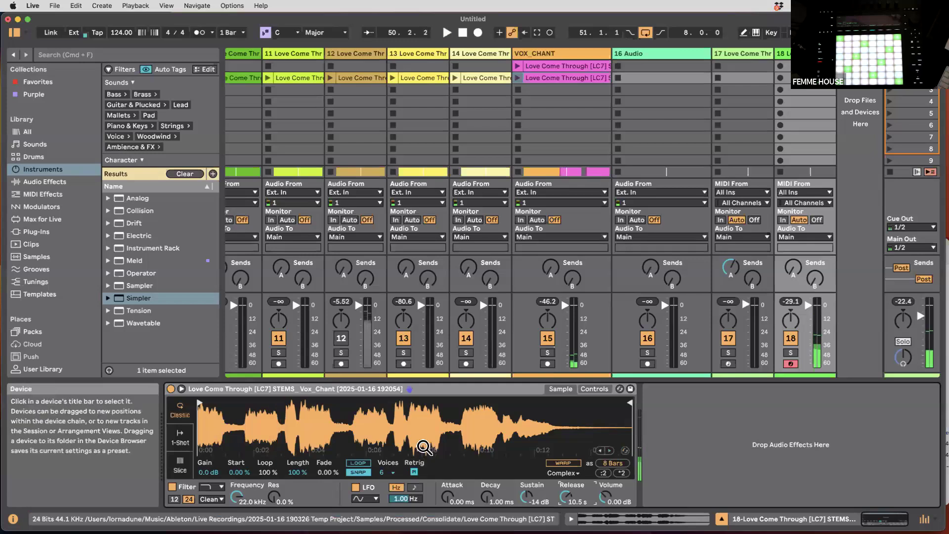
- Solo track 18 and switch its Simpler to Slice mode, slicing the chant by transients at 100% sensitivity
left_click(791, 353)
left_click(180, 467)
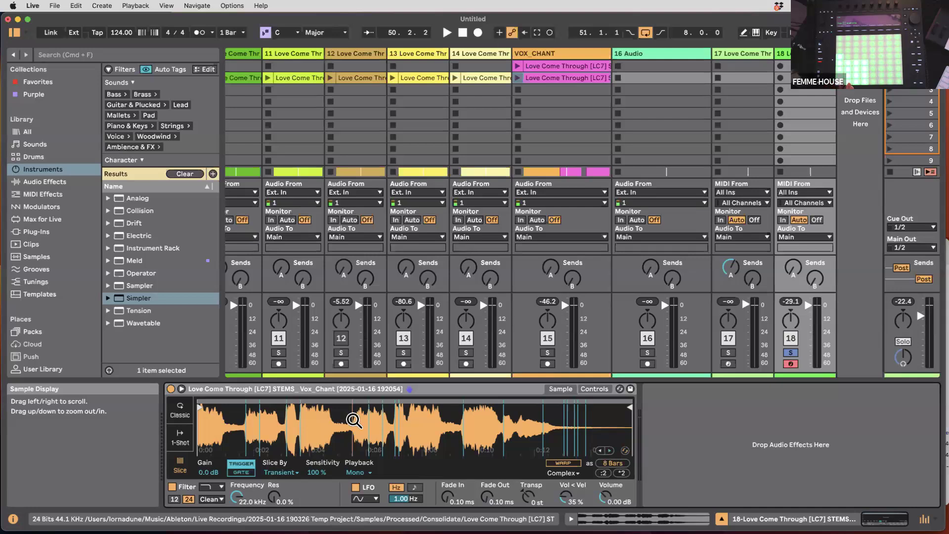
left_click_drag(341, 473, 323, 436)
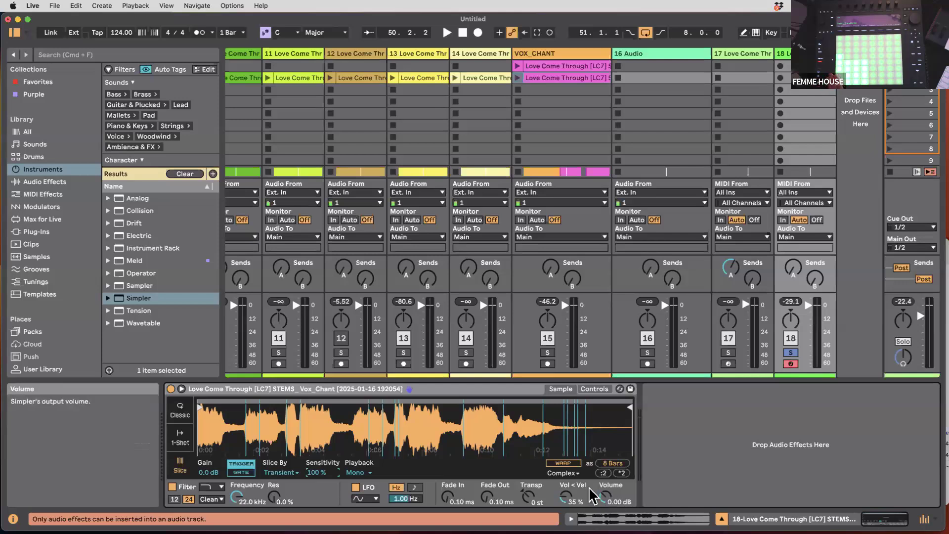
mouse_move(319, 474)
left_mouse_down()
mouse_move(319, 498)
mouse_move(320, 473)
left_mouse_up()
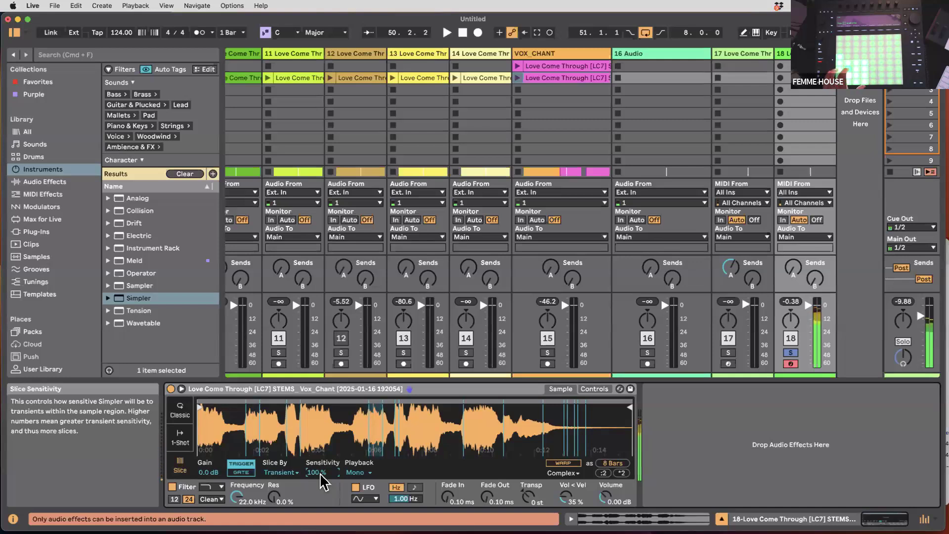
- Set the sliced chant's volume to -2.29 dB and fade-in to 572 ms, and unsolo track 18
left_click_drag(605, 498, 611, 504)
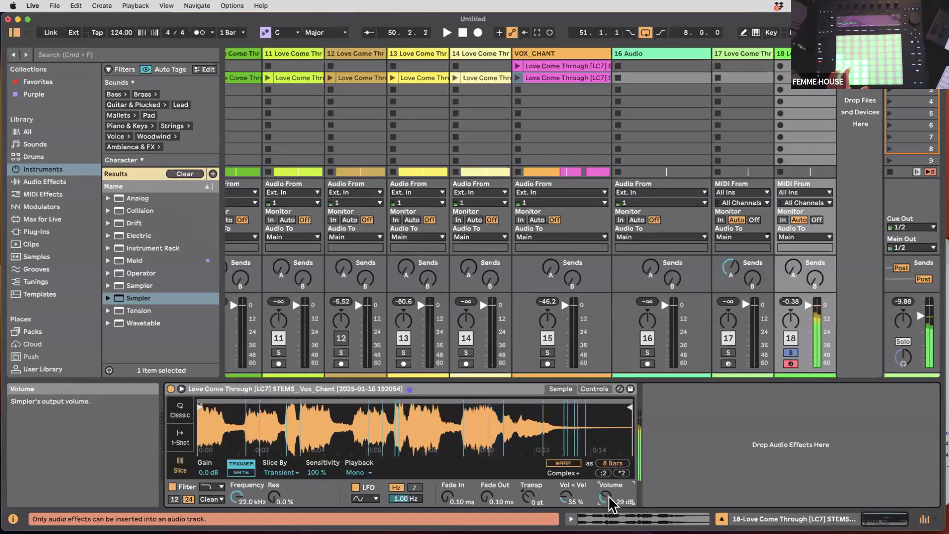
left_click_drag(447, 497, 449, 491)
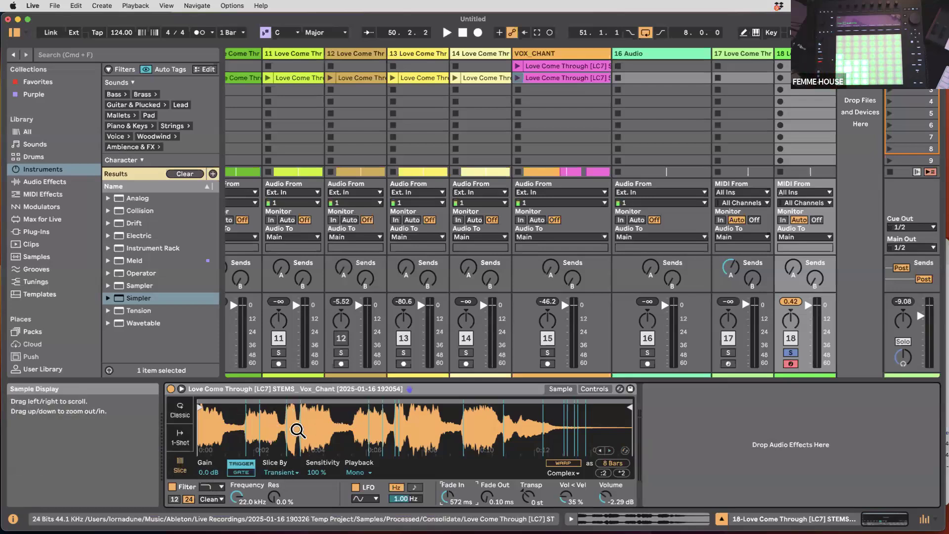
left_click(790, 353)
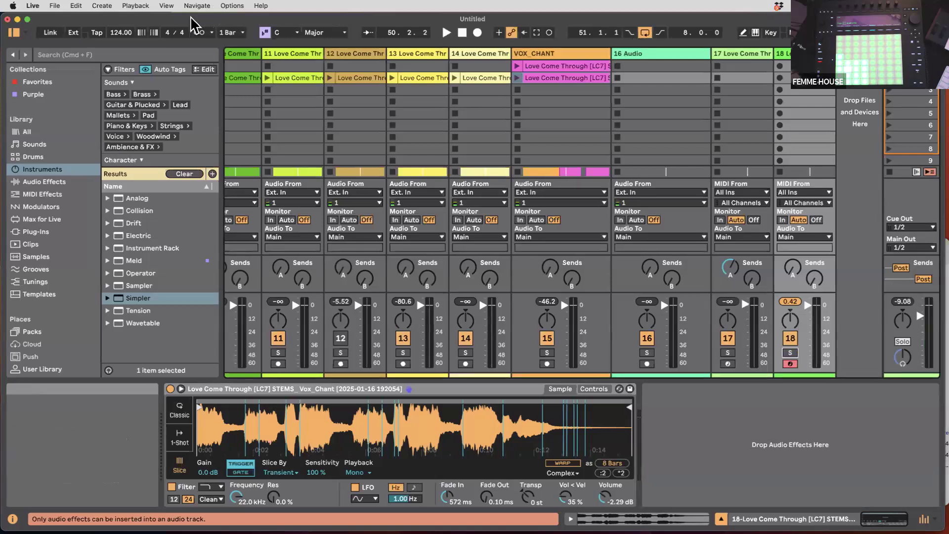
- Open the recent set "LP Giobbi_Love Come Through_Remix_Ableton plugins", discarding the untitled set's changes and leaving its temporary files in place
left_click(55, 7)
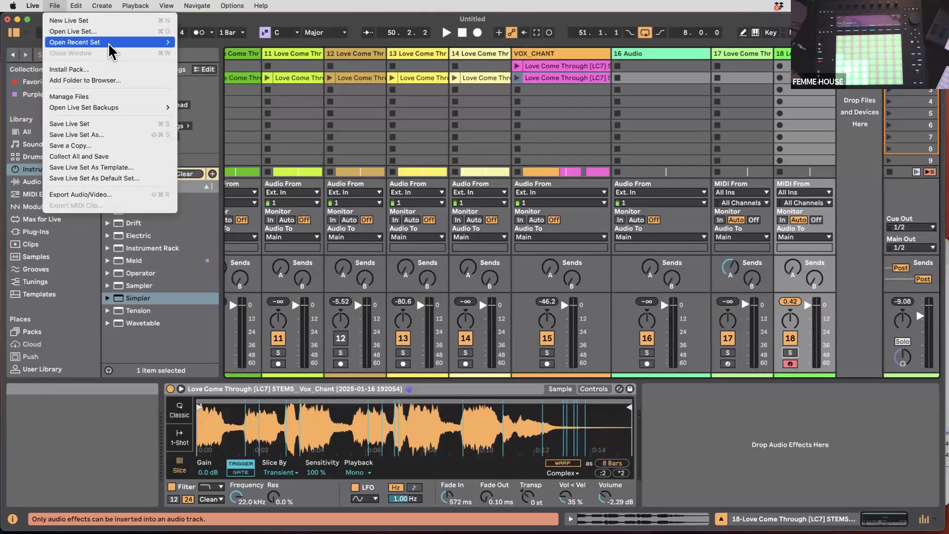
mouse_move(116, 42)
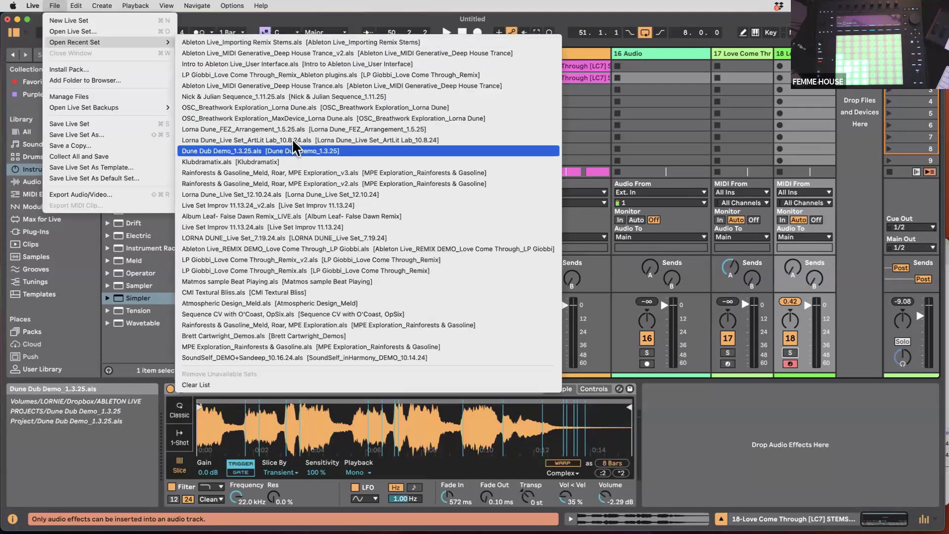
left_click(309, 77)
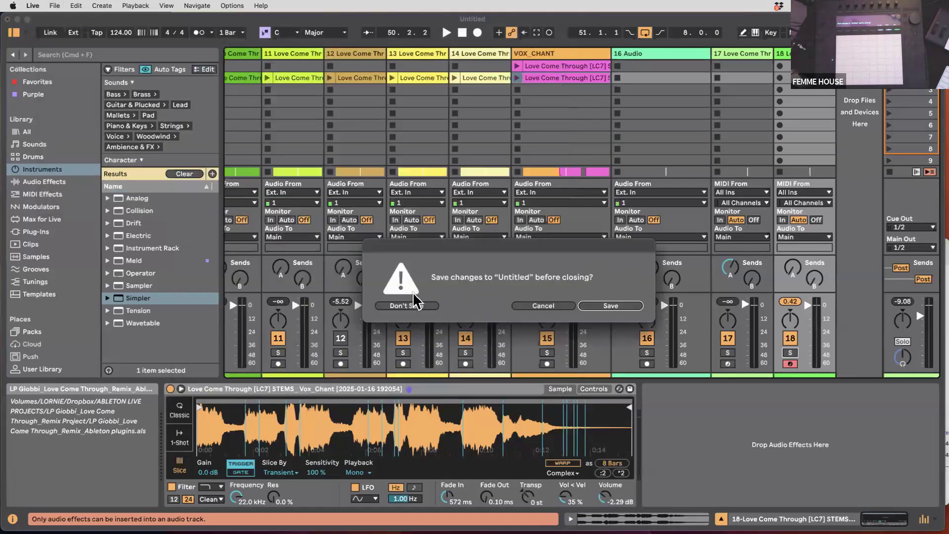
left_click(403, 308)
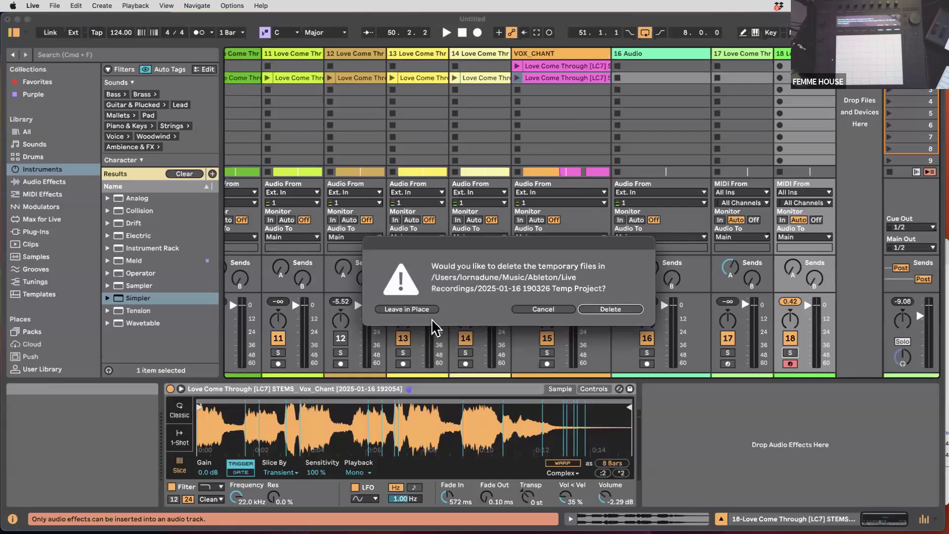
left_click(416, 309)
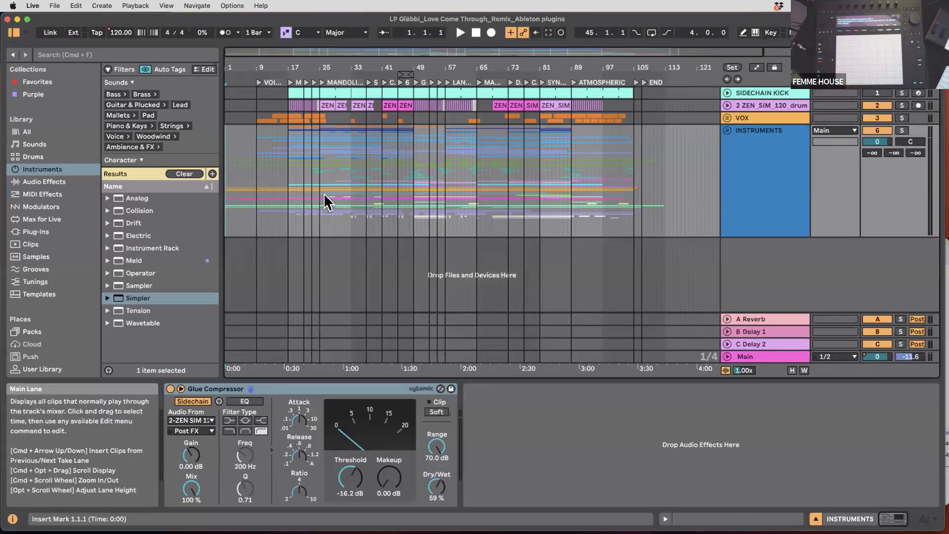
- Unfold the INSTRUMENTS group to examine its subgroups across the arrangement, and fold it again
scroll(325, 194, "up", 3)
scroll(324, 193, "left", 2)
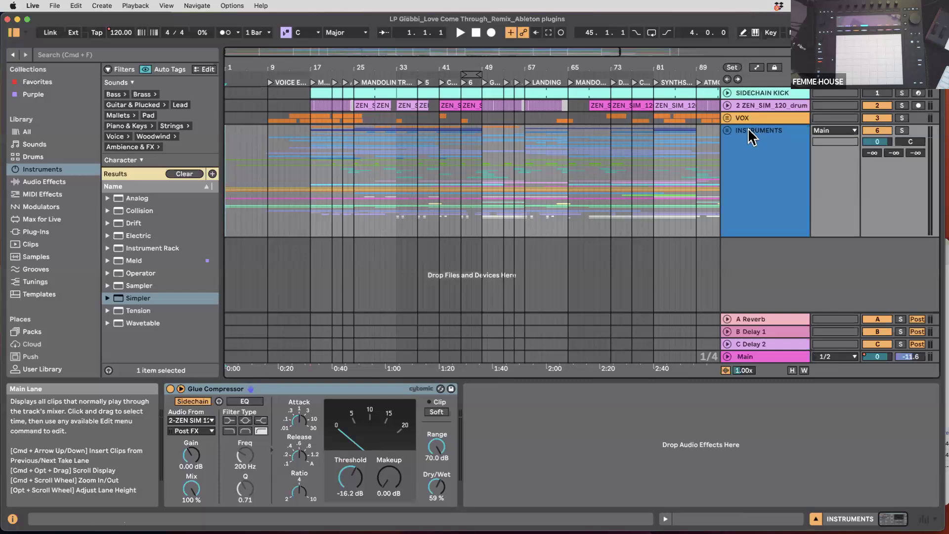
left_click(728, 132)
scroll(573, 273, "down", 2)
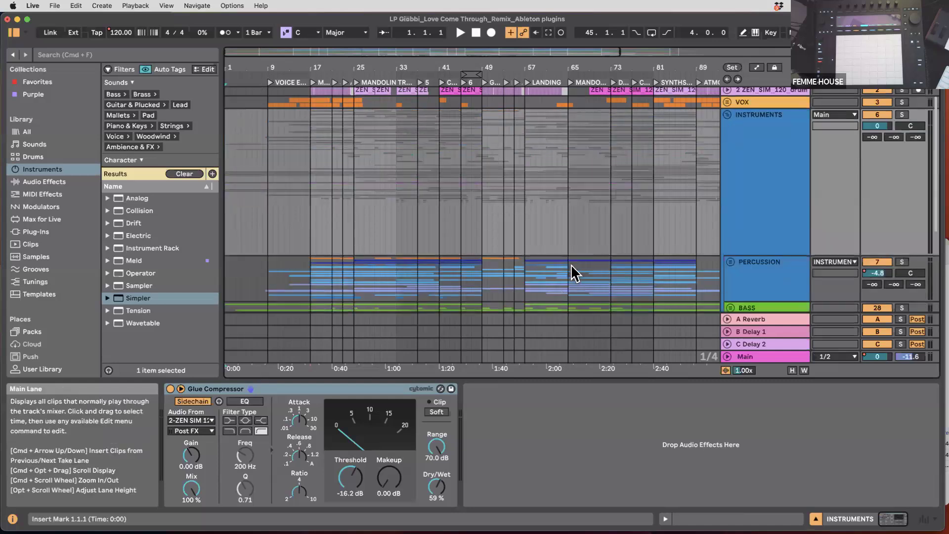
scroll(573, 272, "down", 10)
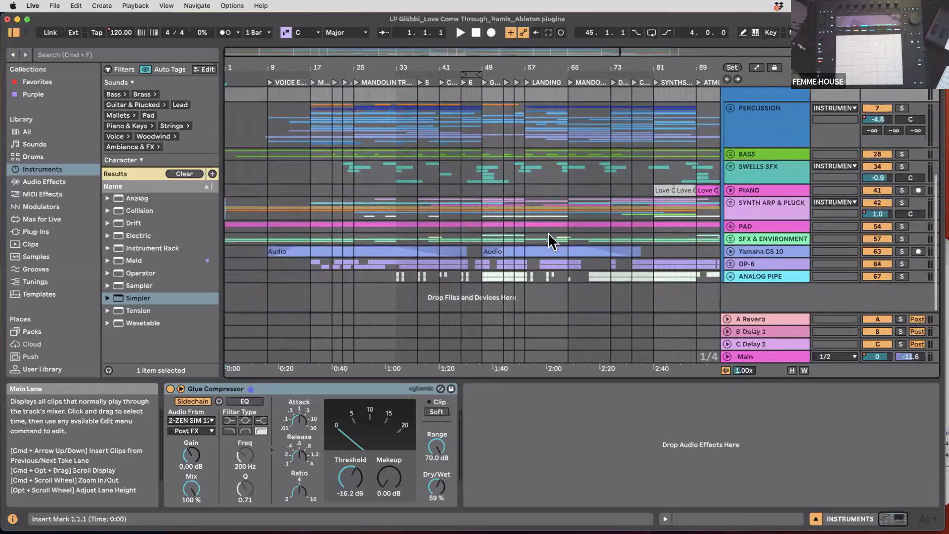
scroll(547, 227, "down", 3, "super")
scroll(681, 157, "up", 7)
scroll(709, 206, "up", 5)
left_click(727, 130)
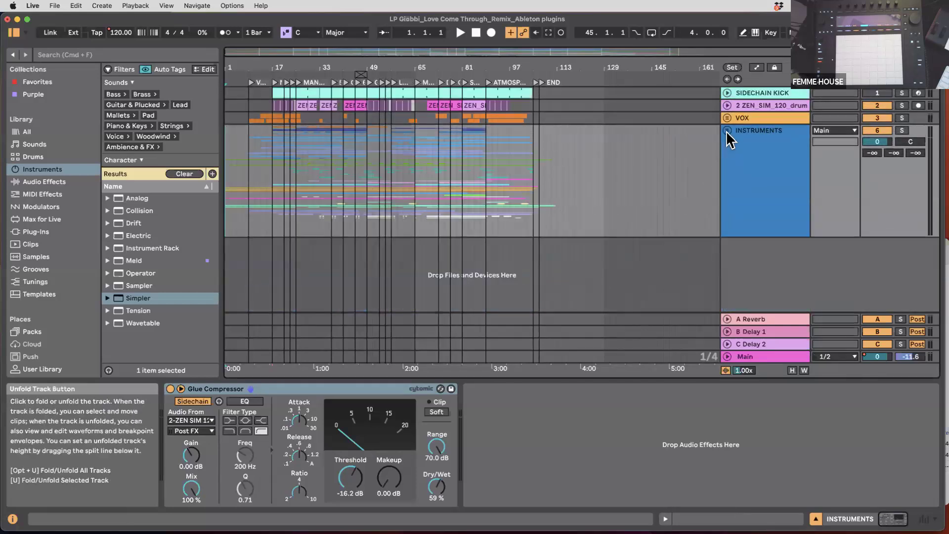
- Enlarge the arrangement around bars 9 to 97, review the unfolded INSTRUMENTS group once more, and fold it
scroll(363, 196, "up", 3, "super")
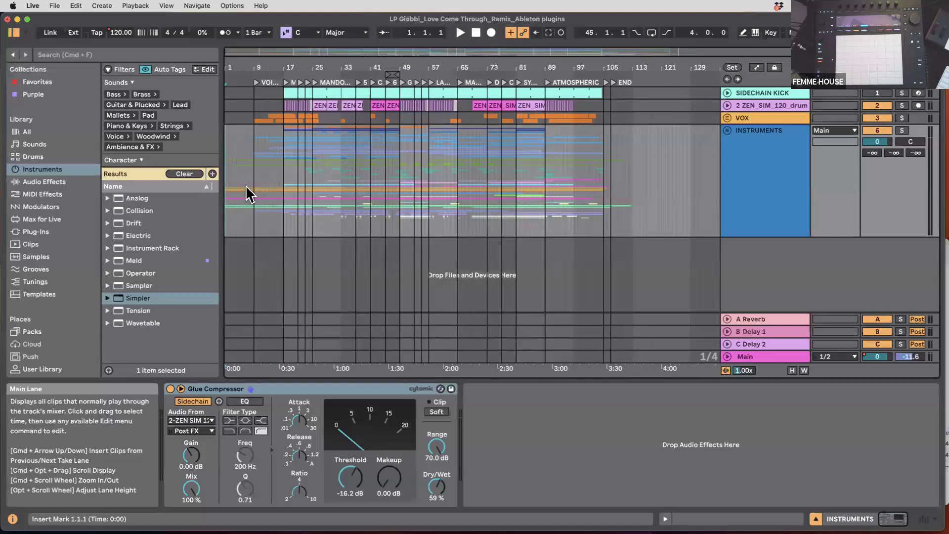
scroll(245, 188, "up", 2, "super")
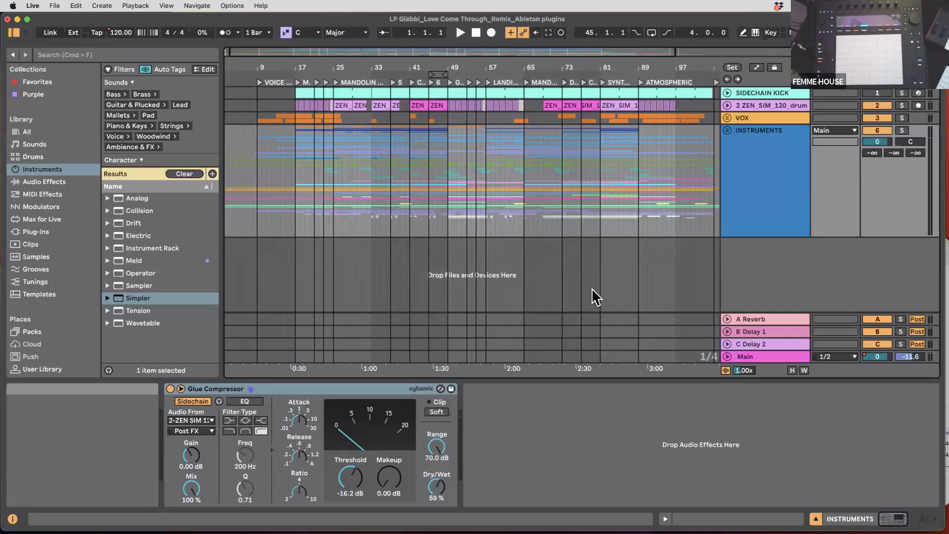
left_click(727, 131)
scroll(525, 227, "down", 3)
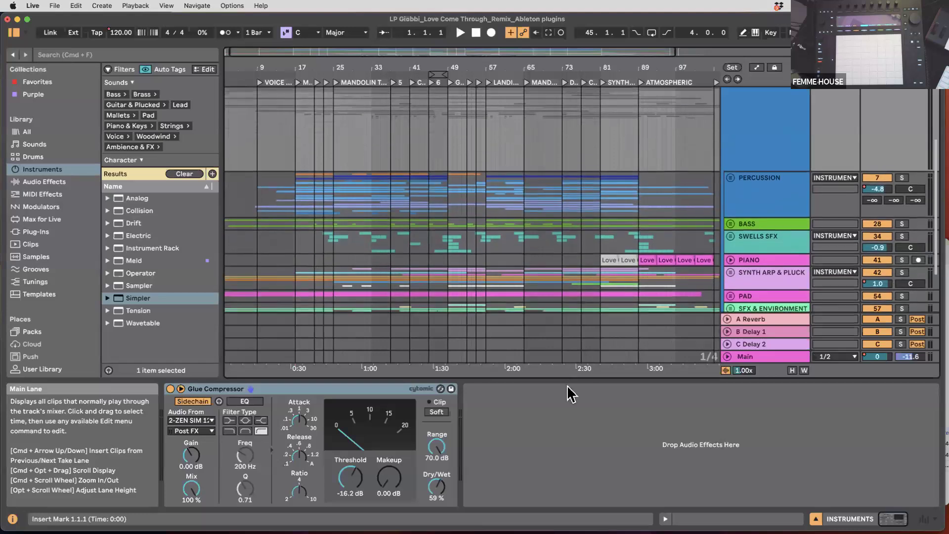
scroll(663, 206, "up", 5)
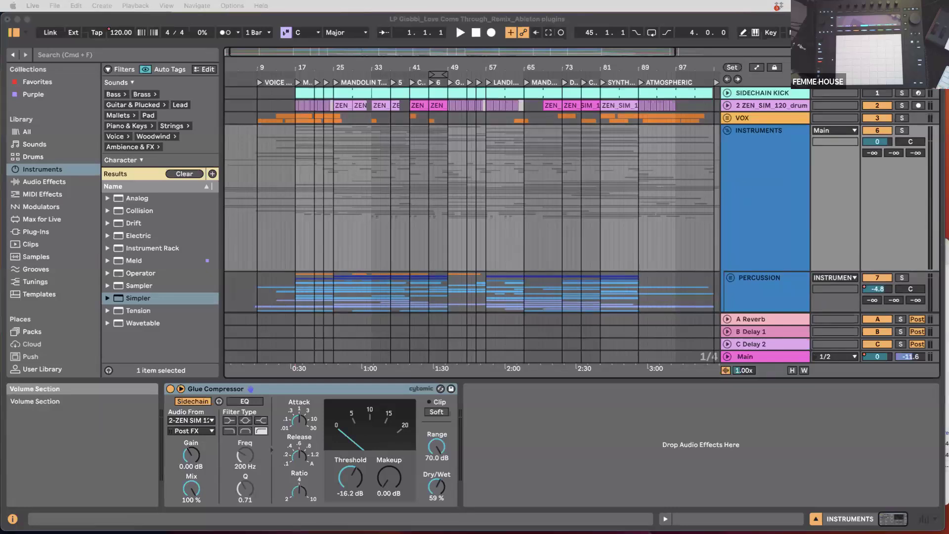
left_click(473, 31)
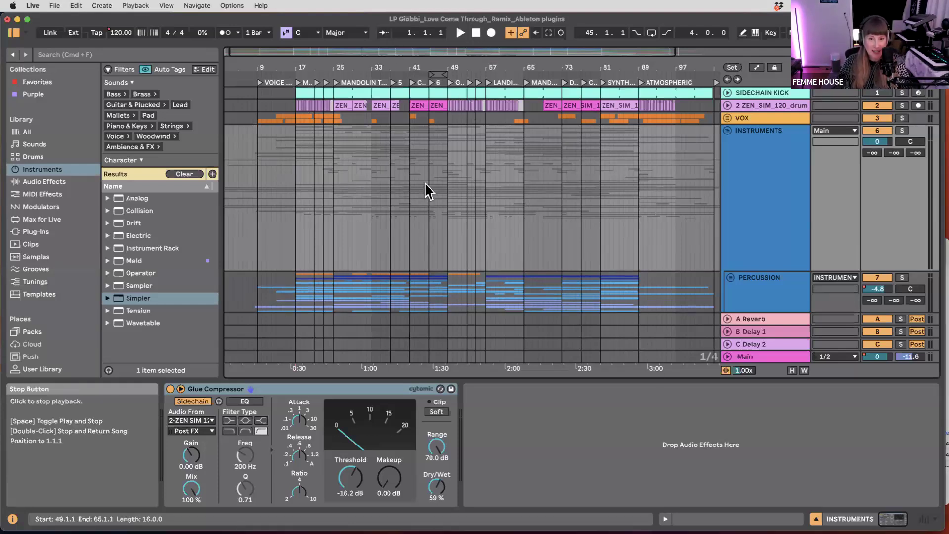
left_click(729, 131)
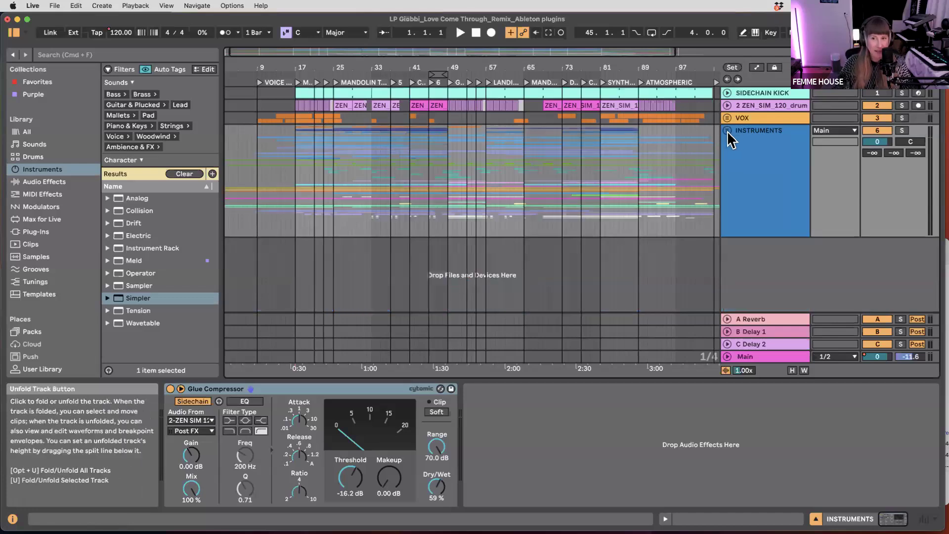
- Check the PERCUSSION subgroup inside the INSTRUMENTS group by unfolding and refolding it, and close the parent group
left_click(727, 132)
scroll(721, 196, "down", 5)
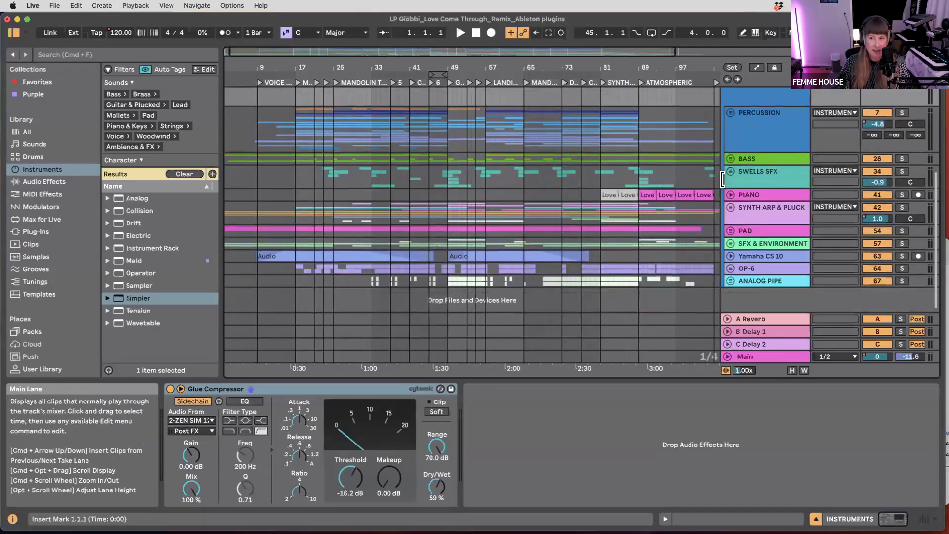
left_click(731, 113)
left_click(731, 114)
scroll(736, 134, "up", 5)
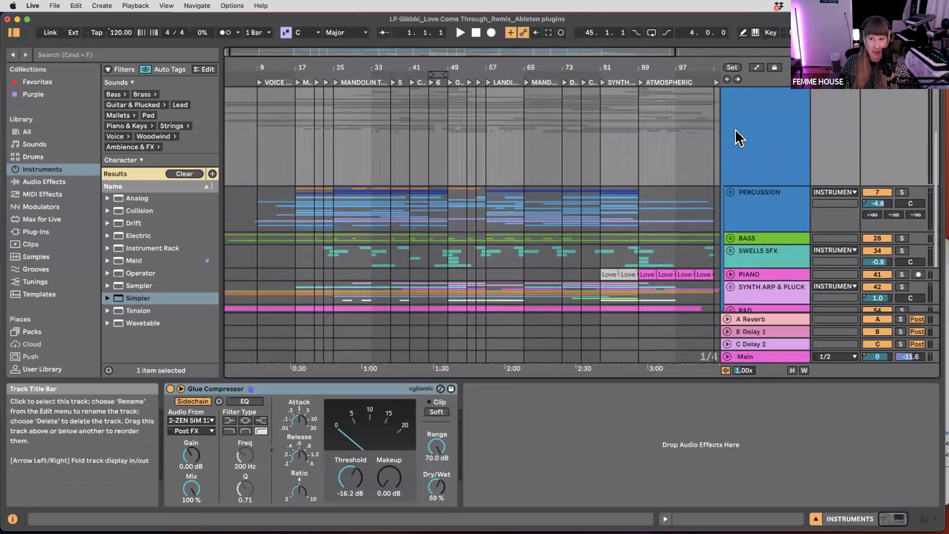
left_click(726, 132)
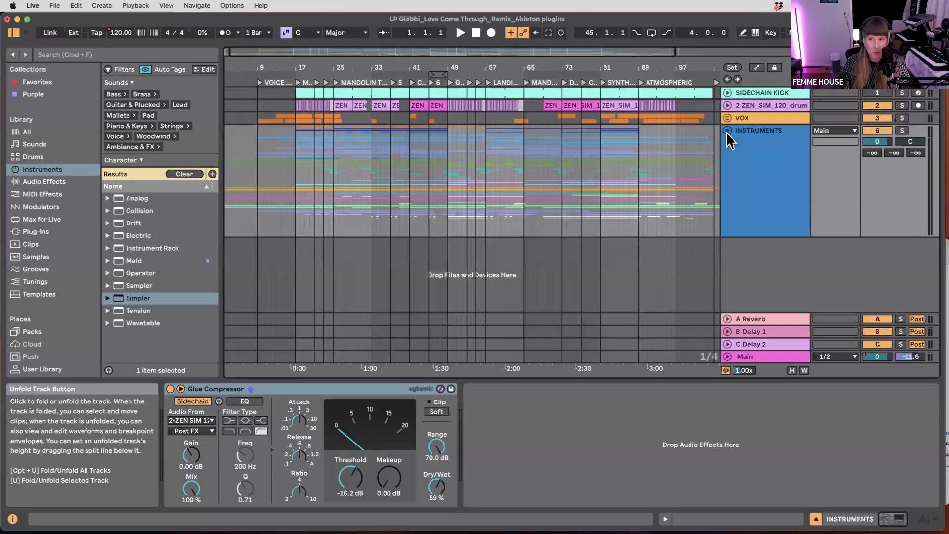
- Group all tracks from SIDECHAIN KICK to INSTRUMENTS into one folded group, and ungroup them again
left_click(752, 96)
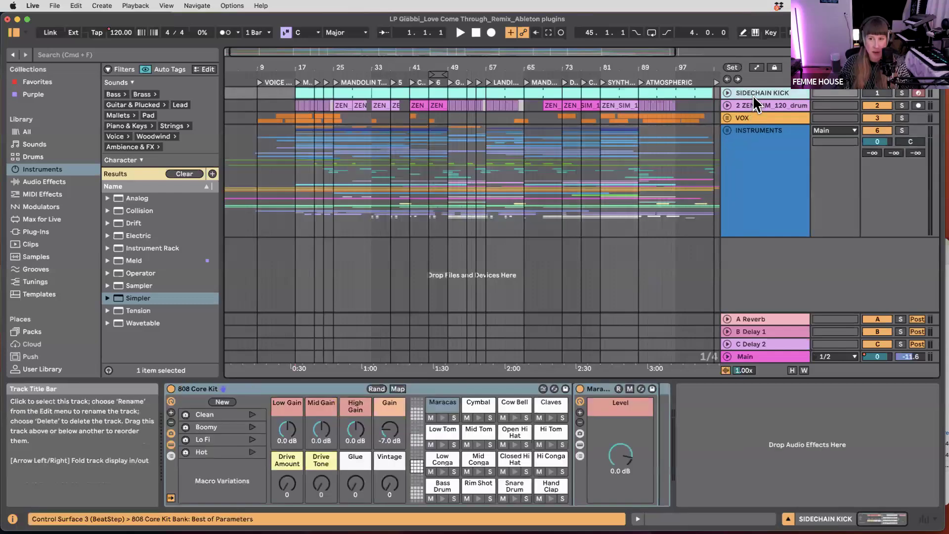
left_click(757, 190)
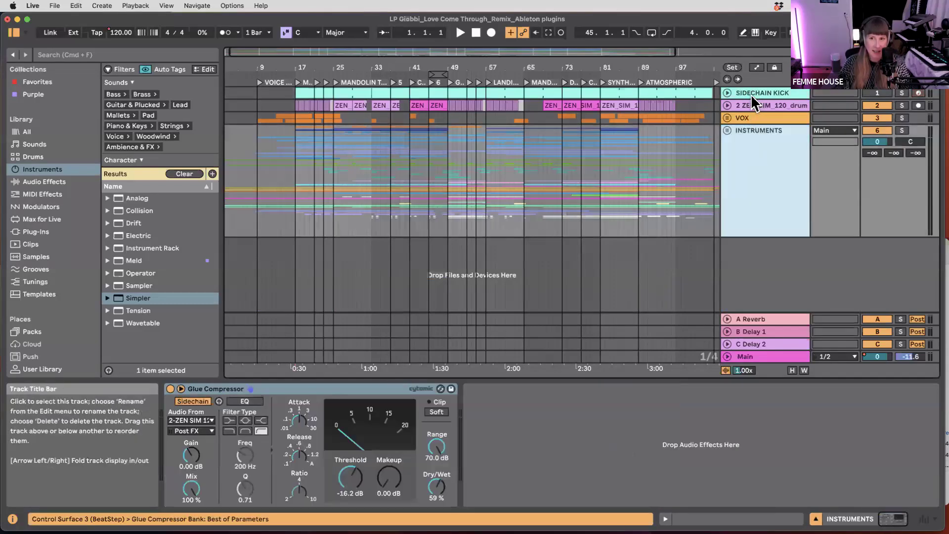
left_click(751, 94)
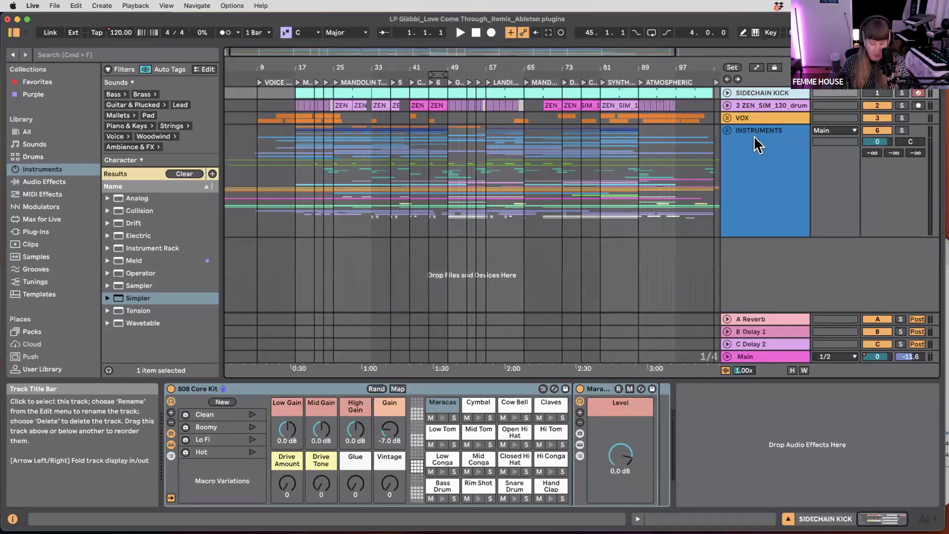
left_click(751, 148)
right_click(751, 148)
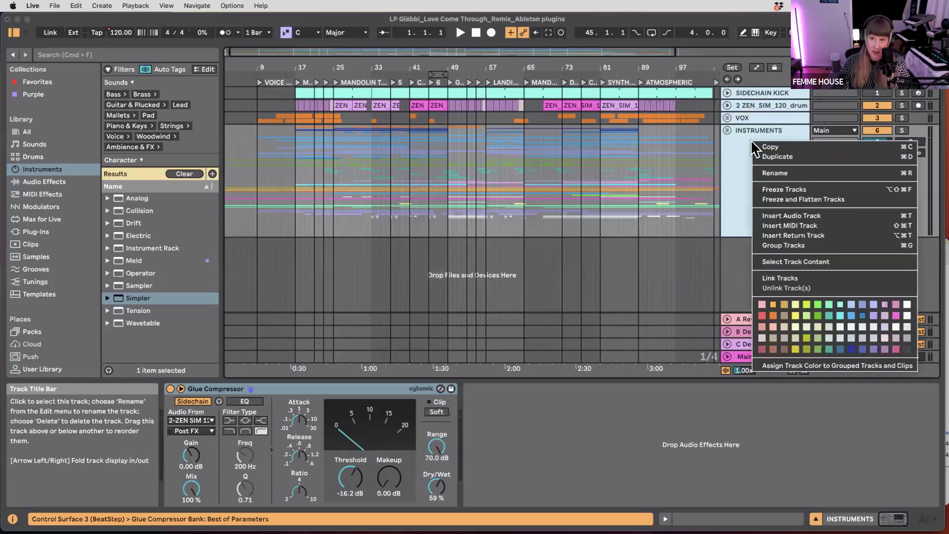
left_click(774, 244)
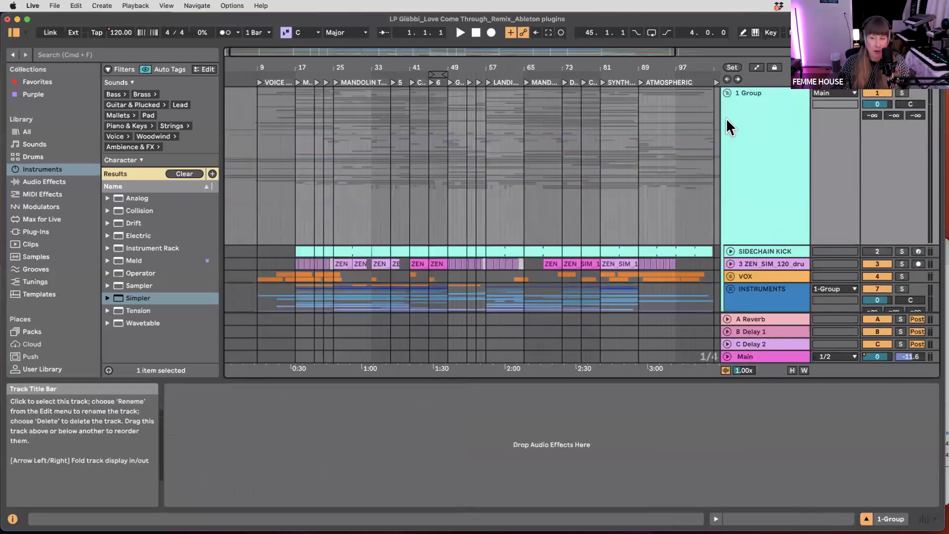
left_click(727, 95)
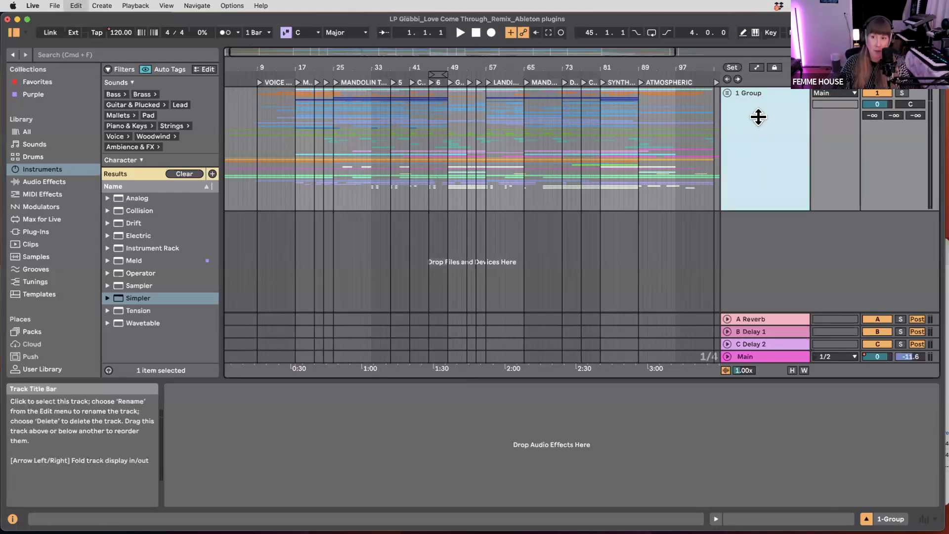
key("super+shift+g")
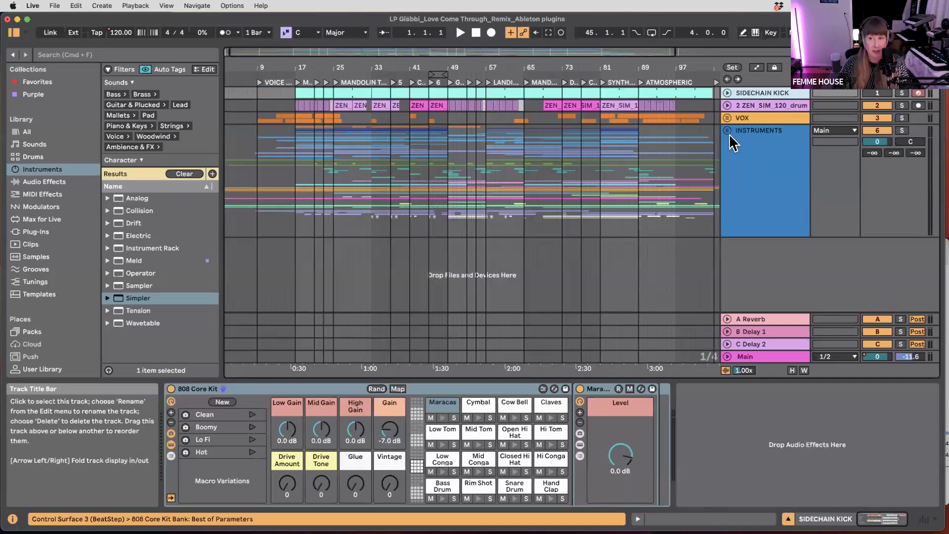
- Unfold the INSTRUMENTS group and hide the device view to show all its subgroups
left_click(743, 119)
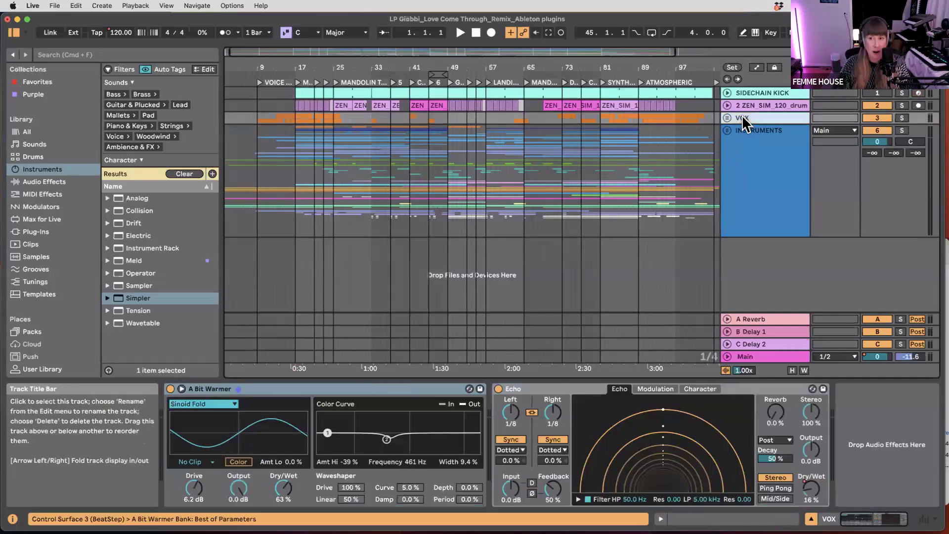
left_click(744, 152)
left_click(727, 130)
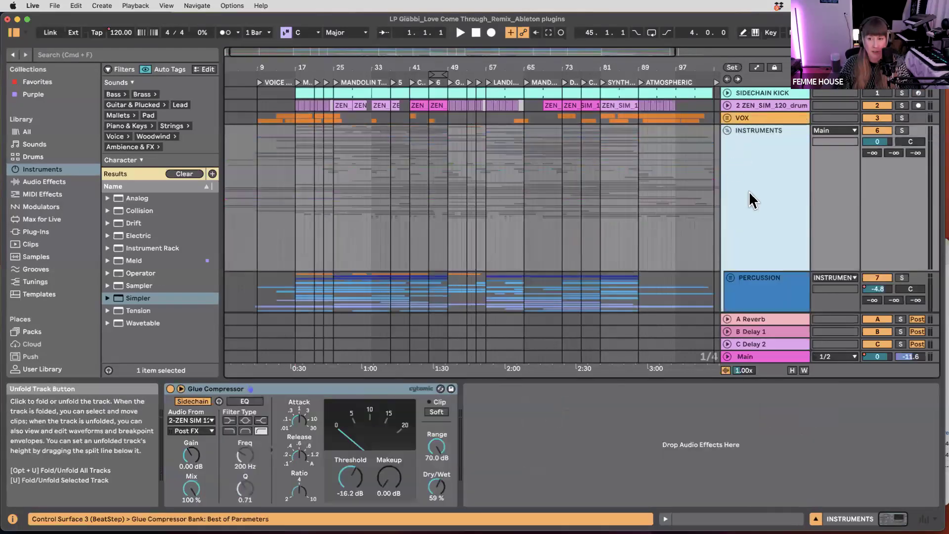
scroll(751, 201, "down", 3)
key("super+alt+l")
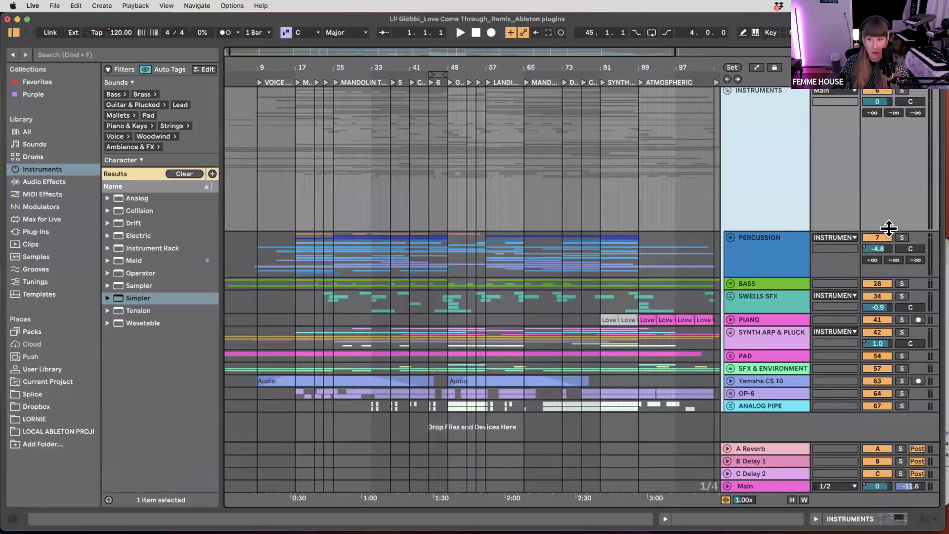
- Solo the PERCUSSION group, play the arrangement from bar 17, and switch the solo to the INSTRUMENTS group
left_click(901, 238)
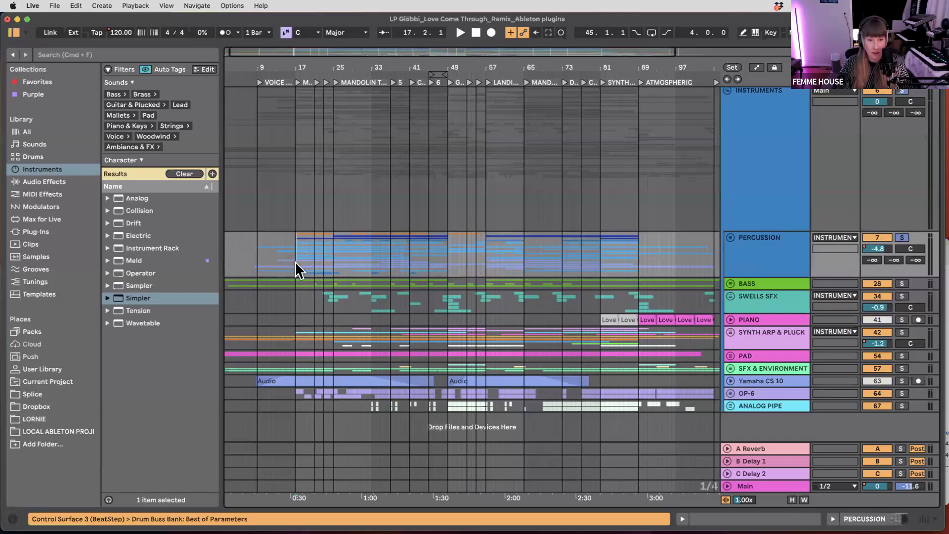
key("space")
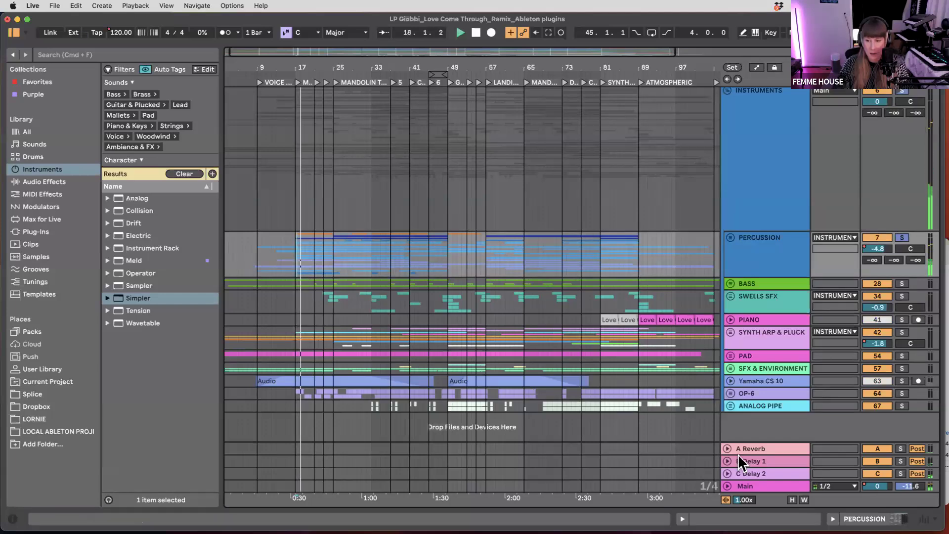
scroll(864, 163, "up", 2)
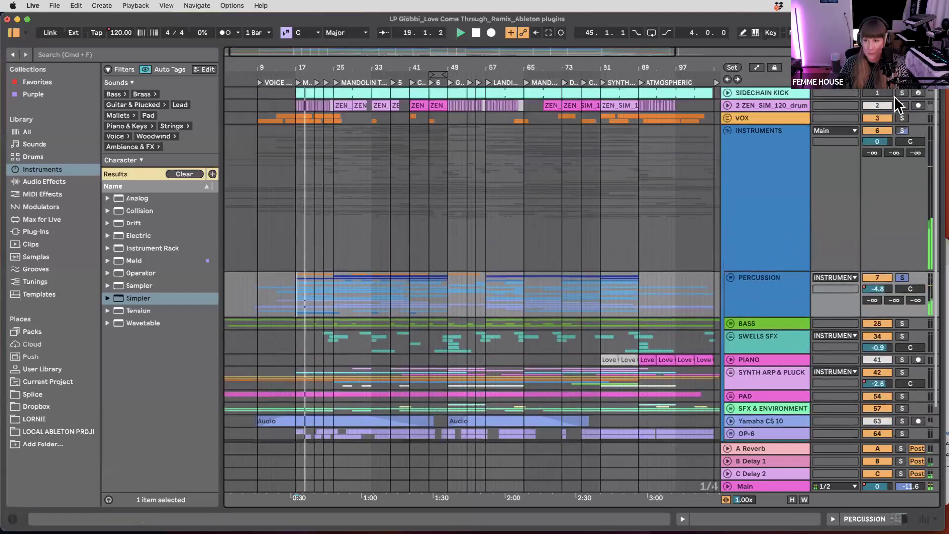
left_click(903, 131)
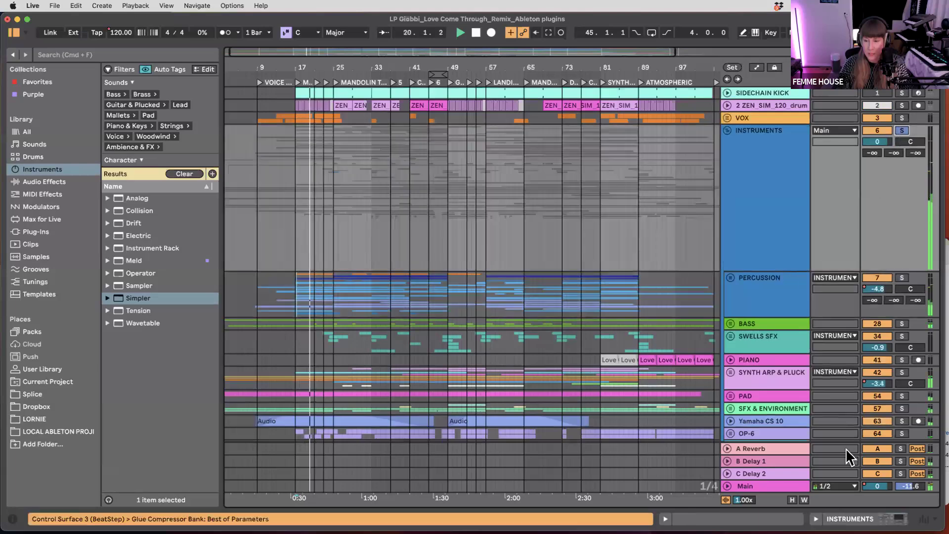
- Show the Main track's devices and lower its Limiter threshold to -3.1 dB during playback
scroll(790, 474, "down", 3)
left_click(788, 487)
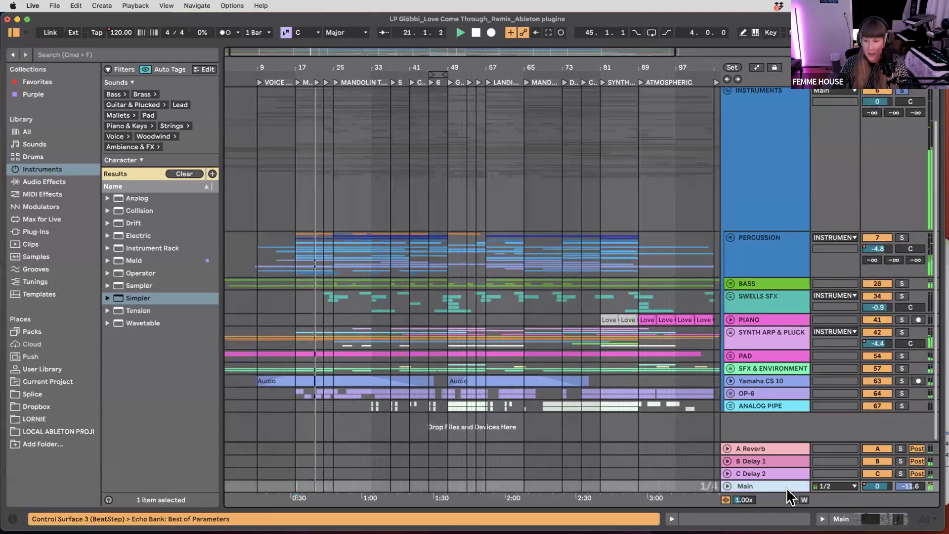
left_click(871, 519)
left_click_drag(588, 425, 588, 429)
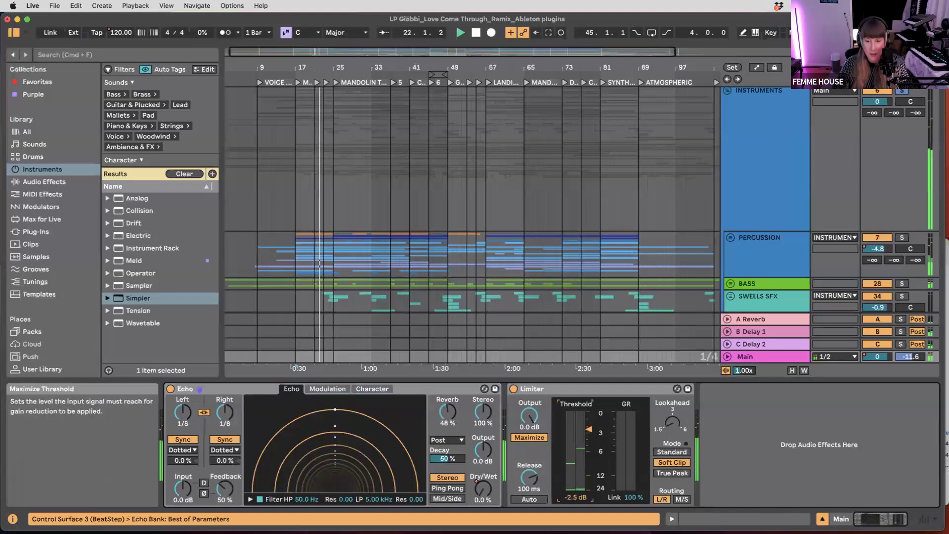
scroll(793, 233, "up", 3)
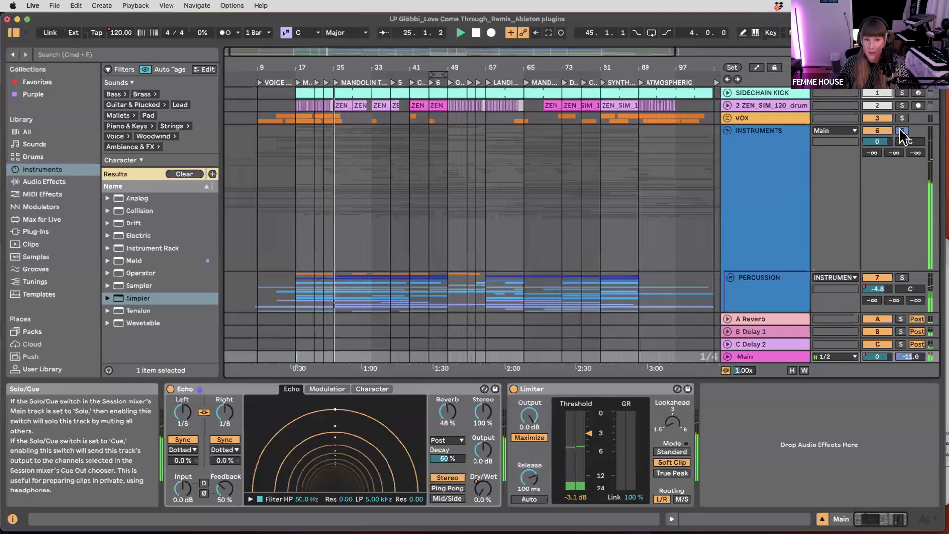
- Unfold the PERCUSSION group and switch on its Kick and Drums_Kick tracks
scroll(815, 183, "down", 6)
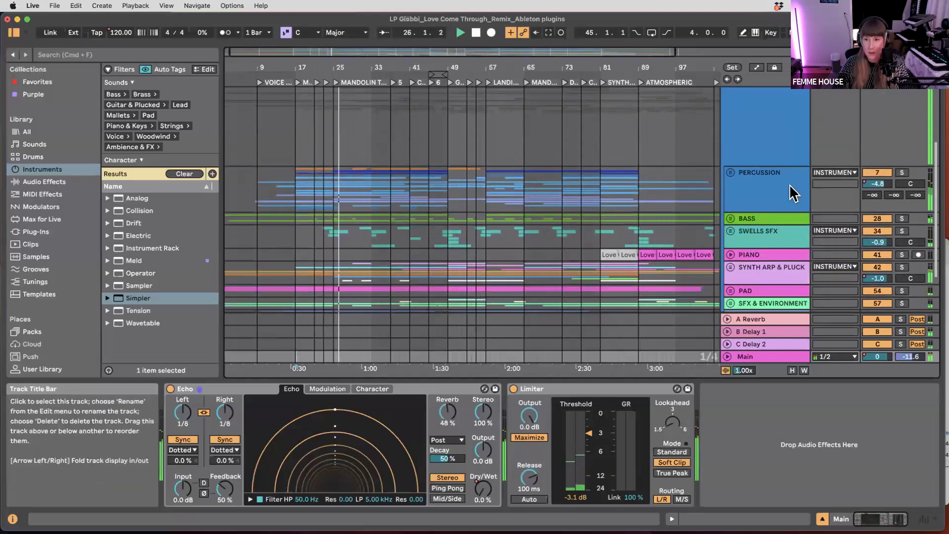
left_click(731, 123)
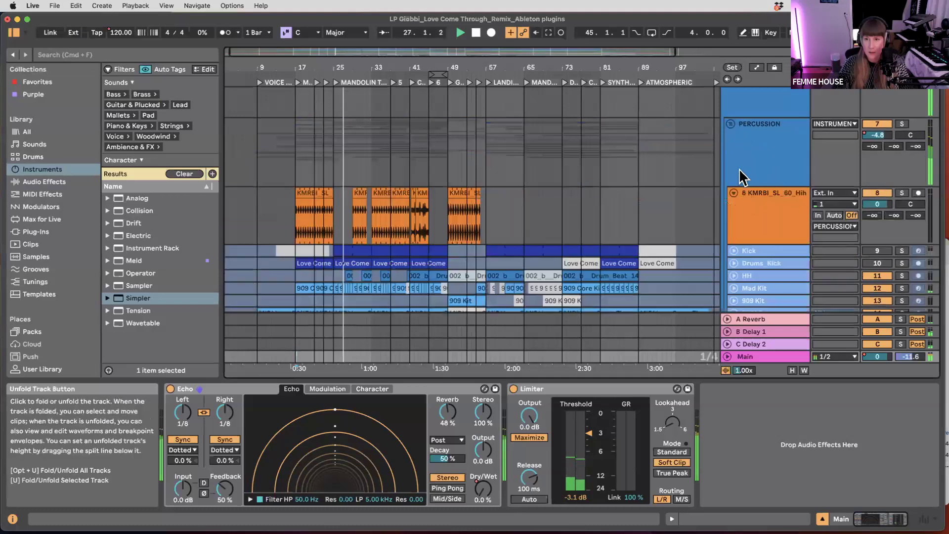
scroll(694, 233, "down", 2)
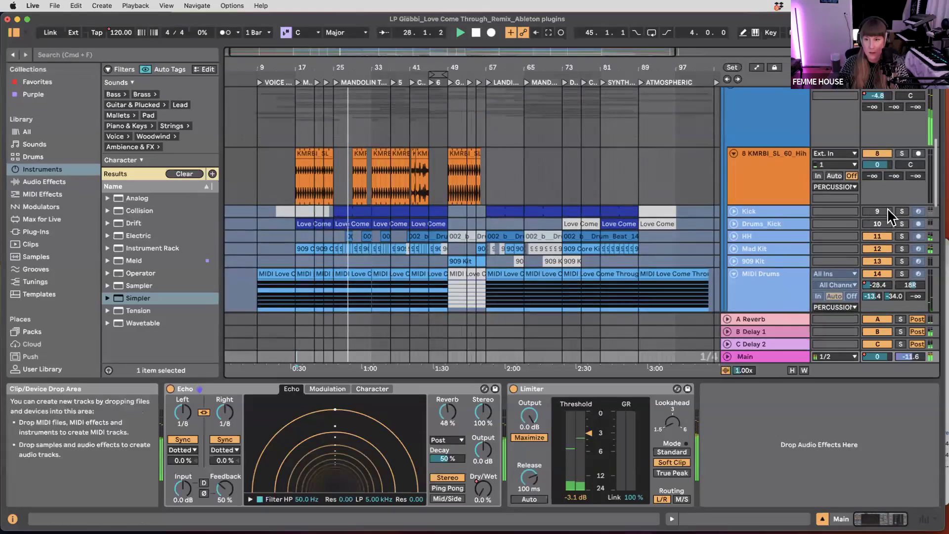
left_click(877, 223)
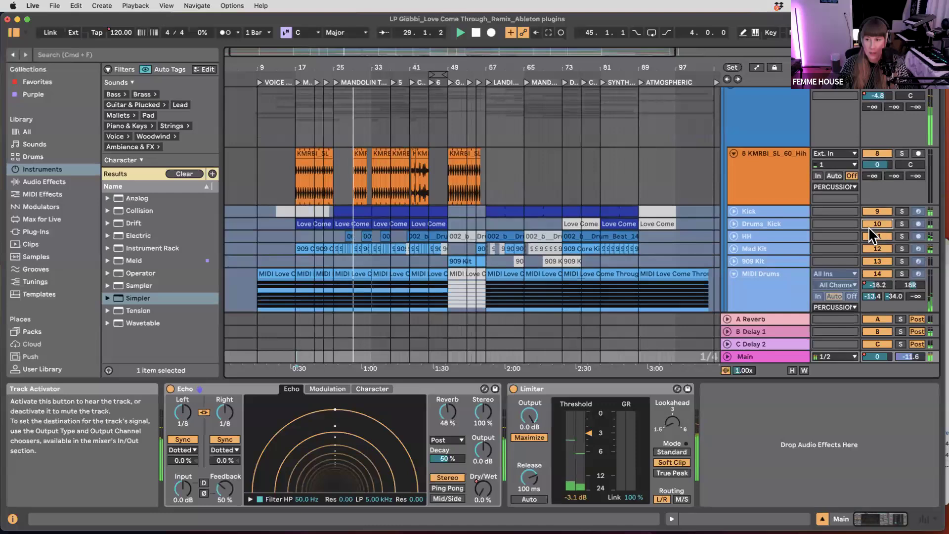
- Unfold the Kick track inside the PERCUSSION group to show its clips in detail
scroll(603, 227, "down", 3)
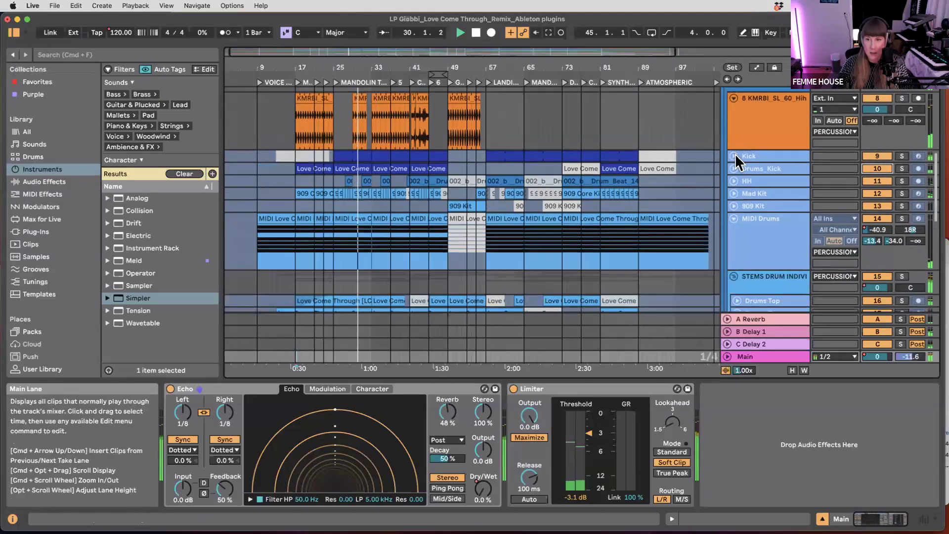
scroll(338, 175, "up", 3)
scroll(369, 172, "up", 3)
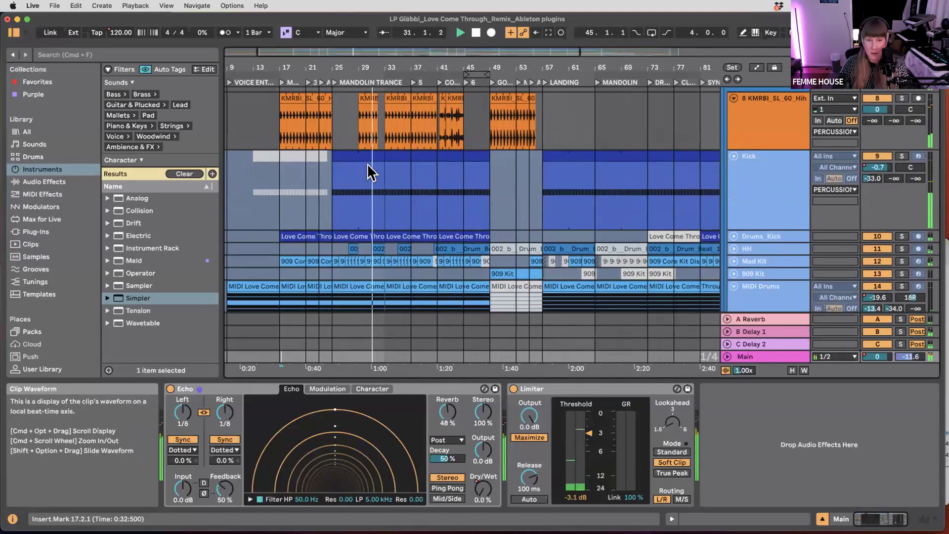
- Solo the STEMS DRUM INDIVIDUAL group during playback and bring all its tracks into view
scroll(445, 190, "down", 6)
scroll(445, 187, "down", 2)
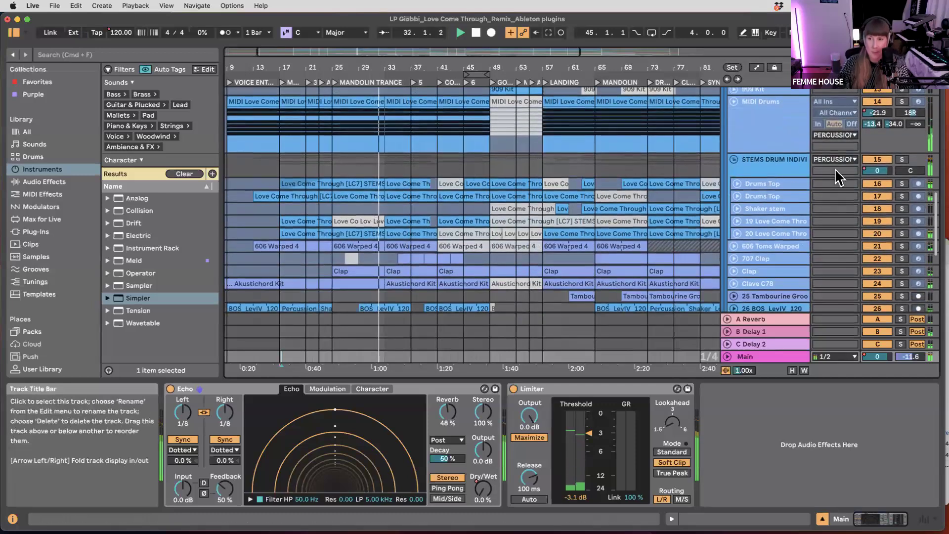
left_click(901, 159)
scroll(481, 197, "down", 2)
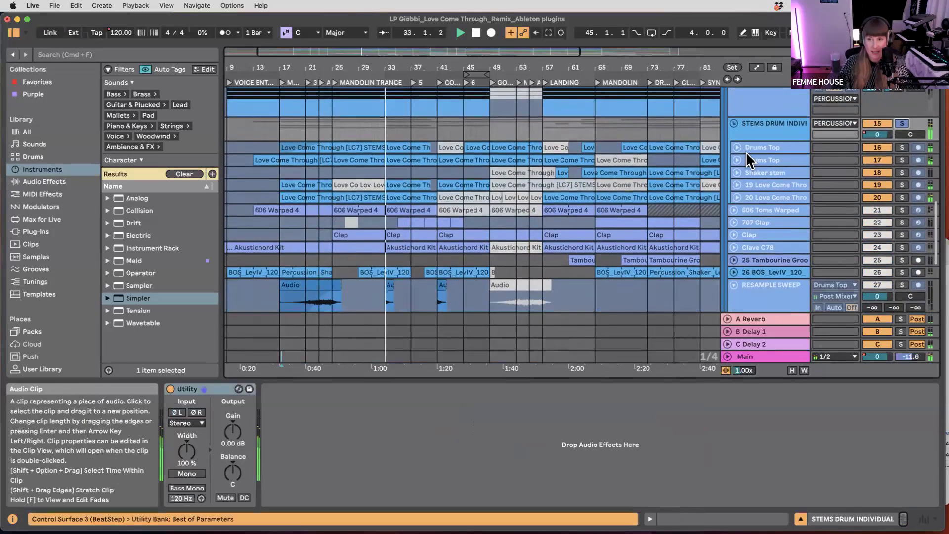
- Unfold both Drums Top tracks, review their clips across the whole arrangement, and stop playback
left_click(736, 148)
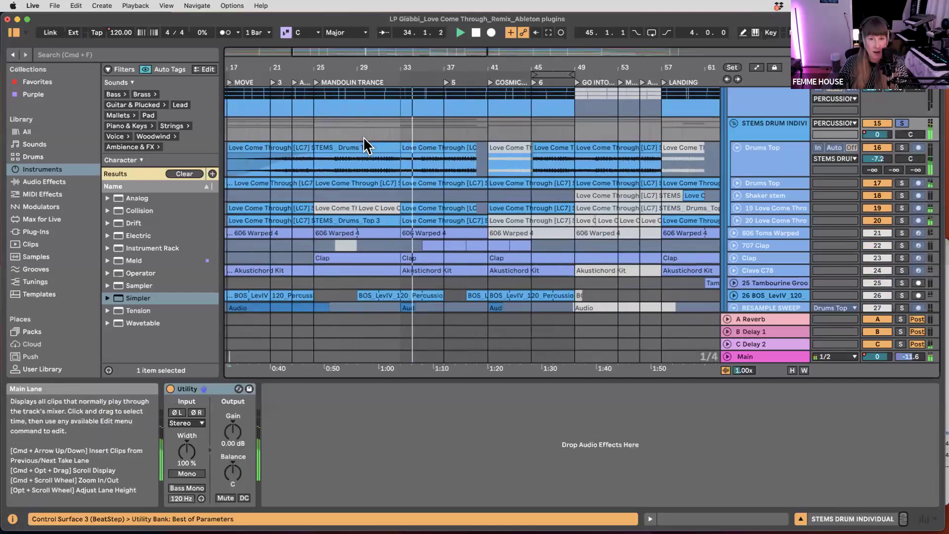
scroll(363, 137, "up", 5)
left_click(737, 183)
scroll(761, 175, "down", 1)
left_click(760, 174)
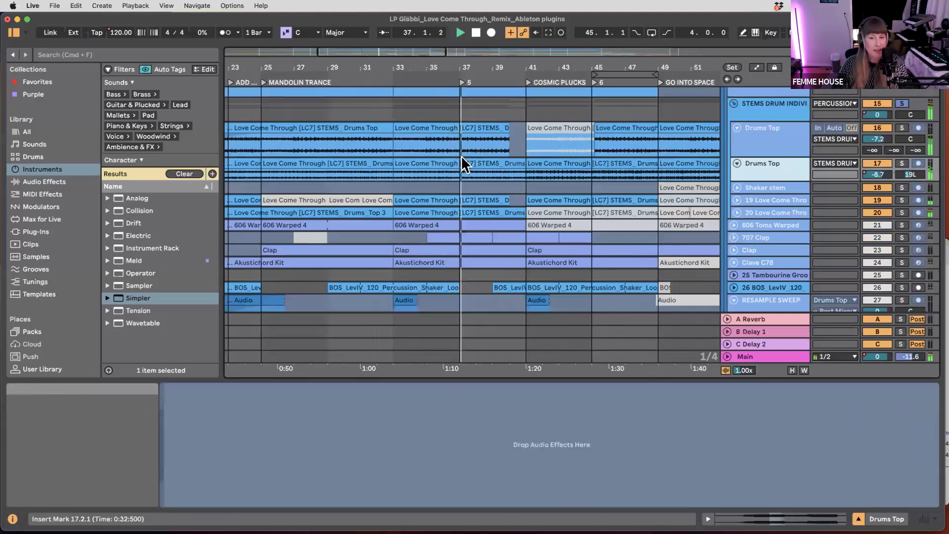
scroll(461, 206, "down", 10)
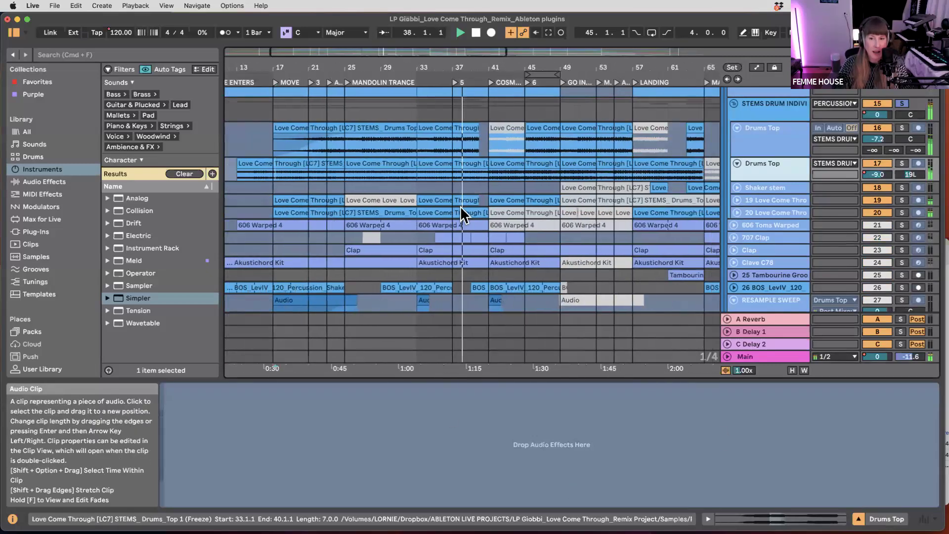
scroll(570, 182, "down", 5)
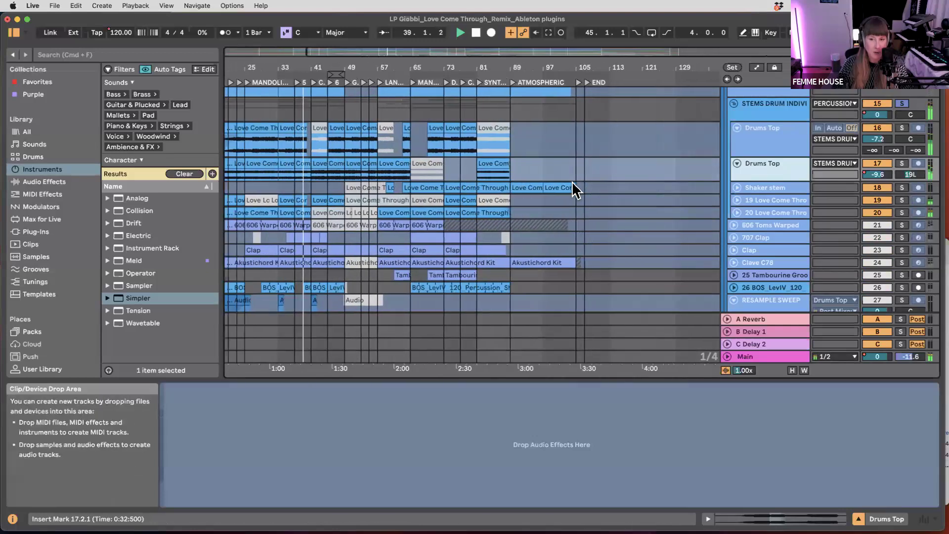
key("space")
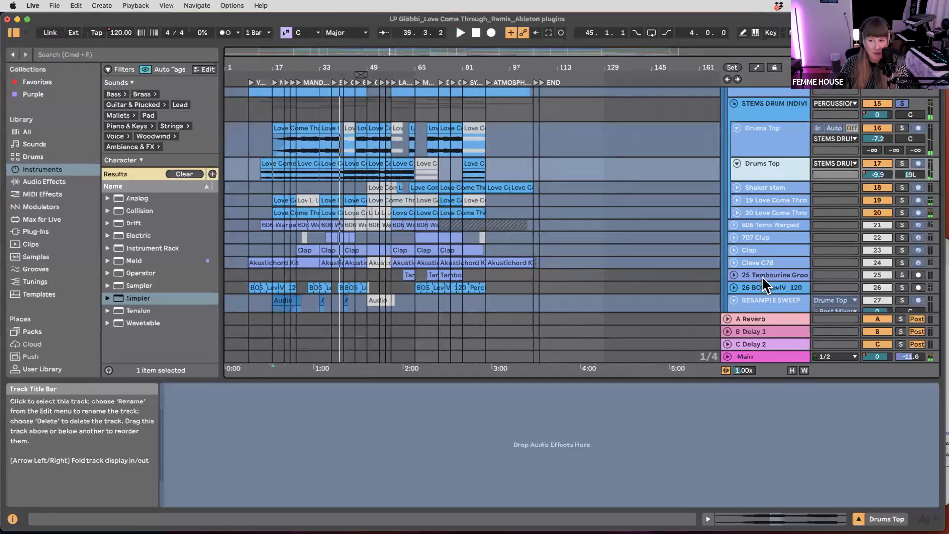
- Show the Freeze Track option for the 25 Tambourine Groove track and close the options without applying it
left_click(762, 279)
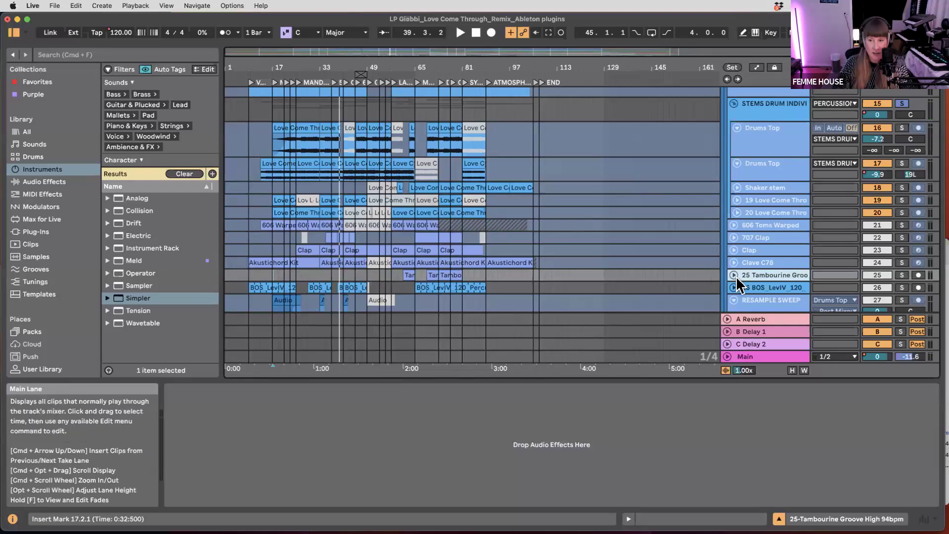
right_click(743, 277)
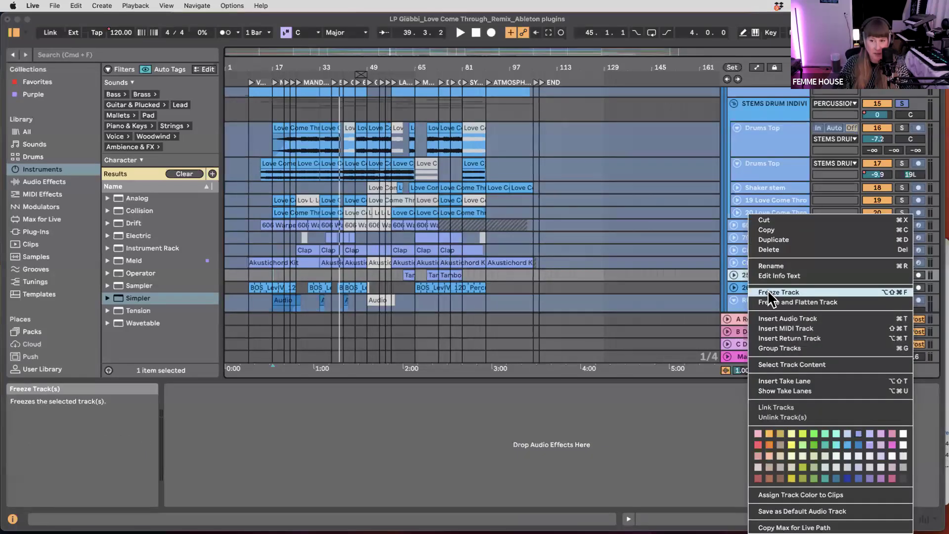
left_click(573, 275)
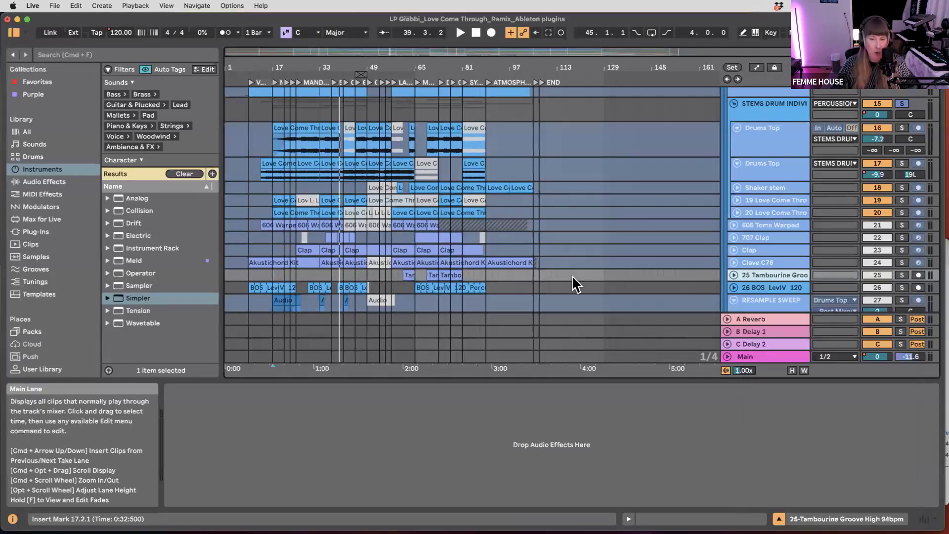
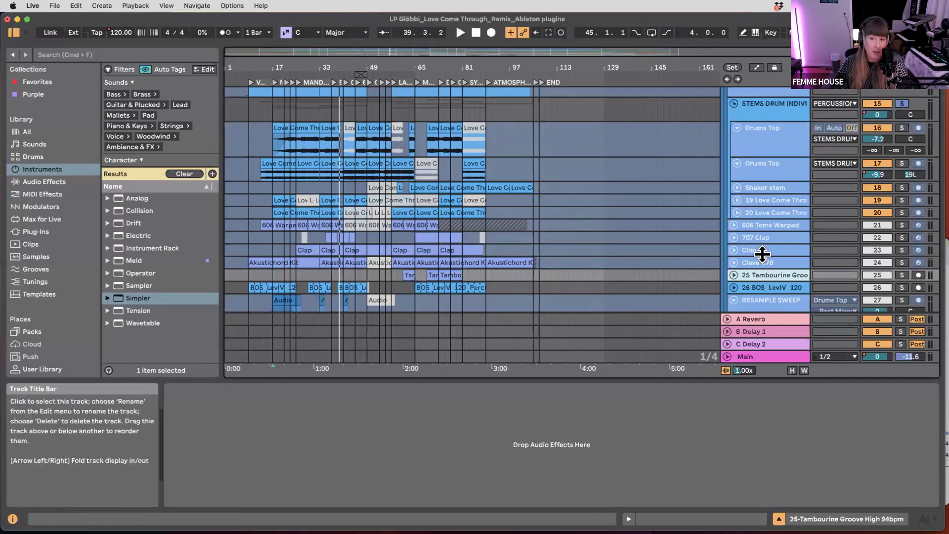
- Show the Unfreeze Track option for the Clave C78 track without applying it, and inspect the track's device chain up to Echo
right_click(760, 271)
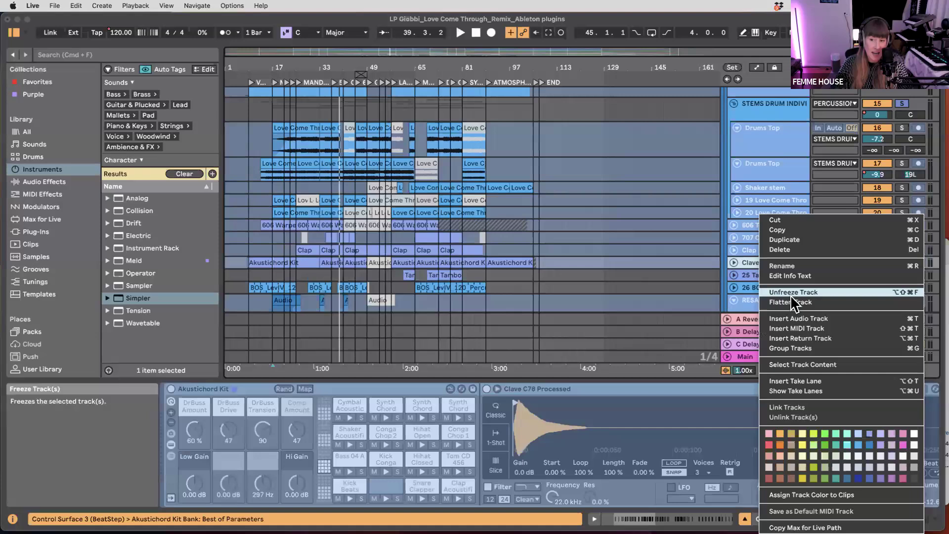
left_click(753, 271)
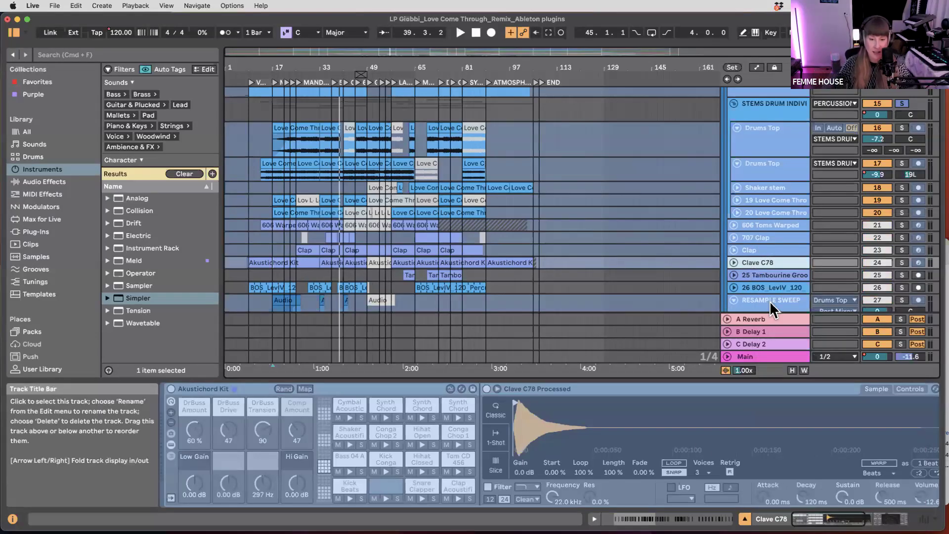
scroll(504, 439, "right", 5)
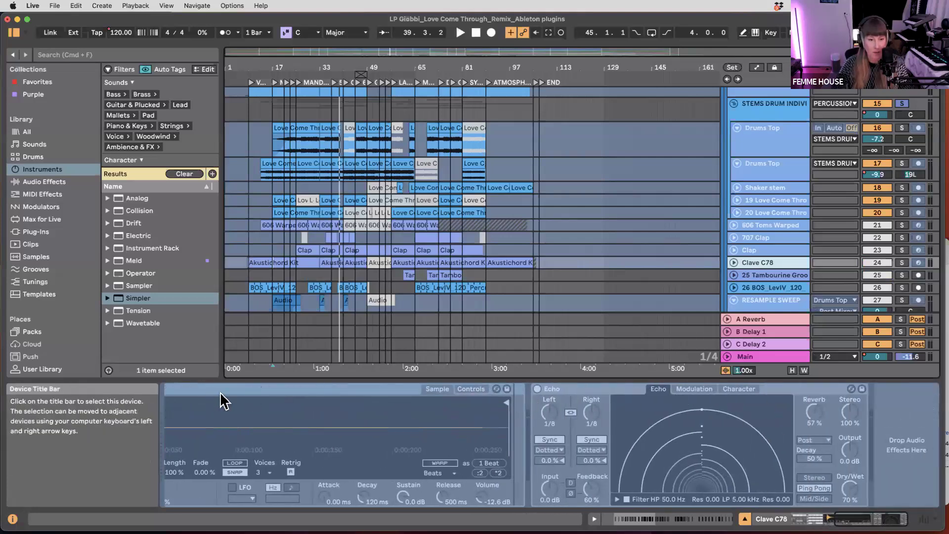
scroll(198, 408, "left", 5)
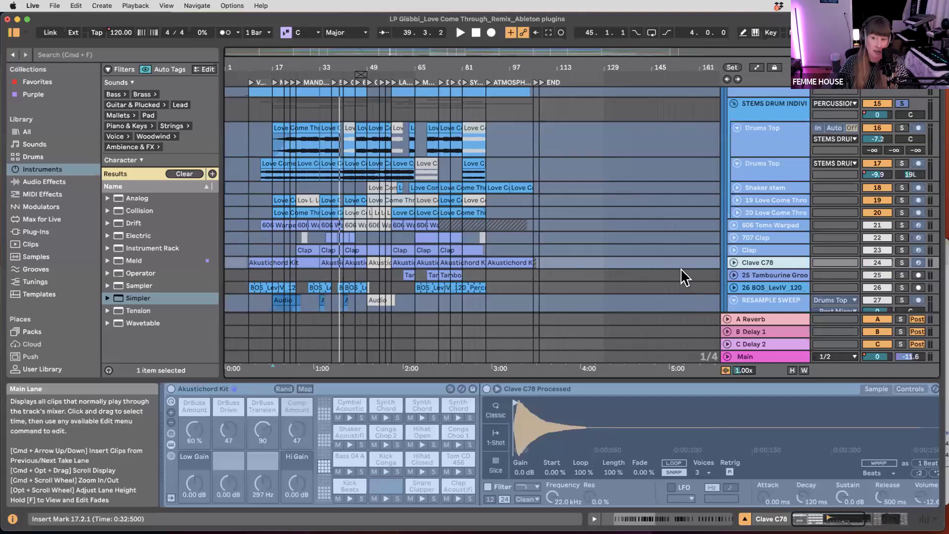
- Turn off the solo on the STEMS DRUM INDIVIDUAL group and look over the remaining instrument subgroups
scroll(756, 229, "up", 3)
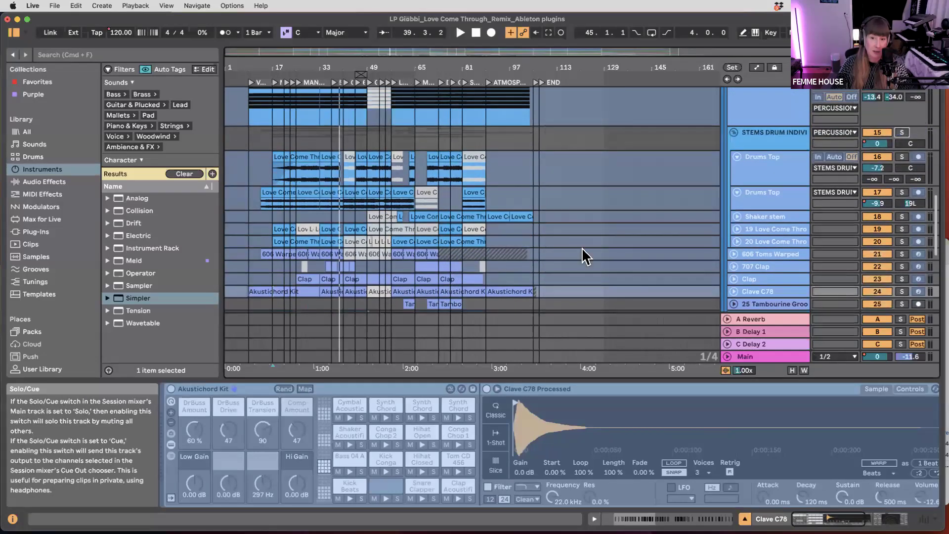
scroll(483, 243, "down", 8)
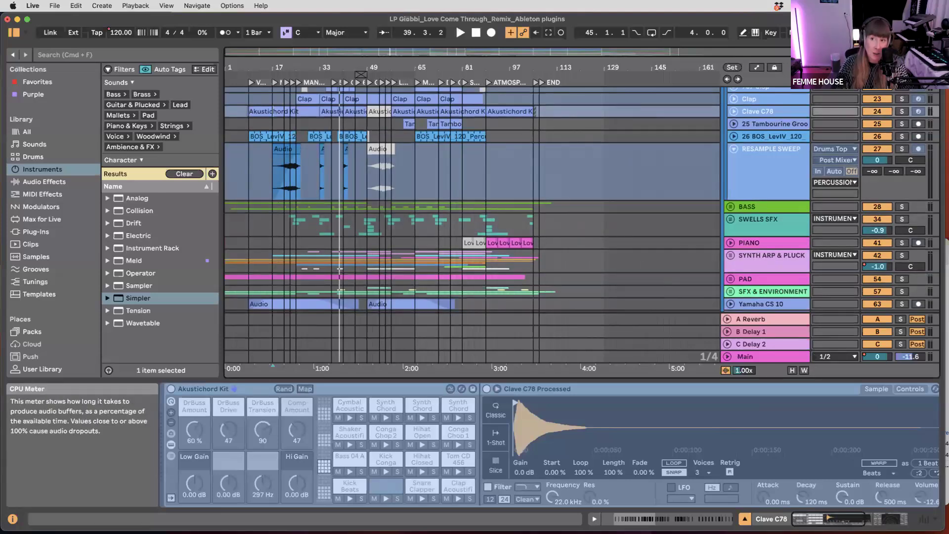
scroll(525, 292, "up", 4)
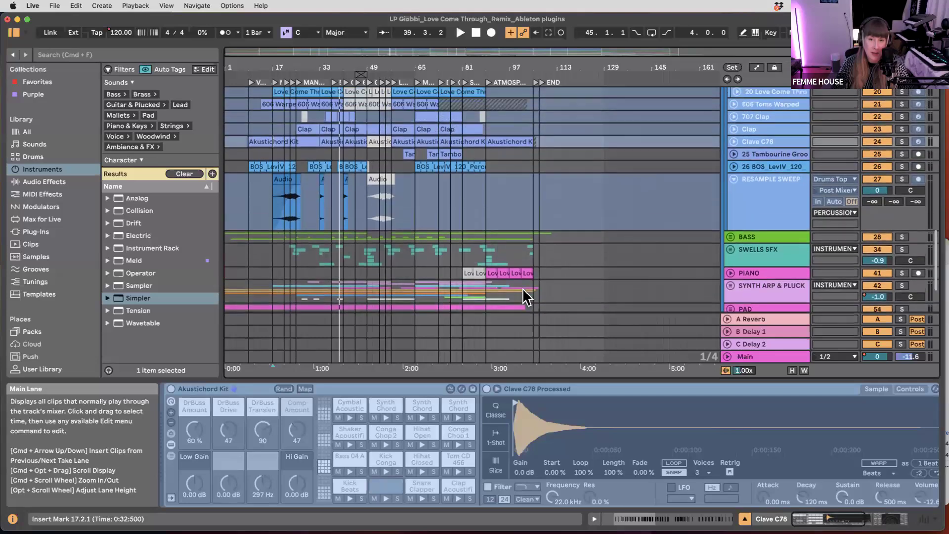
scroll(582, 275, "down", 5)
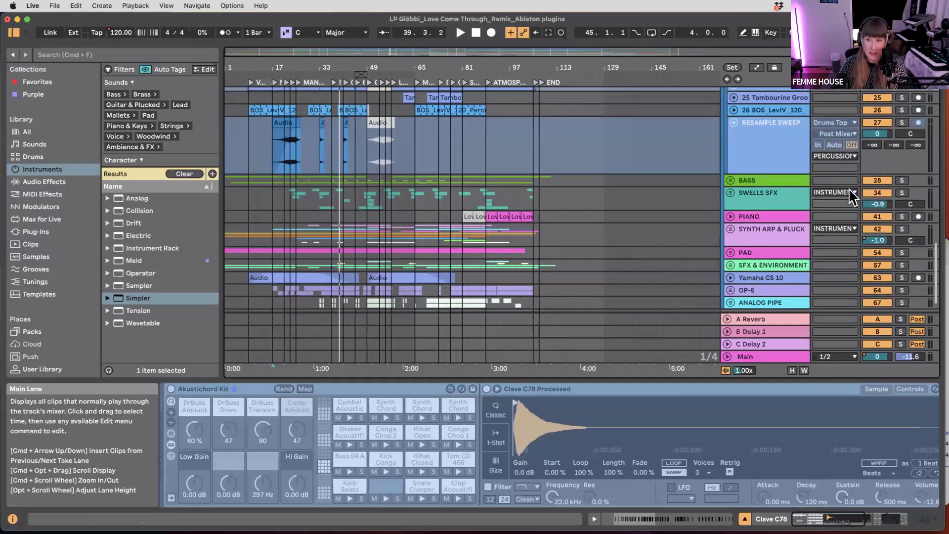
- Solo the SWELLS SFX group and play the arrangement from bar 23
left_click(902, 193)
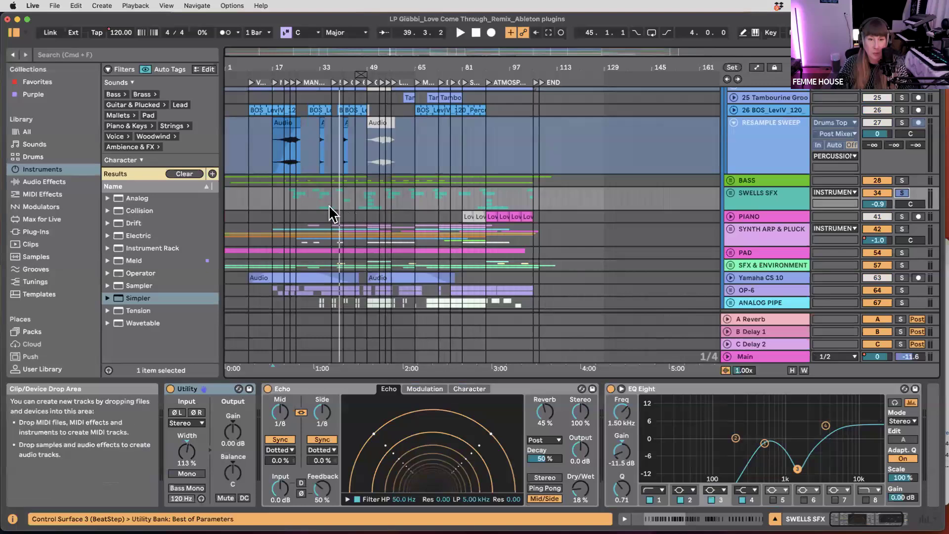
left_click(295, 209)
key("space")
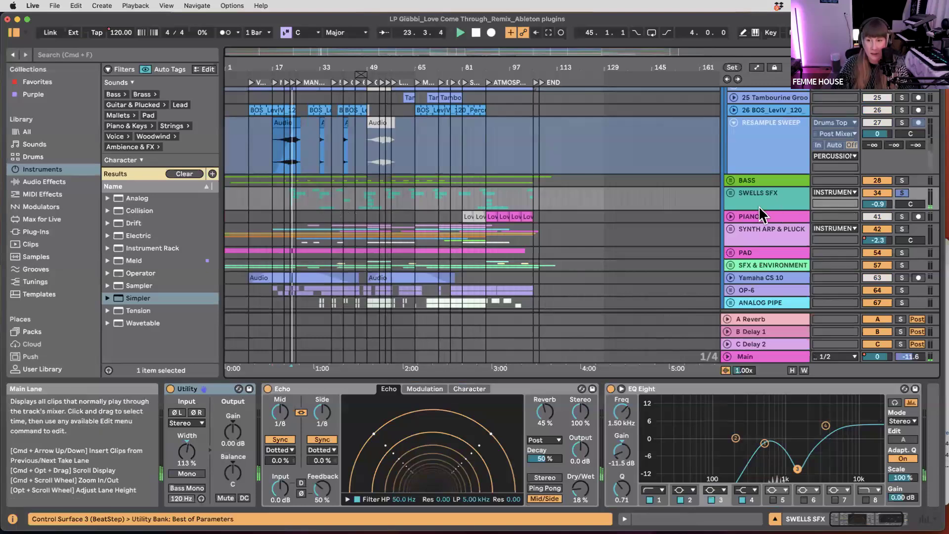
- Unfold the SWELLS SFX group and examine where its swell, crash and noise clips sit in the arrangement during playback
left_click(730, 192)
key("plus")
key("plus")
scroll(500, 269, "down", 7)
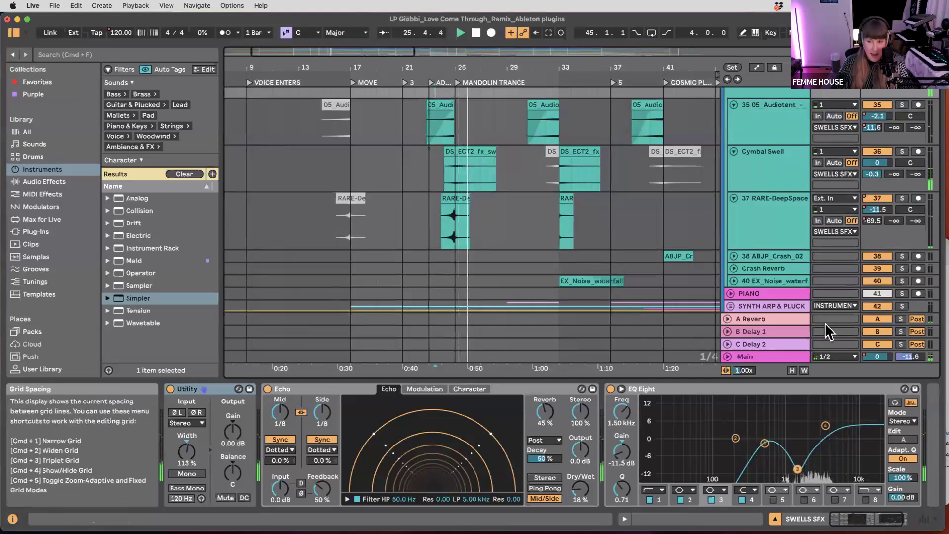
key("Tab")
key("Tab")
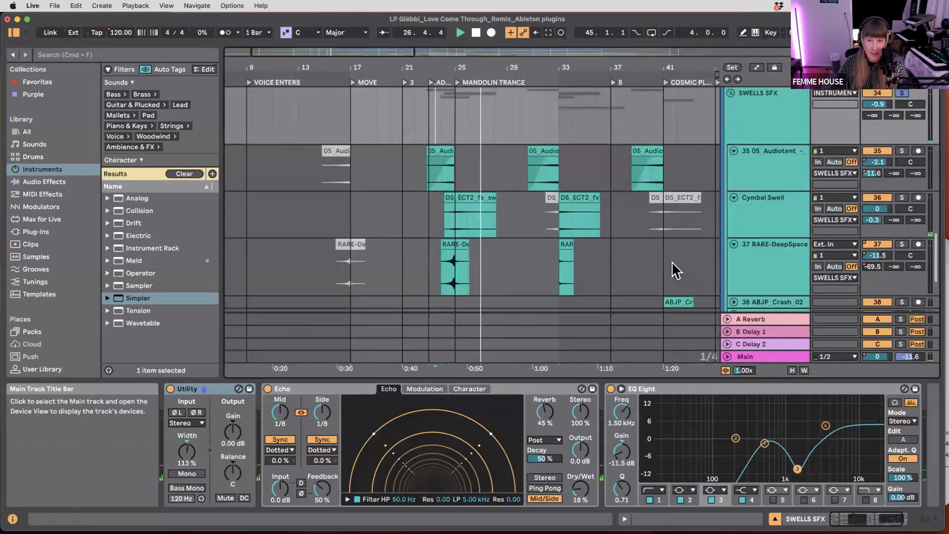
scroll(673, 267, "right", 4)
scroll(380, 179, "down", 6)
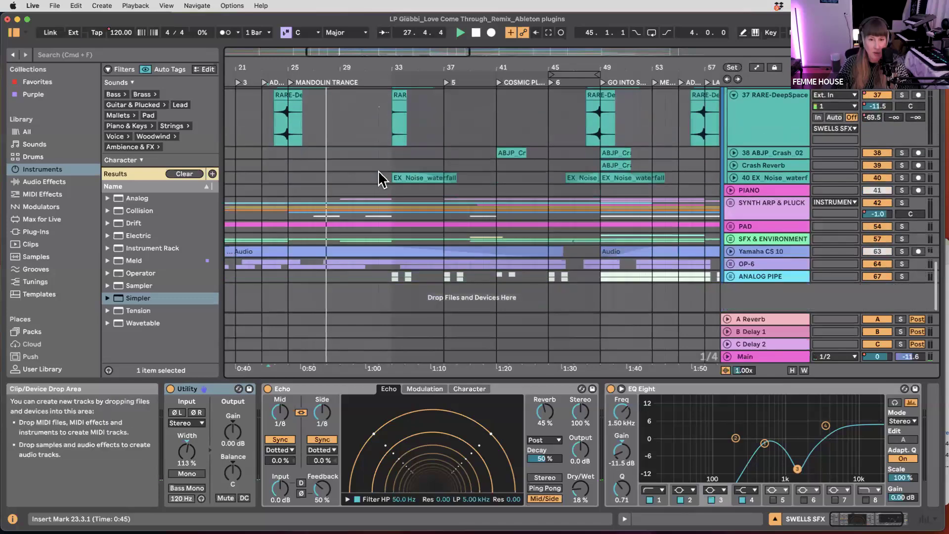
- Turn off the solo on SWELLS SFX, play from bar 22, and follow how its clips lead into the MANDOLIN TRANCE section
scroll(655, 186, "up", 5)
scroll(678, 181, "up", 5)
key("space")
scroll(418, 206, "left", 5)
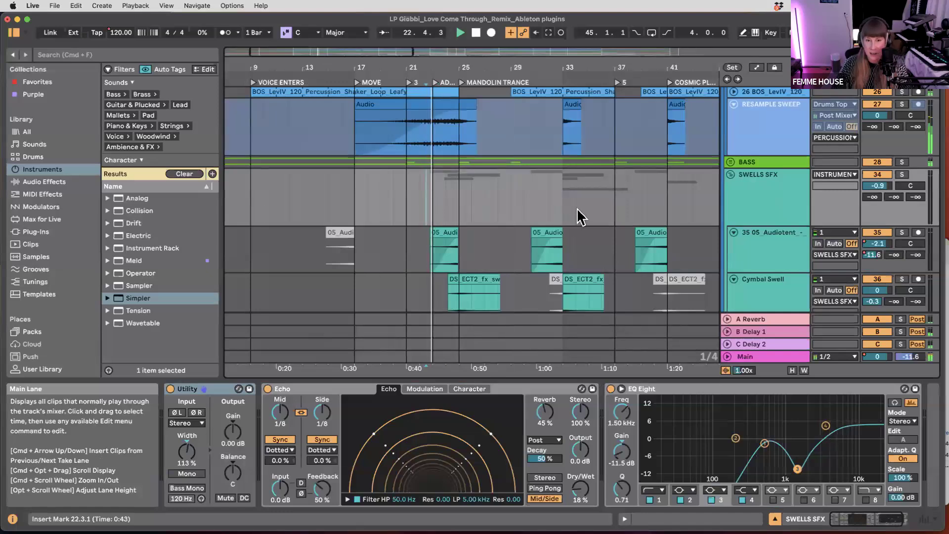
scroll(567, 227, "down", 5)
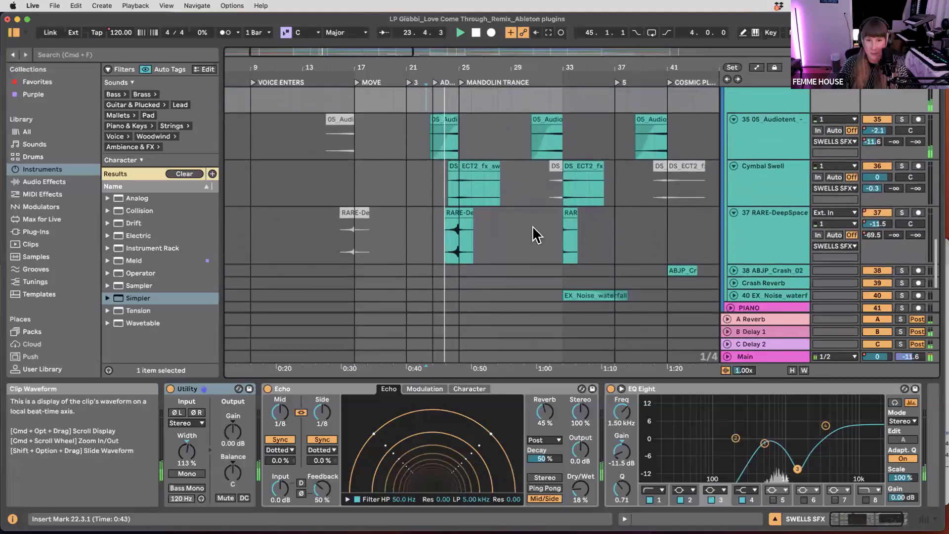
scroll(508, 227, "up", 5)
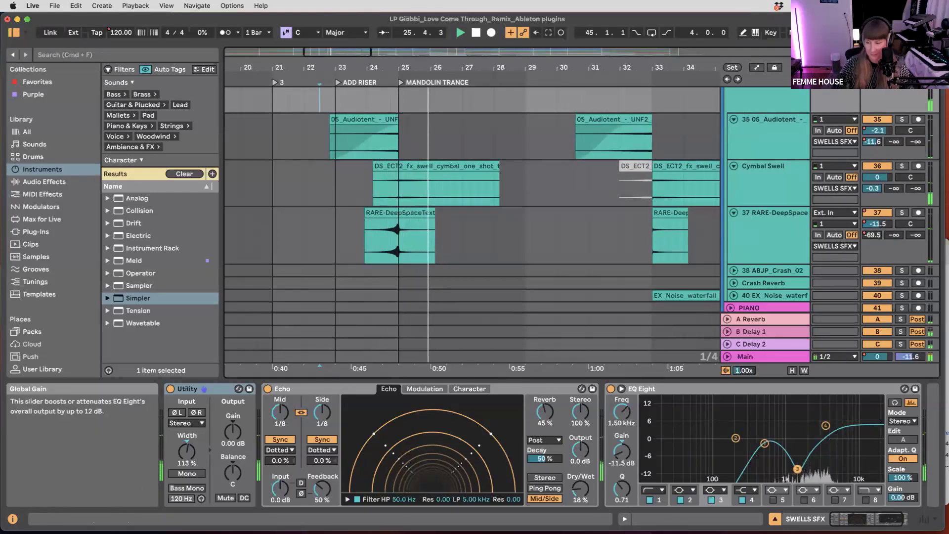
scroll(476, 262, "down", 4)
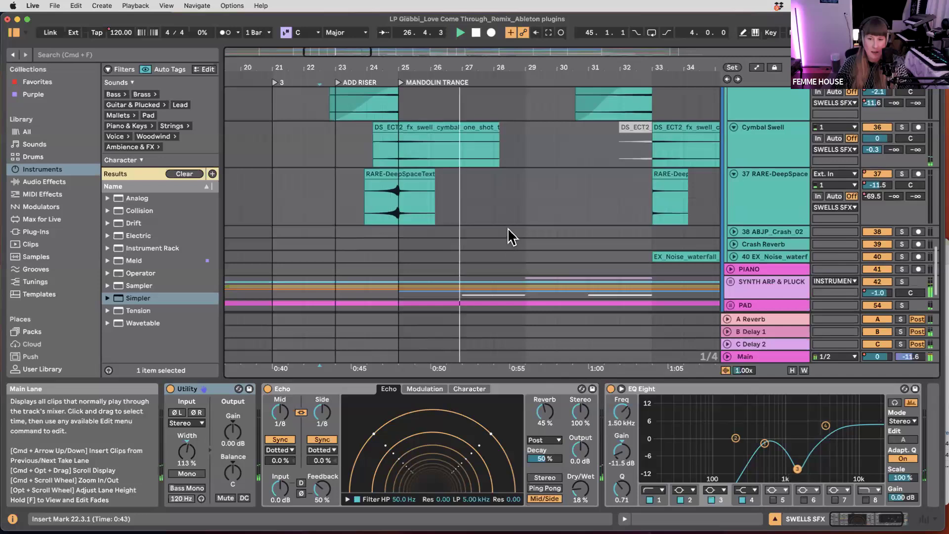
scroll(618, 190, "down", 10)
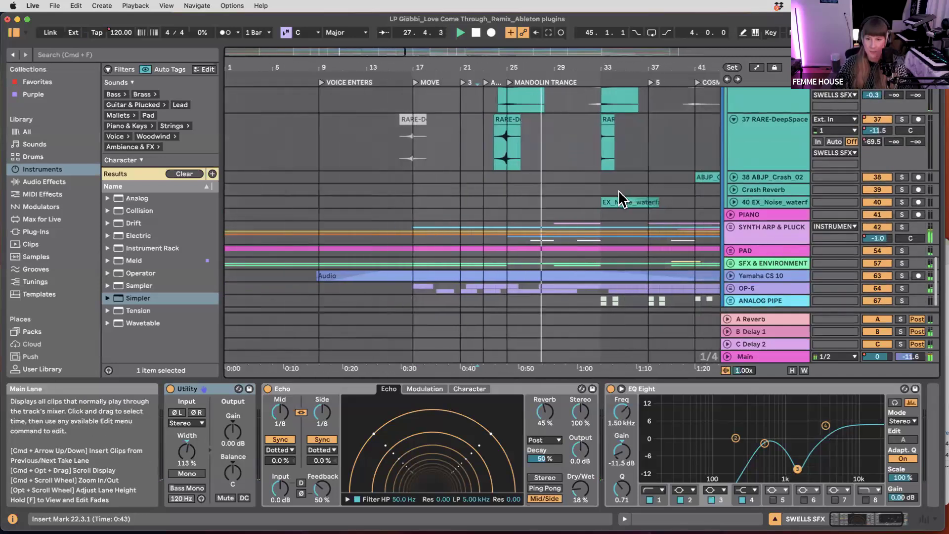
- Solo and unfold the SYNTH ARP & PLUCKS group and look over its pluck and arp tracks during playback
scroll(490, 235, "up", 5)
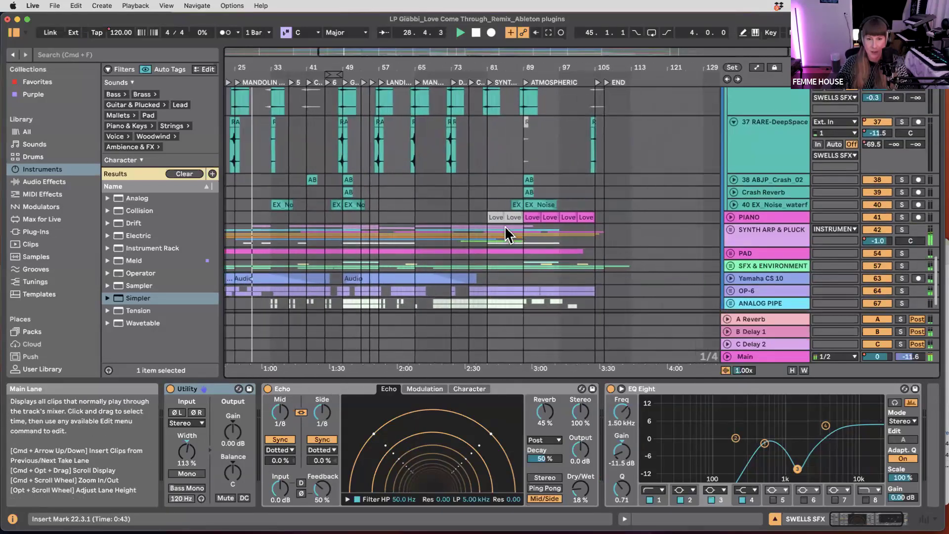
scroll(653, 260, "down", 2)
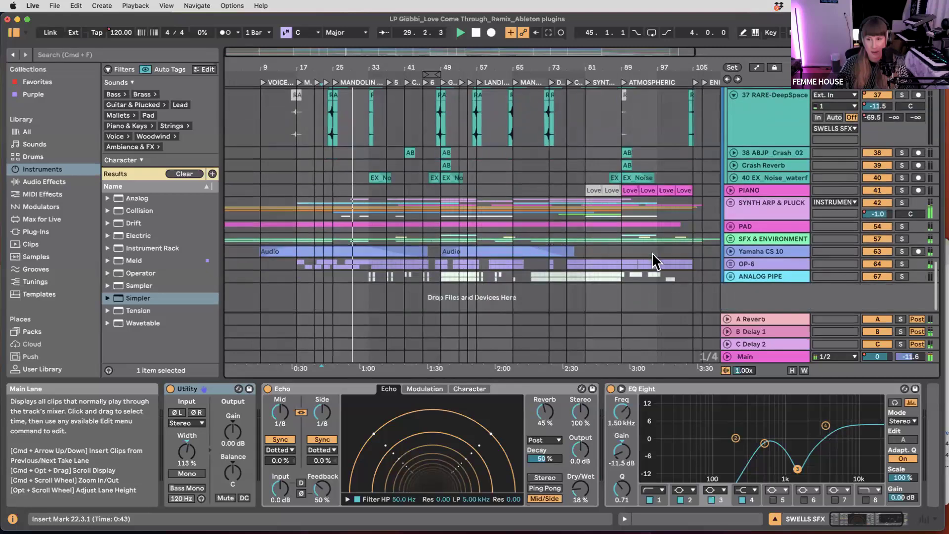
left_click(901, 203)
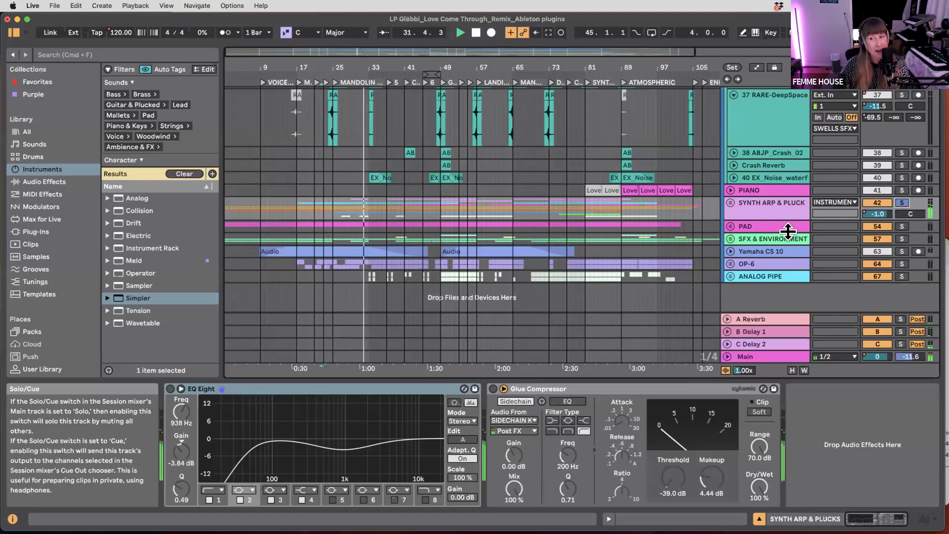
left_click(731, 202)
scroll(621, 207, "down", 10)
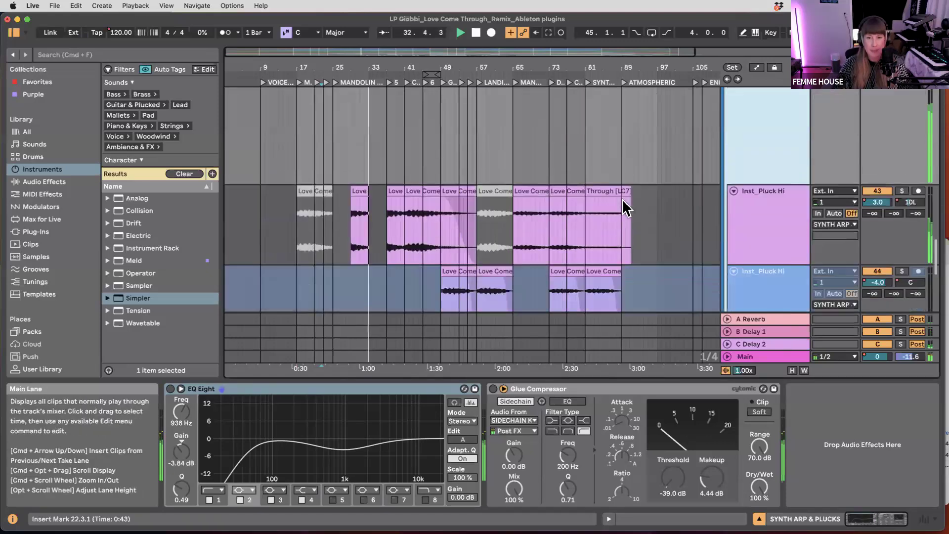
scroll(614, 217, "down", 2)
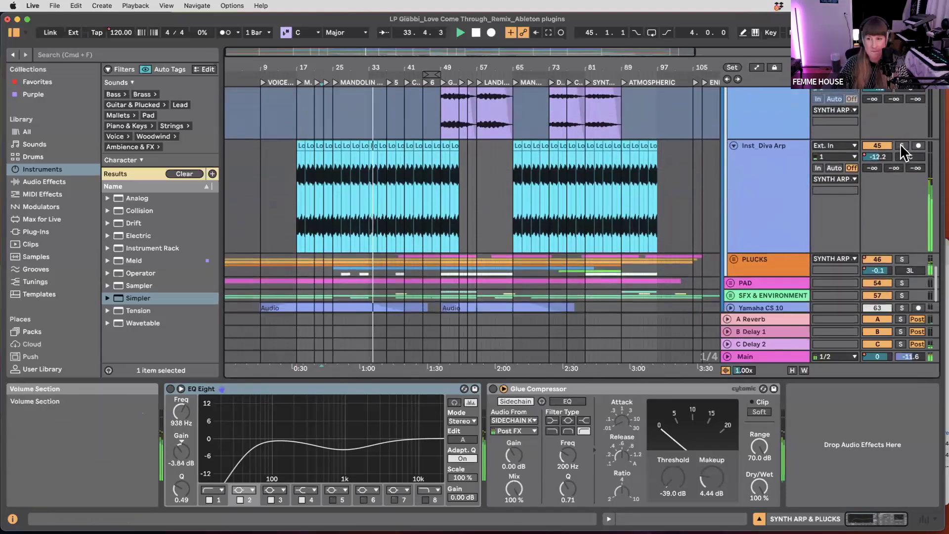
- Solo the Inst_Diva Arp track and examine how its repeated clips join between bars 31 and 41
left_click(353, 240)
scroll(345, 206, "up", 5)
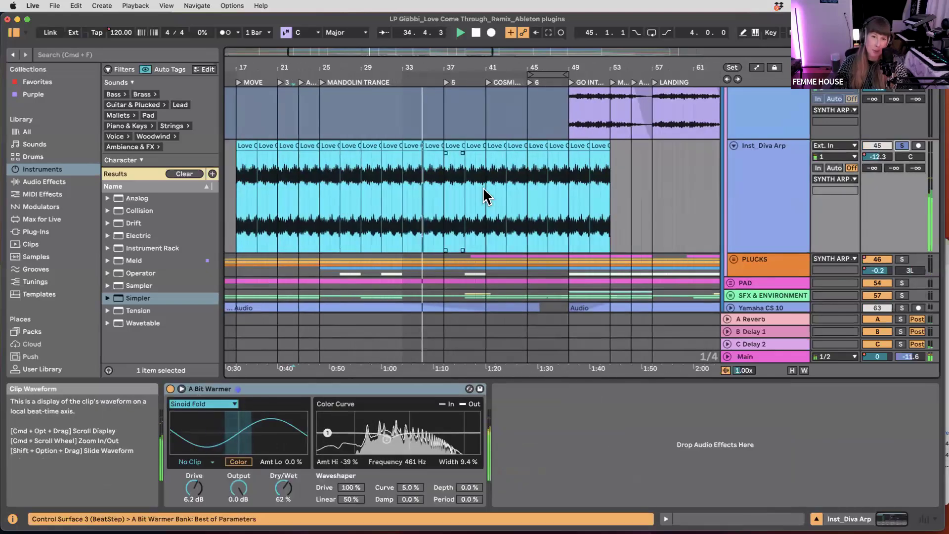
scroll(446, 188, "up", 8)
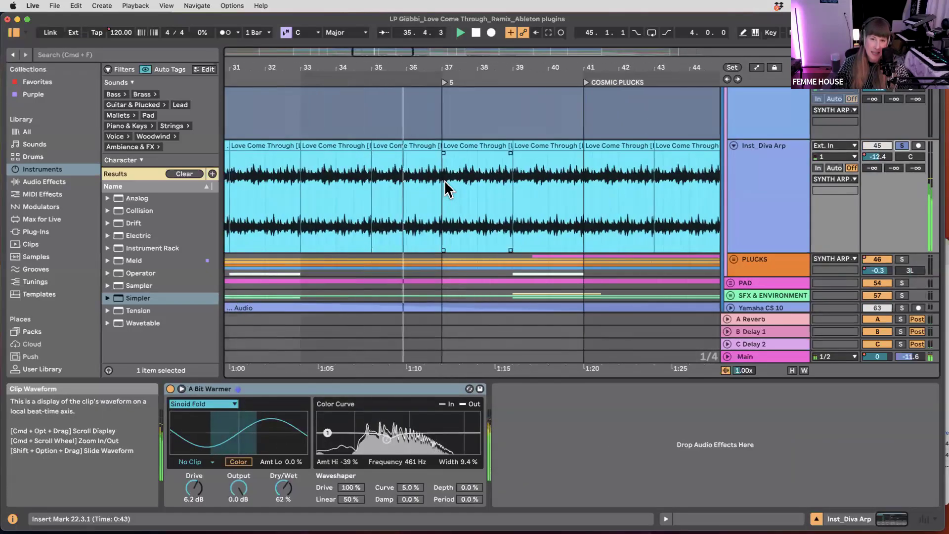
left_click(407, 144)
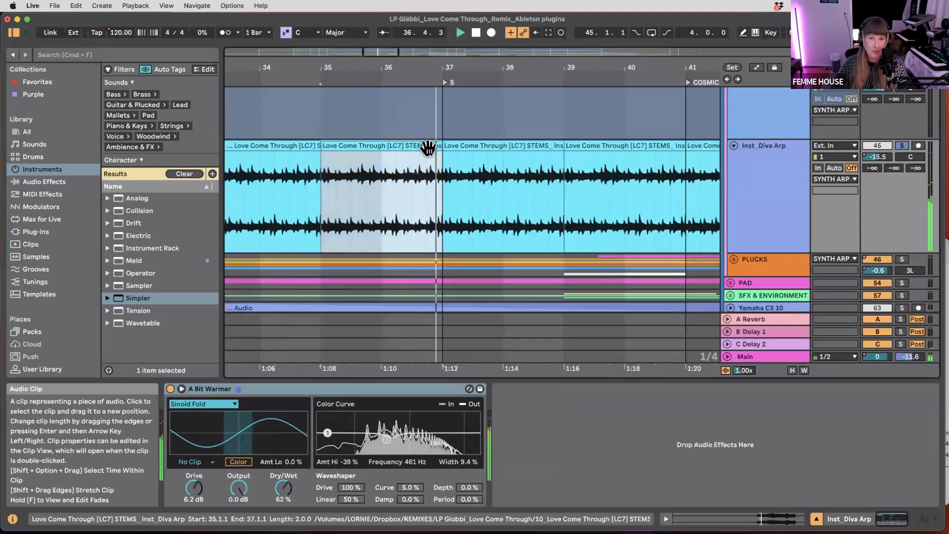
scroll(394, 185, "down", 10)
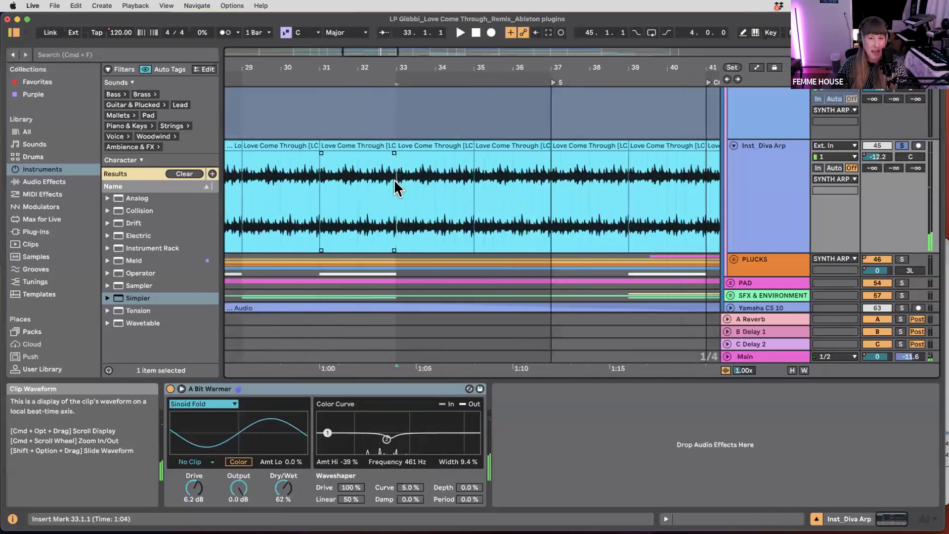
scroll(378, 195, "left", 5)
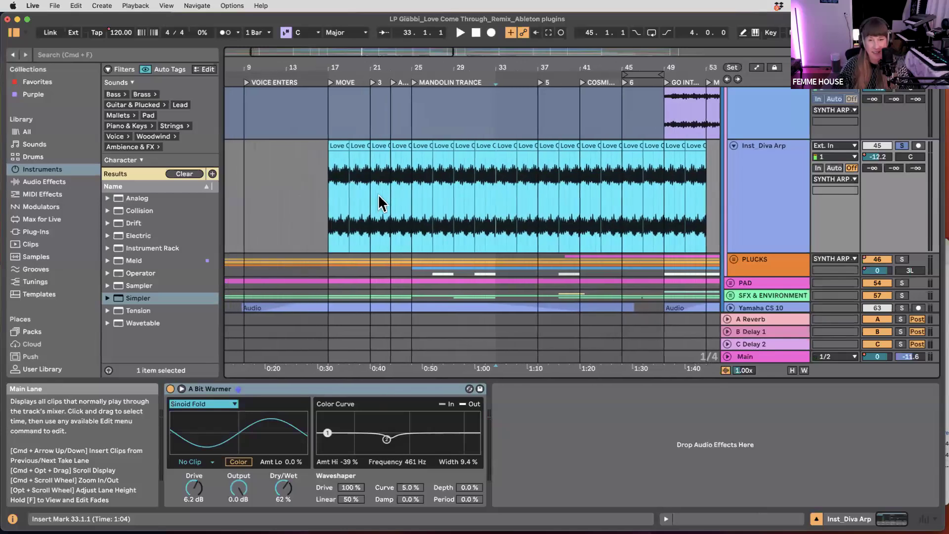
- Add a short crossfade between the first two Inst_Diva Arp clips where they meet at bar 19
scroll(338, 200, "up", 2)
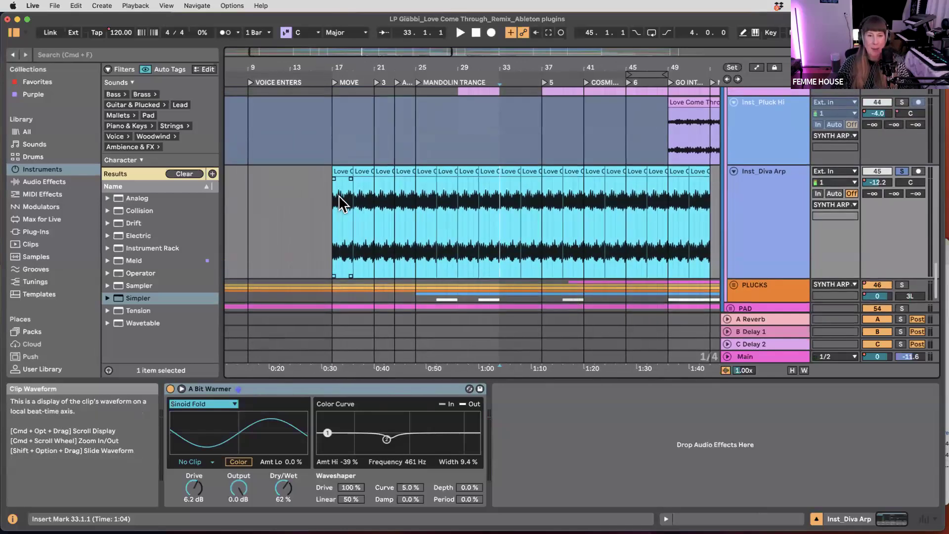
scroll(339, 195, "up", 8)
scroll(413, 195, "up", 4)
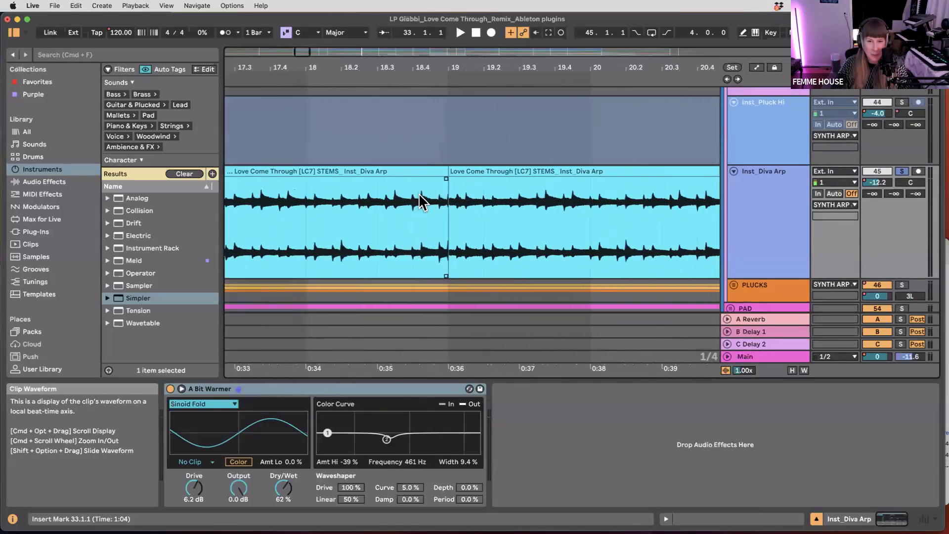
mouse_move(455, 180)
left_mouse_down()
mouse_move(476, 187)
mouse_move(447, 181)
left_mouse_up()
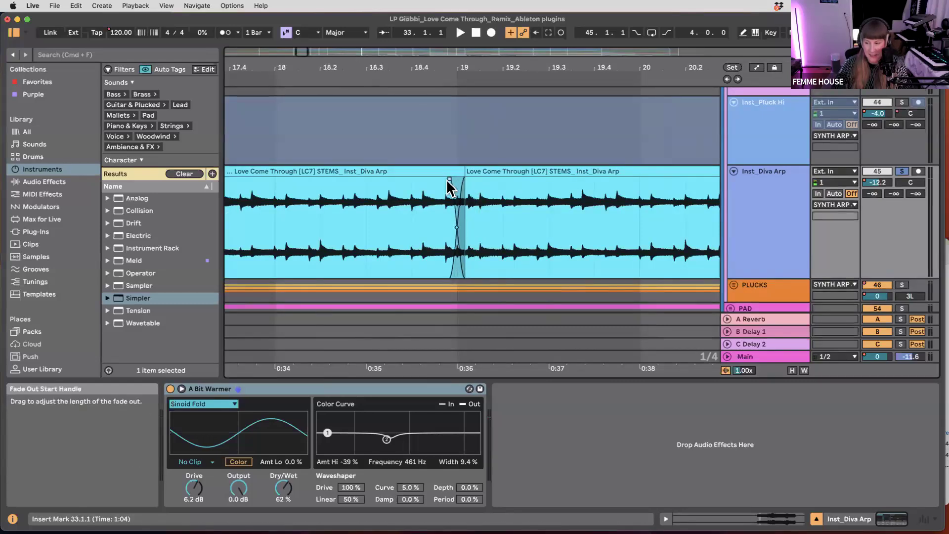
left_click(465, 188)
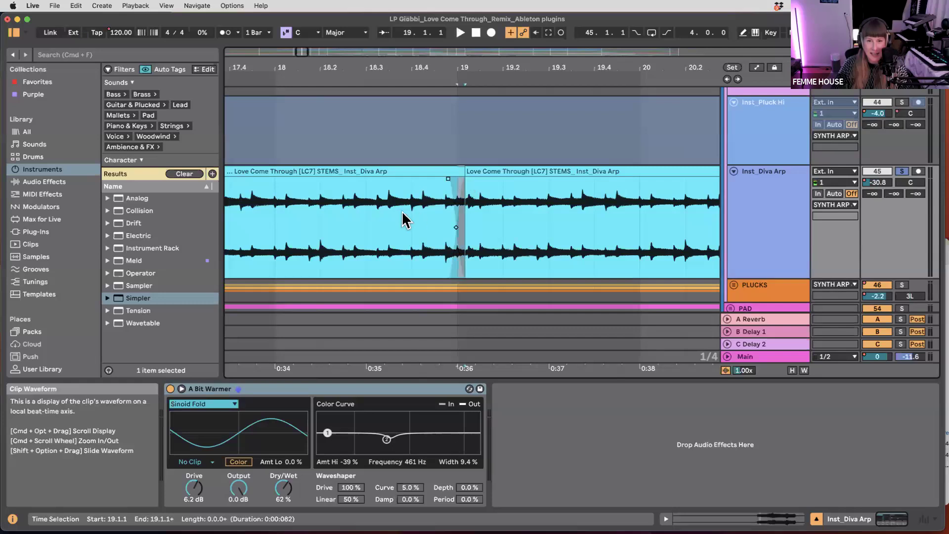
- Play the Inst_Diva Arp track from 18.3.1 to hear the crossfade at bar 19
scroll(398, 220, "down", 3)
left_click(414, 203)
scroll(426, 201, "up", 5)
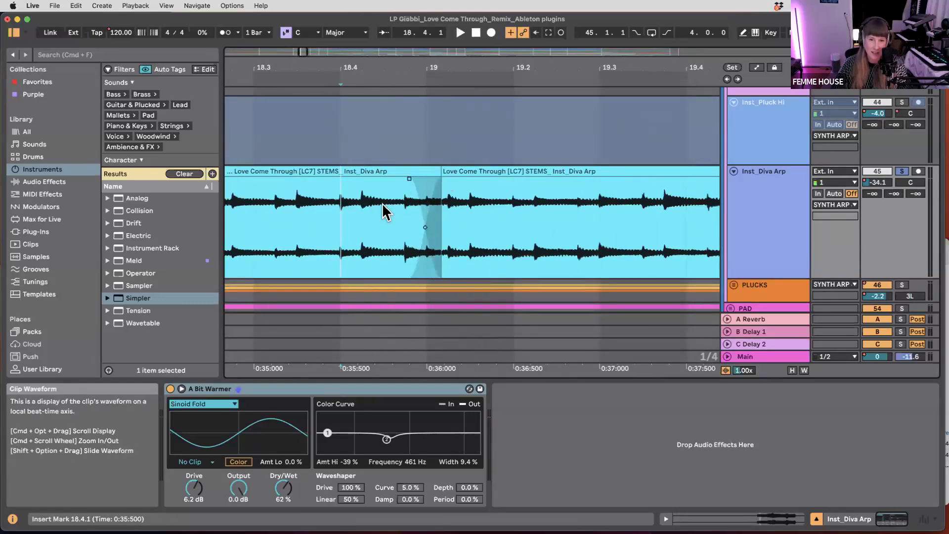
left_click(291, 200)
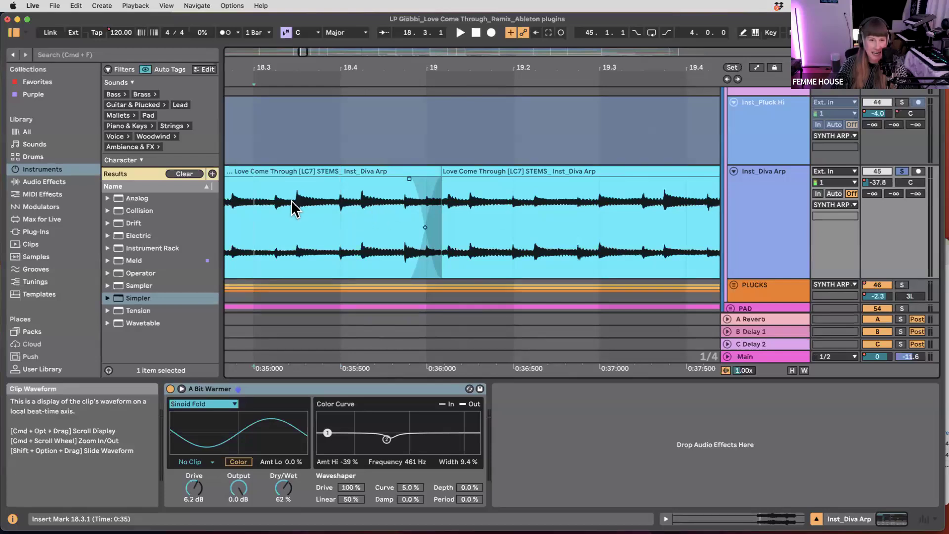
key("space")
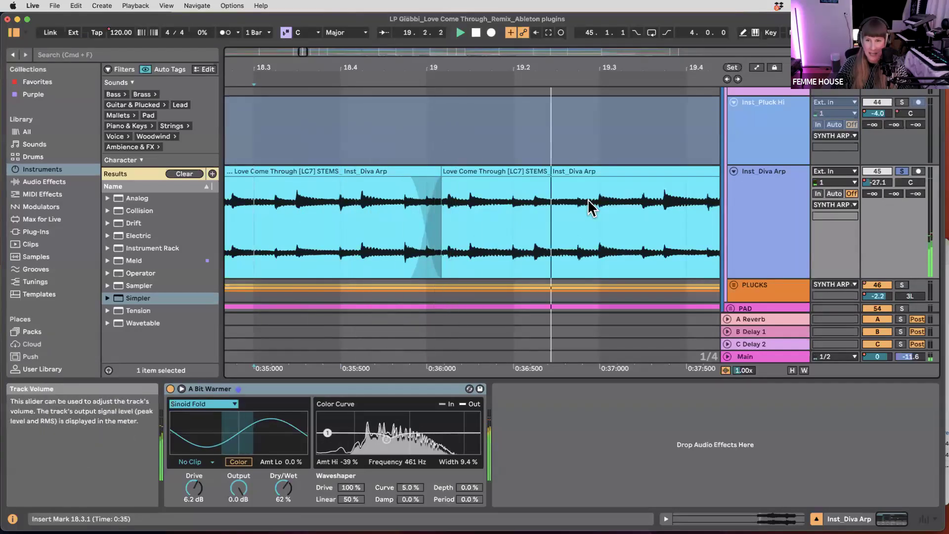
- Show the automation lanes and examine the track volume envelope across the Inst_Diva Arp clips
scroll(588, 200, "down", 6)
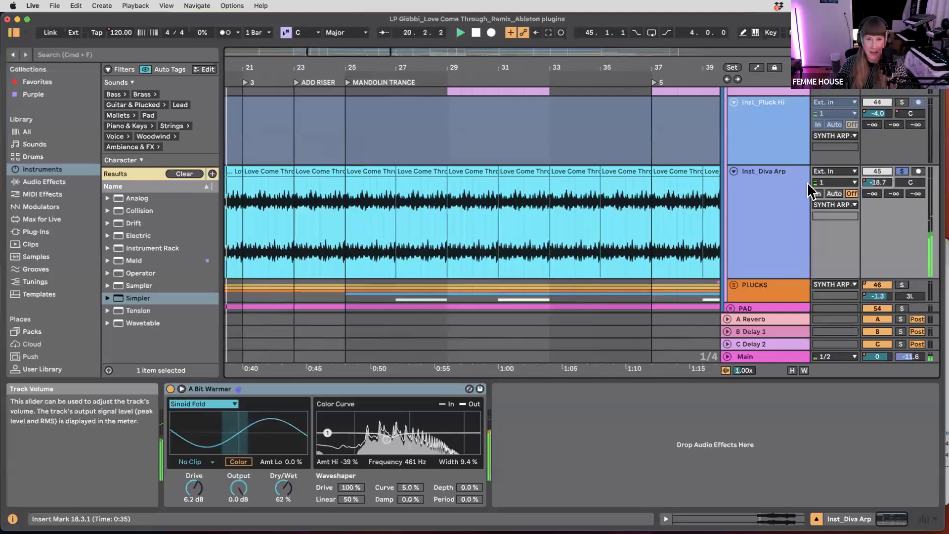
key("a")
scroll(549, 211, "down", 4)
mouse_move(414, 220)
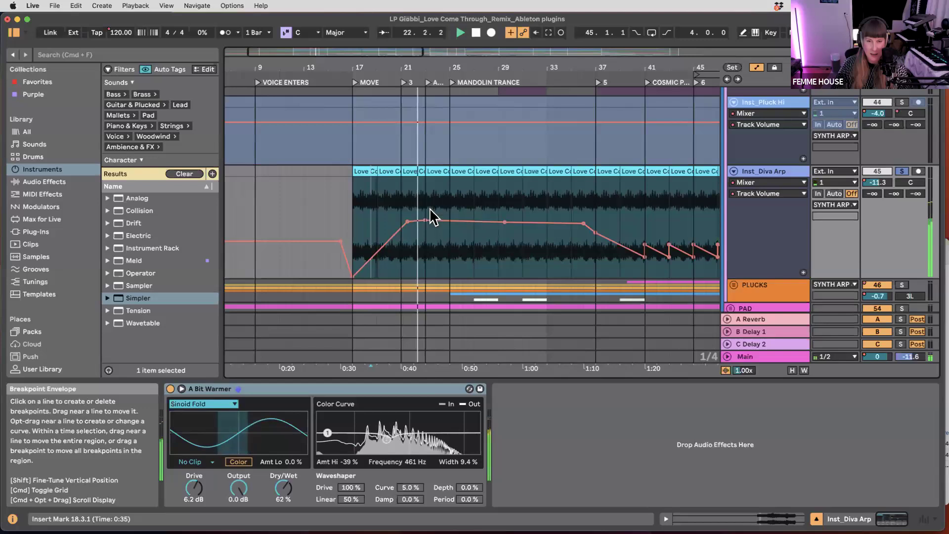
- Hide the automation and add short crossfades between the Inst_Diva Arp clips at bars 25 and 27
scroll(428, 214, "up", 8)
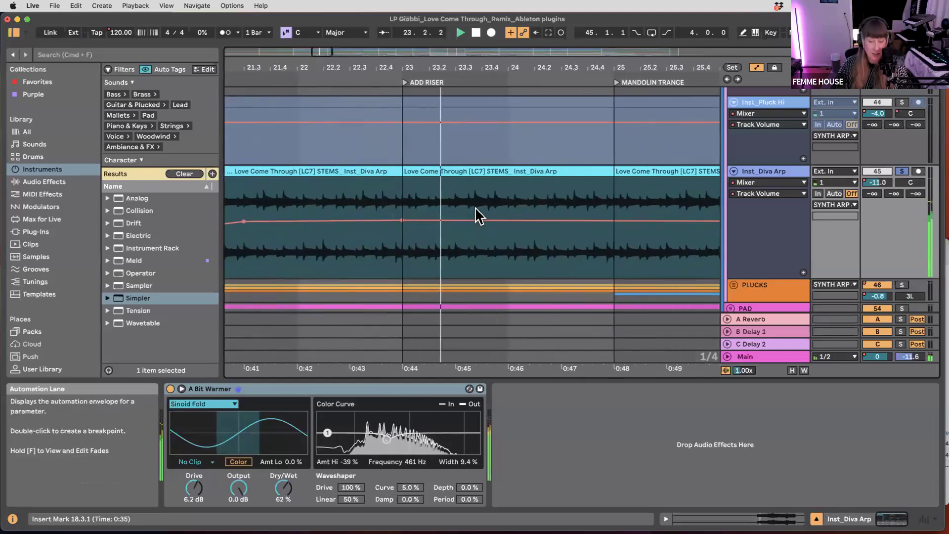
scroll(478, 214, "up", 4)
key("a")
mouse_move(321, 178)
left_mouse_down()
mouse_move(342, 180)
mouse_move(313, 187)
left_mouse_up()
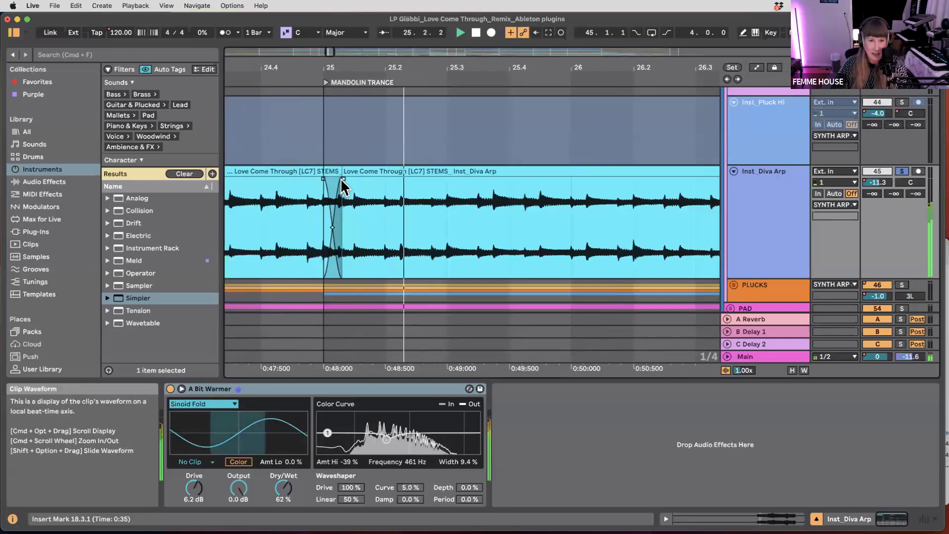
scroll(425, 186, "right", 10)
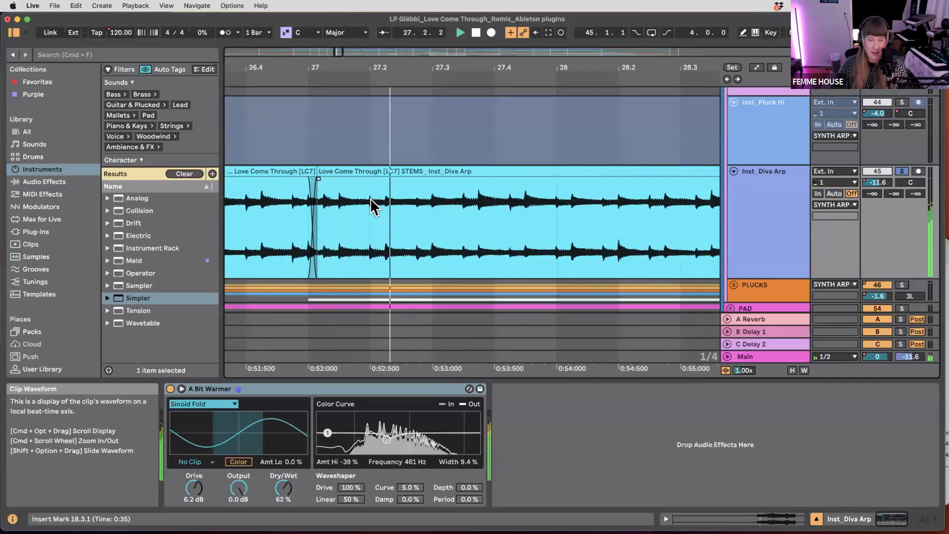
- Stop playback, look over the full row of Inst_Diva Arp clips, and turn off the track's solo
scroll(371, 197, "down", 8)
key("space")
scroll(383, 221, "down", 7)
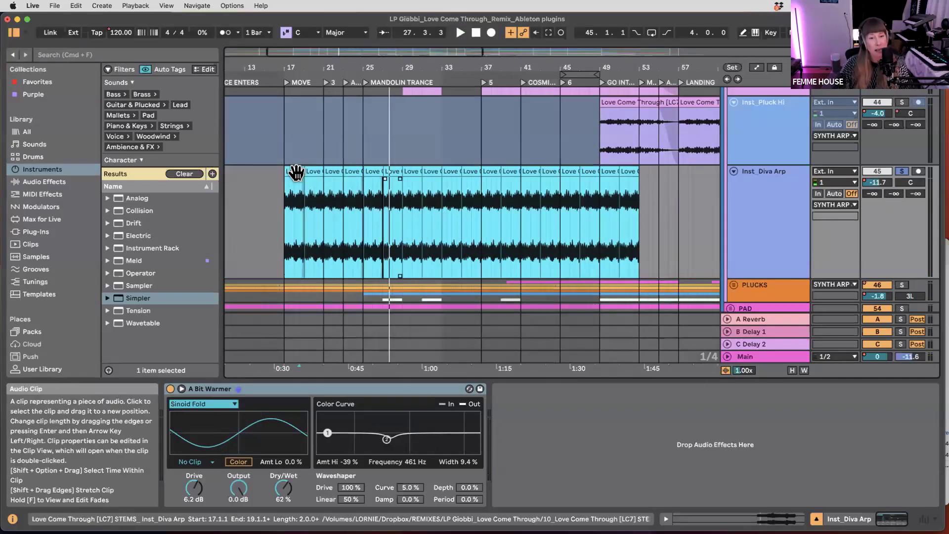
scroll(448, 188, "left", 5)
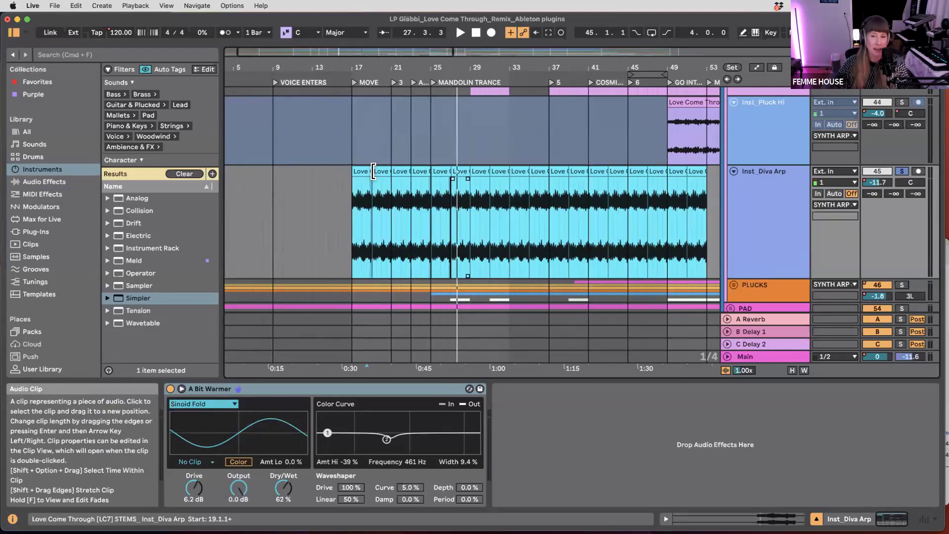
scroll(479, 186, "down", 3)
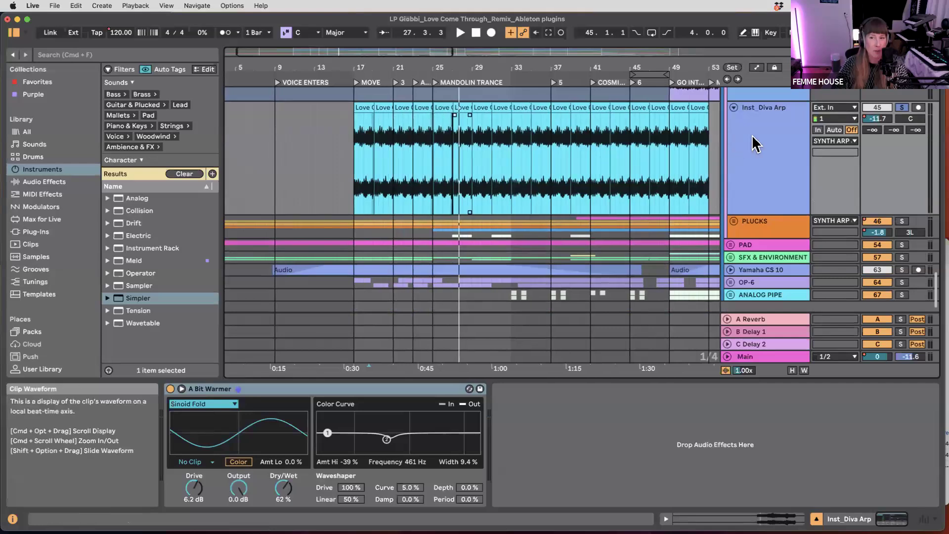
scroll(753, 143, "right", 4)
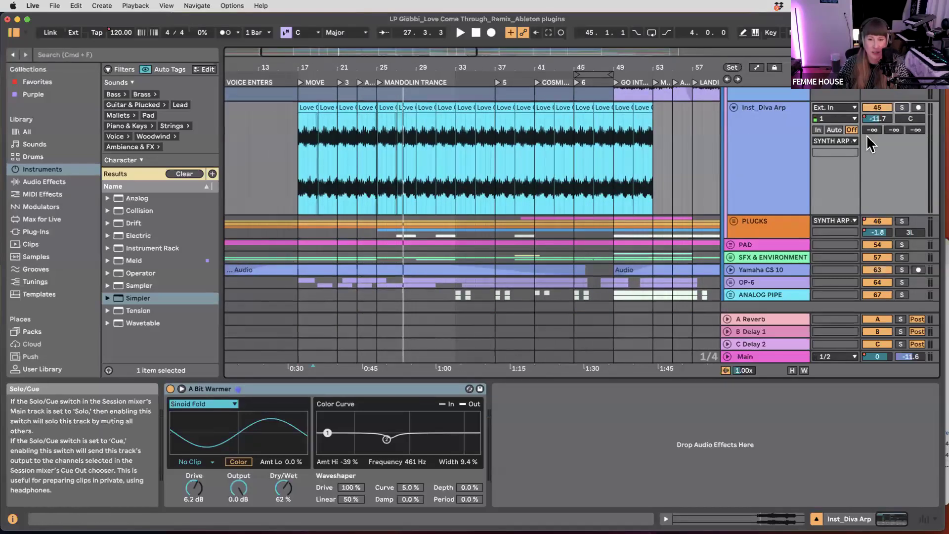
- Solo the PLUCKS subgroup and play the arrangement from 25.2.1
scroll(659, 203, "down", 2)
left_click(902, 203)
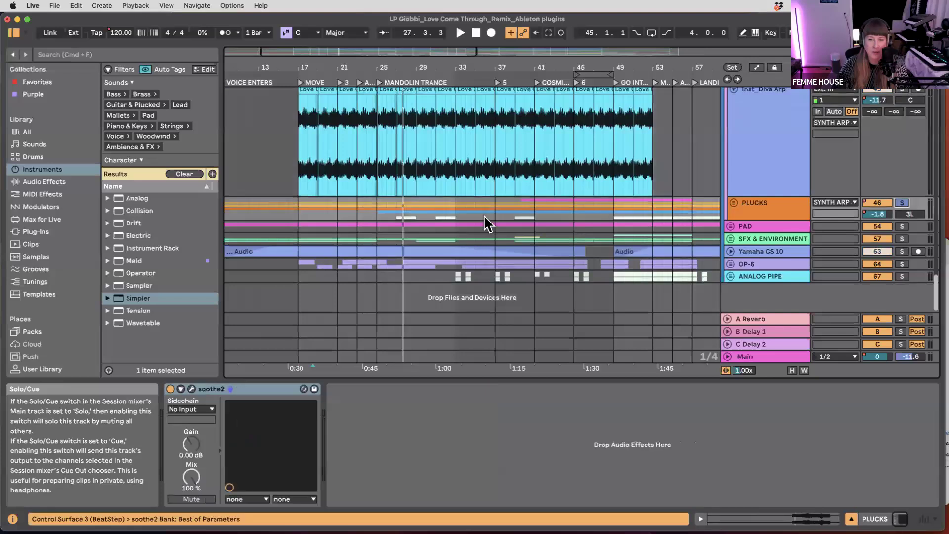
left_click(378, 208)
key("space")
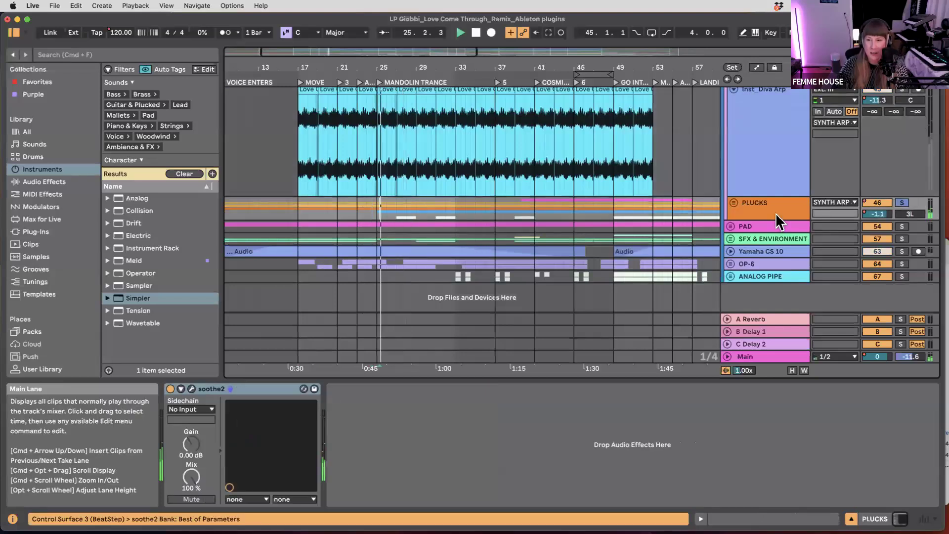
- Unfold the PLUCKS subgroup, collapse the device view to enlarge the arrangement, and look over its pluck tracks
left_click(733, 203)
scroll(735, 207, "down", 5)
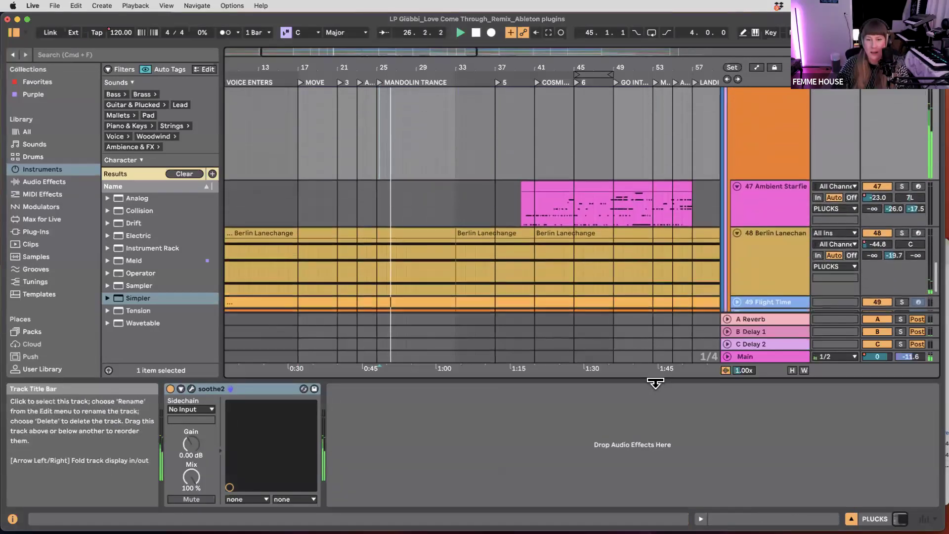
left_click_drag(656, 384, 652, 468)
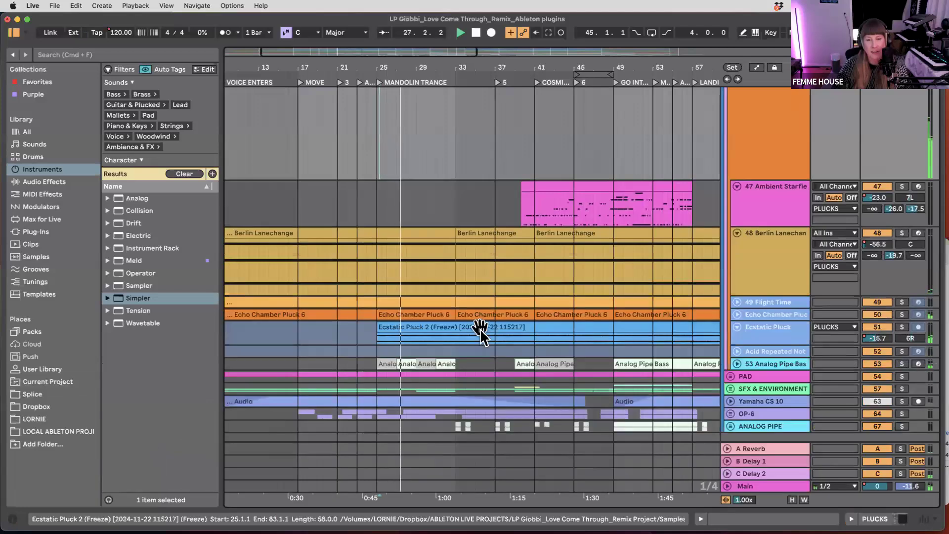
scroll(479, 329, "down", 1)
scroll(638, 277, "up", 5)
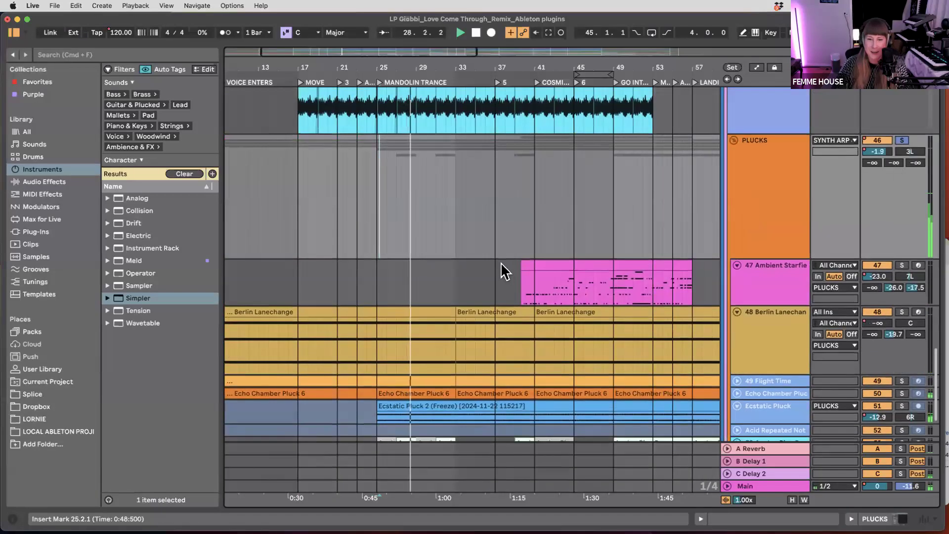
scroll(501, 264, "down", 4)
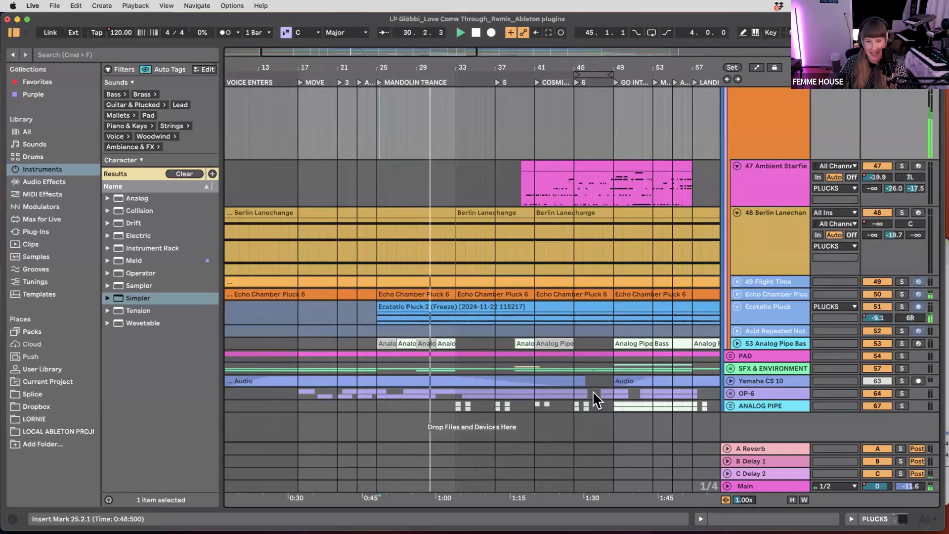
- Solo and unfold the Echo Chamber Pluck track, and examine its device chain from the Arpeggiator through to the Auto Filter
left_click(900, 294)
left_click(737, 294)
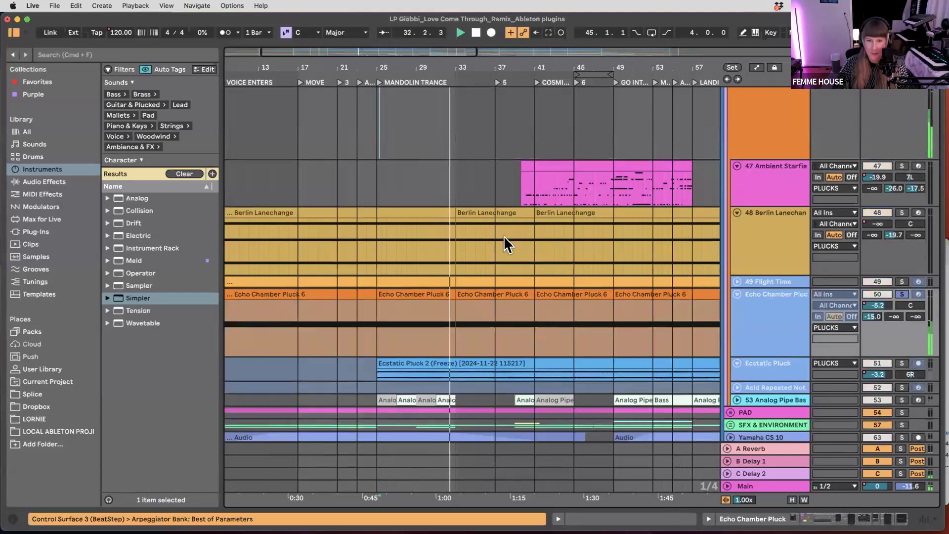
scroll(506, 243, "down", 3)
left_click(779, 250)
left_click(752, 519)
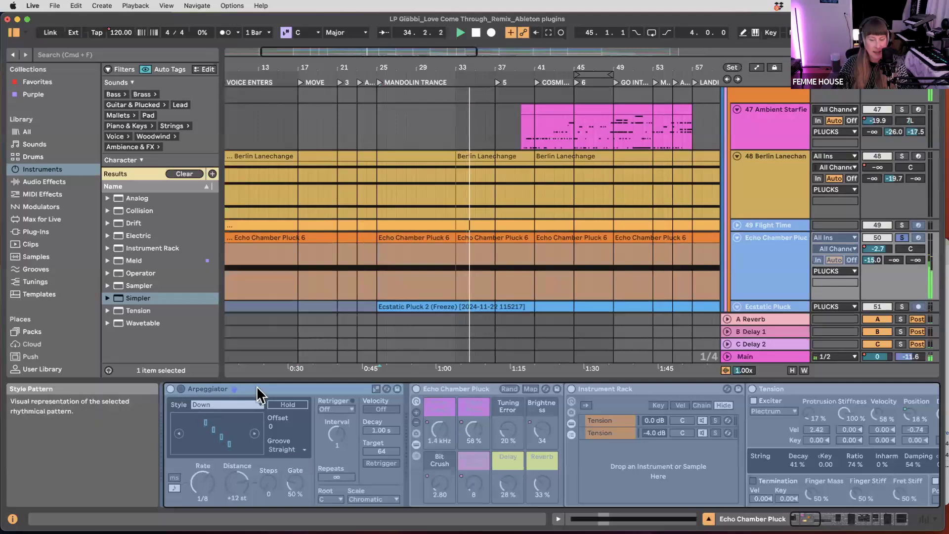
scroll(279, 393, "right", 8)
scroll(295, 387, "right", 1)
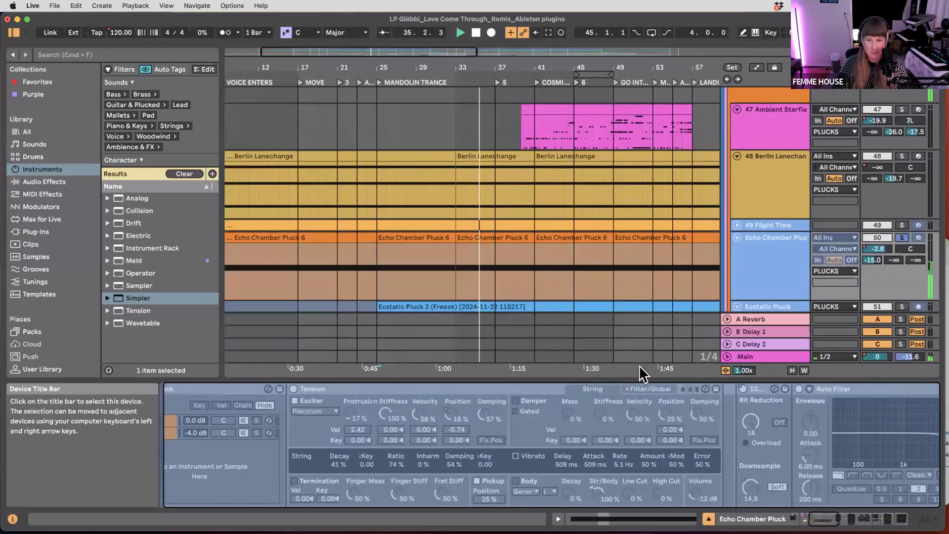
- Unfreeze the Echo Chamber Pluck track, stop playback, and undo the unfreeze
right_click(769, 274)
left_click(786, 292)
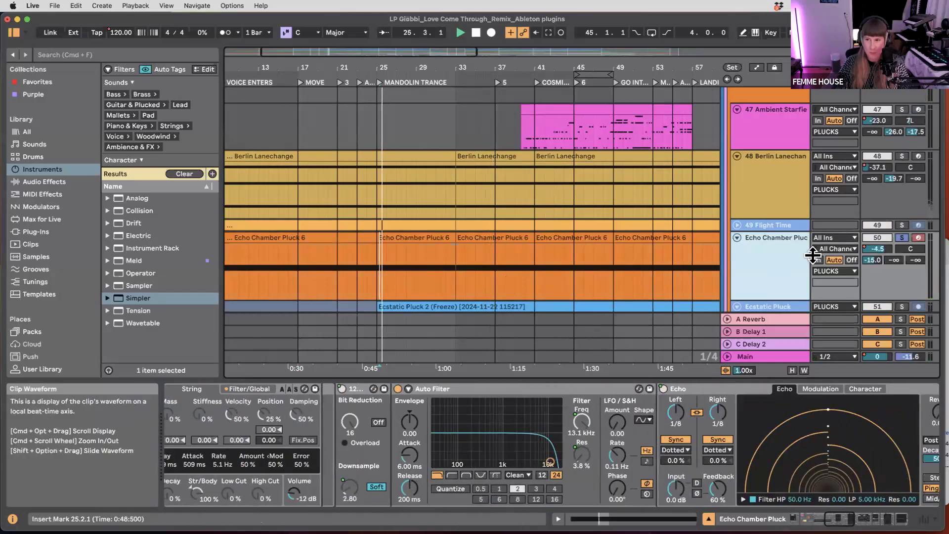
key("space")
scroll(798, 267, "up", 1)
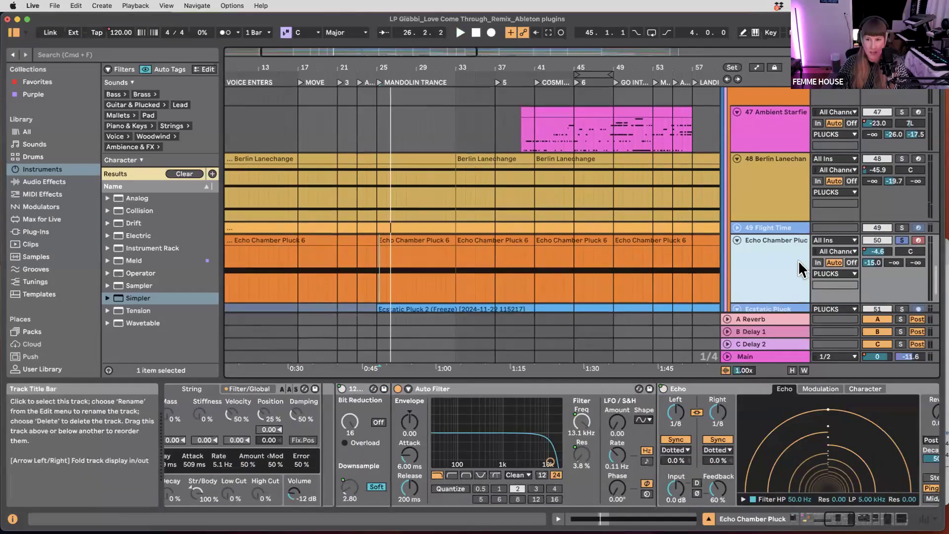
key("super+z")
- Solo the Ecstatic Pluck track, enlarge its lane, and look over its frozen clip across the arrangement
scroll(387, 277, "down", 5)
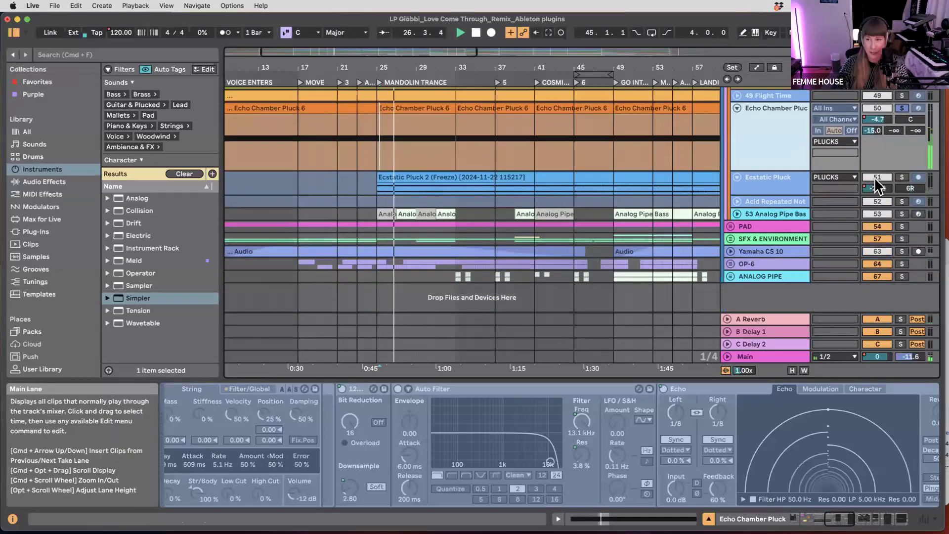
left_click(901, 177)
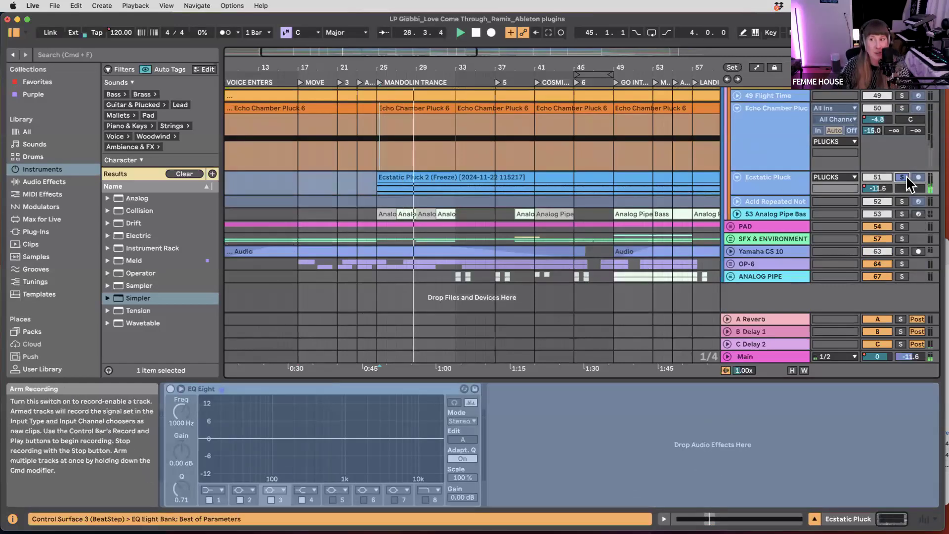
left_click_drag(756, 195, 756, 285)
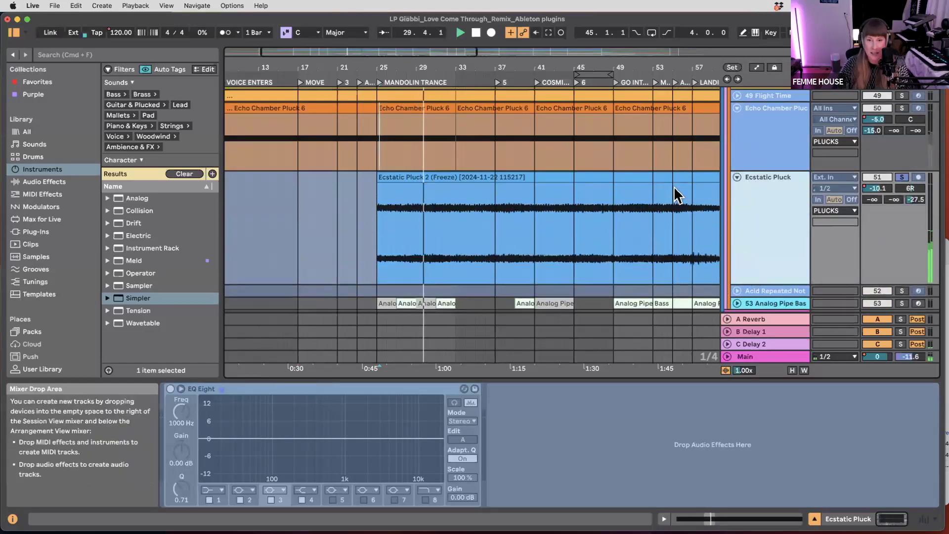
scroll(650, 249, "down", 4)
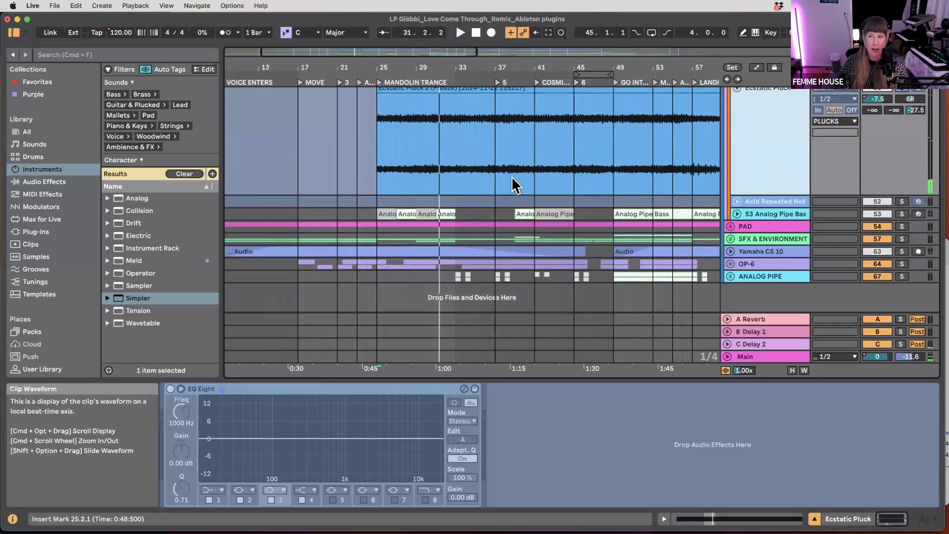
scroll(511, 176, "down", 5)
scroll(499, 154, "down", 3)
scroll(518, 185, "up", 3)
scroll(794, 187, "up", 1)
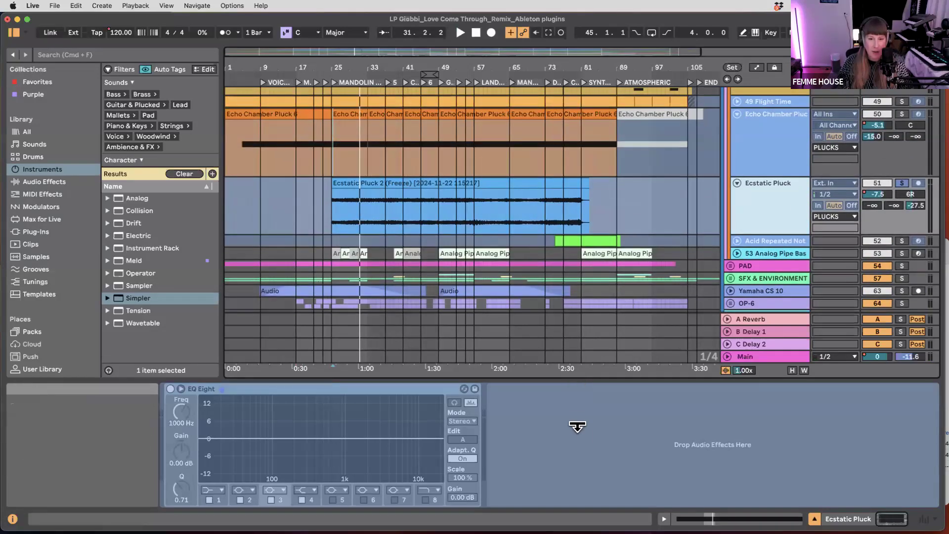
scroll(430, 336, "up", 4)
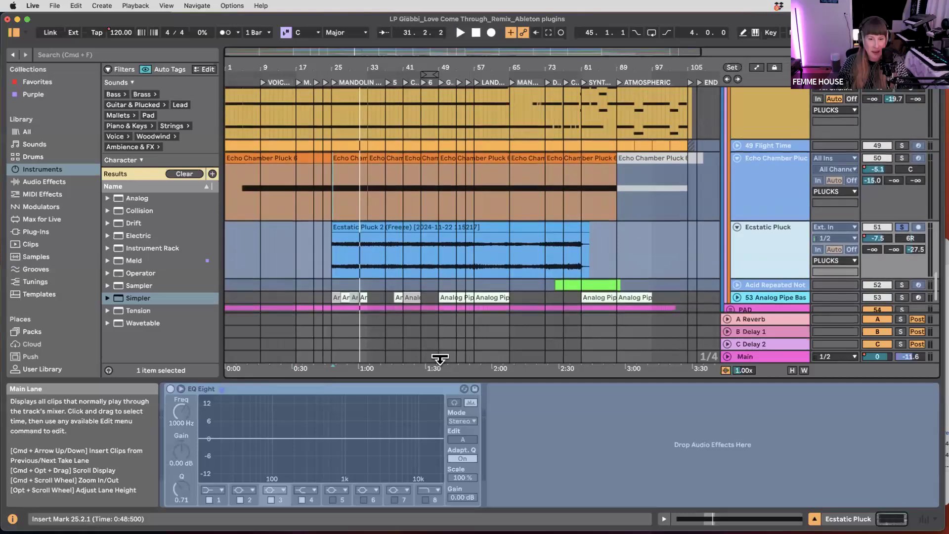
- Collapse the device view to enlarge the arrangement and return the playback position to 1.1.1
left_click_drag(469, 385, 464, 456)
scroll(307, 322, "up", 2)
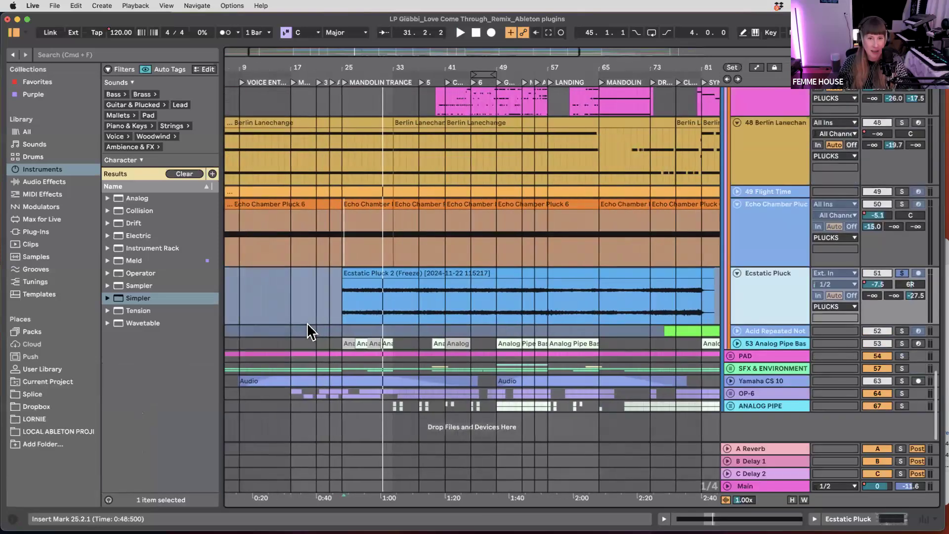
left_click(476, 33)
scroll(363, 194, "up", 5)
scroll(364, 195, "down", 5)
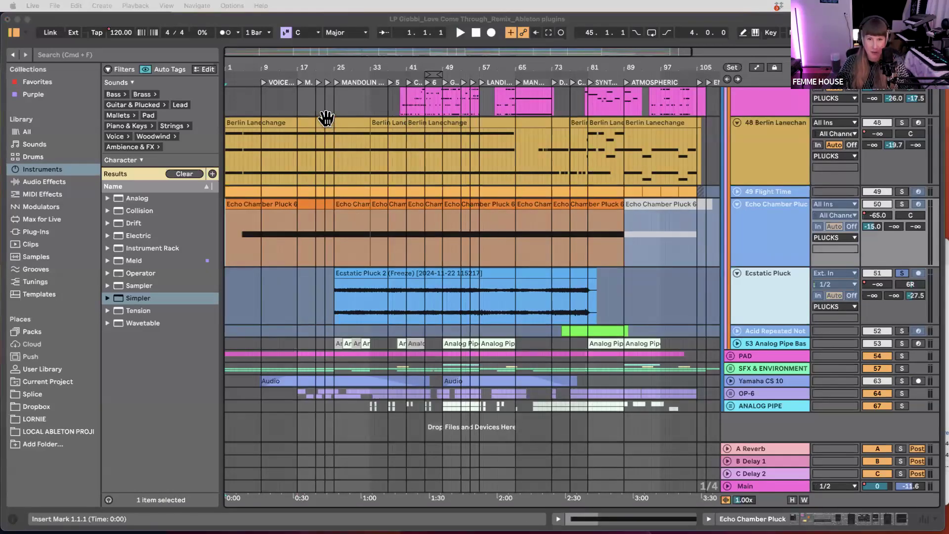
- Turn off the Ecstatic Pluck track's solo and play the arrangement from 24.4.1
scroll(326, 118, "up", 3)
left_click(339, 102)
left_click(340, 104)
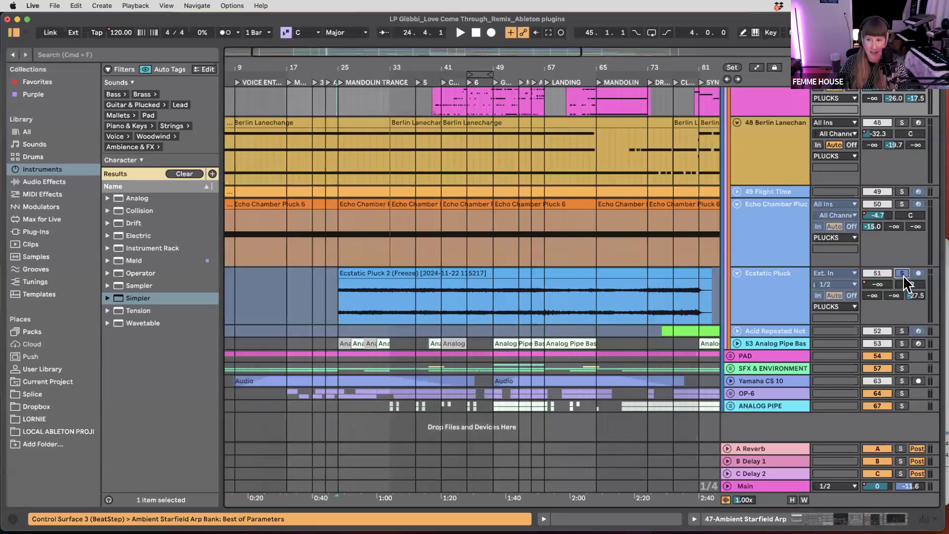
key("space")
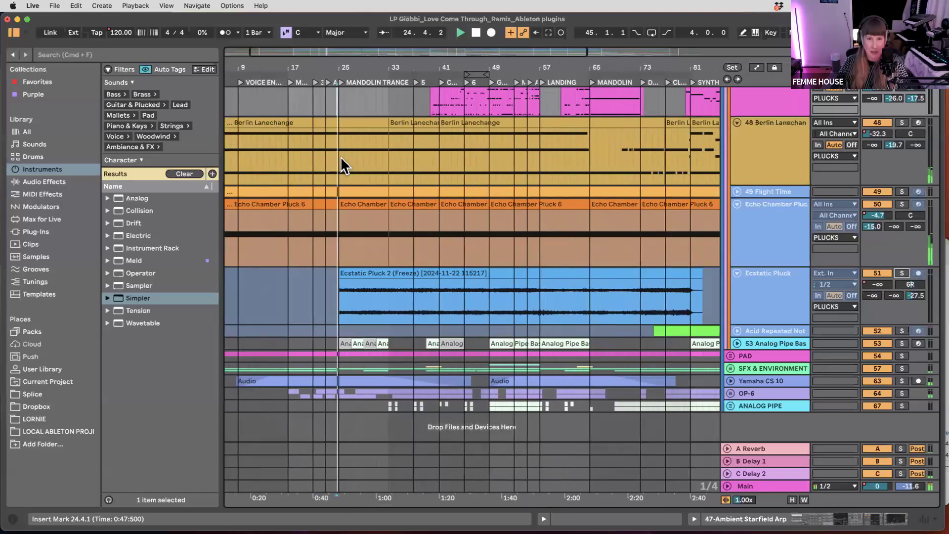
- Unfold the PAD group and look over the clips of its Mandolin Serenade track while the arrangement plays
scroll(494, 281, "down", 3)
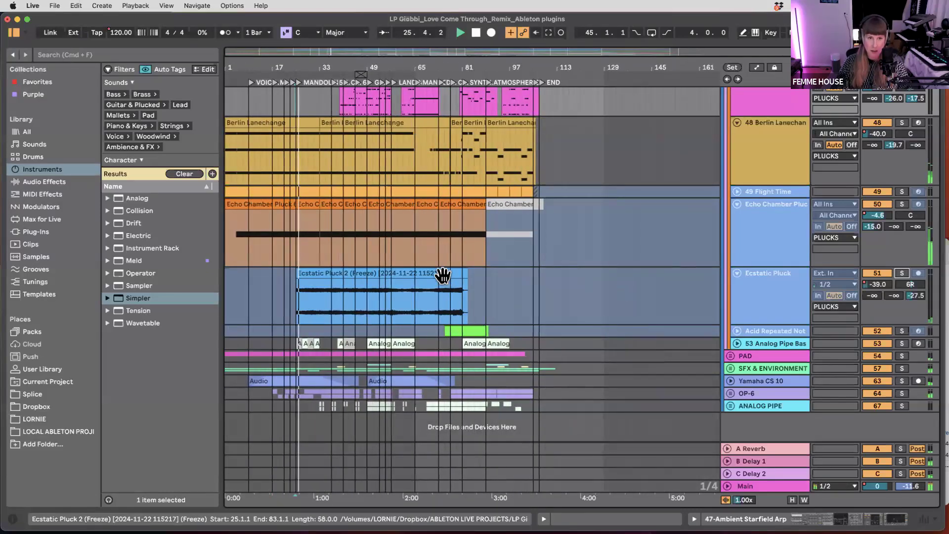
scroll(377, 132, "down", 2)
scroll(378, 210, "down", 3)
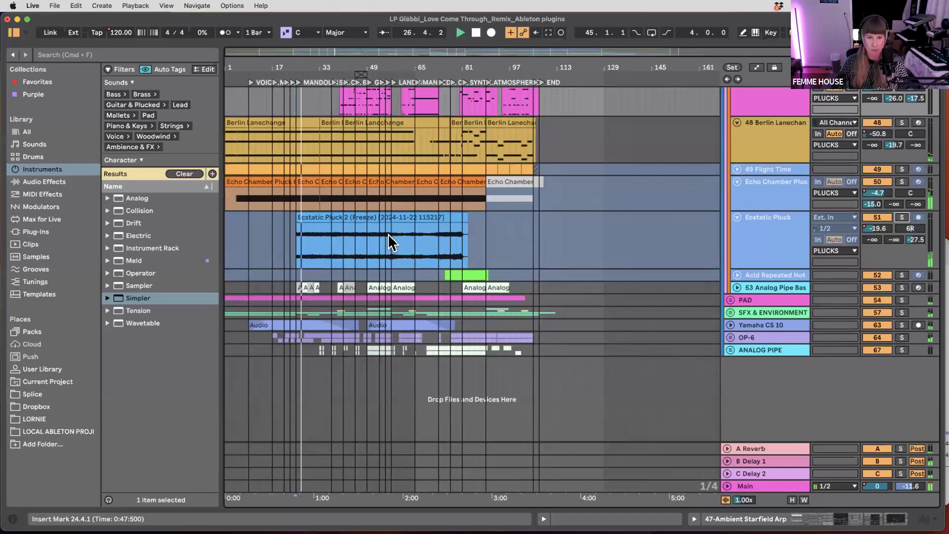
scroll(388, 235, "down", 1)
left_click(731, 289)
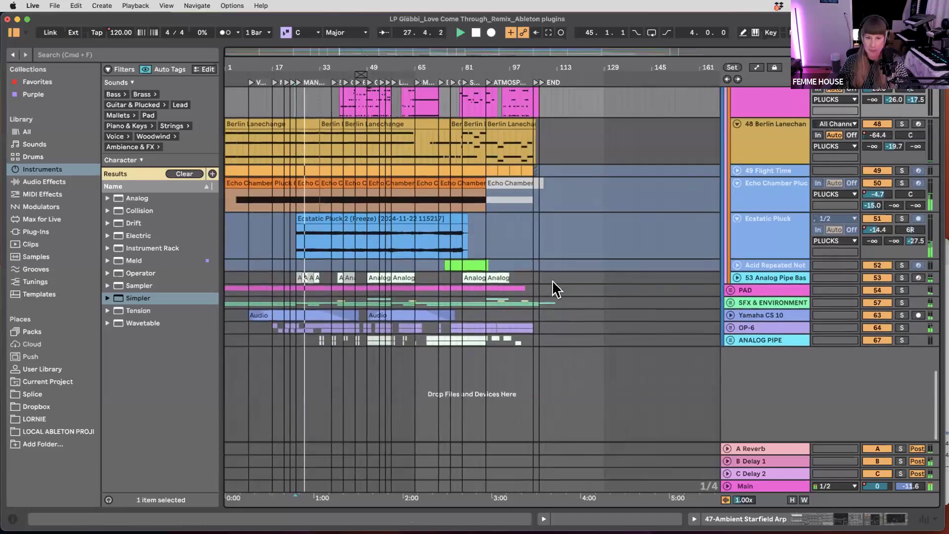
scroll(296, 314, "up", 1)
scroll(294, 313, "up", 1)
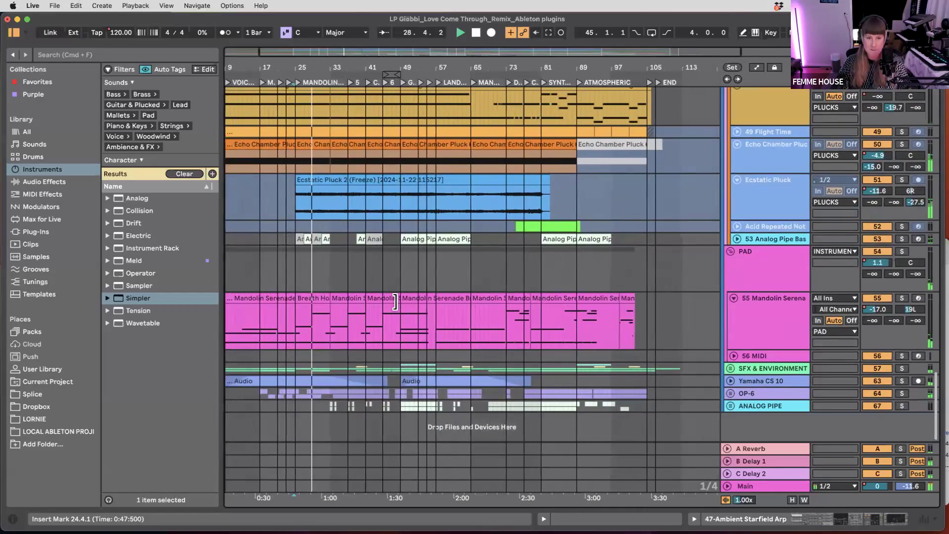
scroll(336, 310, "up", 1)
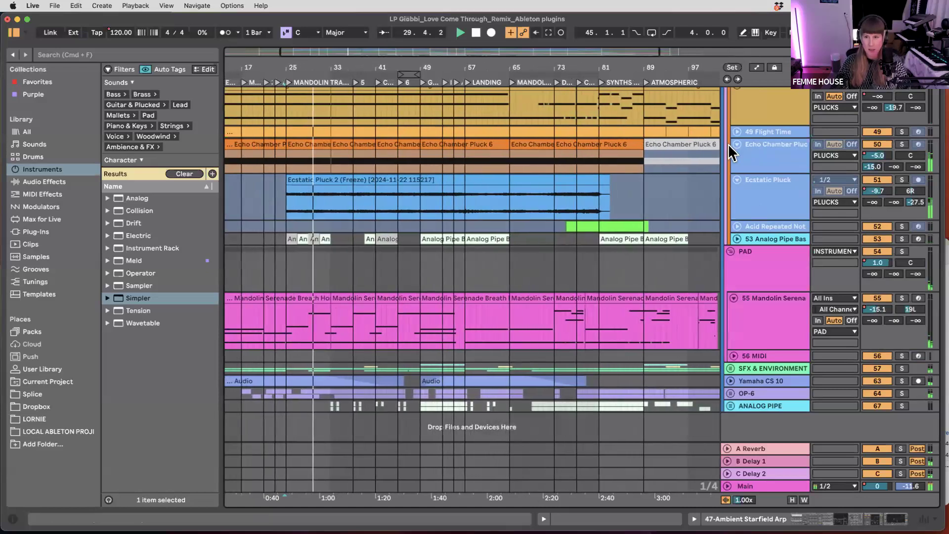
- Narrow the track headers and set the mixer to show the Volume section without In/Out, leaving the mixer hidden
left_click_drag(855, 135, 873, 143)
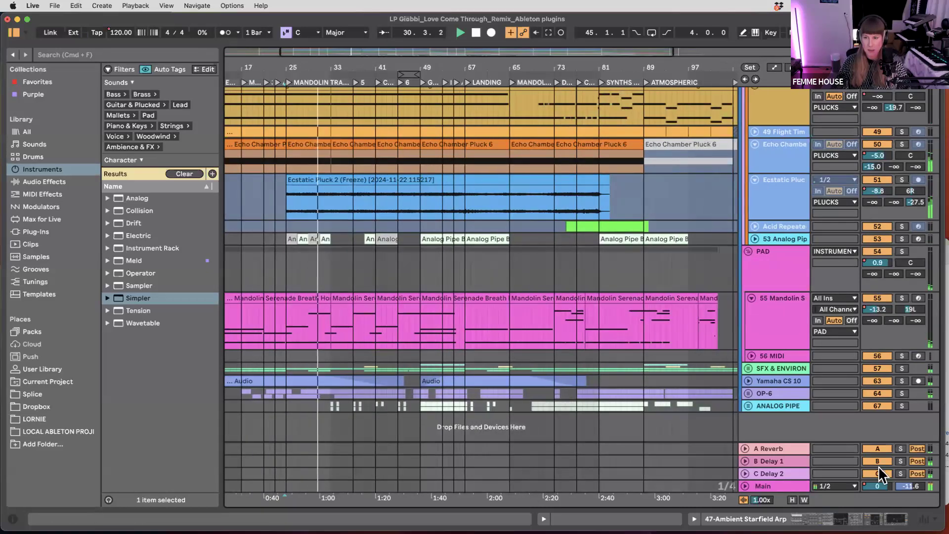
left_click(935, 519)
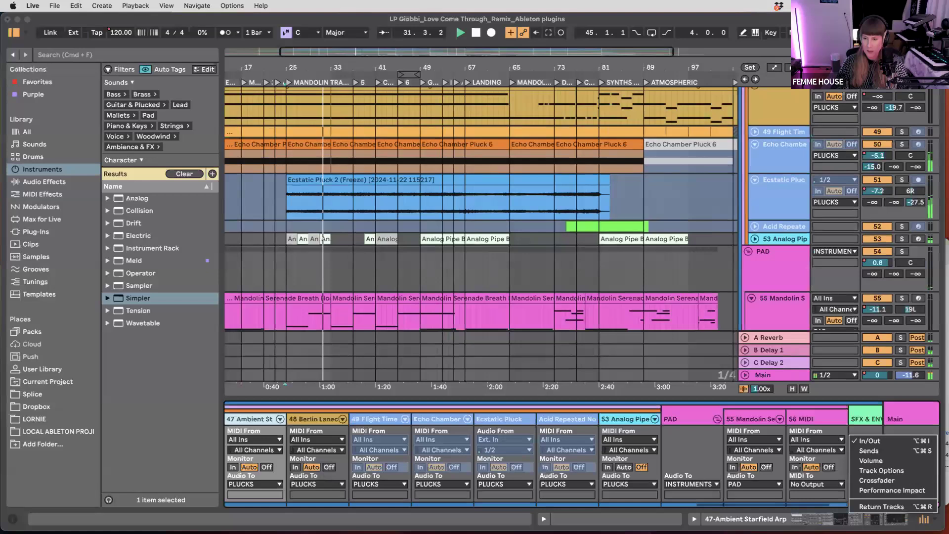
left_click(902, 441)
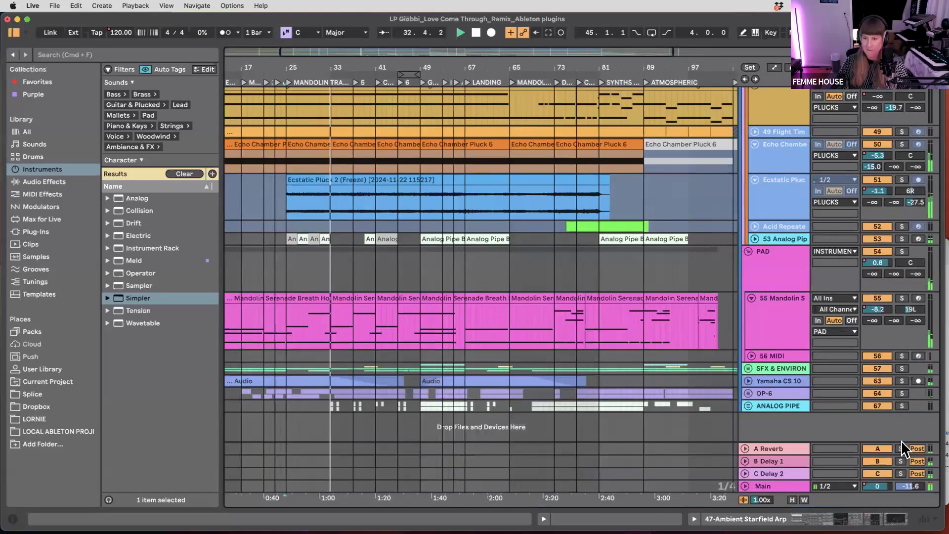
left_click(924, 518)
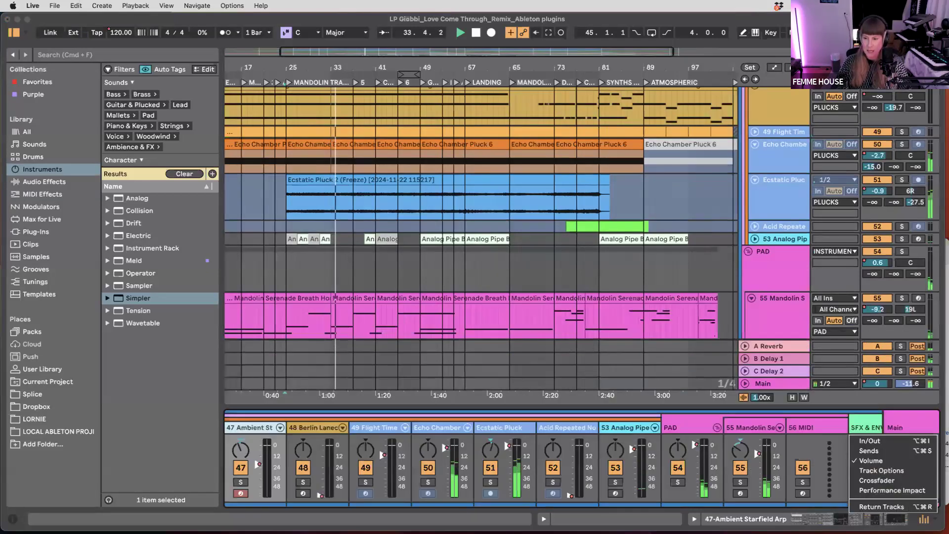
left_click(933, 519)
left_click_drag(732, 405, 724, 479)
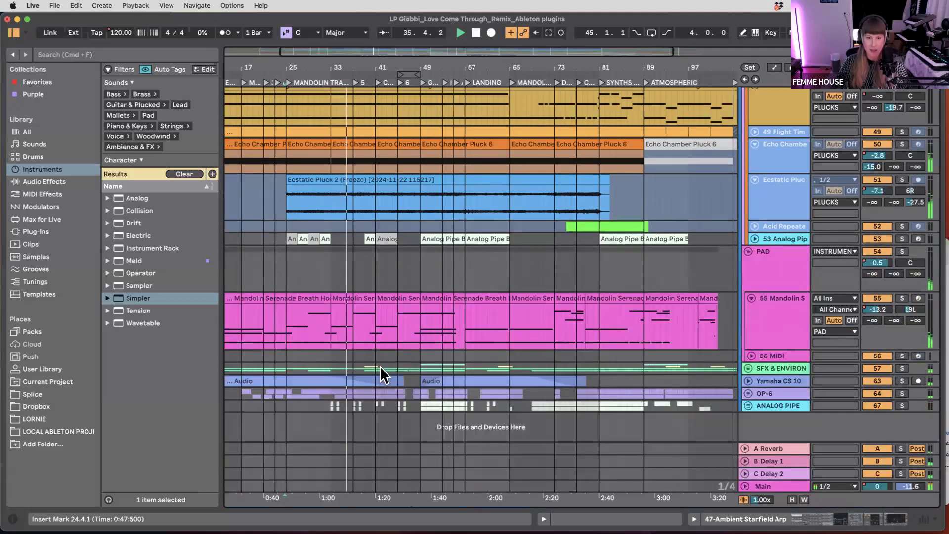
- Show the mixer, enlarge it vertically, and examine the faders of the synth arp and pluck tracks during playback
scroll(381, 367, "left", 3)
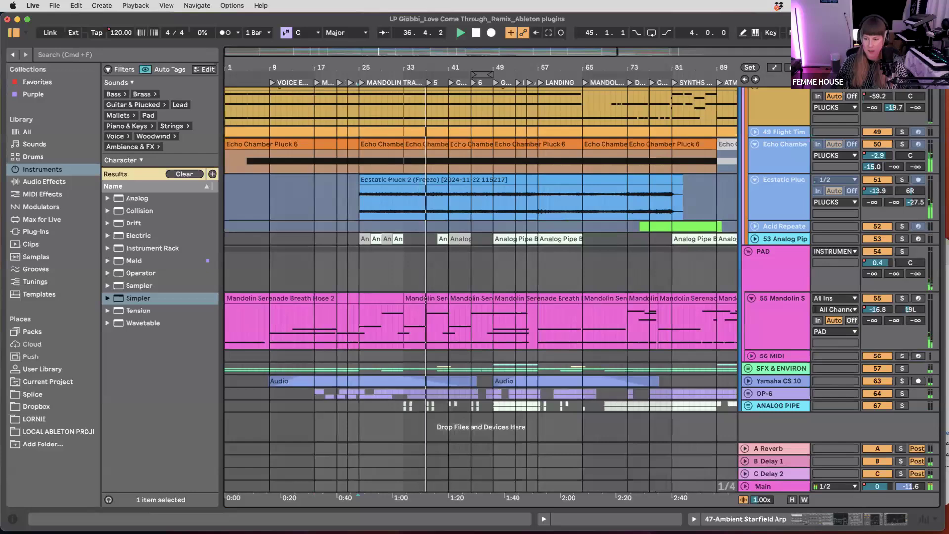
key("alt+super+m")
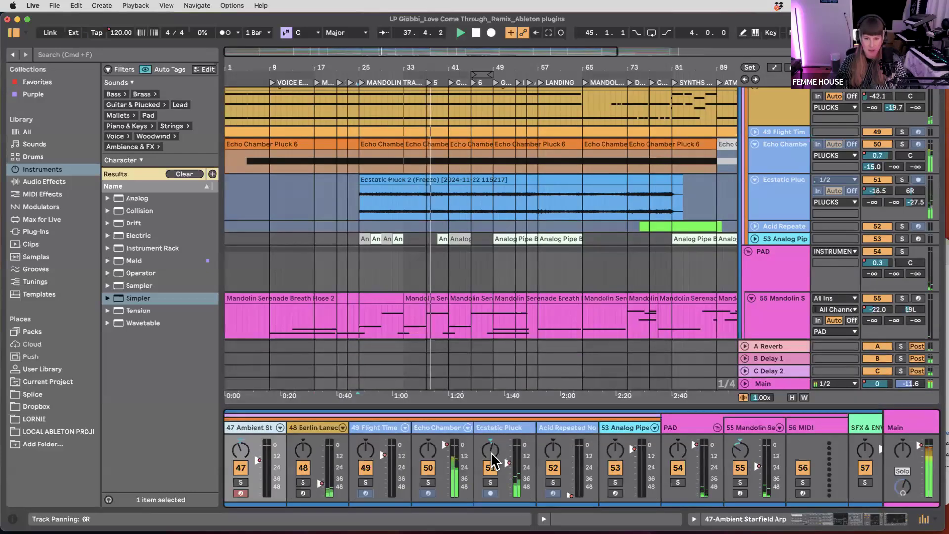
scroll(491, 460, "left", 5)
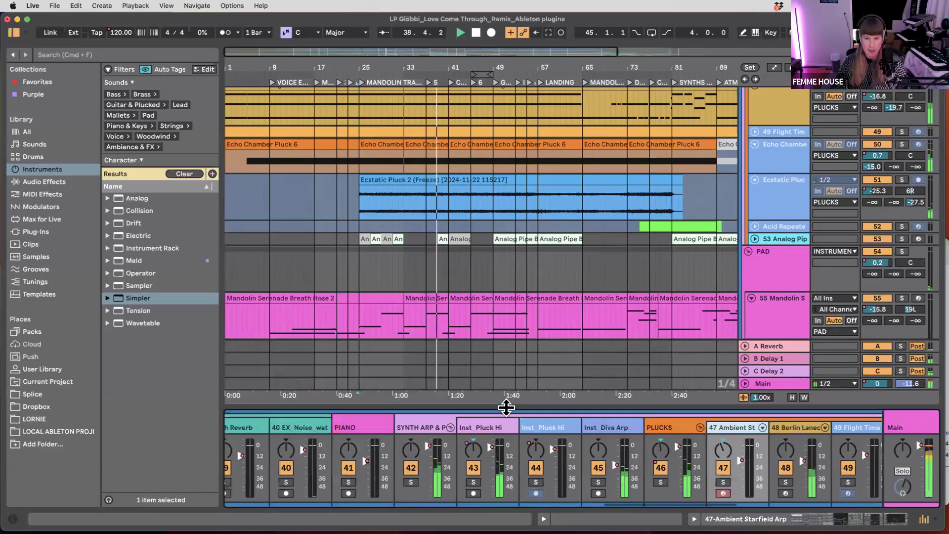
left_click_drag(508, 408, 509, 332)
scroll(553, 395, "right", 2)
left_click_drag(473, 431, 474, 448)
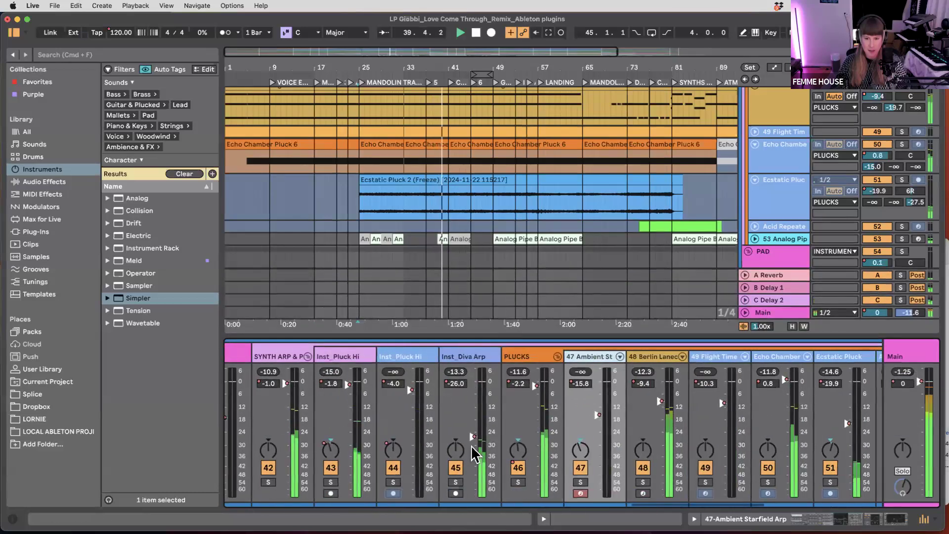
- Show the automation lanes in the arrangement and collapse the mixer
key("a")
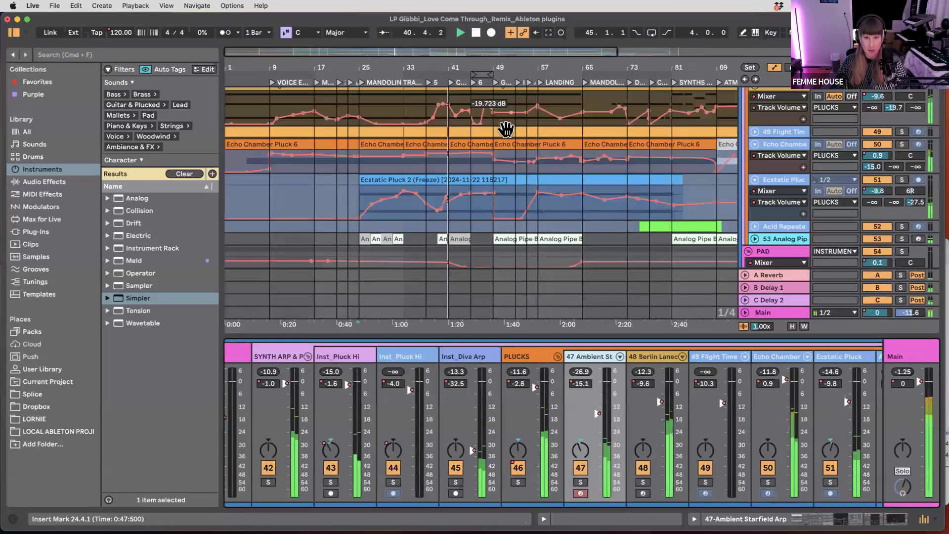
scroll(433, 139, "up", 3)
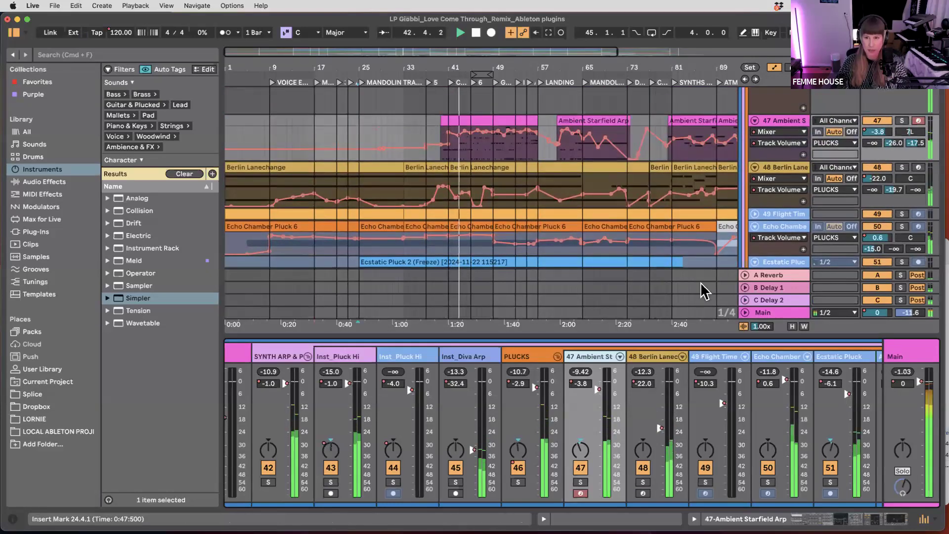
scroll(625, 160, "up", 1)
scroll(623, 178, "up", 2)
left_click_drag(630, 493, 630, 498)
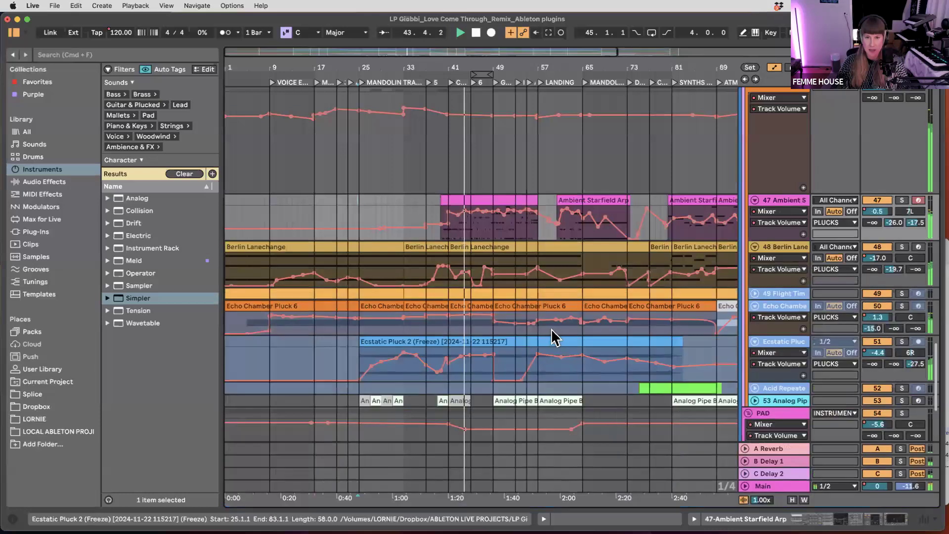
- Examine the volume automation of the Inst_Diva Arp and Inst_Pluck Hi tracks around bars 41 to 53
scroll(550, 328, "up", 9)
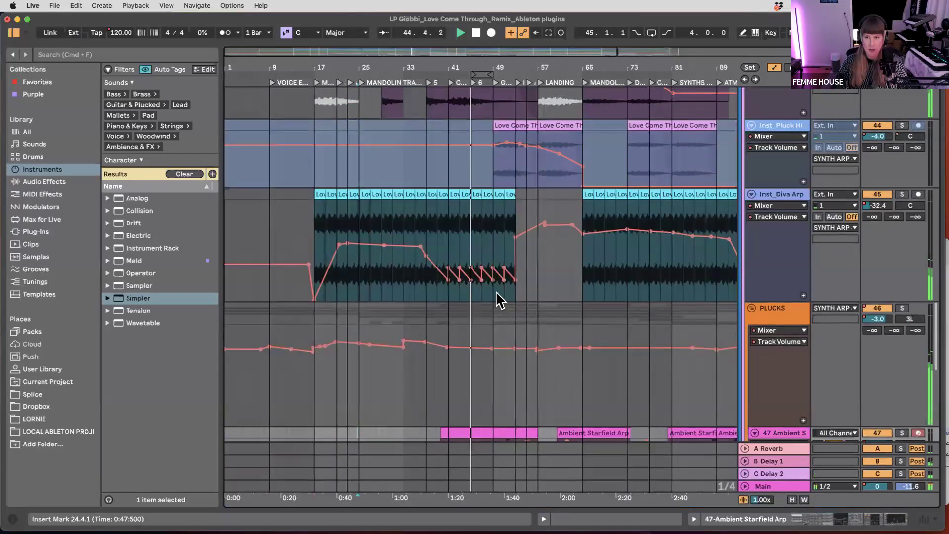
scroll(500, 300, "up", 10)
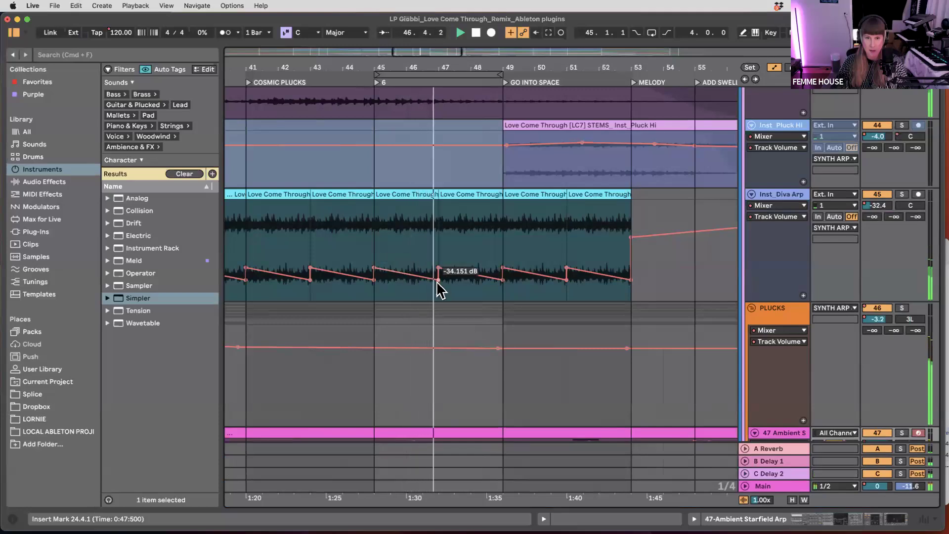
scroll(495, 277, "up", 4)
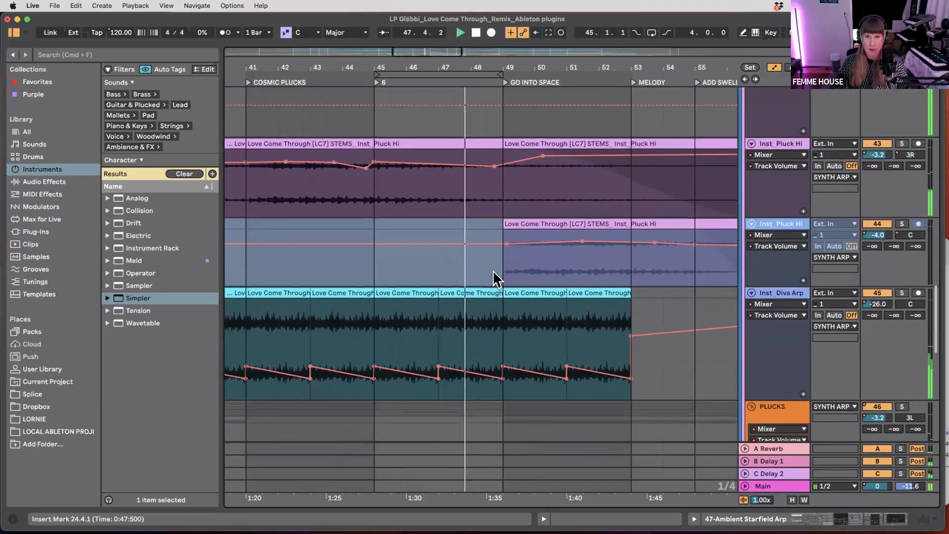
scroll(496, 277, "up", 5)
- Fold the SYNTH ARP & PLUCKS group and unfold the BASS group to view its tracks and volume automation
scroll(495, 269, "down", 10)
key("u")
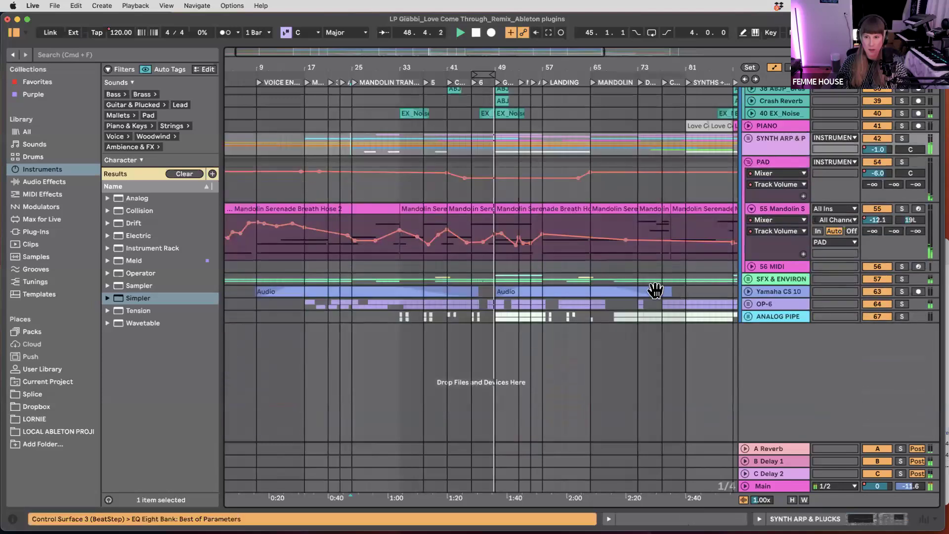
scroll(656, 290, "up", 12)
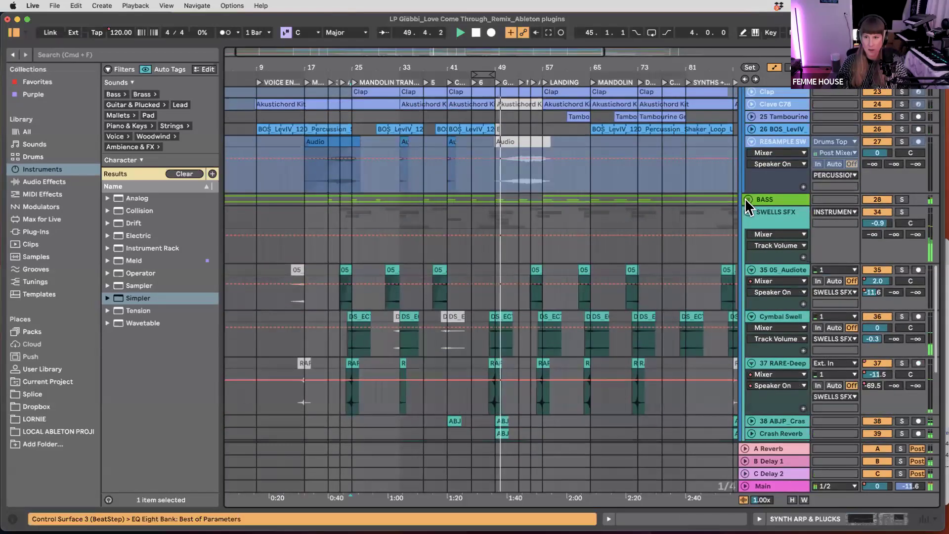
left_click(745, 197)
scroll(593, 274, "down", 3)
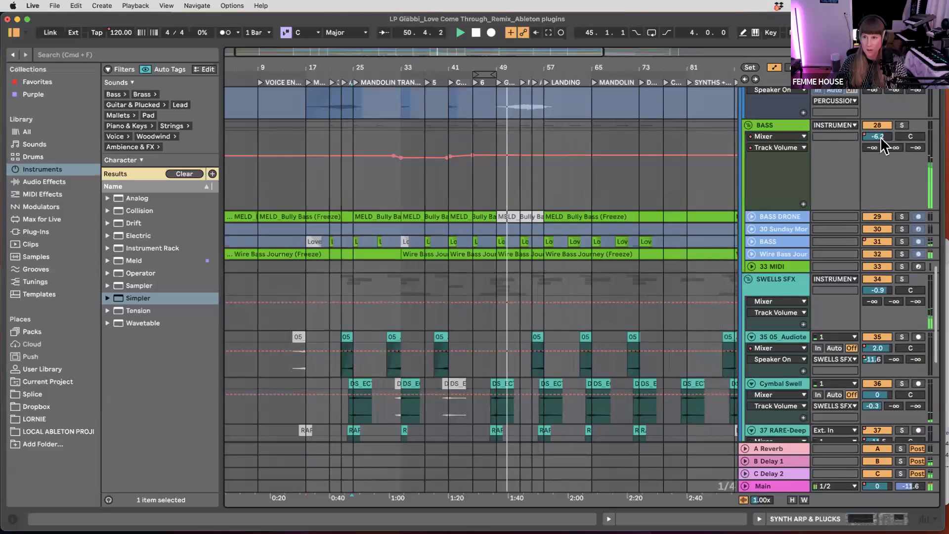
- Examine the volume automation of the Wire Bass Journey track in the BASS group around bars 41 to 57
scroll(500, 251, "up", 5)
scroll(516, 252, "up", 4)
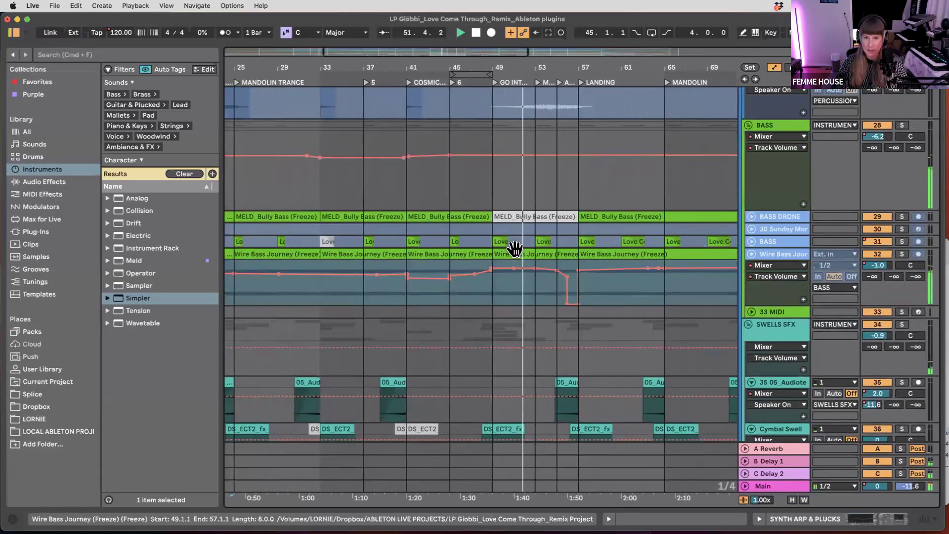
scroll(517, 251, "right", 2)
scroll(516, 276, "down", 5)
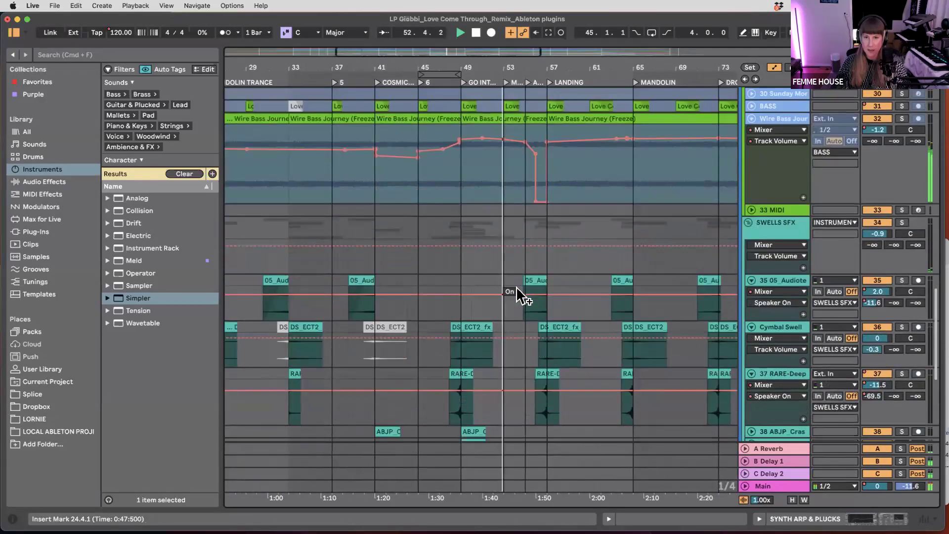
scroll(524, 297, "up", 4)
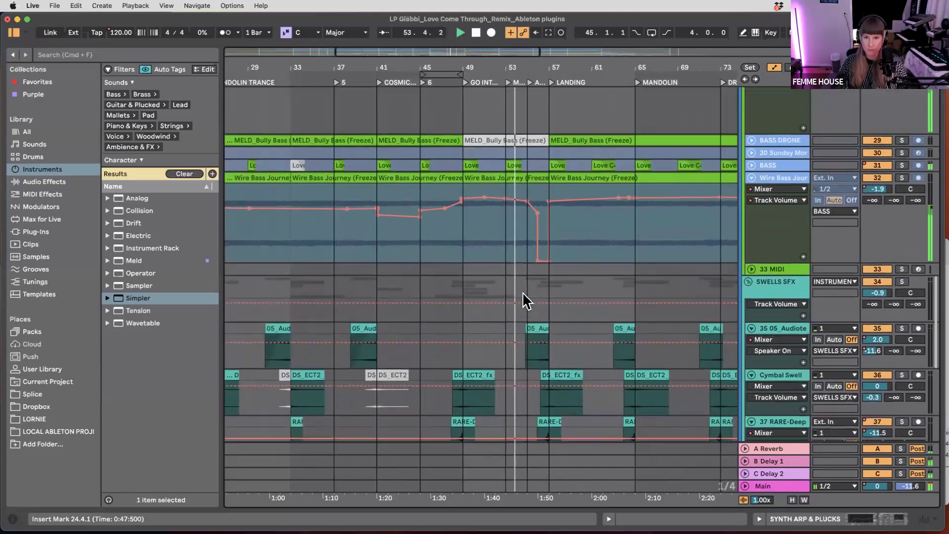
scroll(556, 268, "right", 2)
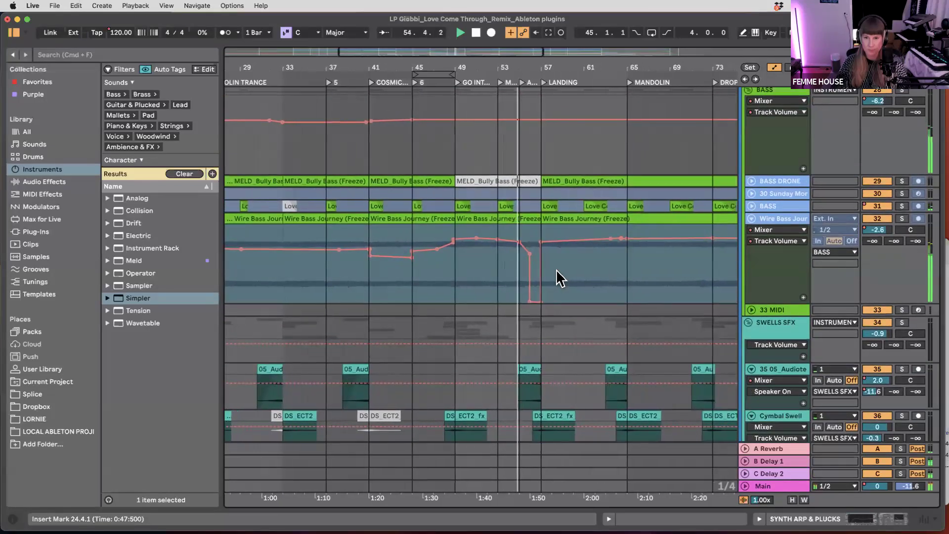
scroll(556, 269, "up", 1)
scroll(556, 270, "up", 3)
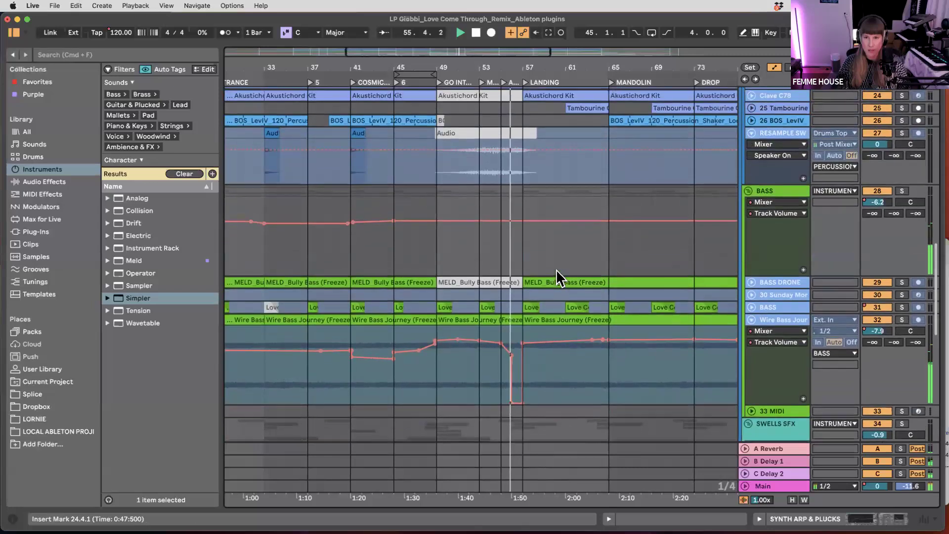
- Reduce the BASS group's lane height and fold the BASS, SWELLS SFX and PAD groups
left_click_drag(786, 241, 786, 230)
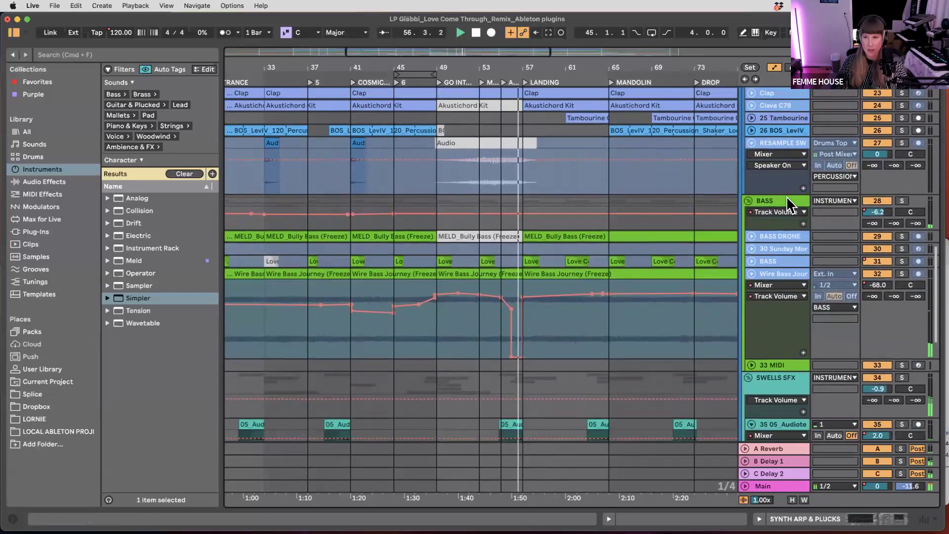
left_click(749, 201)
scroll(579, 221, "up", 10)
scroll(580, 221, "up", 10)
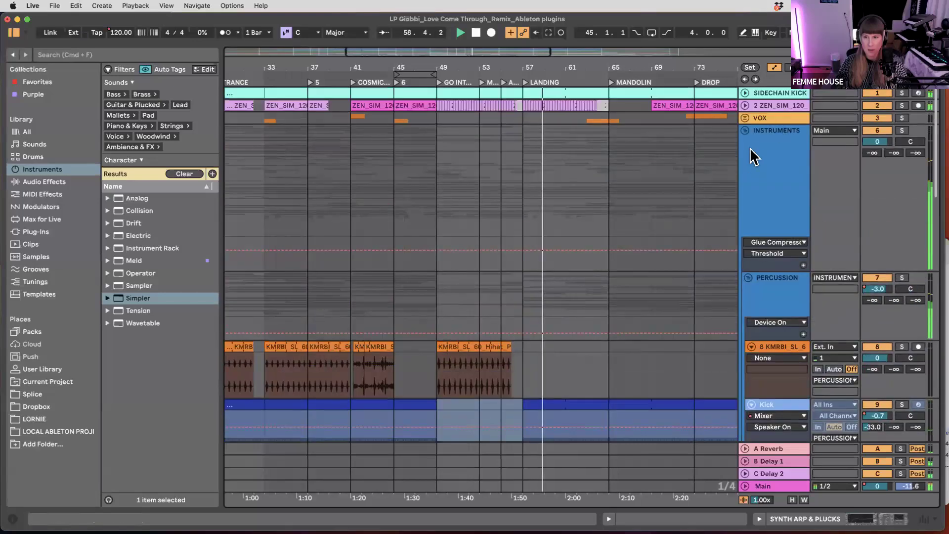
left_click(748, 277)
scroll(667, 237, "down", 10)
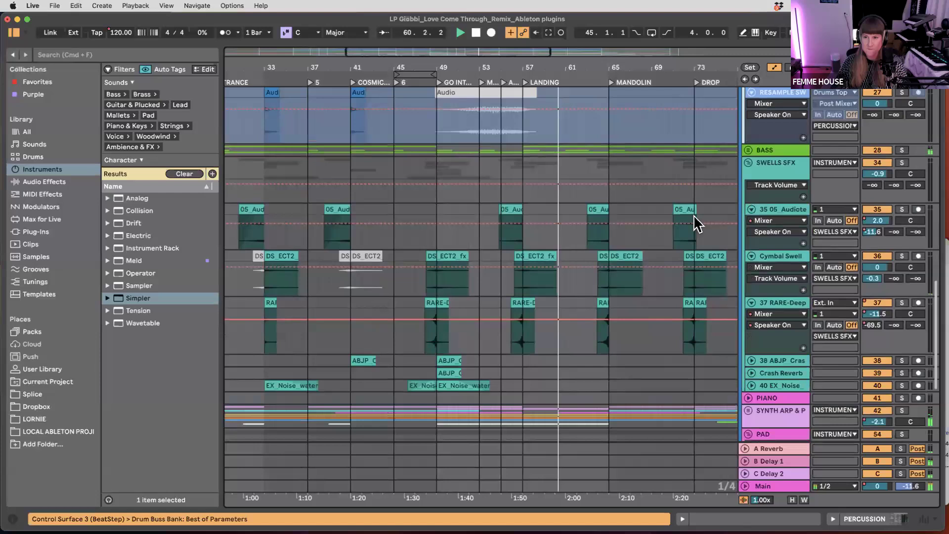
left_click(748, 163)
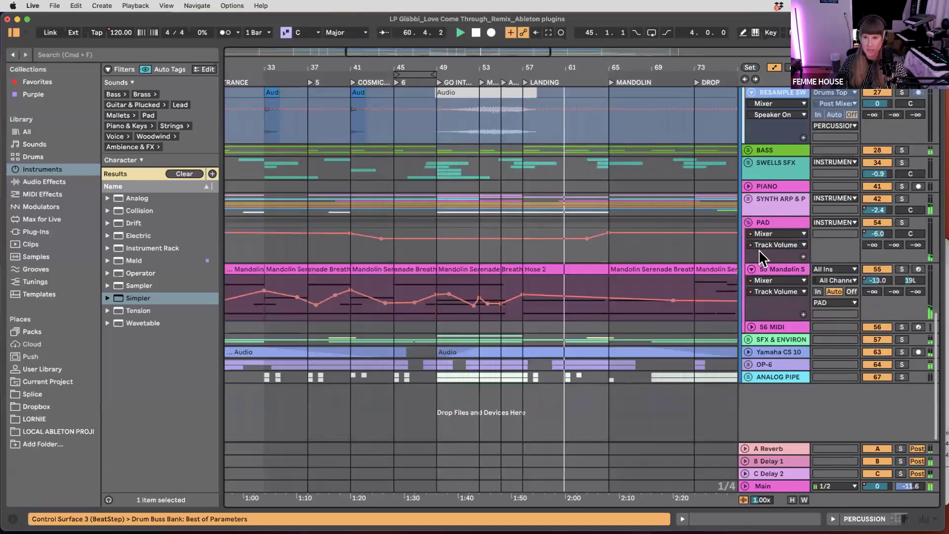
left_click(748, 222)
- Unfold the OP-6 group to examine the volume automation of its two tracks, and fold it again
left_click(749, 260)
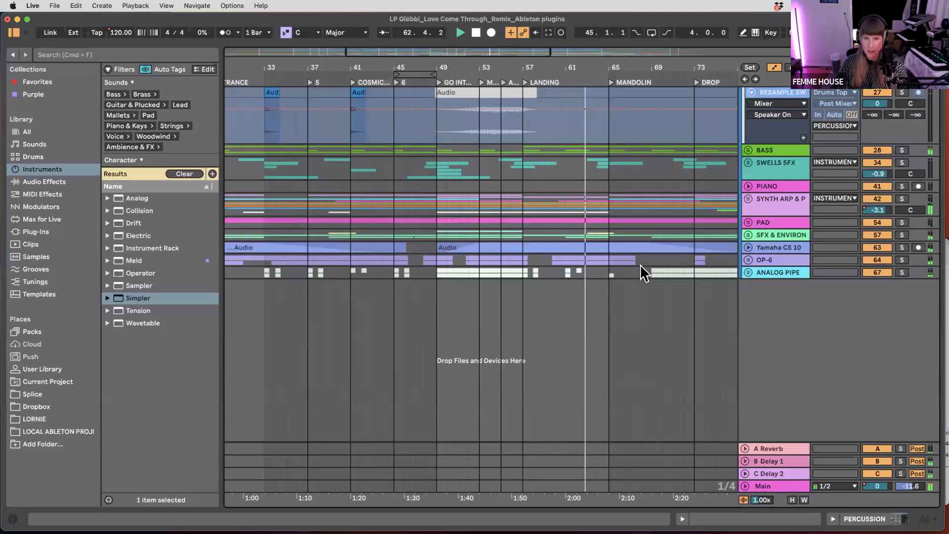
scroll(606, 349, "up", 1)
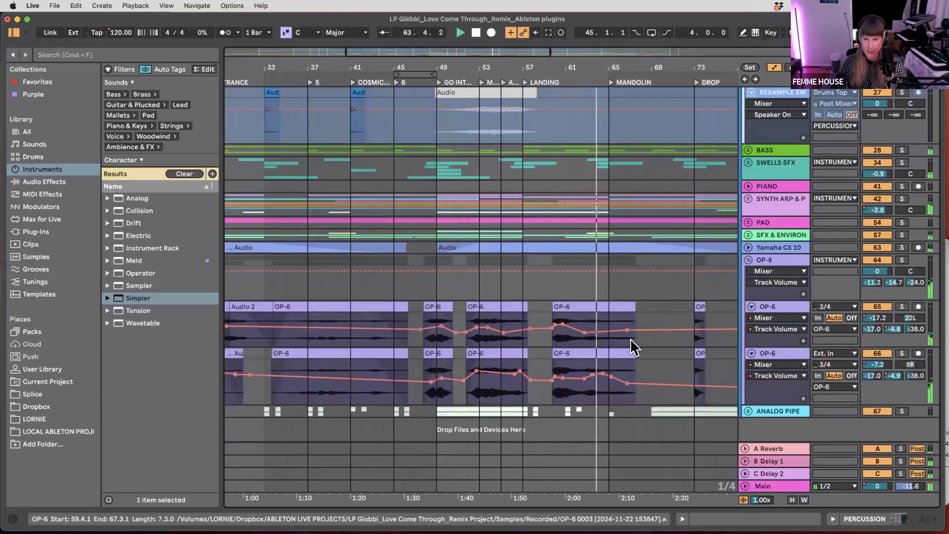
scroll(642, 331, "down", 1)
scroll(656, 321, "up", 1)
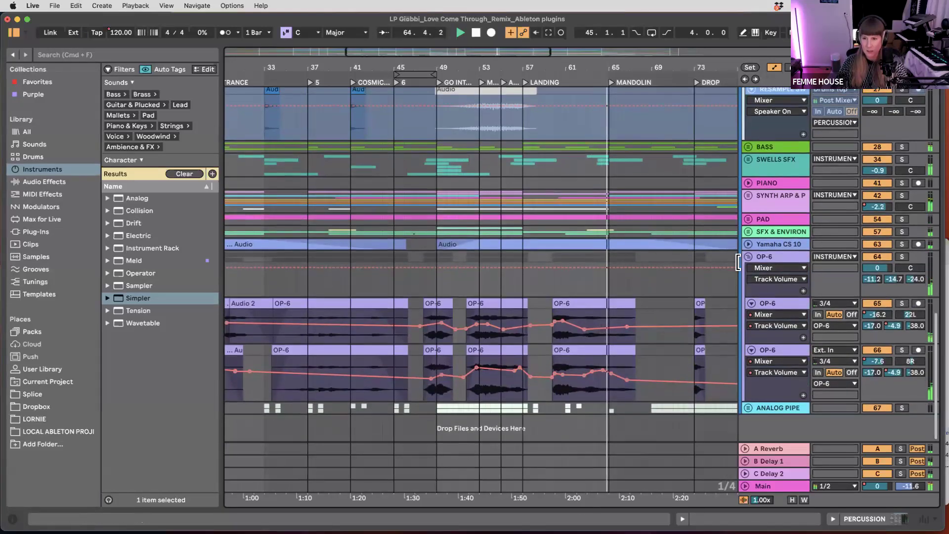
left_click(748, 258)
- Fold the STEMS DRUM subgroup, collapse the RESAMPLE, Kick and KMRBI track lanes, and fold the whole PERCUSSION group
scroll(762, 254, "up", 5)
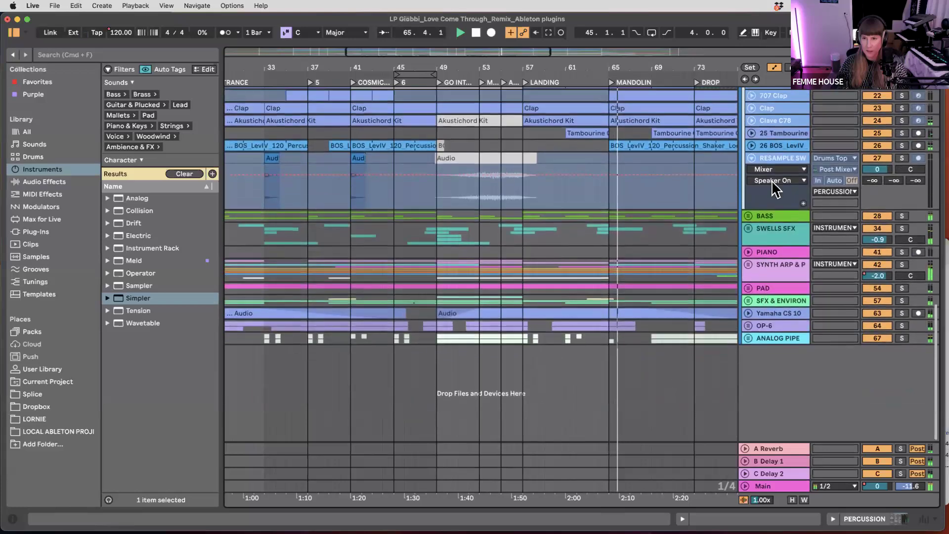
scroll(762, 180, "up", 10)
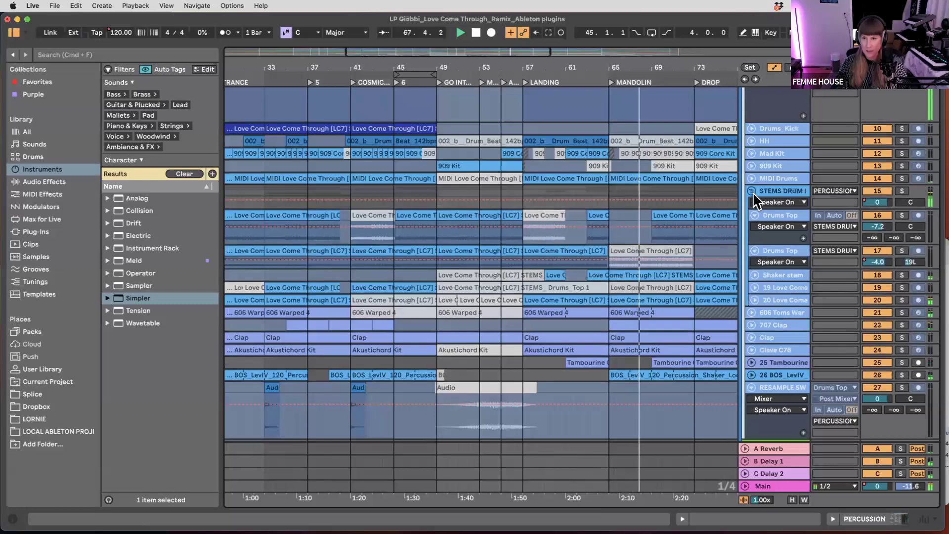
left_click(751, 191)
left_click(746, 326)
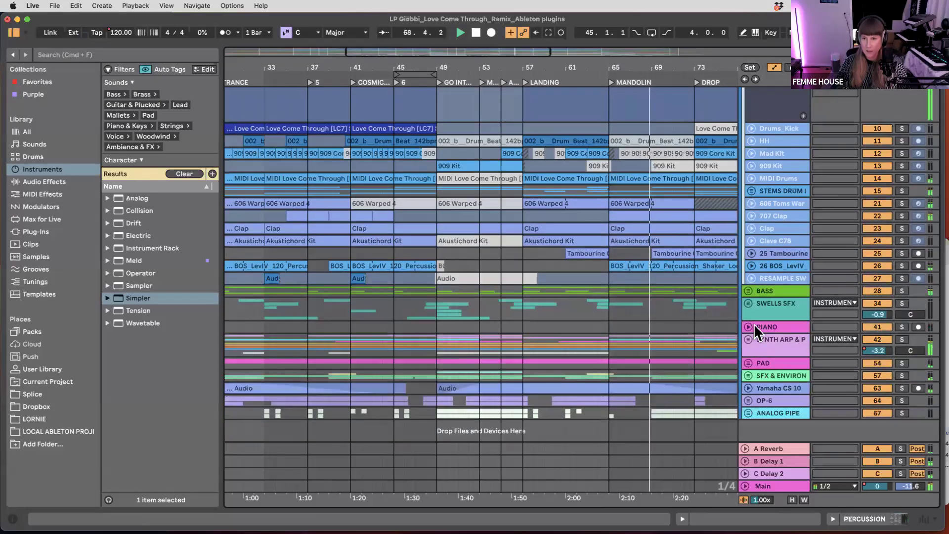
scroll(755, 316, "up", 6)
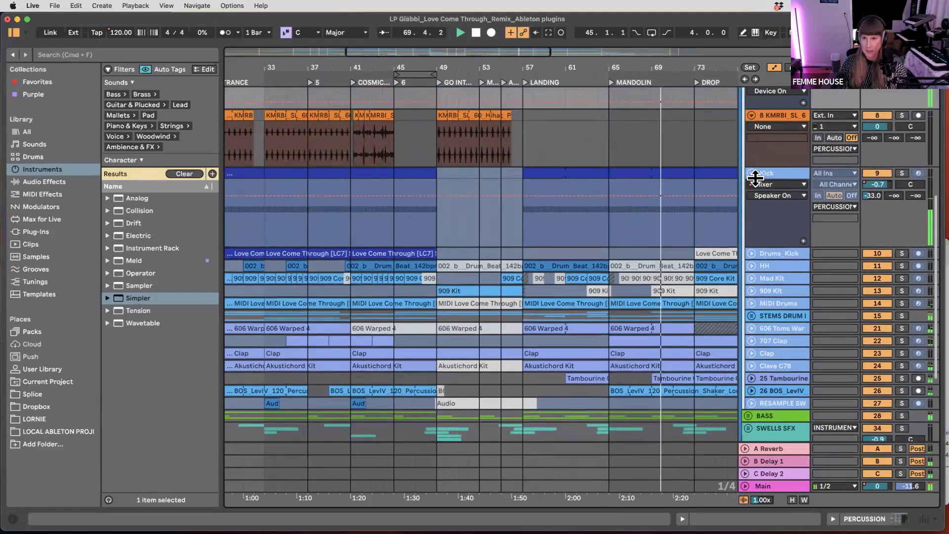
left_click(752, 173)
scroll(772, 200, "up", 5)
left_click(751, 213)
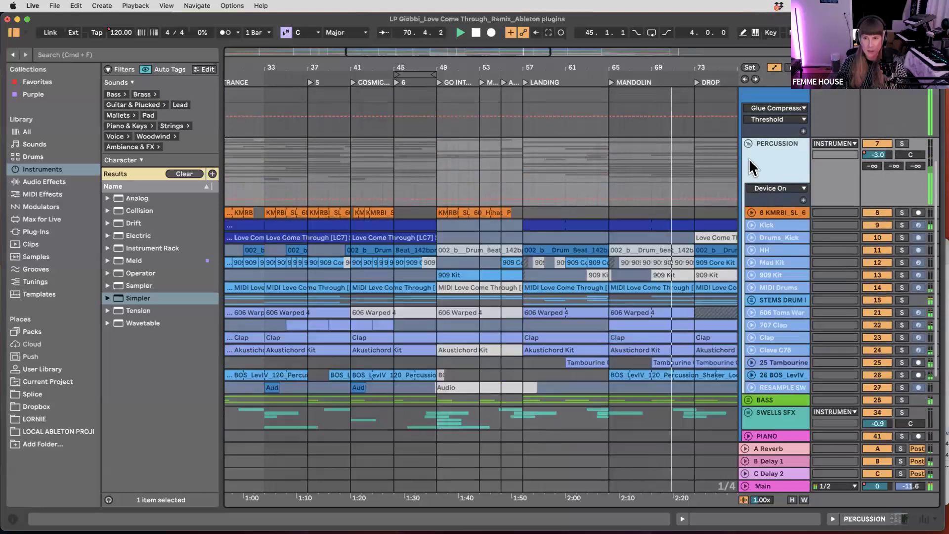
left_click(747, 144)
- Unfold the VOX group and view its Vox_Chant tracks from the LANDING to the ATMOSPHERIC section
scroll(747, 128, "up", 7)
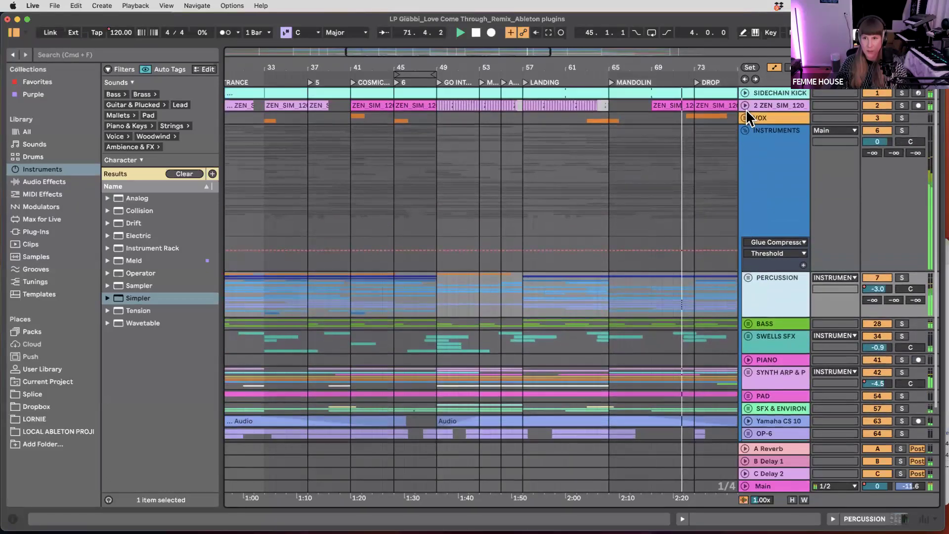
left_click(745, 118)
scroll(716, 153, "right", 10)
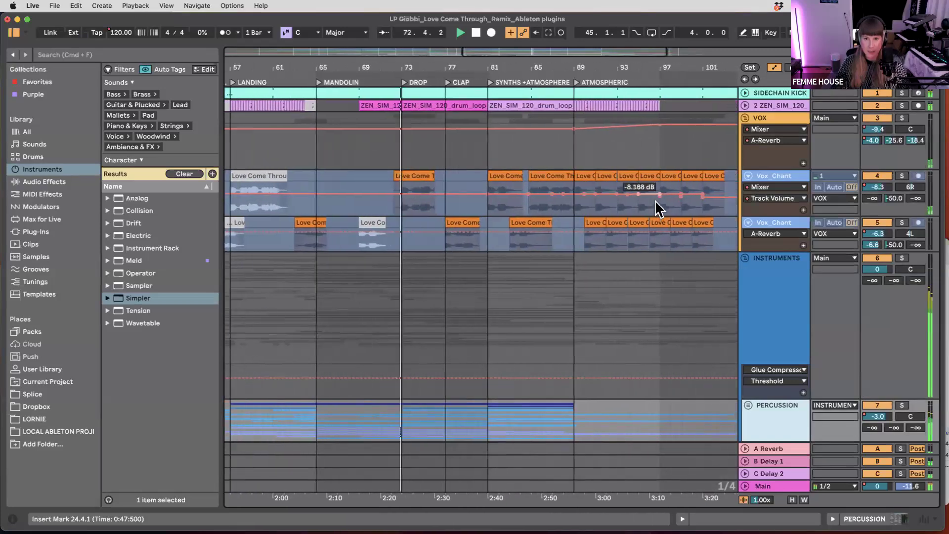
scroll(655, 202, "right", 2)
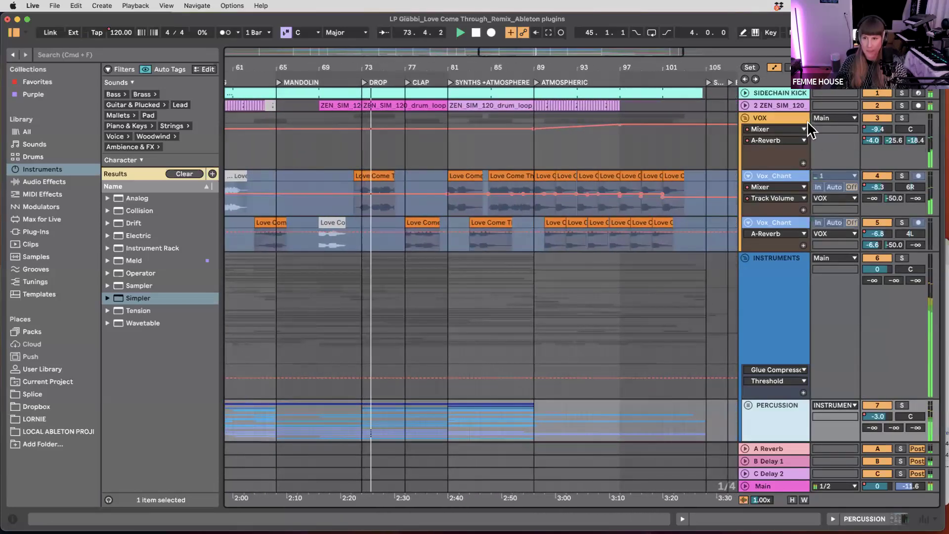
- Show the VOX group's devices, and set A Bit Warmer's Dry/Wet to 71% and Echo's Reverb to 60%
left_click(805, 120)
left_click(811, 519)
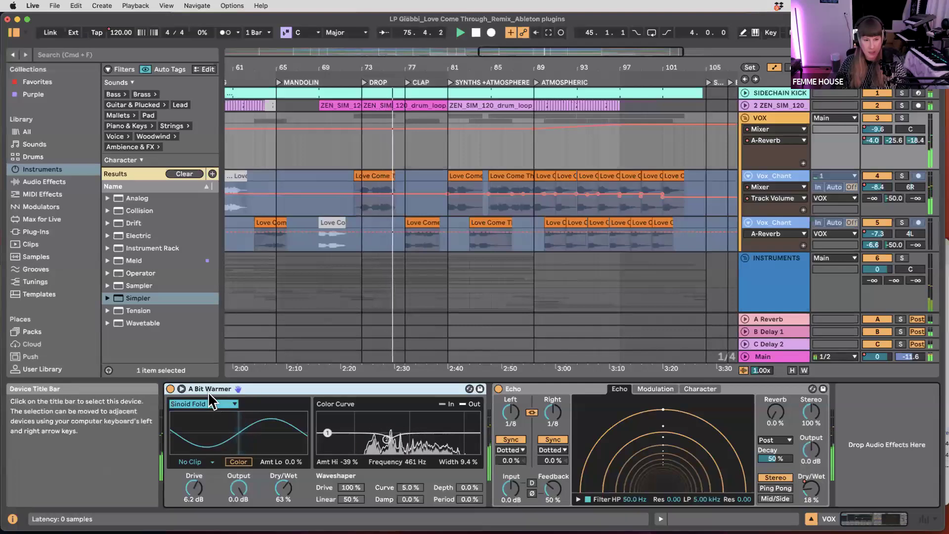
left_click_drag(283, 488, 283, 474)
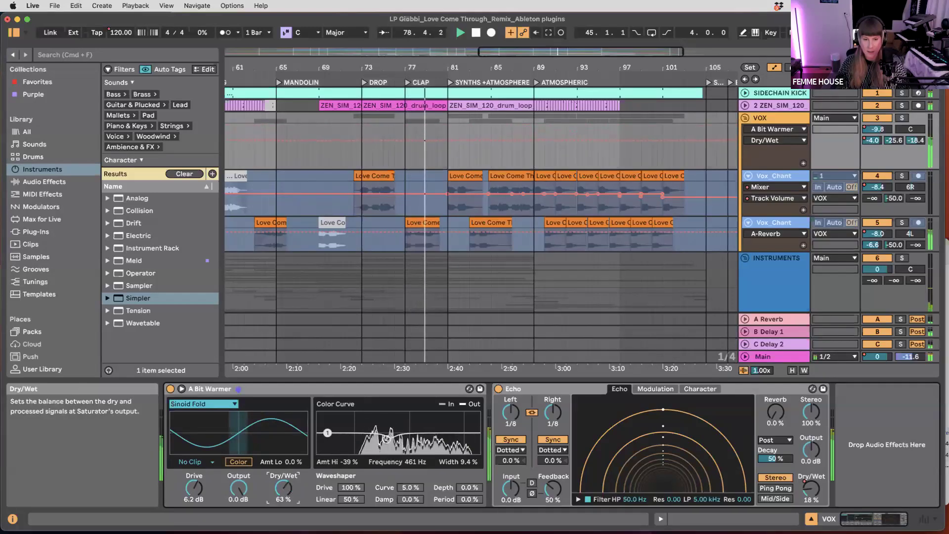
left_click_drag(775, 413, 775, 406)
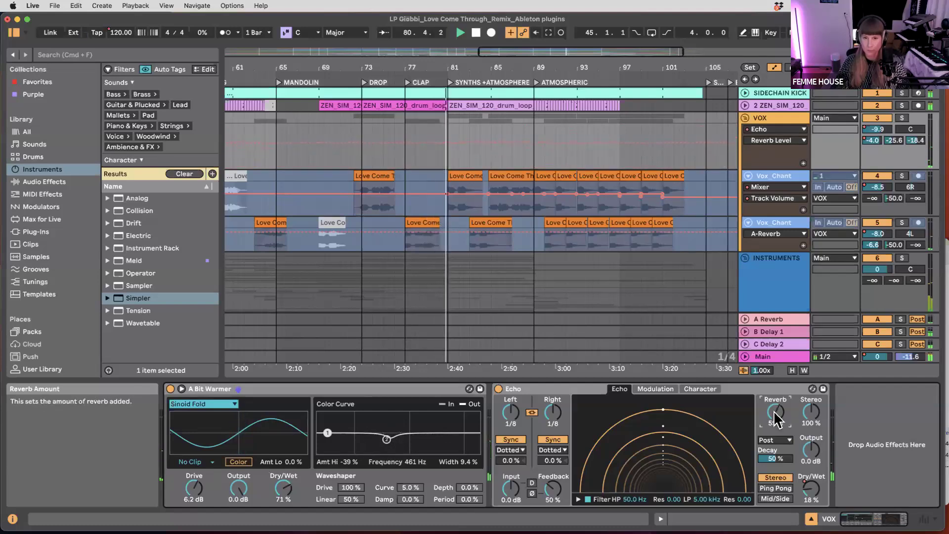
- Examine the Vox_Chant clips and the instrument groups across the SYNTHS+ATMOSPHERE and ATMOSPHERIC sections
scroll(485, 206, "down", 3)
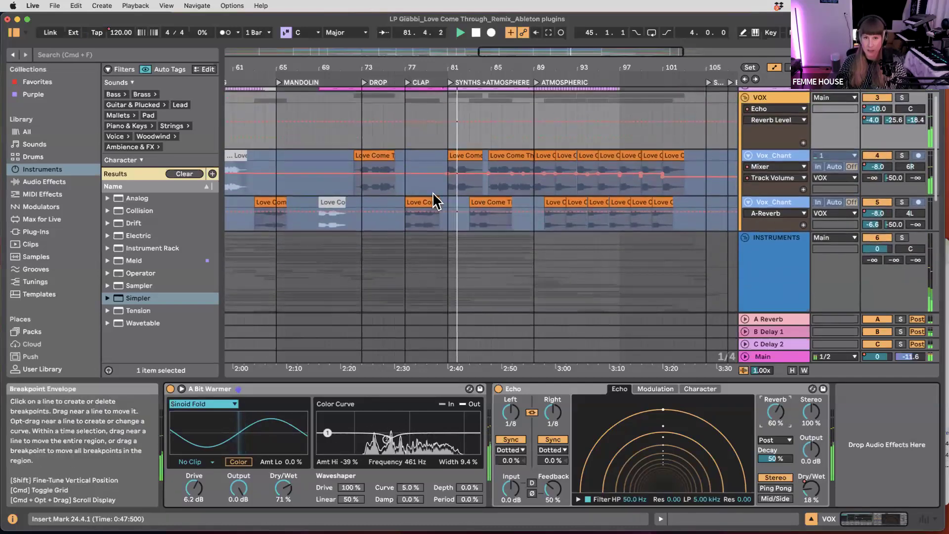
scroll(431, 192, "up", 5)
scroll(432, 192, "right", 5)
scroll(431, 191, "down", 3)
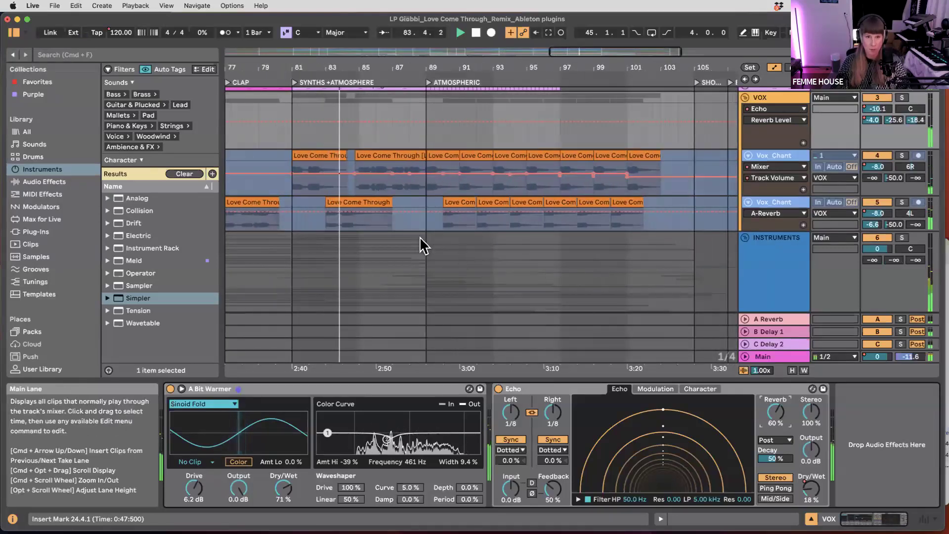
scroll(419, 234, "down", 5)
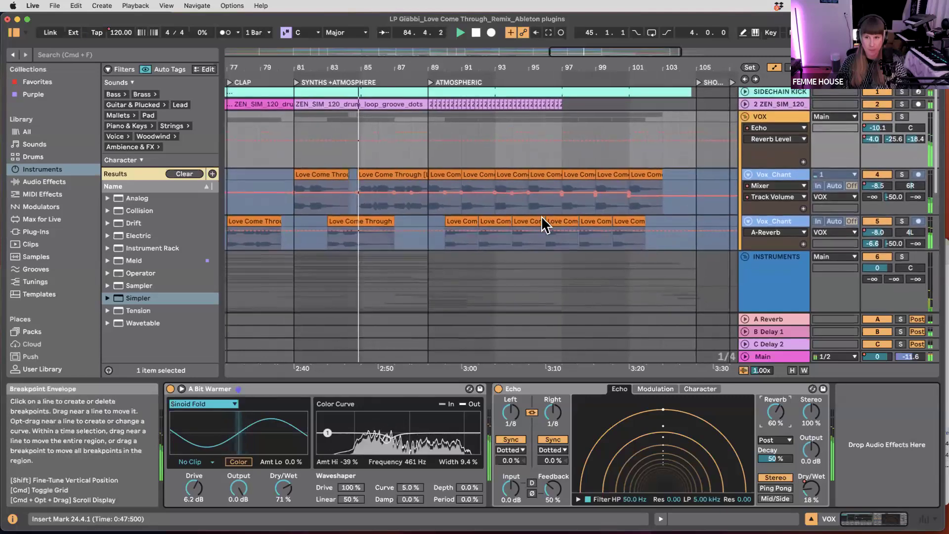
scroll(597, 209, "down", 3)
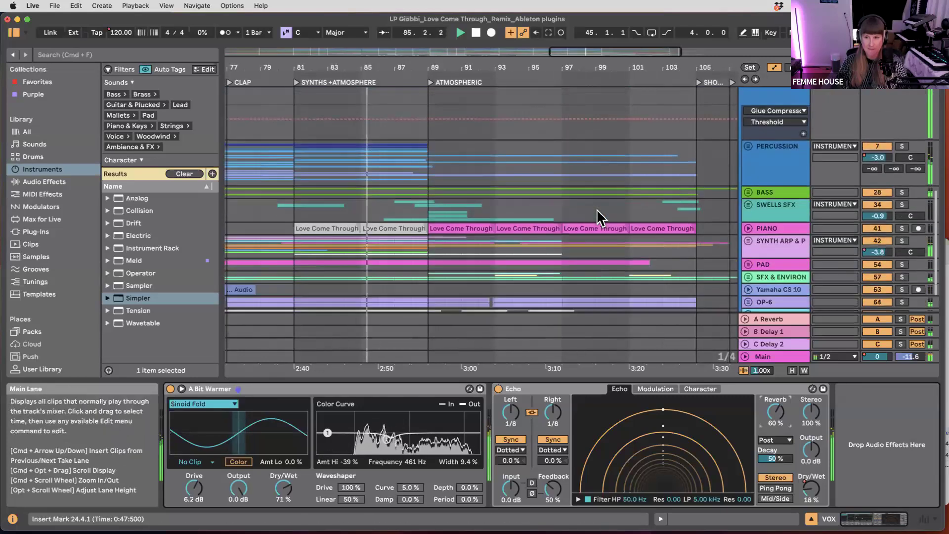
- Unfold the PERCUSSION group to view its tracks around the ATMOSPHERIC section, and deactivate the SIDECHAIN KICK track
left_click(748, 147)
scroll(699, 174, "down", 3)
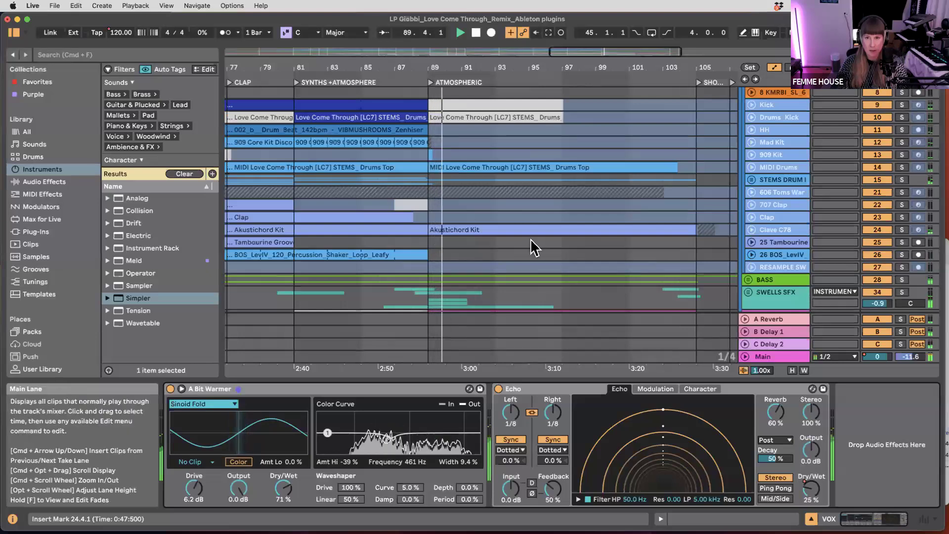
scroll(532, 247, "up", 6)
left_click(879, 92)
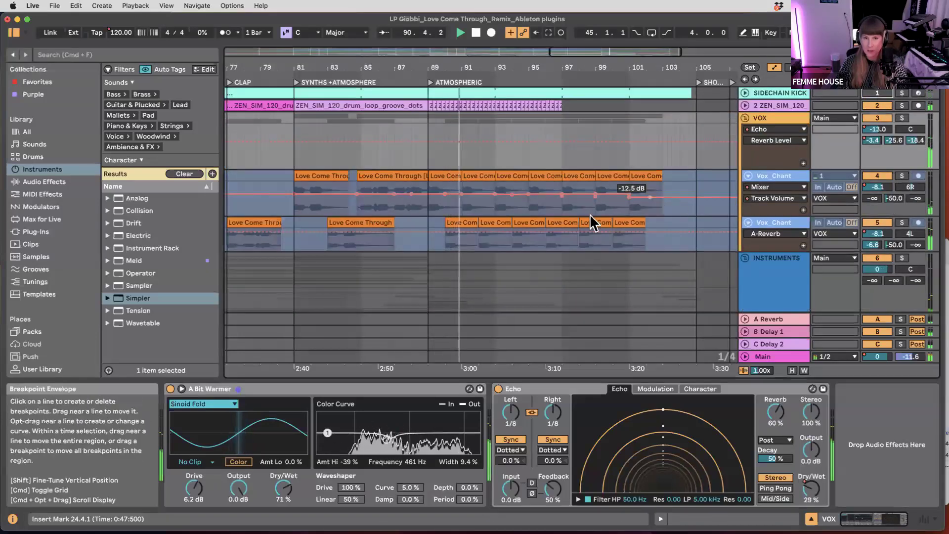
- Expand and enlarge the PIANO track to view its volume automation across the ATMOSPHERIC section, and show its EQ Eight device
scroll(561, 227, "down", 2)
scroll(560, 227, "down", 2)
scroll(583, 227, "down", 10)
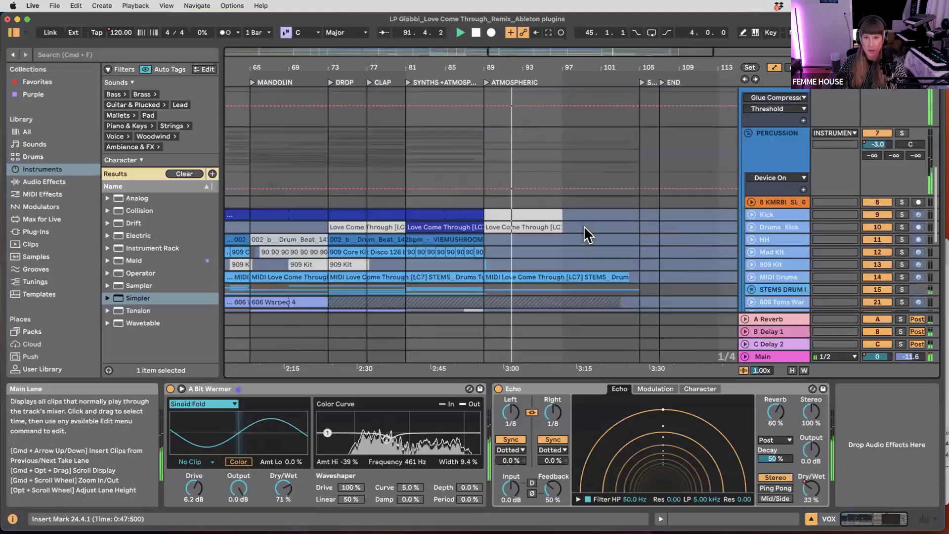
left_click(749, 232)
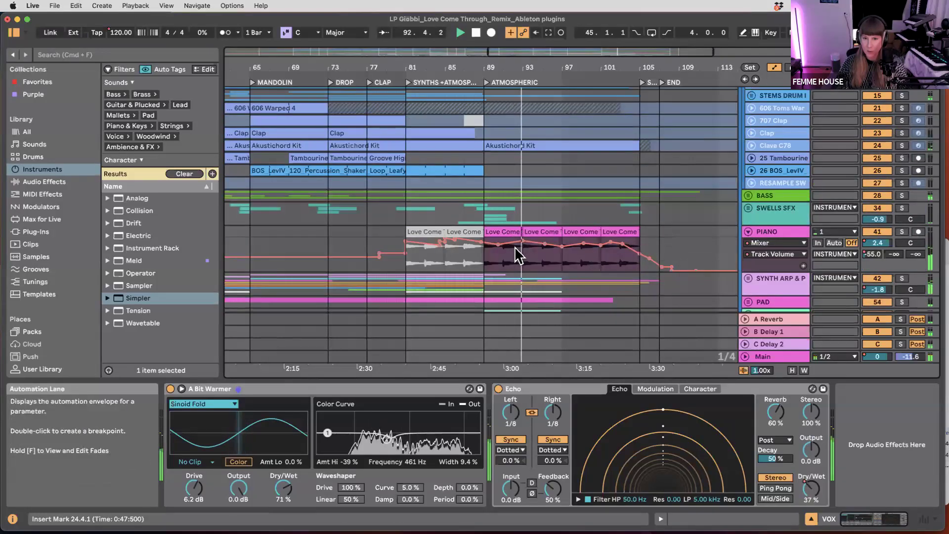
scroll(540, 260, "up", 5)
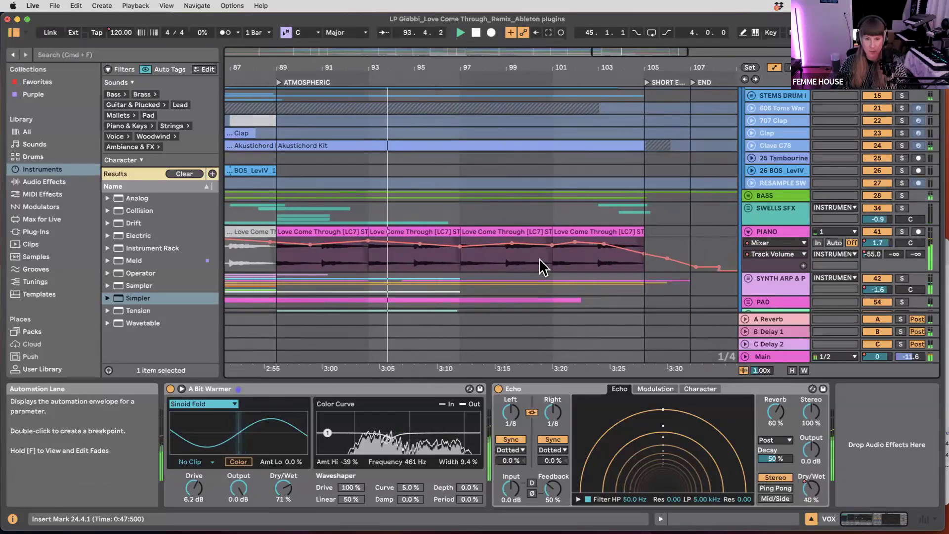
left_click(768, 230)
scroll(712, 247, "down", 4)
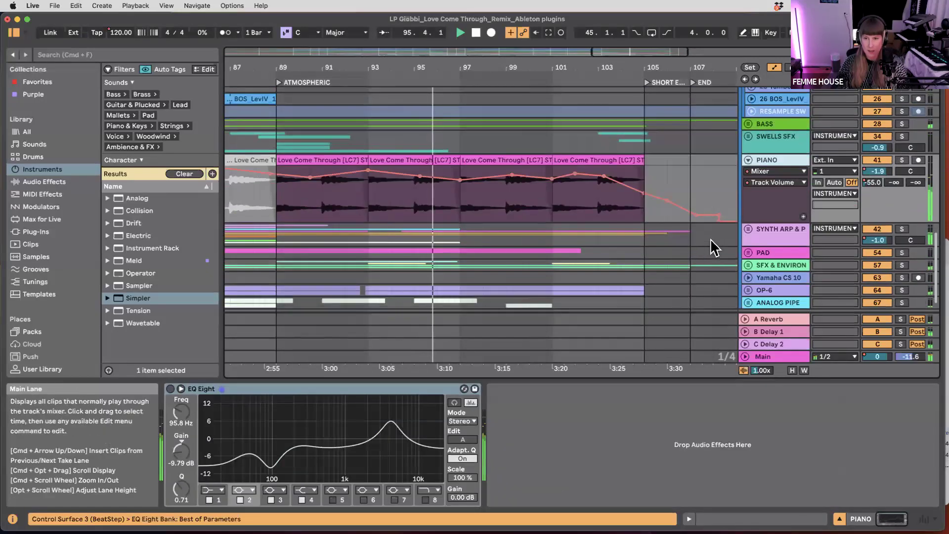
- Select bars 97 to 101 on the PIANO track and show that clip's sample waveform and loop settings
left_click_drag(462, 213, 552, 214)
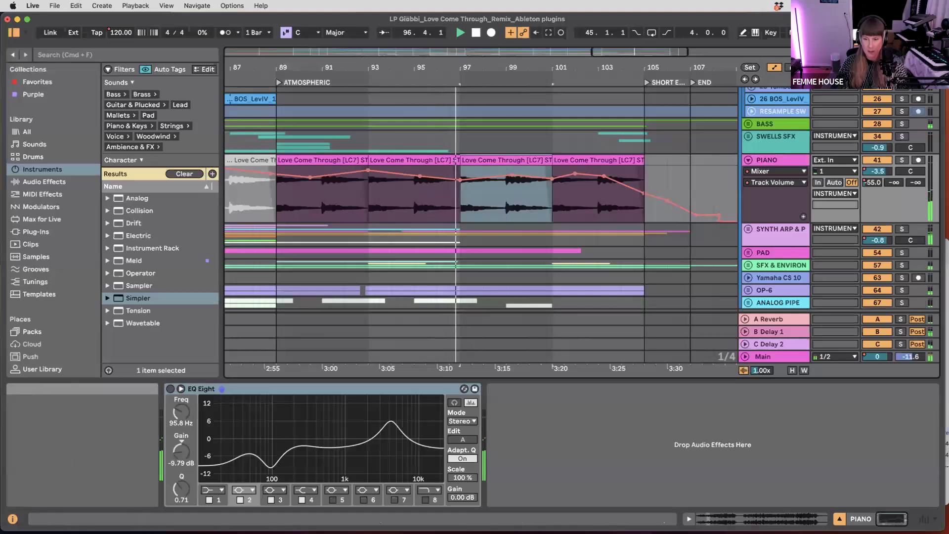
left_click(724, 516)
scroll(686, 468, "down", 5)
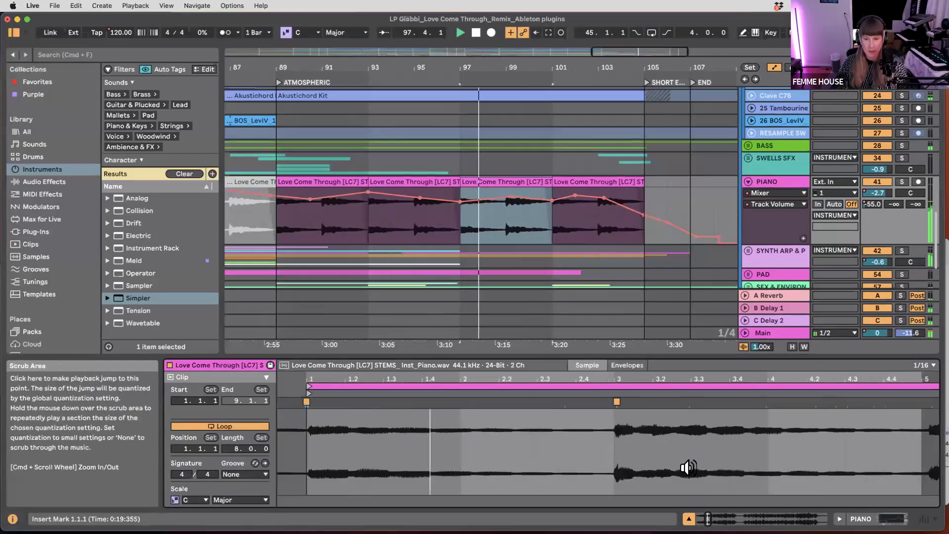
- Select the last PIANO clip, bars 101 to 105, and follow its fade-out through the END section before stopping playback
scroll(687, 468, "right", 5)
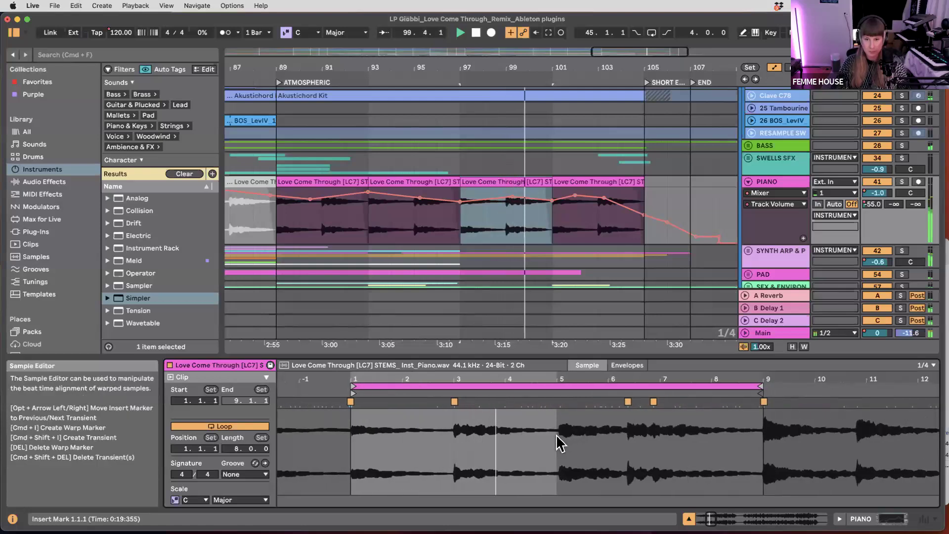
left_click(573, 179)
scroll(497, 428, "down", 5)
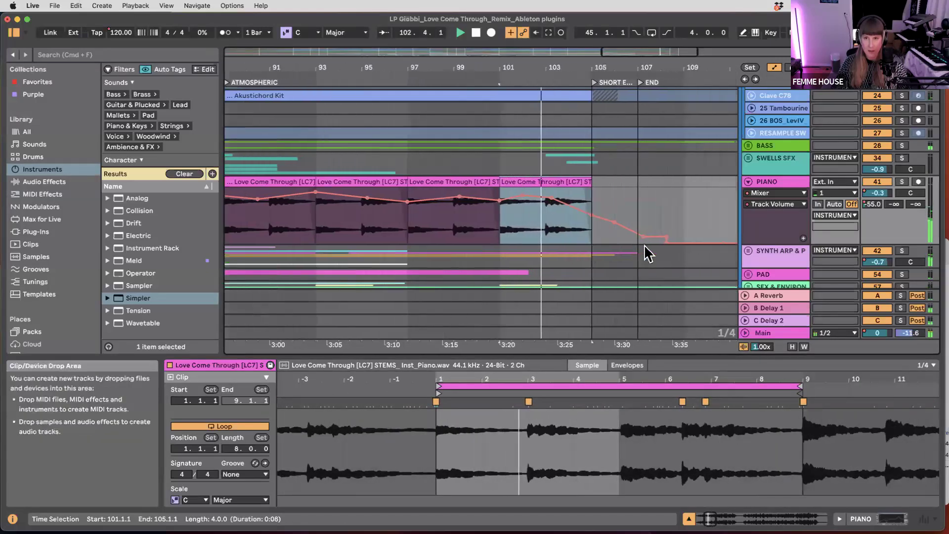
scroll(598, 256, "down", 3)
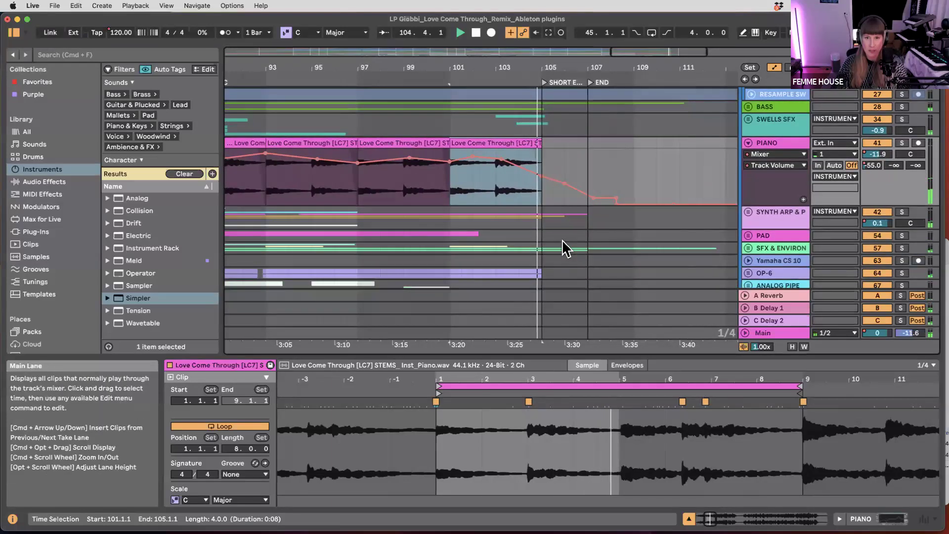
scroll(558, 230, "down", 3)
scroll(522, 183, "down", 5)
scroll(517, 182, "down", 10)
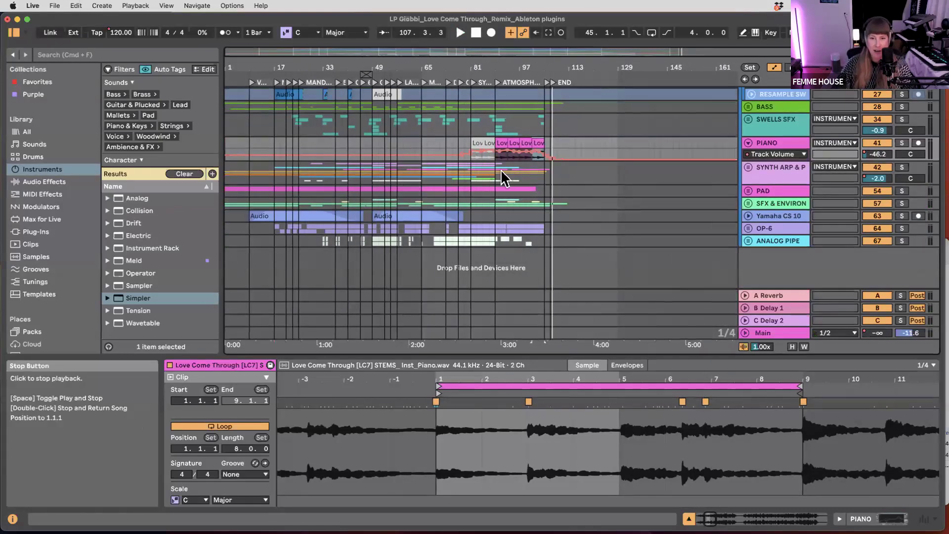
- Hide the clip view and examine the PERCUSSION, instrument and effects tracks across the arrangement's sections
scroll(570, 299, "up", 5)
left_click_drag(484, 354, 496, 465)
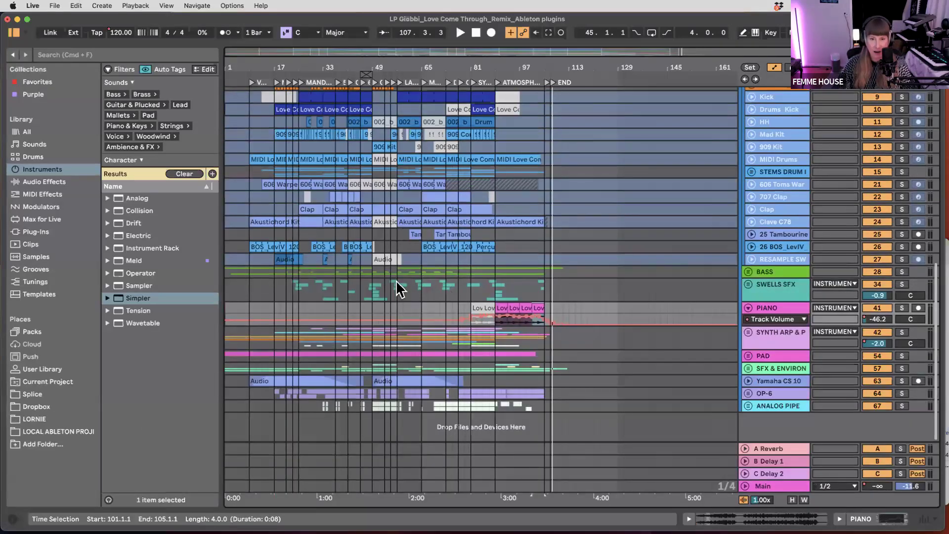
scroll(395, 288, "up", 4)
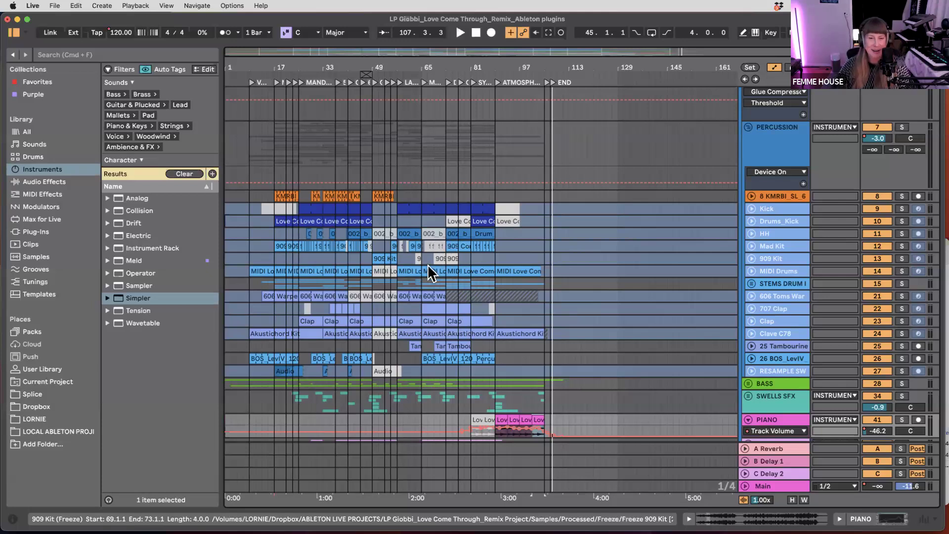
scroll(439, 260, "up", 3)
scroll(440, 259, "left", 2)
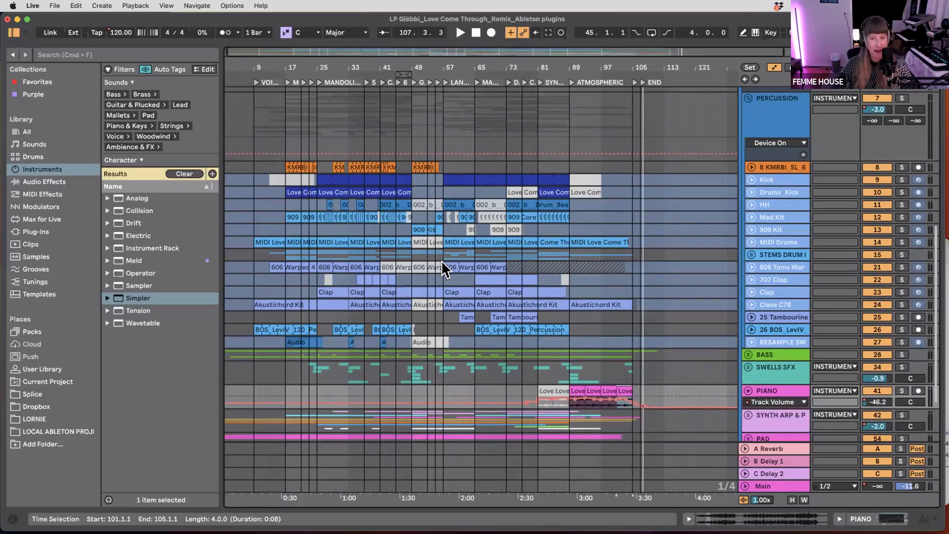
scroll(441, 260, "down", 3)
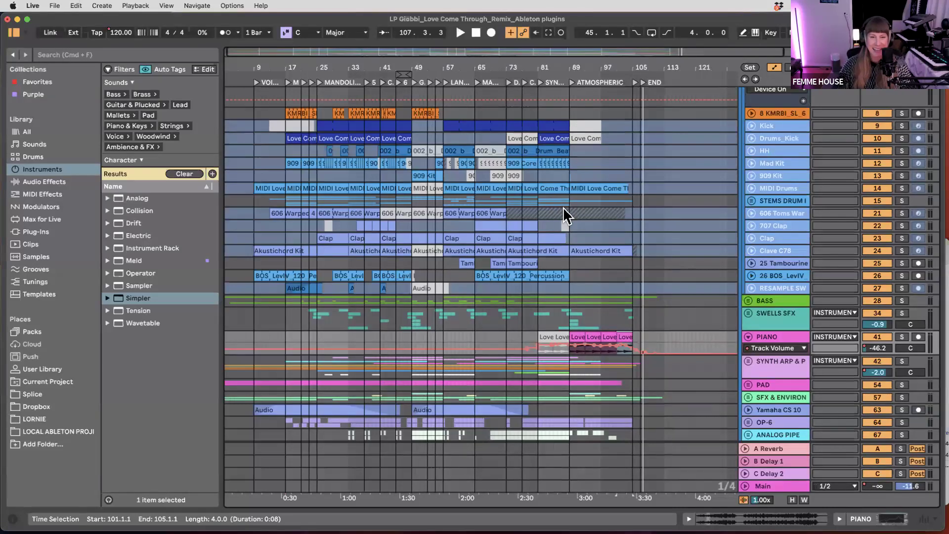
scroll(453, 182, "up", 2)
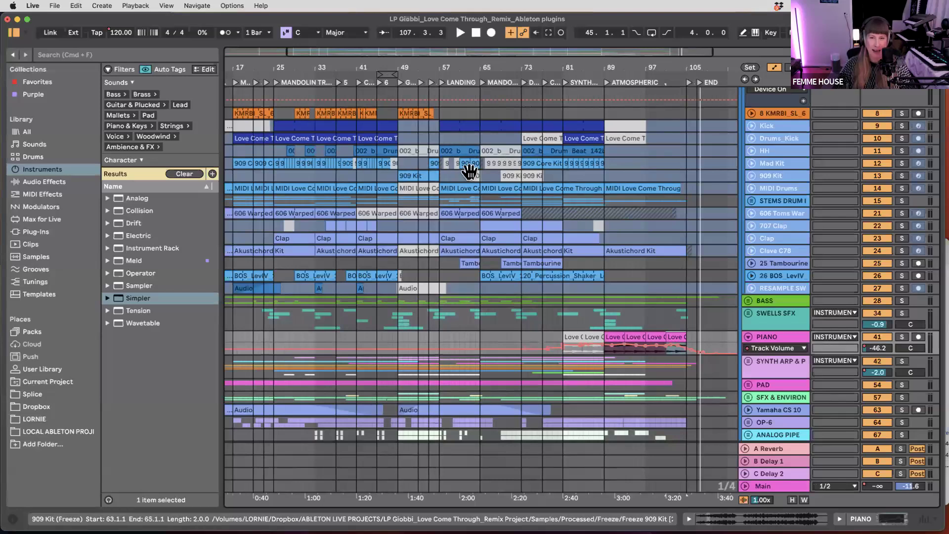
scroll(485, 162, "up", 2)
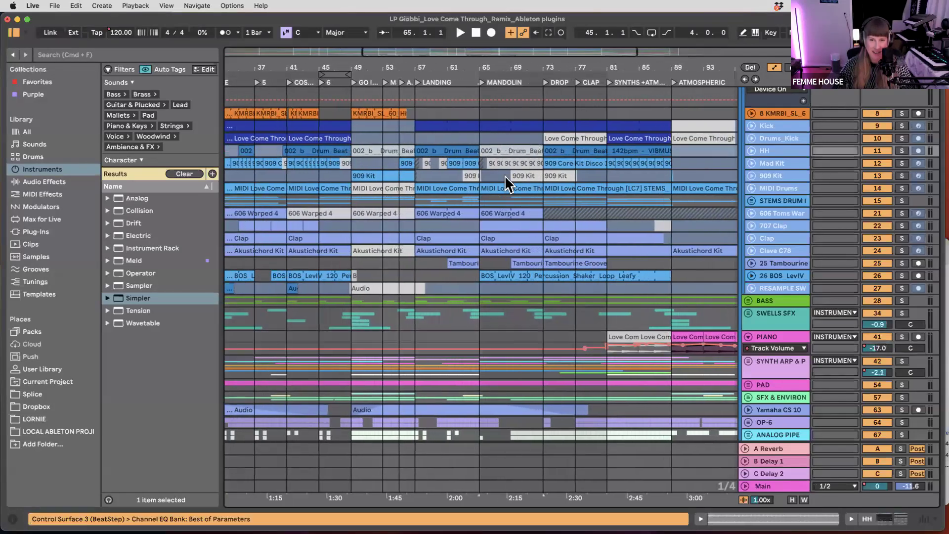
- Unfold the HH and Mad Kit tracks in the PERCUSSION group to show their clip contents
left_click(582, 151)
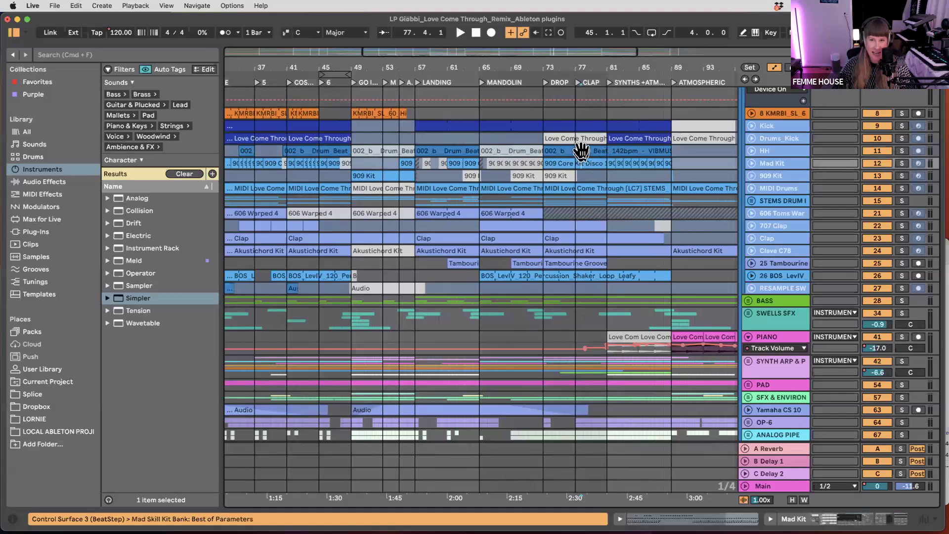
key("u")
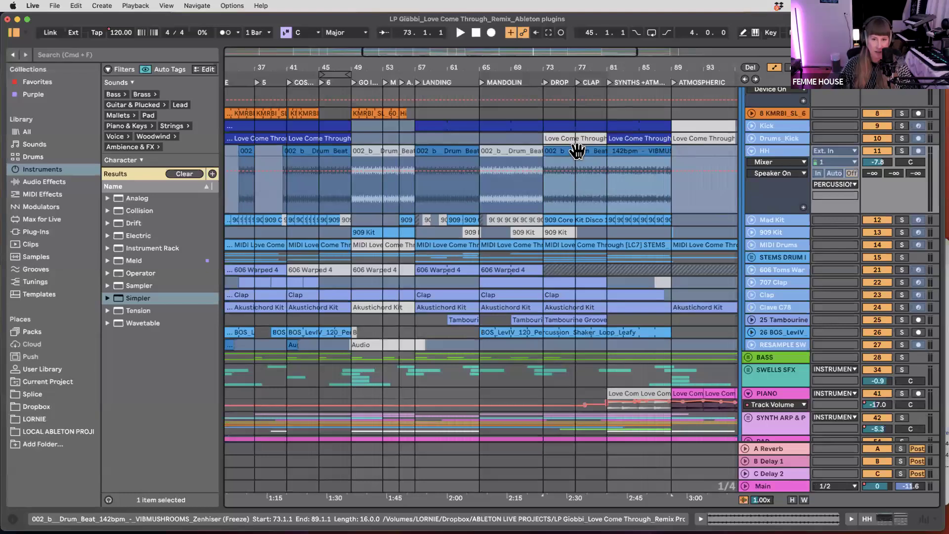
scroll(328, 237, "up", 3)
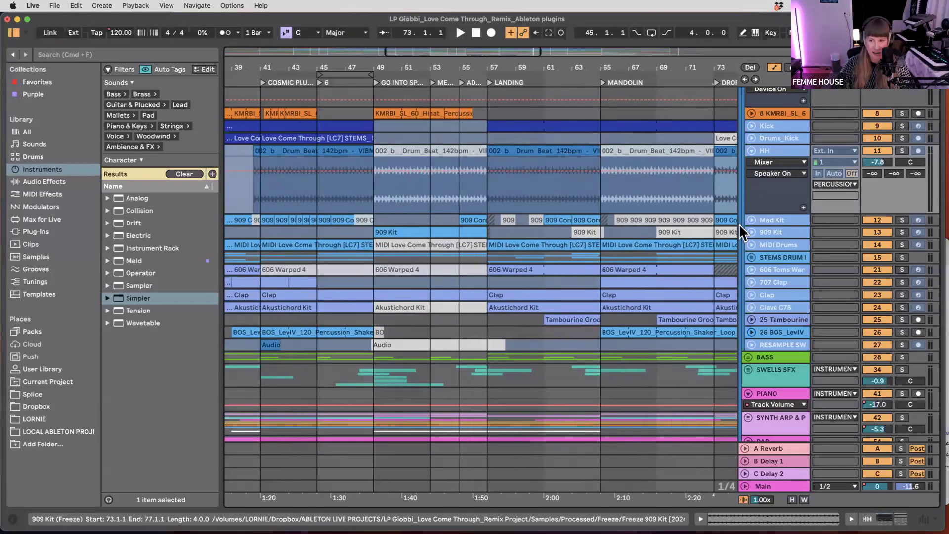
left_click(746, 222)
- Loop bars 45 to 49 on the Mad Kit track, solo the track and play the loop
left_click_drag(320, 267, 375, 253)
key("super+l")
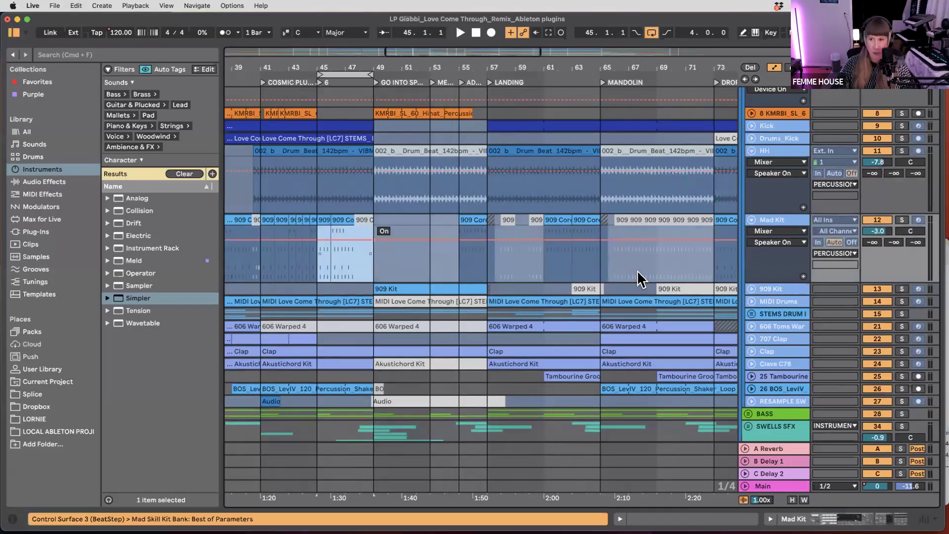
left_click(896, 220)
key("space")
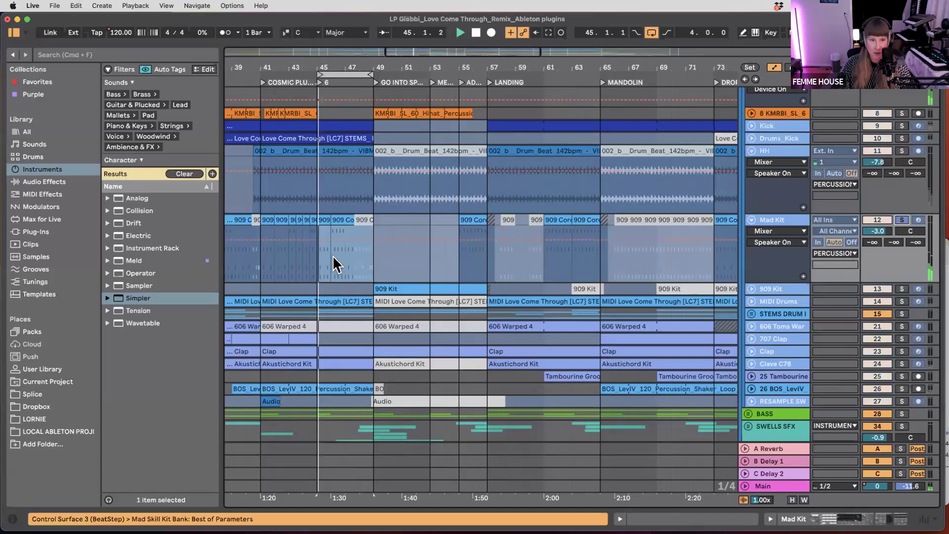
scroll(324, 276, "up", 5)
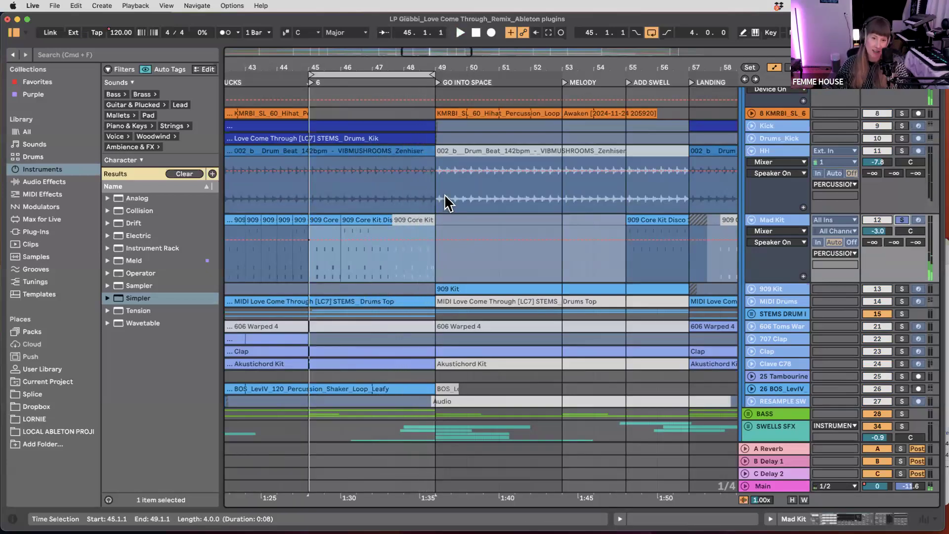
- Set the loop to cover the whole arrangement, starting at 1.1.1 with a length of 112.1.0
scroll(461, 253, "down", 5)
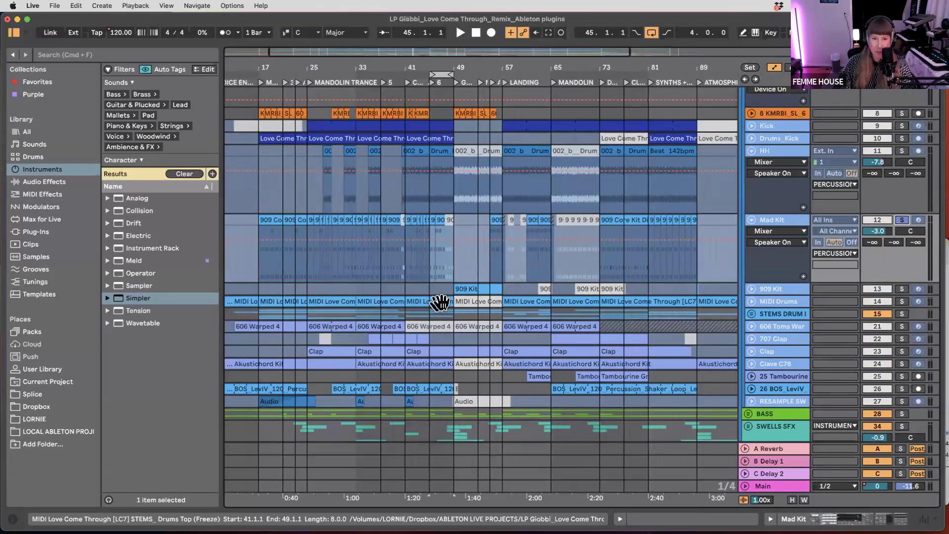
scroll(465, 339, "down", 3)
scroll(465, 339, "down", 3)
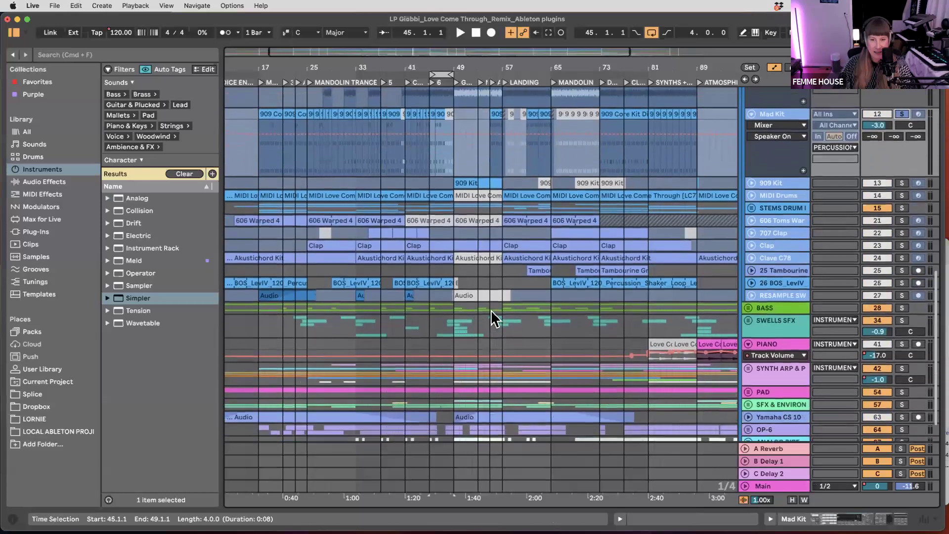
scroll(469, 285, "down", 2)
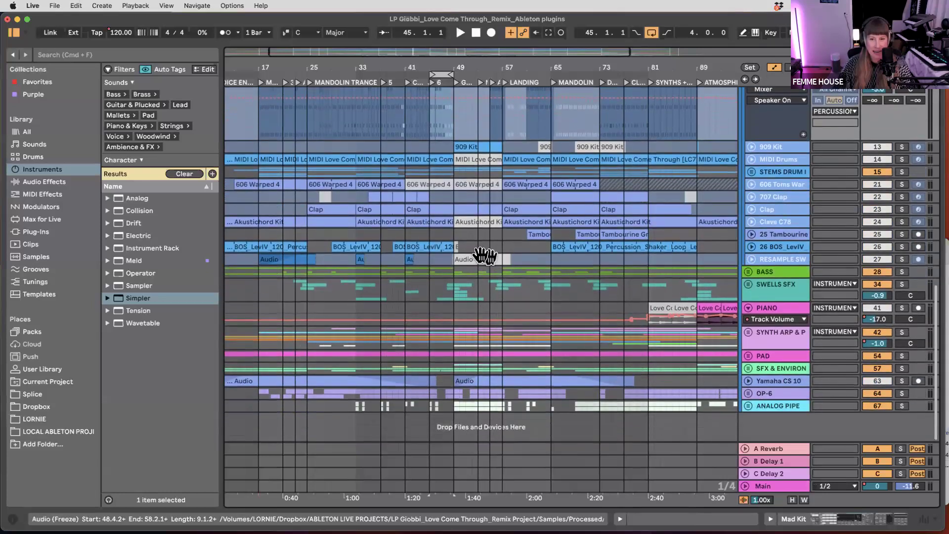
scroll(489, 311, "up", 4)
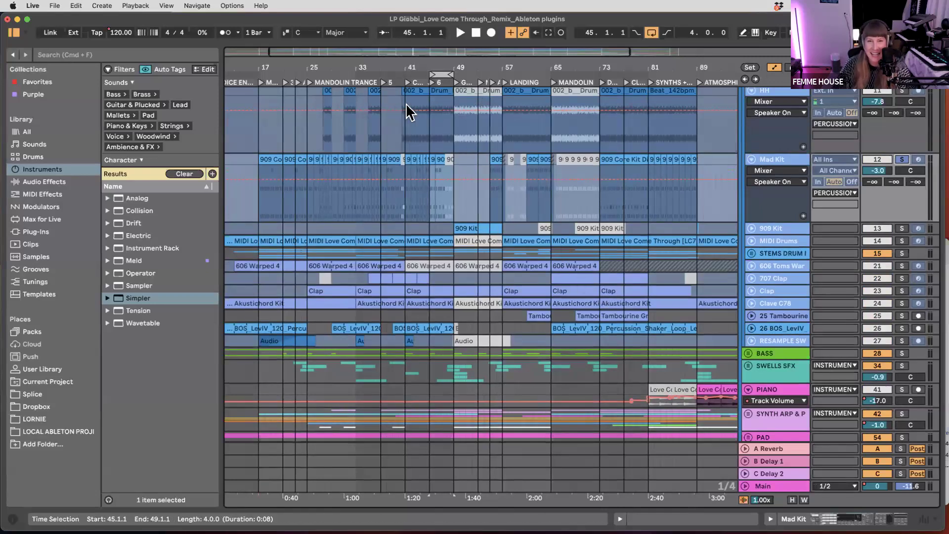
left_click_drag(184, 91, 164, 91)
key("w")
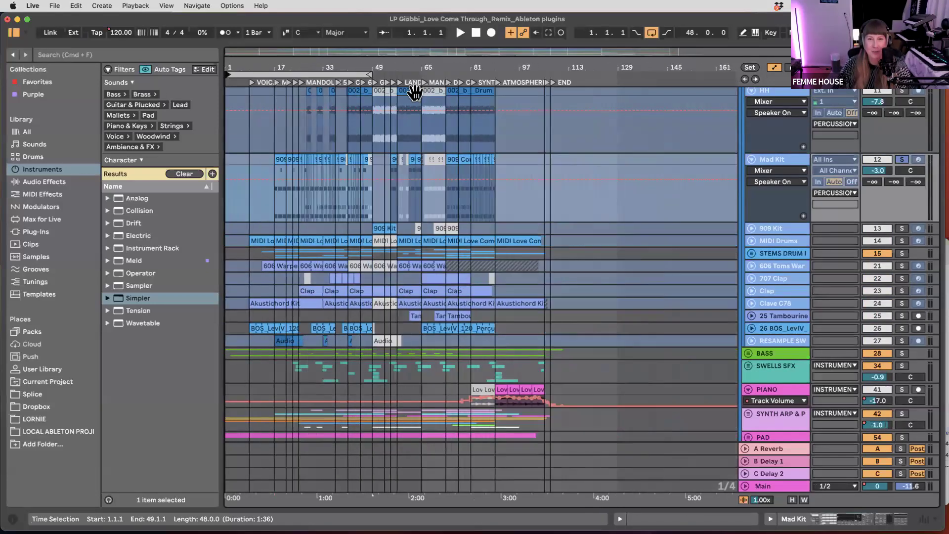
left_click_drag(567, 73, 565, 74)
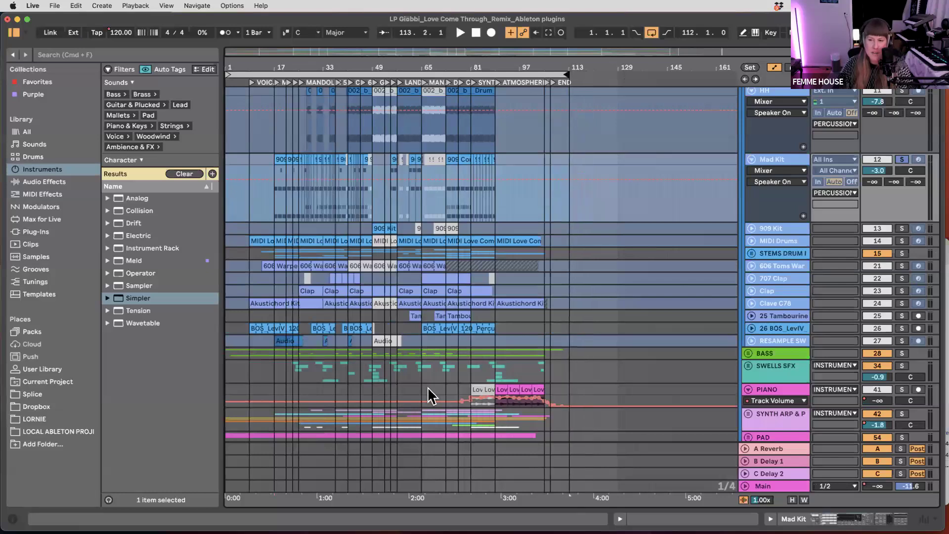
- Fold the PERCUSSION group and unfold the SFX & ENVIRON group to show its tracks and volume automation
scroll(543, 351, "down", 5)
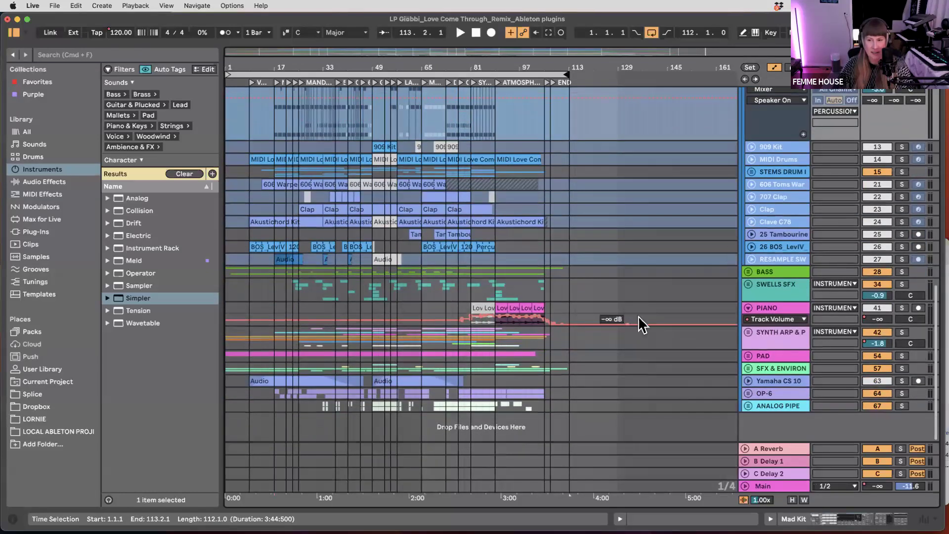
scroll(751, 208, "up", 12)
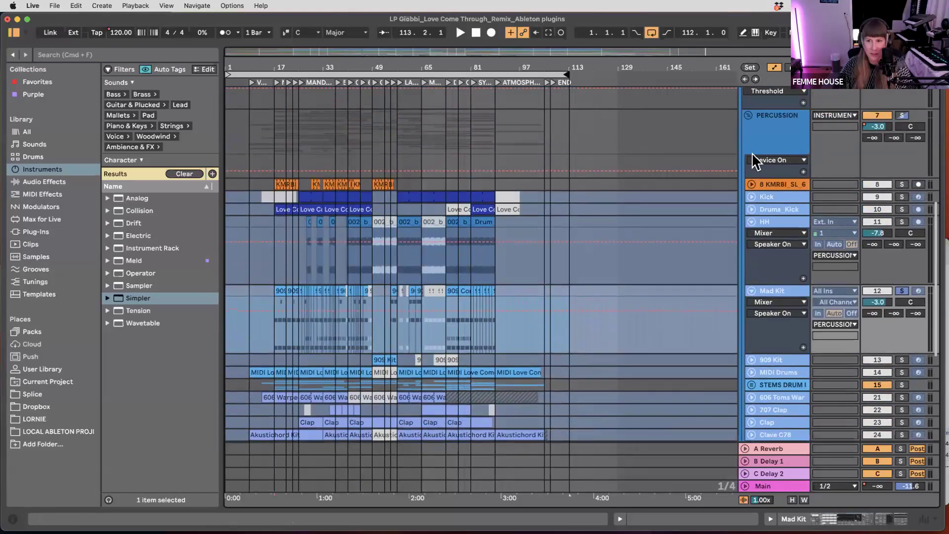
left_click(748, 115)
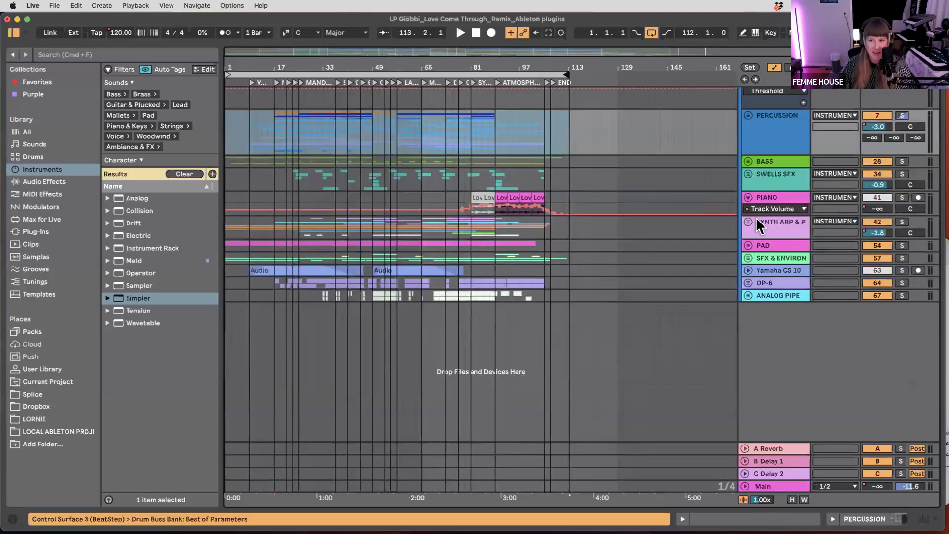
left_click(748, 258)
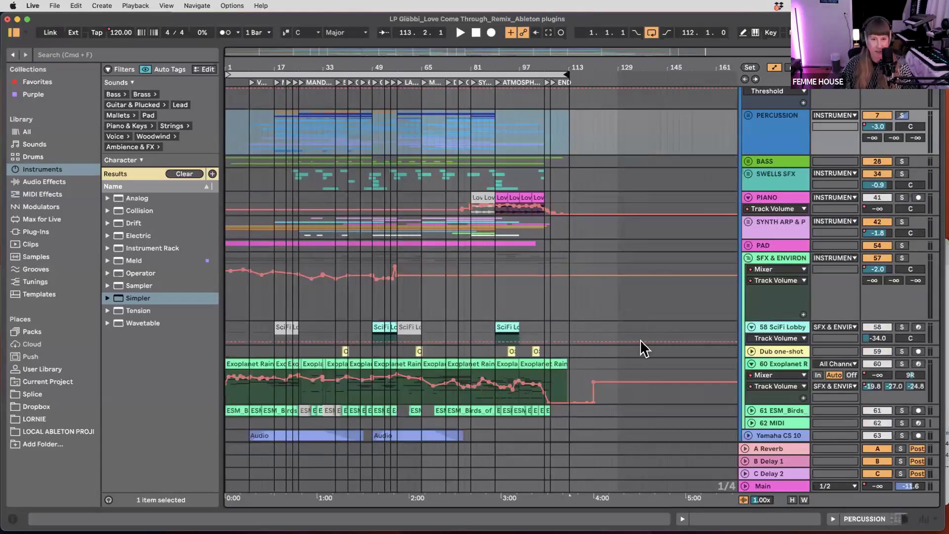
scroll(494, 345, "down", 4)
scroll(284, 341, "up", 4)
scroll(283, 340, "up", 1)
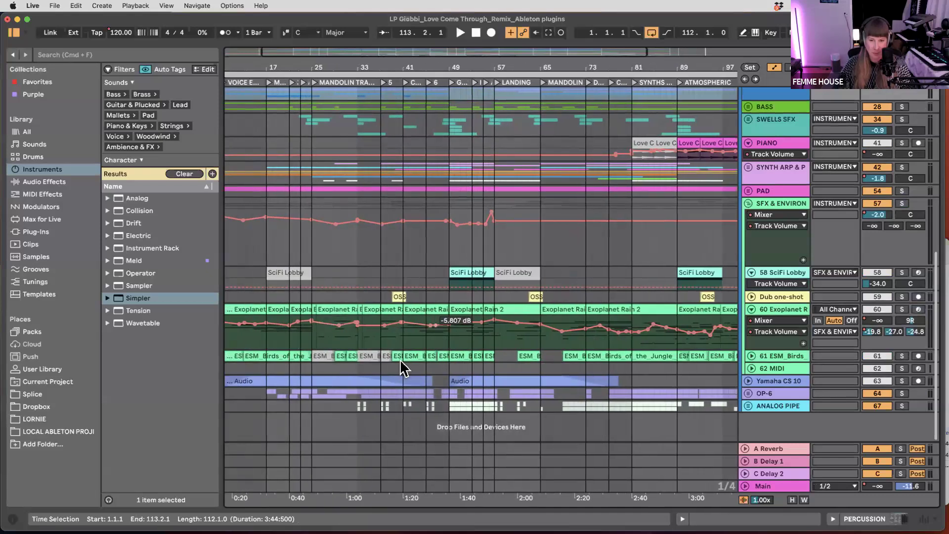
- Widen the arrangement area, then unfold and solo the 61 ESM_Birds track
left_click_drag(218, 290, 181, 291)
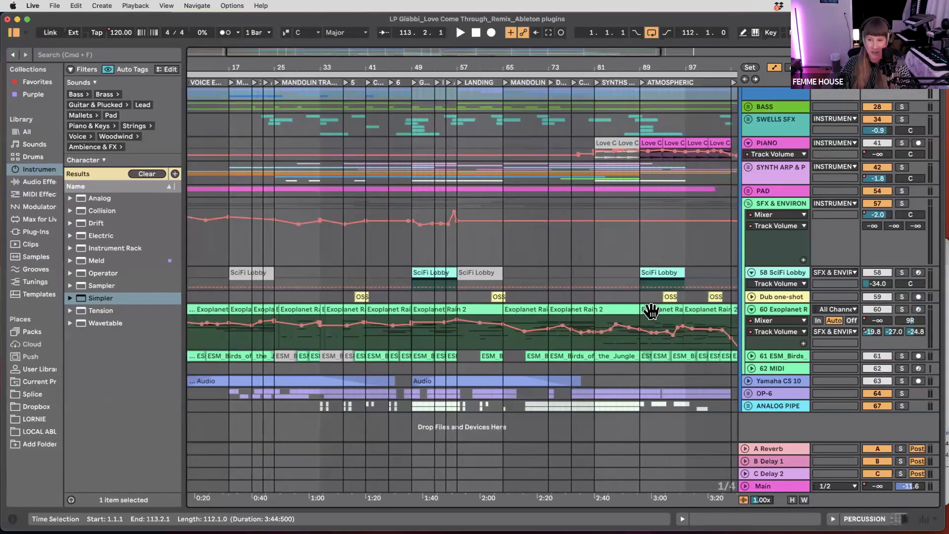
left_click(751, 357)
scroll(691, 336, "down", 3)
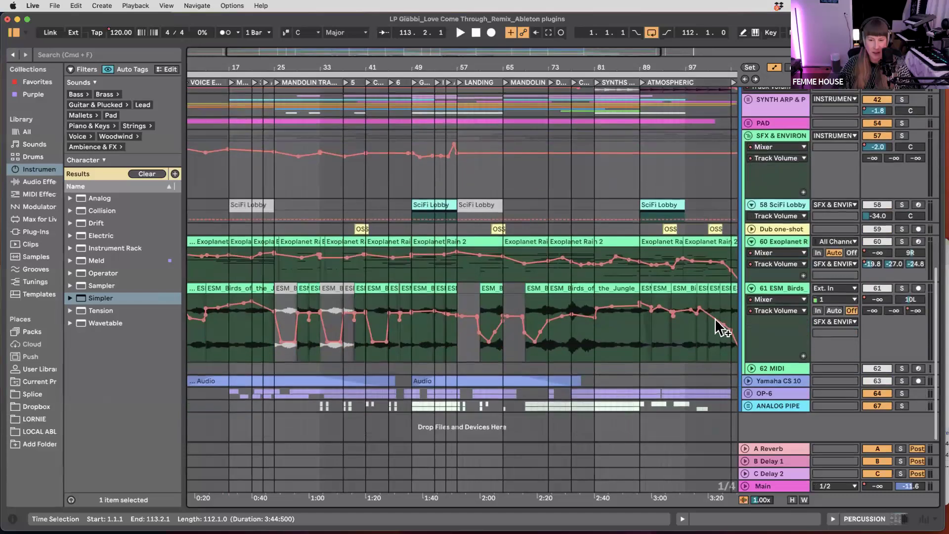
left_click(901, 288)
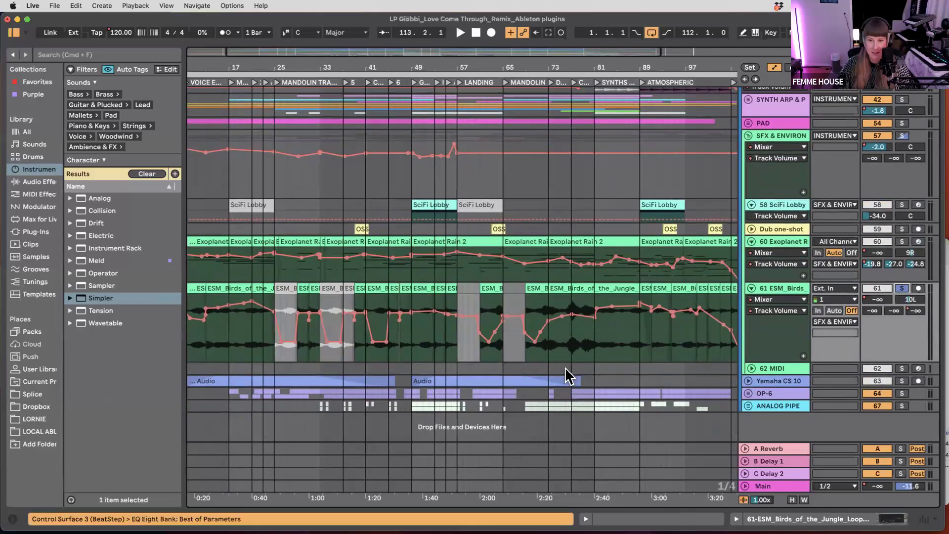
- Play the birds loop from bar 74 in the DROP section and raise its volume automation slightly between bars 75 and 77
left_click(556, 348)
key("plus")
key("plus")
key("plus")
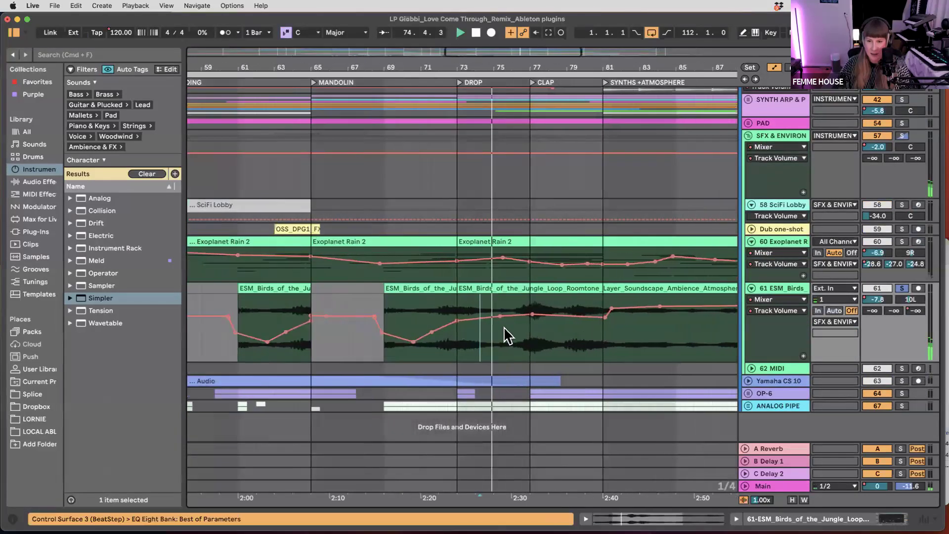
left_click_drag(484, 315, 483, 305)
left_click_drag(484, 303, 521, 312)
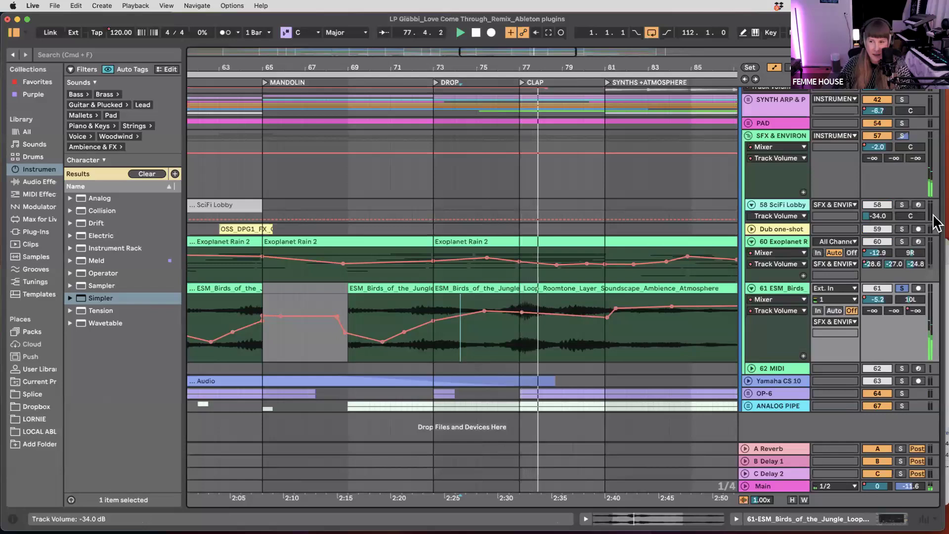
- Solo the 60 Exoplanet Rain track and raise its volume automation to -5.0 dB near bar 80
left_click(901, 241)
left_click_drag(587, 263, 586, 253)
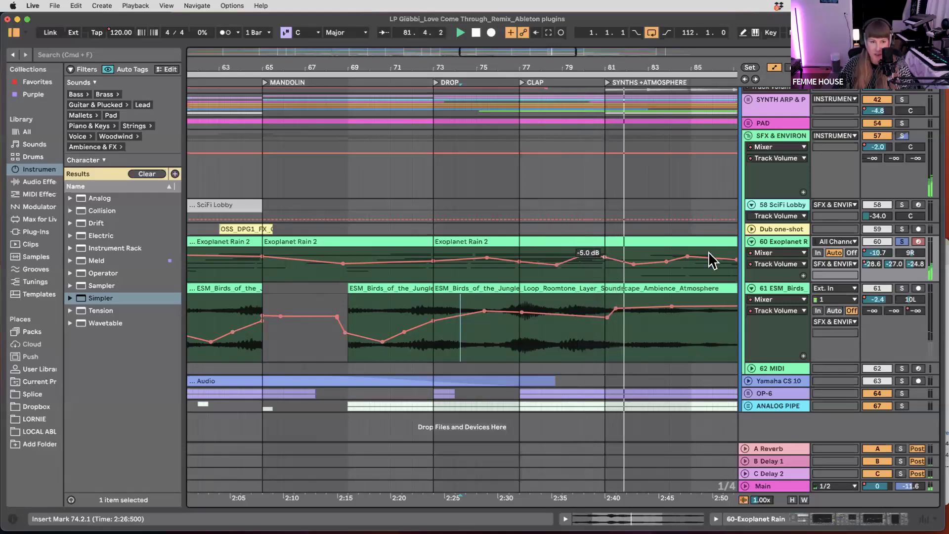
- Show the Exoplanet Rain device chain and examine its EQ Eight, sidechained Glue Compressor and soothe2 settings
left_click(755, 518)
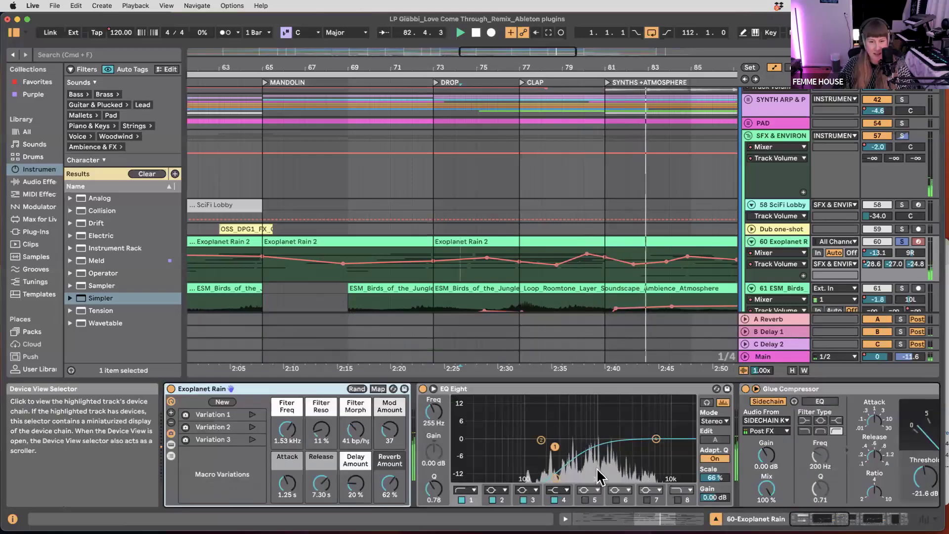
scroll(318, 441, "right", 7)
scroll(318, 441, "right", 4)
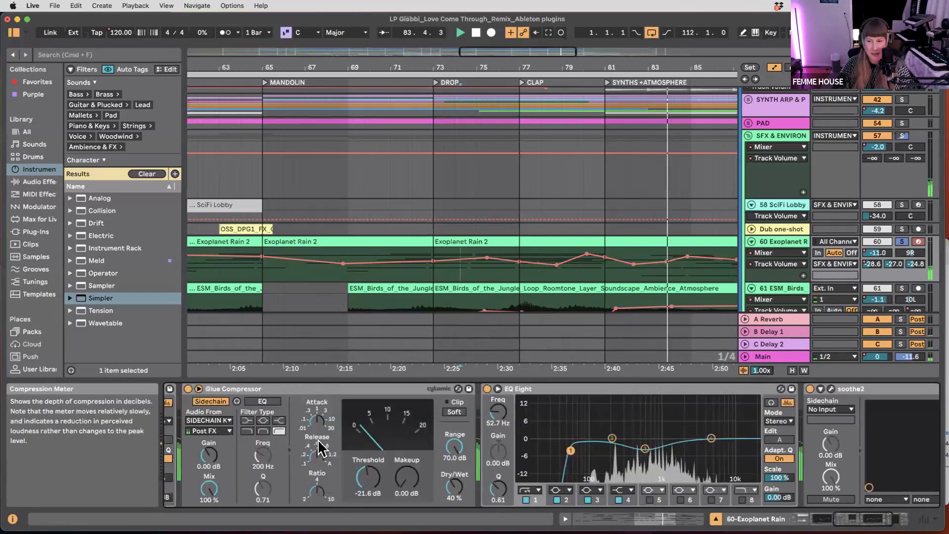
- Show the Exoplanet Rain rack's instrument, reduce the expanded modulation matrix's height, and examine its macros, engines and envelopes
scroll(319, 445, "left", 11)
left_click(171, 444)
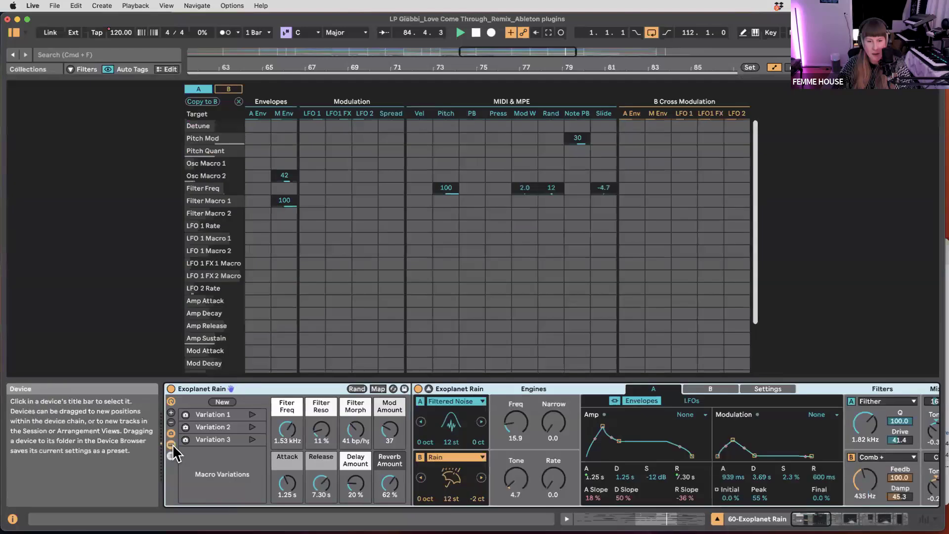
left_click_drag(357, 77, 379, 245)
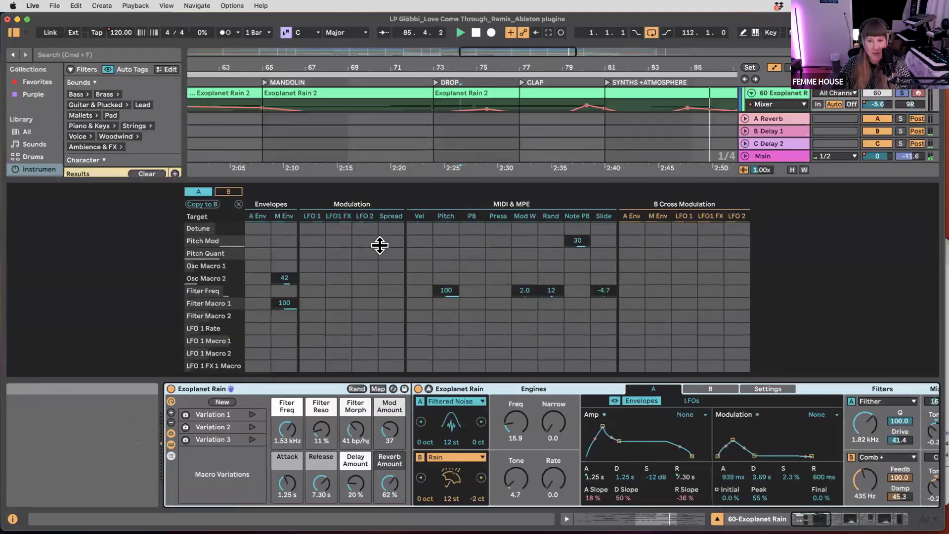
scroll(500, 426, "right", 4)
scroll(497, 425, "left", 4)
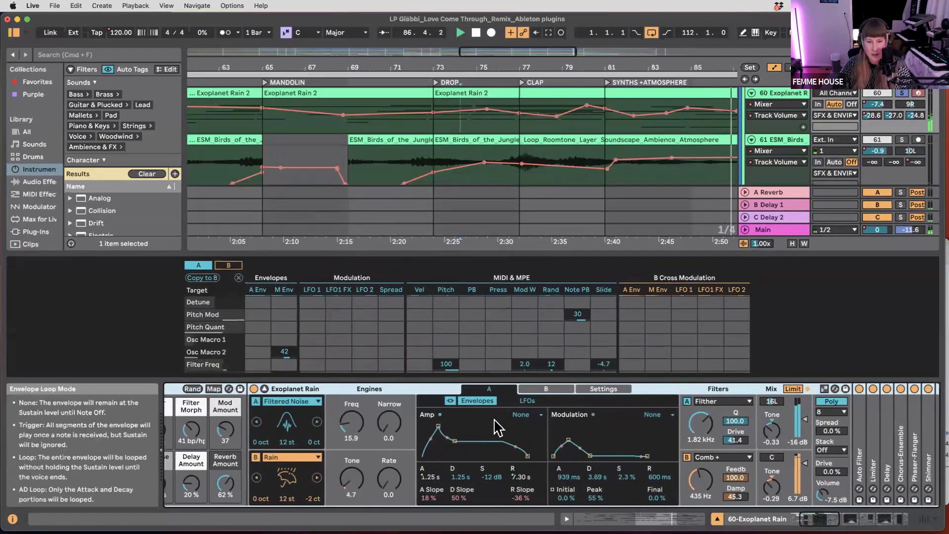
left_click(380, 390)
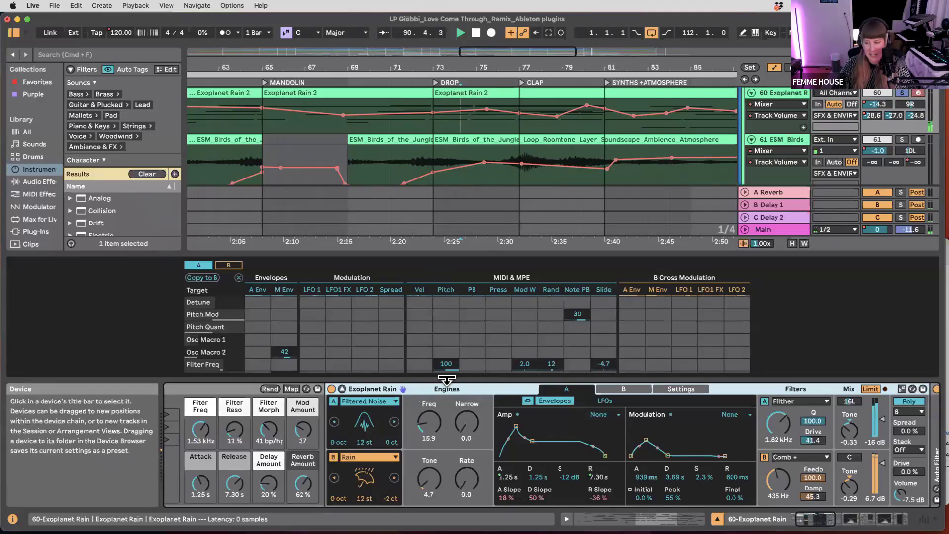
- Review the rain and birds volume automation across the whole arrangement and collapse the expanded modulation matrix
scroll(470, 172, "down", 5)
scroll(470, 173, "down", 3)
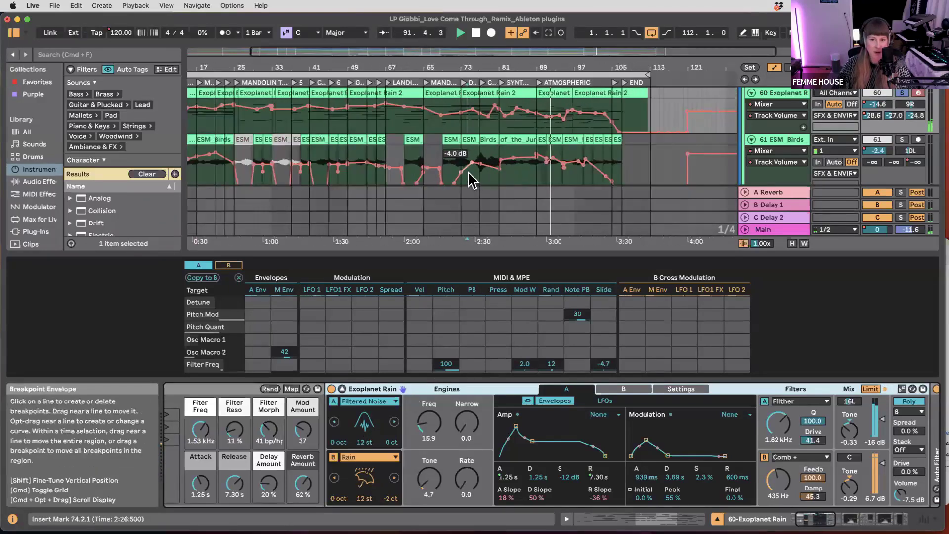
scroll(472, 178, "down", 2)
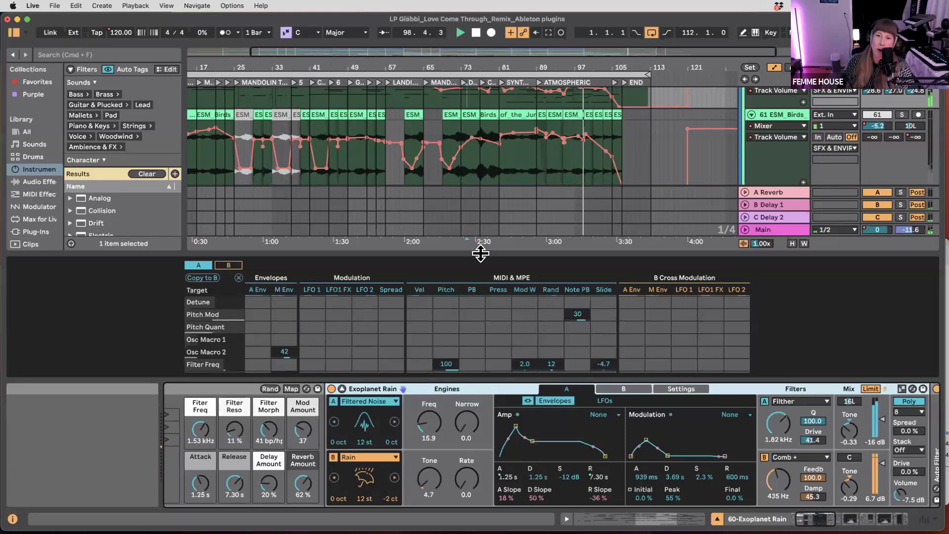
scroll(564, 224, "right", 1)
scroll(565, 224, "up", 1)
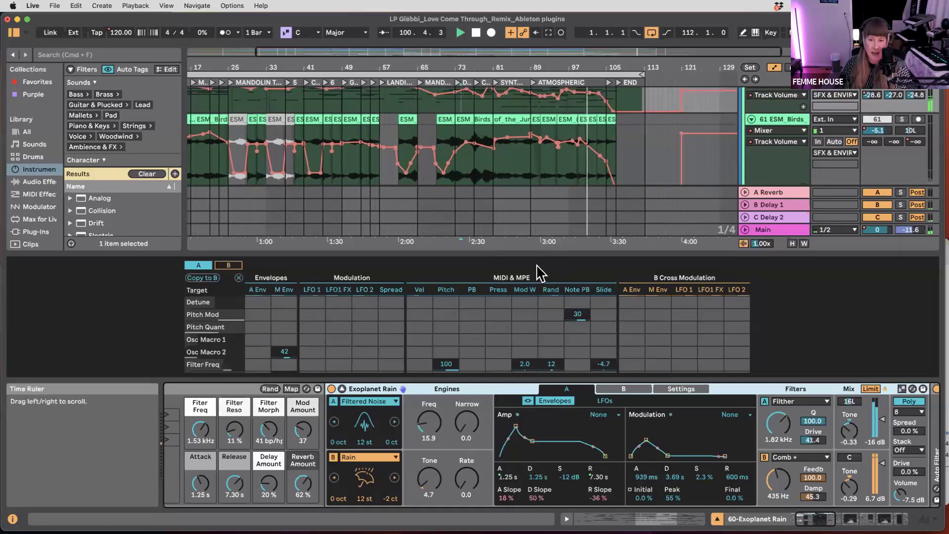
scroll(513, 449, "left", 3)
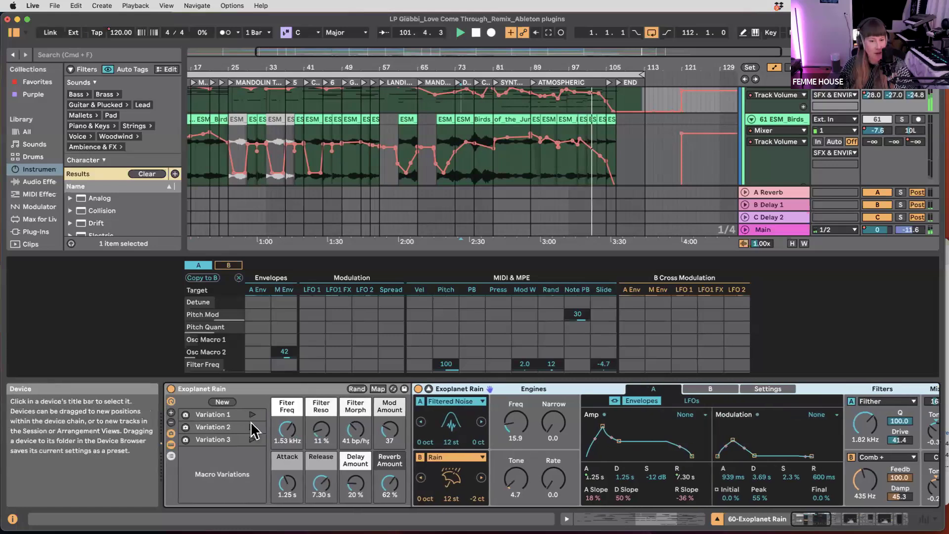
left_click_drag(334, 251, 349, 381)
- Solo the SFX & ENVIRONMENT group and play the arrangement from bar 14
scroll(539, 253, "up", 8)
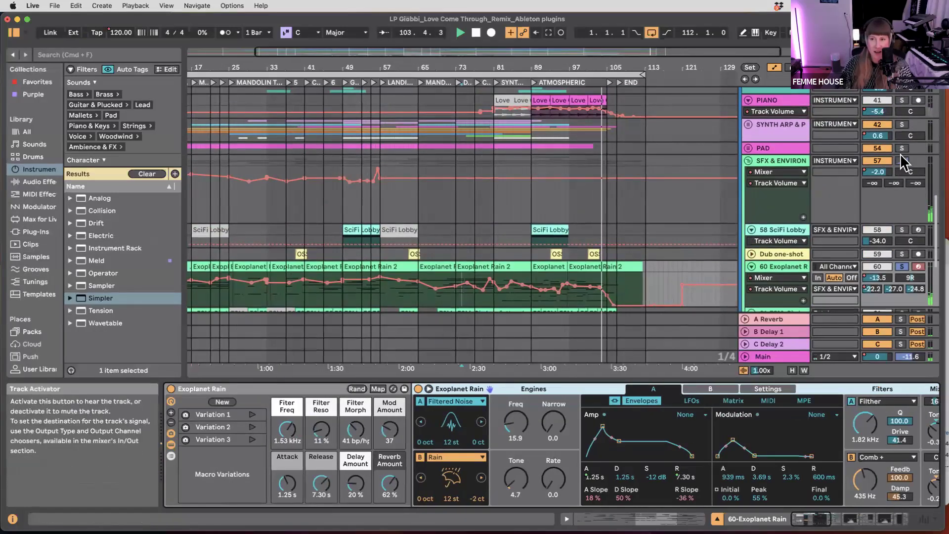
left_click(377, 195)
scroll(350, 235, "down", 3)
scroll(351, 235, "down", 2)
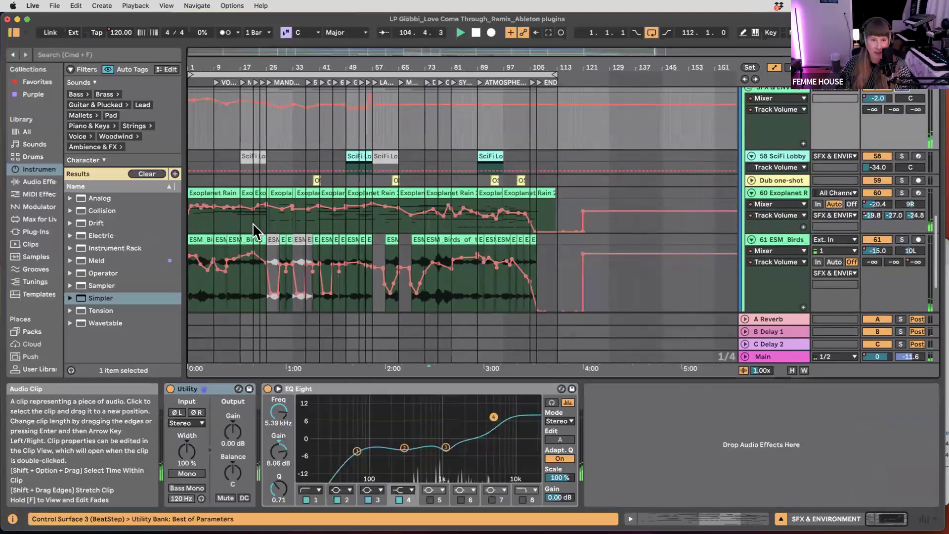
left_click(232, 224)
scroll(592, 218, "up", 2)
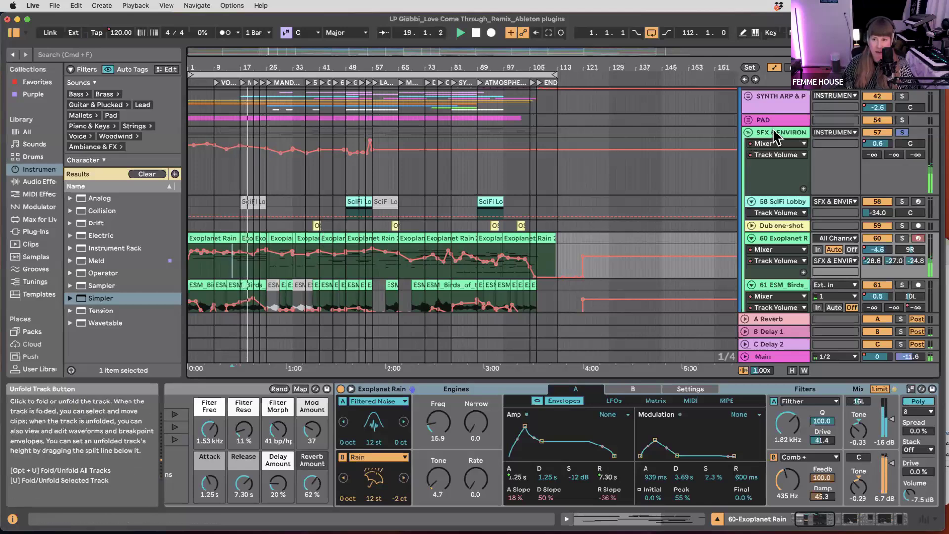
- Fold the SFX & ENVIRONMENT group and solo the SYNTH ARP & PLUCKS group during playback
left_click(748, 132)
left_click(865, 108)
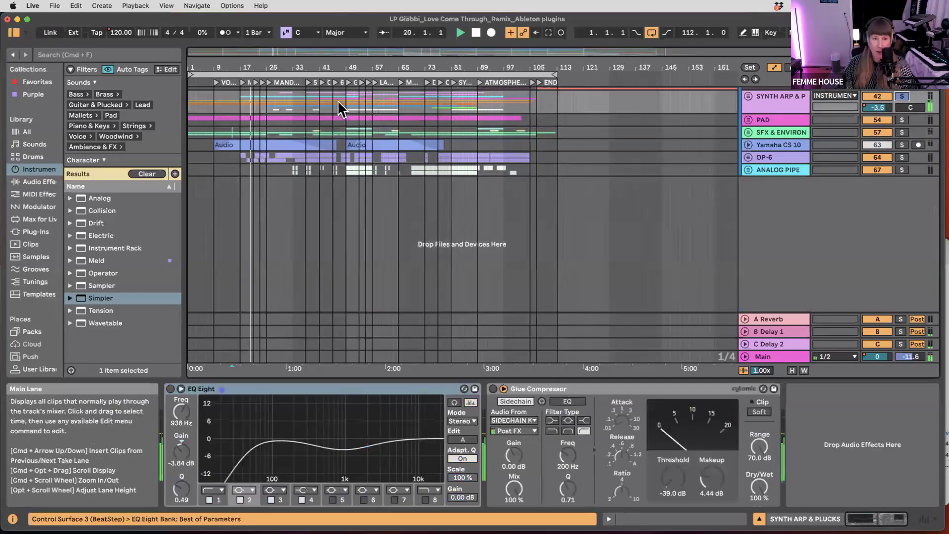
scroll(257, 103, "up", 4)
scroll(256, 102, "up", 3)
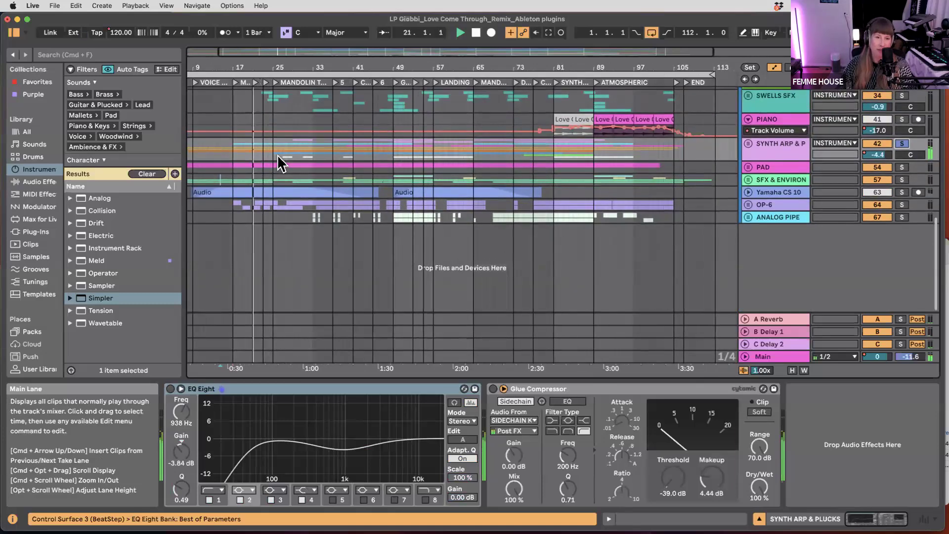
- Unfold the SYNTH ARP & PLUCKS group to show its Inst_Pluck tracks and stop playback
key("u")
scroll(267, 166, "down", 3)
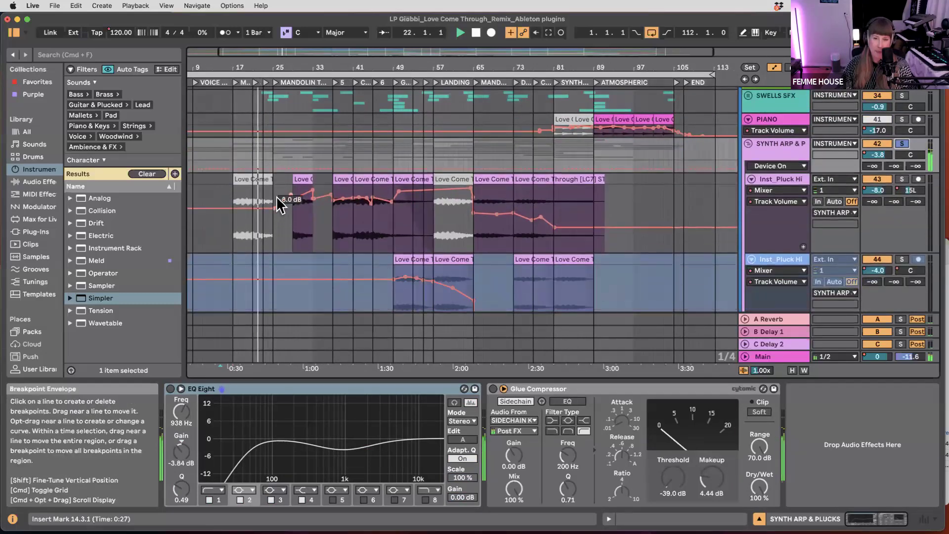
scroll(276, 198, "left", 3)
key("space")
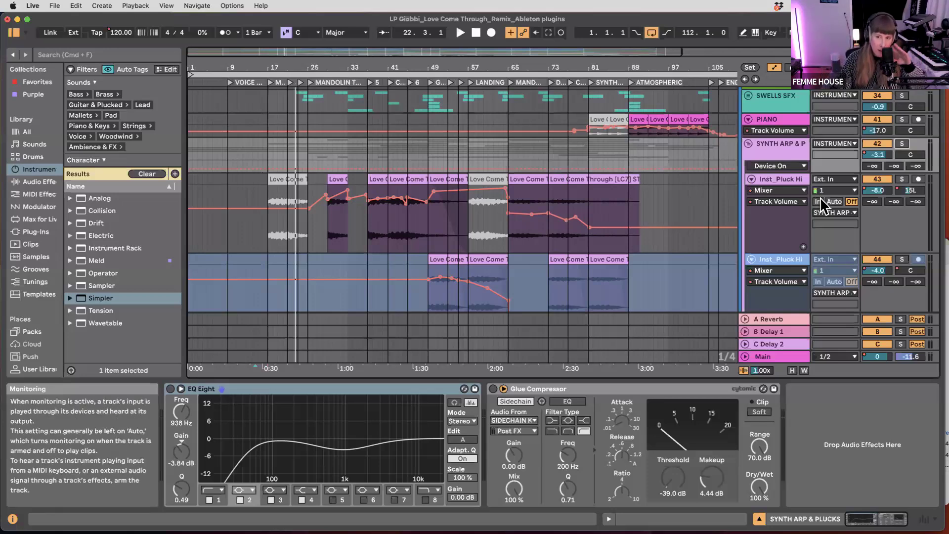
left_click(831, 190)
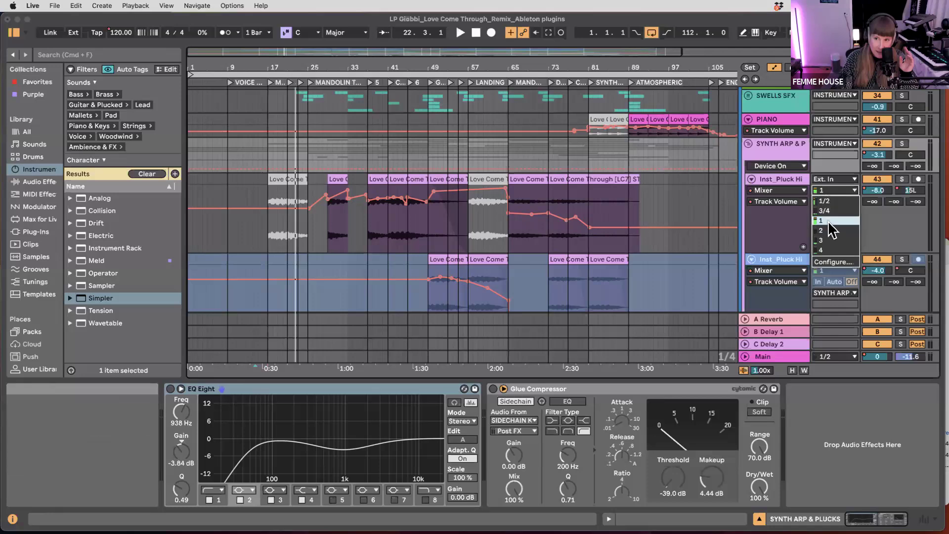
left_click(781, 245)
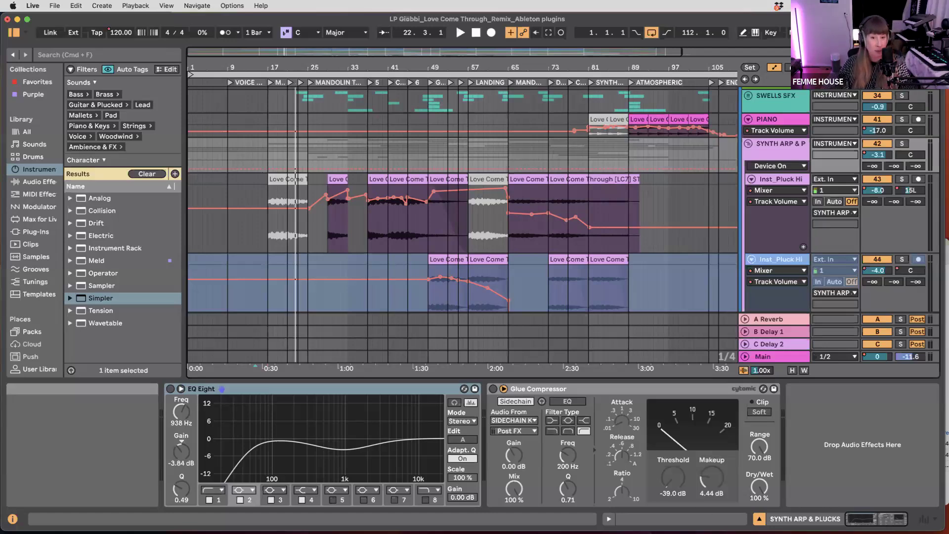
- Fold the VOX and INSTRUMENTS groups to condense the arrangement
scroll(360, 222, "down", 3)
scroll(361, 224, "down", 4)
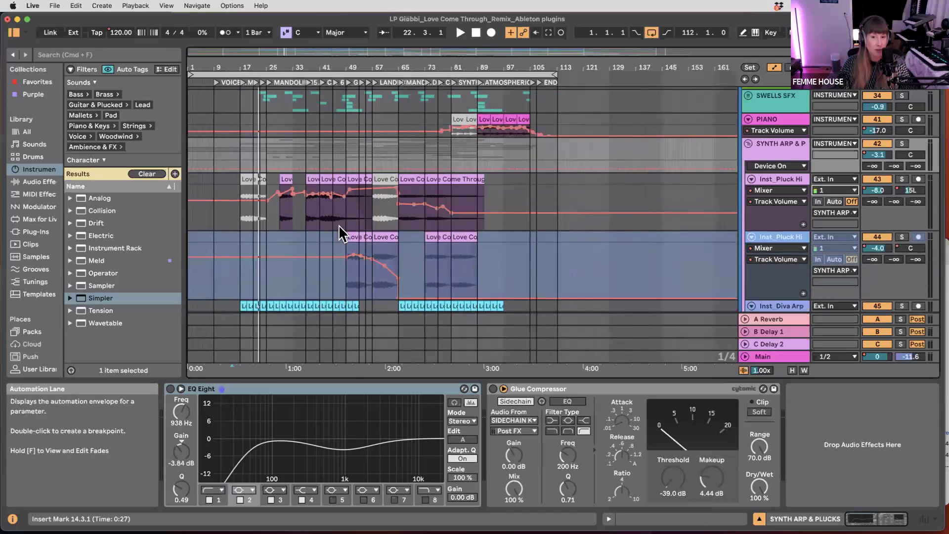
scroll(316, 224, "up", 3)
scroll(340, 224, "up", 3)
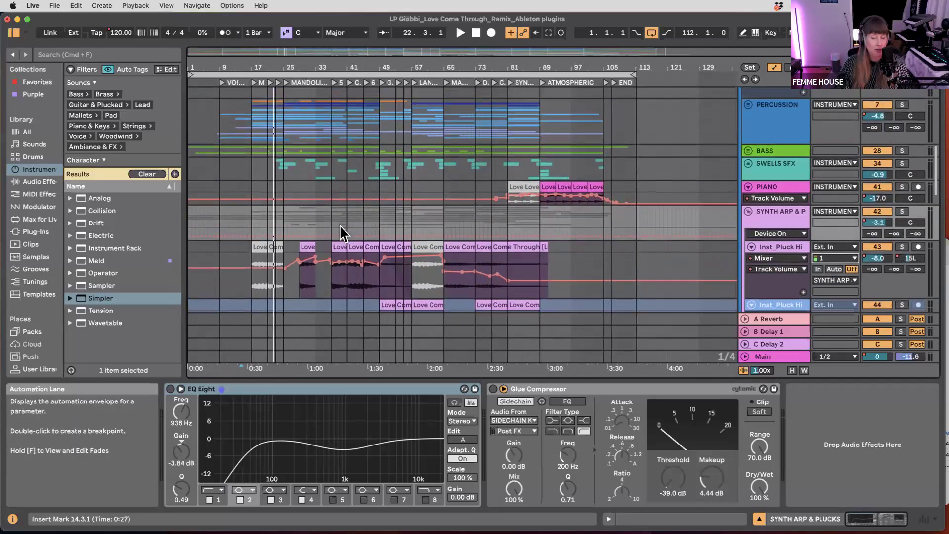
scroll(340, 224, "up", 5)
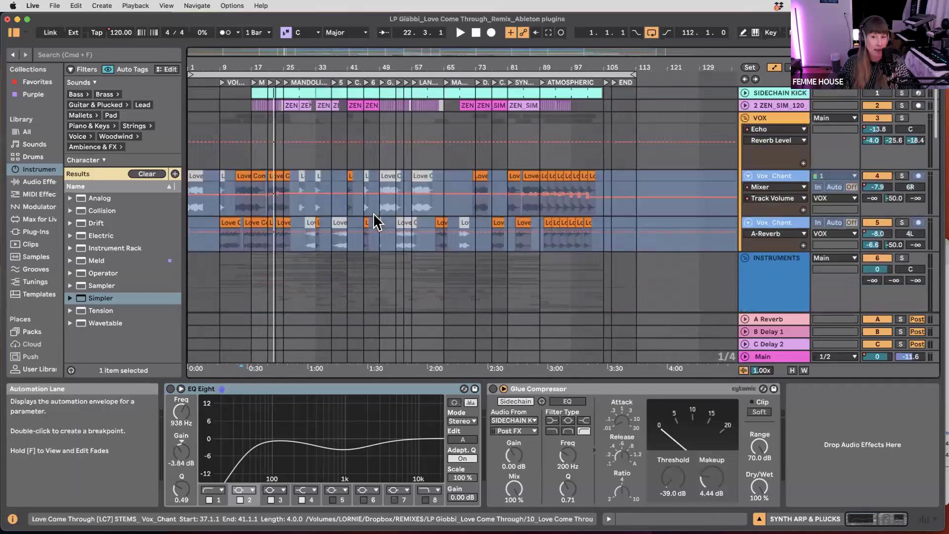
left_click(745, 117)
left_click(745, 130)
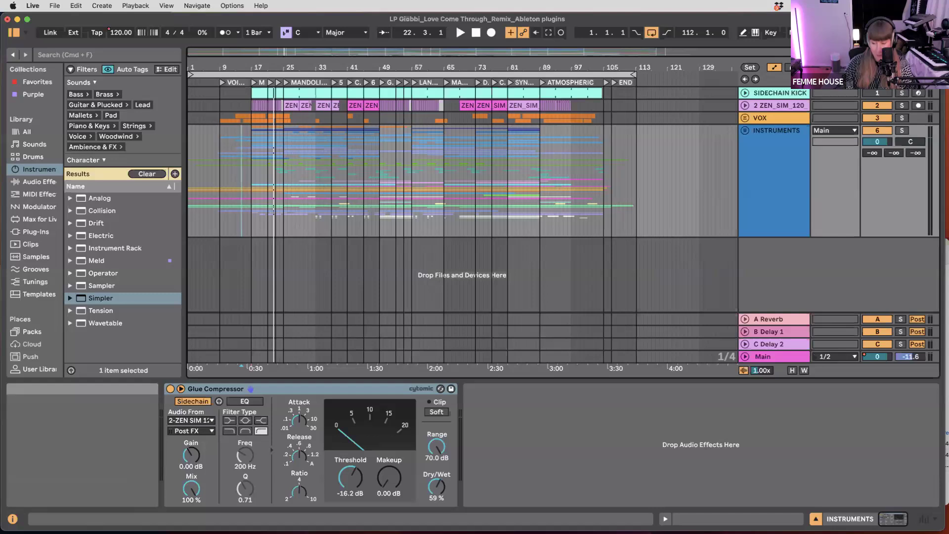
- Switch to Splice, look over its Browse page with recommended sample packs, and put its window away
mouse_move(572, 532)
left_click(462, 515)
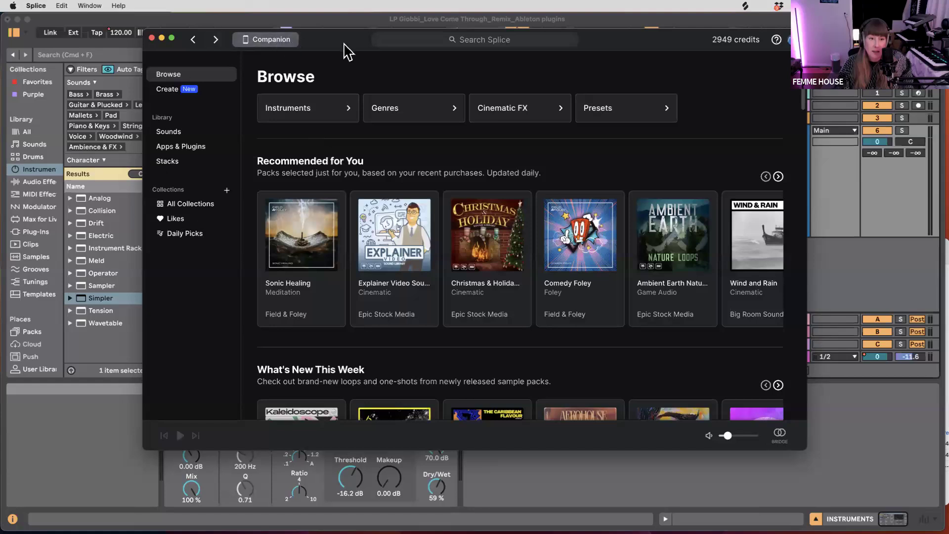
left_click_drag(339, 46, 368, 53)
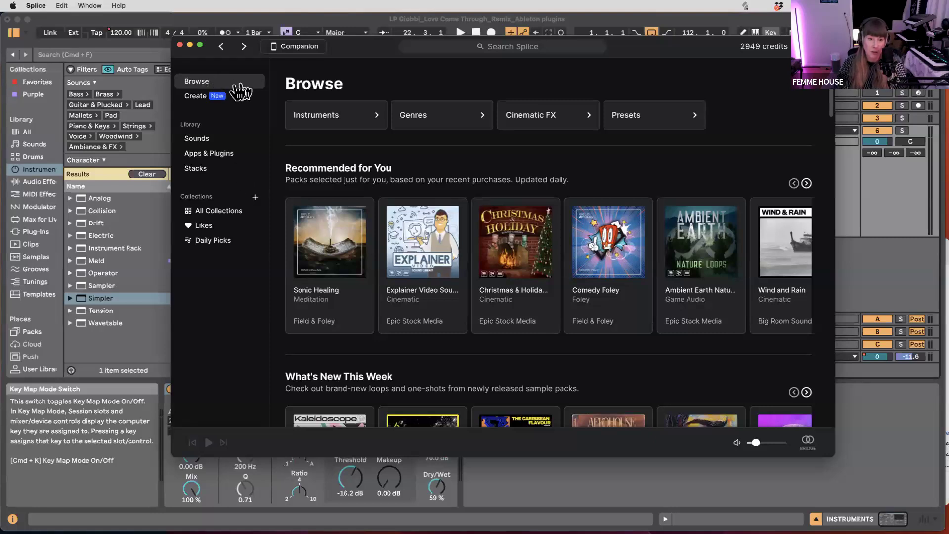
left_click_drag(213, 55, 518, 531)
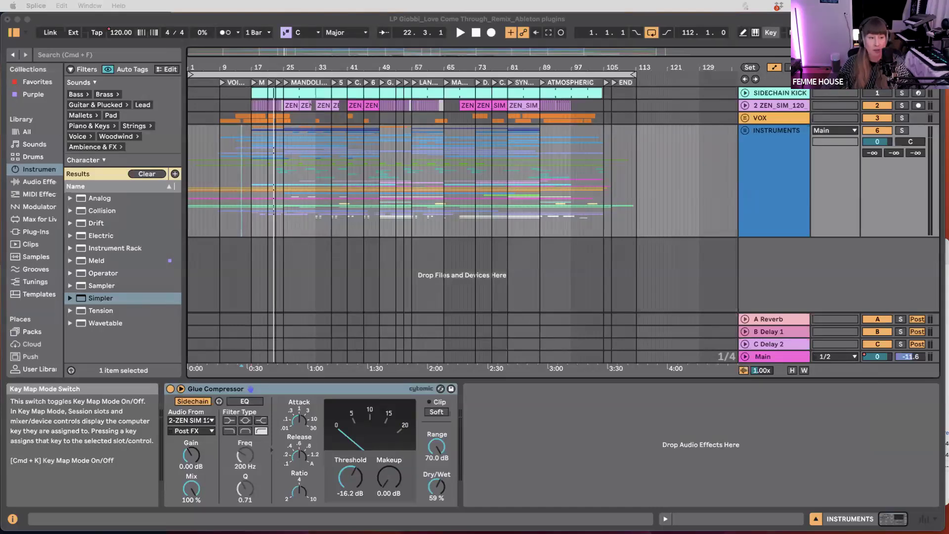
- List the Samples category in Ableton Live's browser, widen the browser, and look through the sample files
left_click(31, 256)
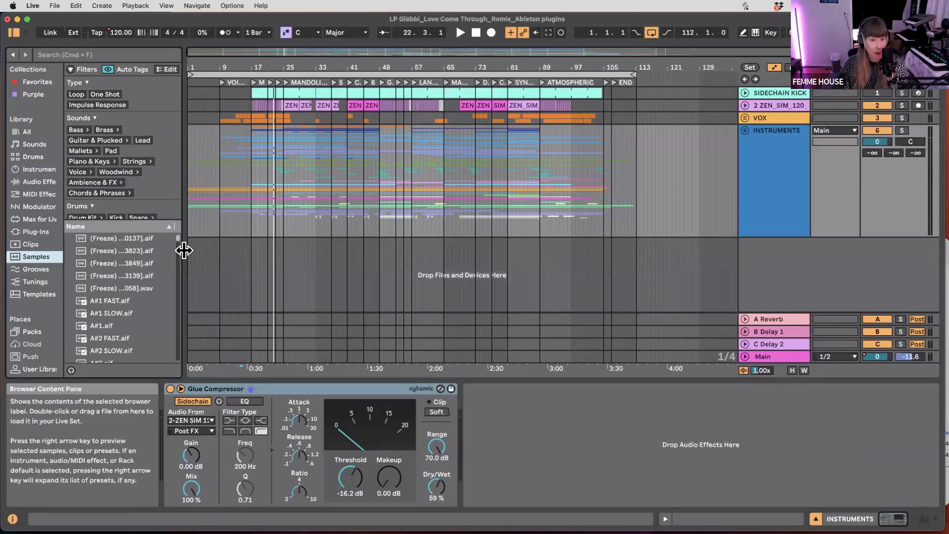
left_click_drag(184, 251, 340, 239)
scroll(207, 280, "down", 6)
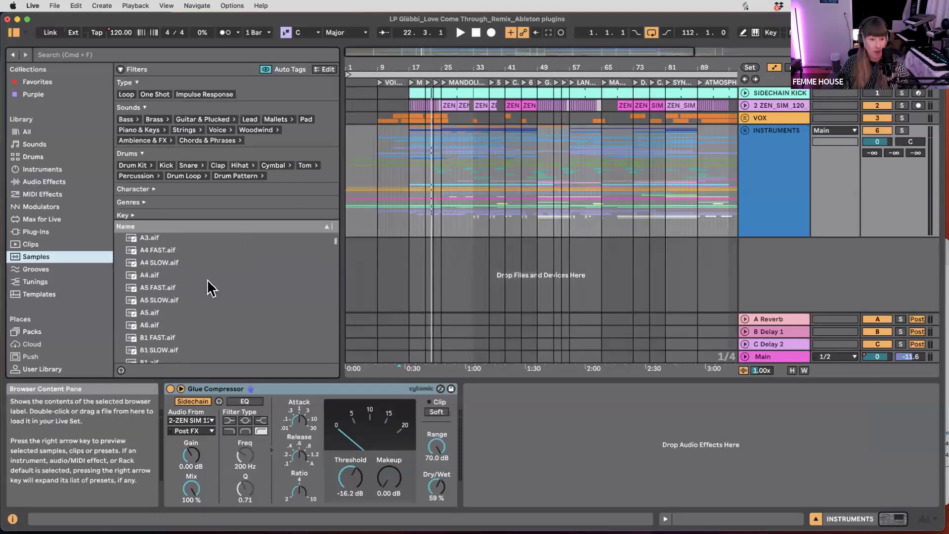
left_click_drag(335, 247, 335, 330)
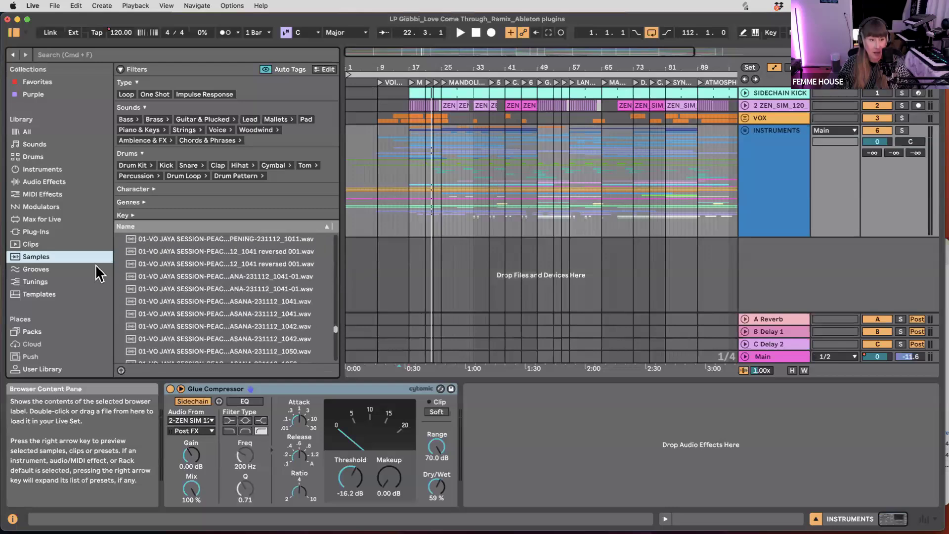
- Inspect the SAMPLES folder in the custom user folder under Places, collapse it, and narrow the browser
scroll(55, 312, "down", 3)
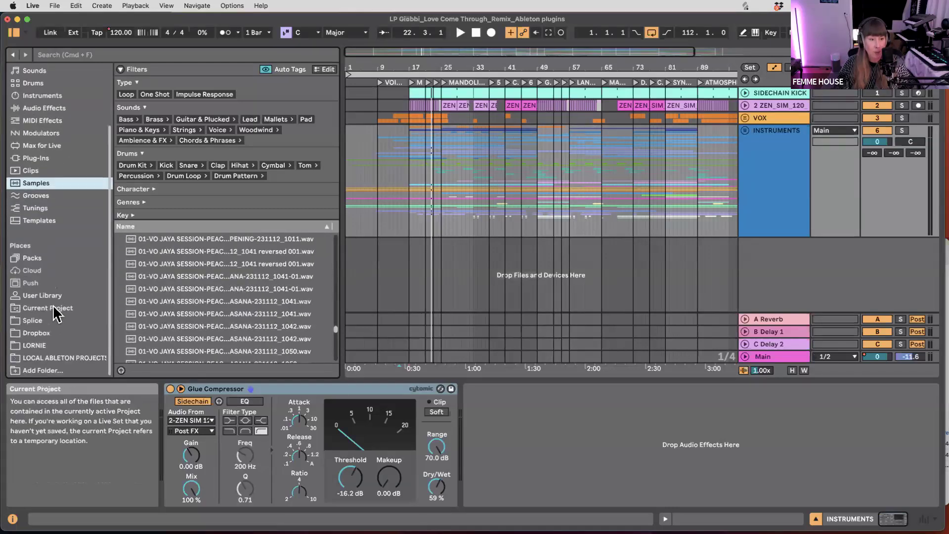
left_click(36, 346)
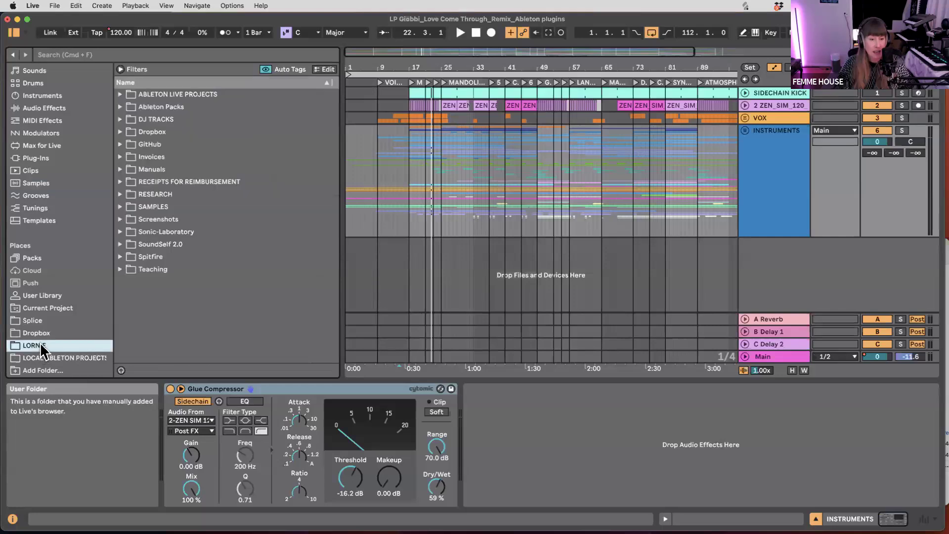
left_click(142, 206)
left_click(121, 206)
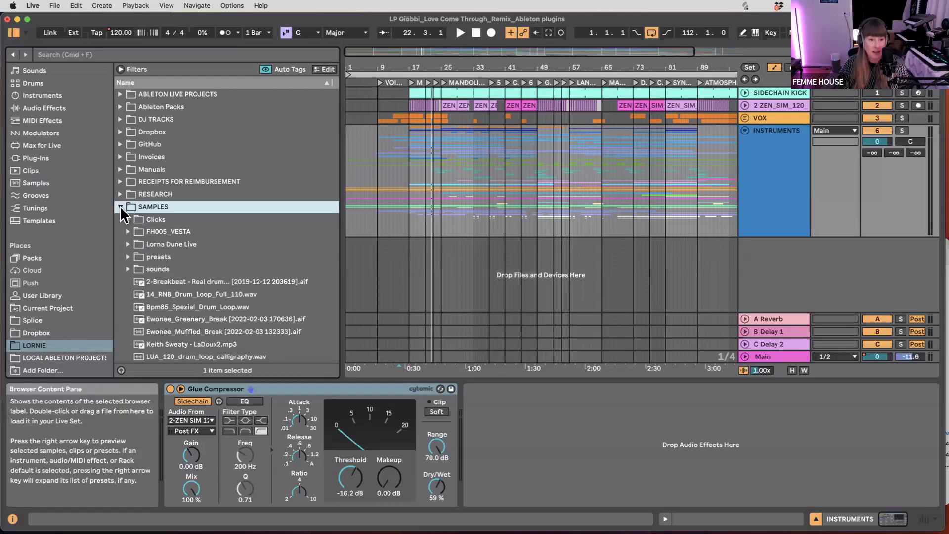
left_click(121, 206)
left_click_drag(341, 128, 235, 135)
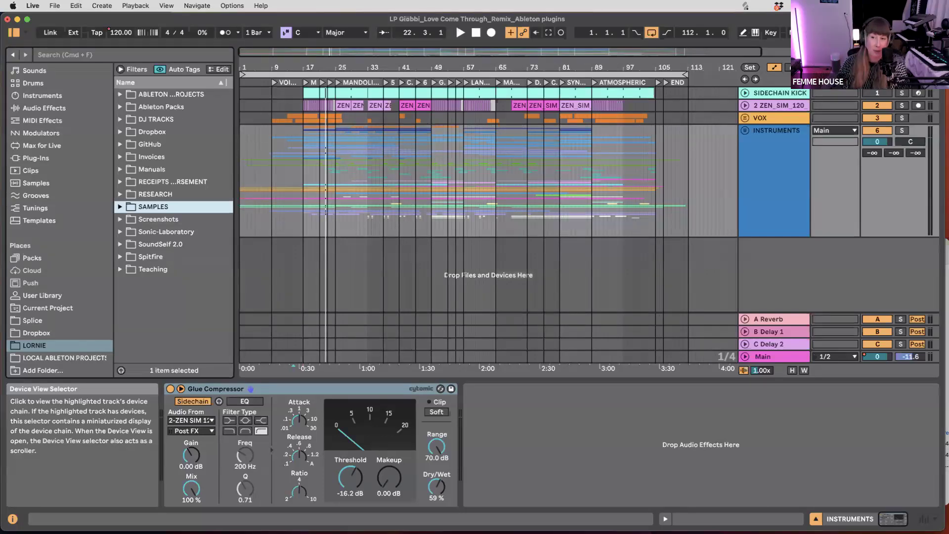
- Unfold the INSTRUMENTS group and review its percussion, bass, swells, piano and synth tracks across the arrangement
left_click(756, 202)
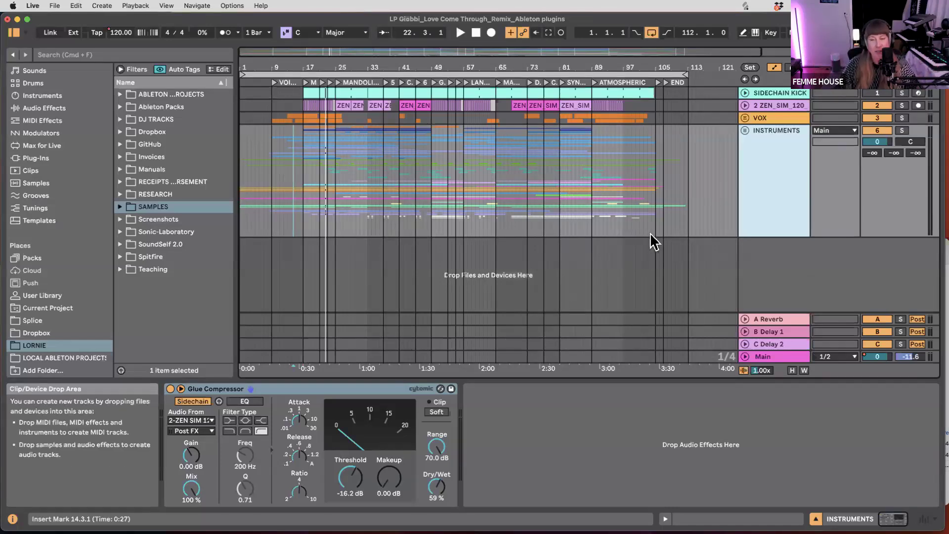
left_click(745, 131)
scroll(593, 277, "down", 1)
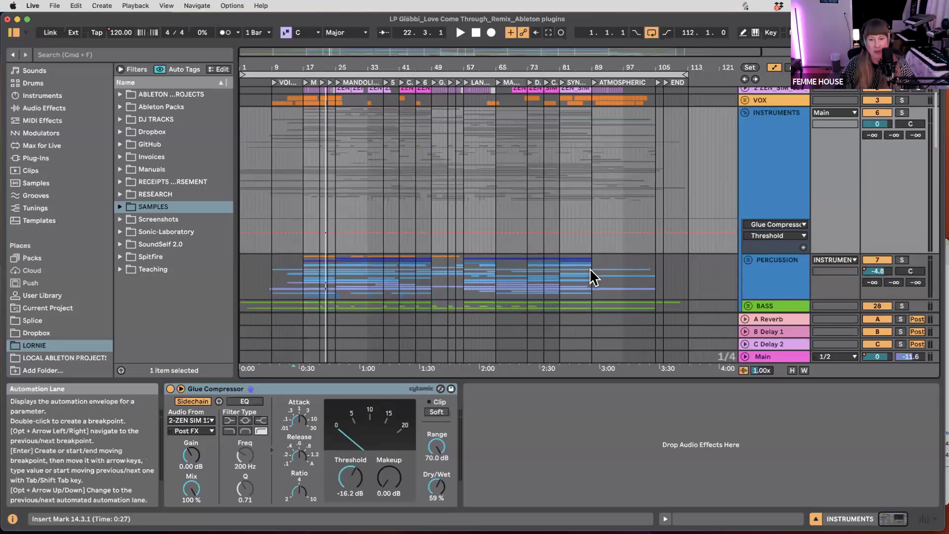
scroll(593, 278, "down", 2)
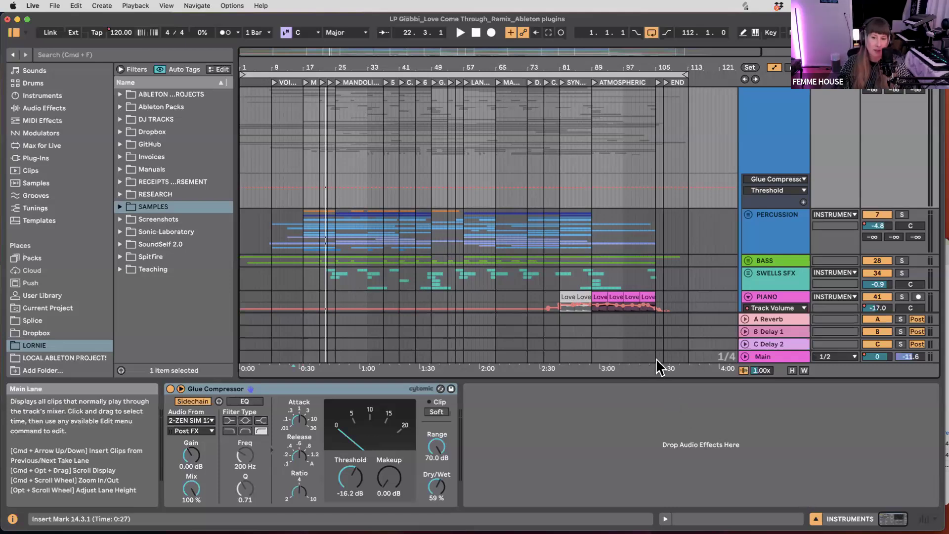
scroll(474, 287, "down", 3)
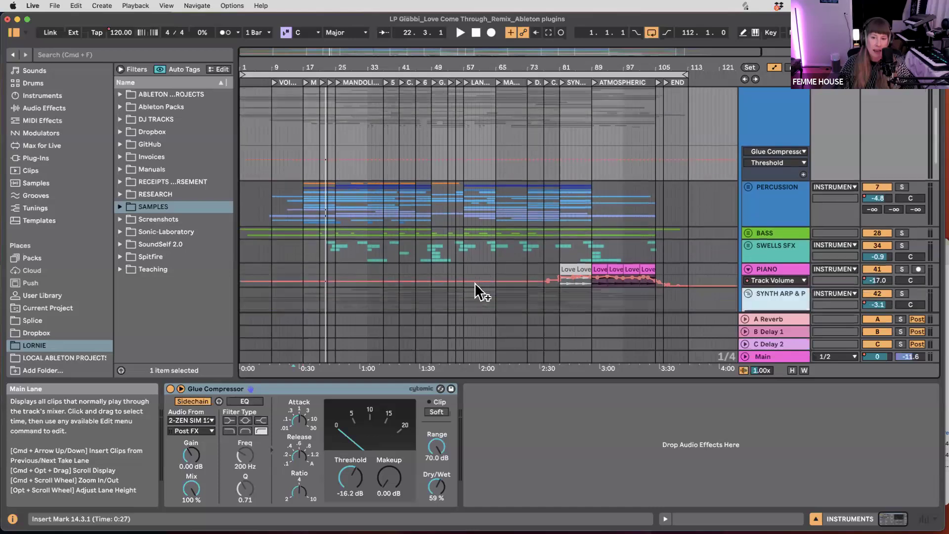
scroll(451, 241, "down", 2)
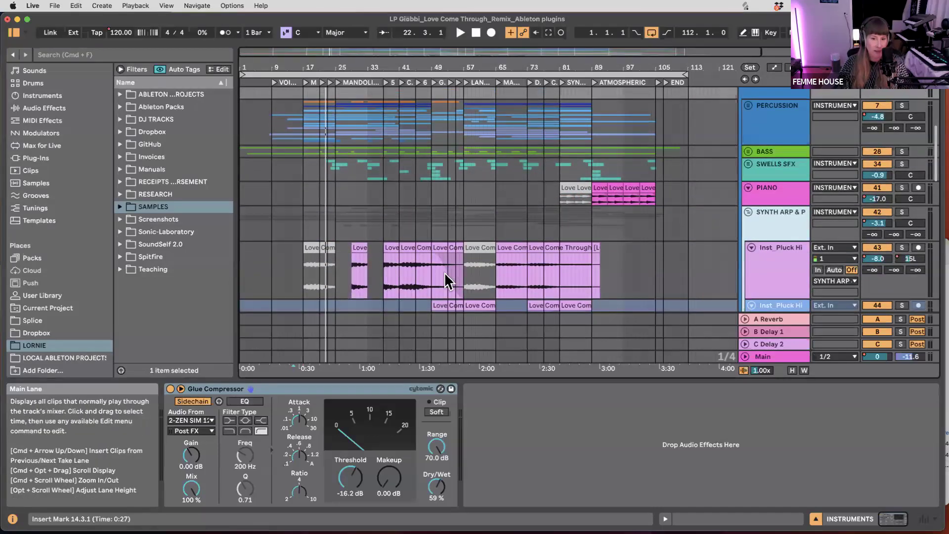
scroll(423, 215, "up", 3)
scroll(422, 215, "left", 3)
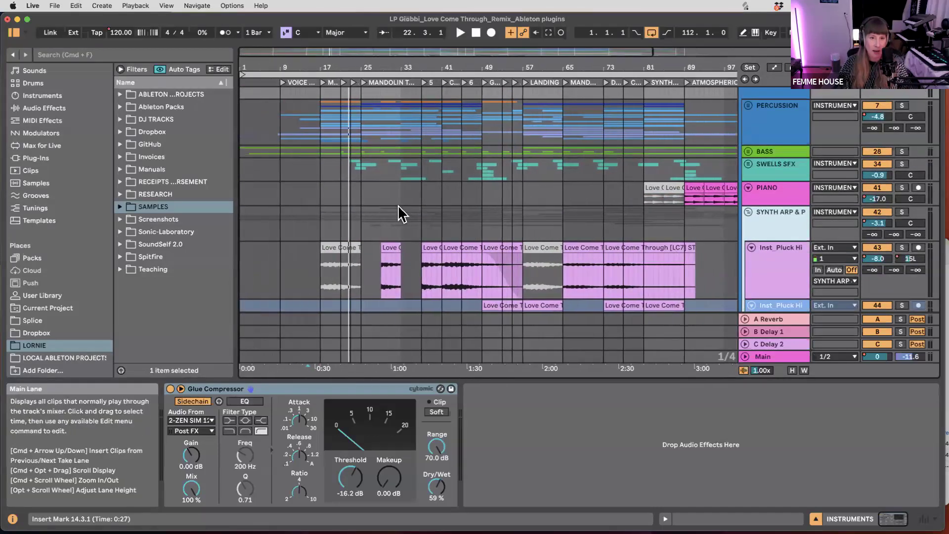
scroll(328, 75, "down", 3)
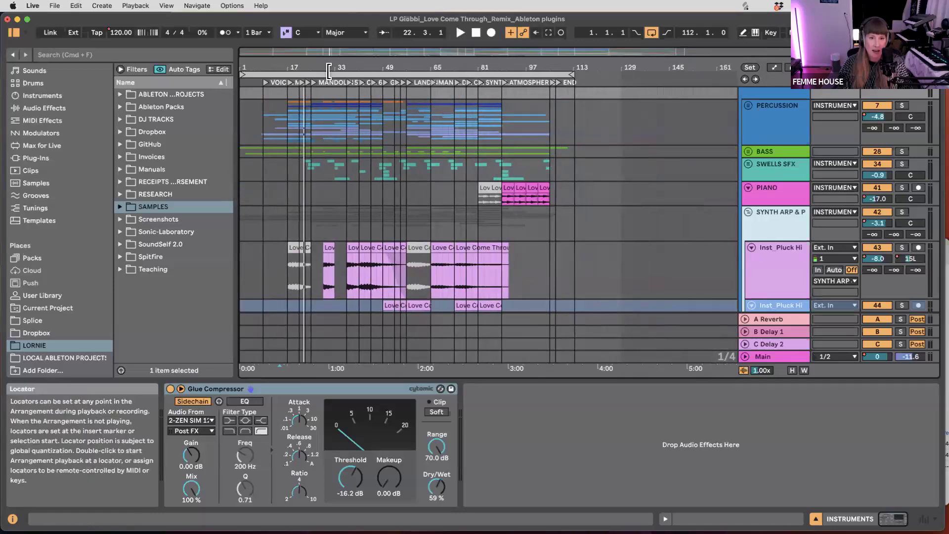
- Select the arrangement's full loop range from bar 1 to bar 113 and look at the File commands
left_click(317, 75)
left_click(55, 6)
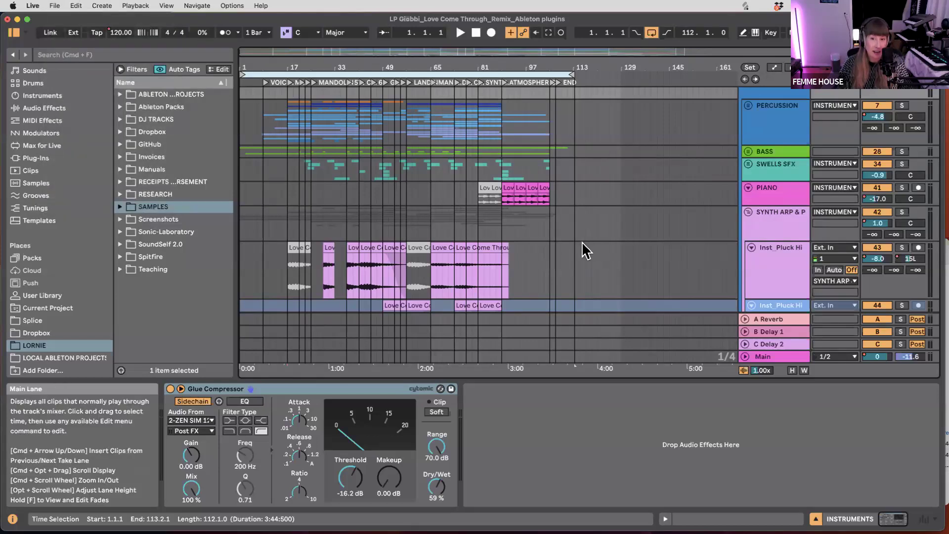
scroll(582, 242, "up", 2)
scroll(582, 241, "left", 3)
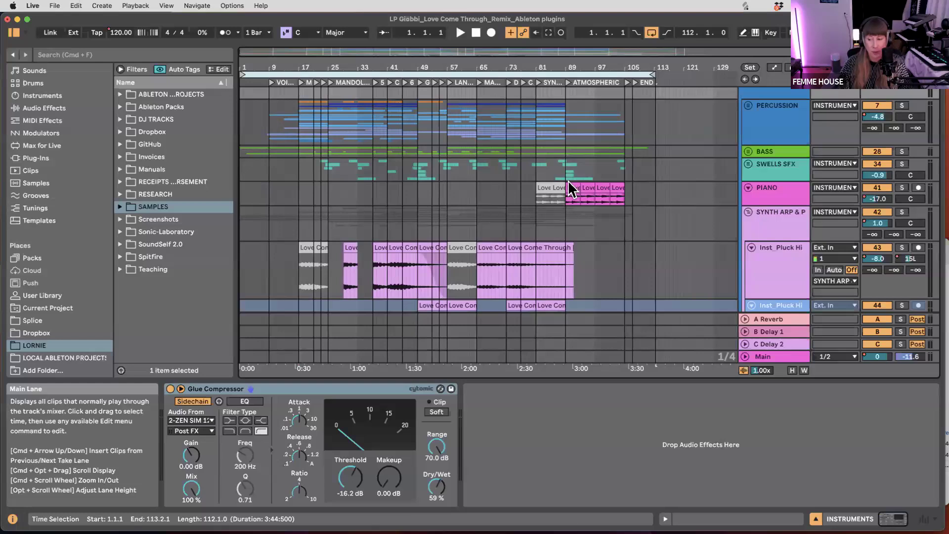